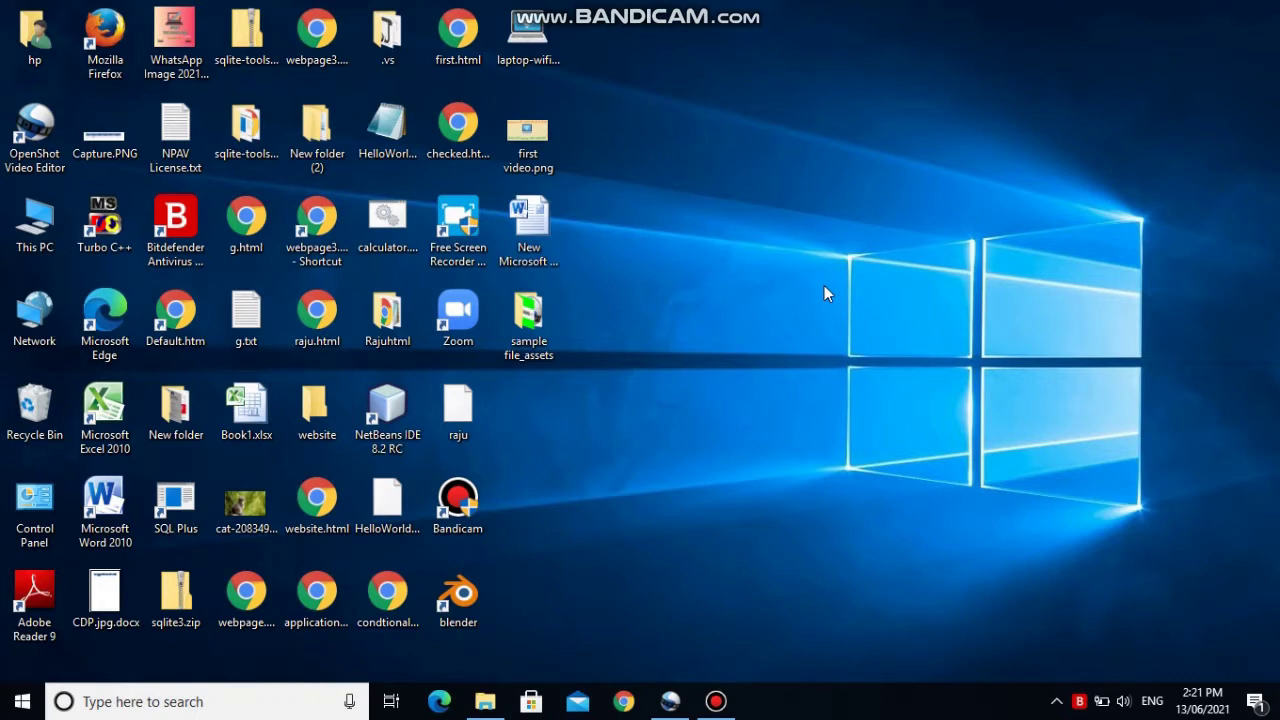
Refresh the desktop repeatedly from its right-click menu
left_click(850, 263)
right_click(735, 141)
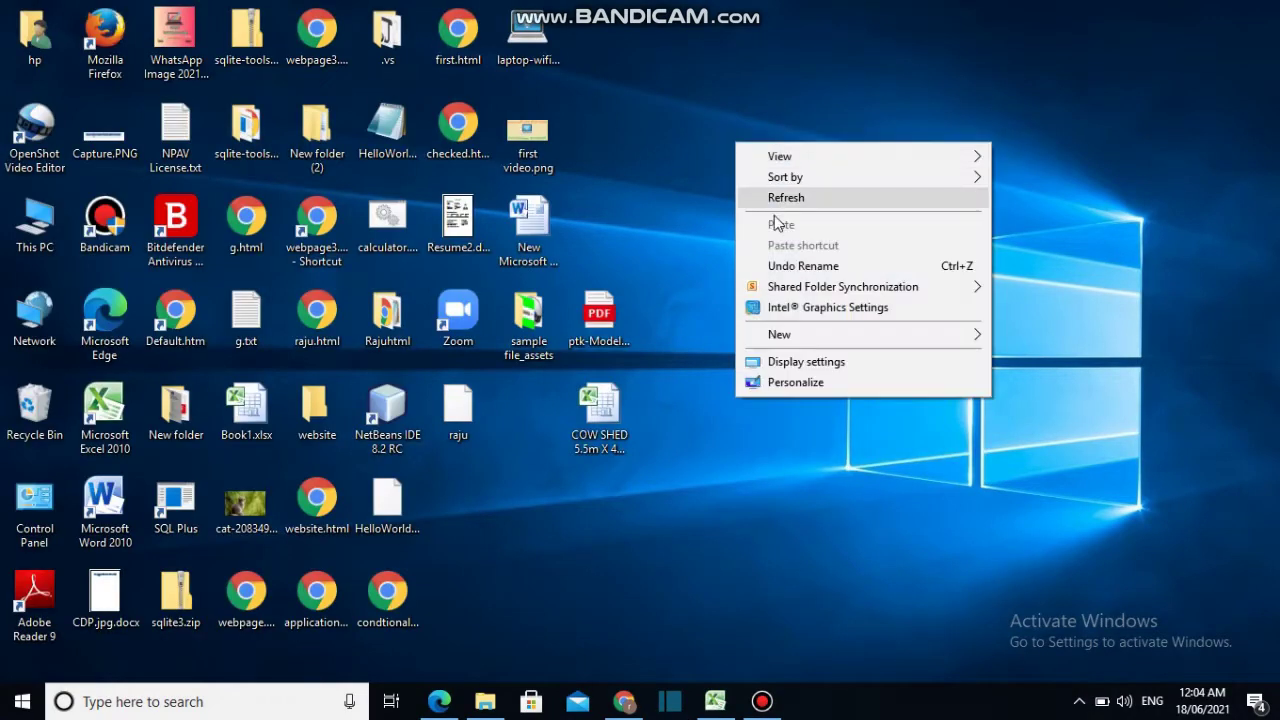
left_click(772, 200)
right_click(717, 143)
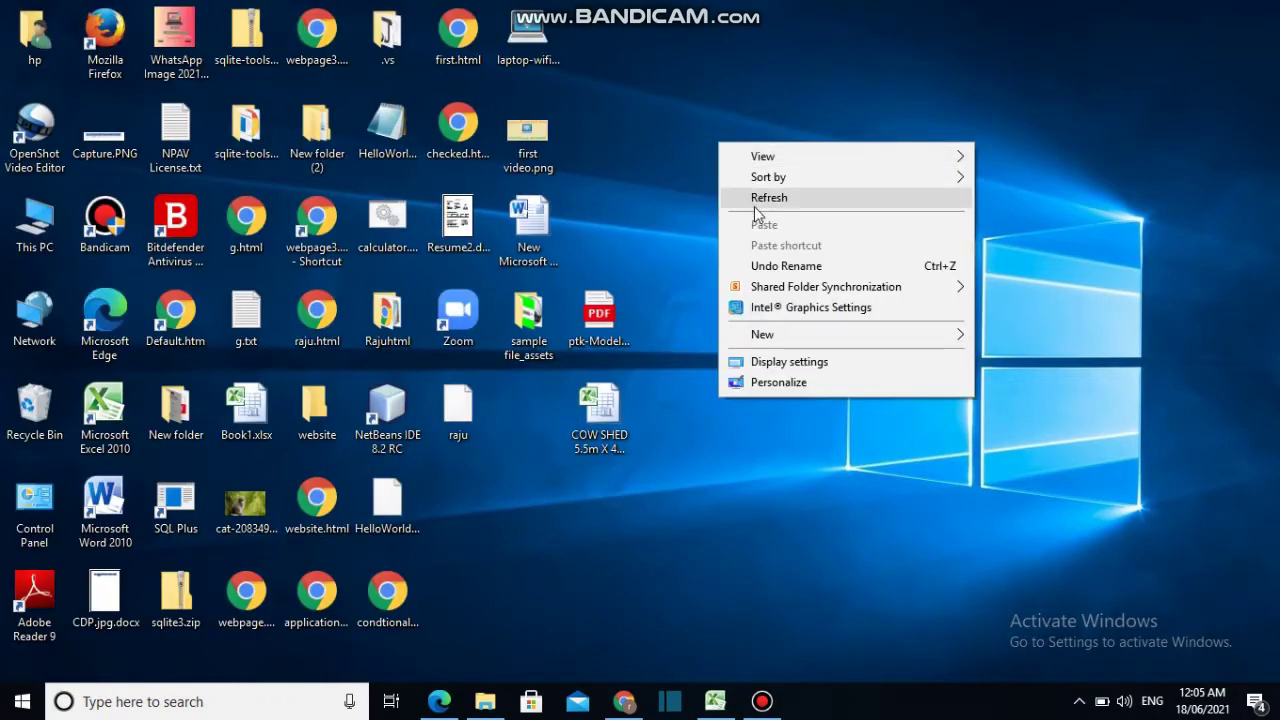
left_click(756, 200)
right_click(721, 158)
left_click(765, 214)
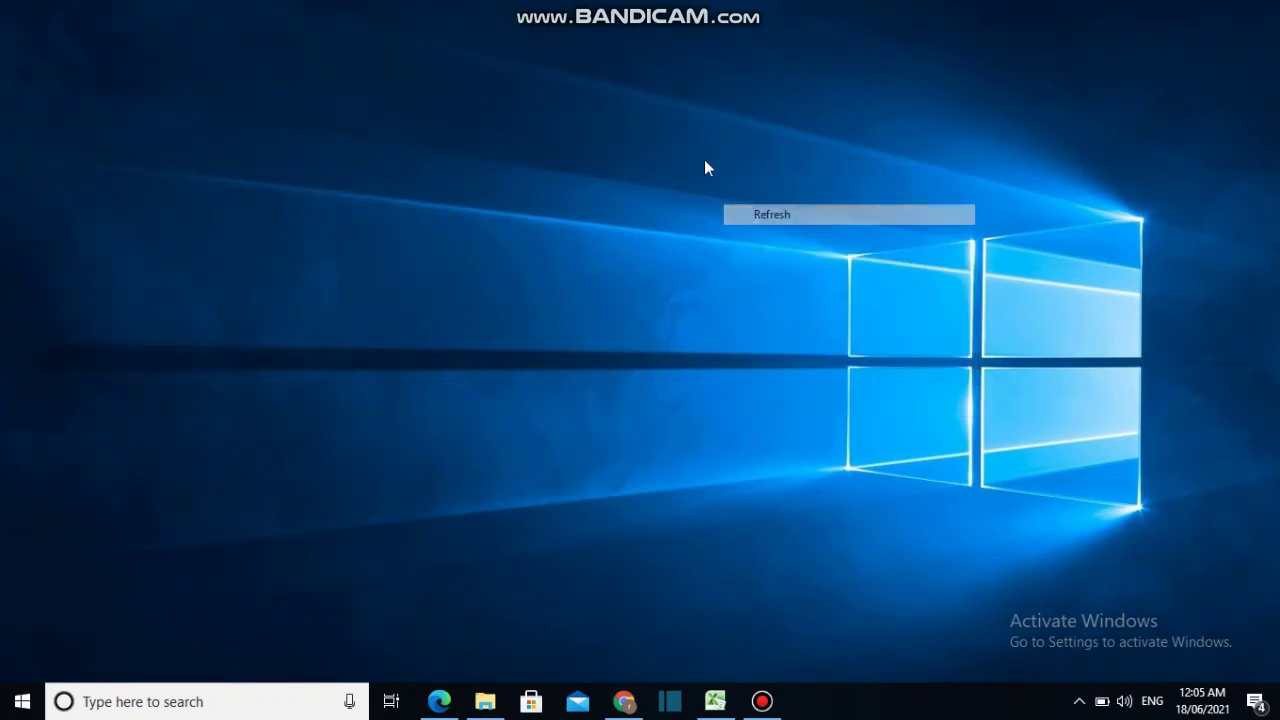
right_click(702, 155)
left_click(740, 209)
right_click(707, 140)
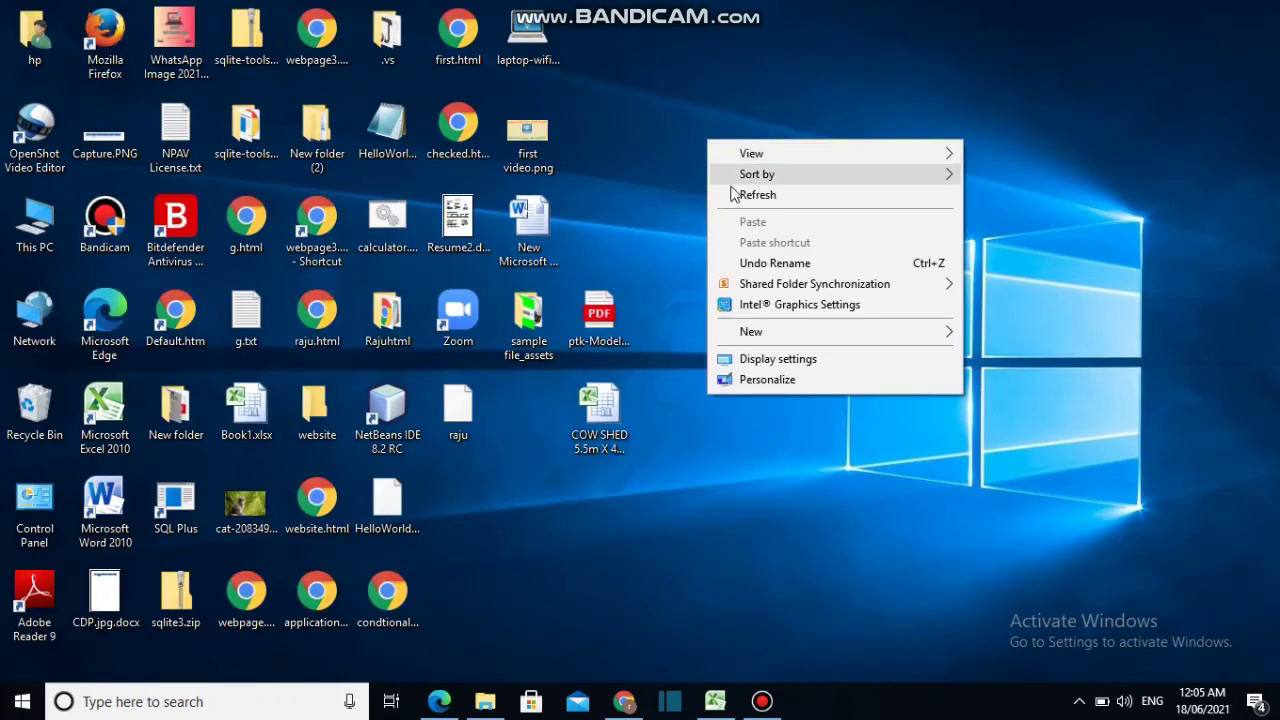
left_click(742, 195)
right_click(710, 158)
left_click(740, 210)
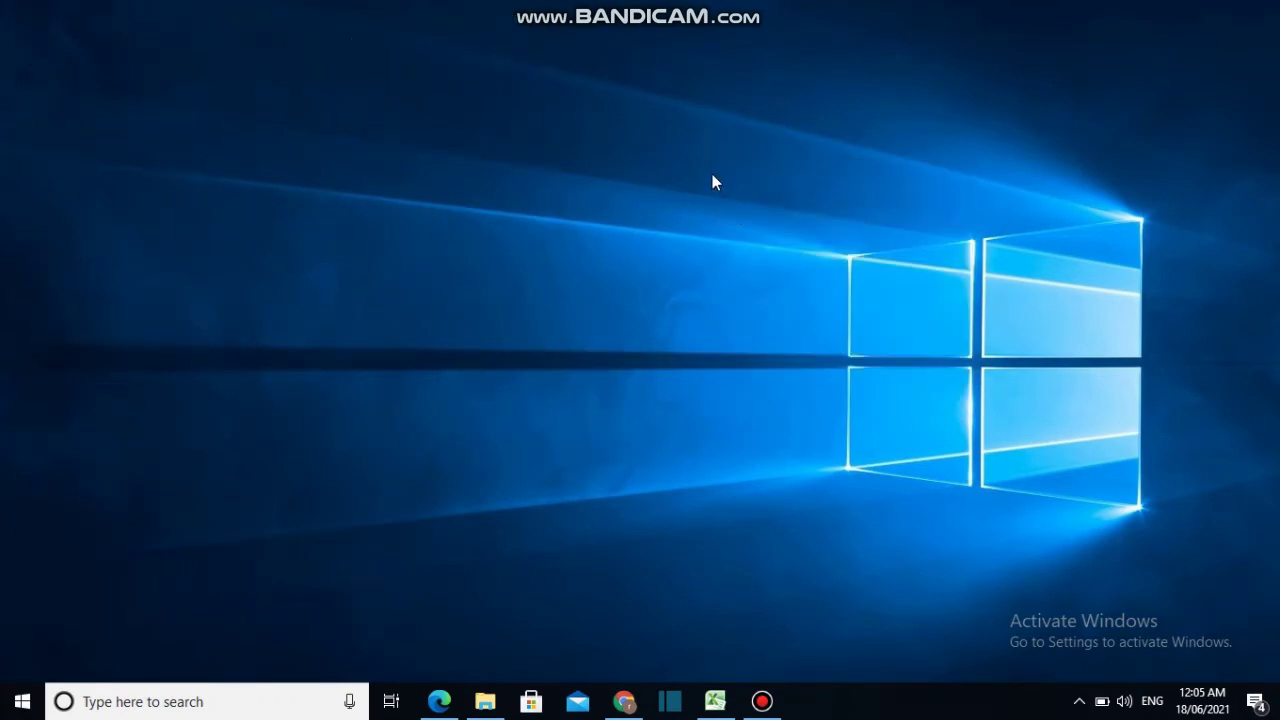
right_click(712, 174)
left_click(748, 228)
right_click(710, 168)
left_click(744, 222)
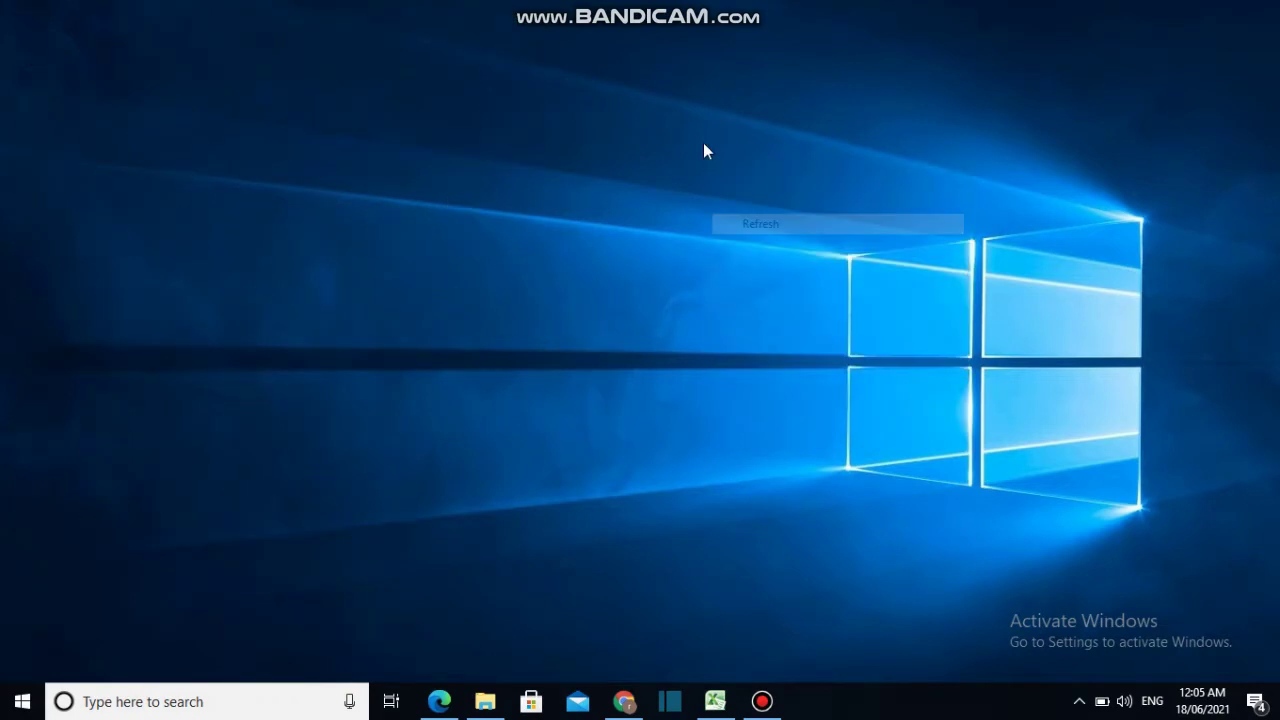
right_click(704, 146)
left_click(726, 198)
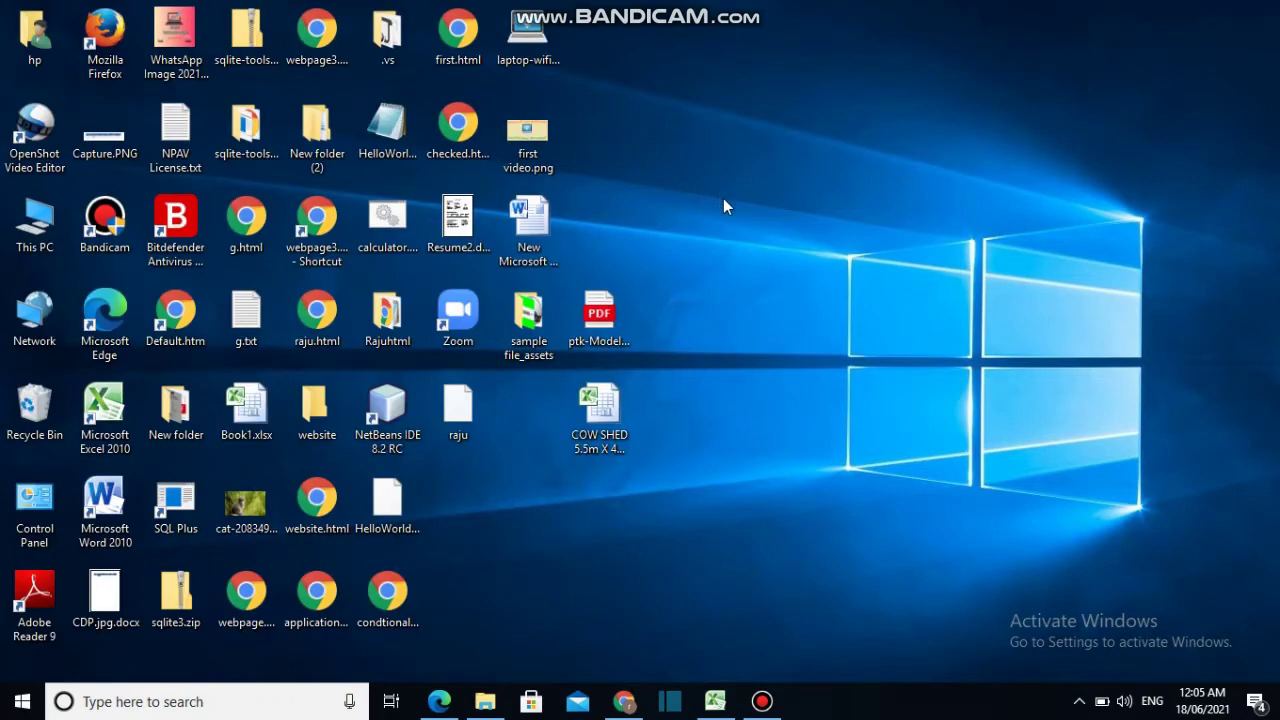
right_click(710, 174)
left_click(742, 232)
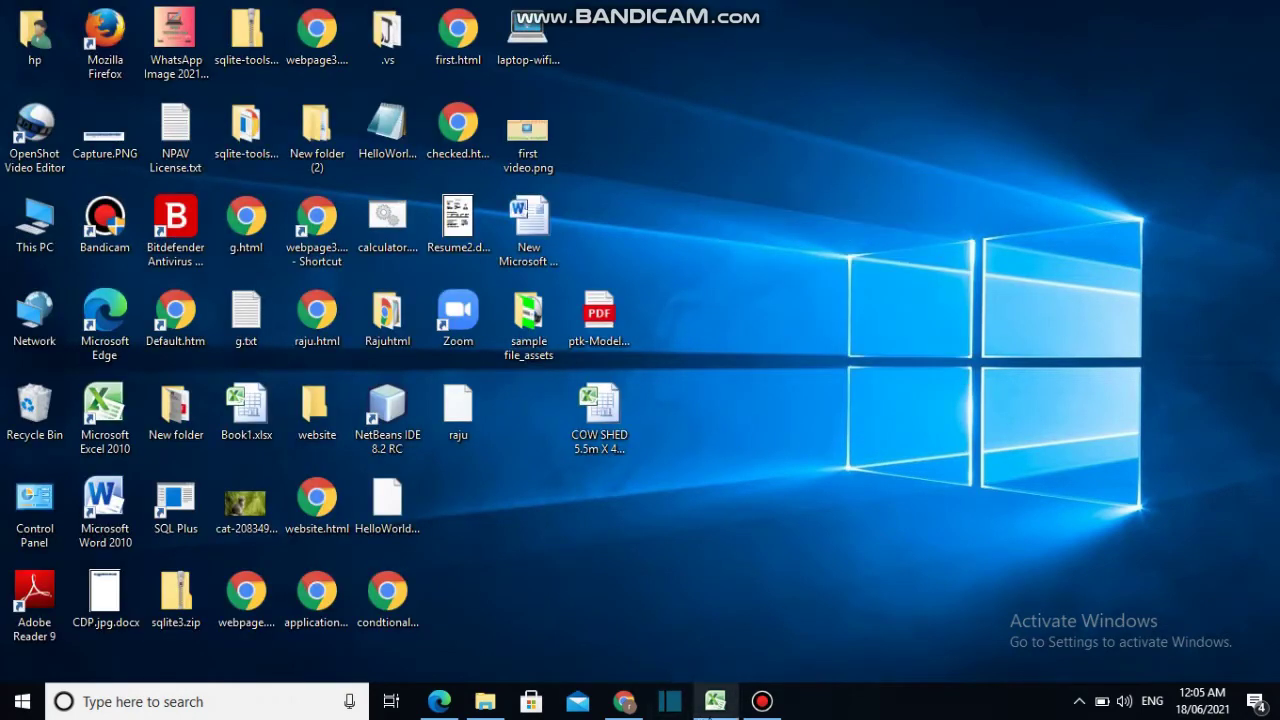
Bring up the COW SHED estimate workbook and scroll through its rows
left_click(715, 701)
scroll(537, 401, "down", 1)
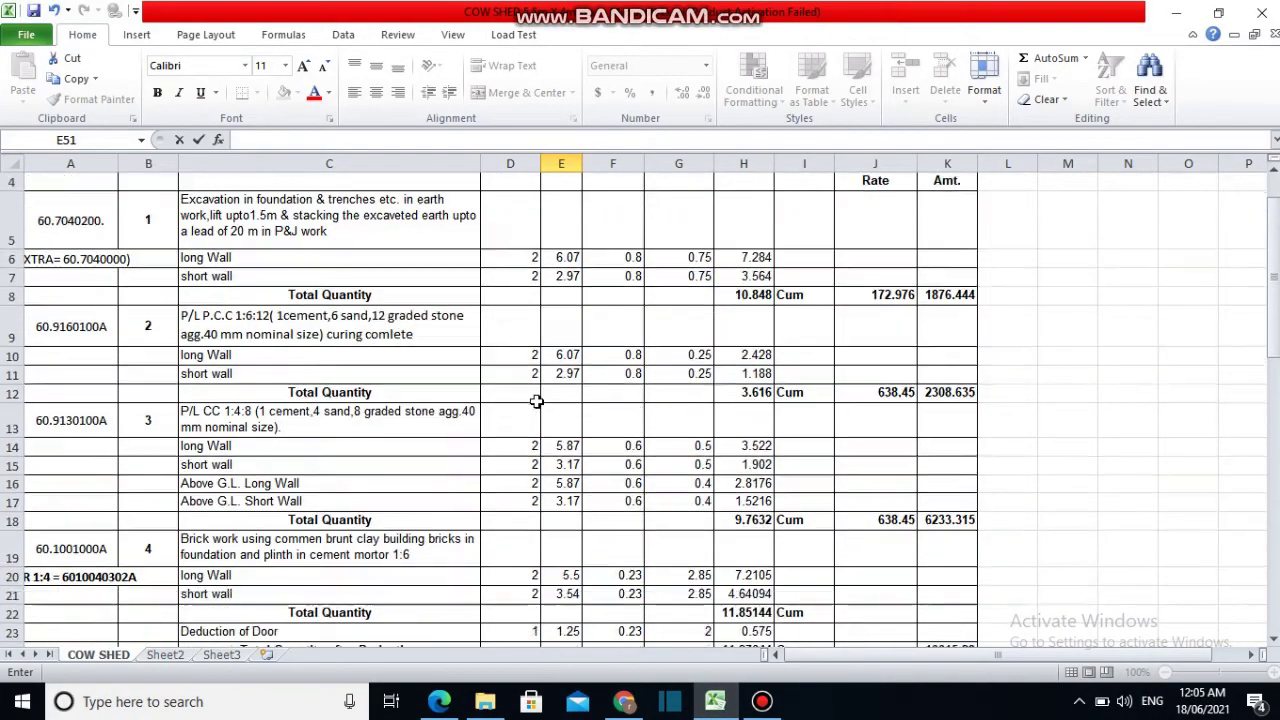
scroll(537, 401, "down", 5)
scroll(535, 402, "up", 3)
scroll(534, 403, "up", 1)
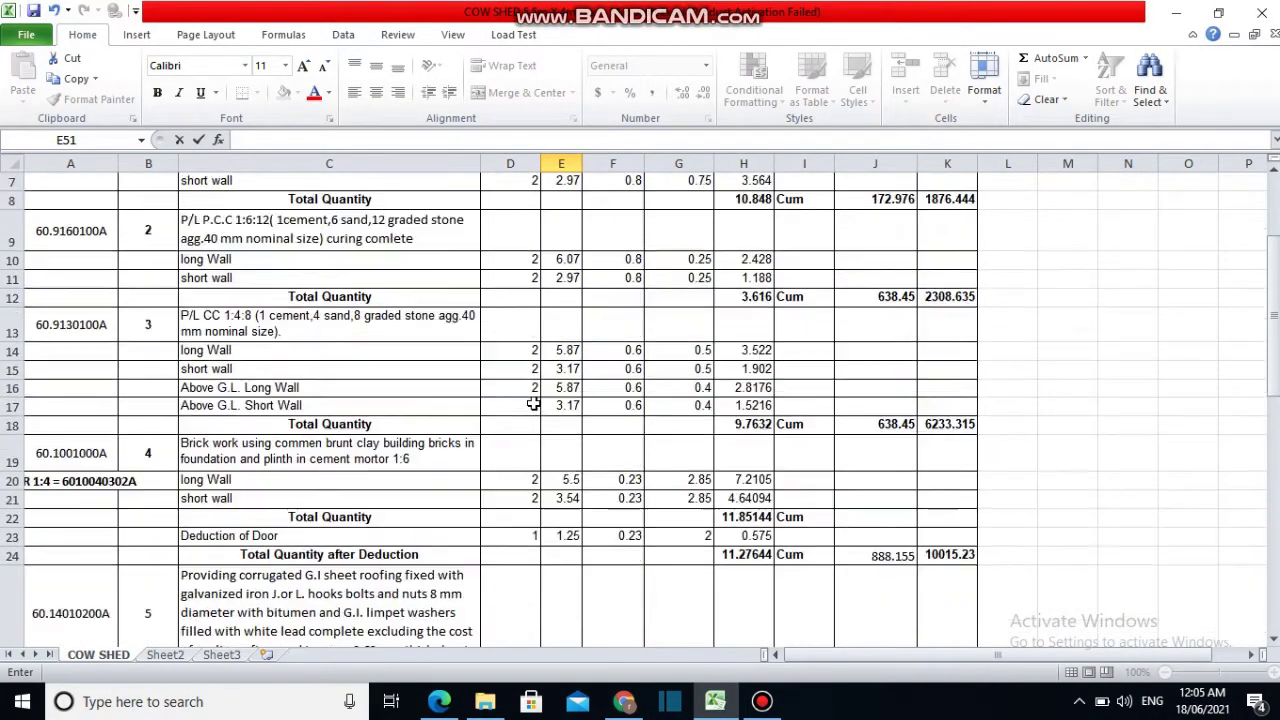
scroll(534, 403, "up", 2)
scroll(365, 370, "down", 4)
scroll(365, 368, "down", 1)
scroll(362, 368, "up", 2)
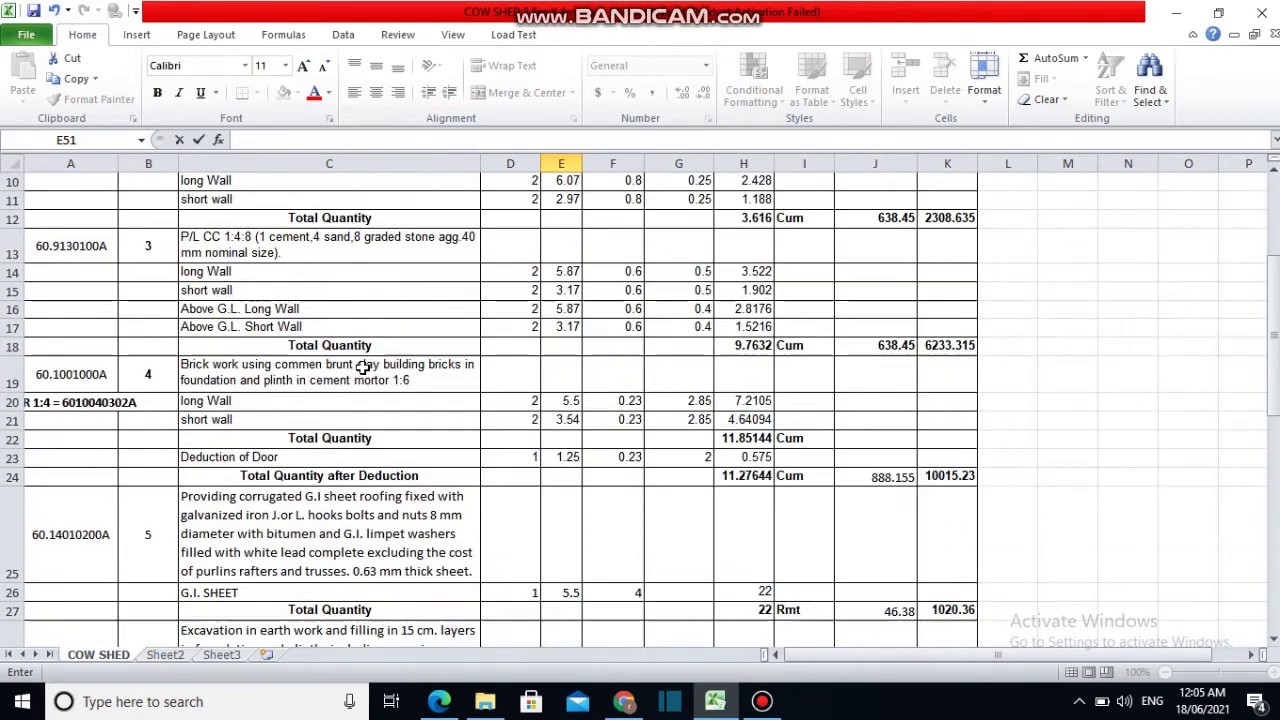
scroll(363, 369, "up", 1)
scroll(363, 369, "up", 2)
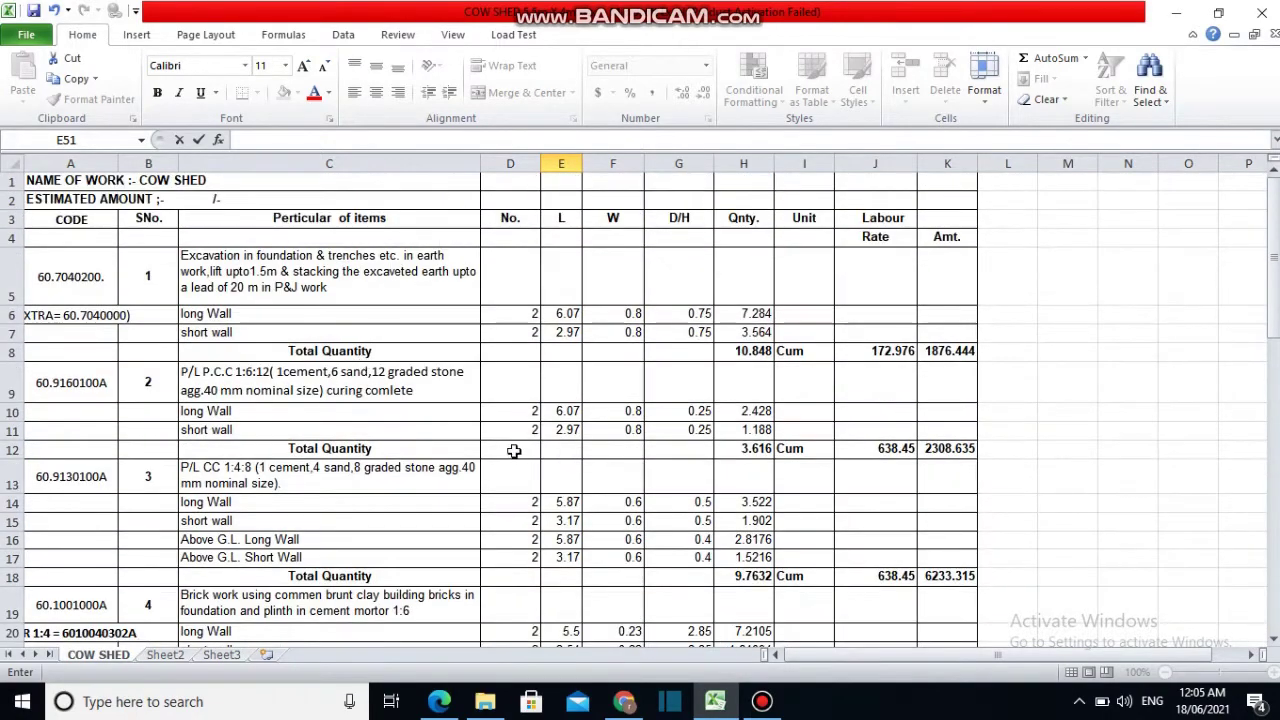
scroll(230, 385, "down", 1)
scroll(232, 397, "down", 4)
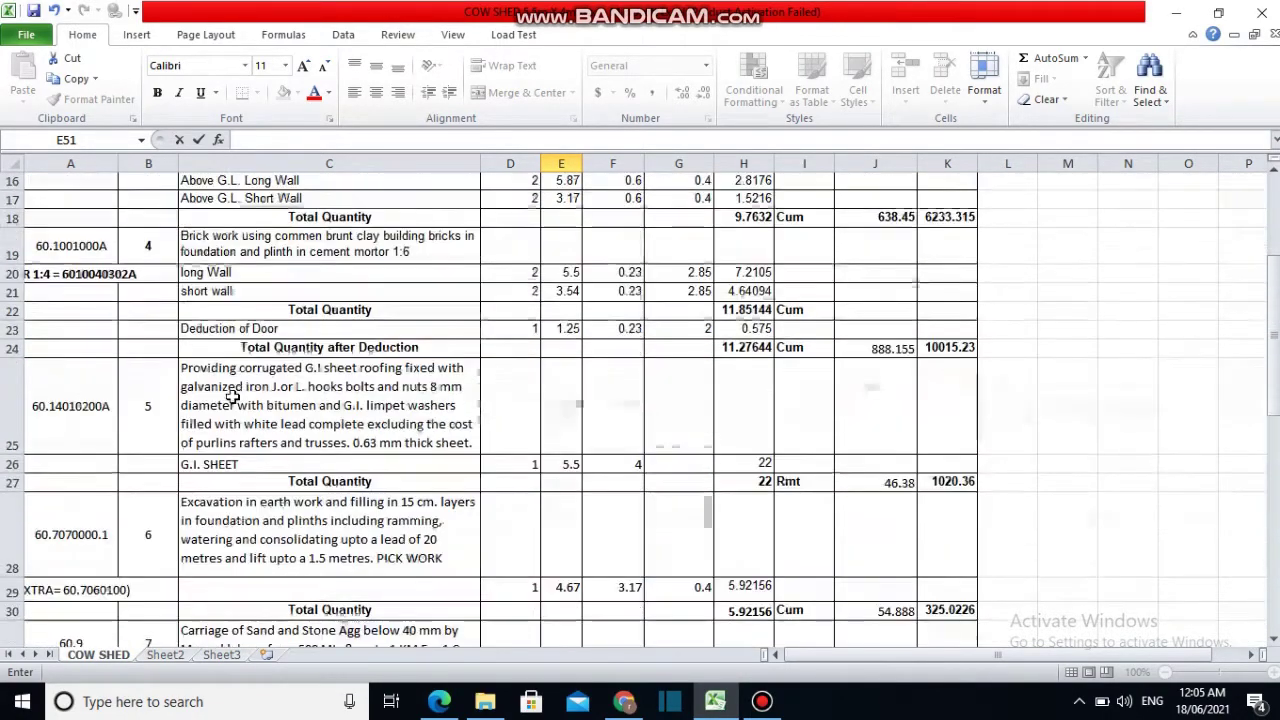
scroll(232, 397, "down", 1)
scroll(232, 400, "down", 5)
scroll(232, 417, "down", 1)
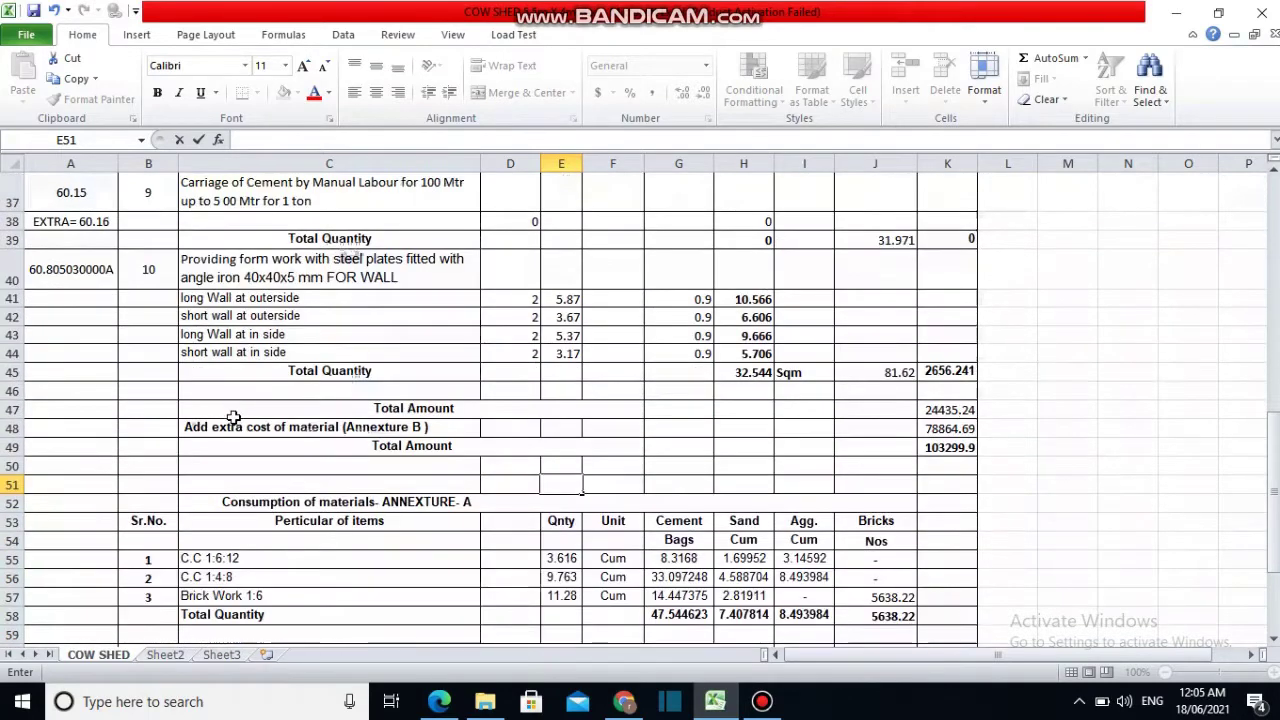
scroll(232, 417, "up", 2)
scroll(232, 413, "up", 4)
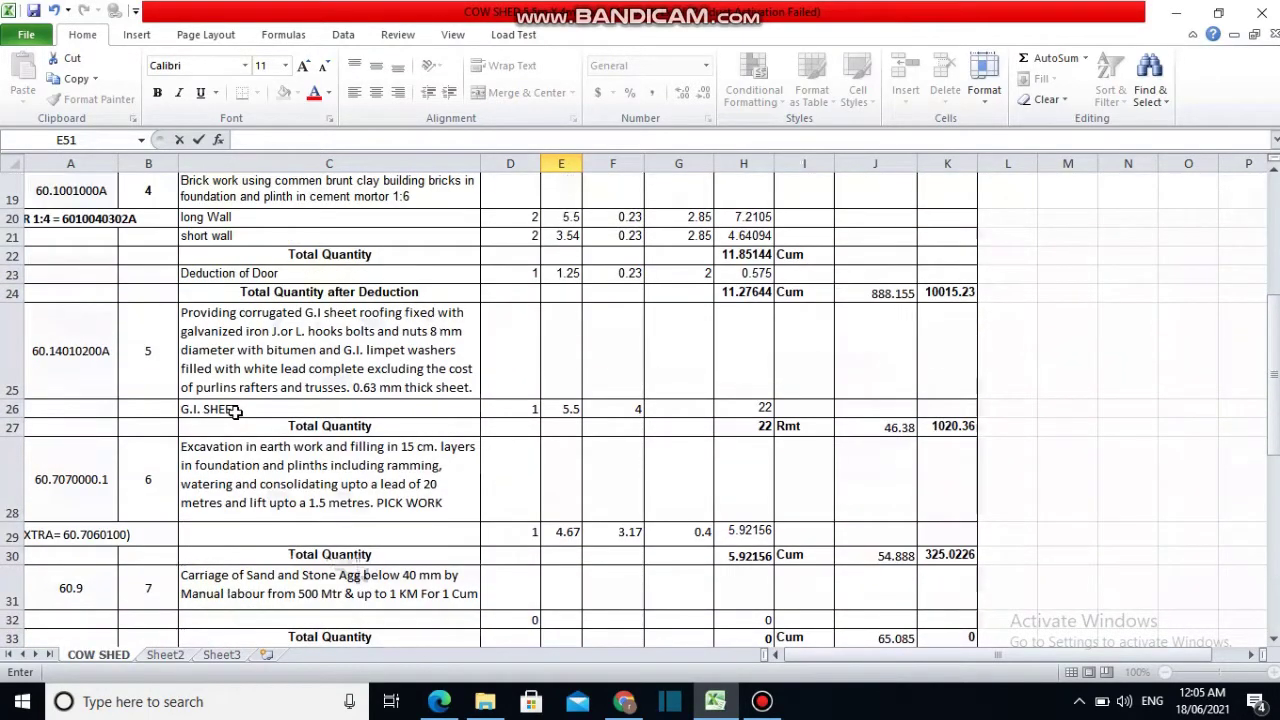
scroll(600, 600, "down", 2)
scroll(664, 520, "down", 1)
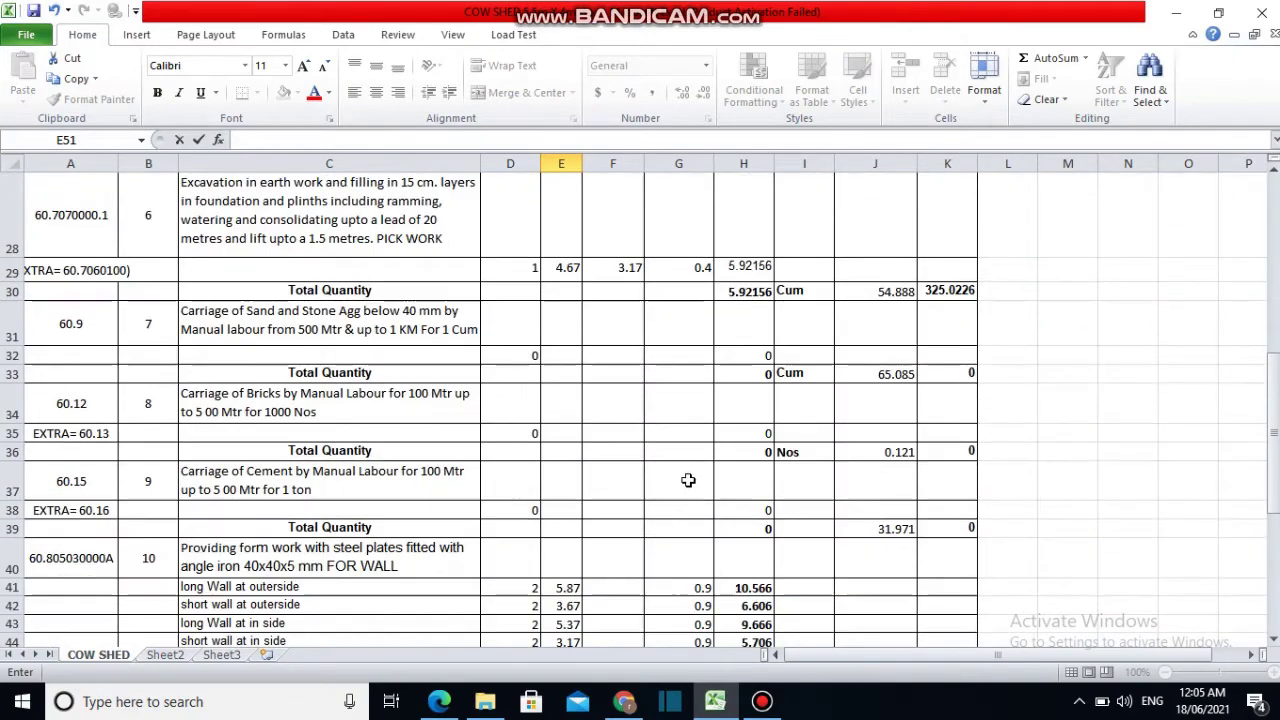
scroll(688, 480, "up", 2)
scroll(666, 503, "down", 3)
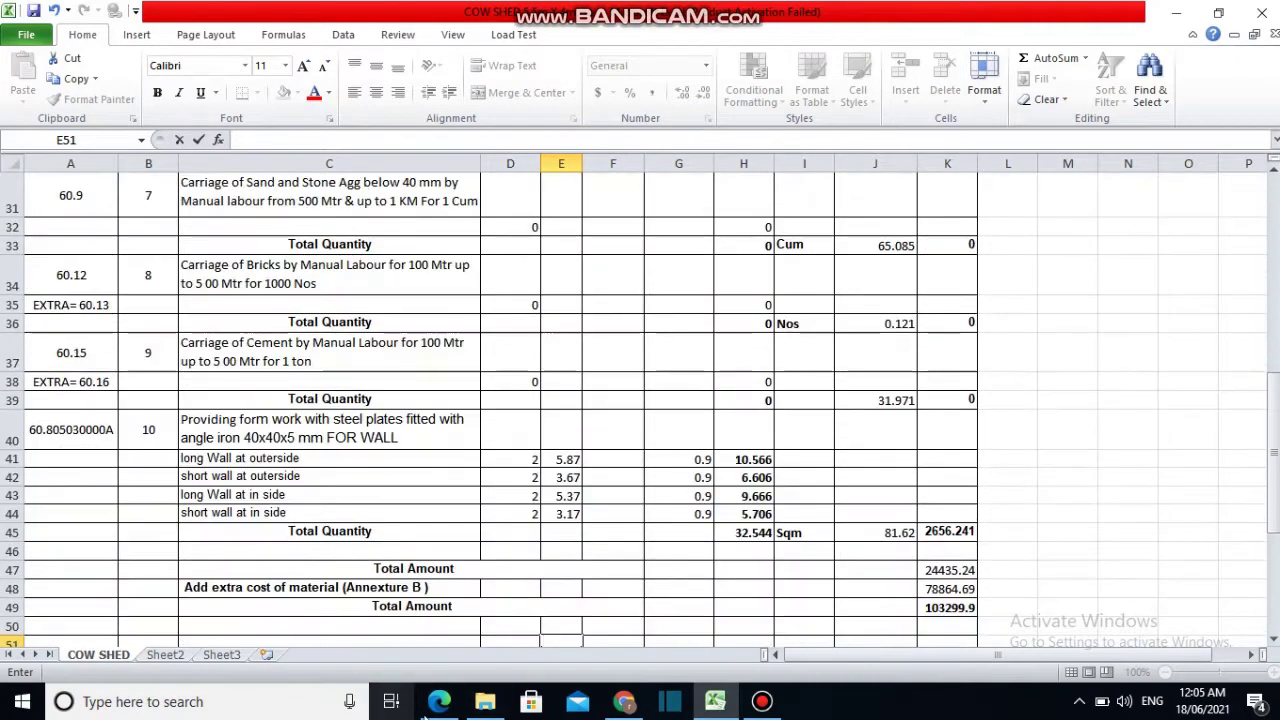
Switch to ptk-Model.pdf and scroll through the cow shed plan and excavation drawings
left_click(439, 701)
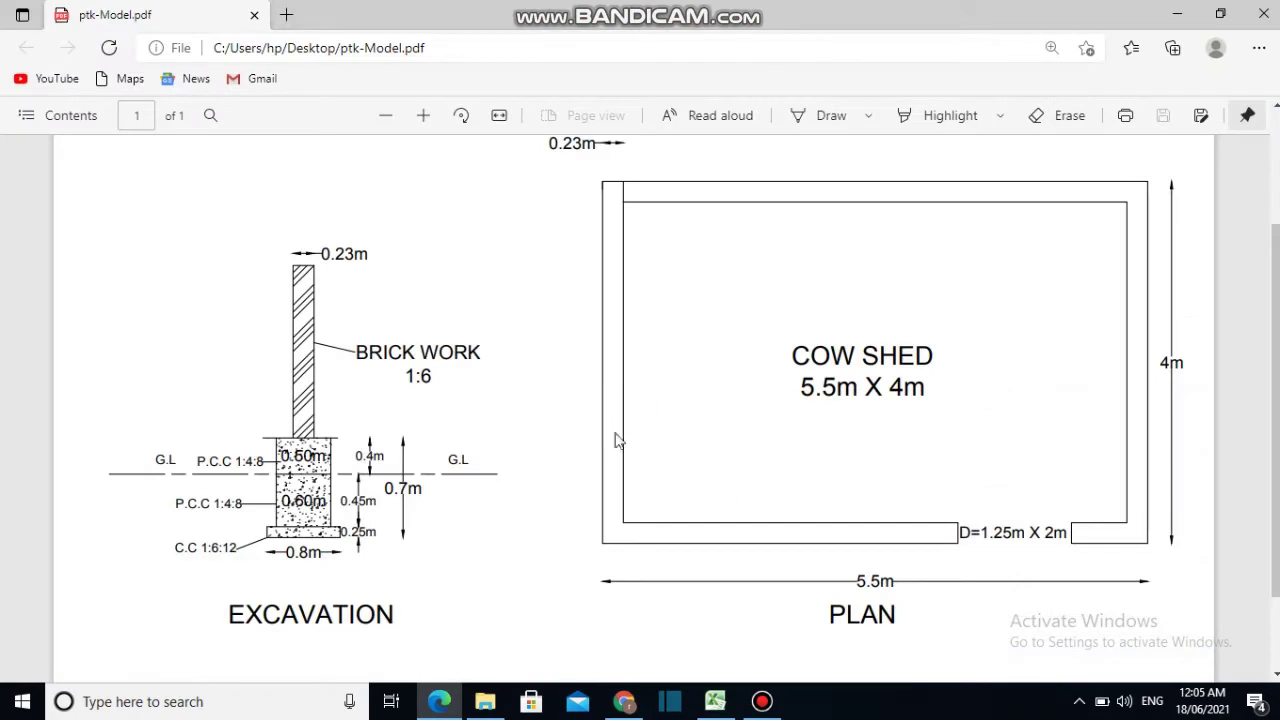
scroll(617, 440, "down", 1)
scroll(617, 435, "up", 3)
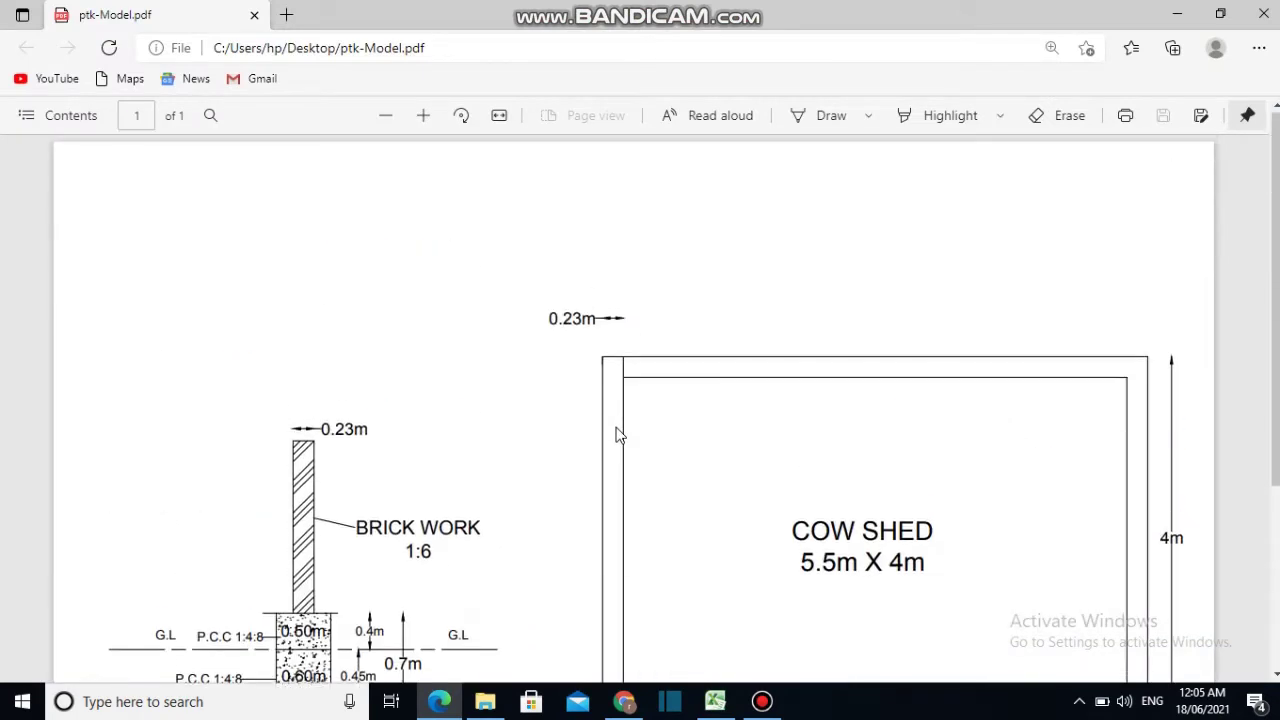
scroll(617, 436, "down", 2)
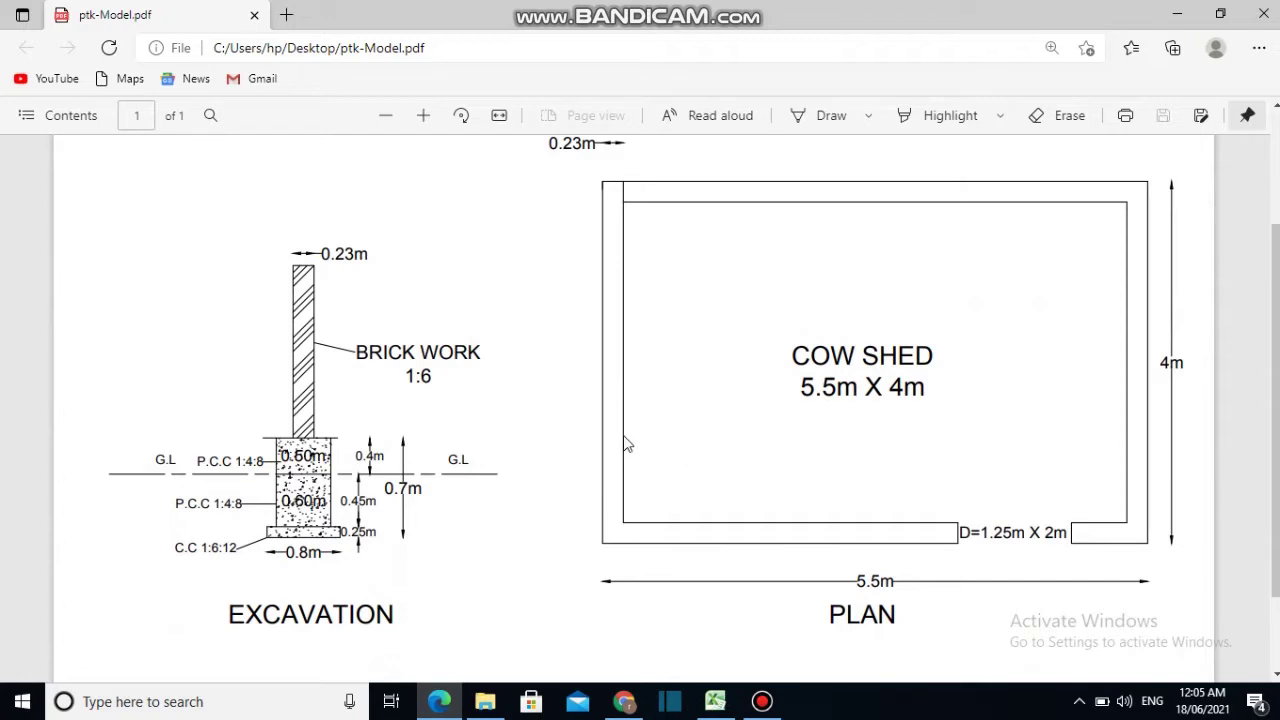
scroll(627, 444, "down", 1)
scroll(627, 444, "up", 3)
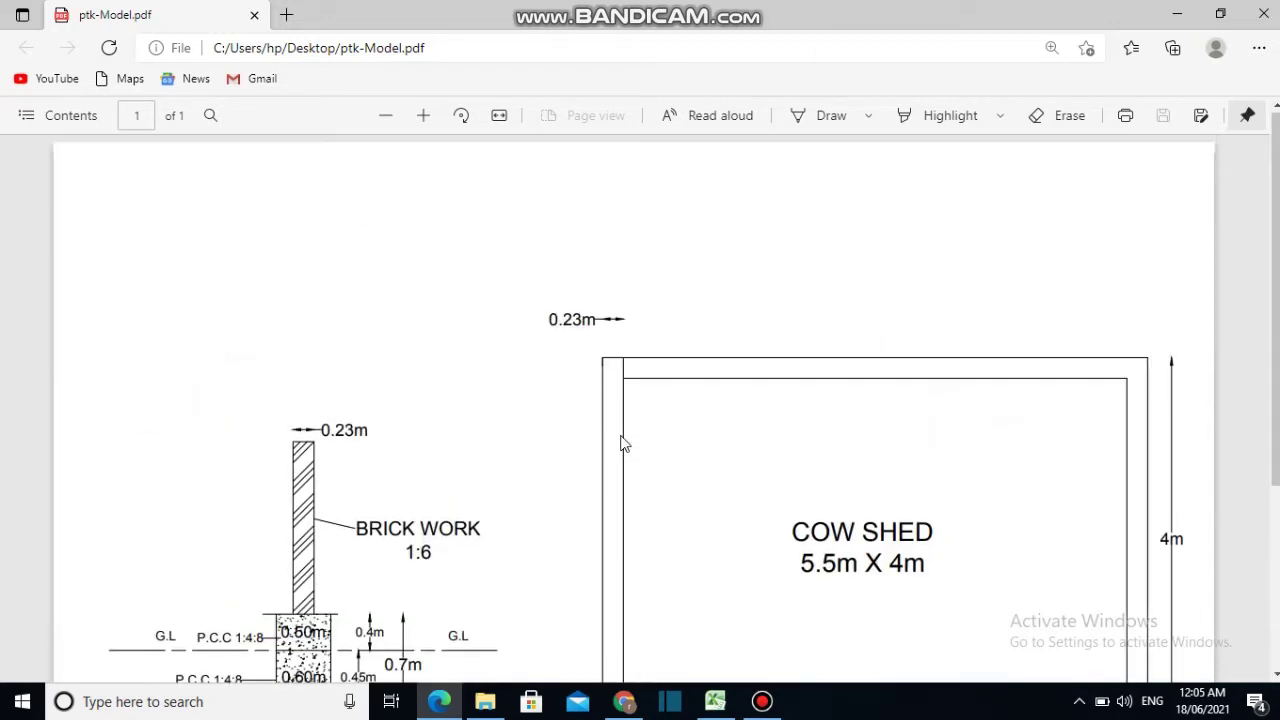
scroll(623, 443, "down", 2)
scroll(623, 443, "down", 1)
scroll(623, 443, "up", 3)
scroll(626, 444, "down", 3)
scroll(626, 444, "up", 3)
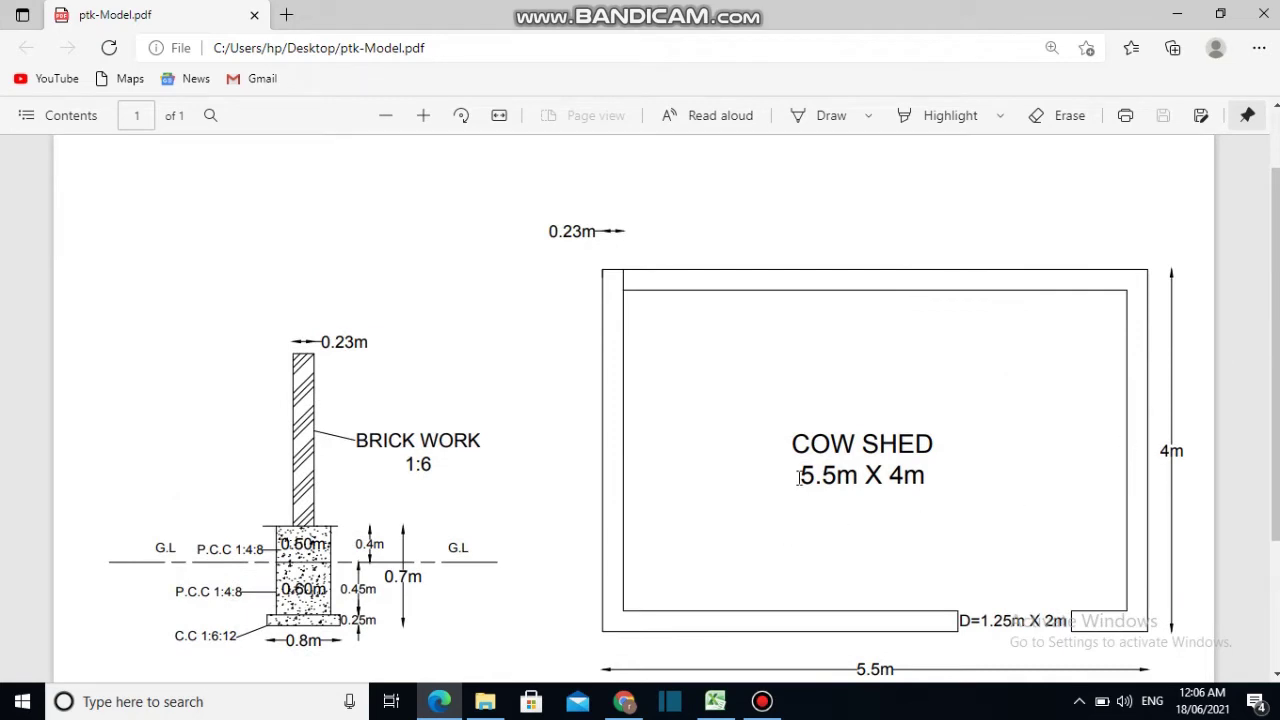
scroll(799, 478, "down", 2)
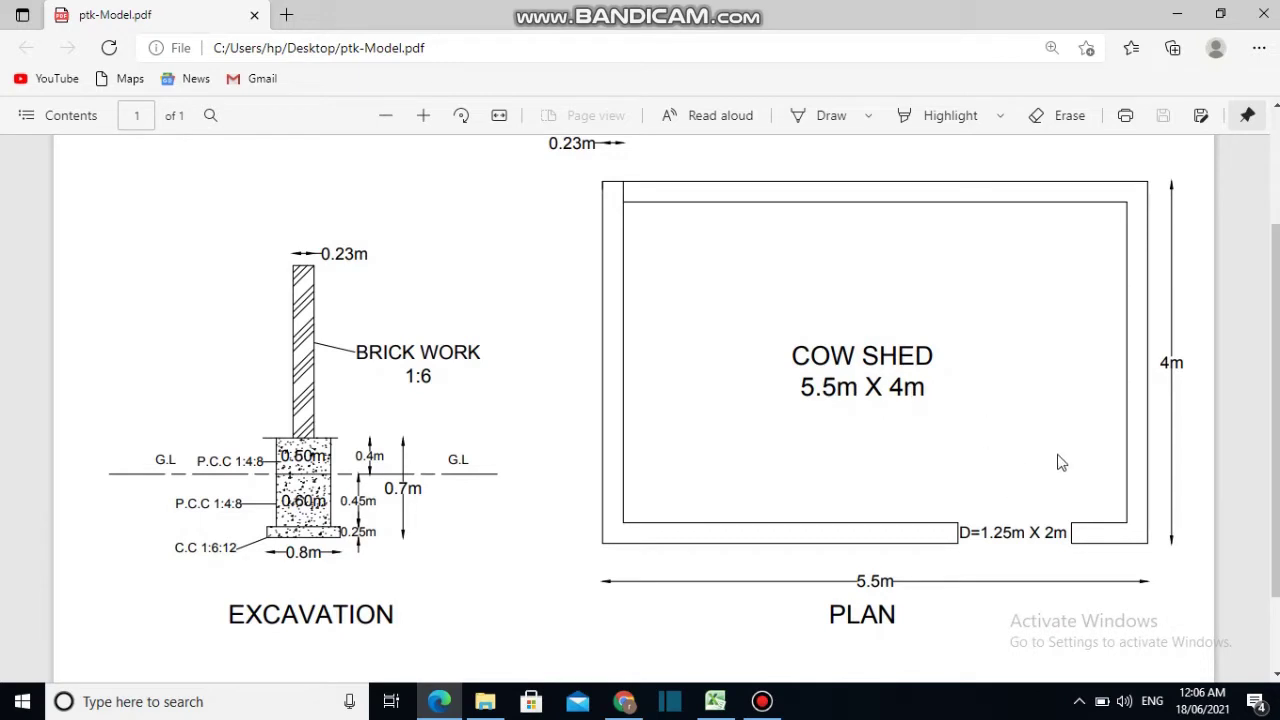
scroll(1115, 400, "down", 2)
scroll(1049, 428, "up", 2)
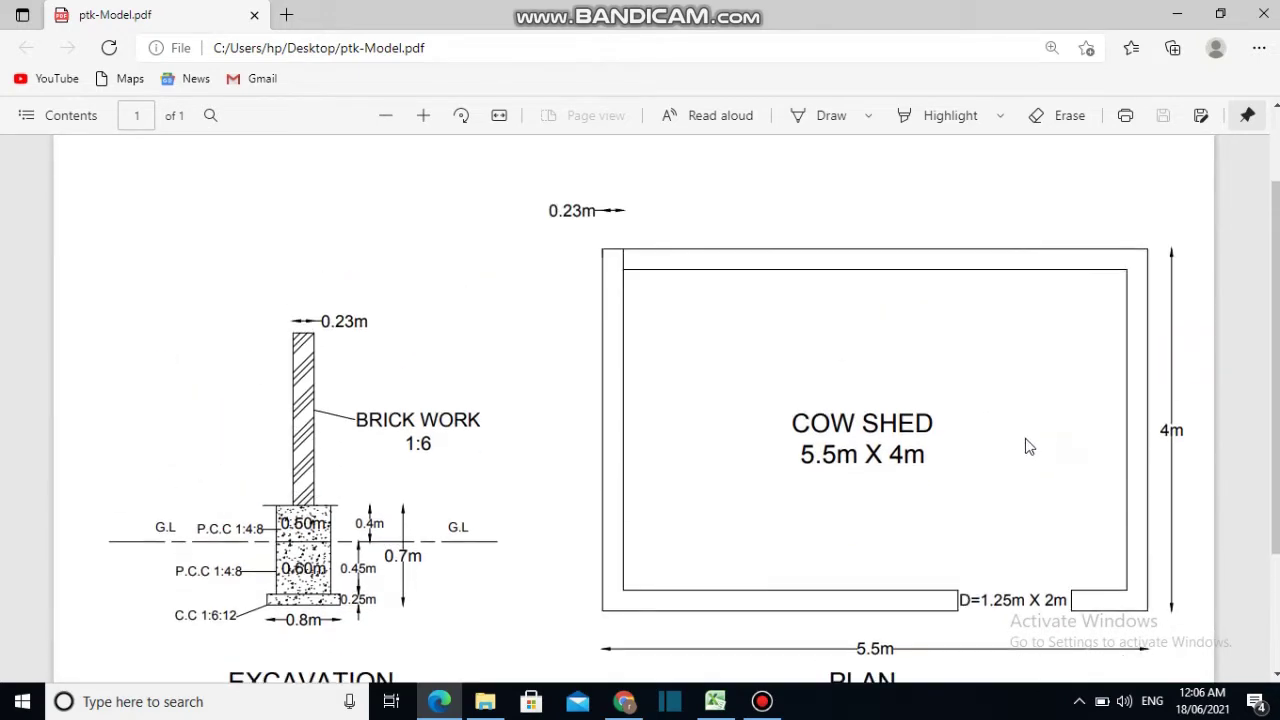
scroll(986, 403, "down", 1)
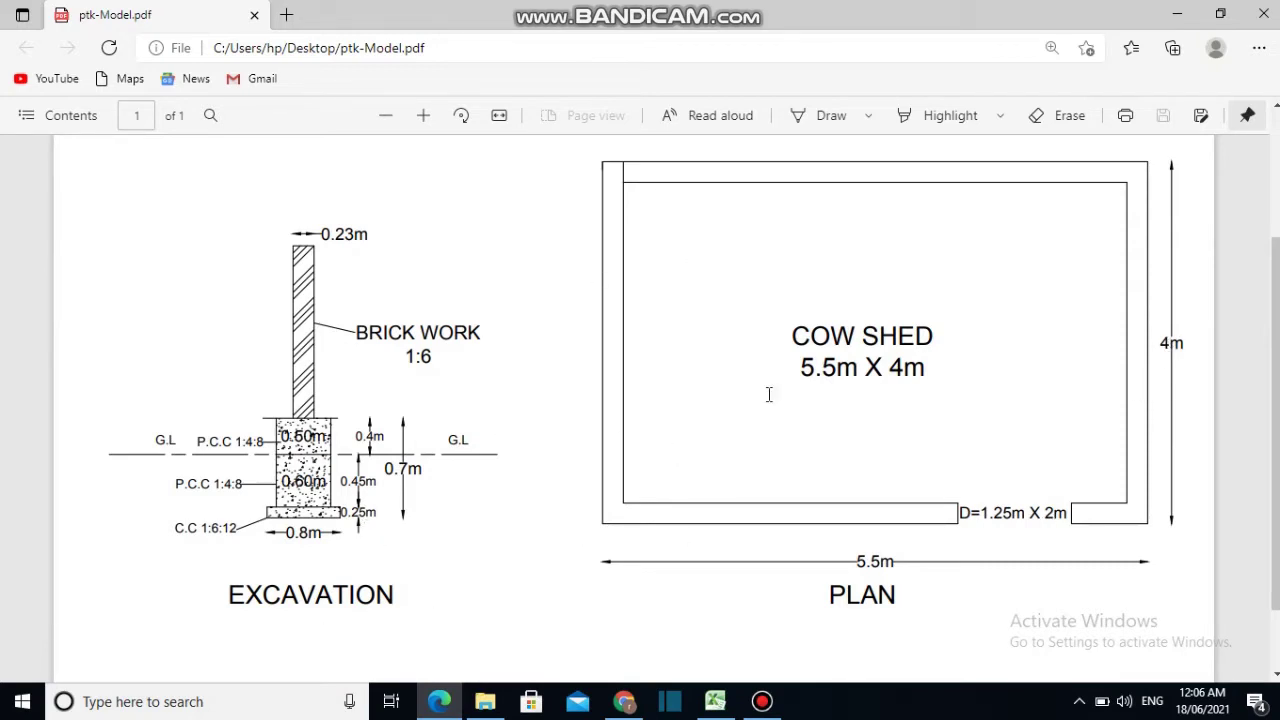
scroll(770, 388, "down", 2)
scroll(700, 390, "up", 2)
scroll(620, 425, "down", 1)
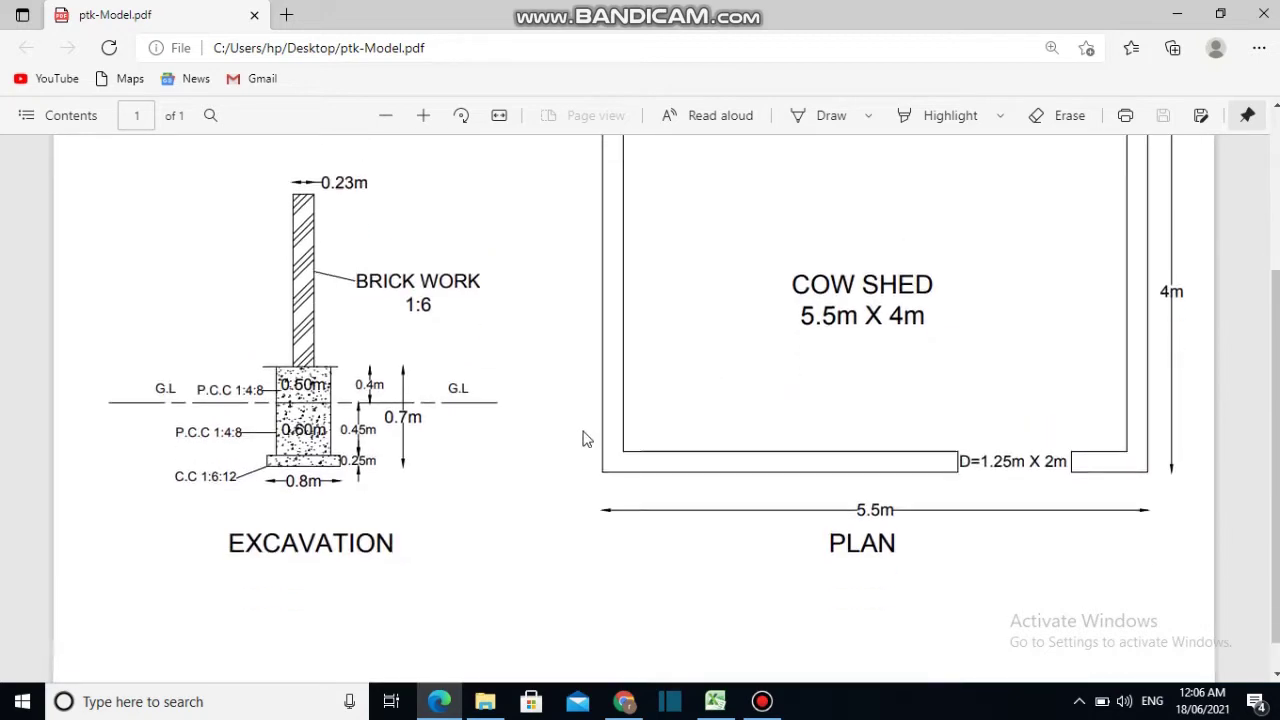
scroll(560, 455, "down", 1)
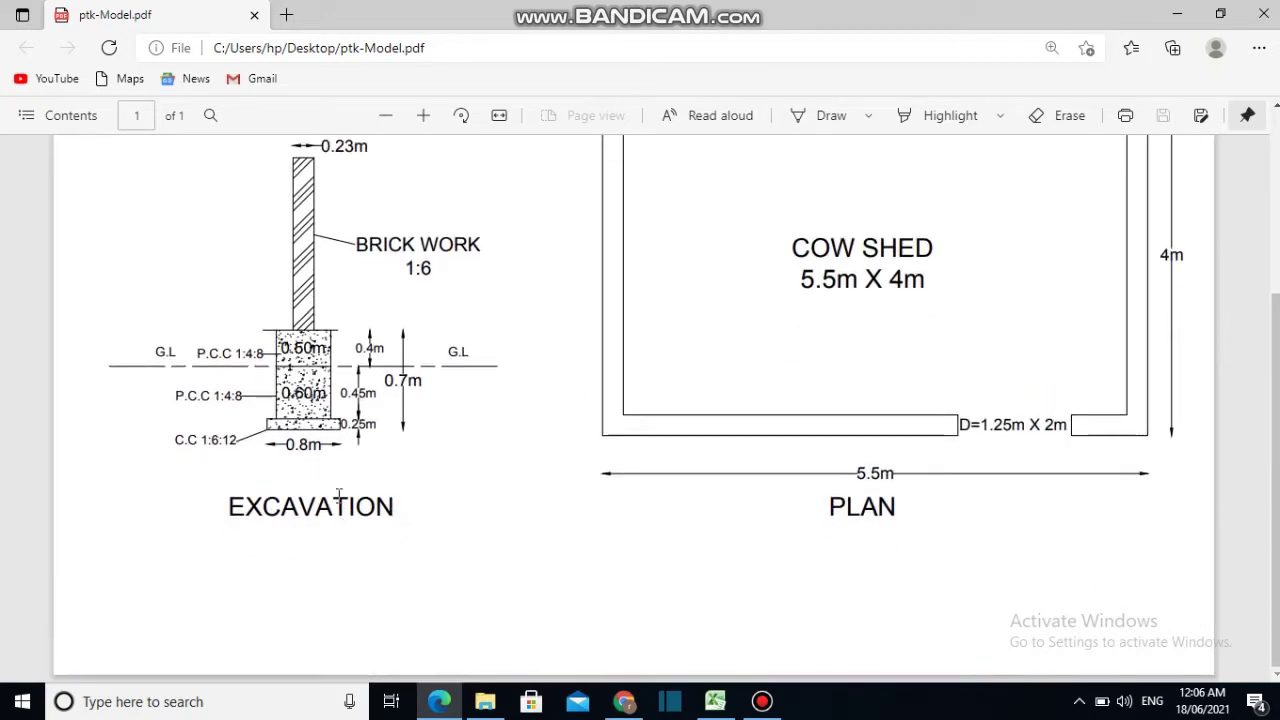
scroll(328, 425, "up", 3)
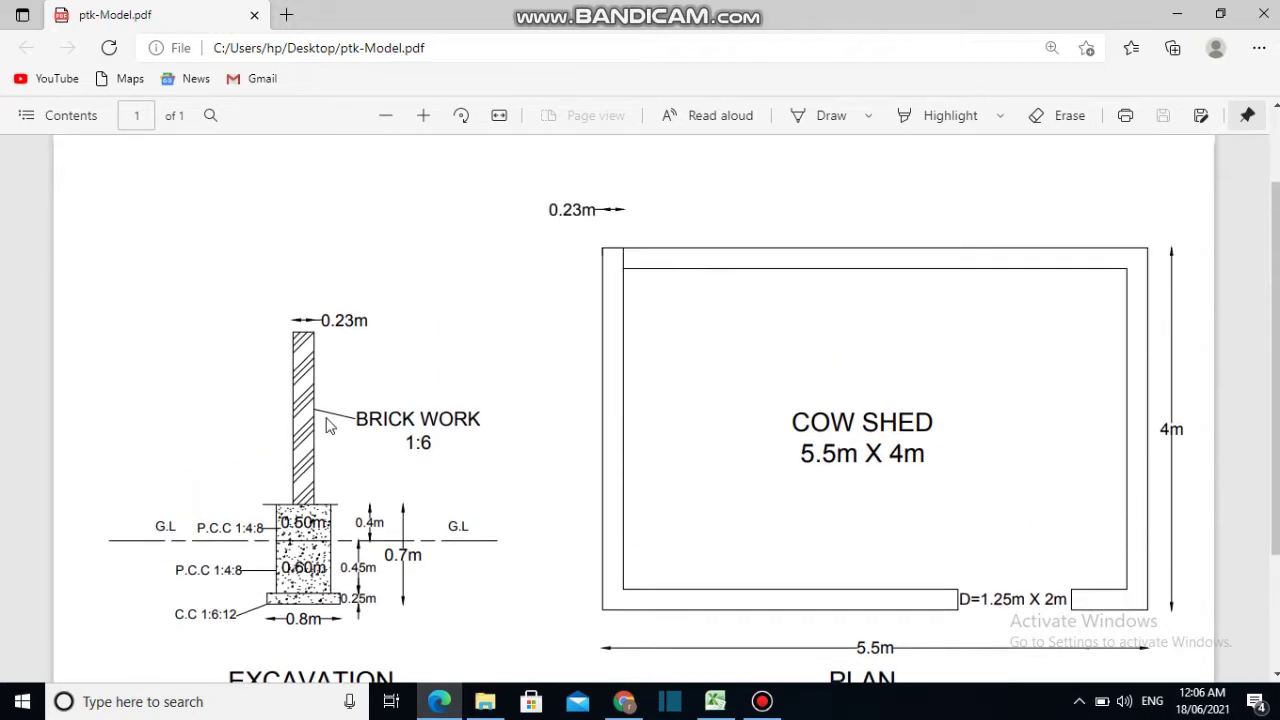
scroll(328, 425, "down", 2)
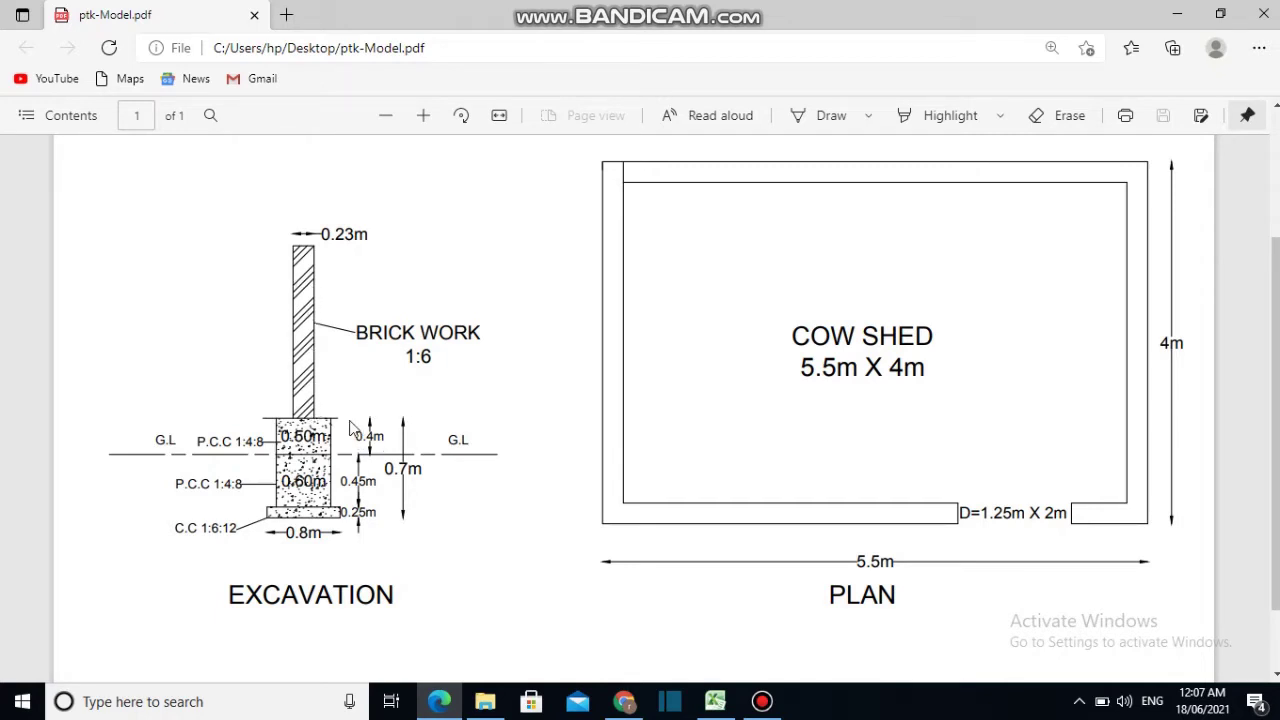
scroll(368, 445, "up", 1)
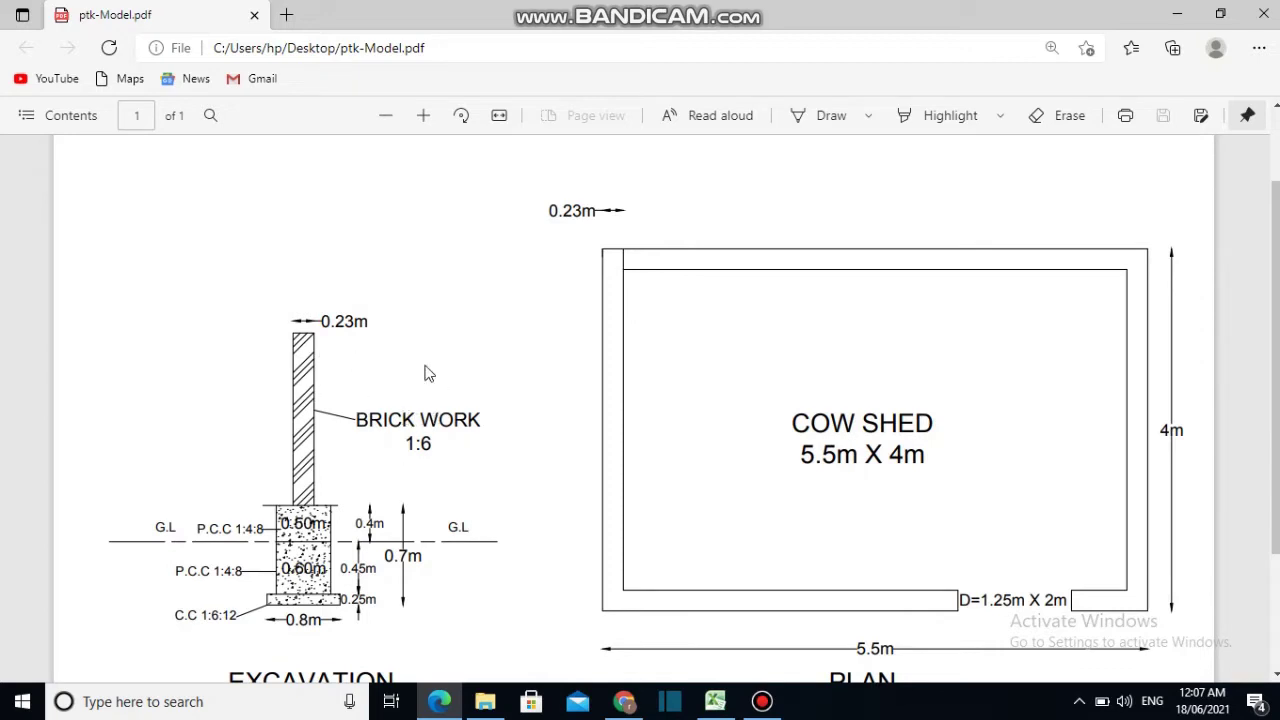
scroll(449, 414, "down", 3)
scroll(447, 418, "up", 4)
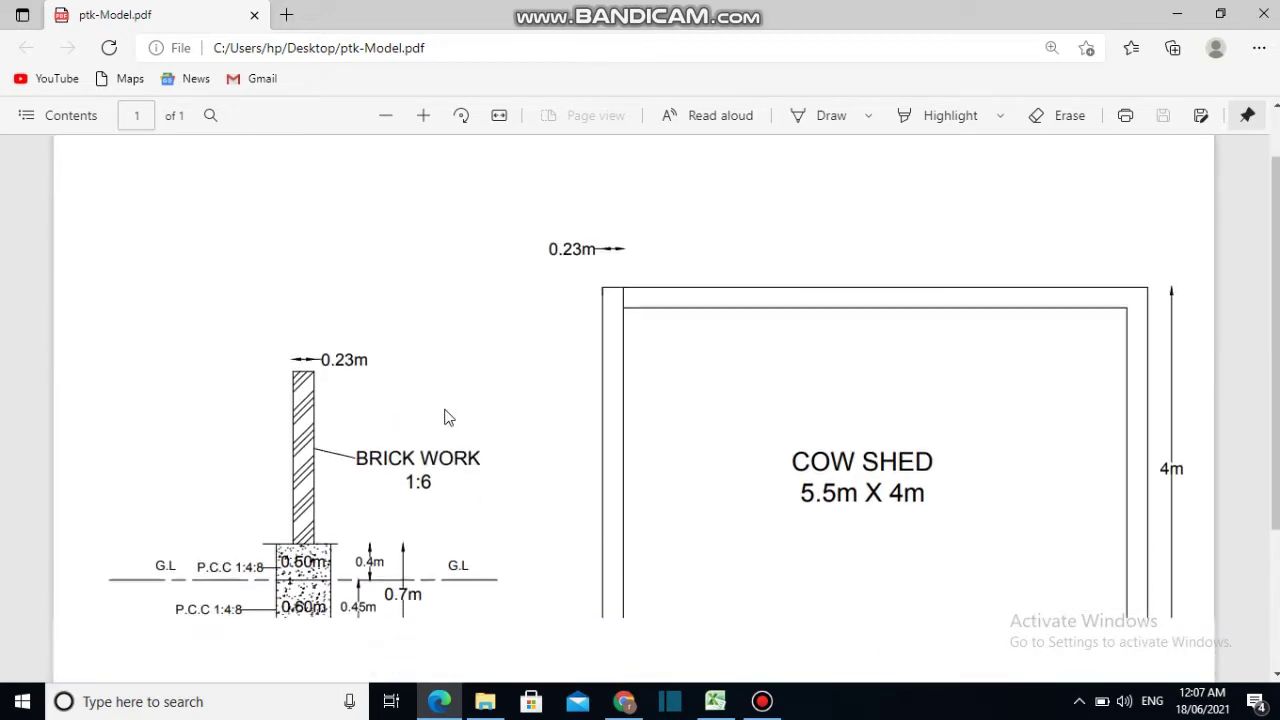
scroll(445, 420, "down", 2)
scroll(443, 420, "up", 3)
scroll(445, 420, "down", 4)
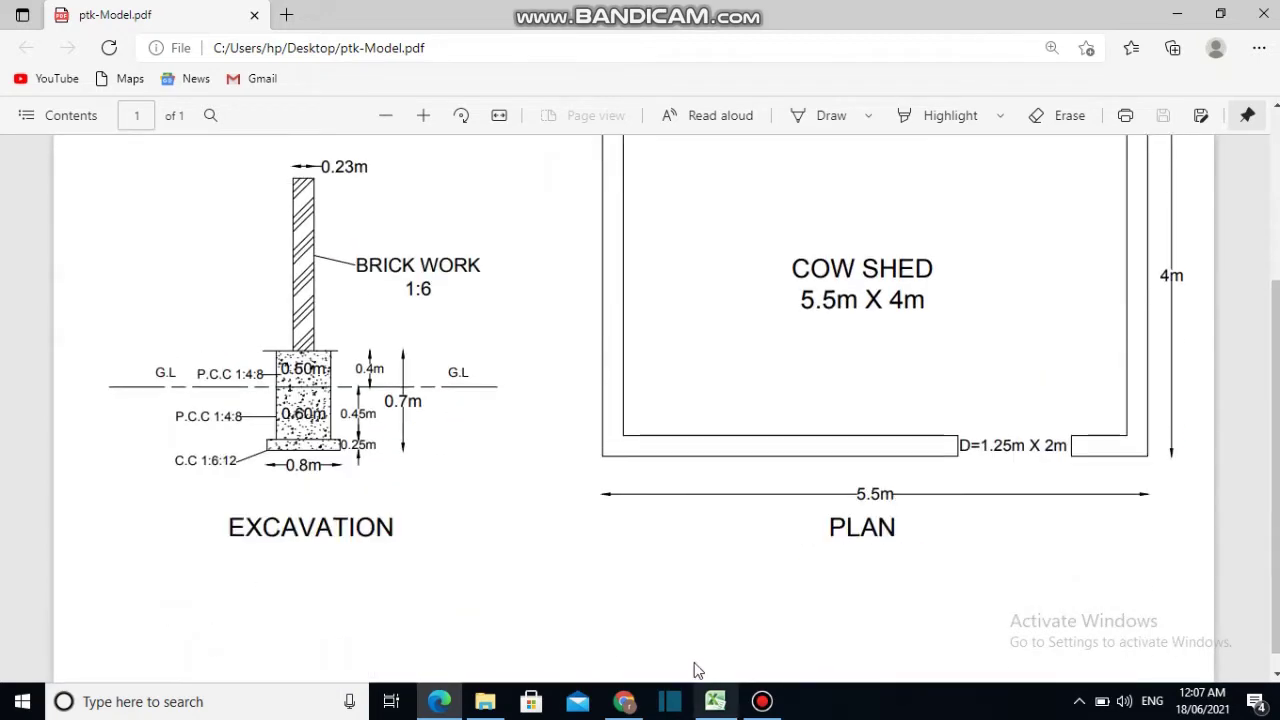
left_click(715, 701)
scroll(474, 362, "up", 2)
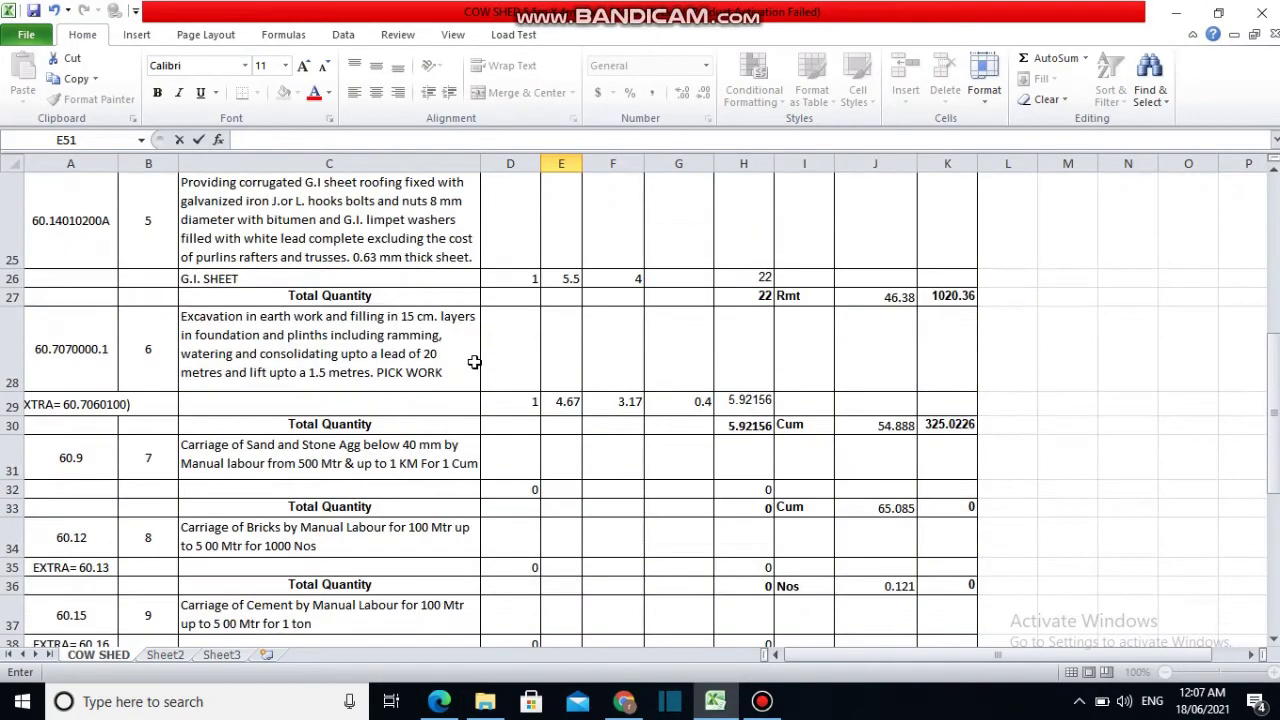
scroll(474, 362, "up", 3)
scroll(474, 364, "up", 3)
scroll(475, 366, "up", 1)
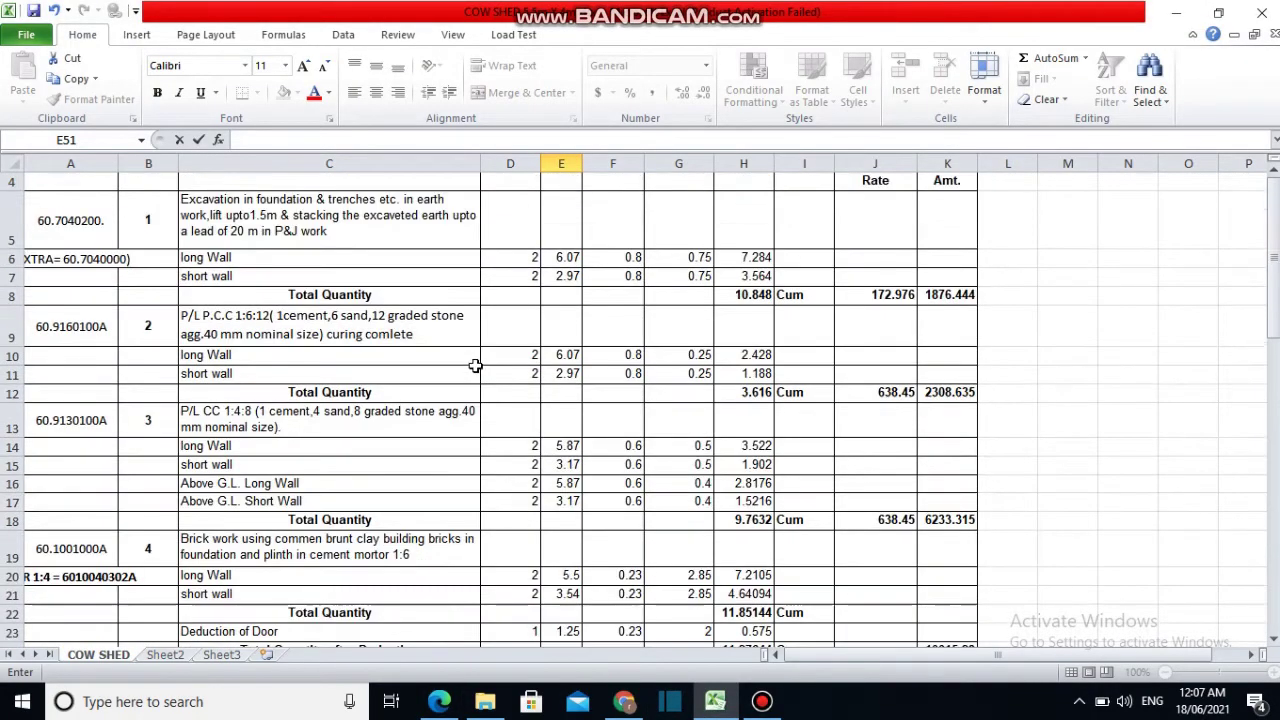
scroll(474, 366, "down", 2)
scroll(474, 370, "up", 1)
scroll(474, 373, "up", 1)
scroll(470, 381, "down", 3)
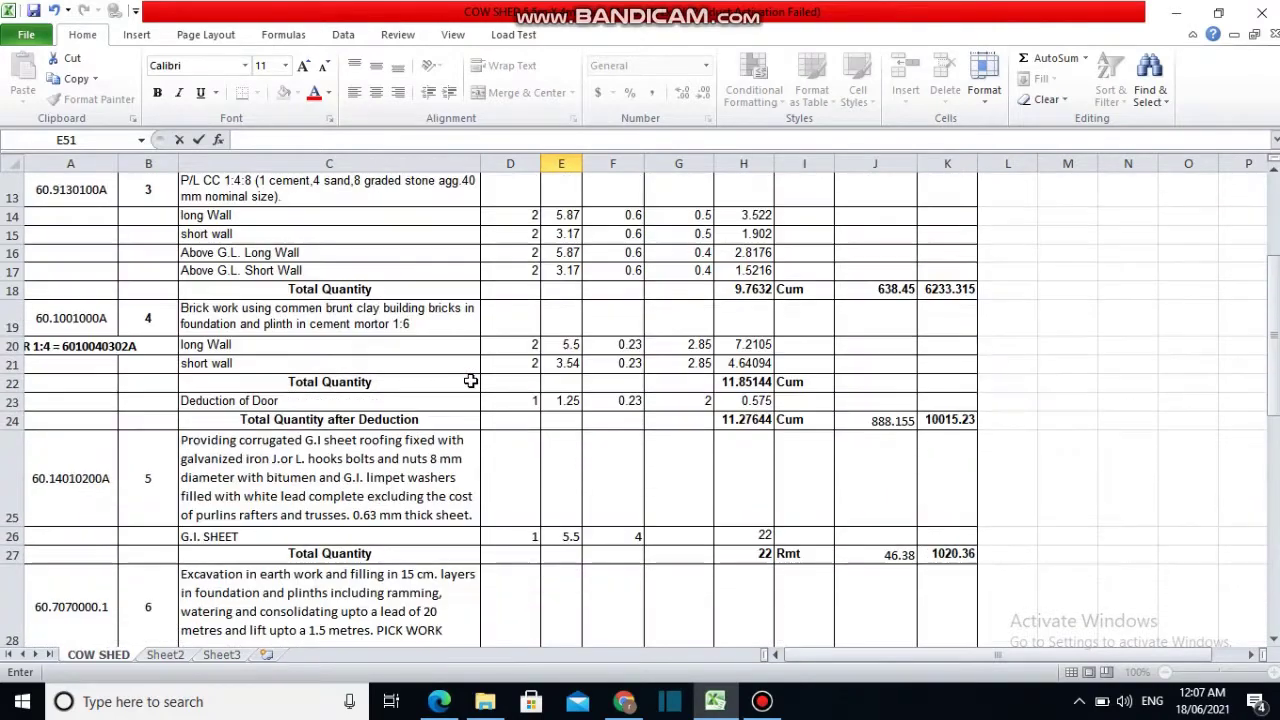
scroll(420, 395, "up", 4)
scroll(316, 390, "down", 1)
scroll(310, 360, "down", 2)
scroll(311, 364, "up", 2)
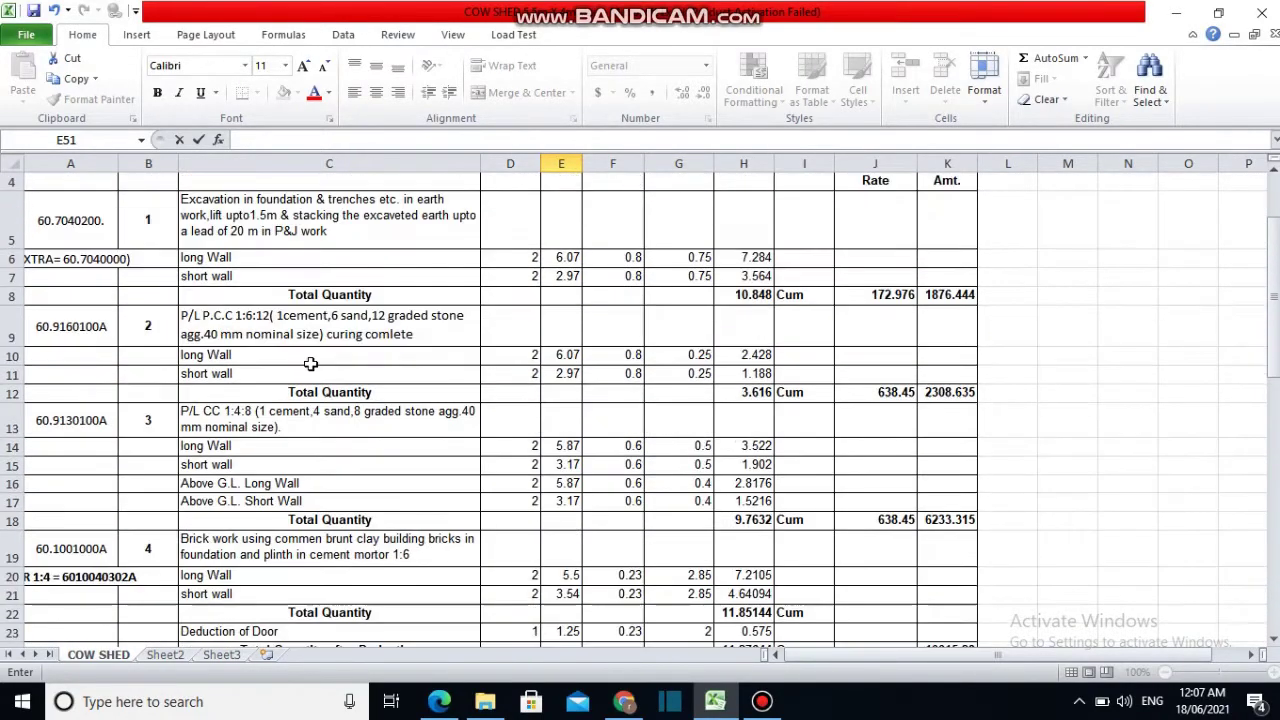
scroll(311, 364, "up", 1)
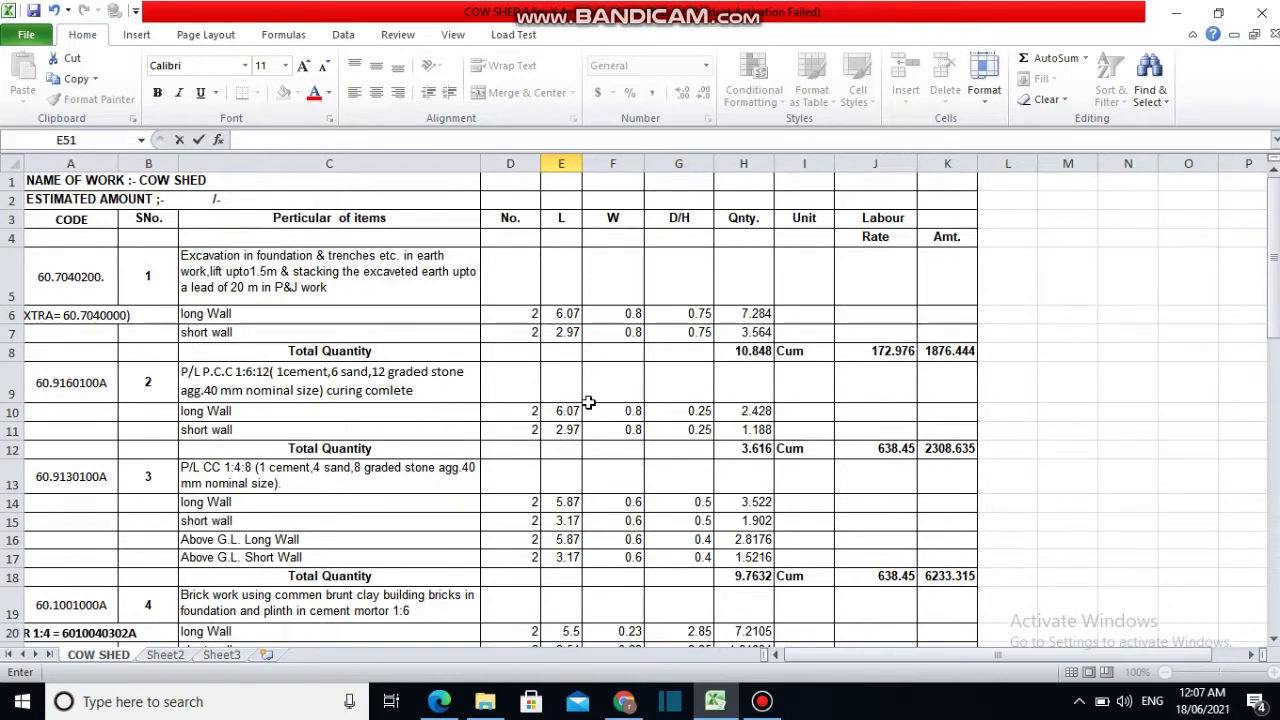
scroll(600, 414, "down", 1)
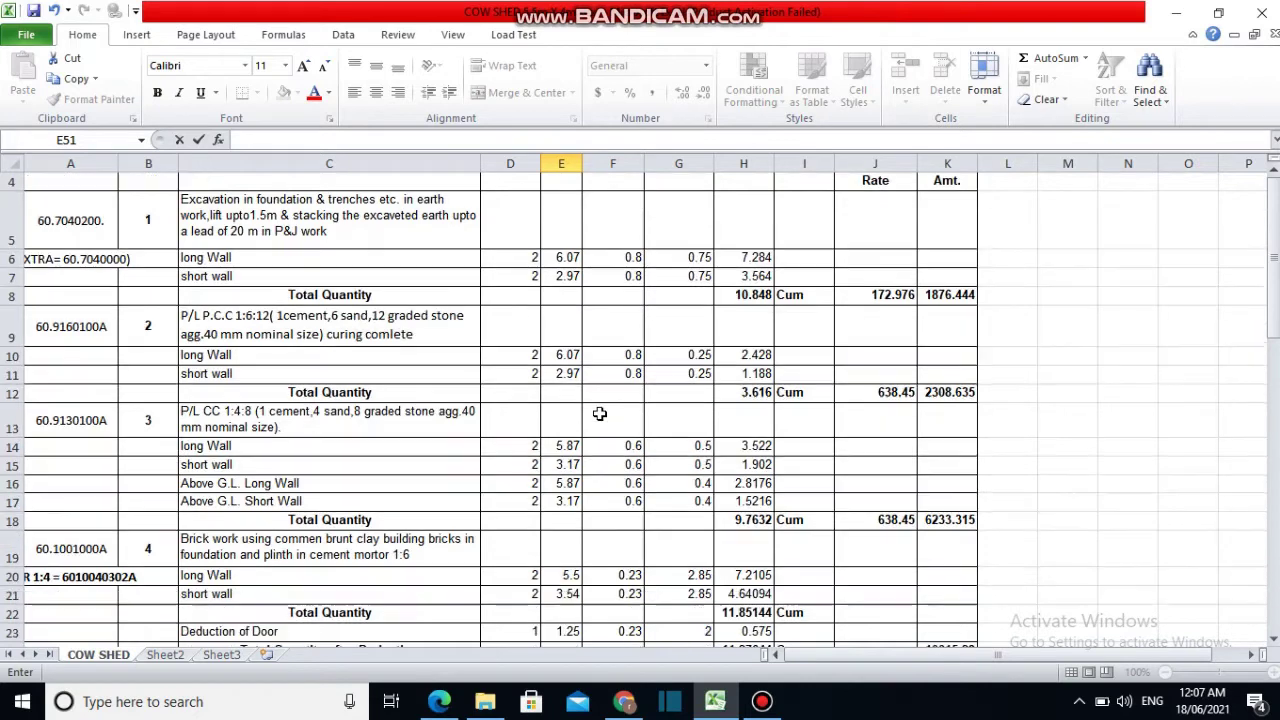
scroll(599, 413, "up", 1)
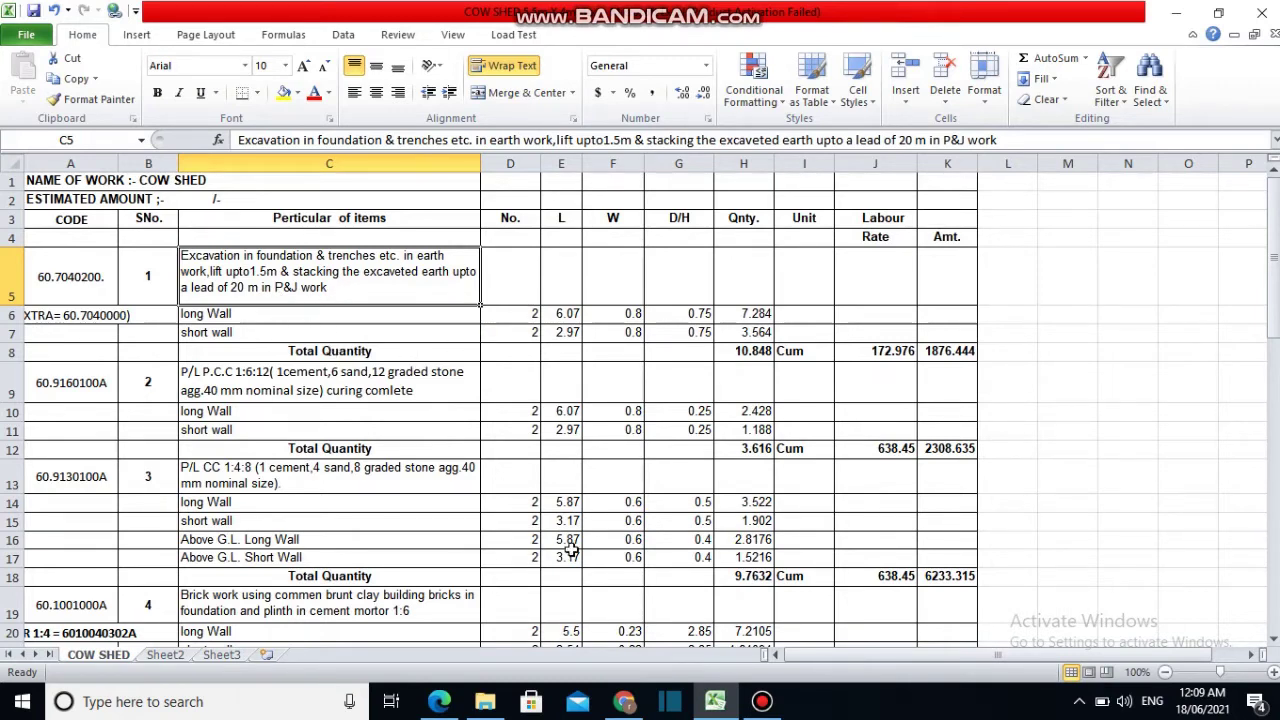
Look over the 5.5m X 4m plan in ptk-Model.pdf, then return to the Excel estimate
left_click(439, 701)
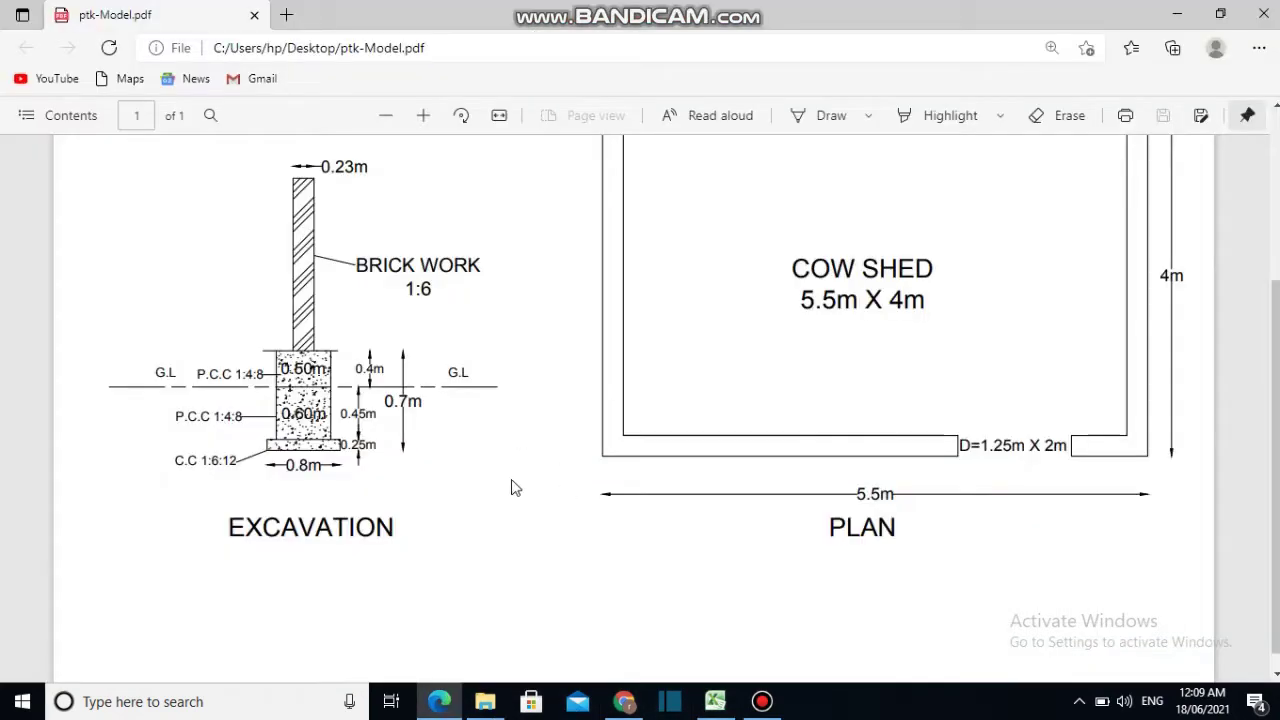
scroll(536, 514, "up", 2)
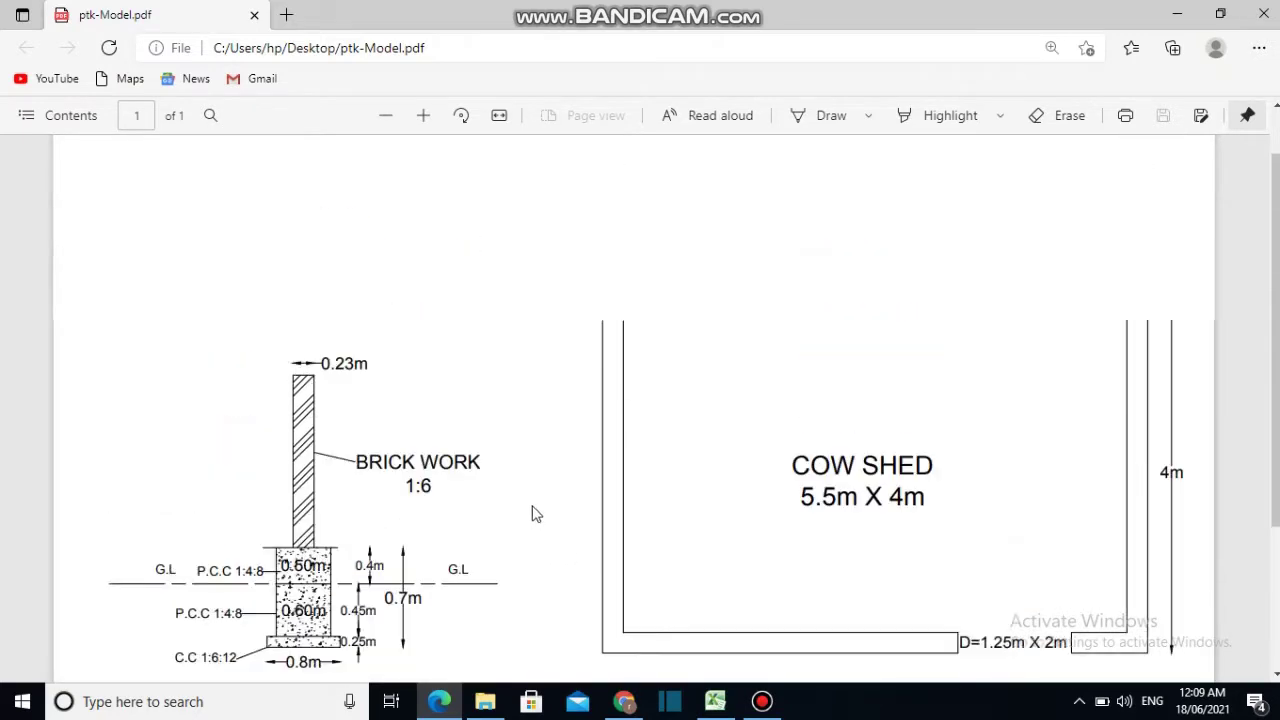
scroll(536, 514, "down", 2)
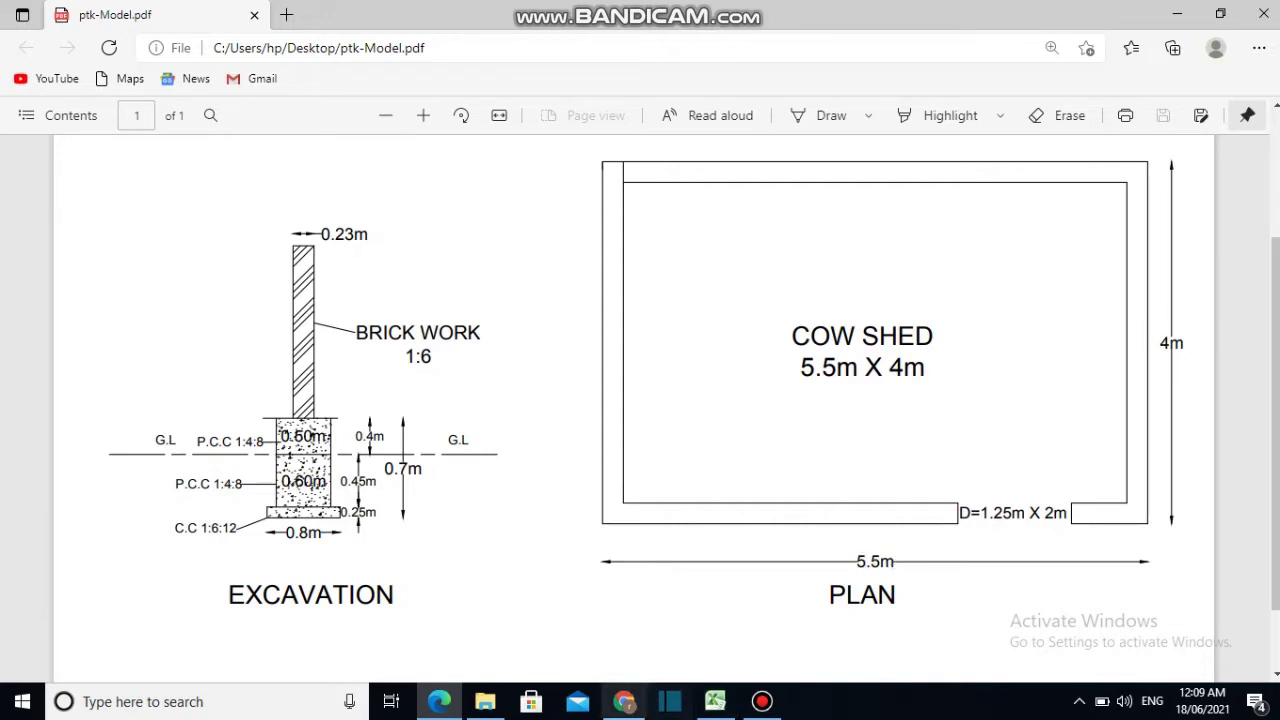
left_click(715, 701)
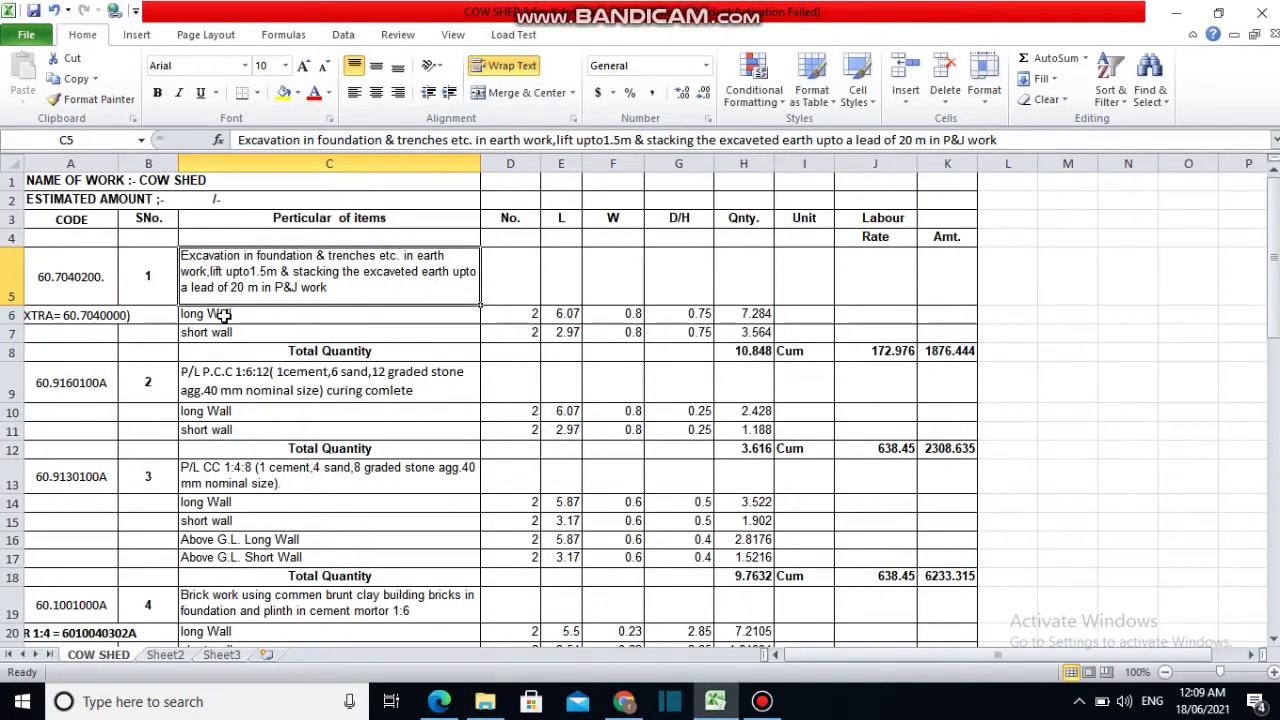
Review the long wall row (length 6.07) and begin the check entry 5.5+ in L6
left_click(270, 314)
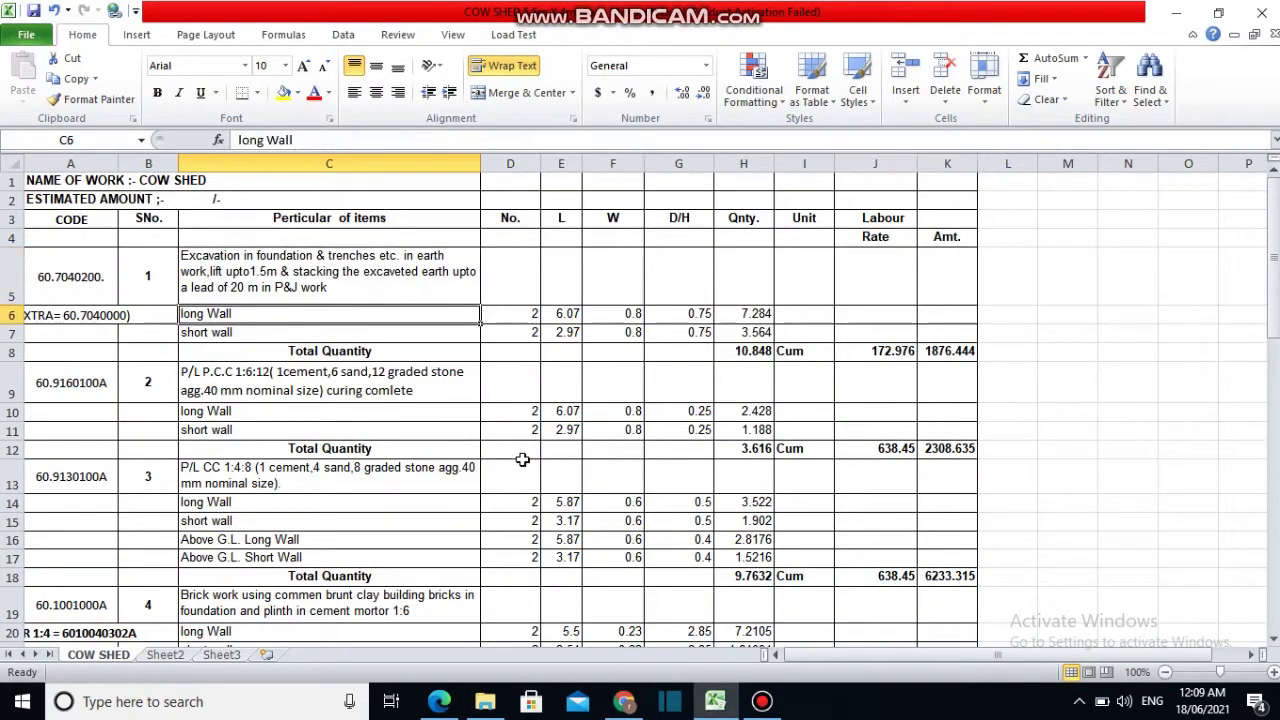
left_click(514, 316)
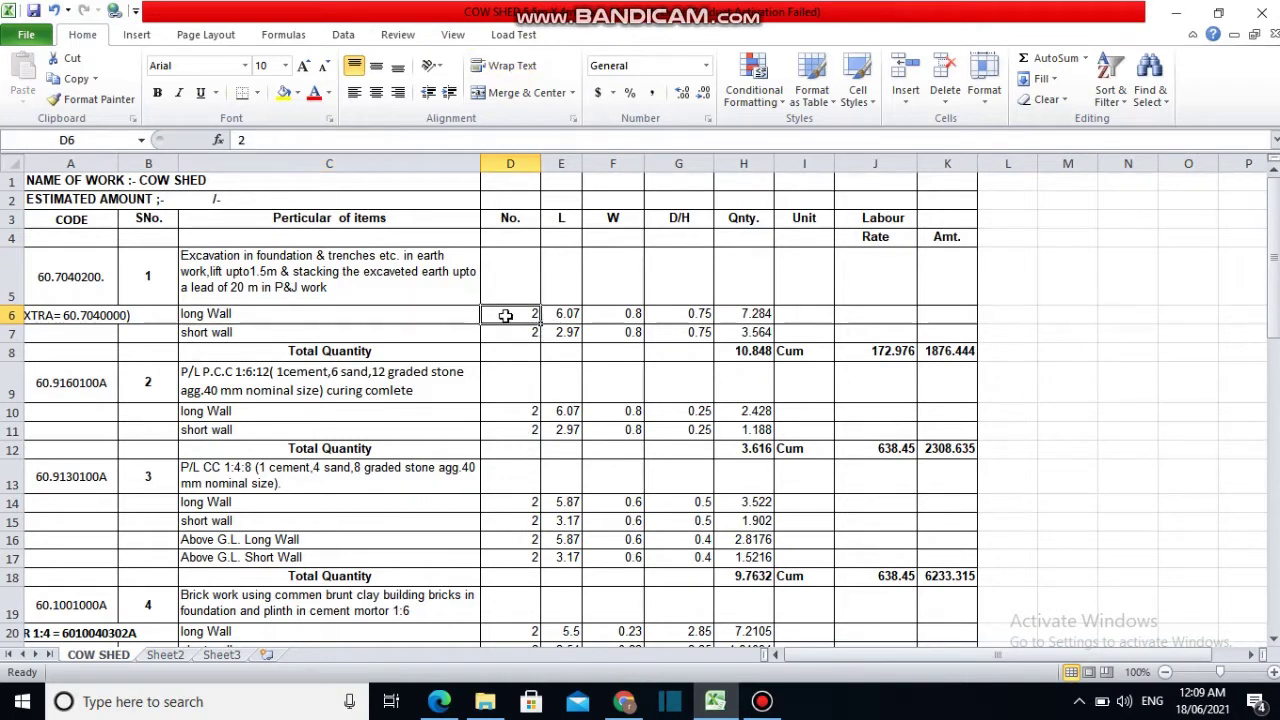
left_click(562, 314)
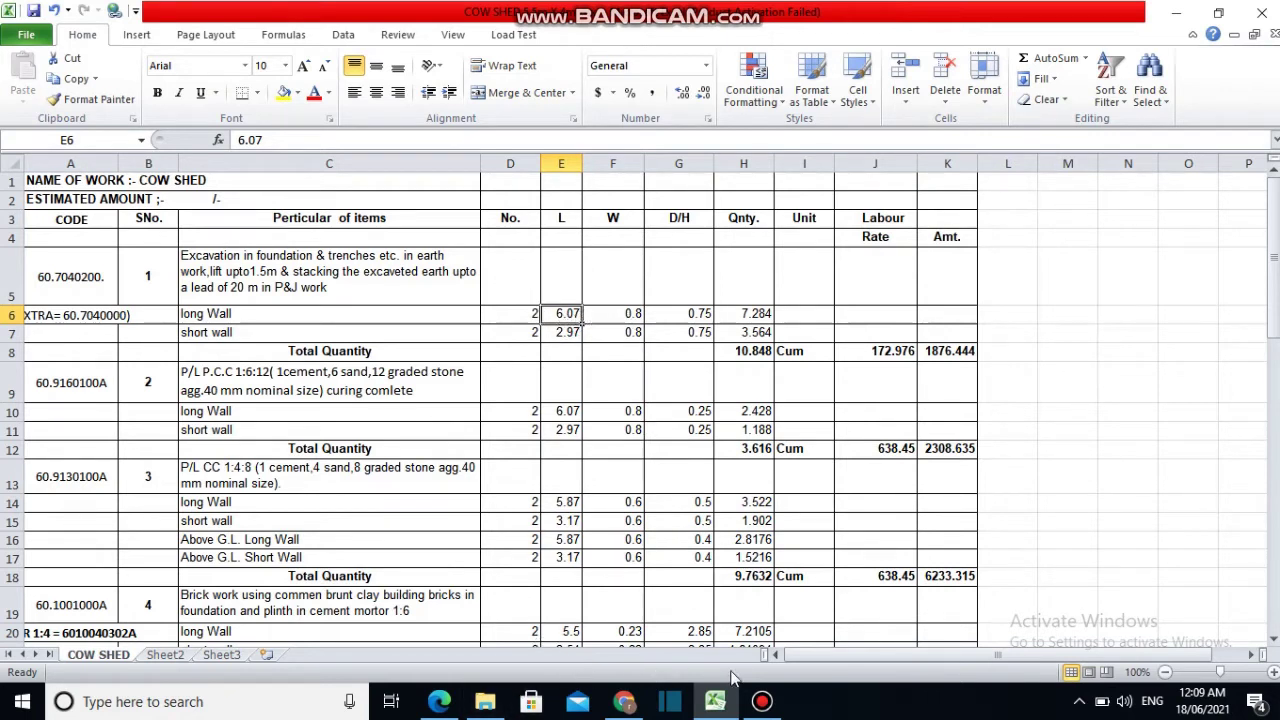
scroll(955, 655, "right", 1)
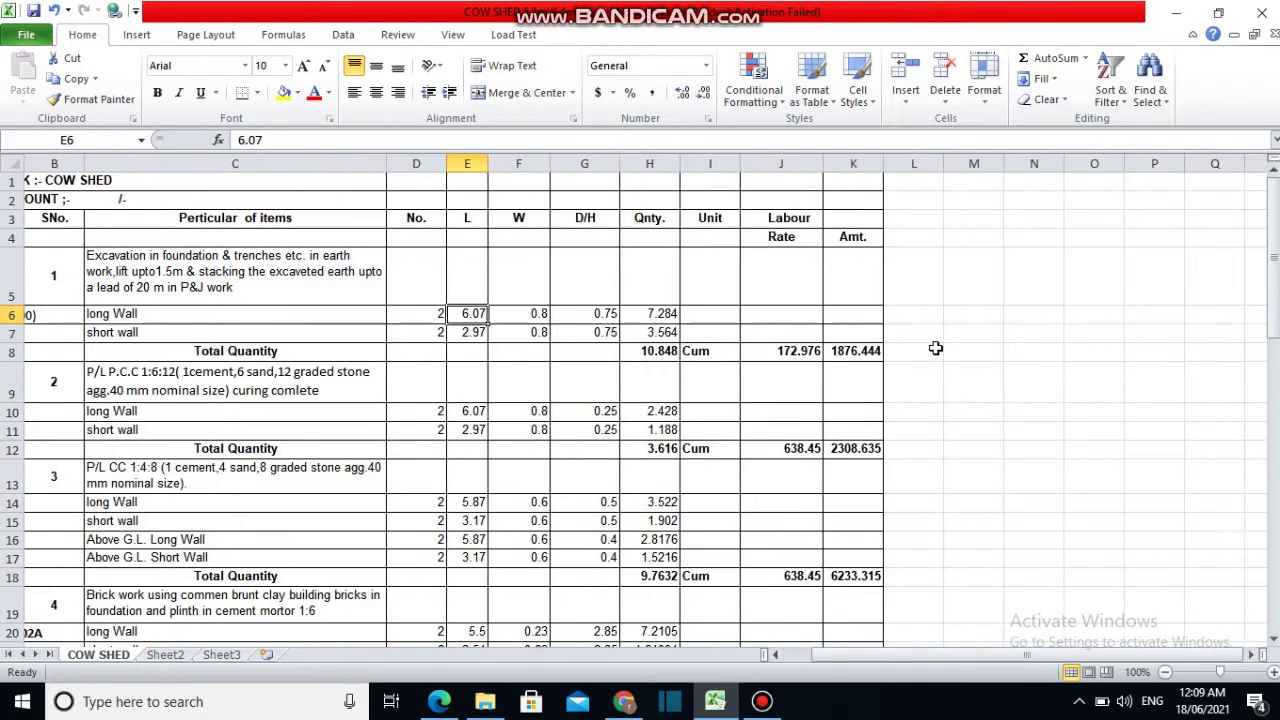
left_click(930, 314)
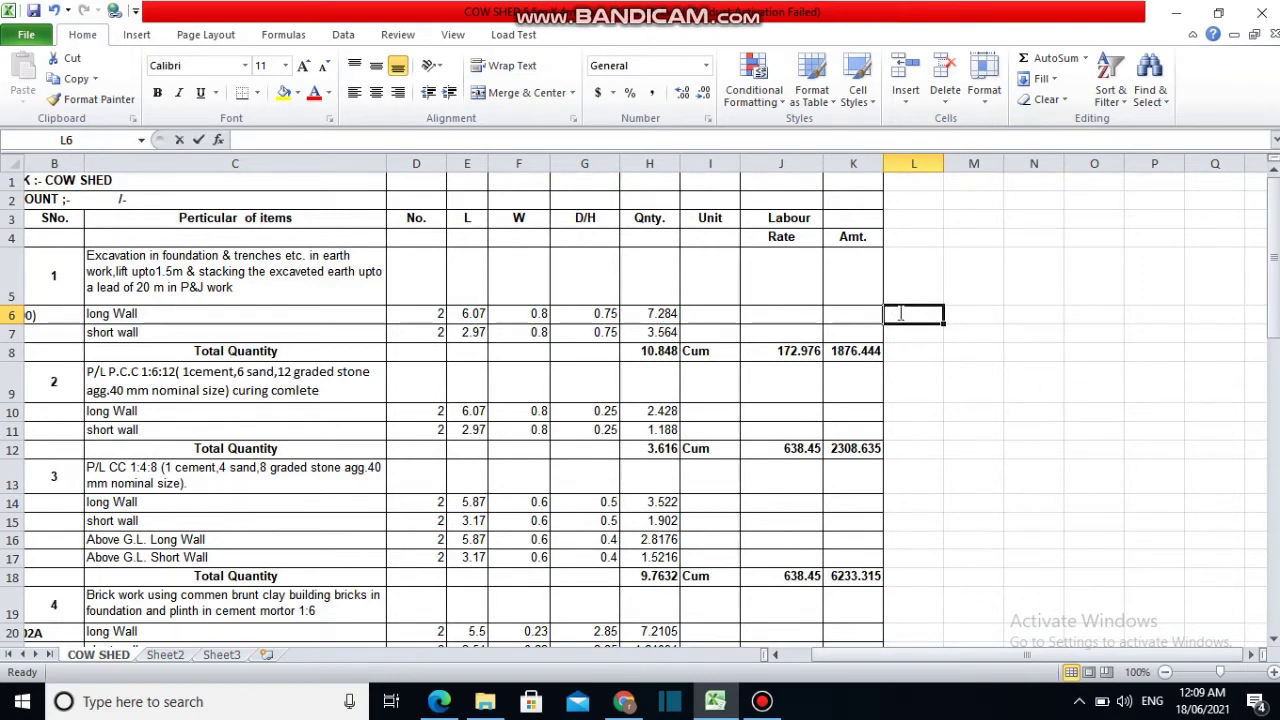
type("5.5+")
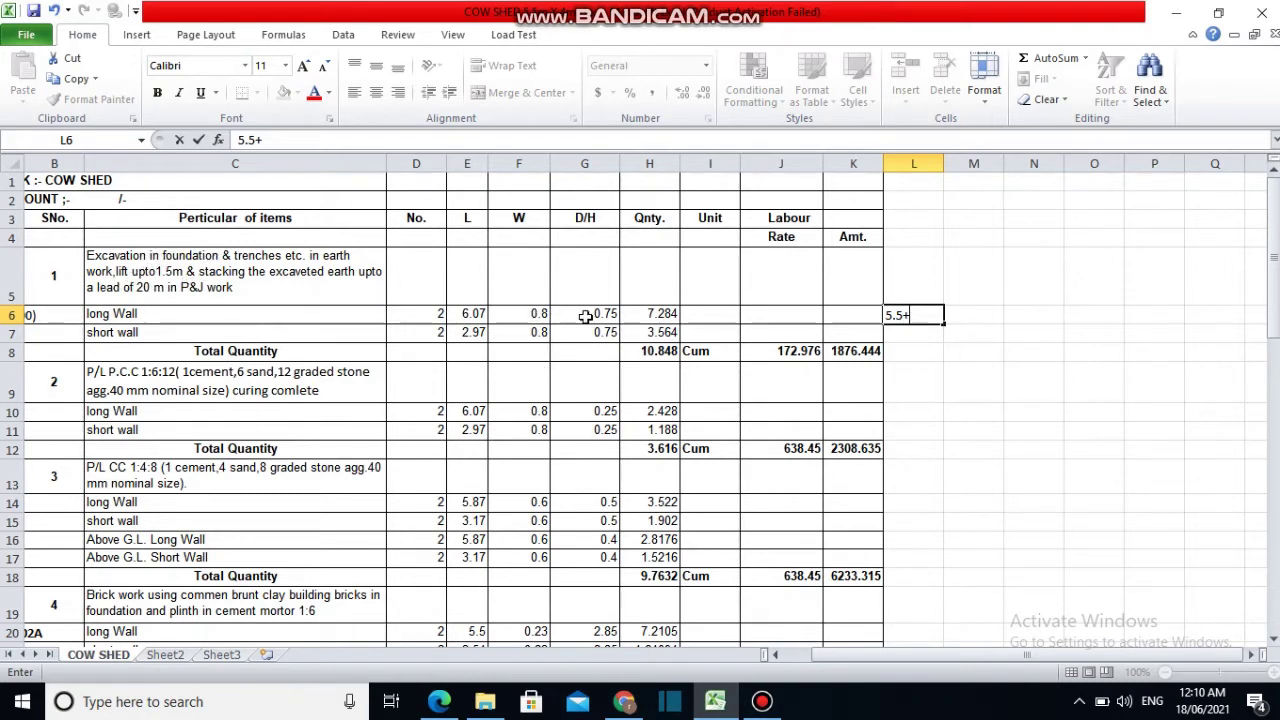
left_click(530, 316)
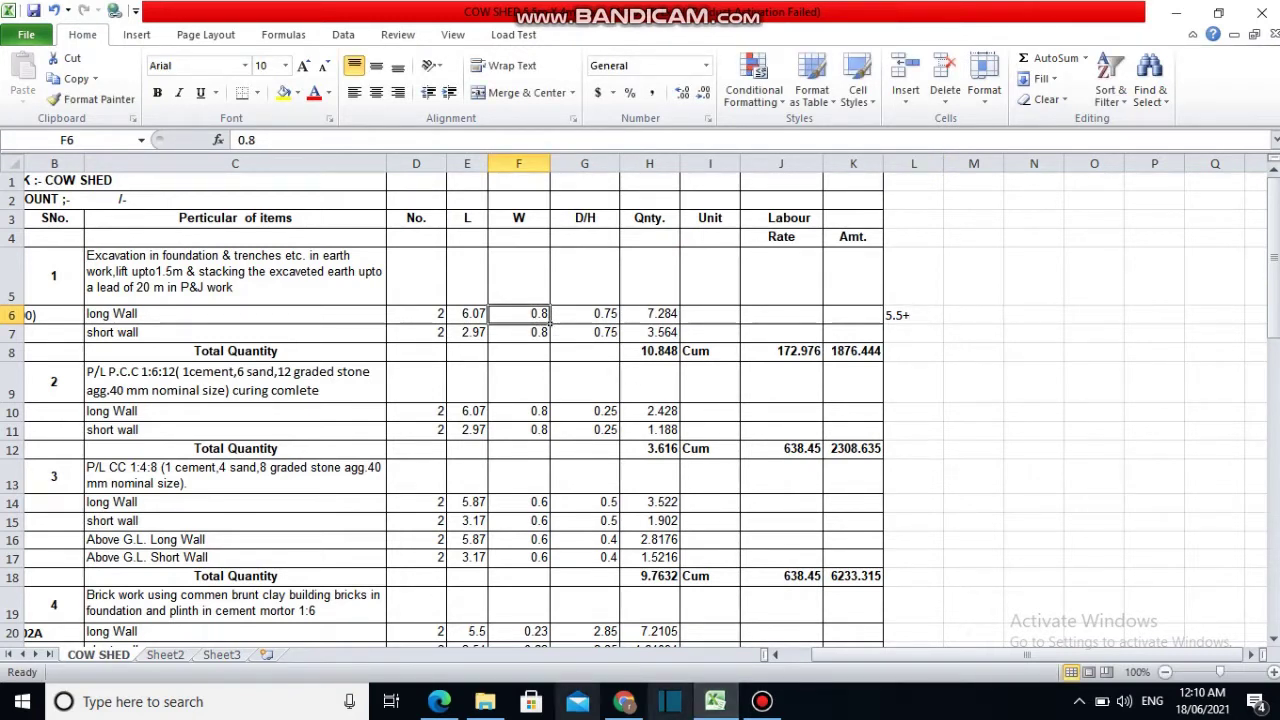
left_click(439, 701)
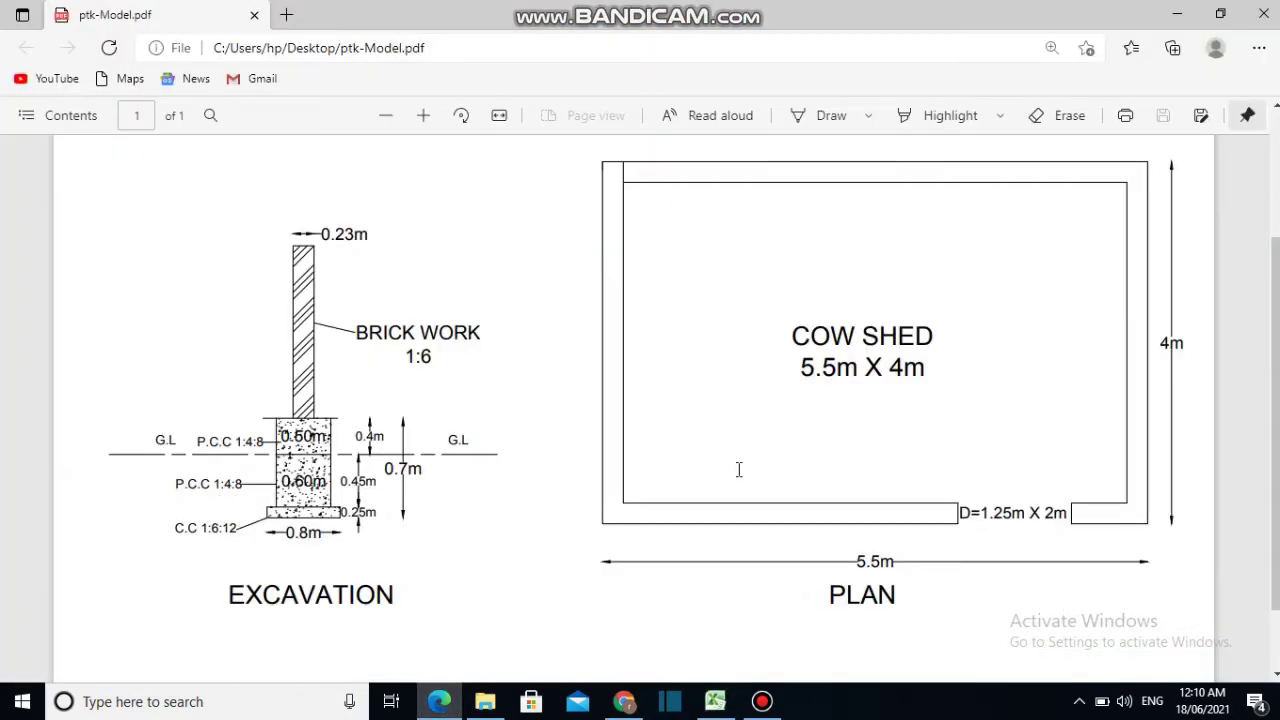
Read the 0.23m wall thickness and 5.5m length on the plan, then return to Excel
scroll(412, 505, "up", 3)
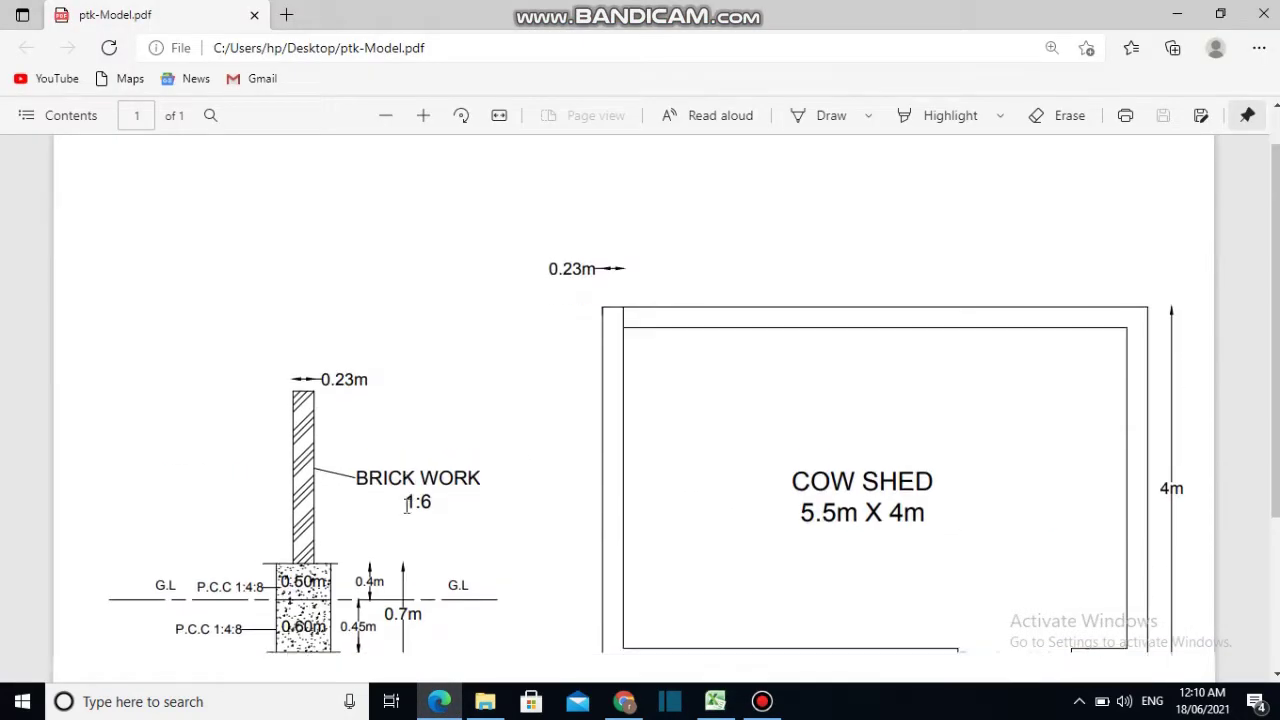
scroll(407, 505, "down", 3)
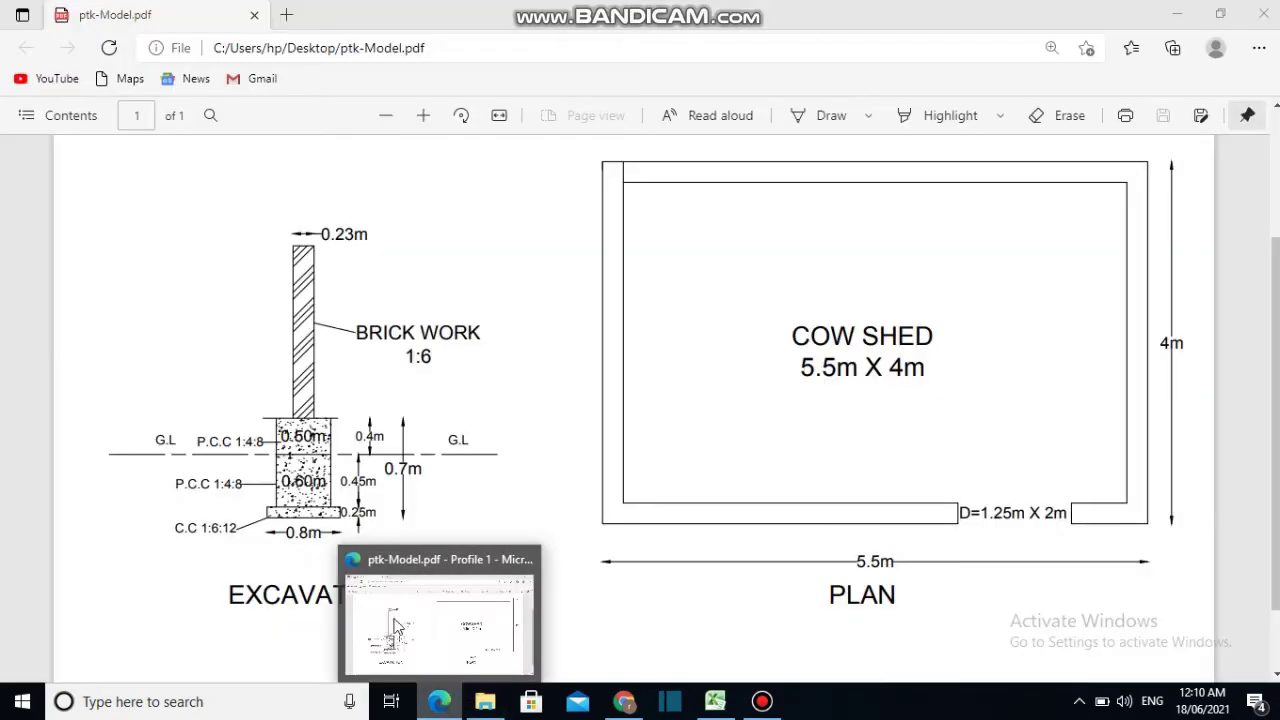
left_click(715, 701)
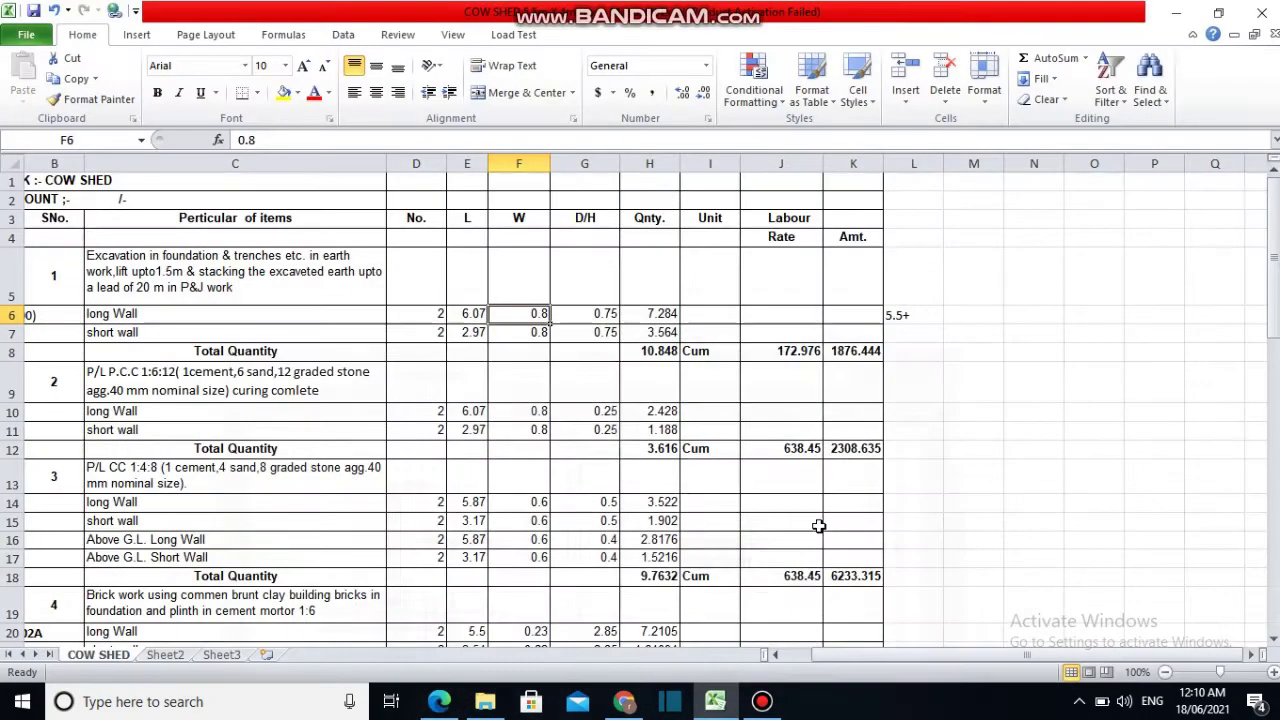
Extend the L6 long-wall check with the 0.23 and 0.4 terms and commit it
left_click(926, 316)
double_click(926, 316)
type("/")
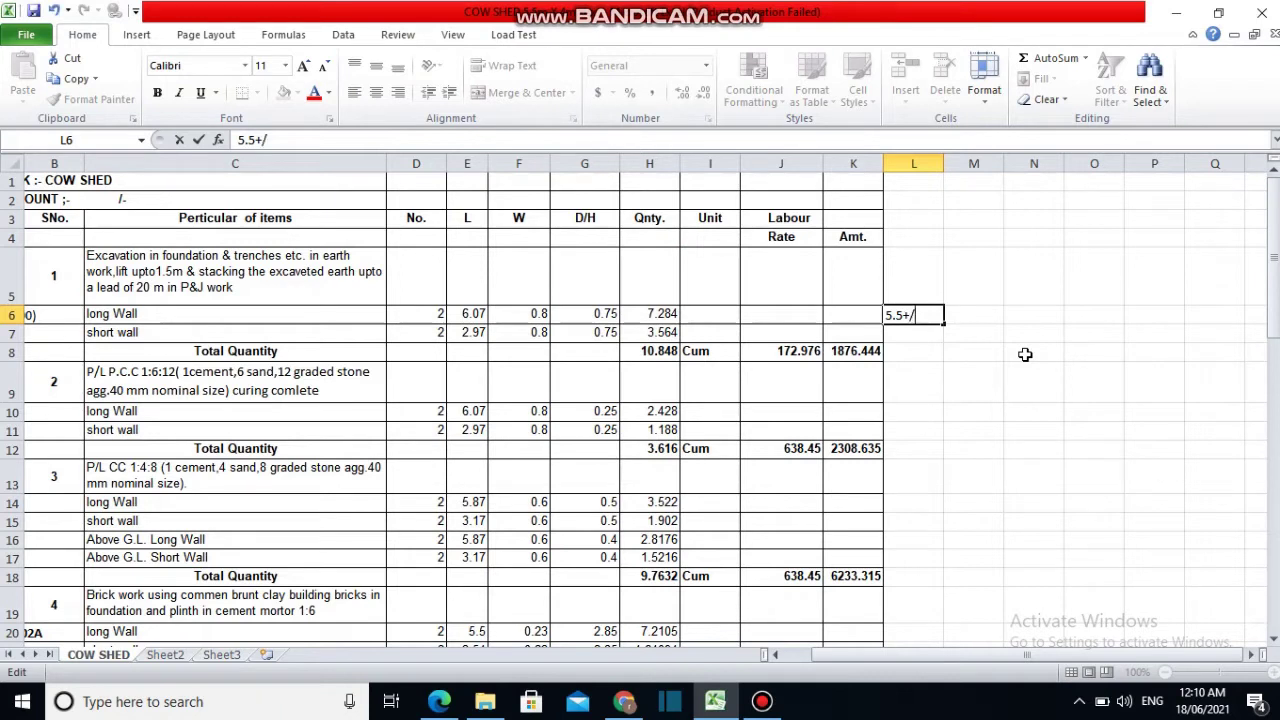
type("2")
key("BackSpace")
key("BackSpace")
type("2")
type("3")
key("BackSpace")
type("+.")
type("4+.4")
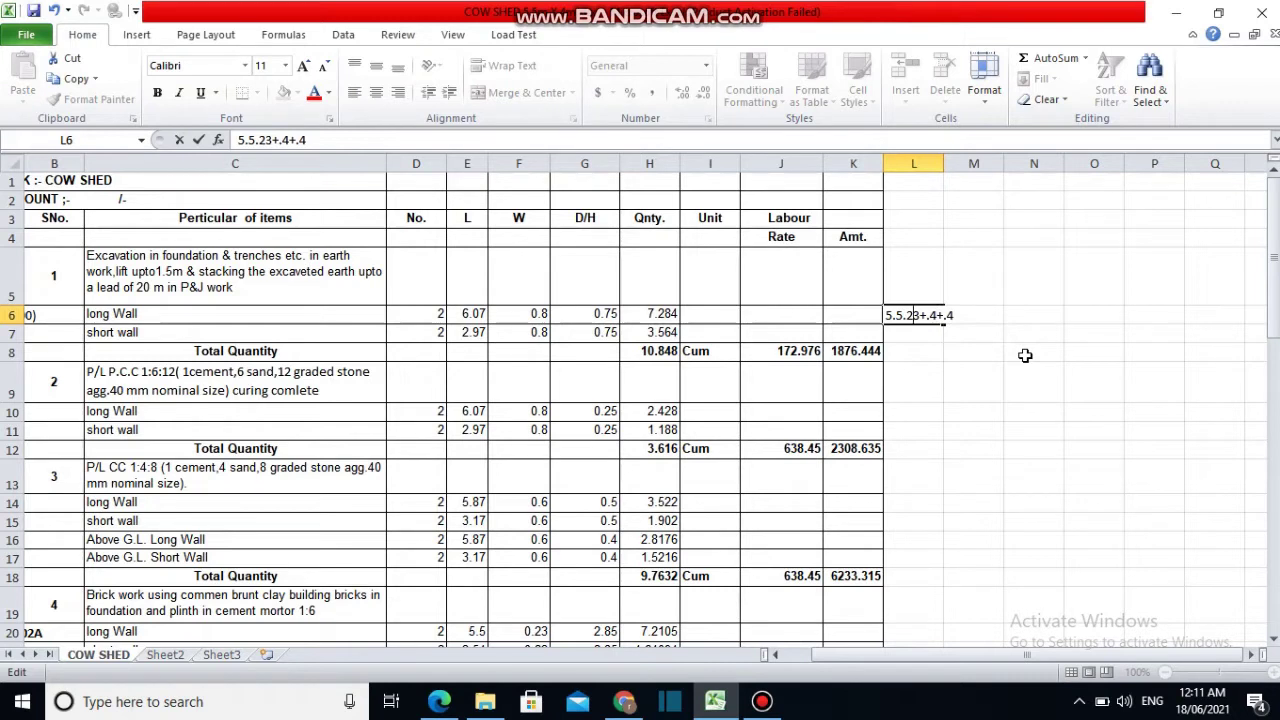
key("BackSpace")
type("-")
type("=")
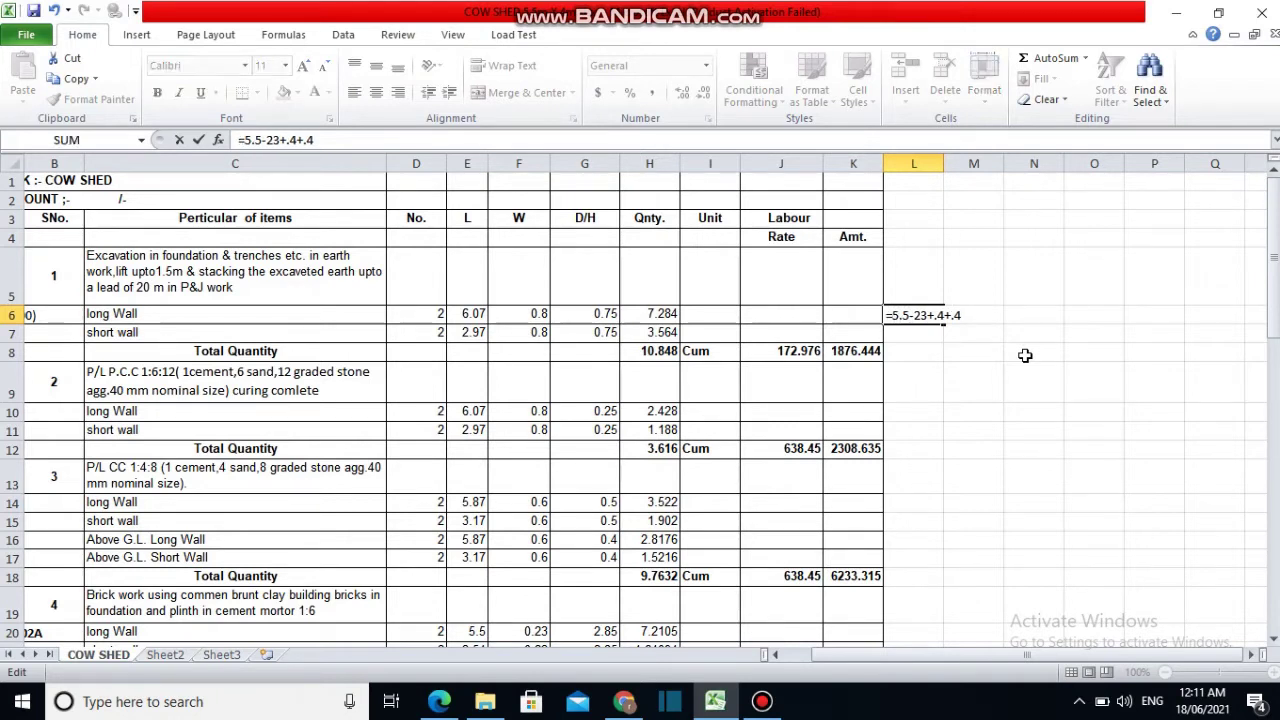
key("Return")
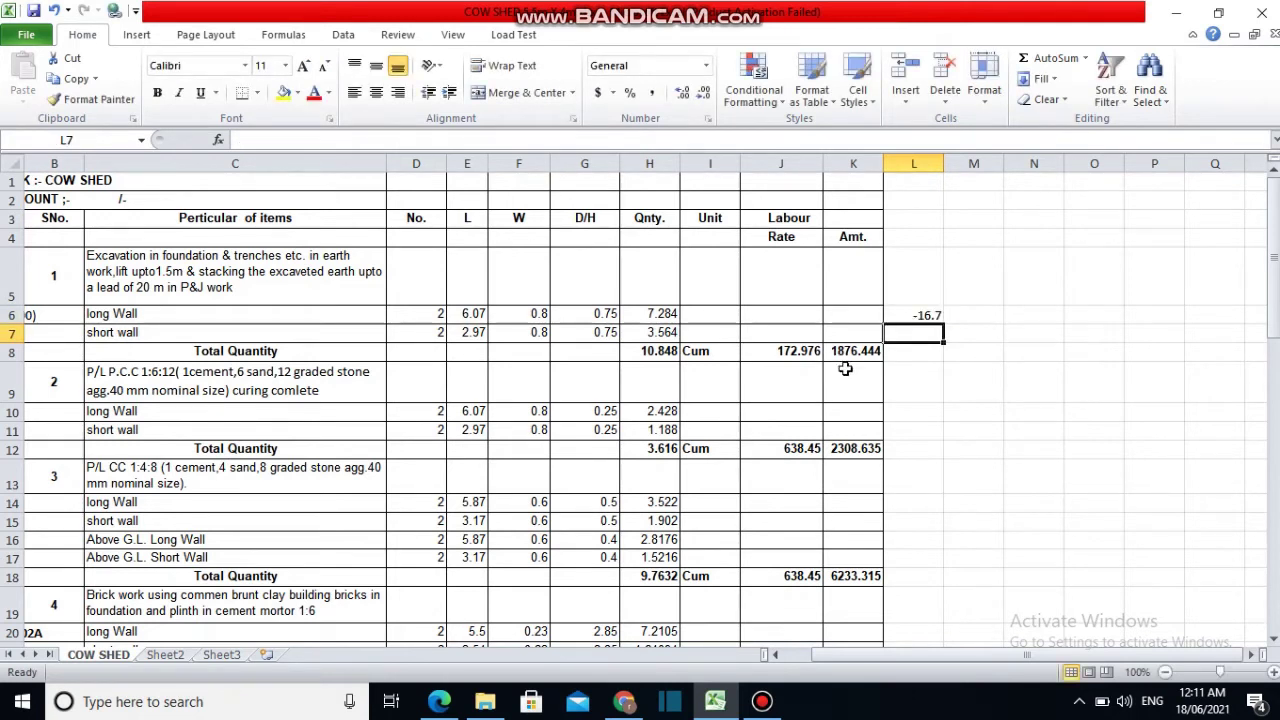
Correct L6 to =5.5-0.23+0.4+0.4 so it gives 6.07
double_click(929, 315)
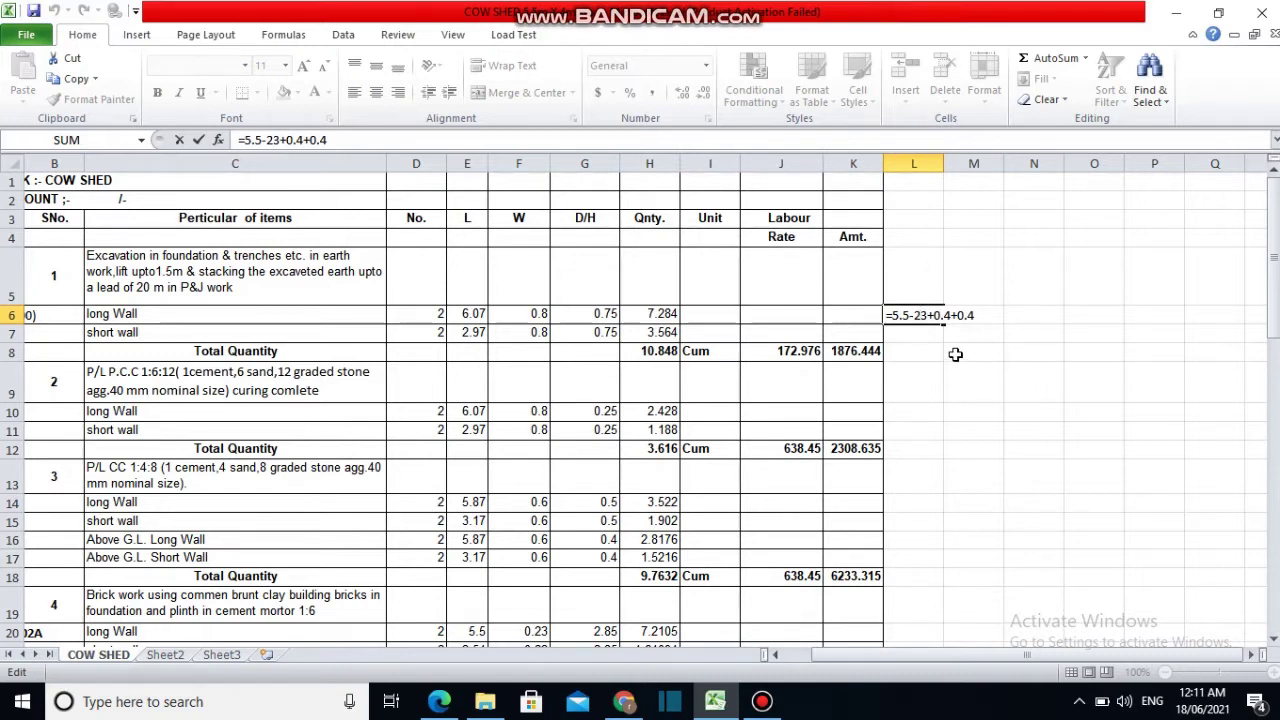
type(".")
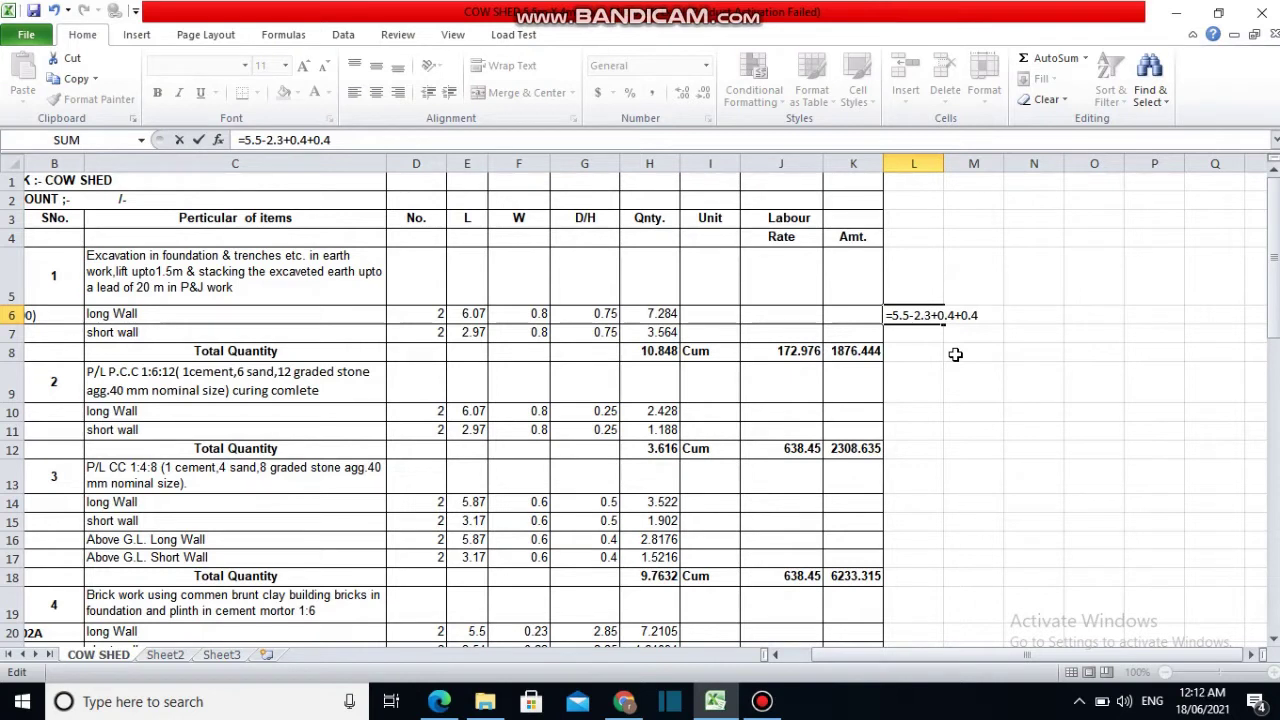
key("BackSpace")
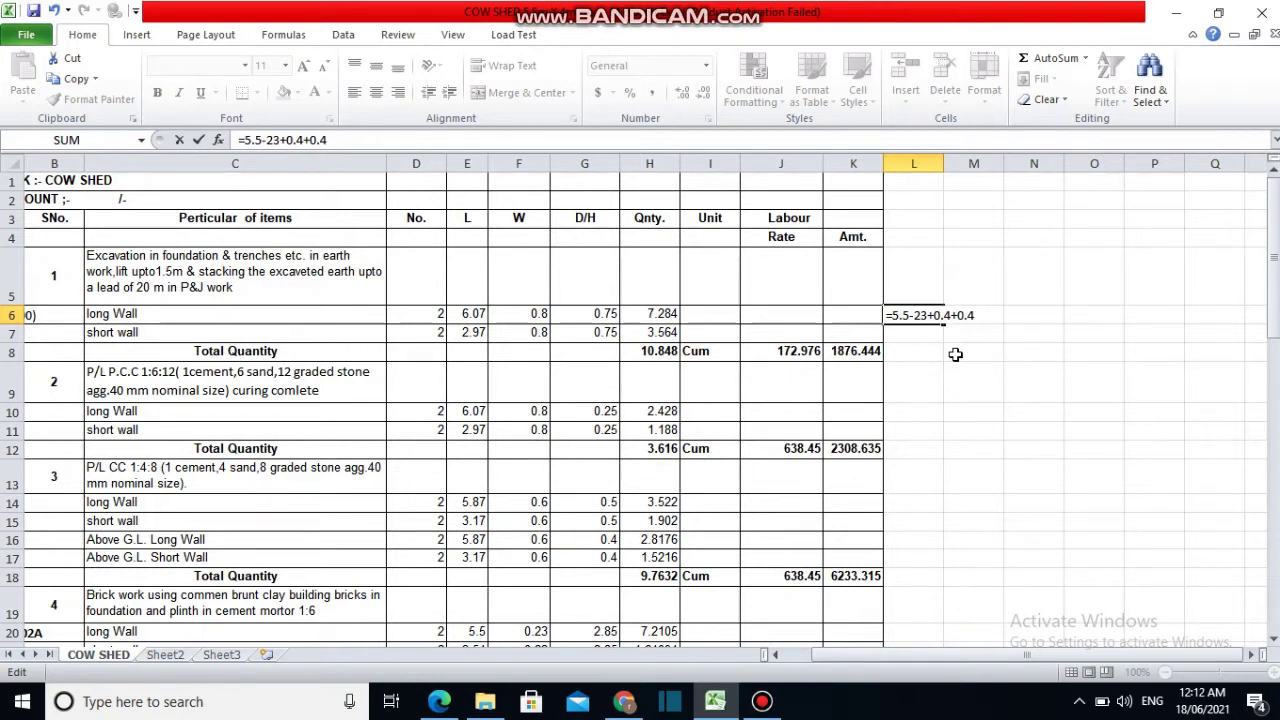
type("/")
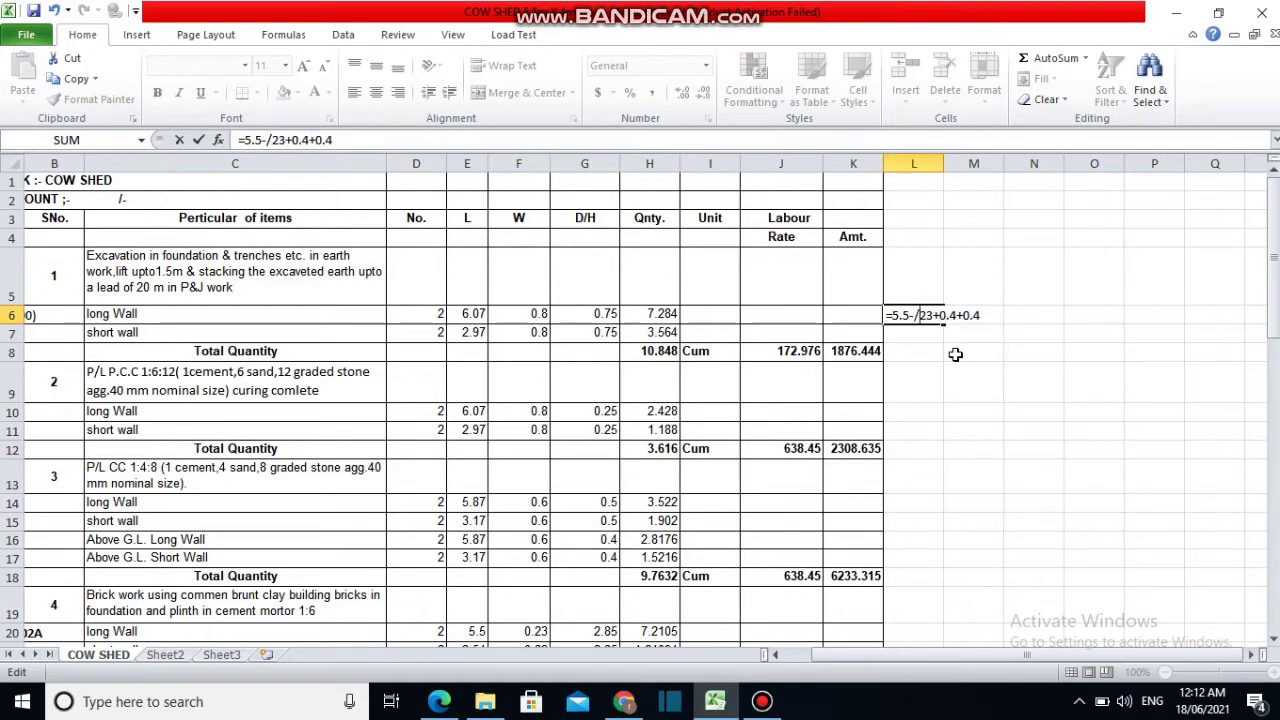
key("BackSpace")
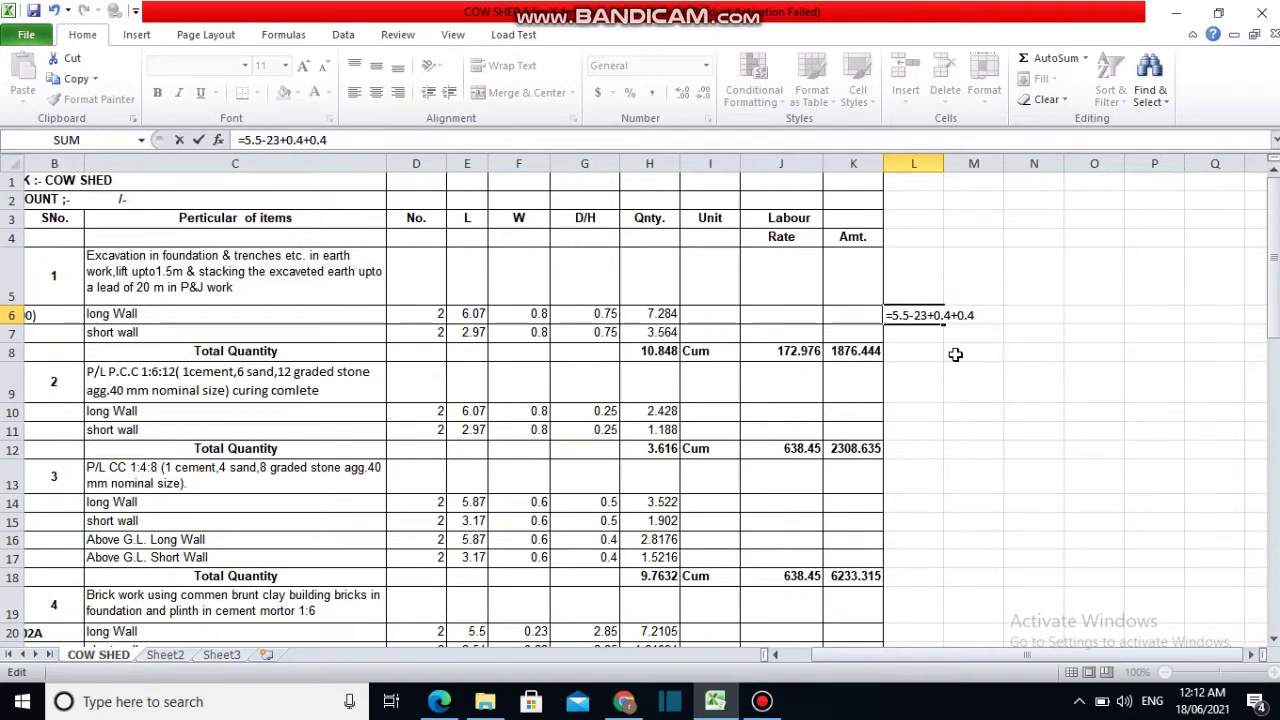
type("0.")
key("Return")
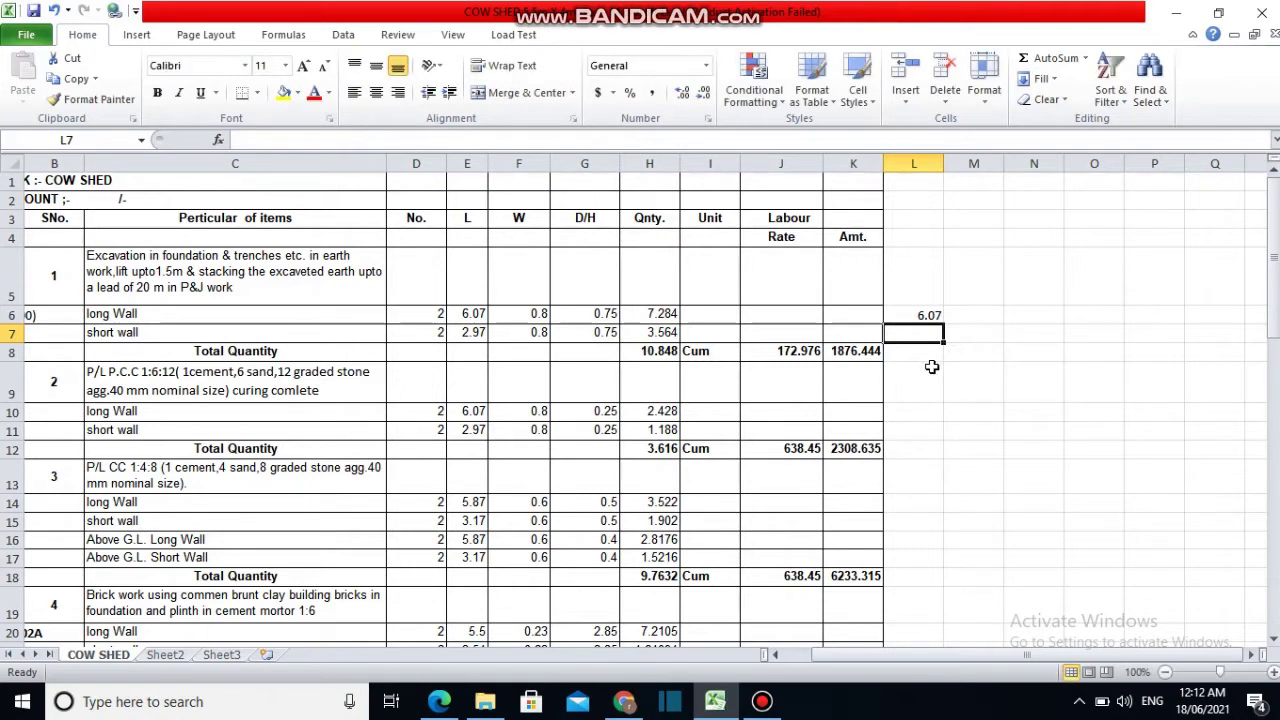
left_click(926, 315)
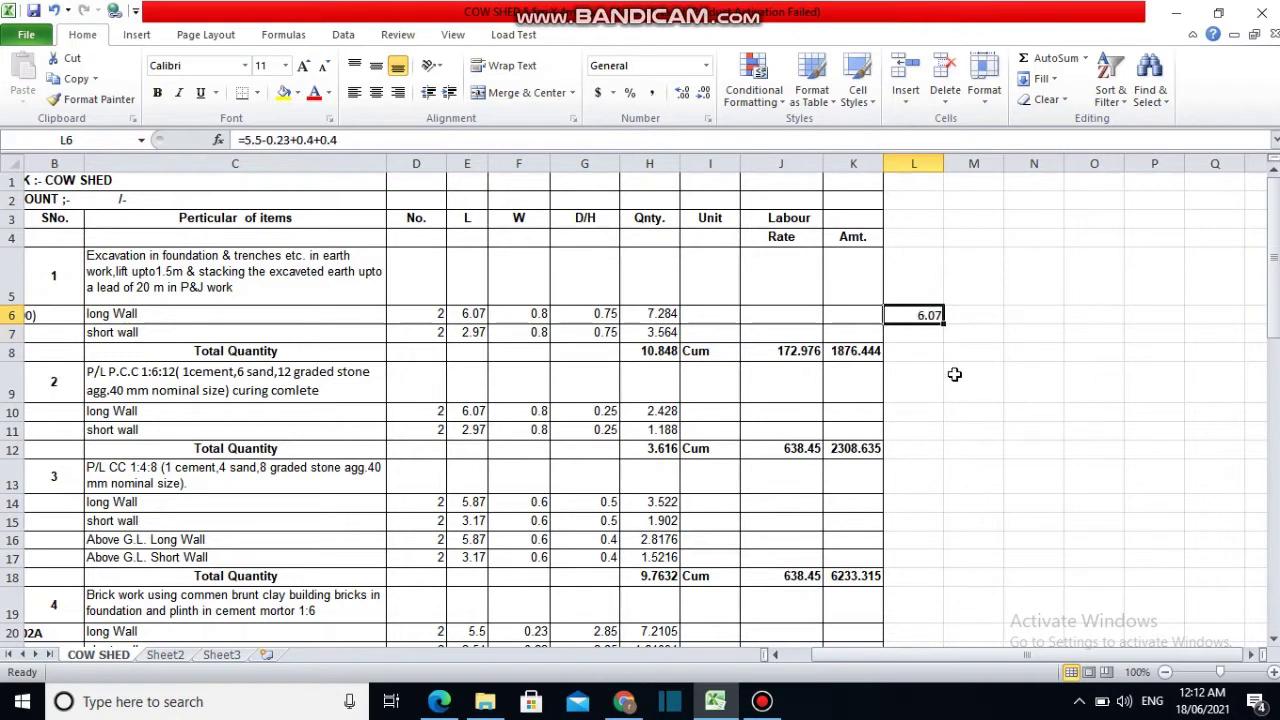
Copy the L6 check formula down into L7
left_click(908, 334)
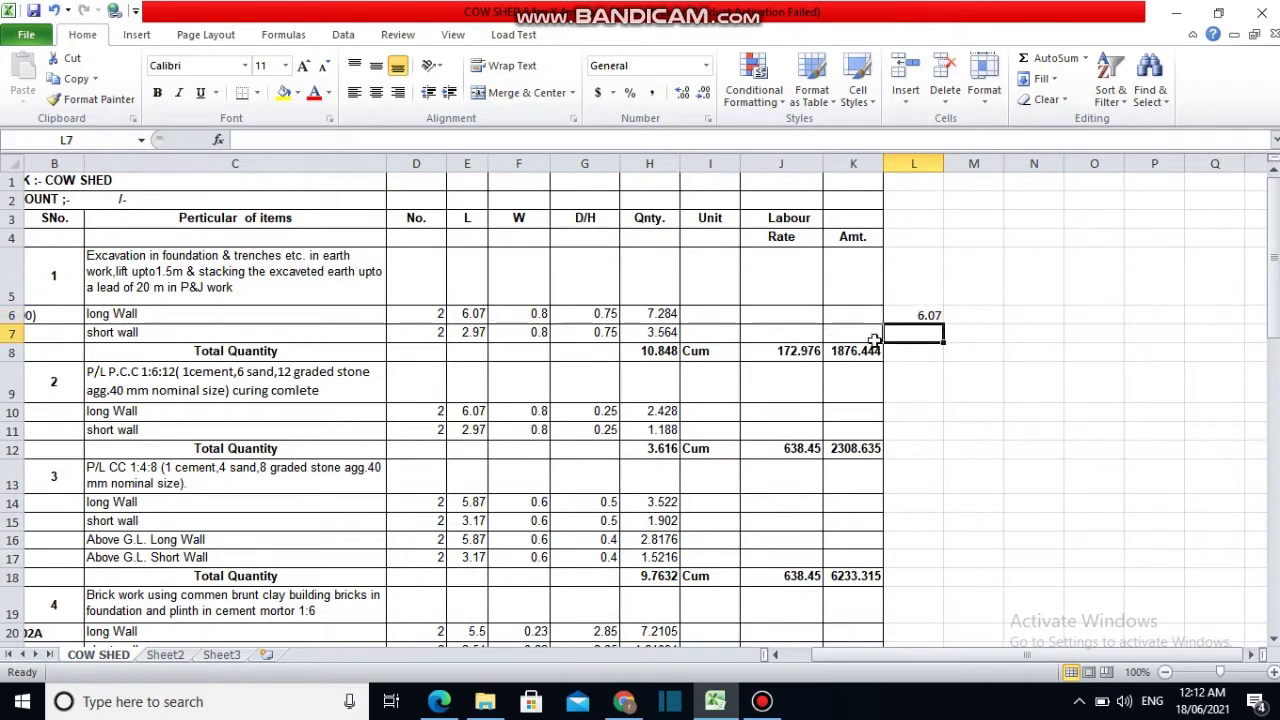
double_click(923, 315)
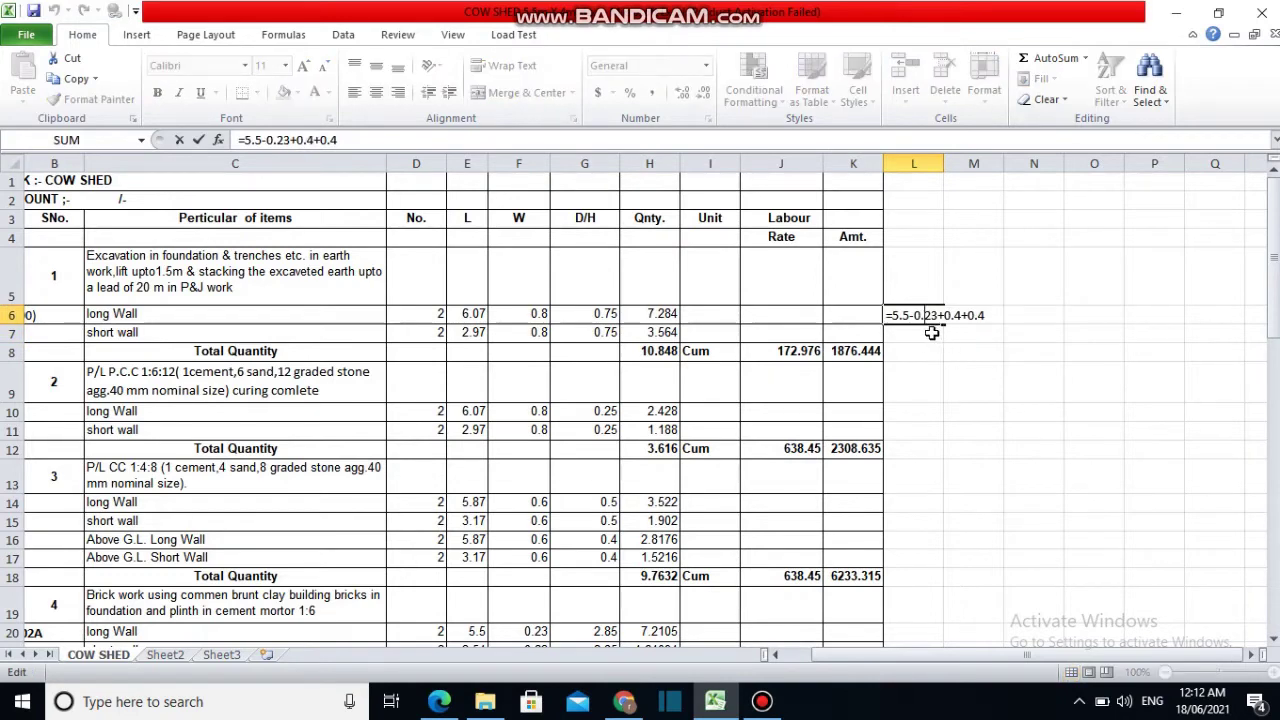
left_click(931, 333)
key("Escape")
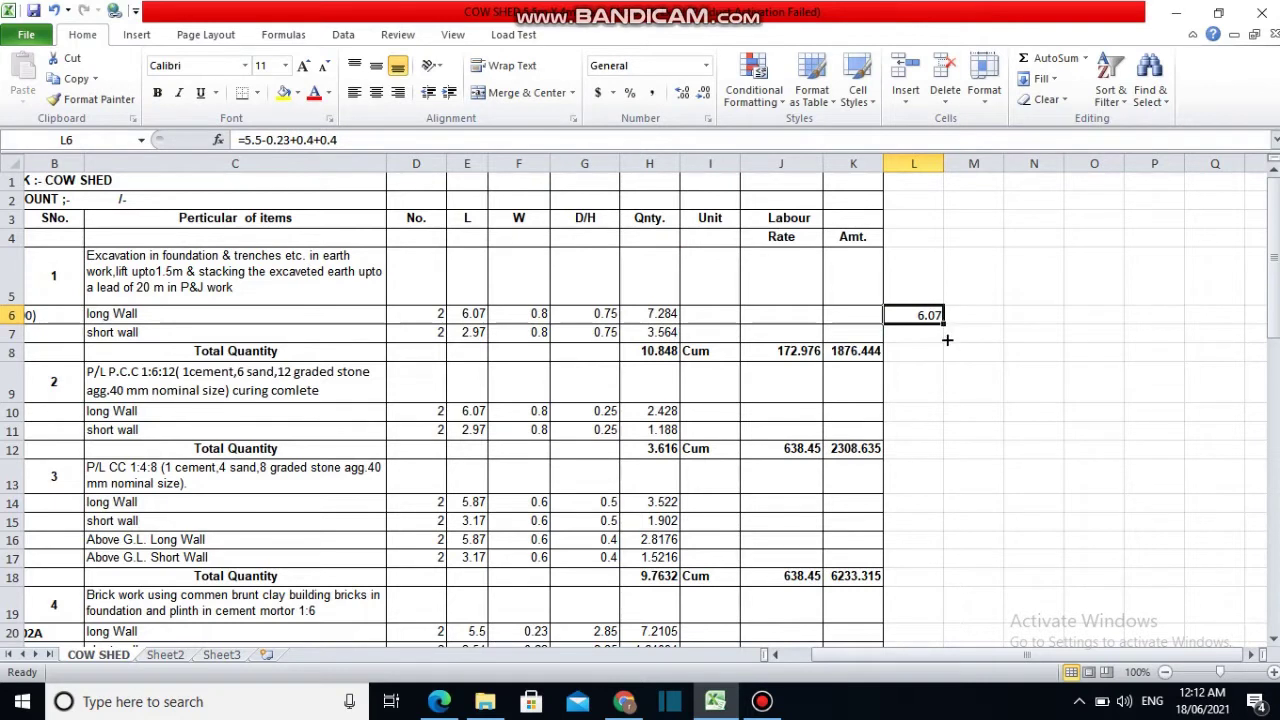
left_click_drag(943, 323, 940, 343)
double_click(908, 333)
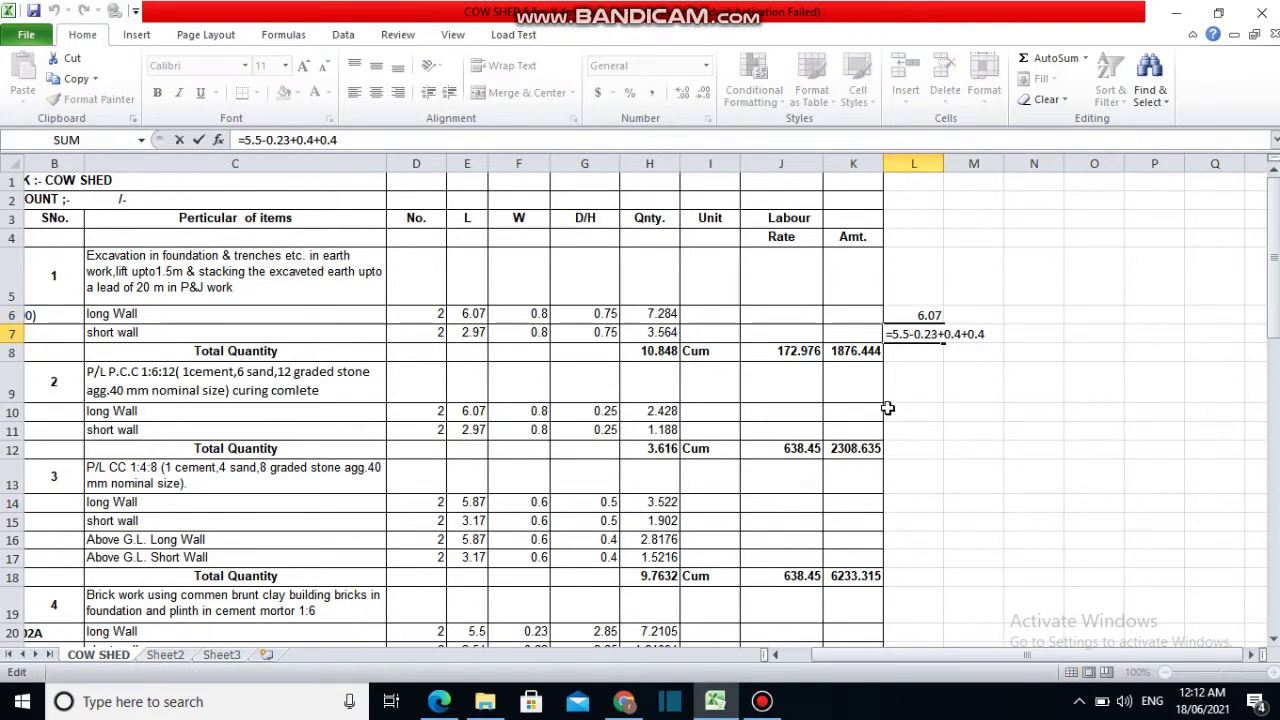
Edit L7 to =4-0.23-0.4-0.4, giving 2.97 to match the short wall length
left_click(474, 338)
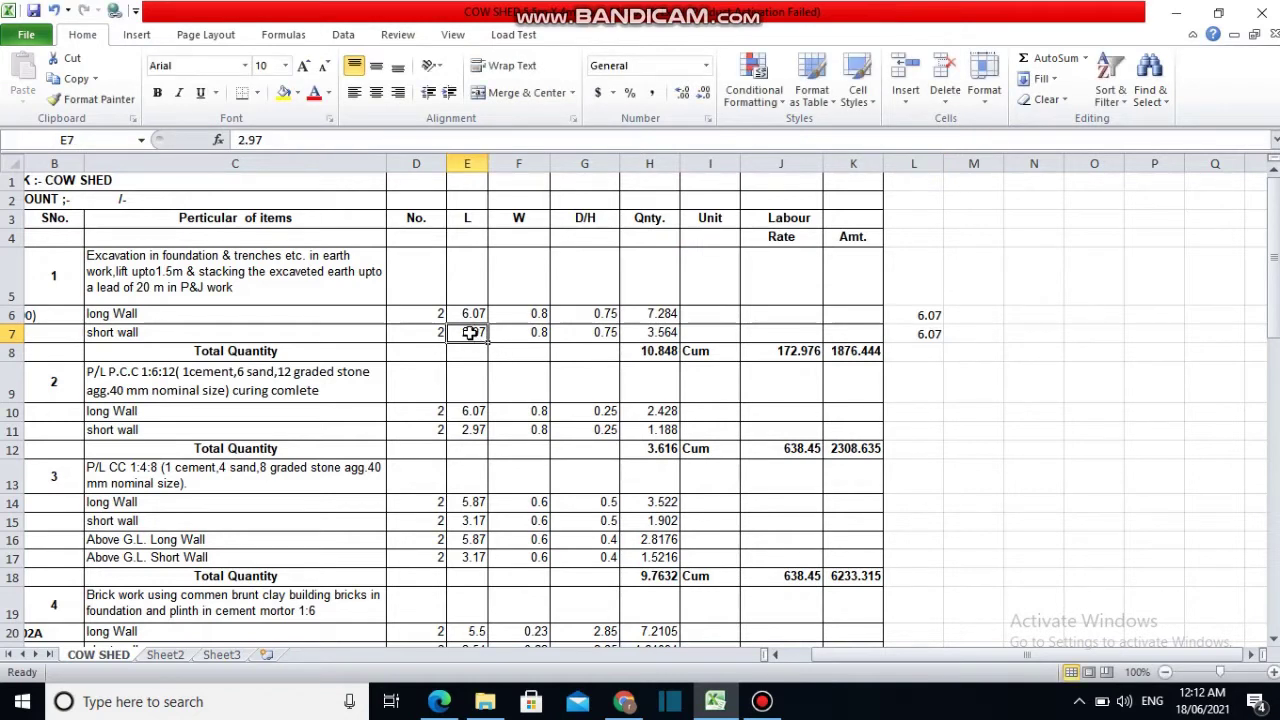
double_click(932, 338)
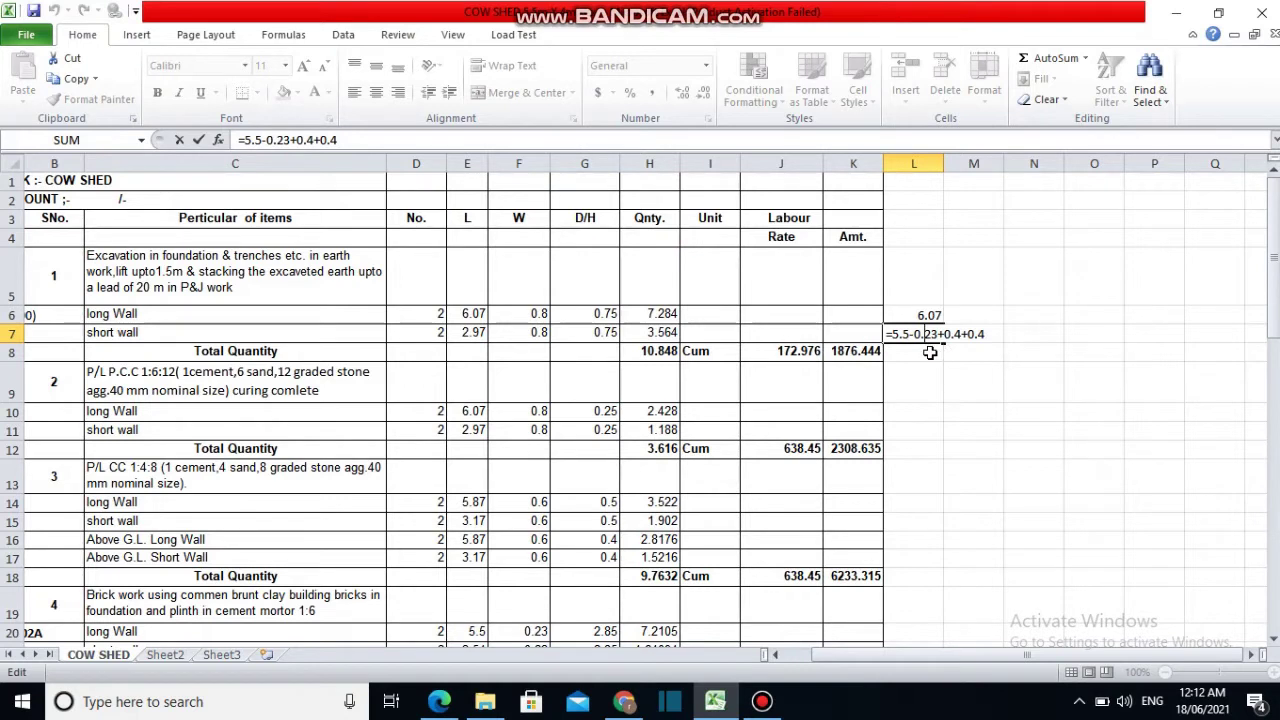
key("Left")
key("BackSpace")
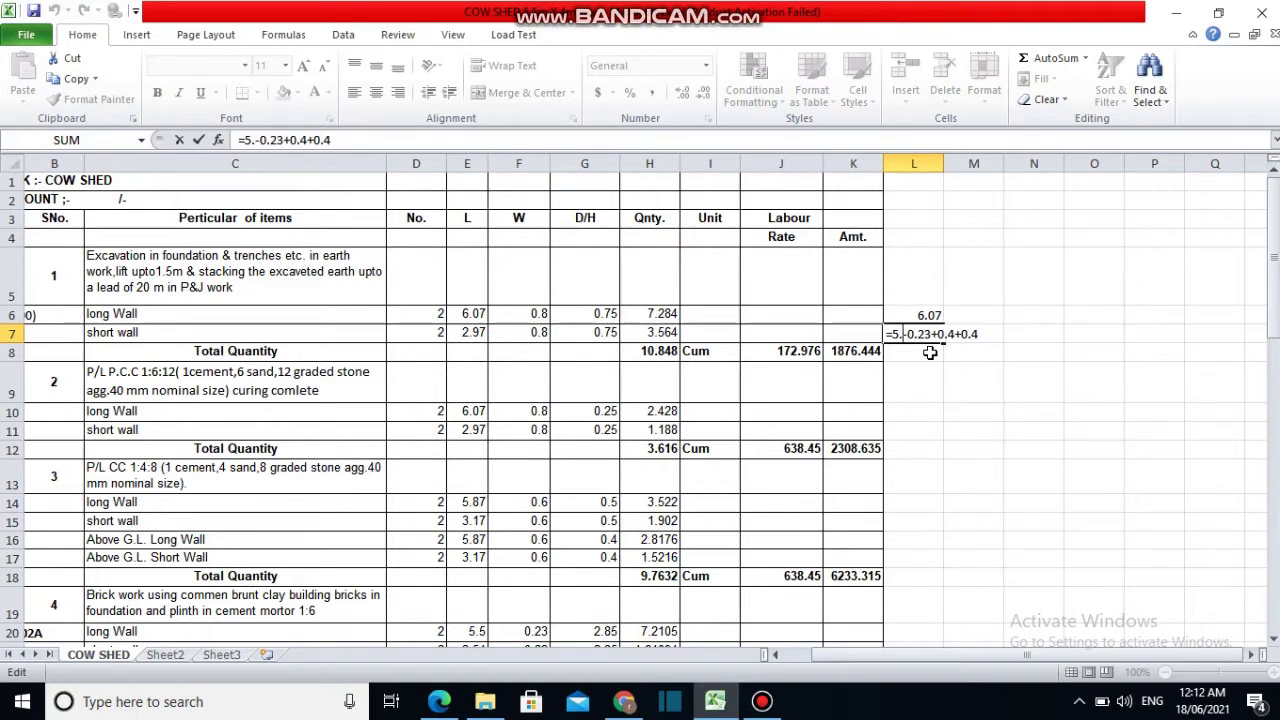
key("BackSpace")
key("BackSpace")
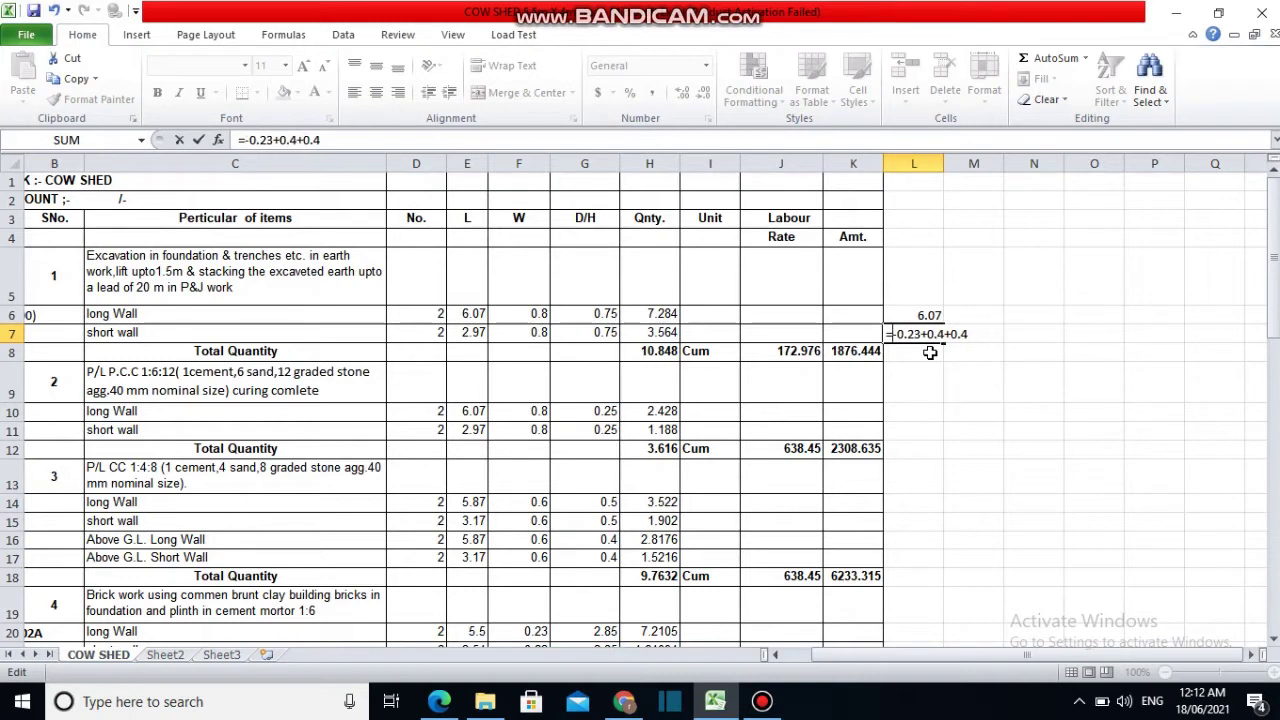
type("4")
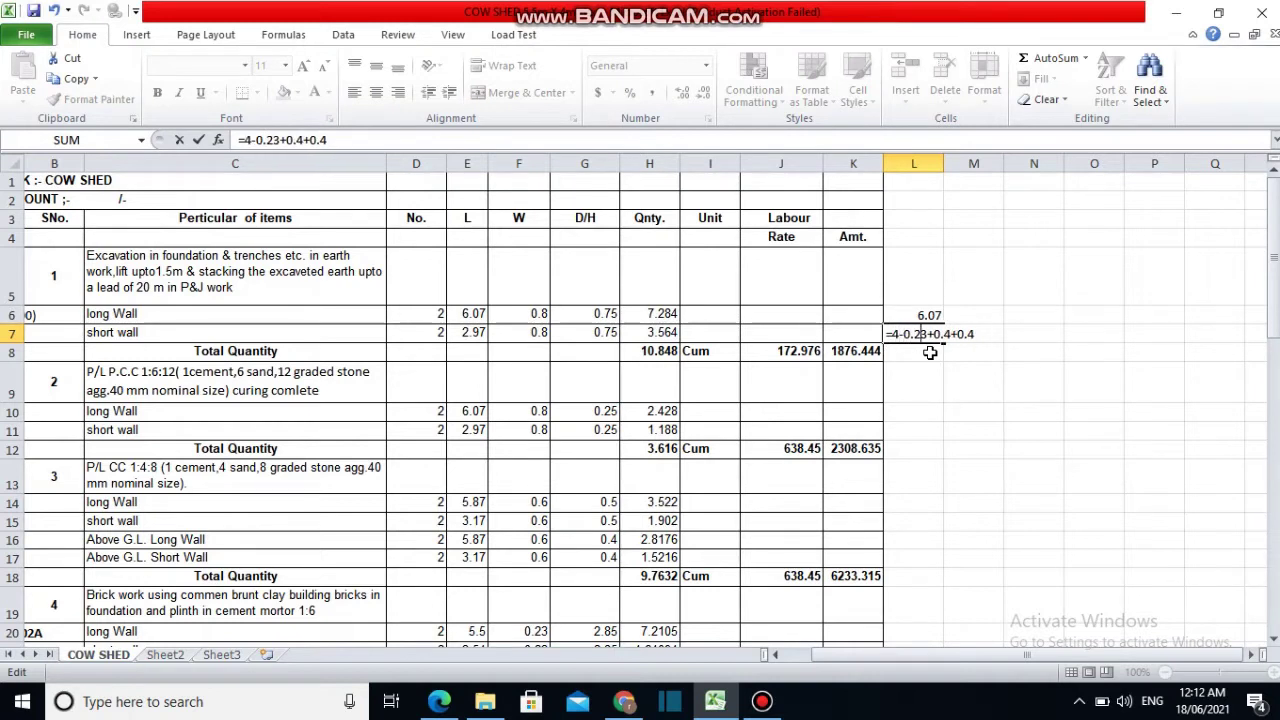
key("BackSpace")
type("-")
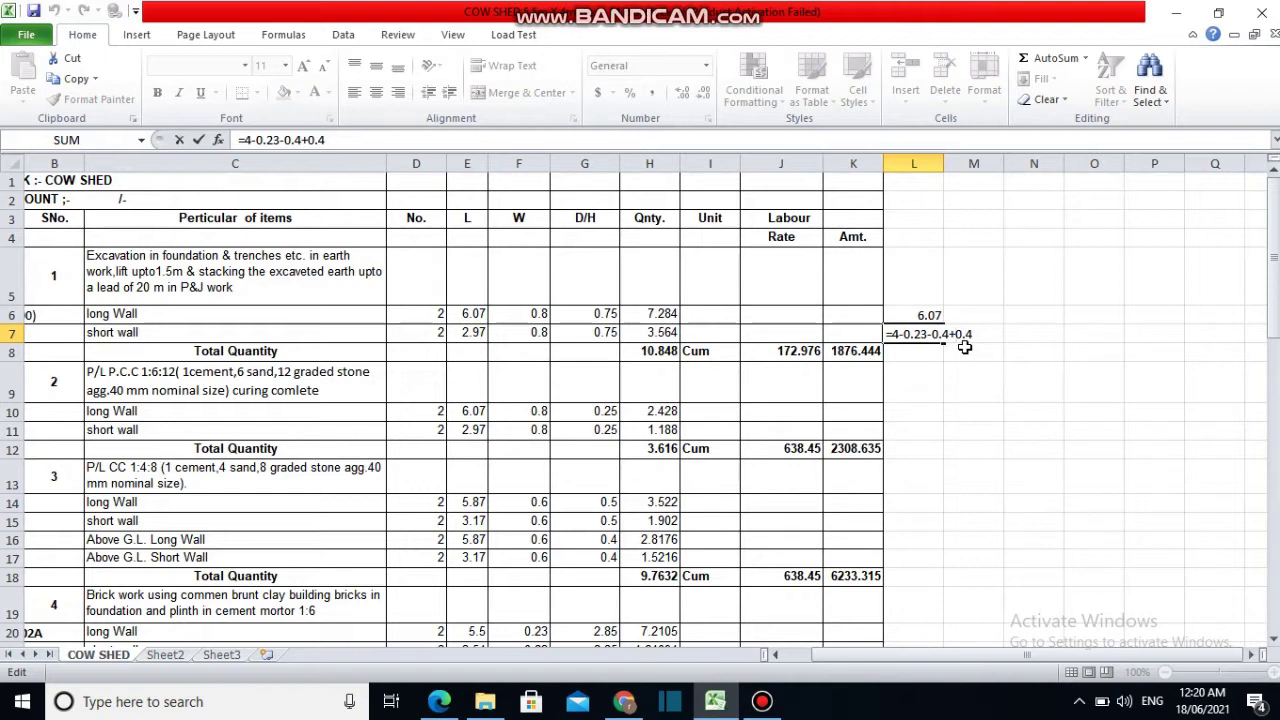
key("BackSpace")
type("-")
key("Return")
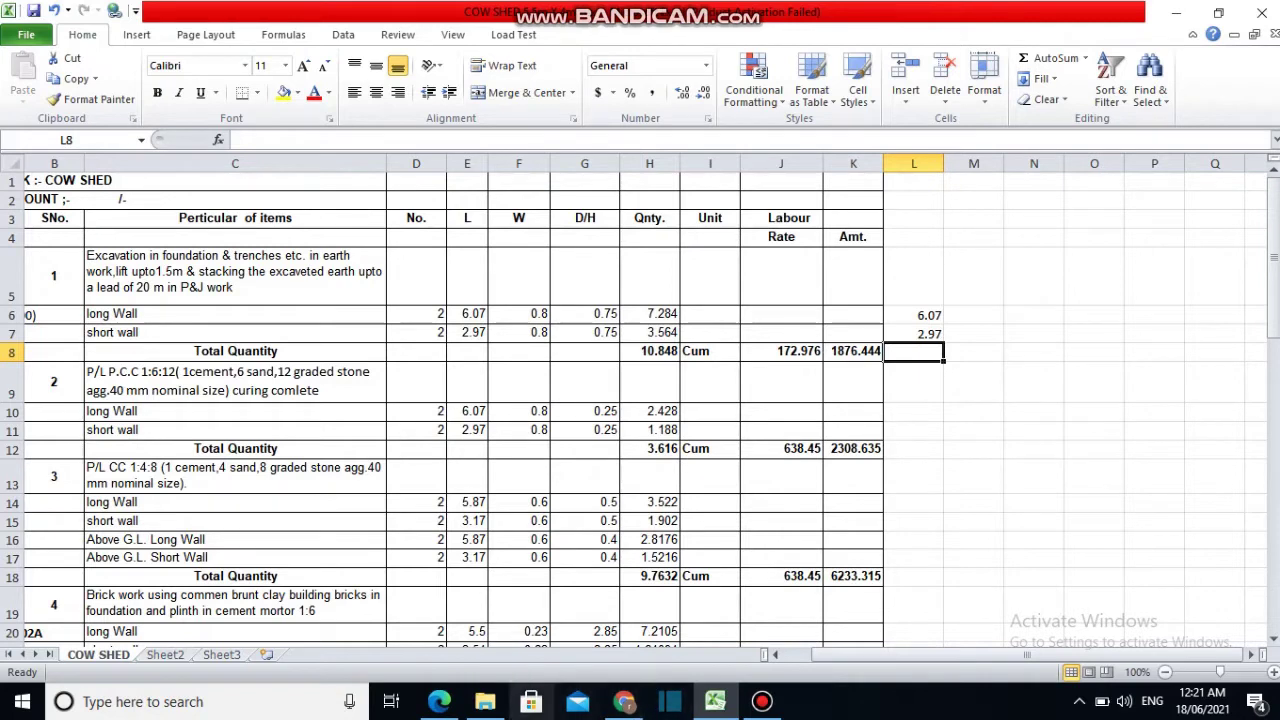
left_click(441, 703)
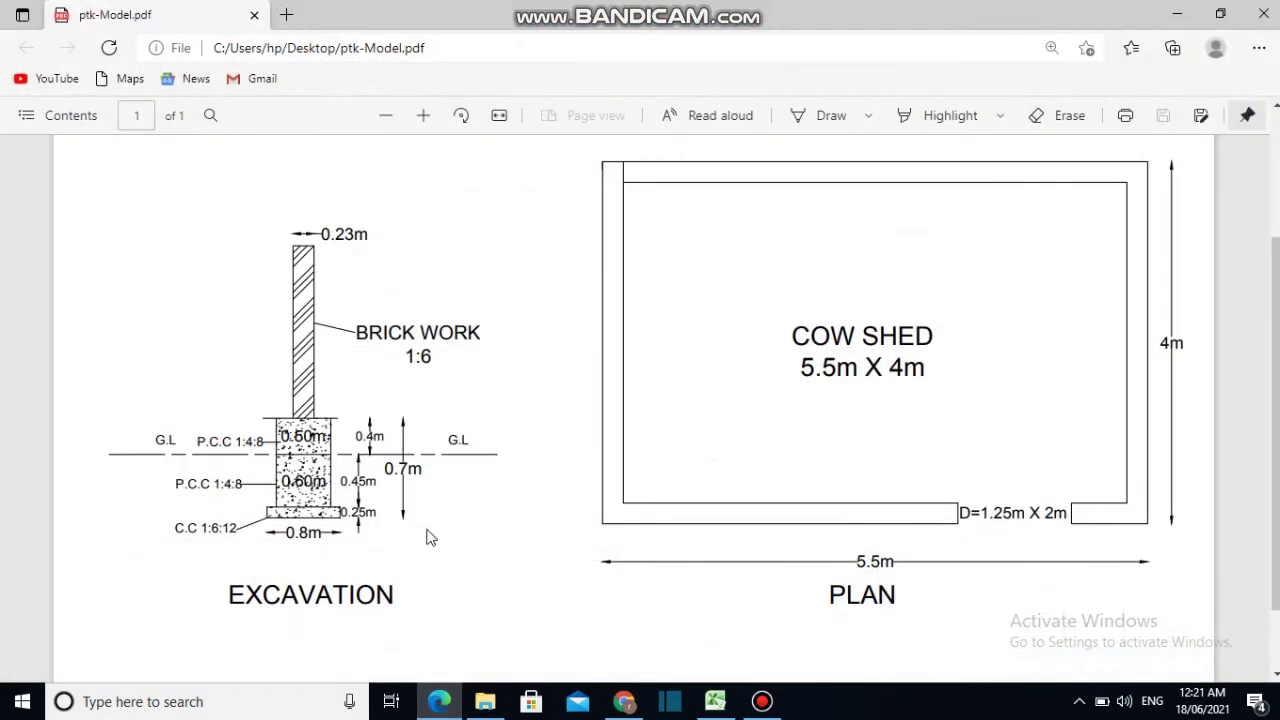
scroll(300, 516, "down", 2)
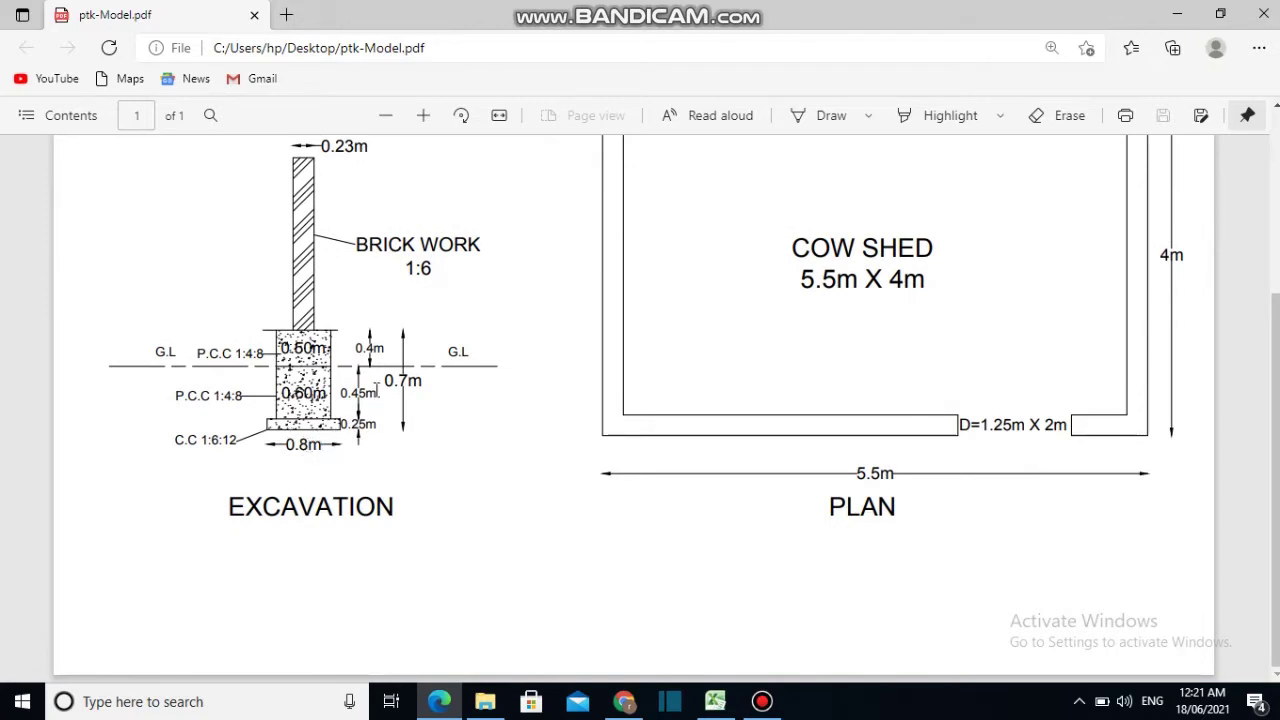
scroll(750, 382, "up", 2)
scroll(744, 390, "up", 2)
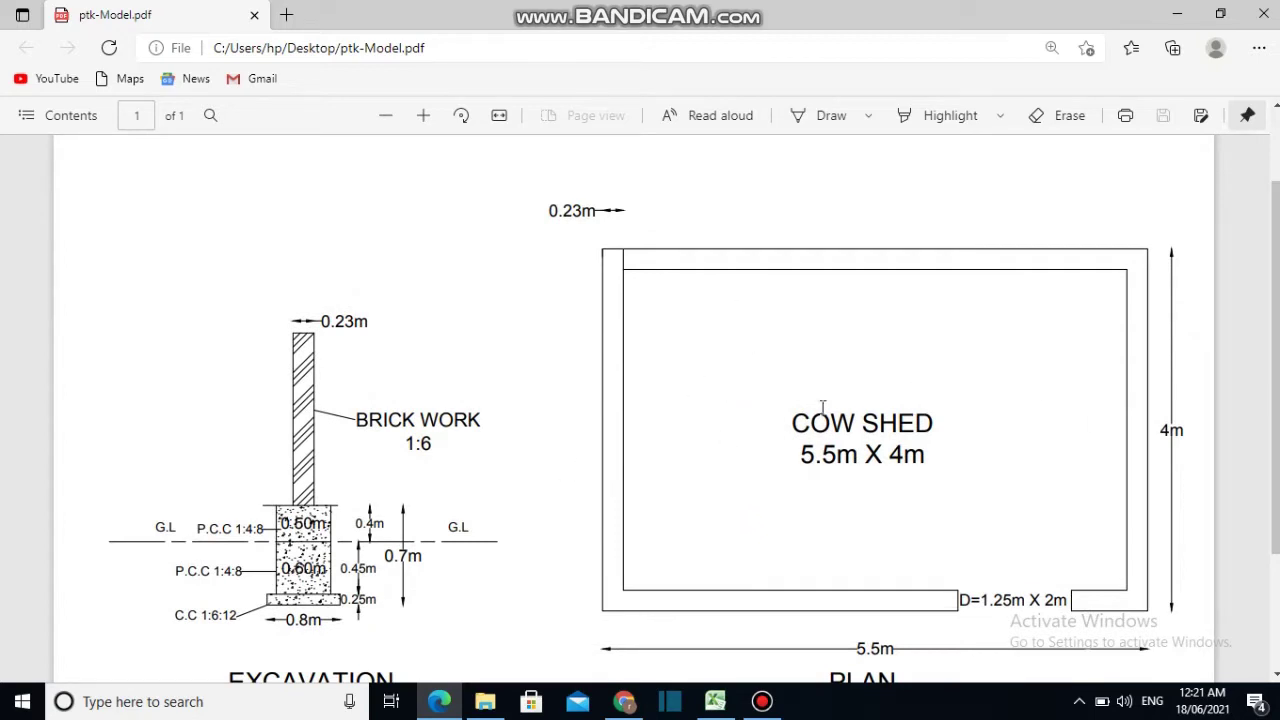
scroll(629, 254, "down", 1)
scroll(700, 450, "down", 1)
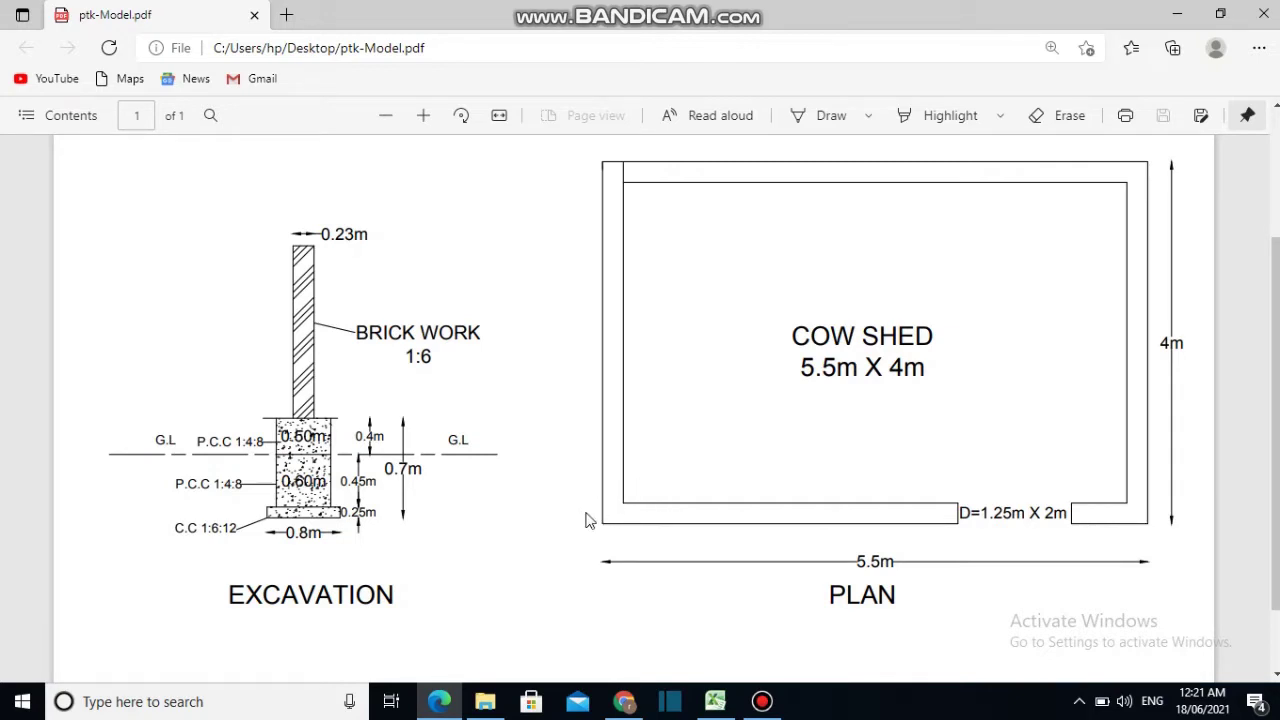
left_click(715, 701)
Compare the L6 and L7 wall checks (6.07 and 2.97) with the plan drawing
left_click(898, 319)
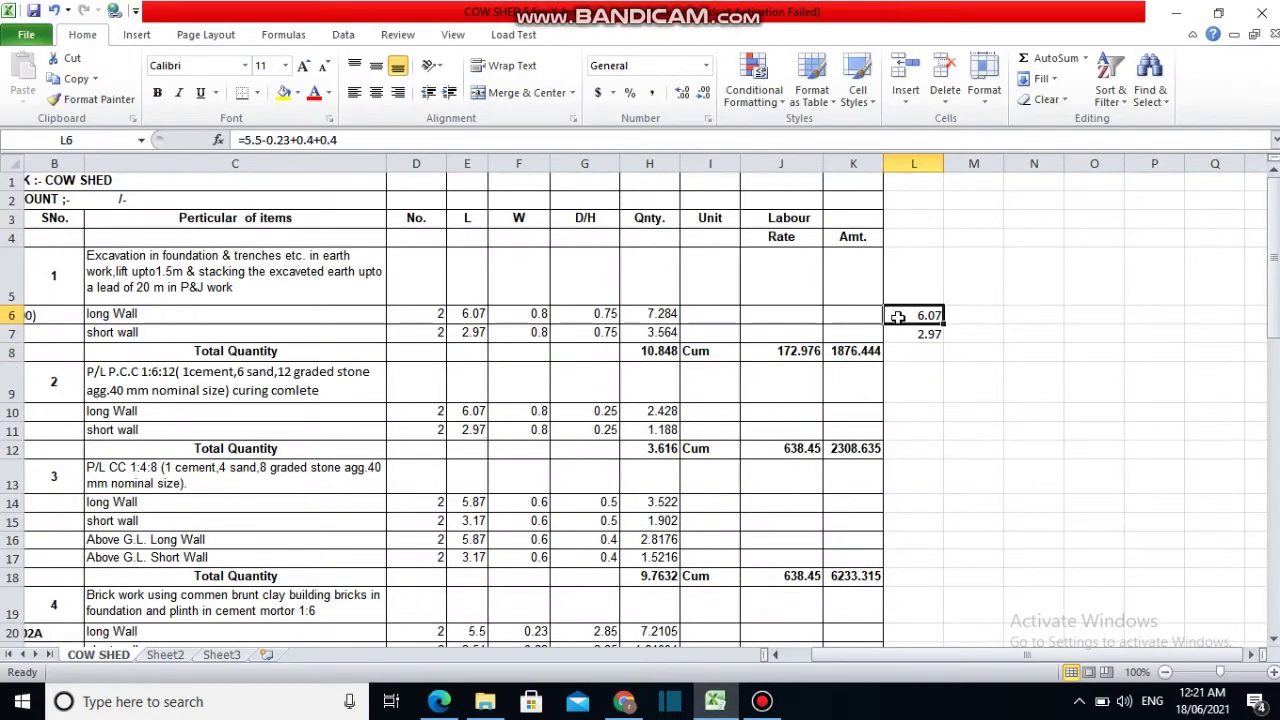
double_click(898, 319)
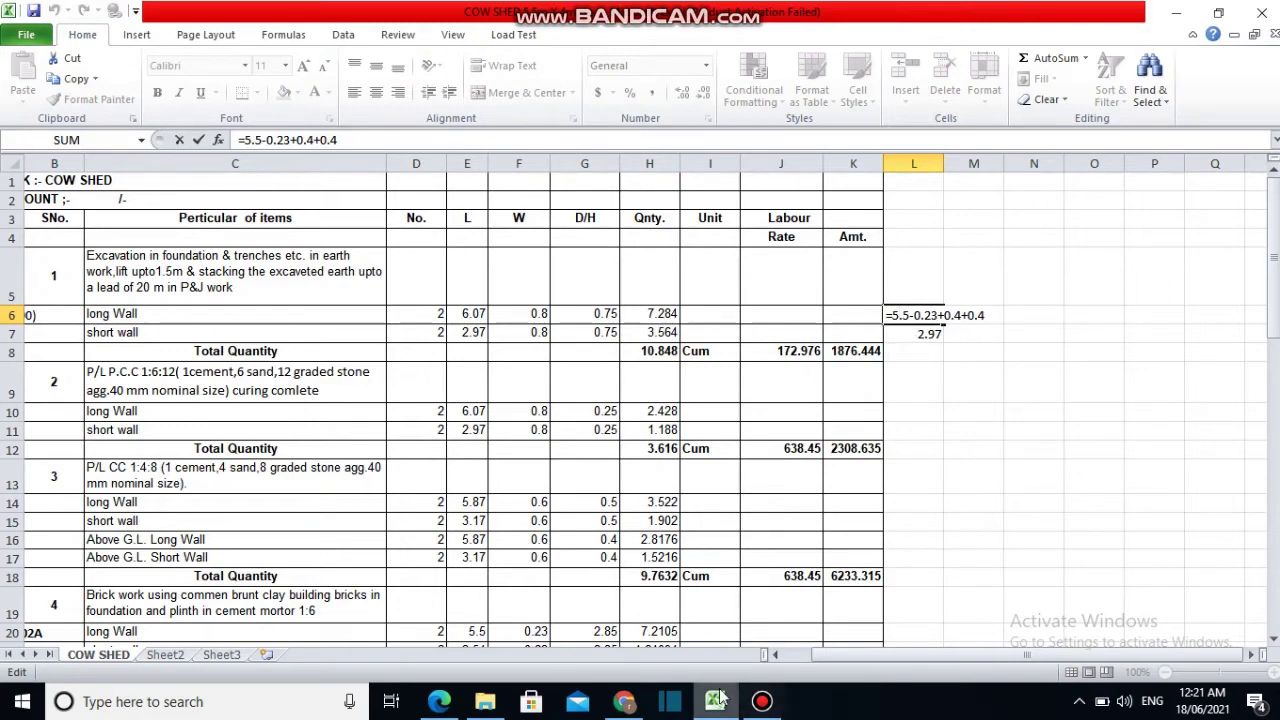
left_click(448, 703)
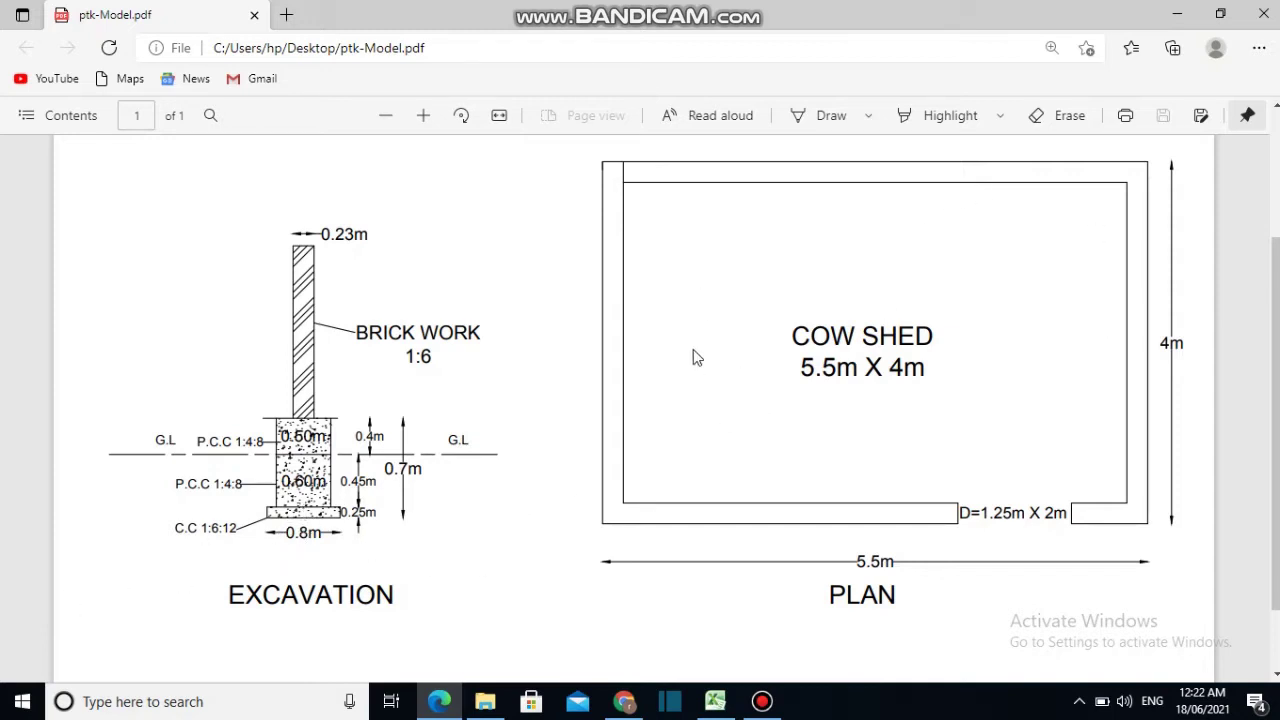
left_click(715, 701)
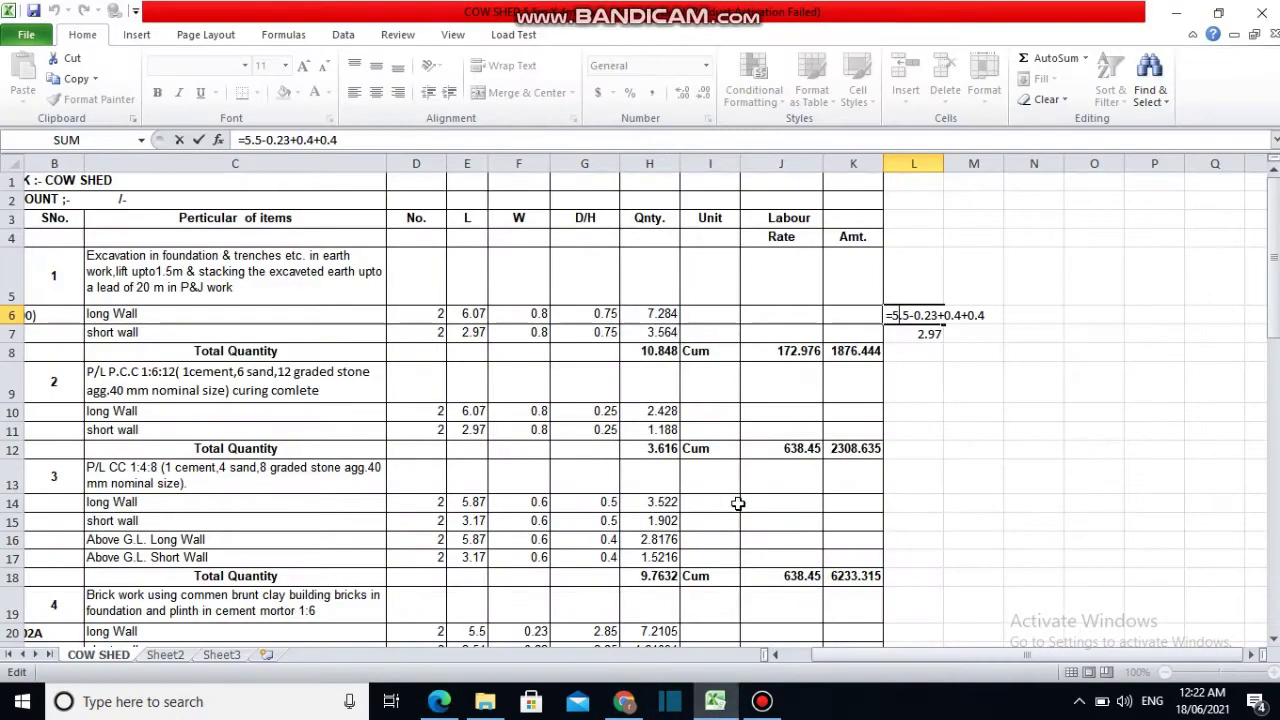
left_click(928, 334)
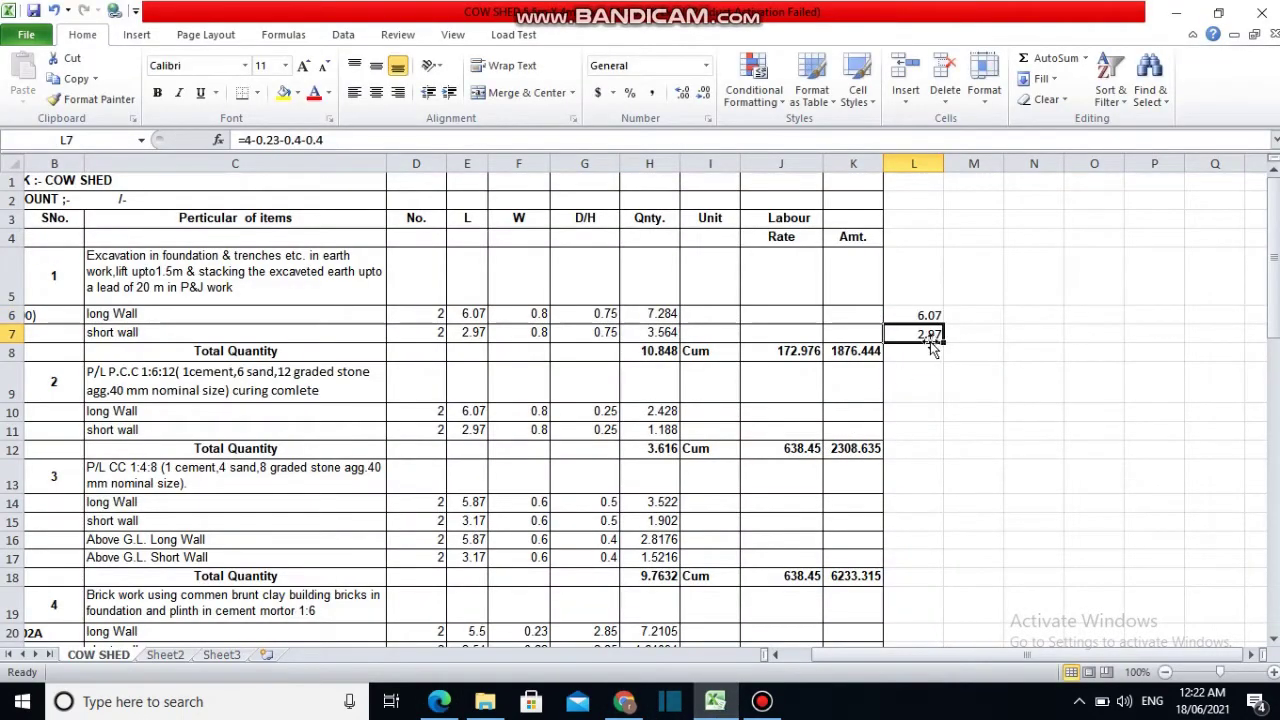
double_click(928, 336)
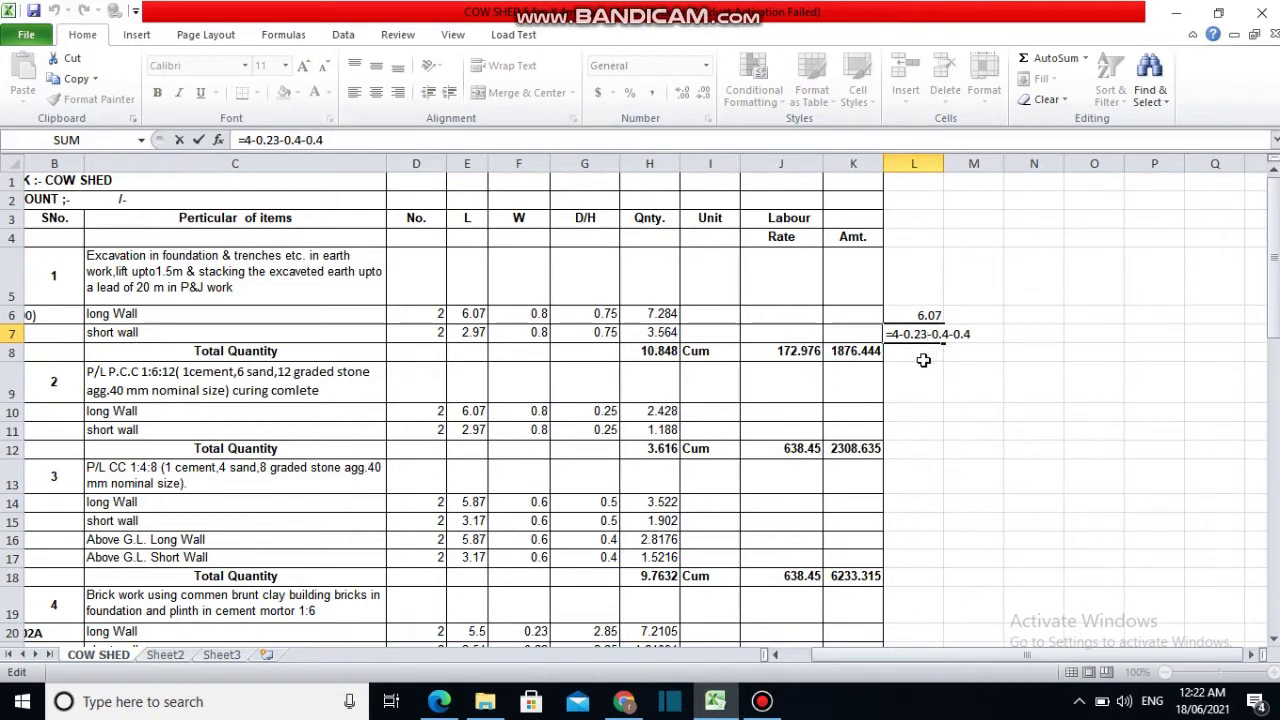
key("Return")
left_click(929, 338)
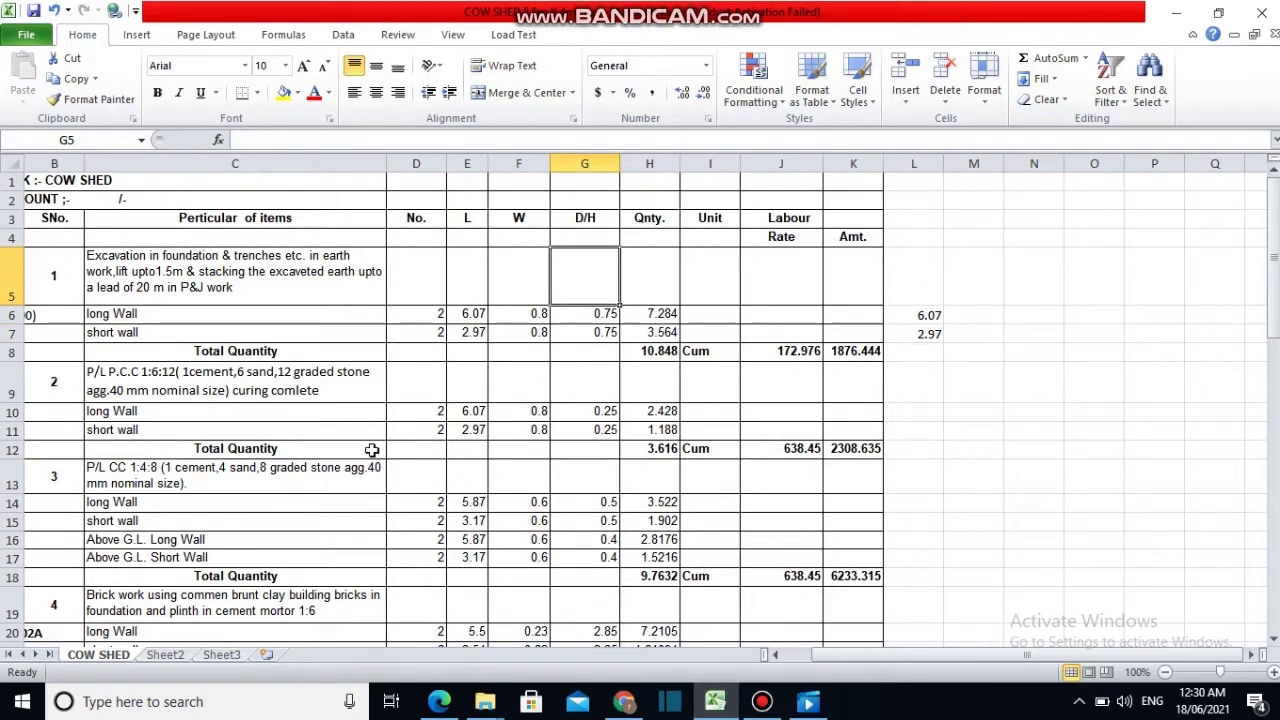
Read the P/L P.C.C 1:6:12 item in C9, then bring up the ptk-Model.pdf drawing
left_click(181, 391)
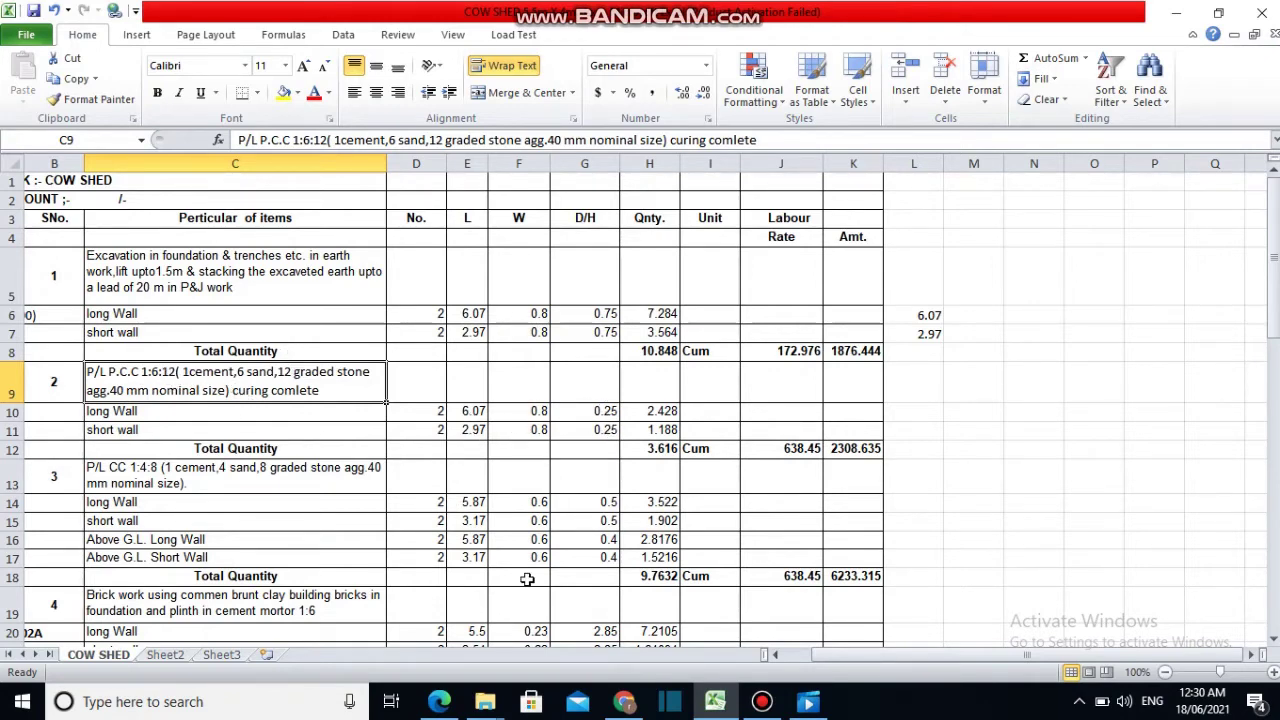
left_click(437, 710)
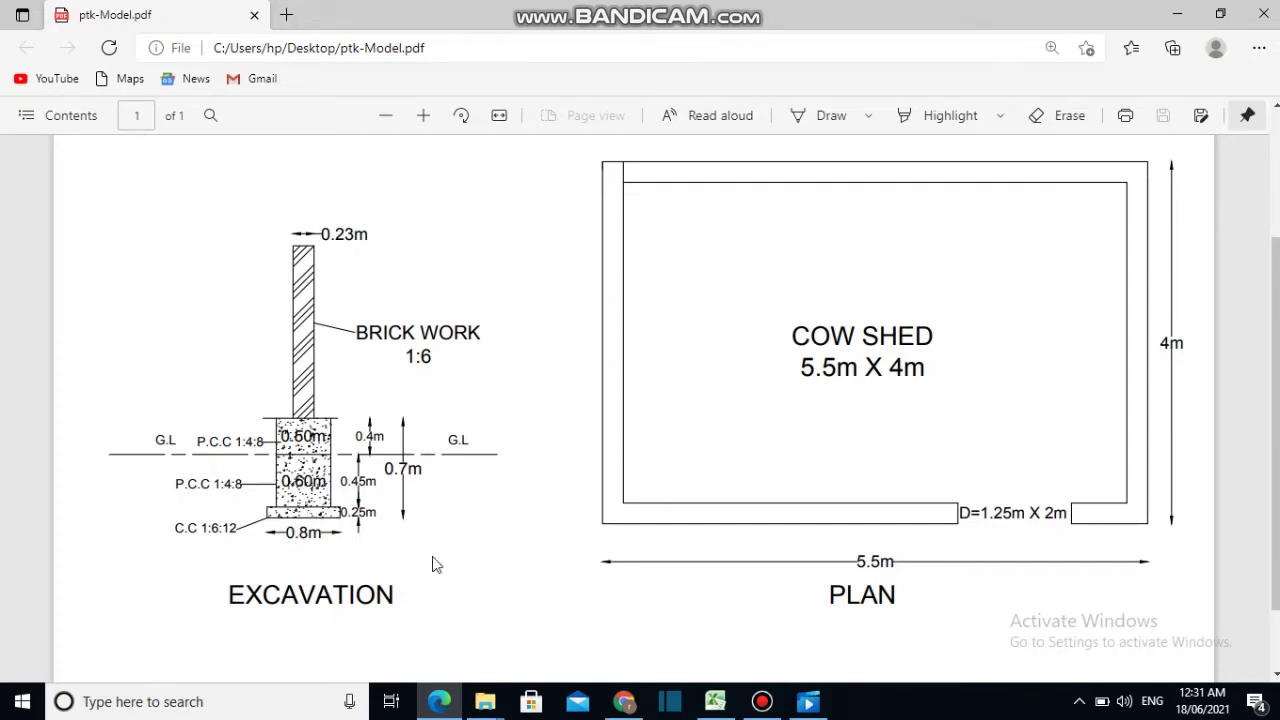
Check the P.C.C long wall's 6.07 length and 0.8 width against the excavation drawing
left_click(439, 701)
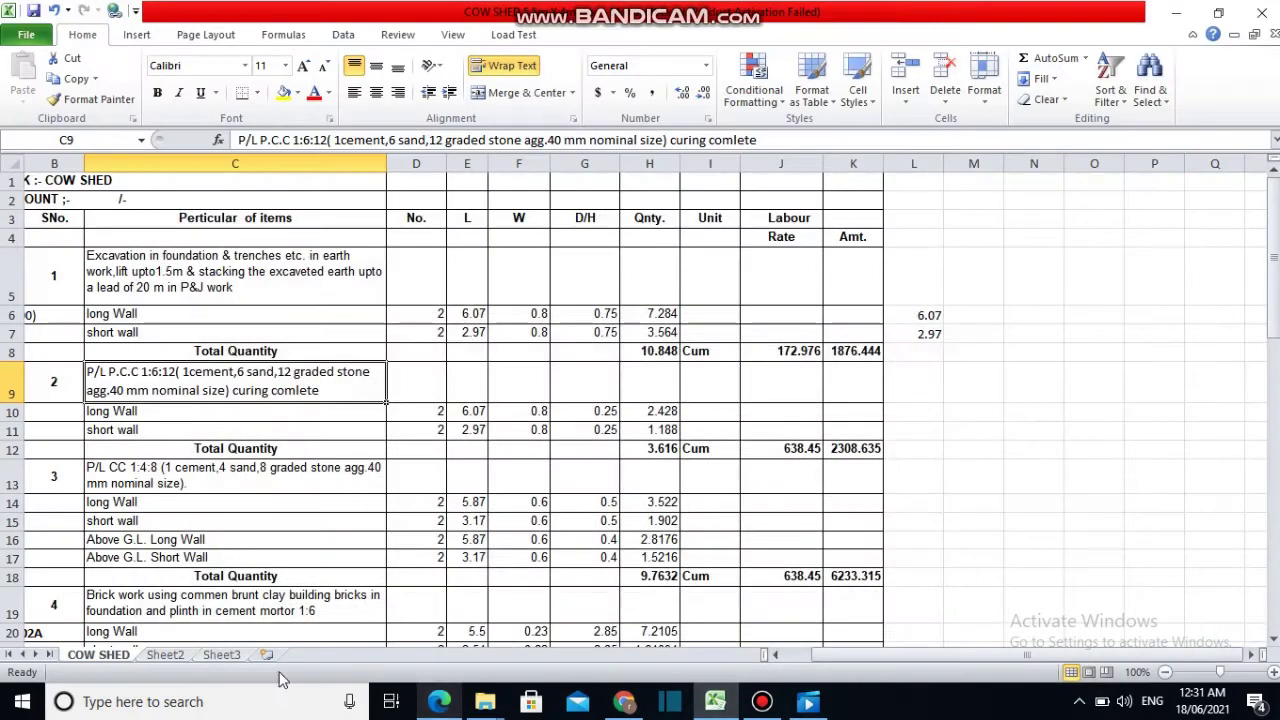
scroll(345, 488, "down", 1)
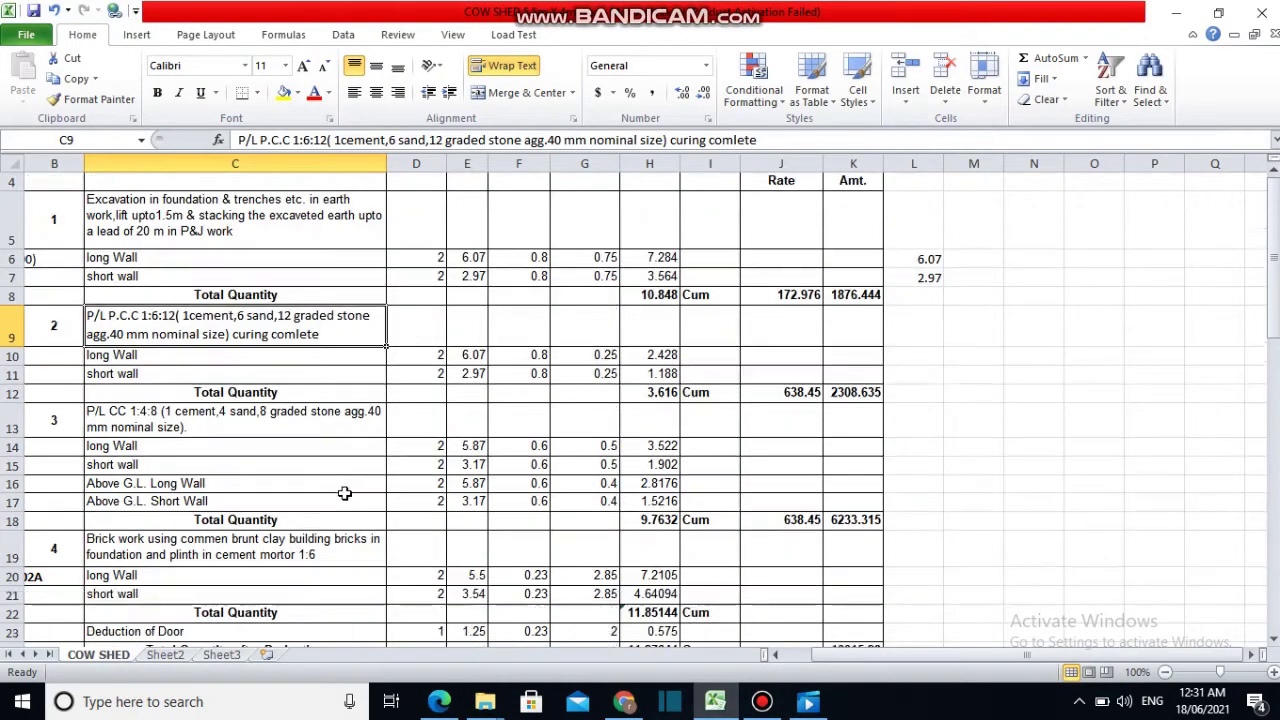
left_click(120, 362)
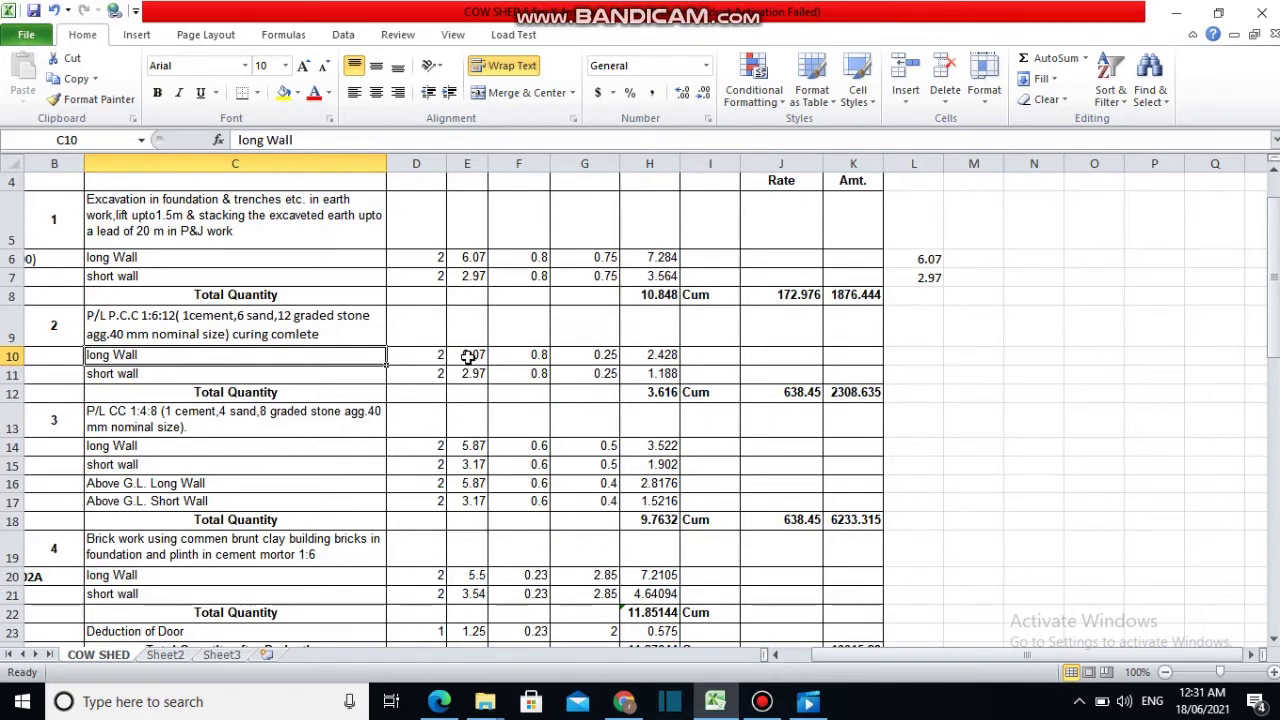
left_click(468, 357)
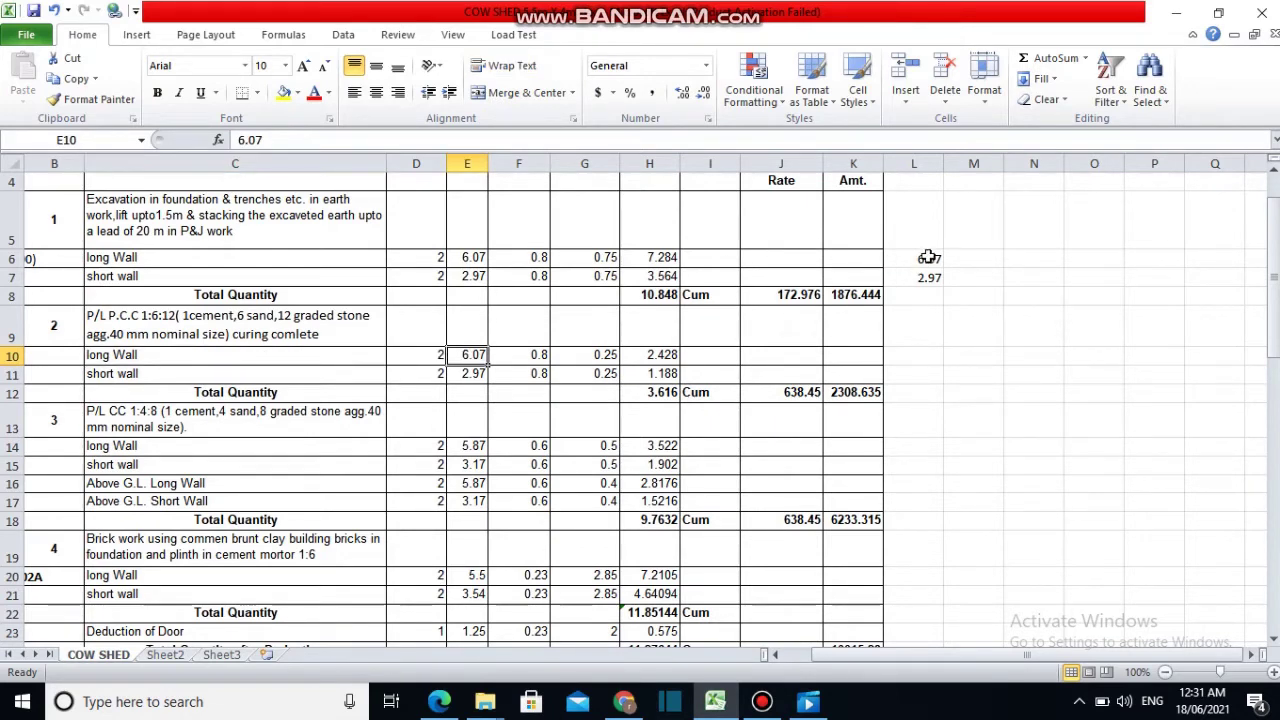
double_click(929, 259)
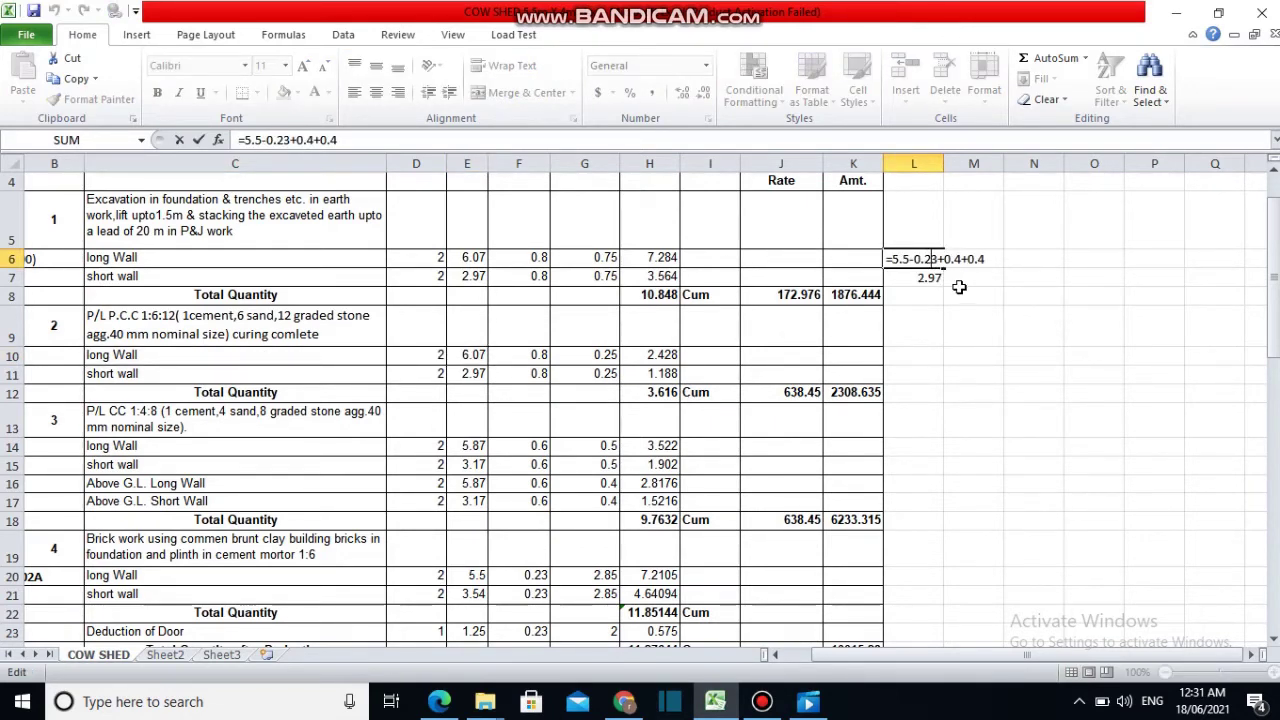
left_click(960, 282)
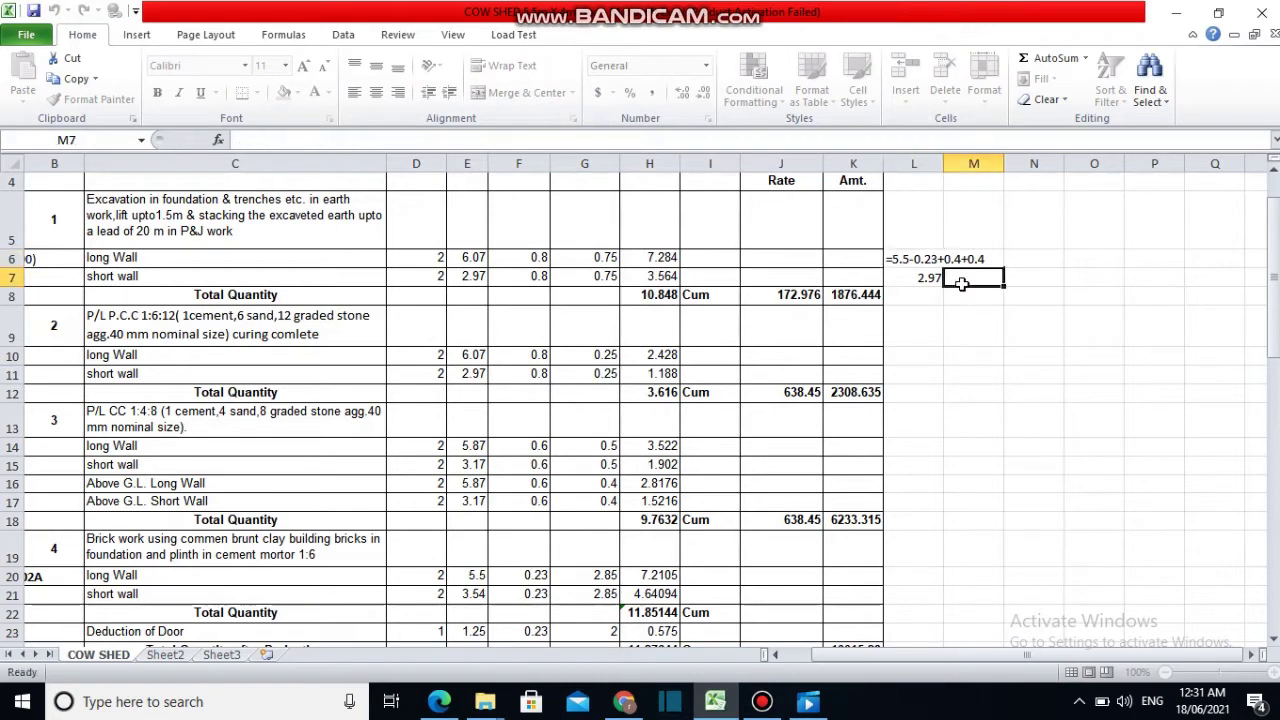
left_click(536, 355)
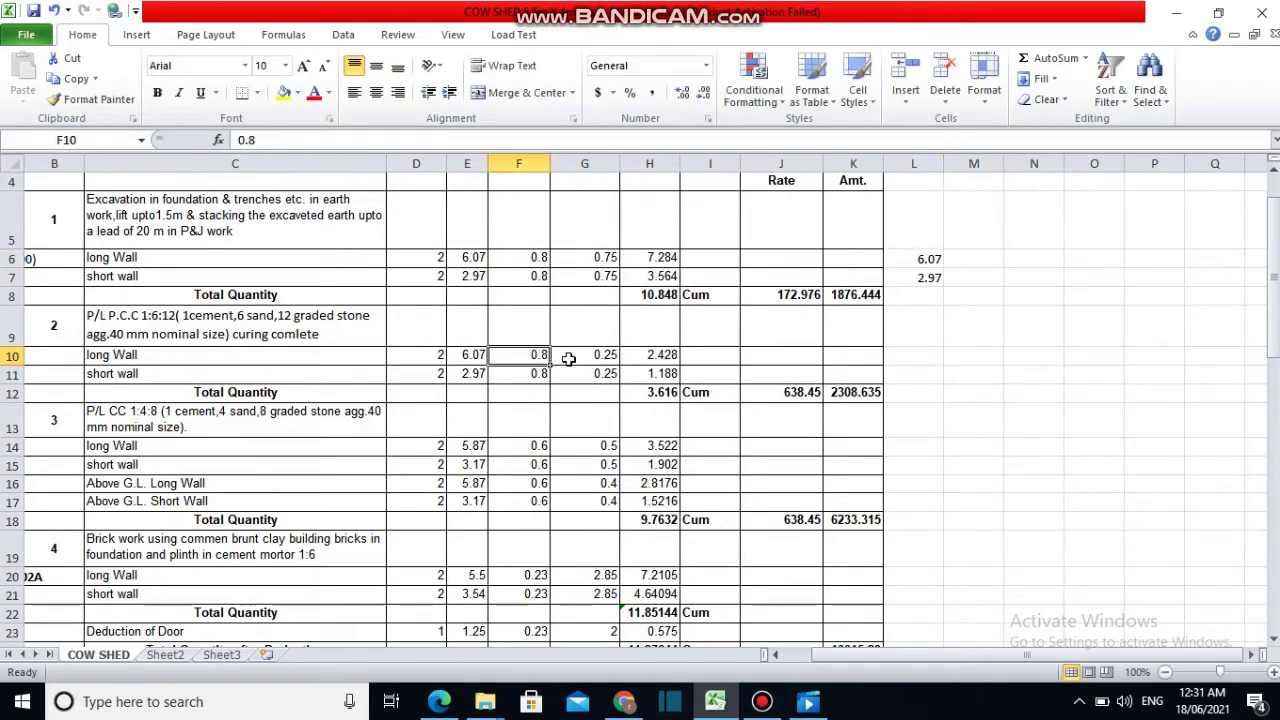
left_click(439, 701)
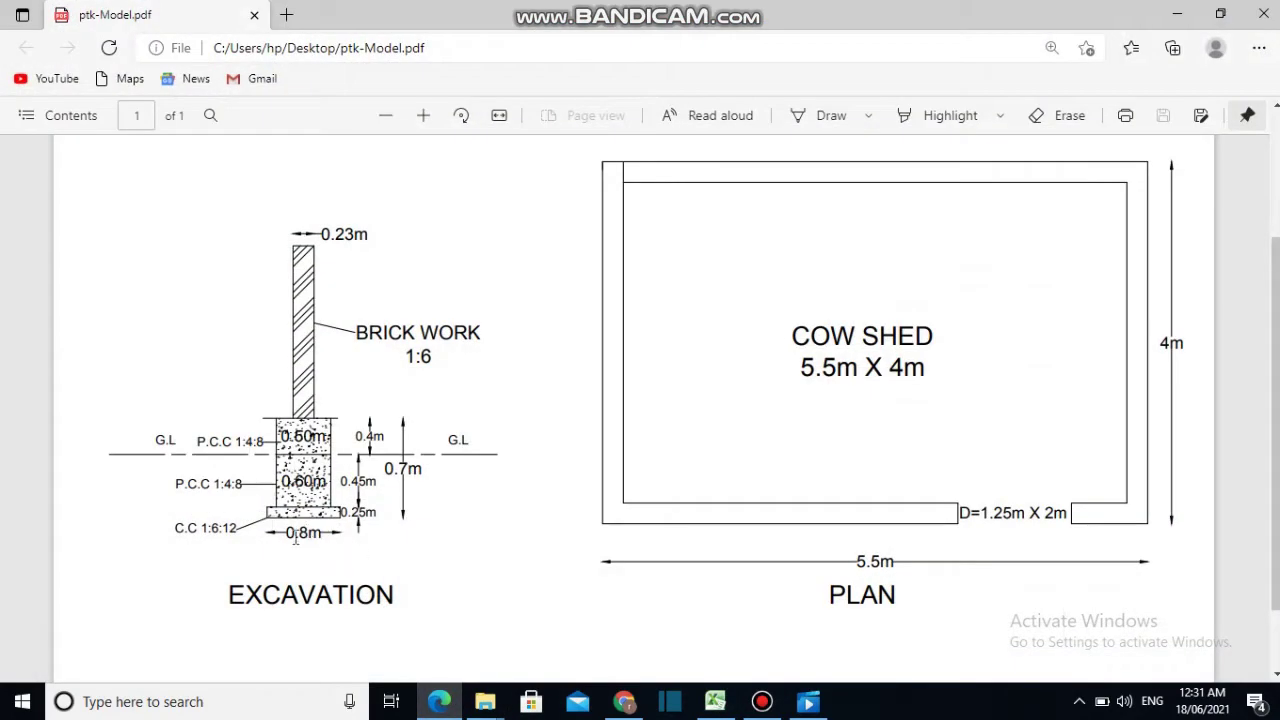
left_click(439, 701)
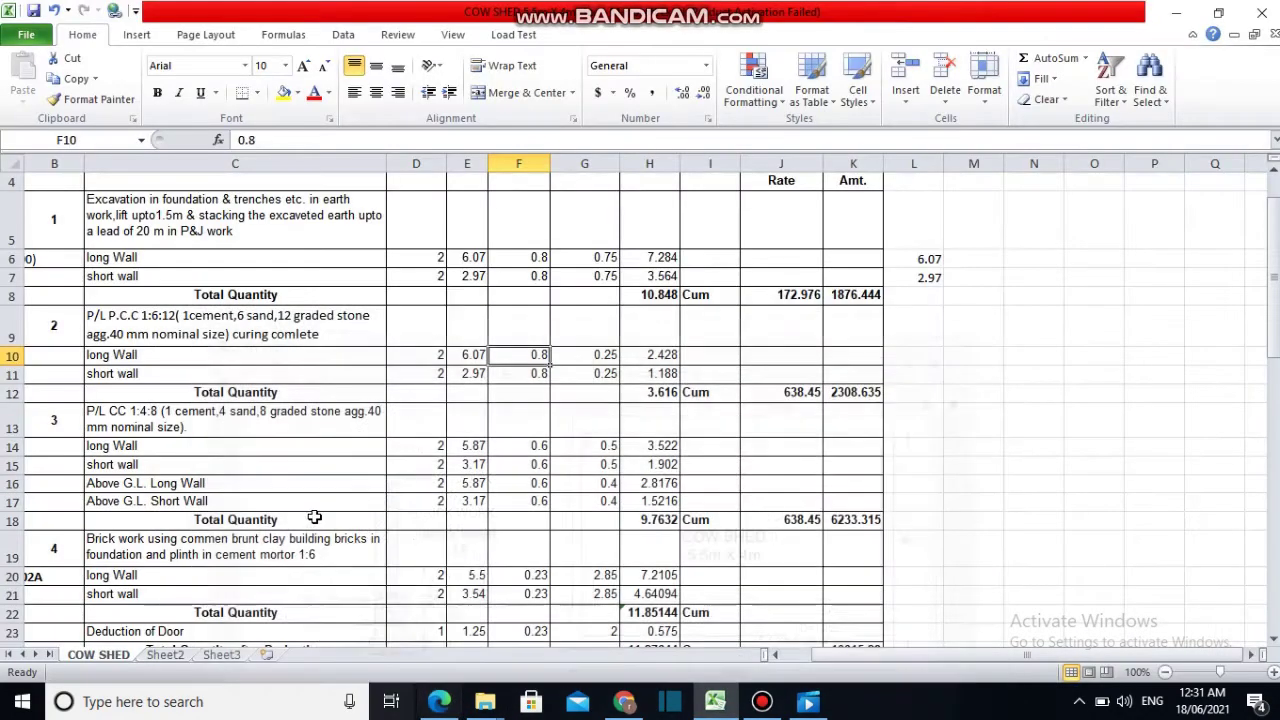
Verify the 0.25 depth and re-enter H10's =G10*F10*E10*D10 quantity of 2.428
left_click(603, 358)
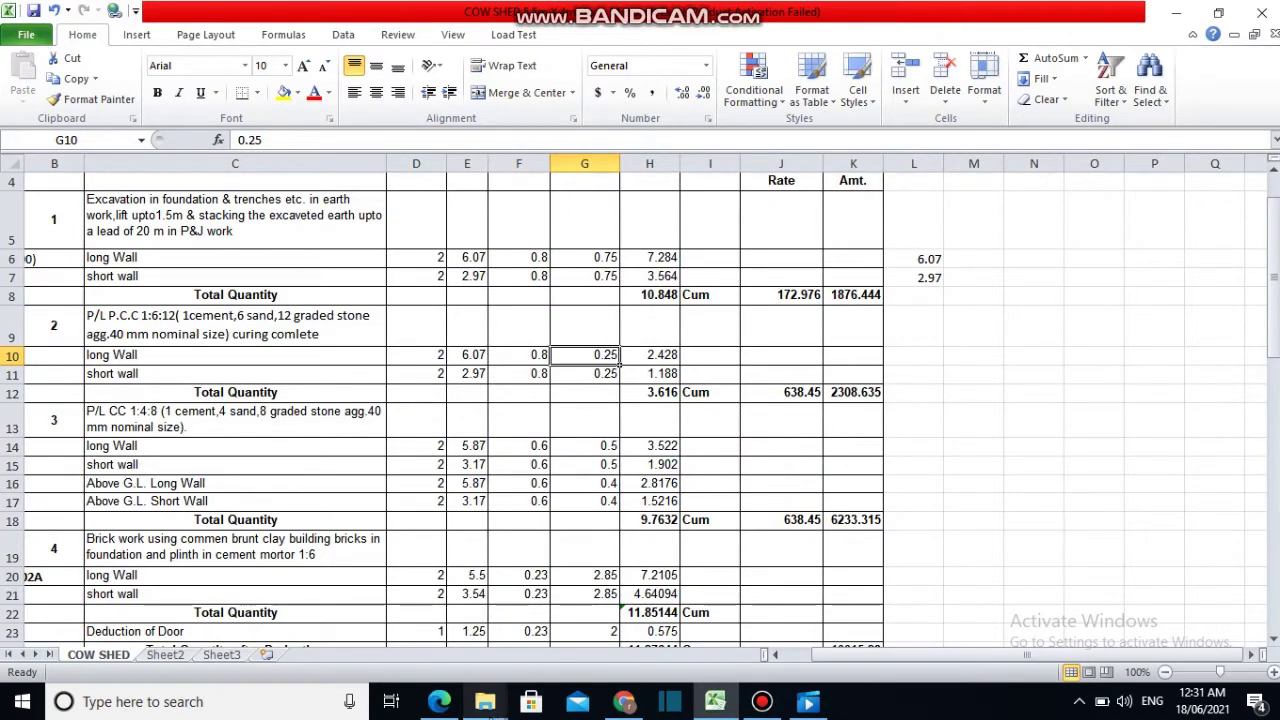
left_click(437, 702)
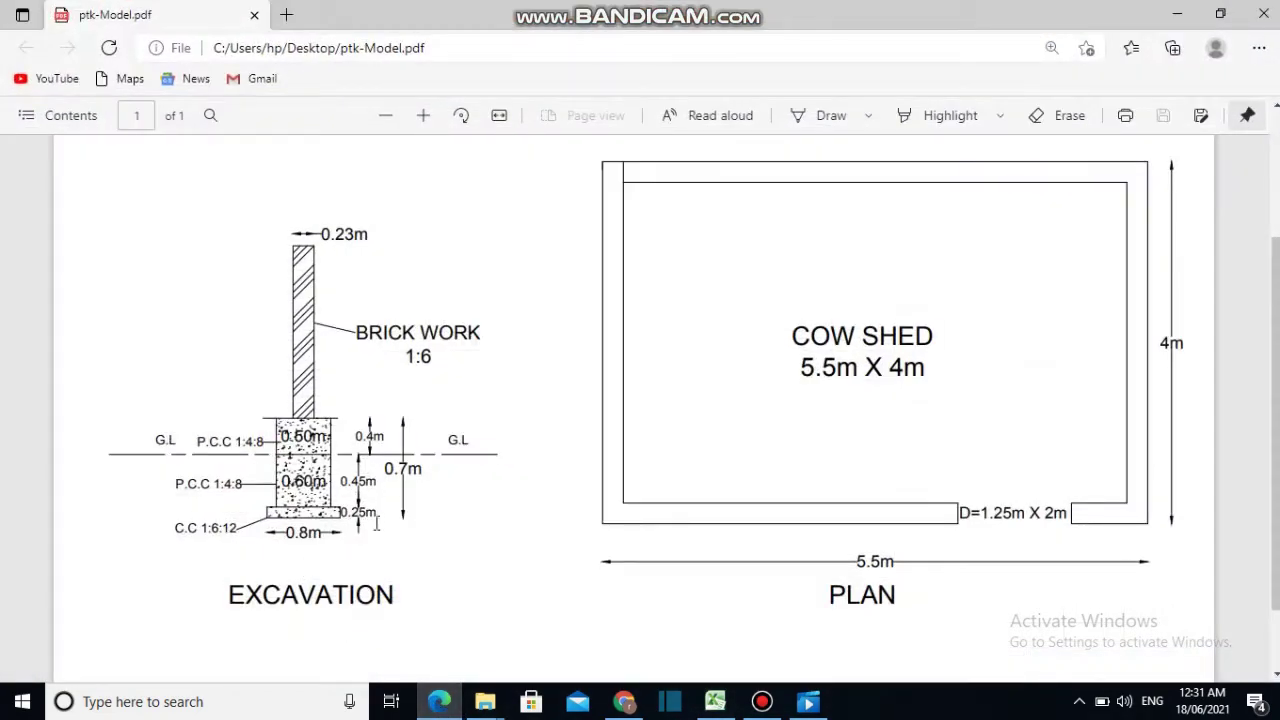
left_click(440, 702)
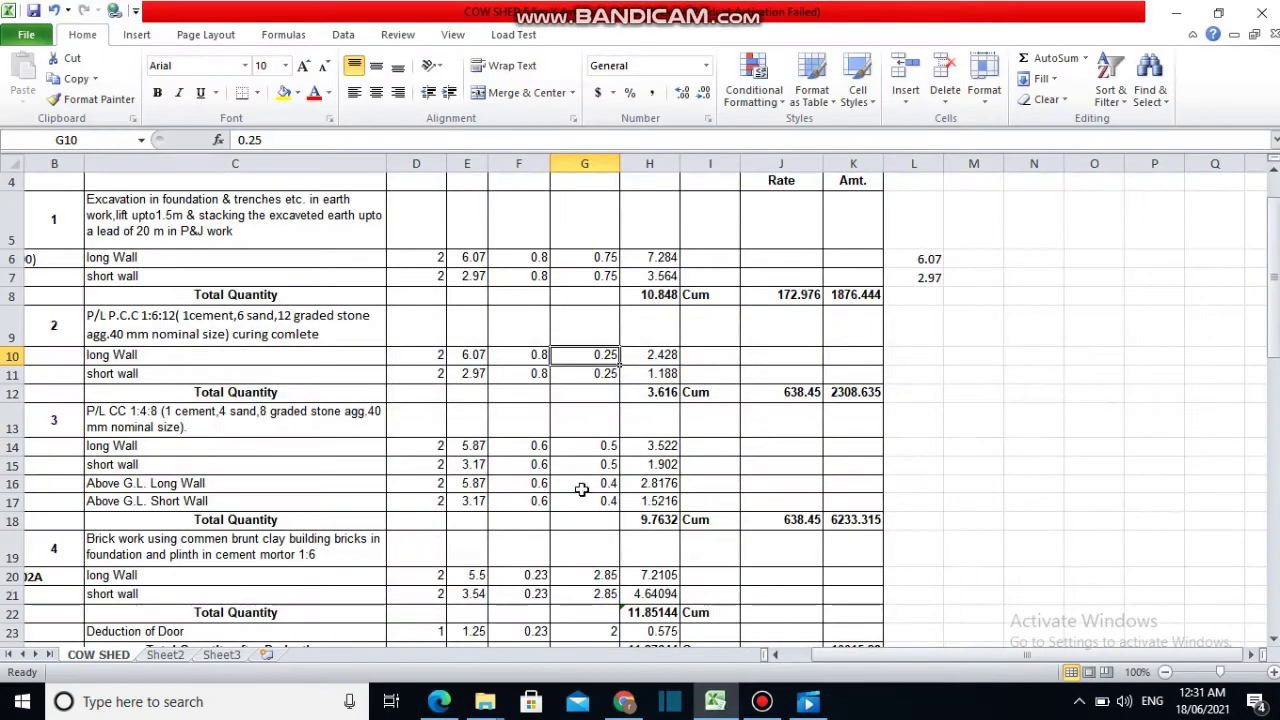
left_click(655, 355)
double_click(662, 360)
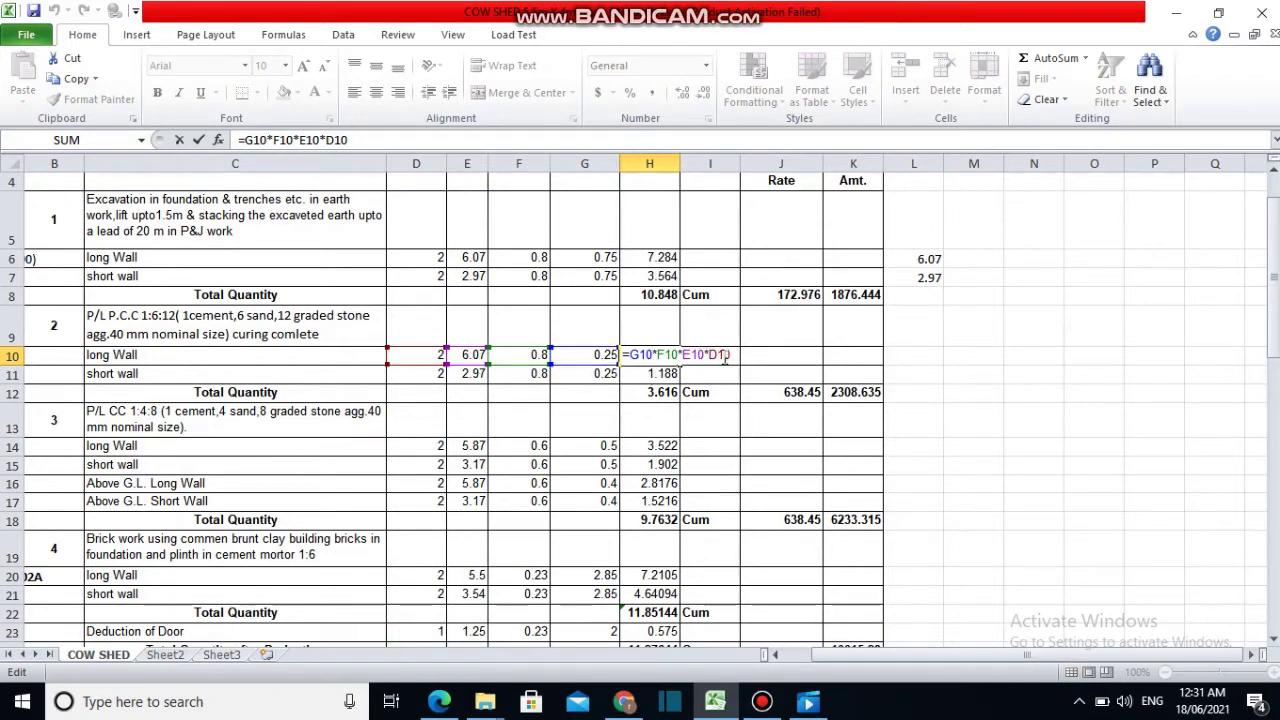
left_click(652, 356)
key("ctrl+Return")
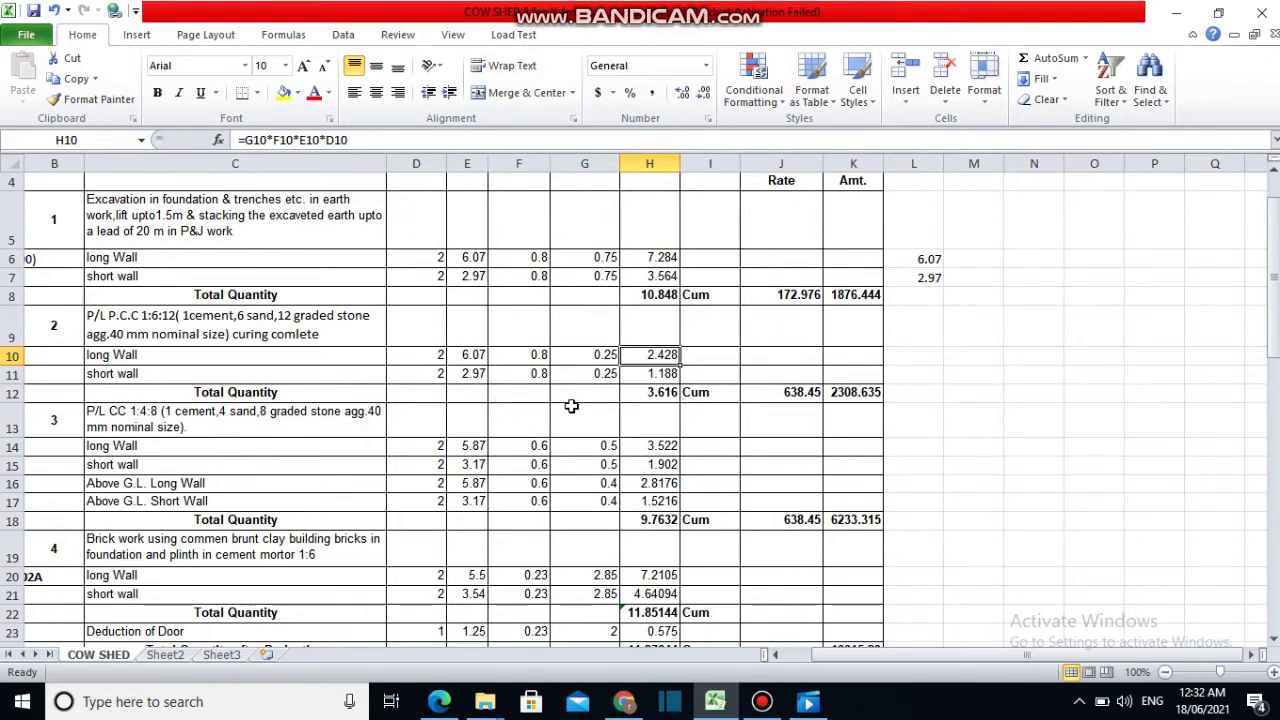
scroll(563, 403, "down", 1)
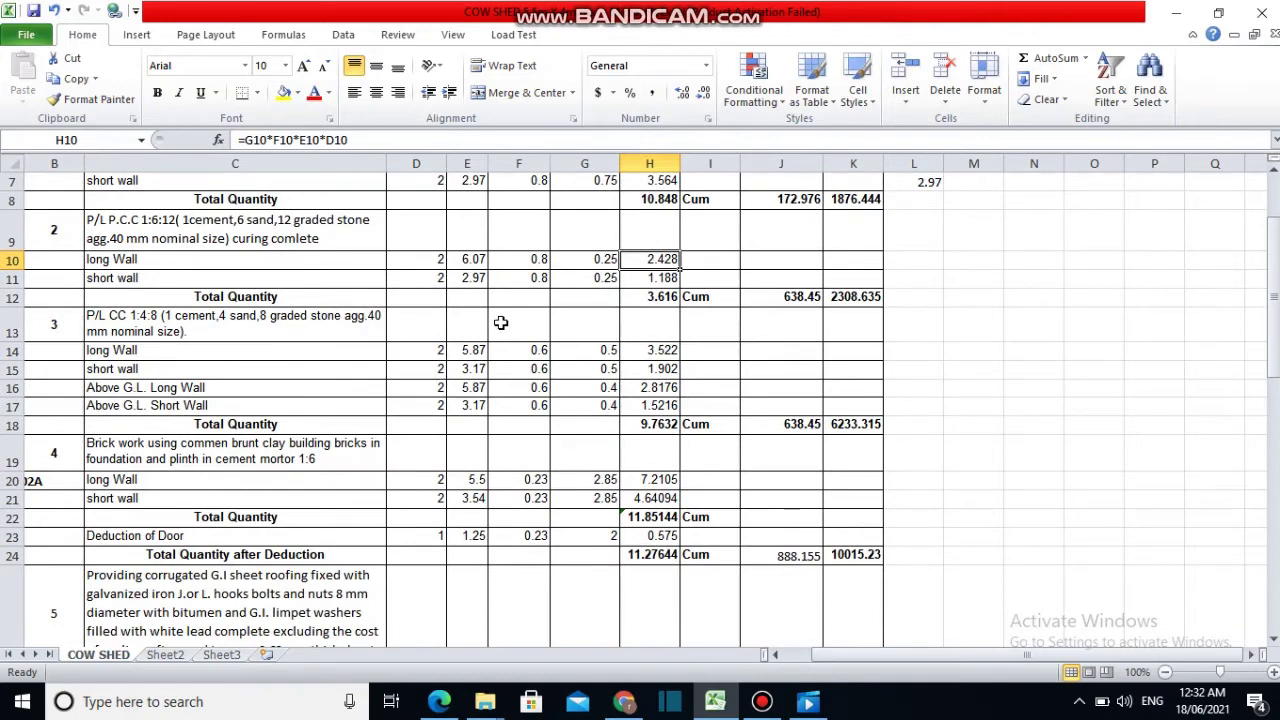
scroll(501, 322, "up", 1)
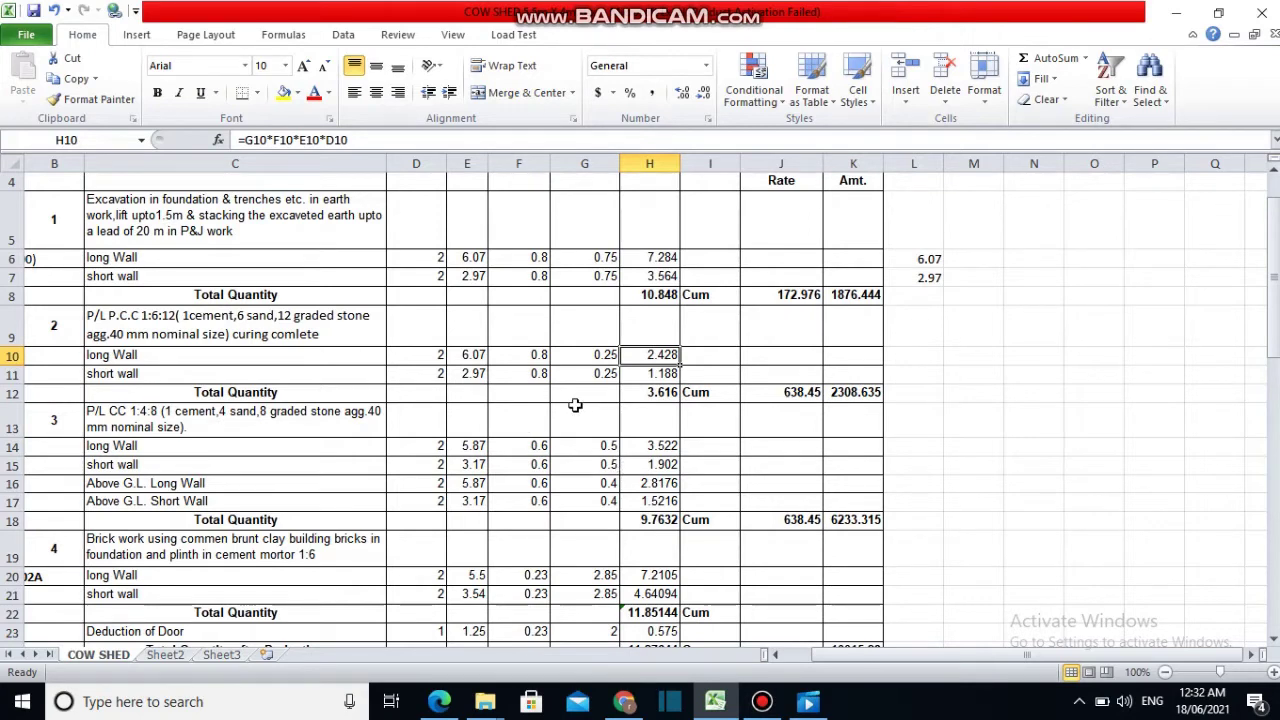
scroll(548, 388, "down", 1)
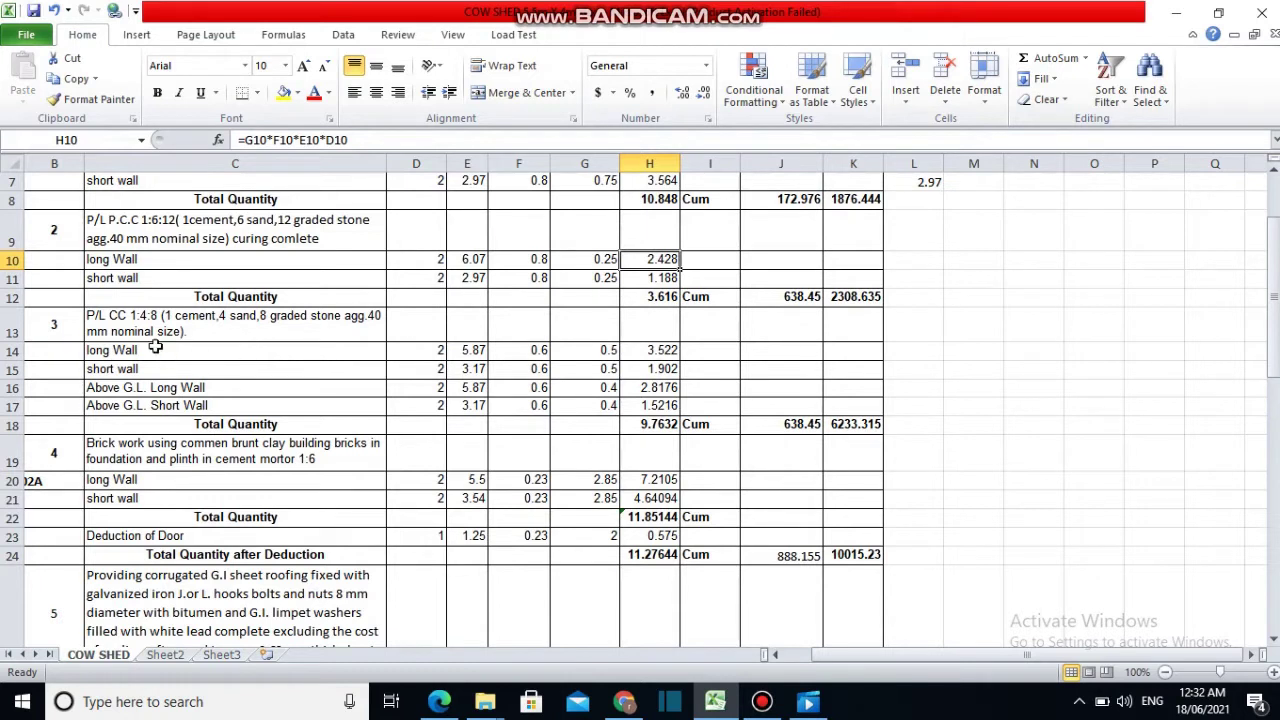
left_click(115, 317)
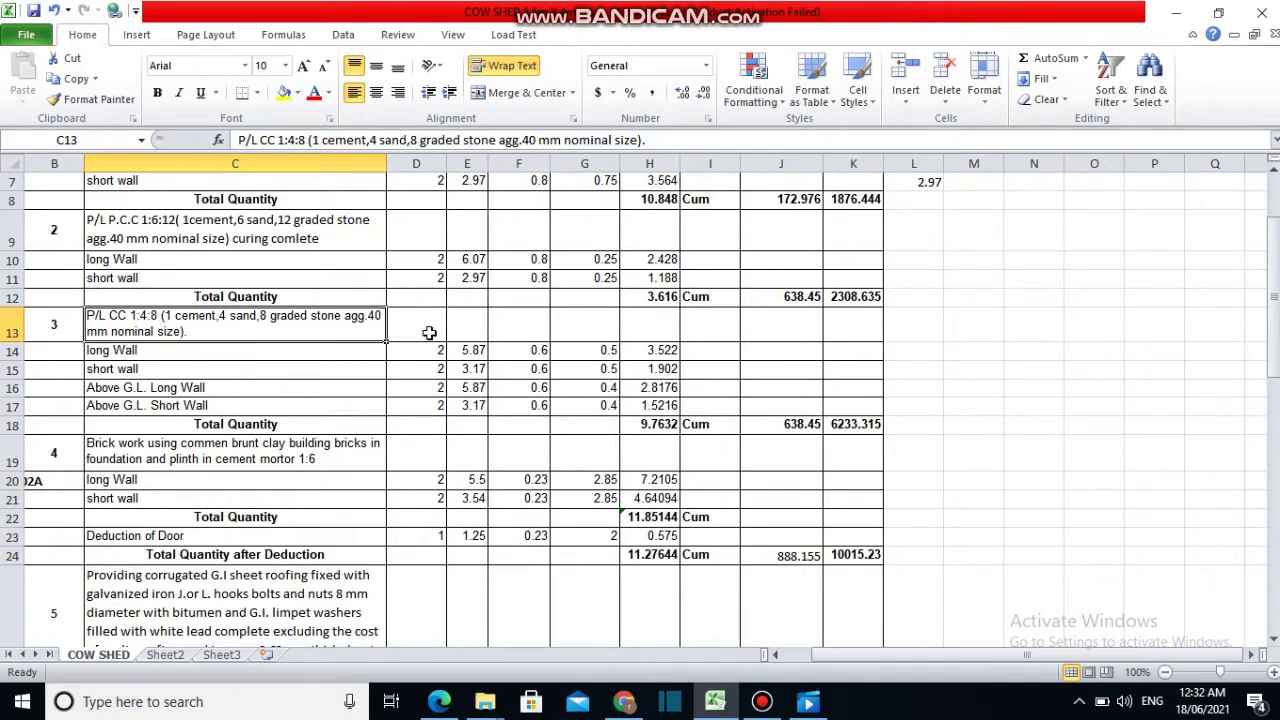
Enter the check formula =5.5-.23+.6 in L14, giving 5.87 for the P/L CC long wall
left_click(463, 350)
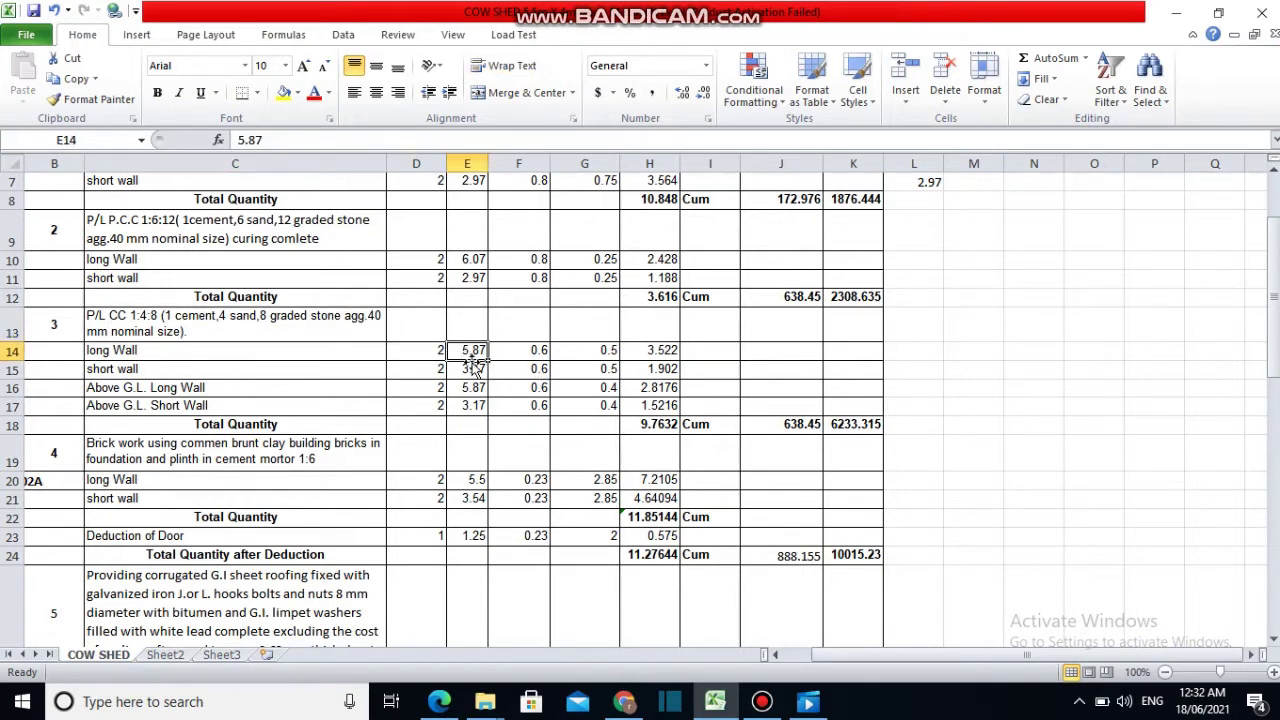
left_click(907, 350)
key("BackSpace")
left_click(909, 349)
type("=")
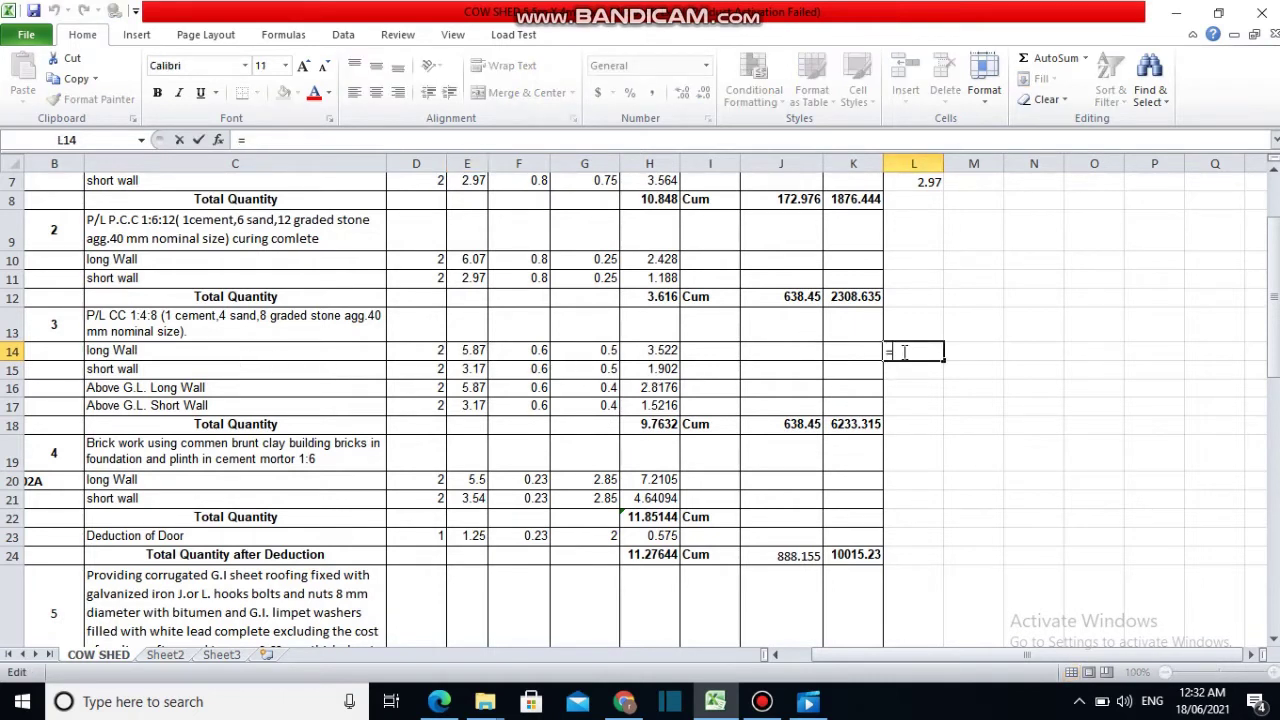
type("5.")
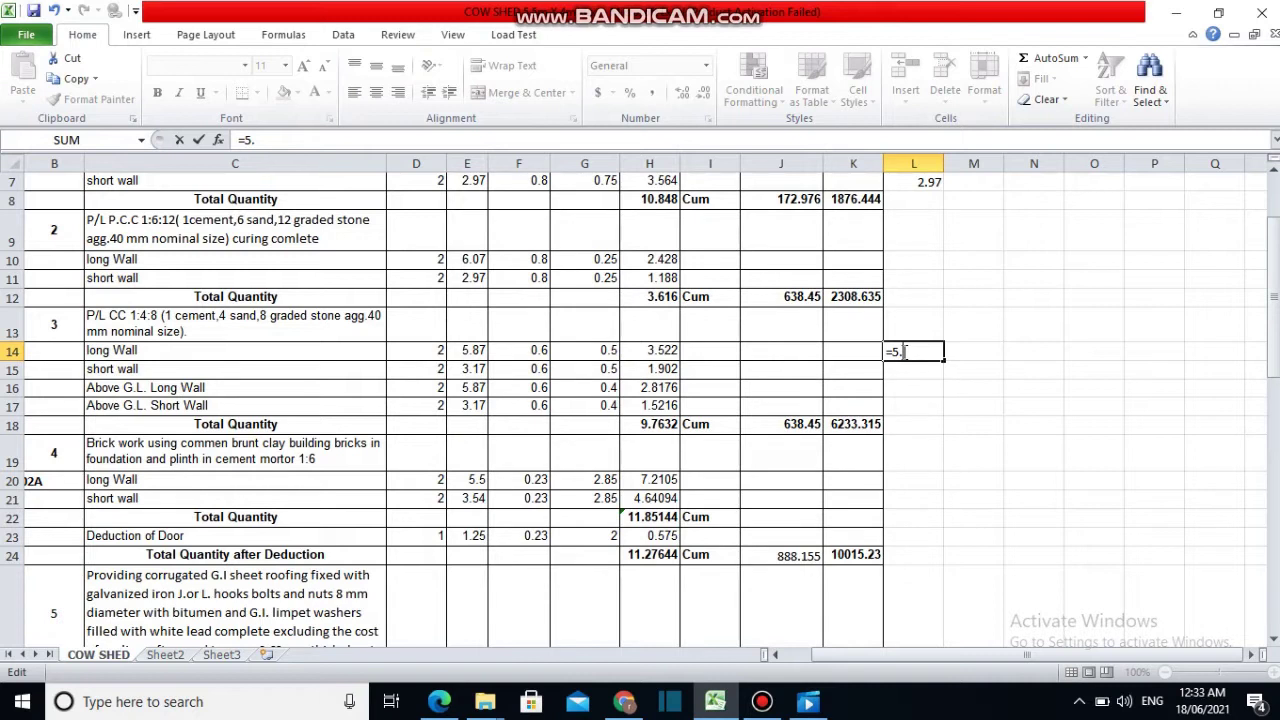
type("5-.23+.6")
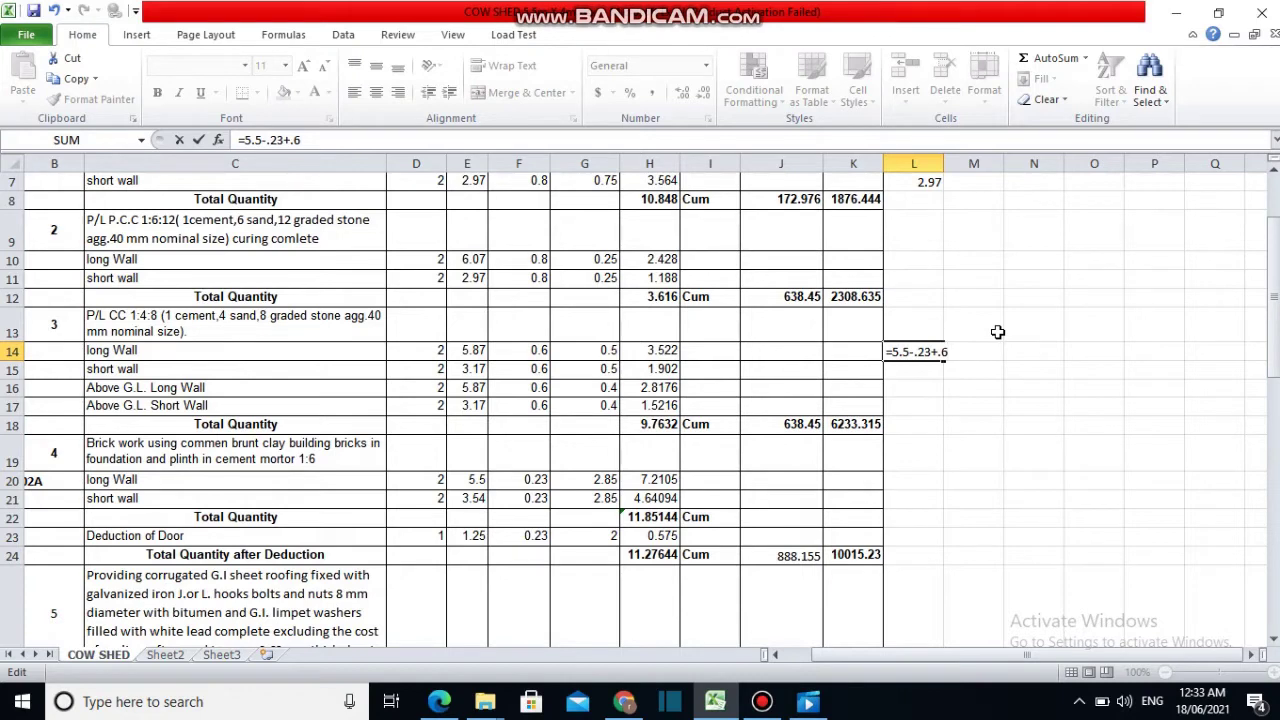
key("Return")
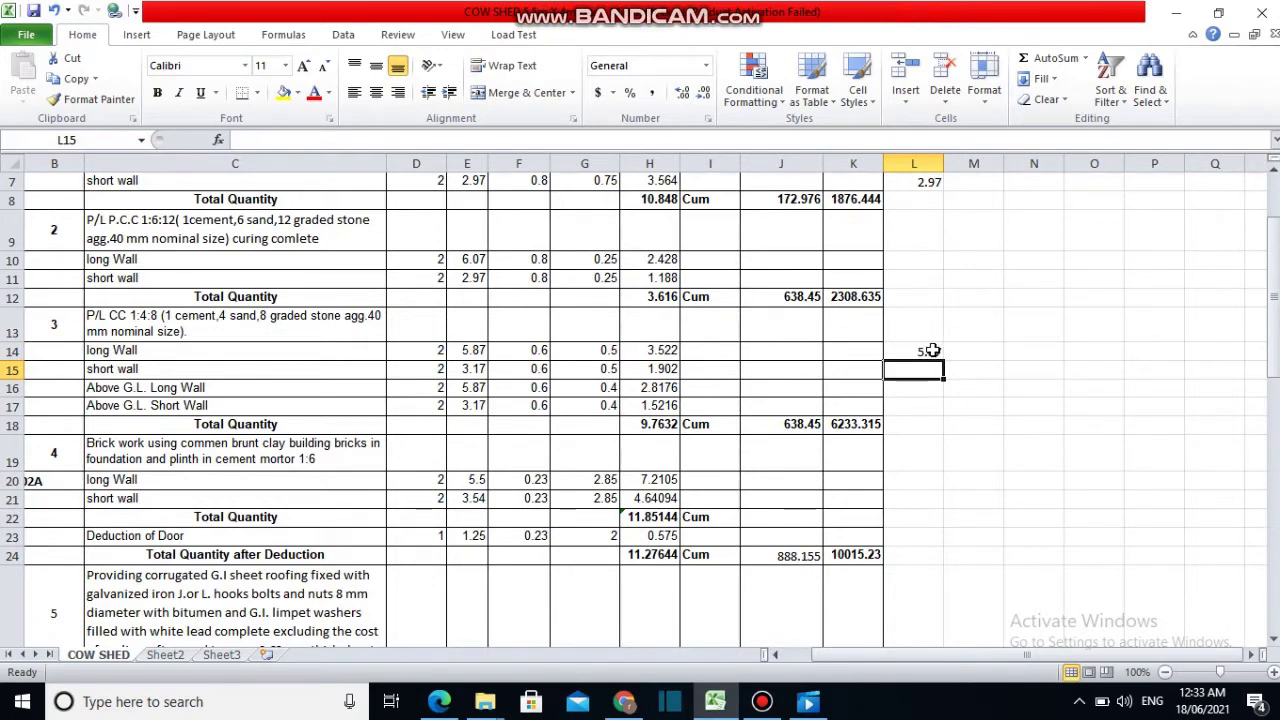
left_click(931, 350)
left_click(440, 701)
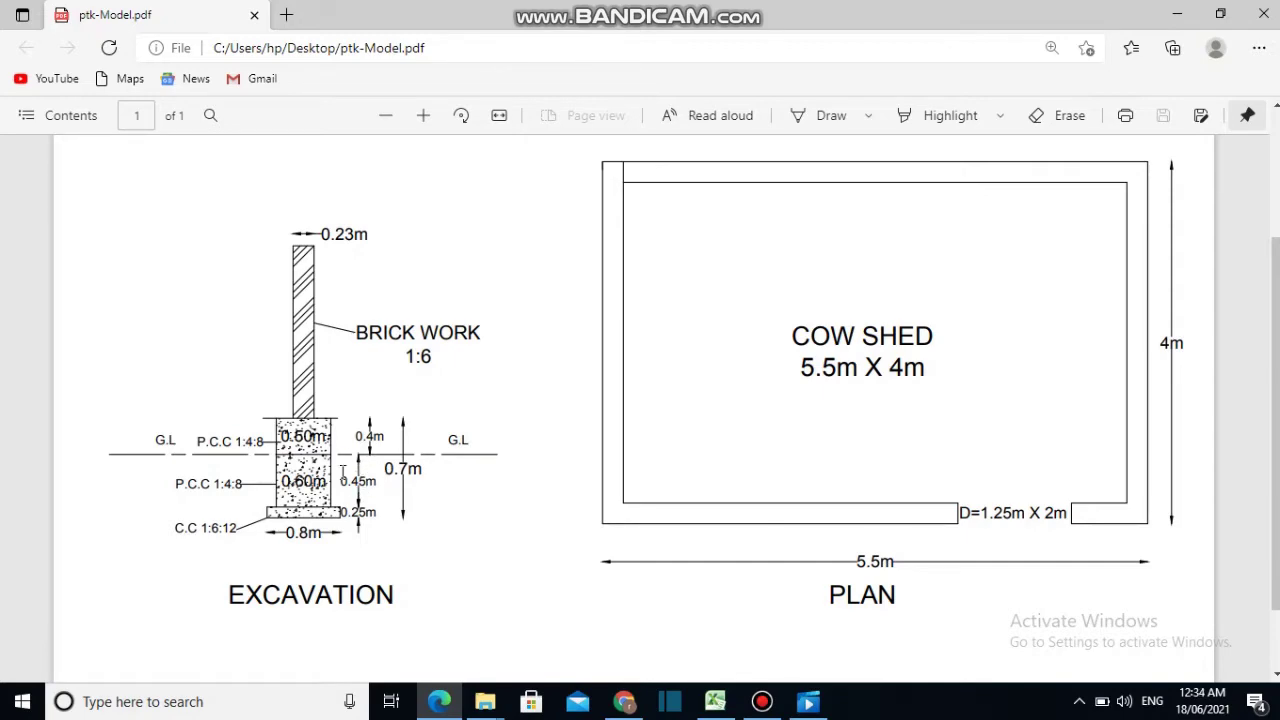
left_click(440, 701)
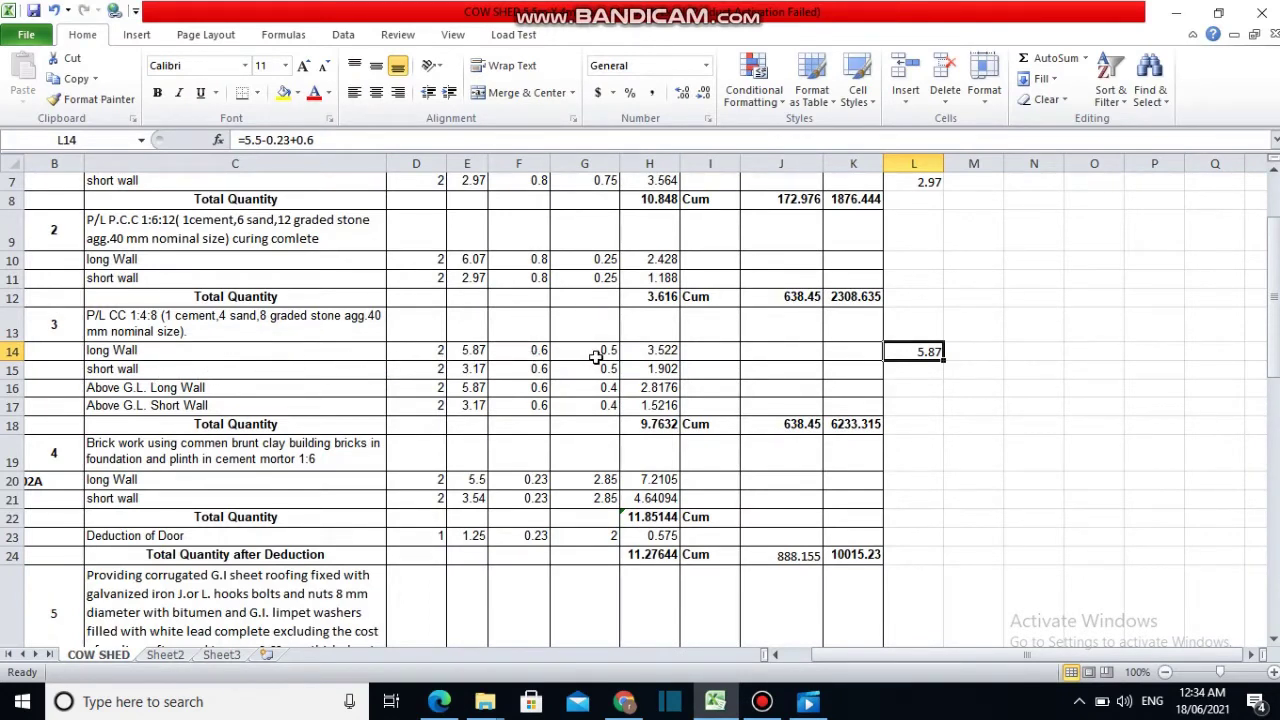
left_click(471, 351)
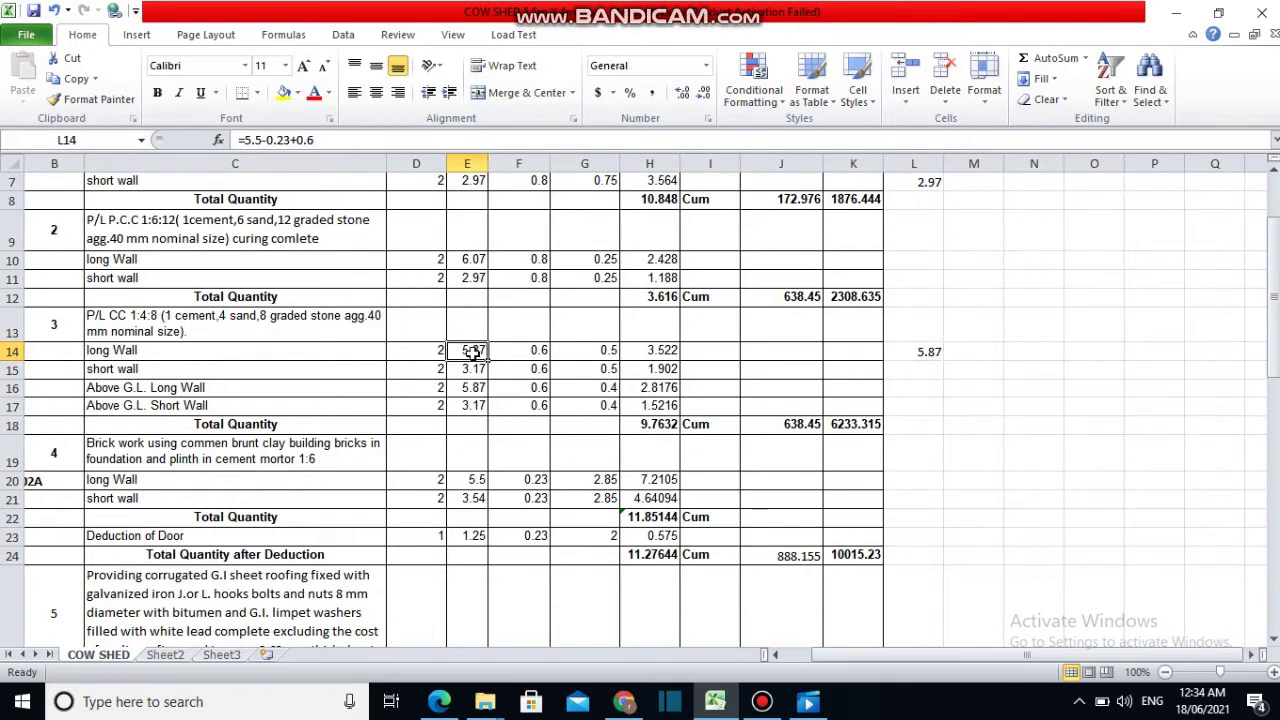
left_click(922, 352)
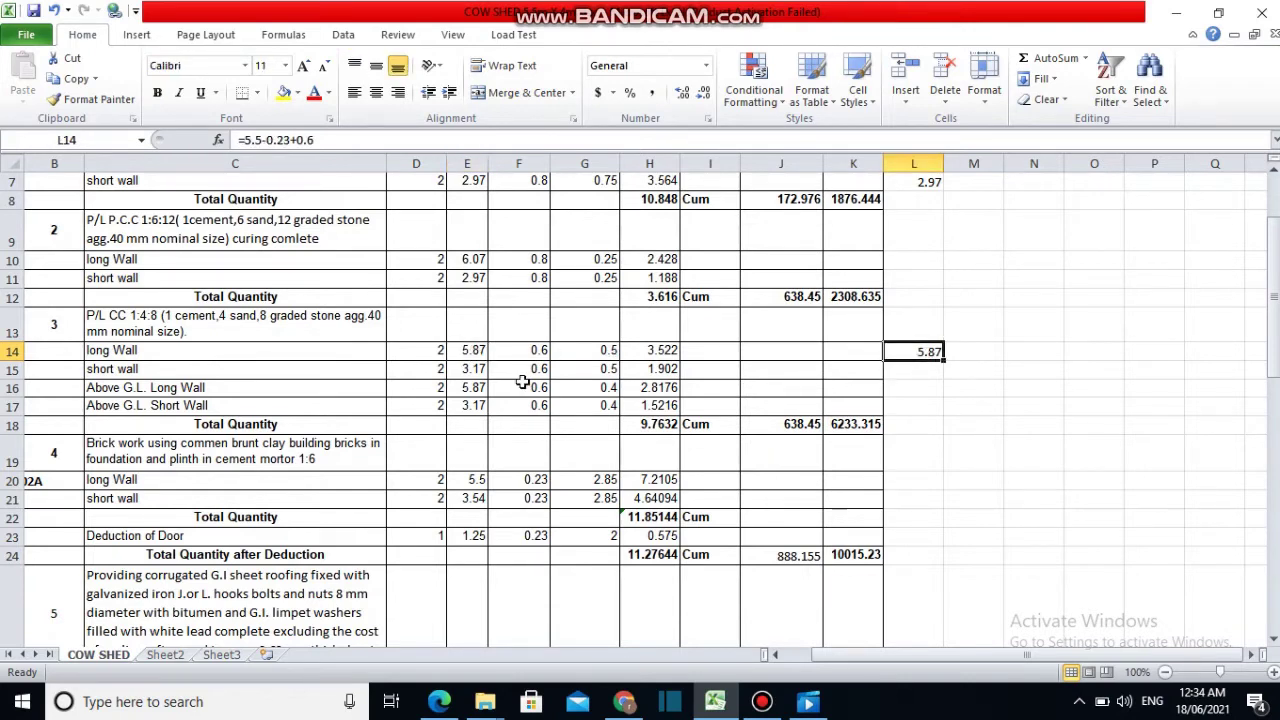
left_click(476, 354)
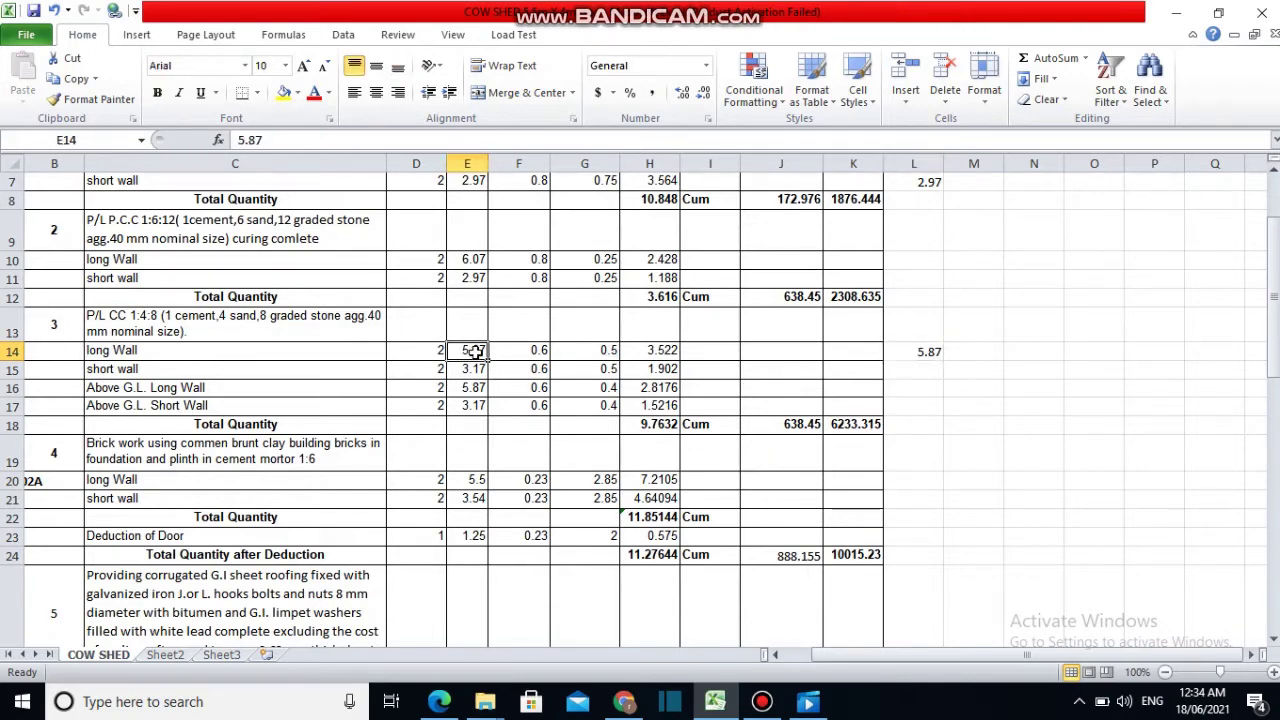
left_click(537, 351)
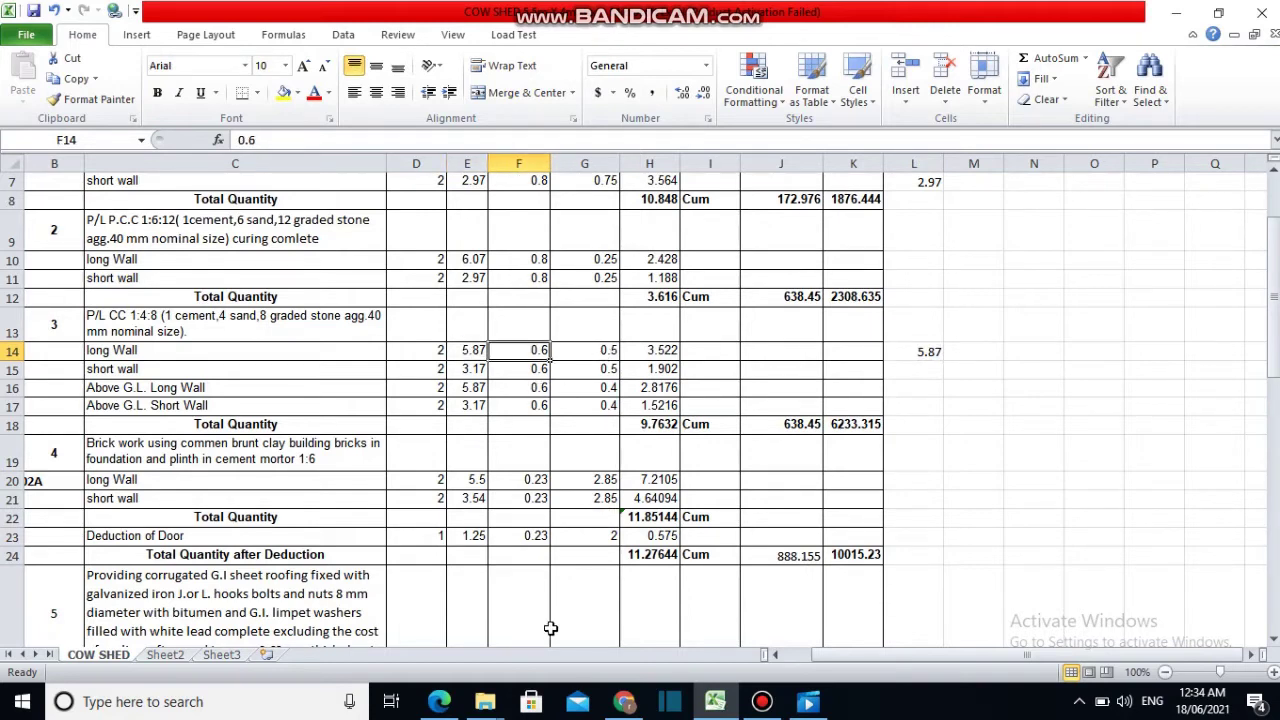
left_click(440, 701)
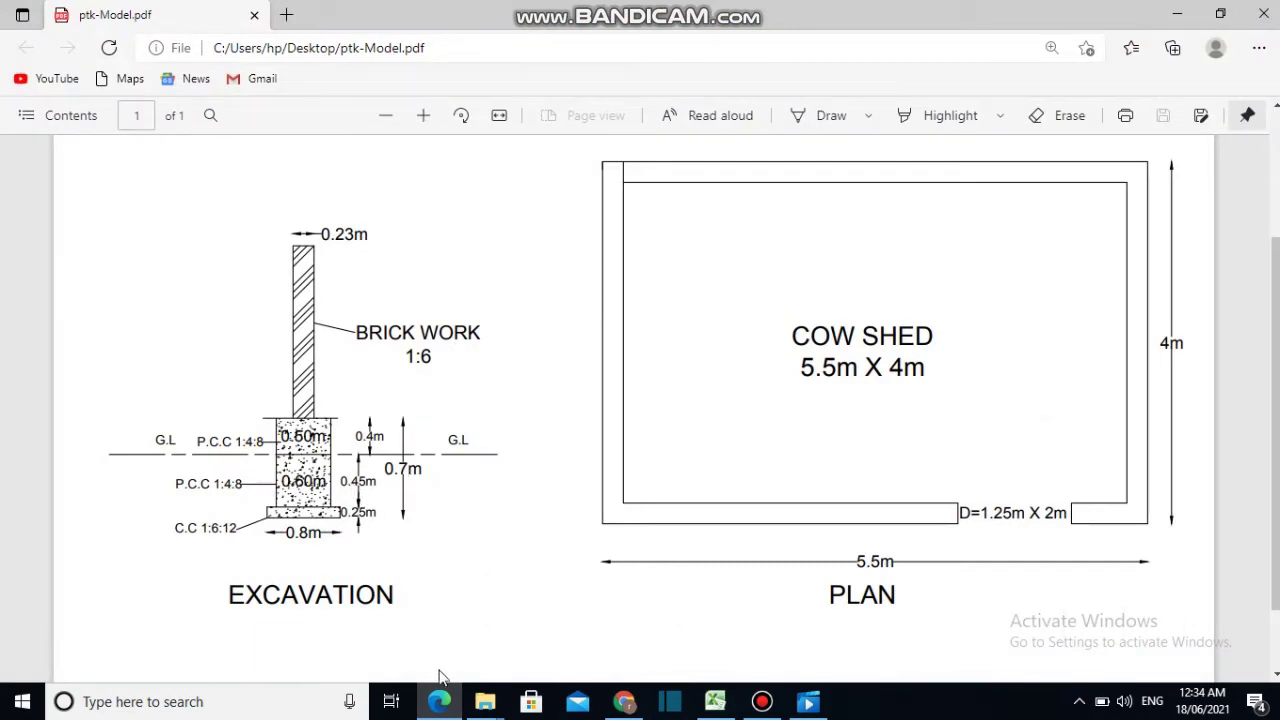
left_click(440, 701)
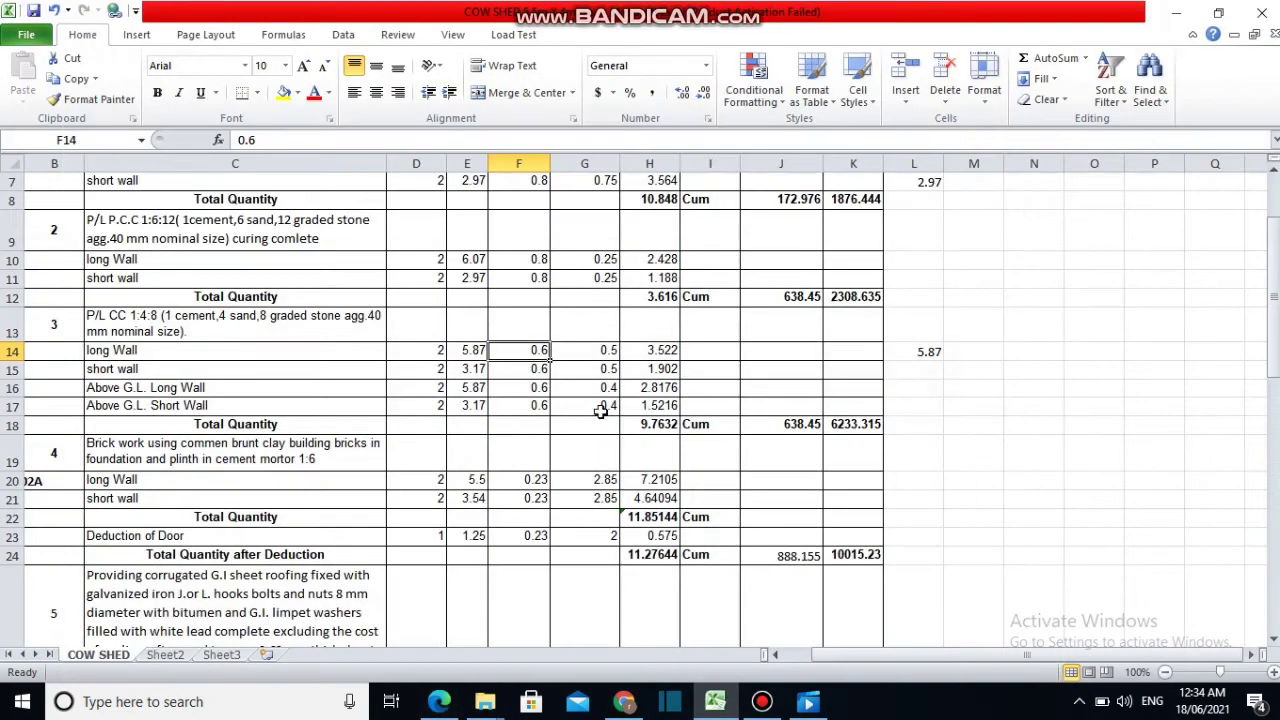
Set the P/L CC long wall depth in G14 to 0.45, making its quantity 3.1698
double_click(602, 353)
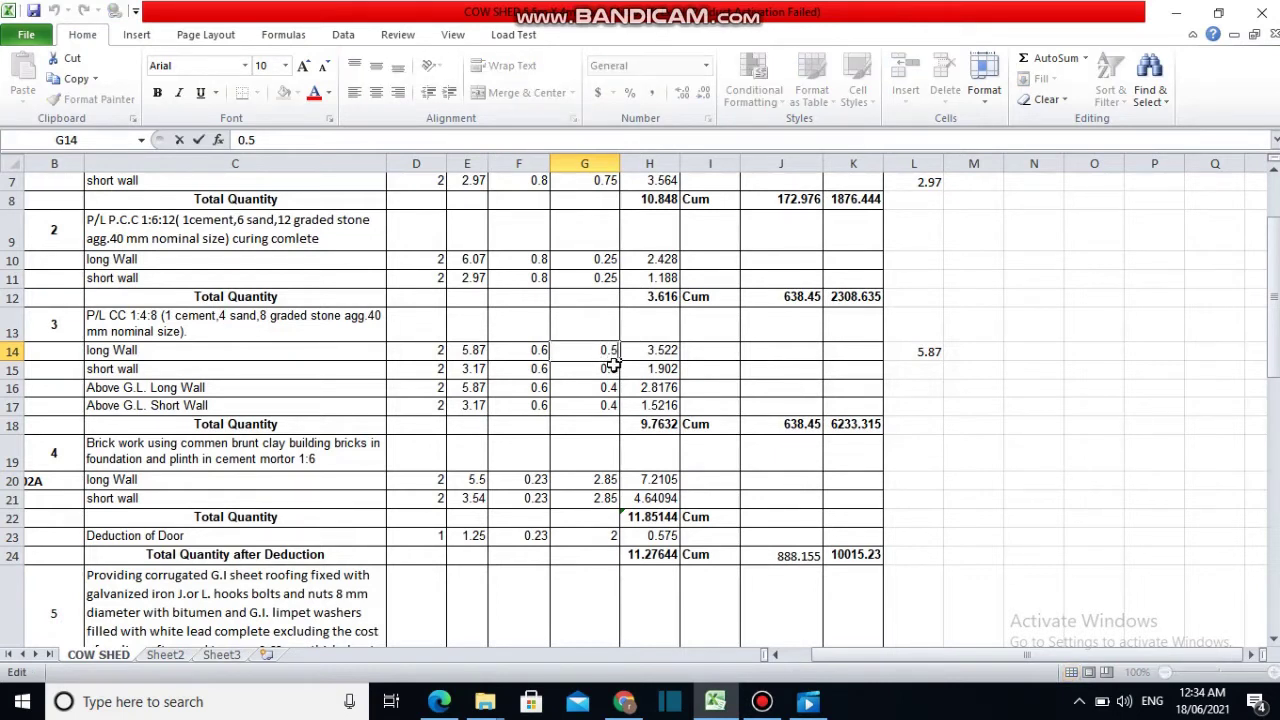
key("BackSpace")
type("4")
type("5")
left_click(566, 456)
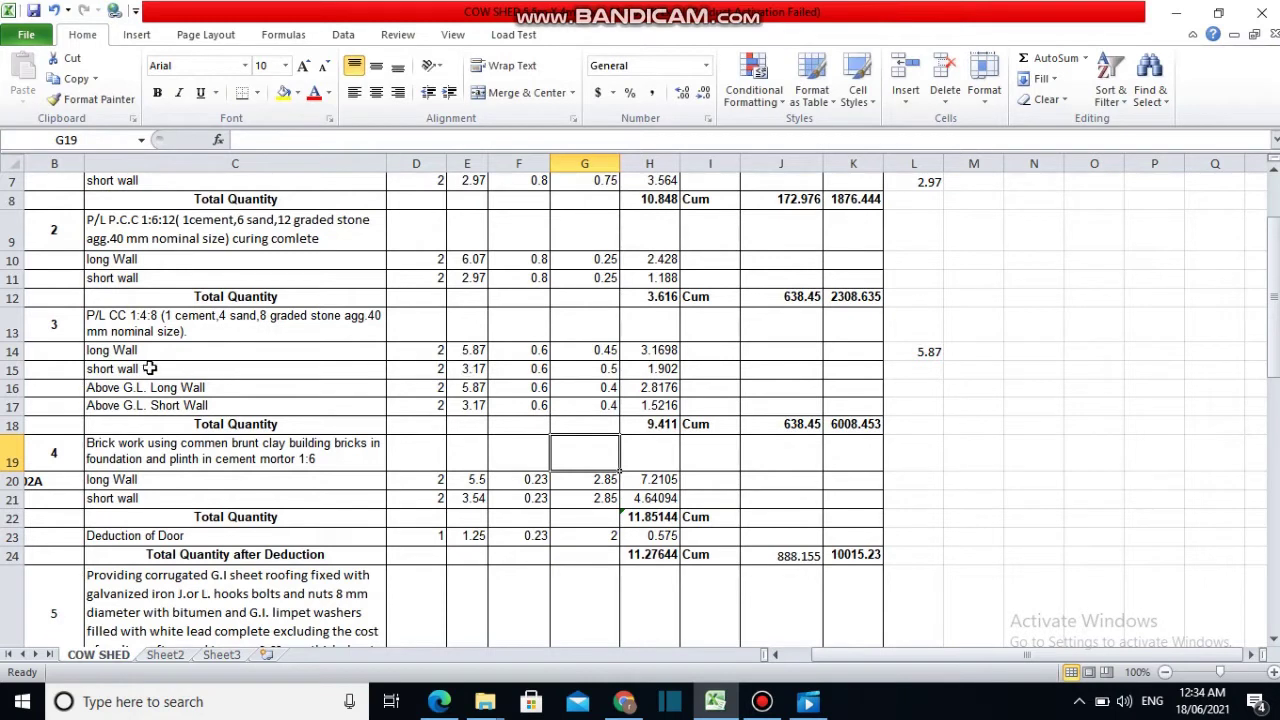
Enter the short wall check =4-.23-.6 (3.17) in L15, then bring up the ptk-Model.pdf drawing
left_click(920, 369)
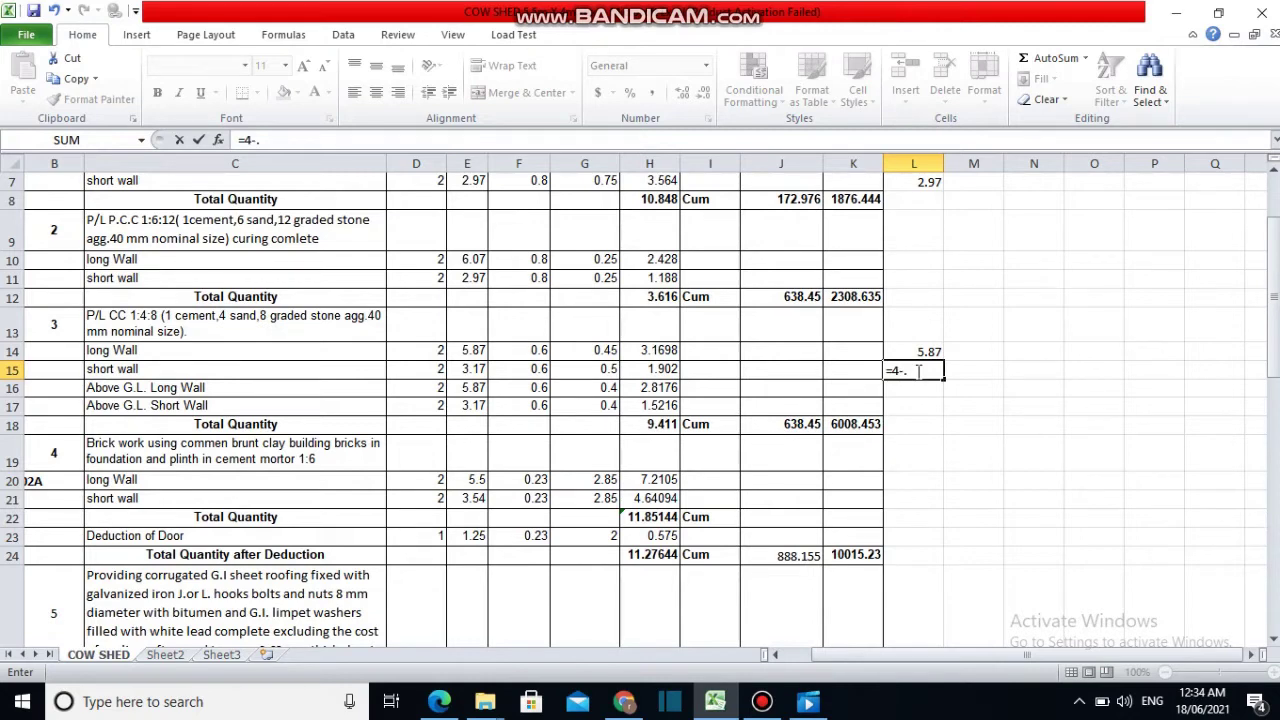
type("3")
type("6")
key("Return")
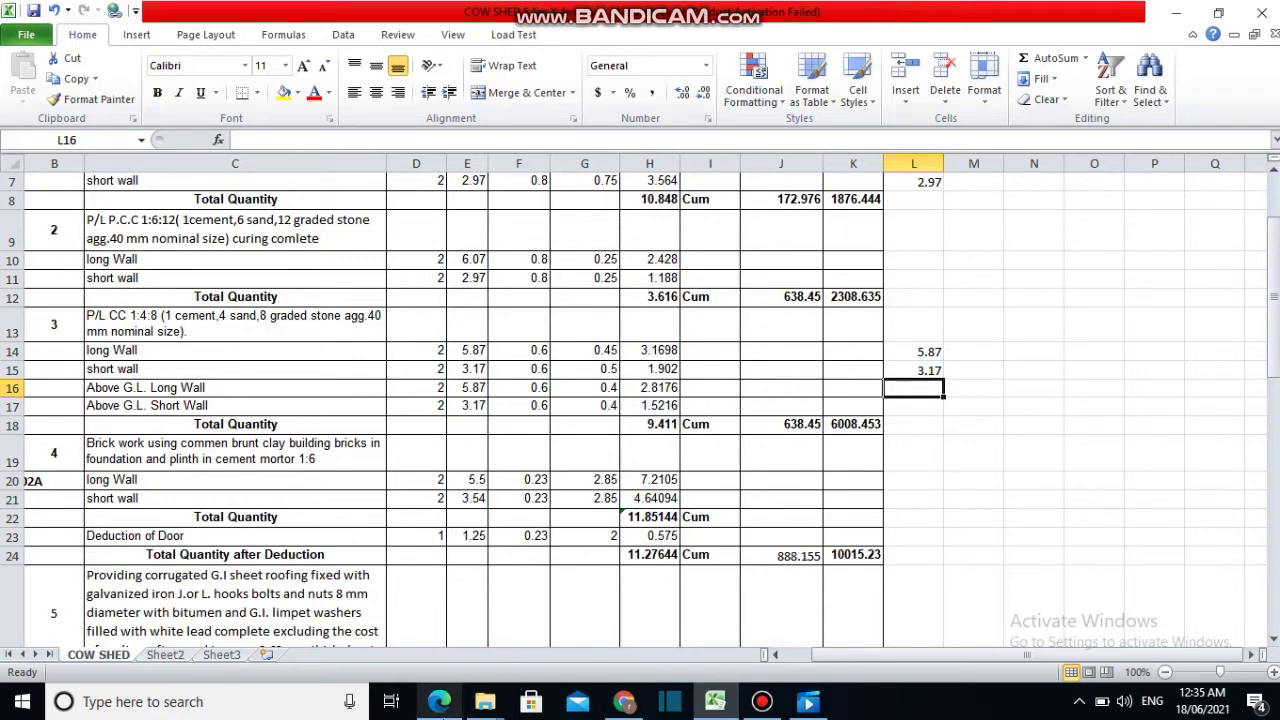
left_click(440, 701)
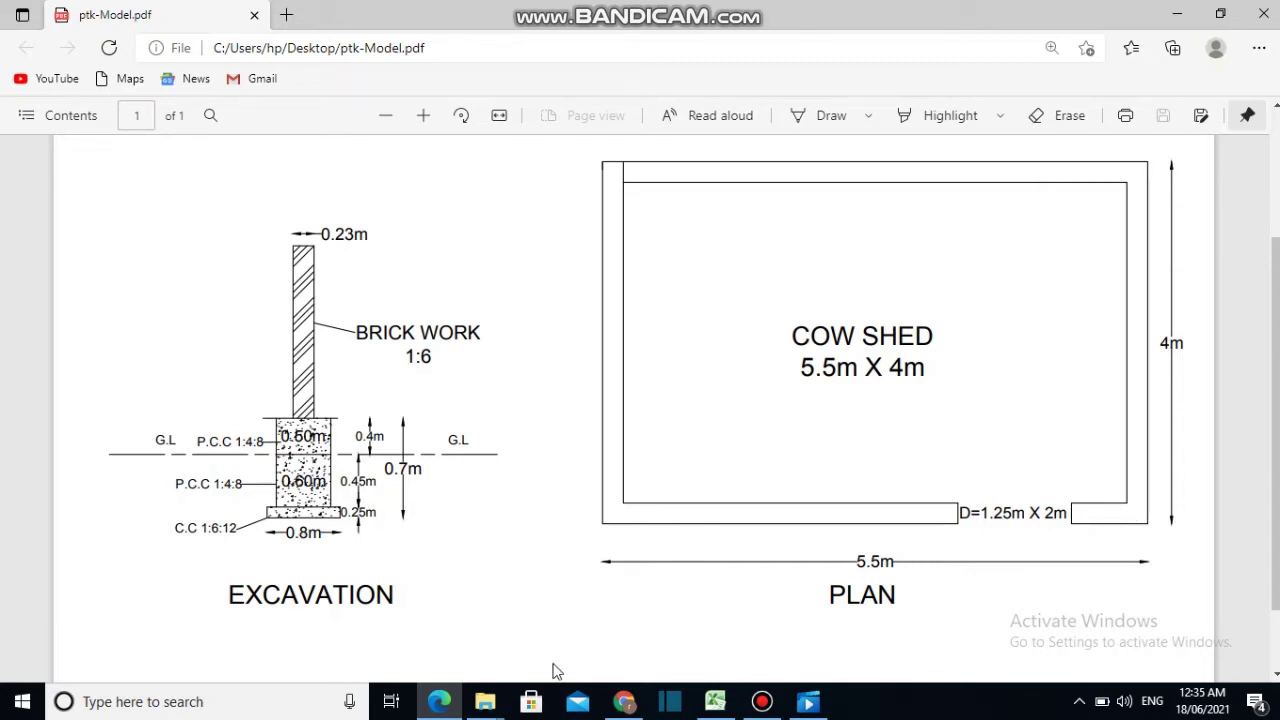
Back in Excel, review the L14 and L15 check formulas
left_click(448, 700)
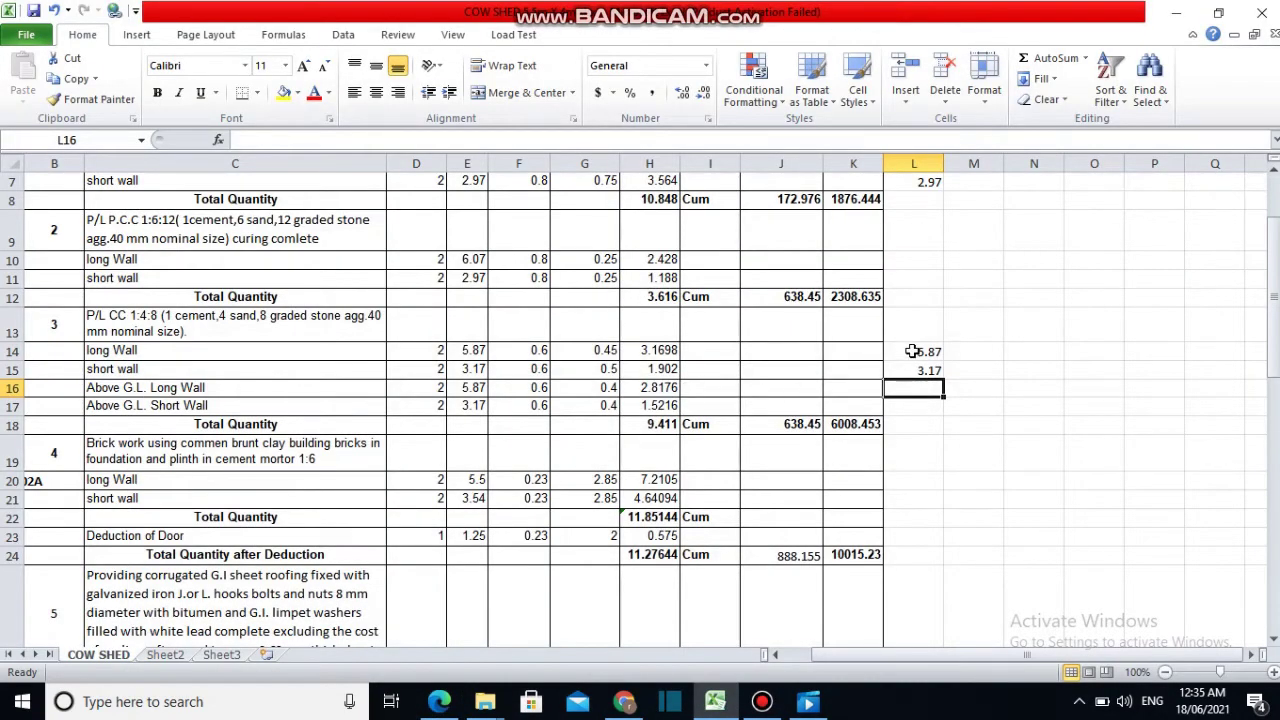
left_click(912, 351)
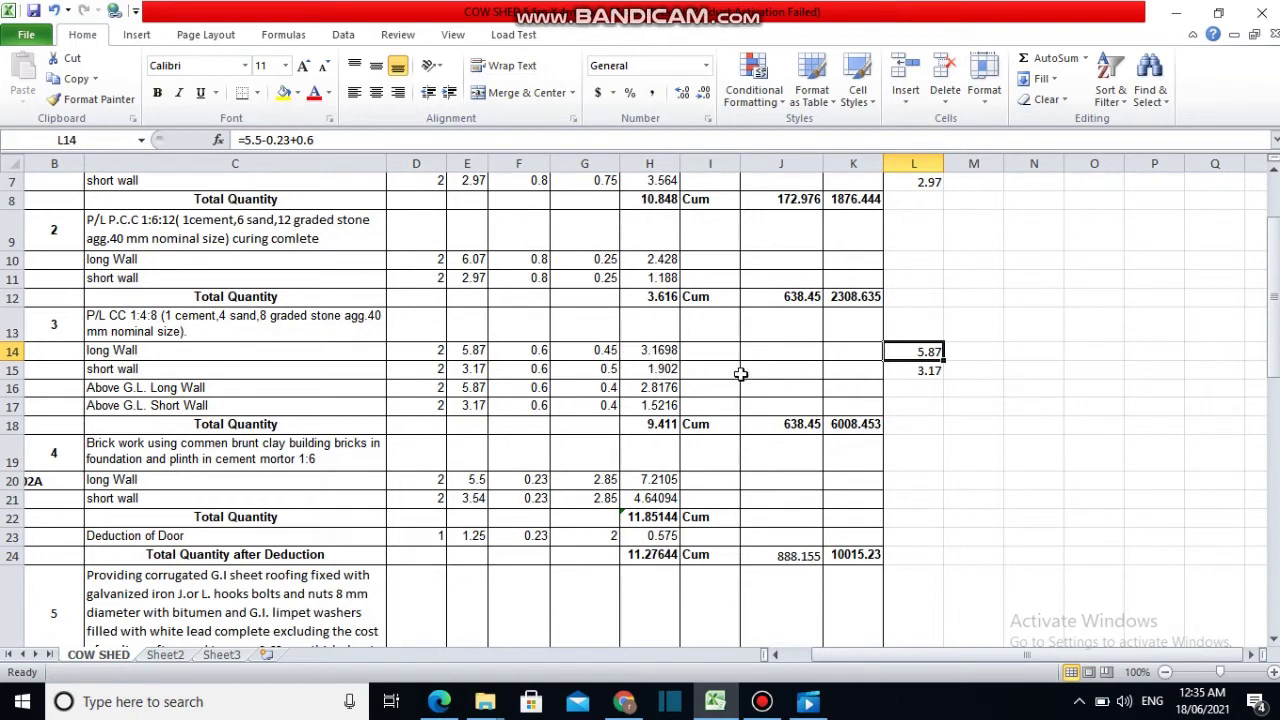
left_click(905, 370)
double_click(905, 370)
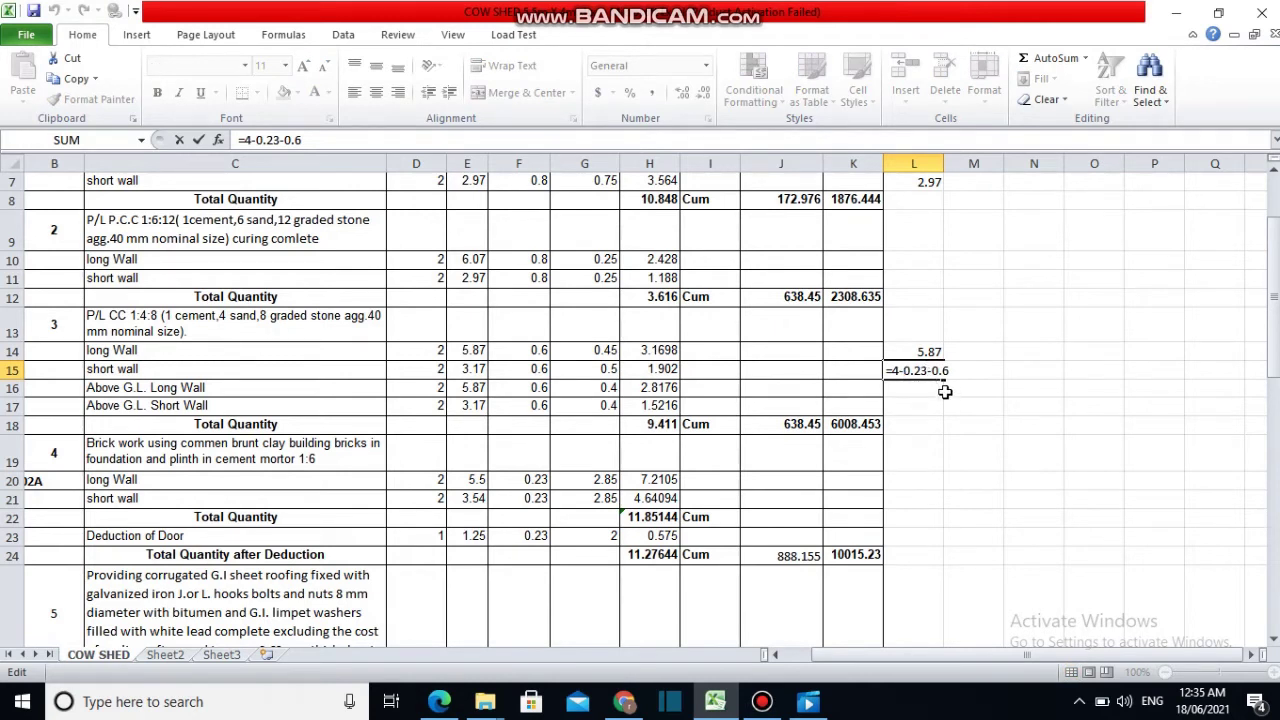
left_click(927, 371)
Try replacing 0.6 in the L14 formula with an L15 reference, then cancel the edit
left_click(923, 350)
double_click(922, 352)
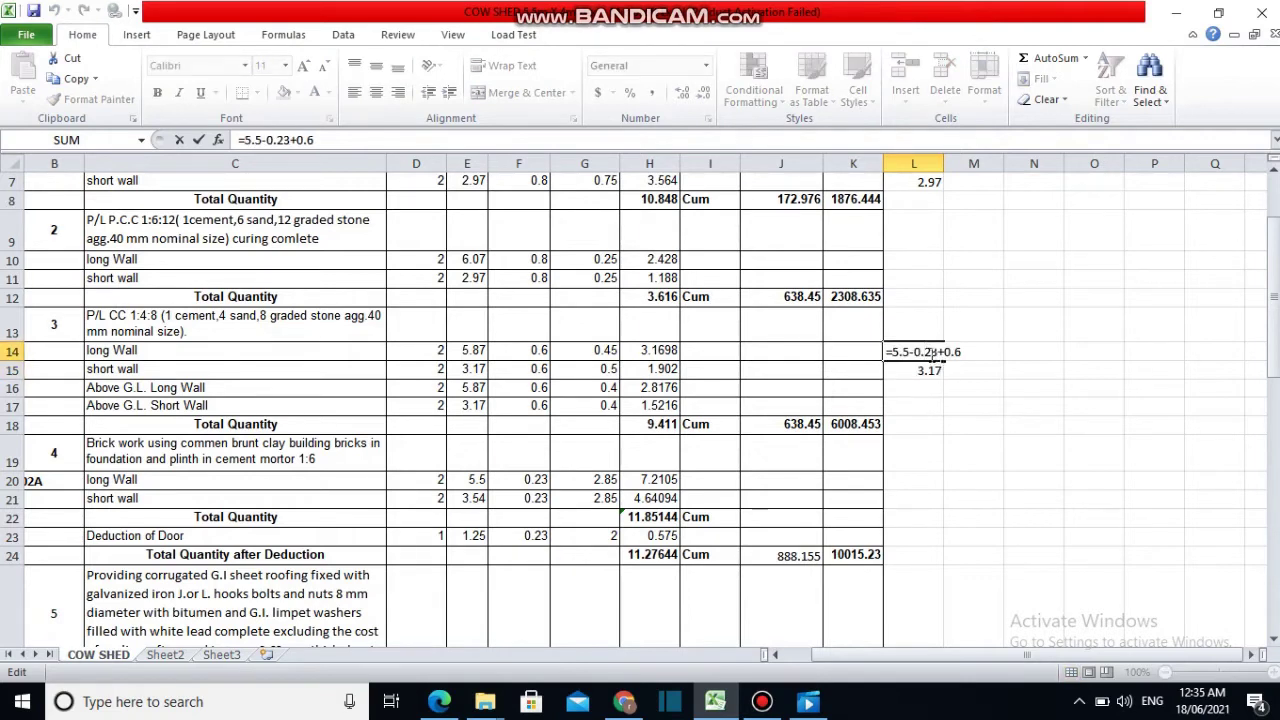
left_click(914, 352)
left_click_drag(950, 351, 968, 352)
left_click(918, 373)
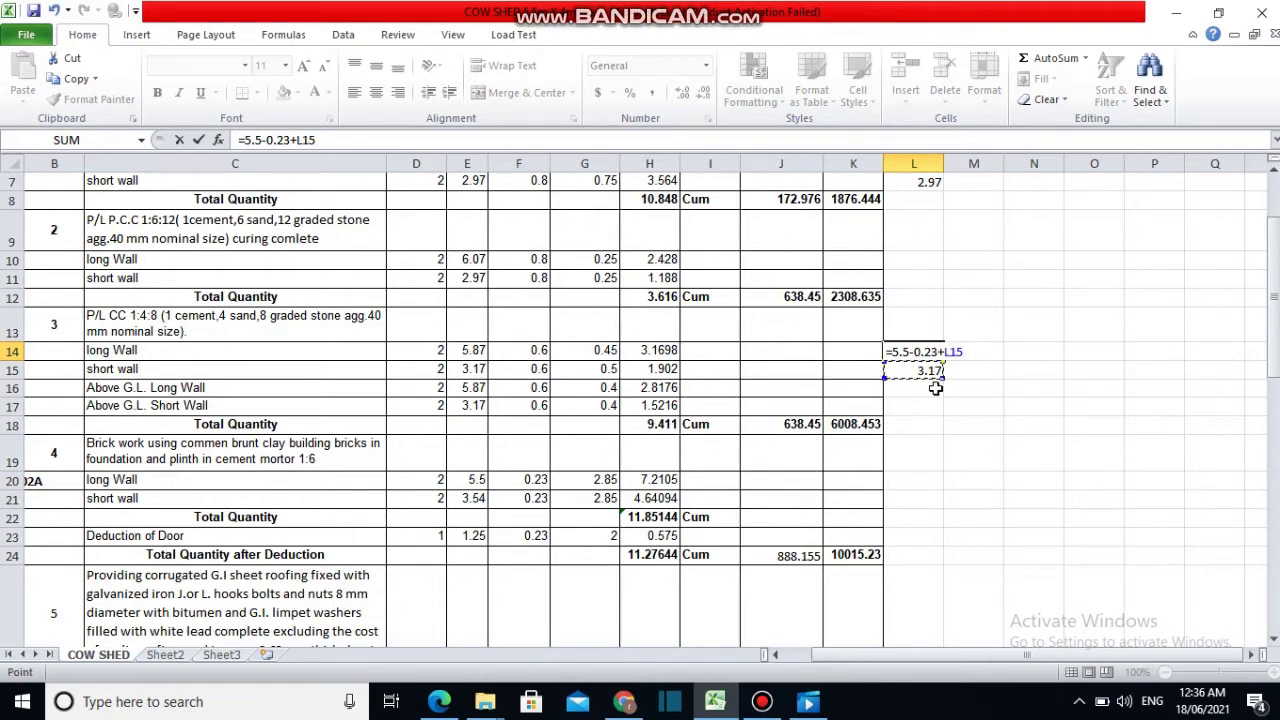
key("Escape")
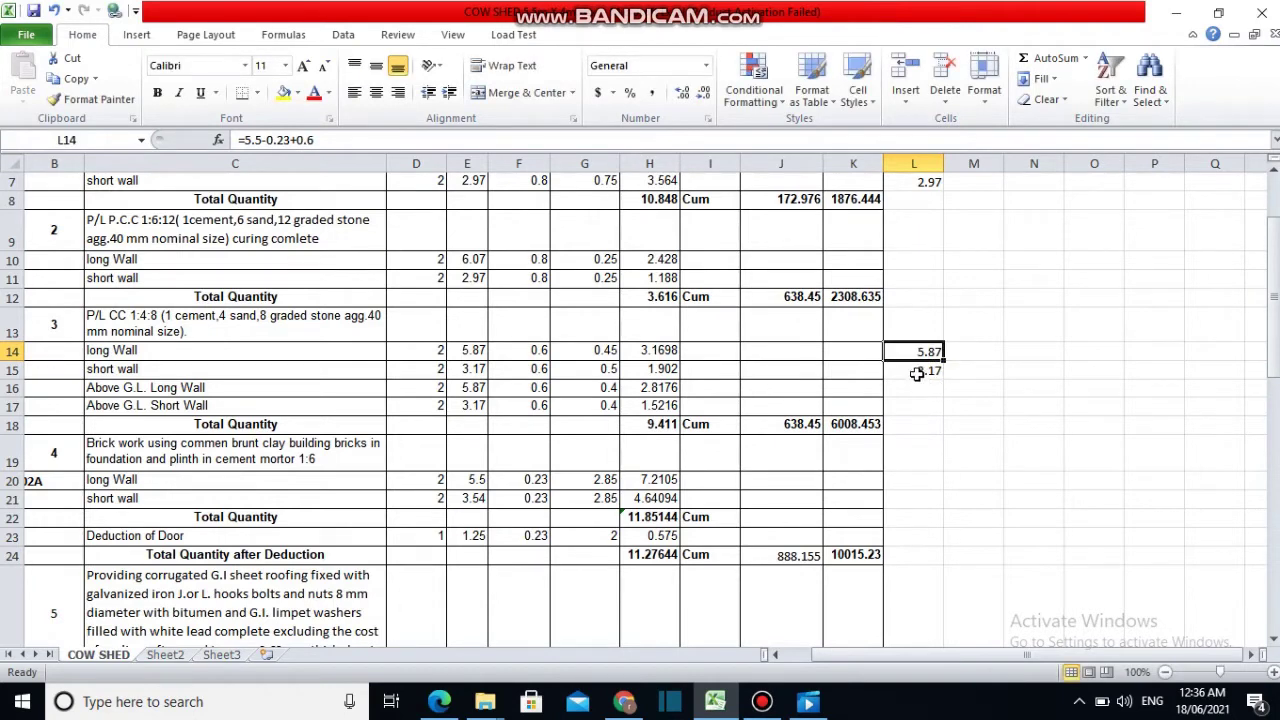
Try replacing 0.23-0.6 in L15 with a D15 reference, cancel, and open G15 for editing
double_click(922, 375)
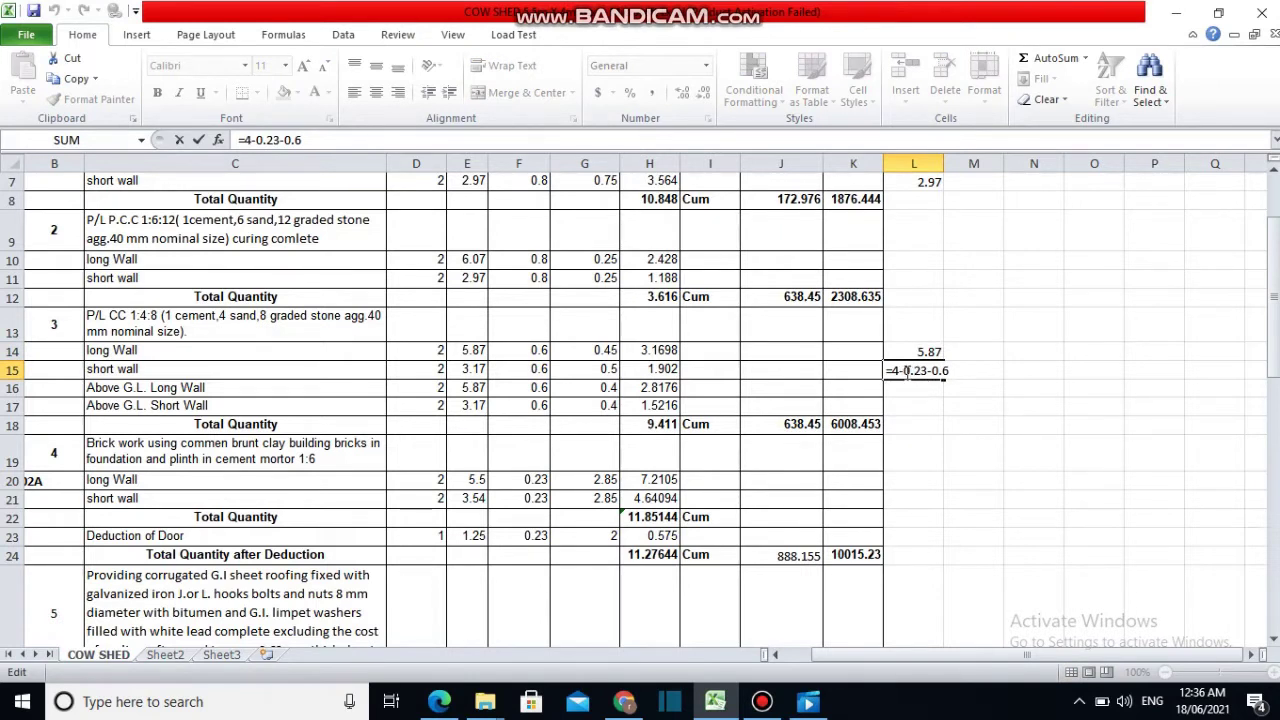
left_click_drag(903, 372, 963, 378)
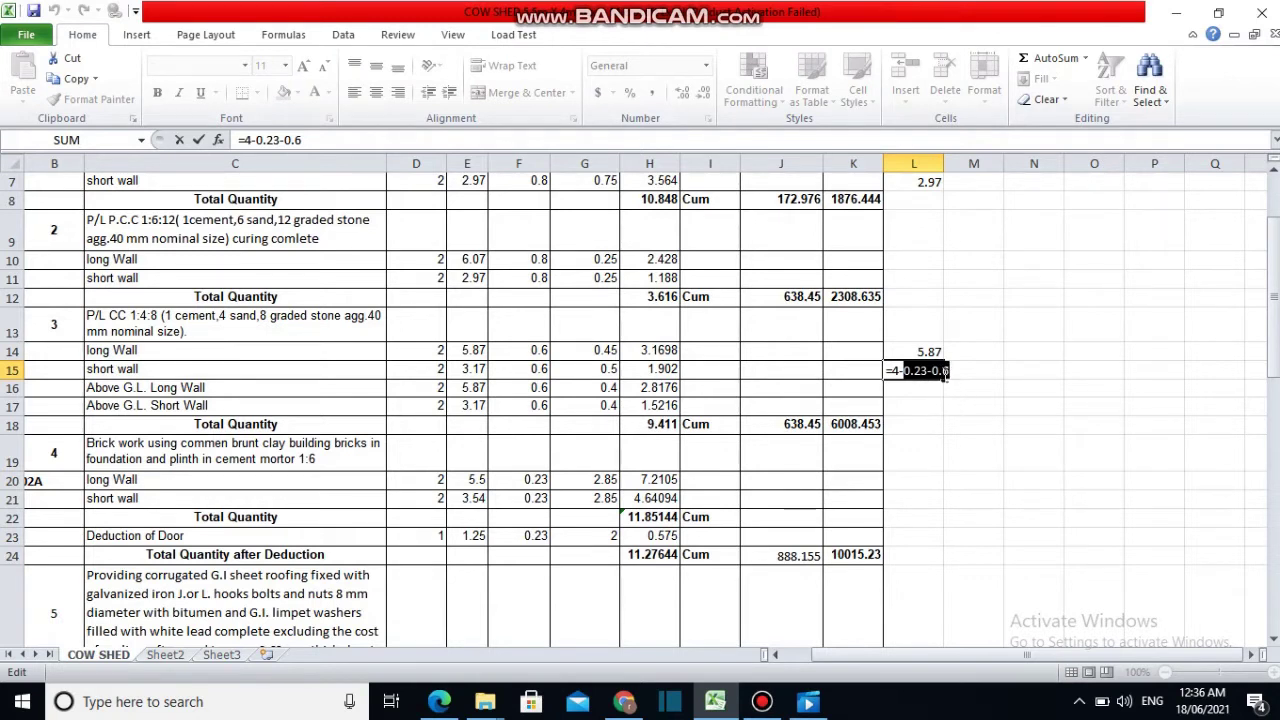
left_click(944, 376)
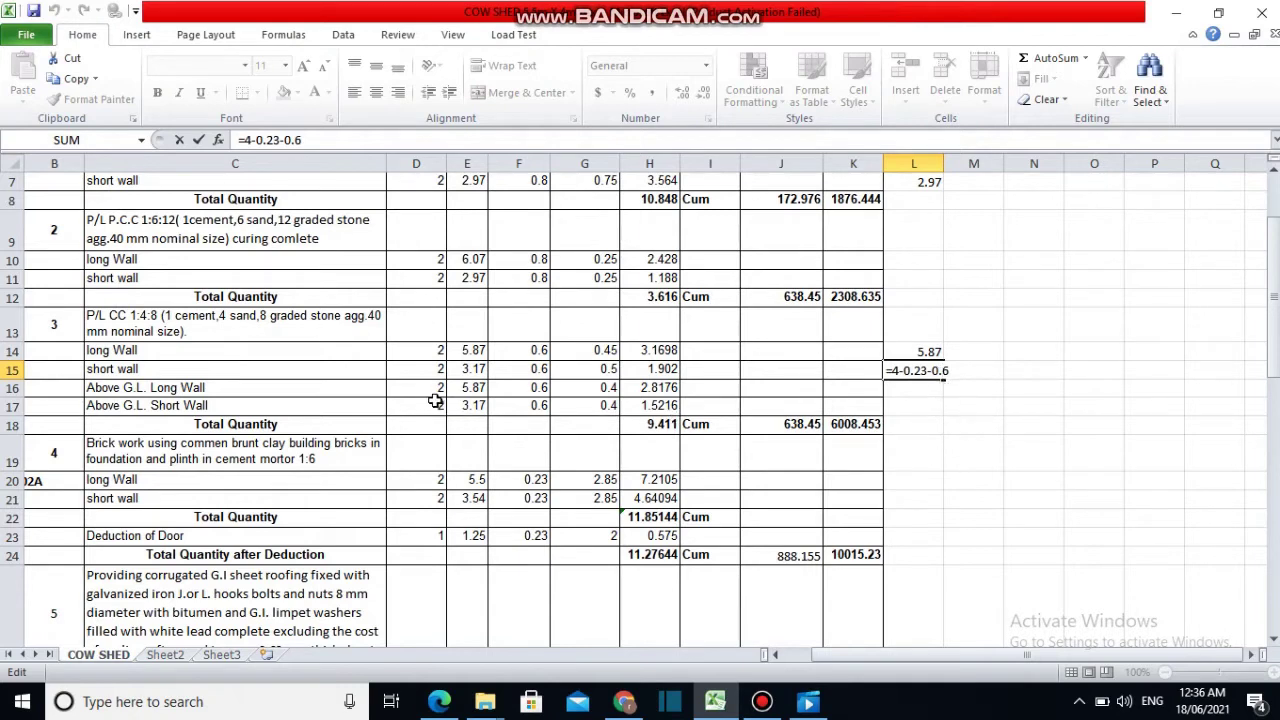
left_click(429, 371)
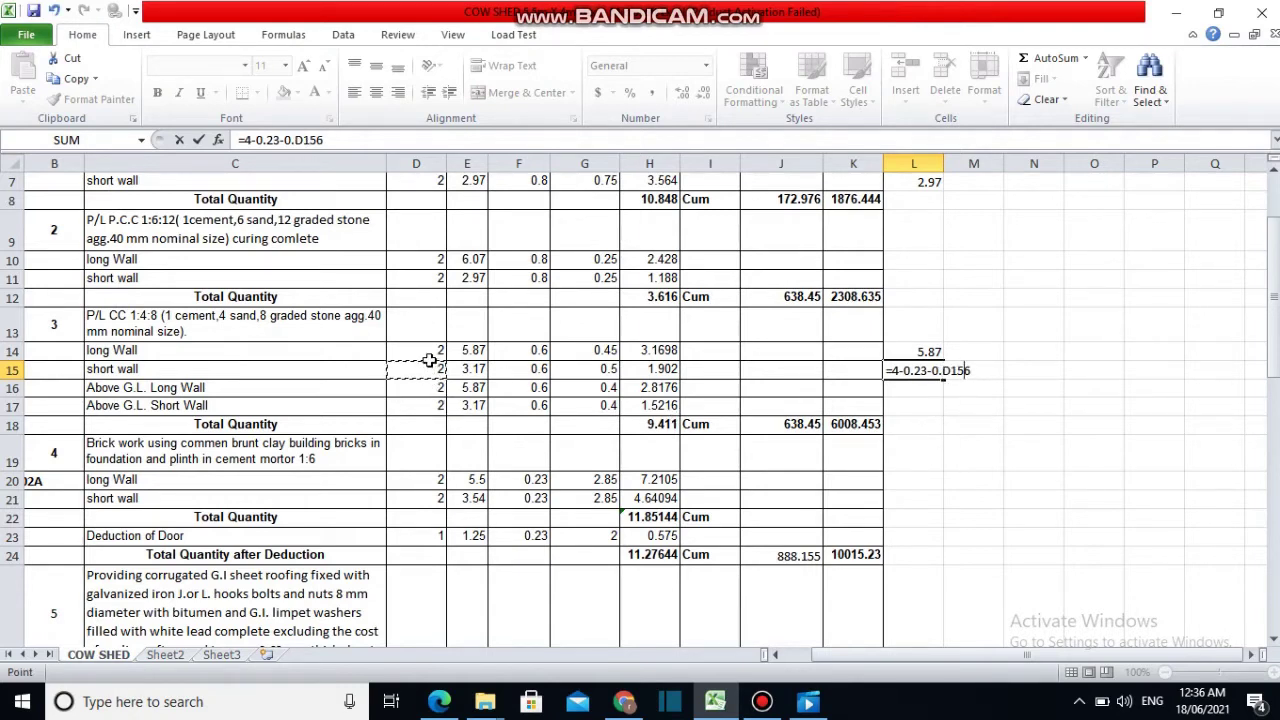
key("Escape")
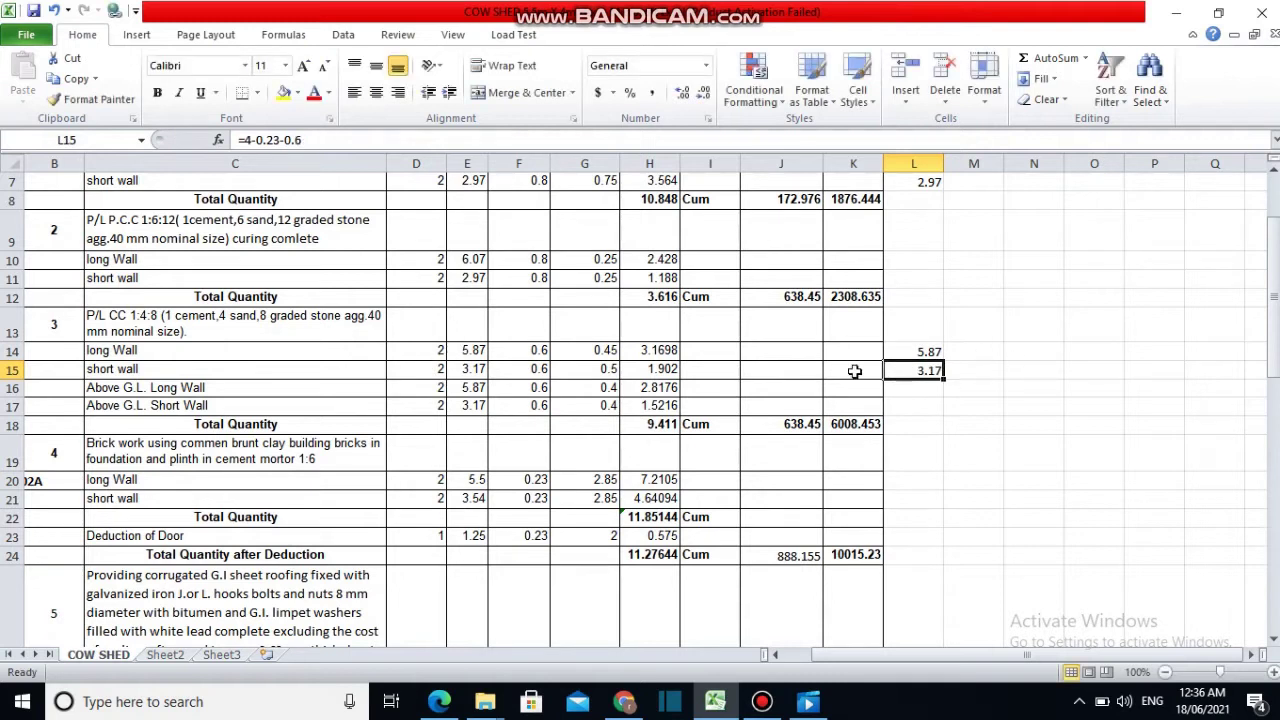
left_click(608, 371)
double_click(608, 371)
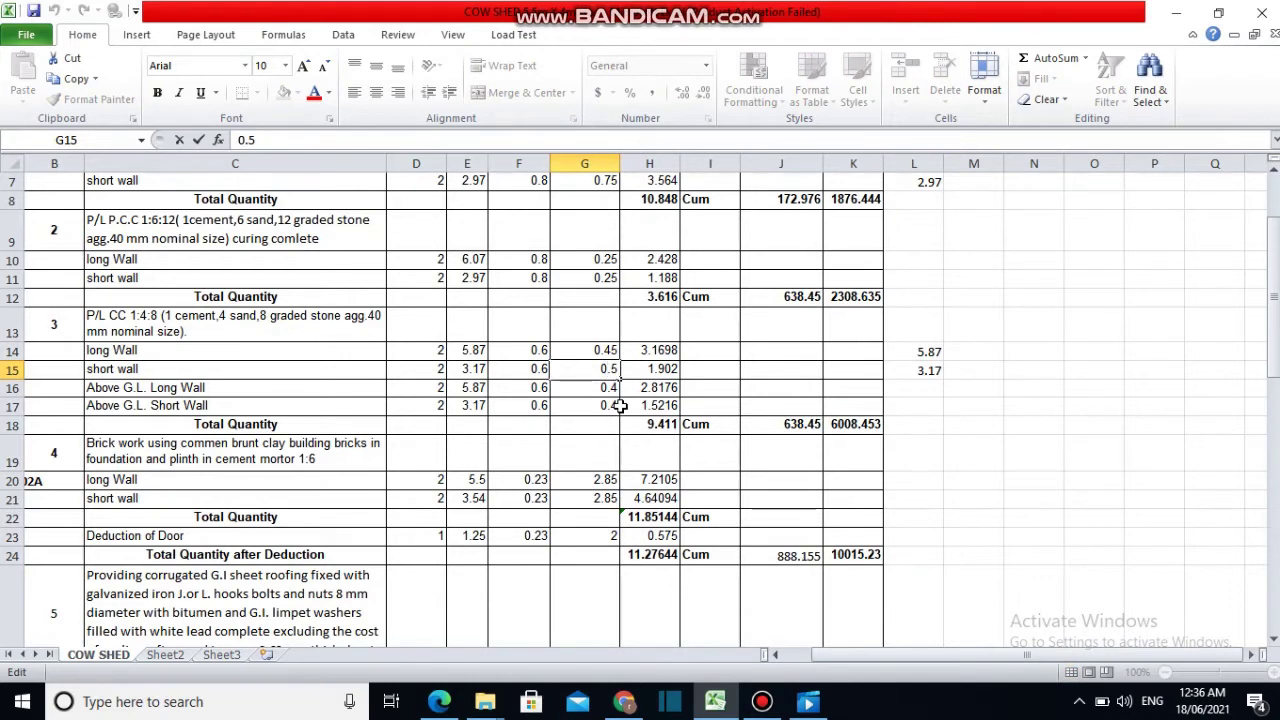
Set the short wall P/L CC depth in G15 to 0.45 (1.7118), then bring up the drawing PDF
key("BackSpace")
type("4")
type("5")
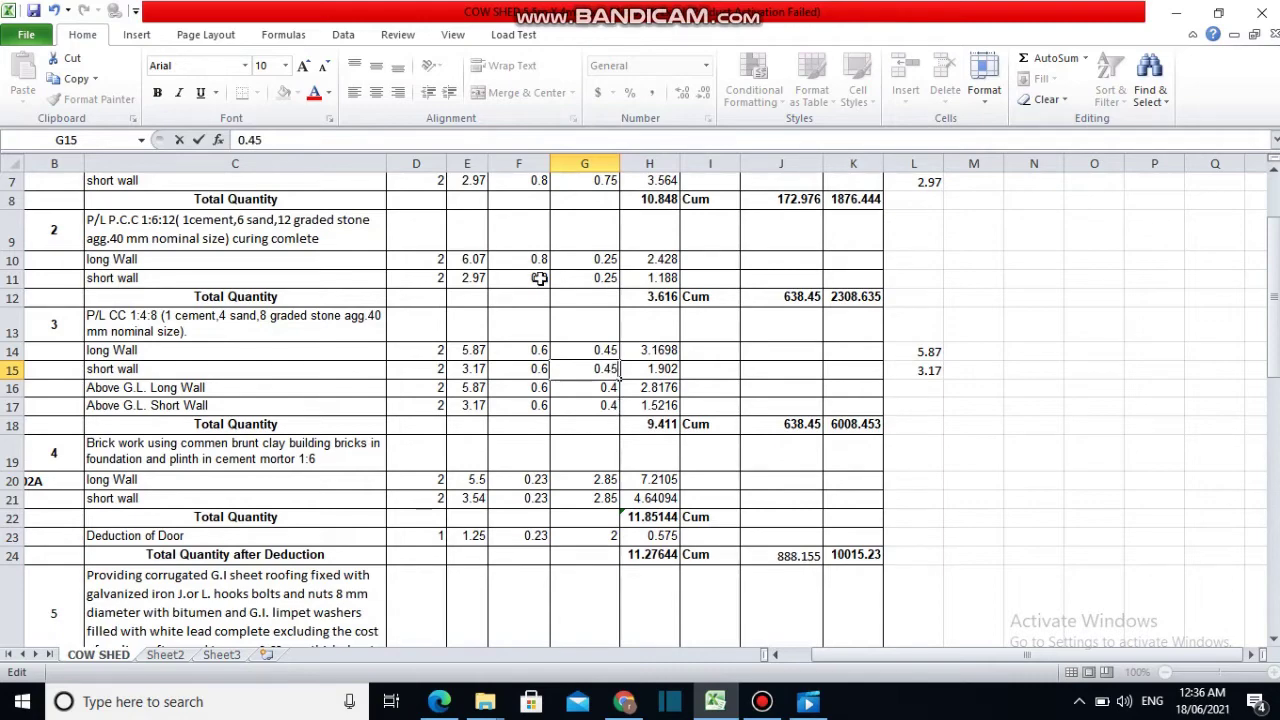
left_click(601, 413)
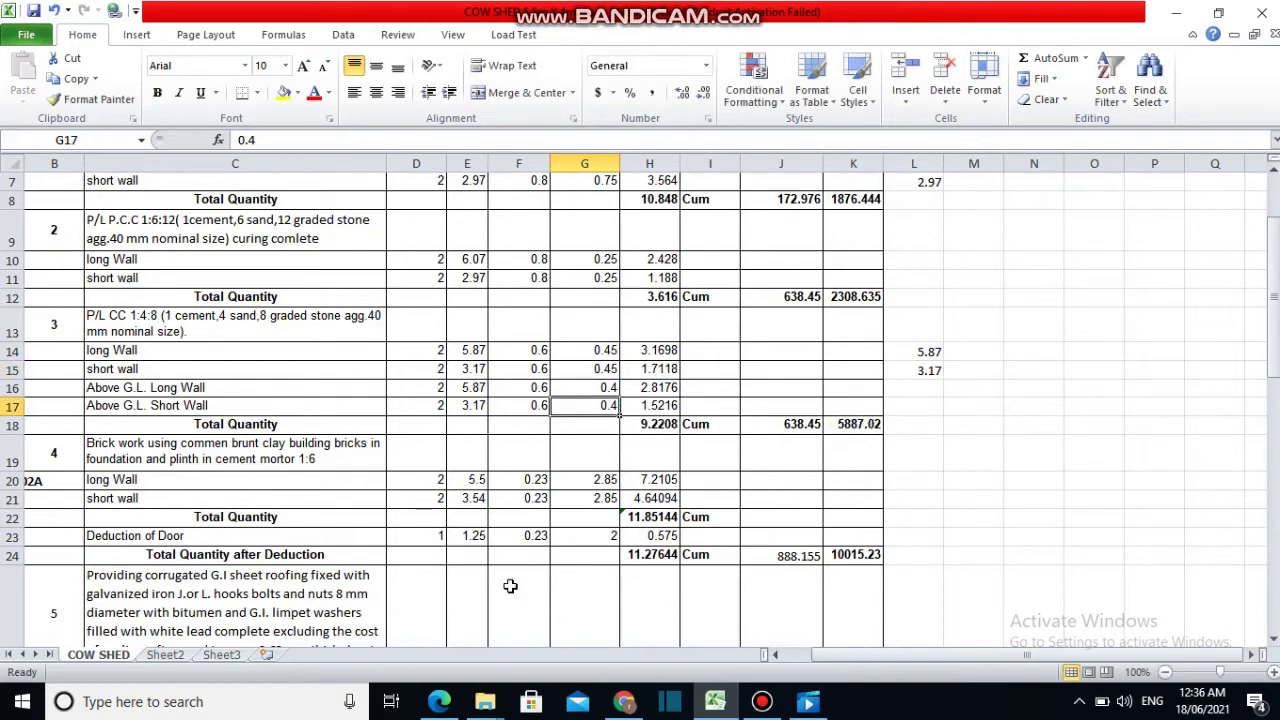
left_click(439, 701)
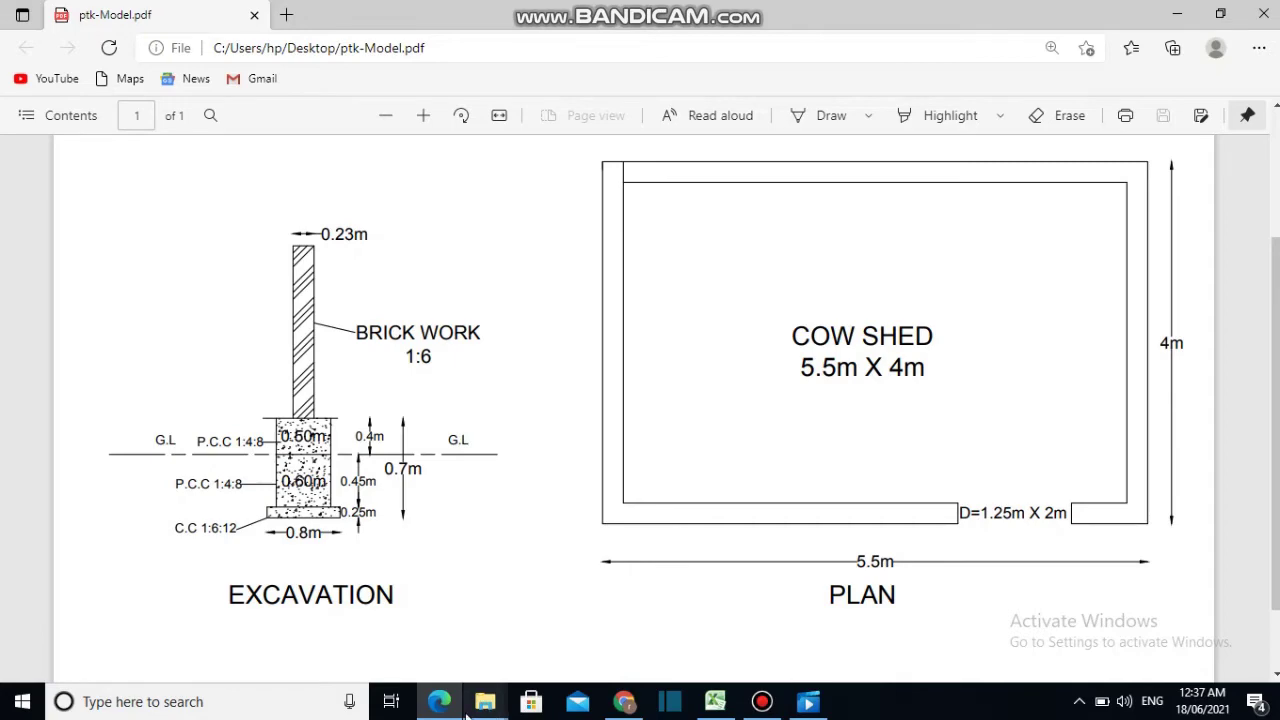
Compare the Above G.L. long wall row with the drawing, then return to the estimate sheet
key("alt+Tab")
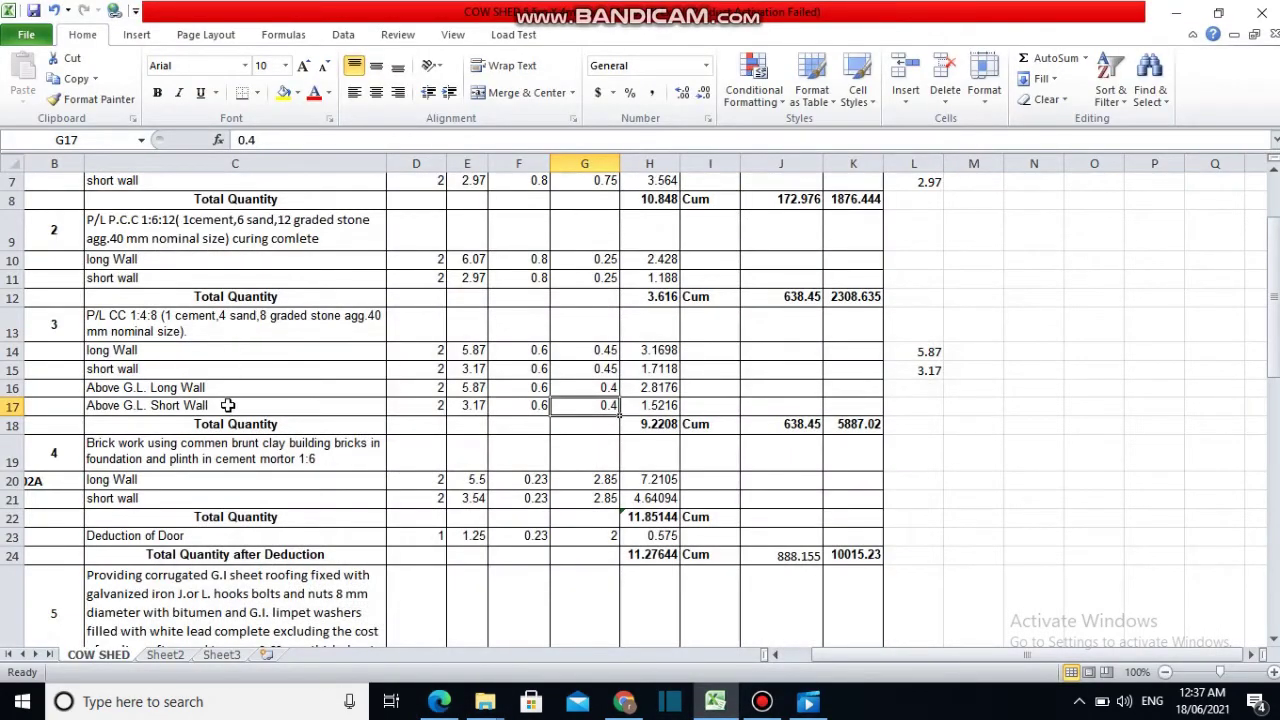
scroll(220, 395, "down", 1)
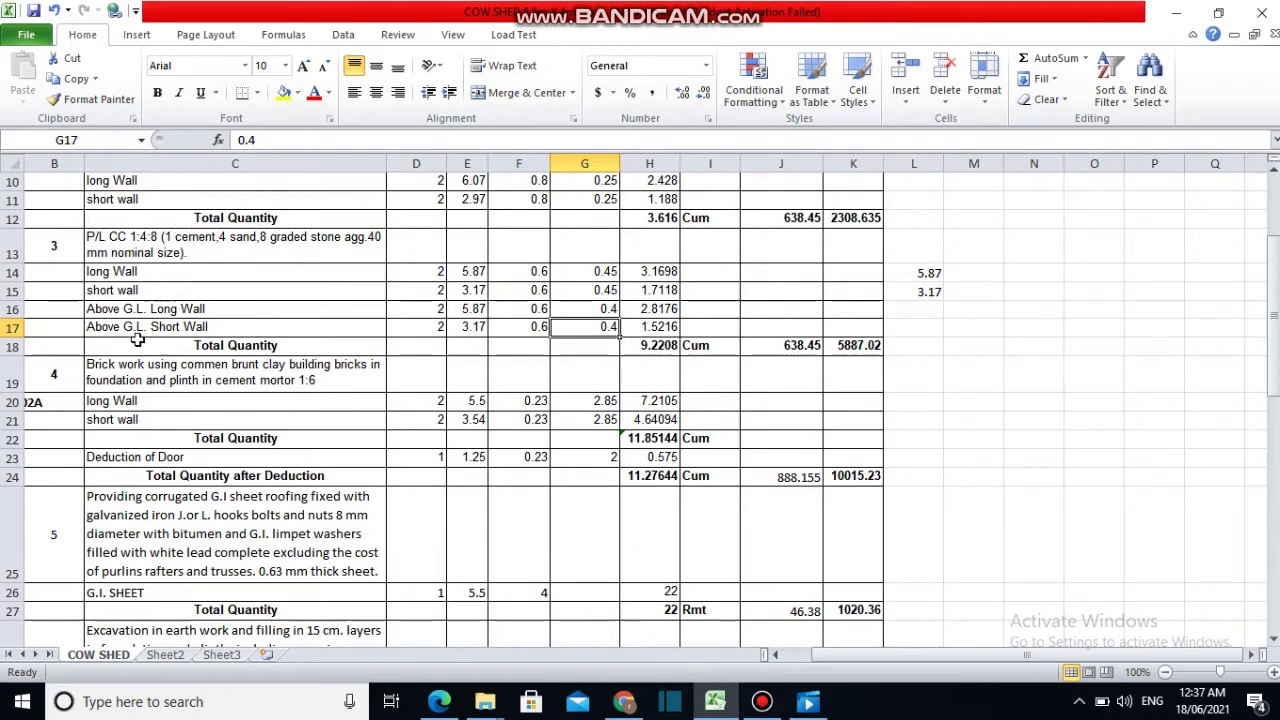
left_click(107, 312)
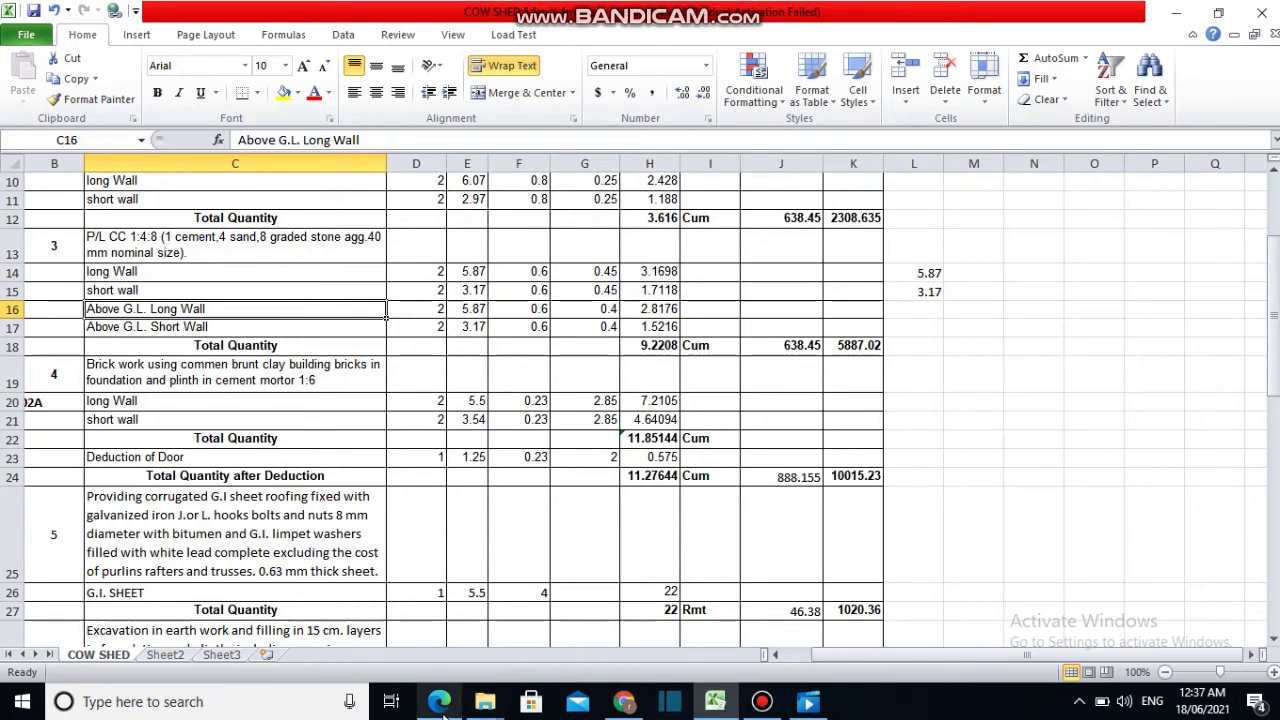
left_click(439, 701)
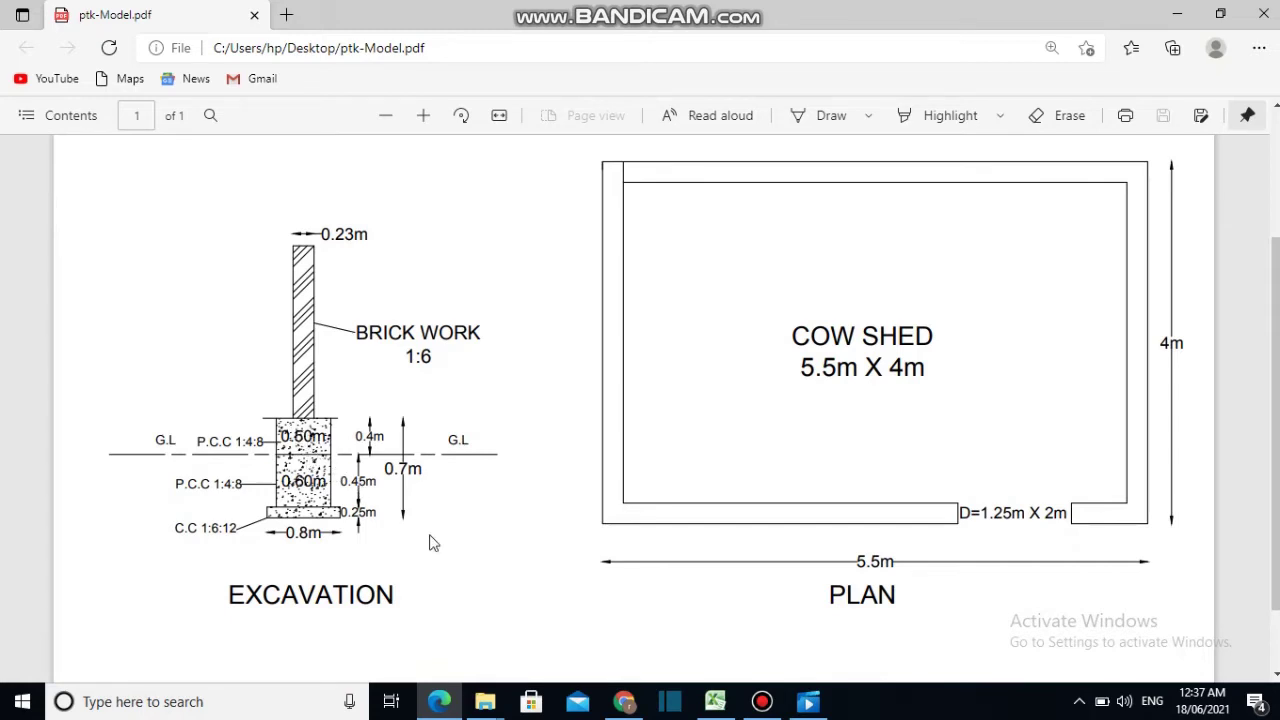
left_click(449, 706)
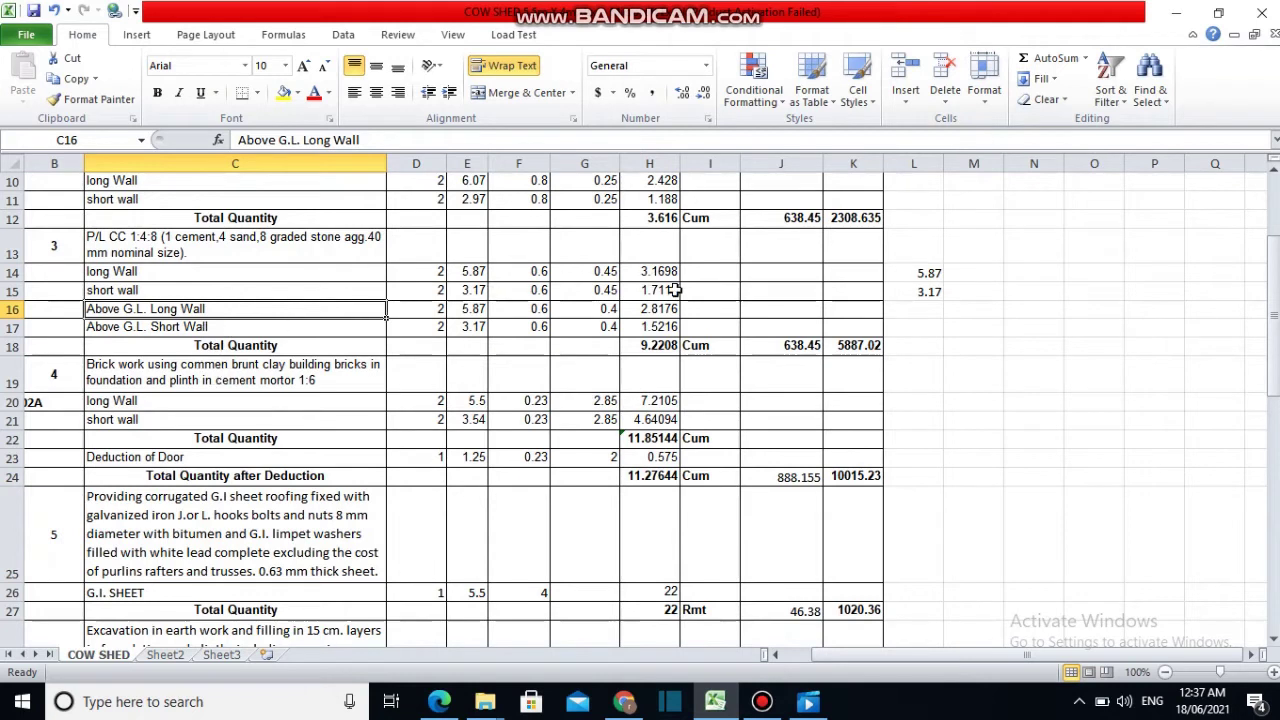
Enter the check formula =5.5-.23+.5 in L16, giving 5.77
left_click(919, 309)
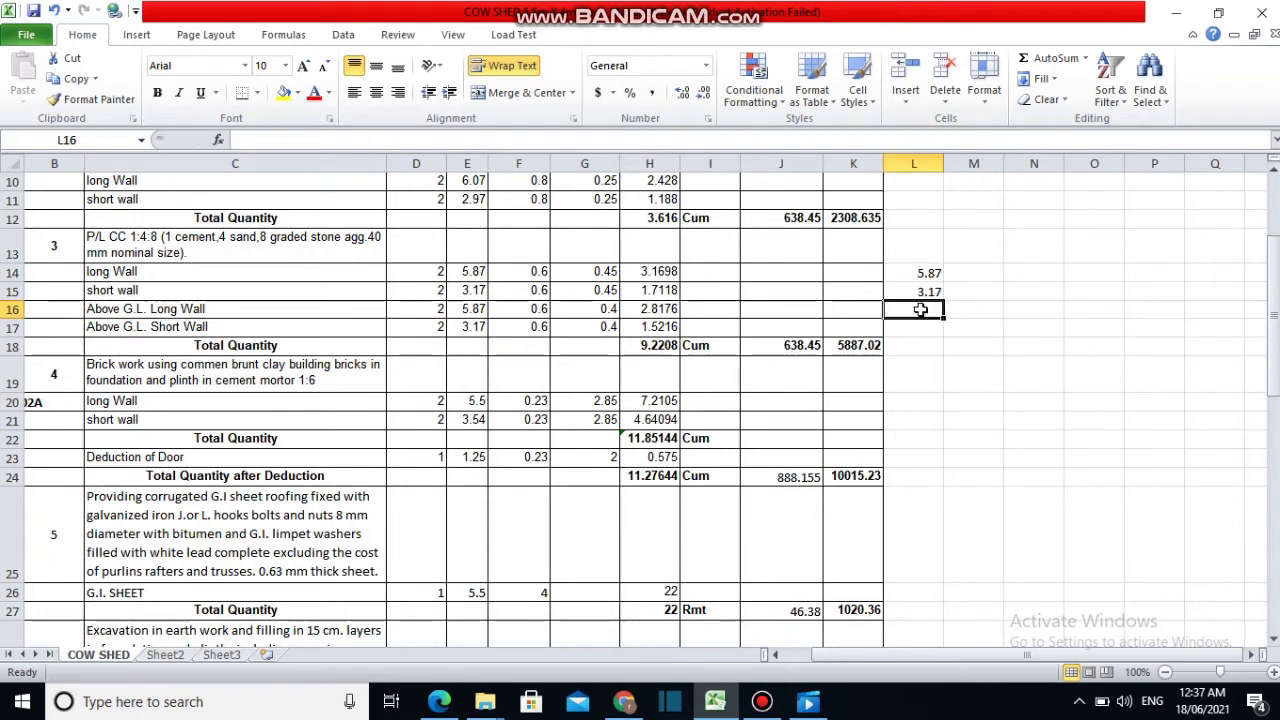
key("ctrl+z")
type("=")
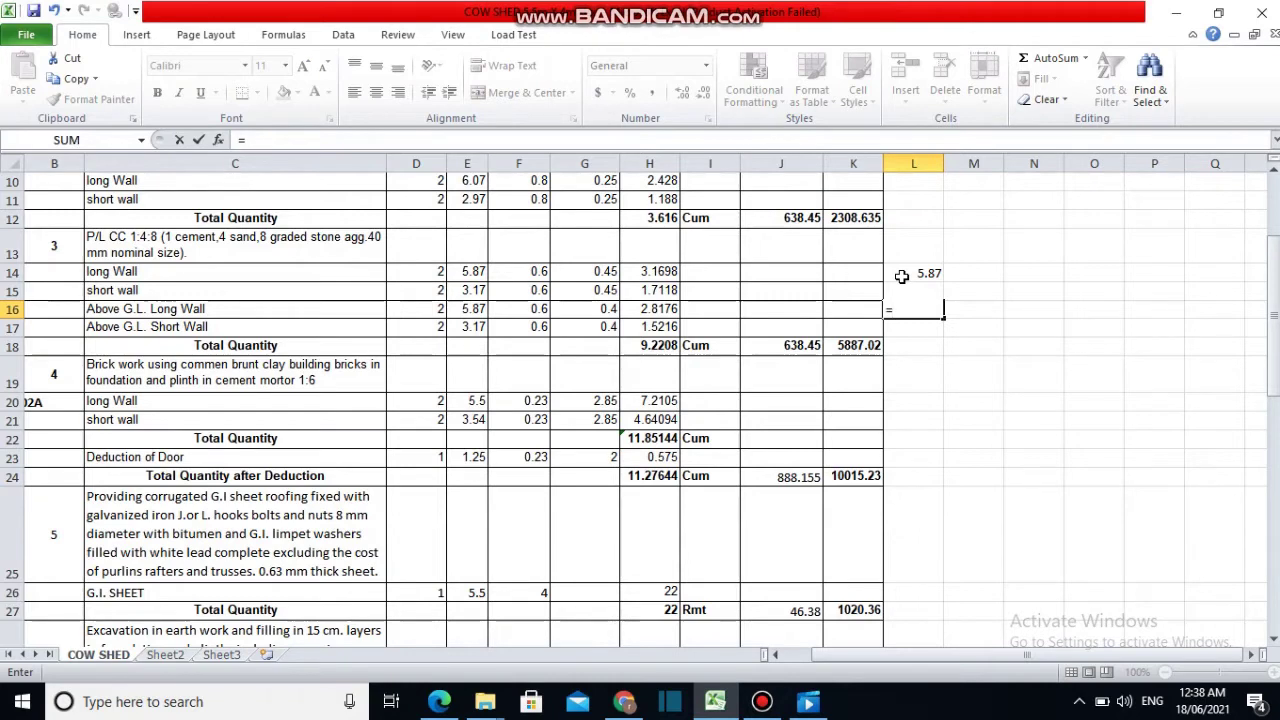
type("5")
key("BackSpace")
type("5.5-.23+.5")
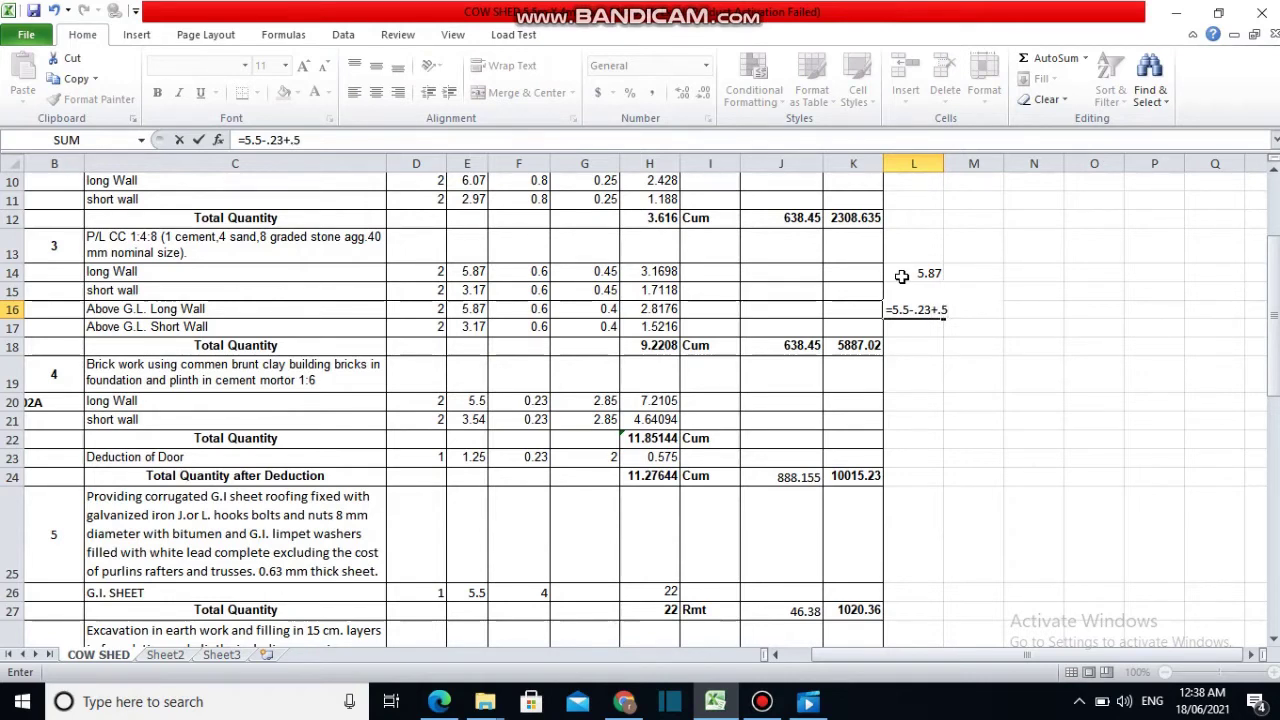
key("Return")
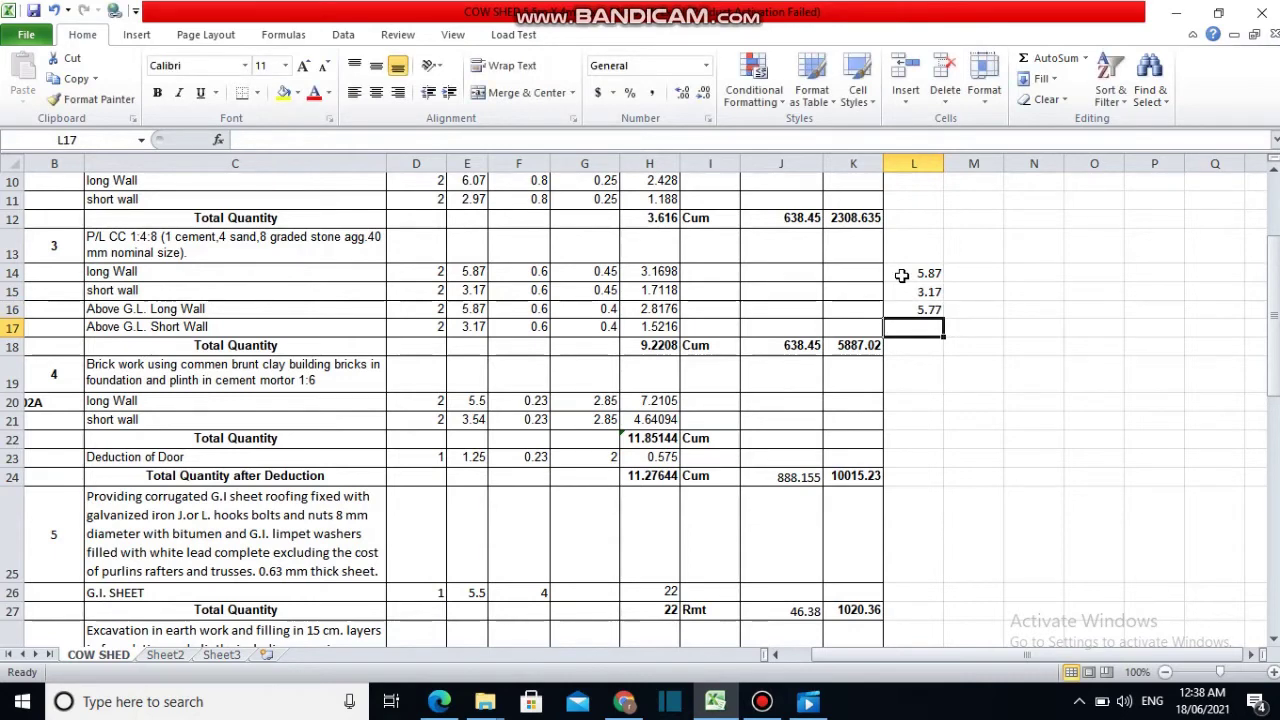
Correct the above-G.L. long wall length in E16 from 5.87 to 5.77
double_click(481, 308)
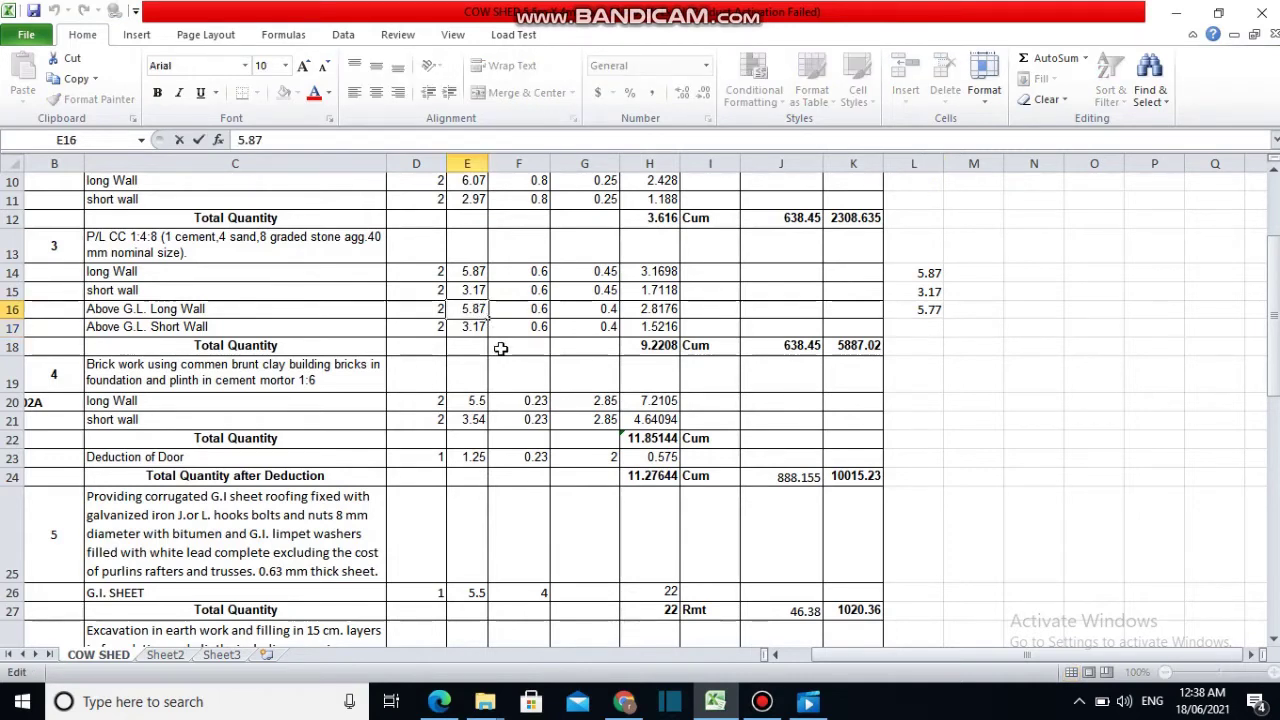
key("BackSpace")
type("7")
left_click(480, 327)
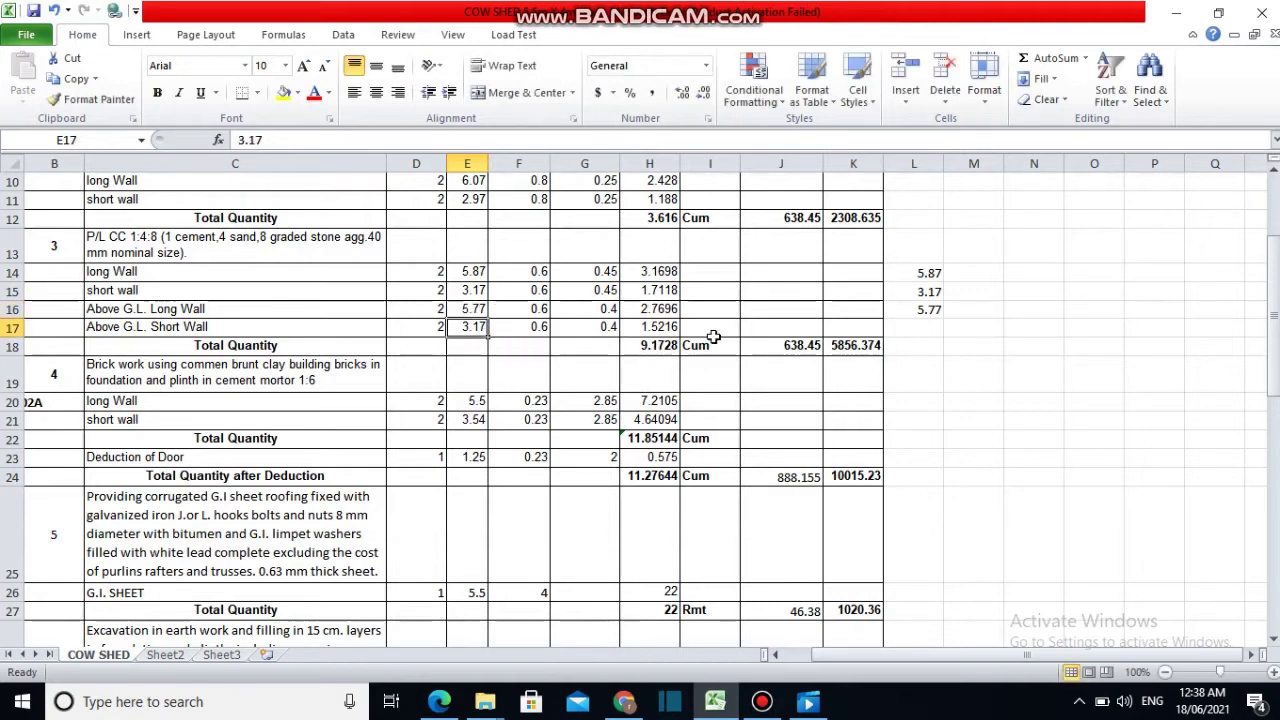
left_click(925, 327)
type("4-.23")
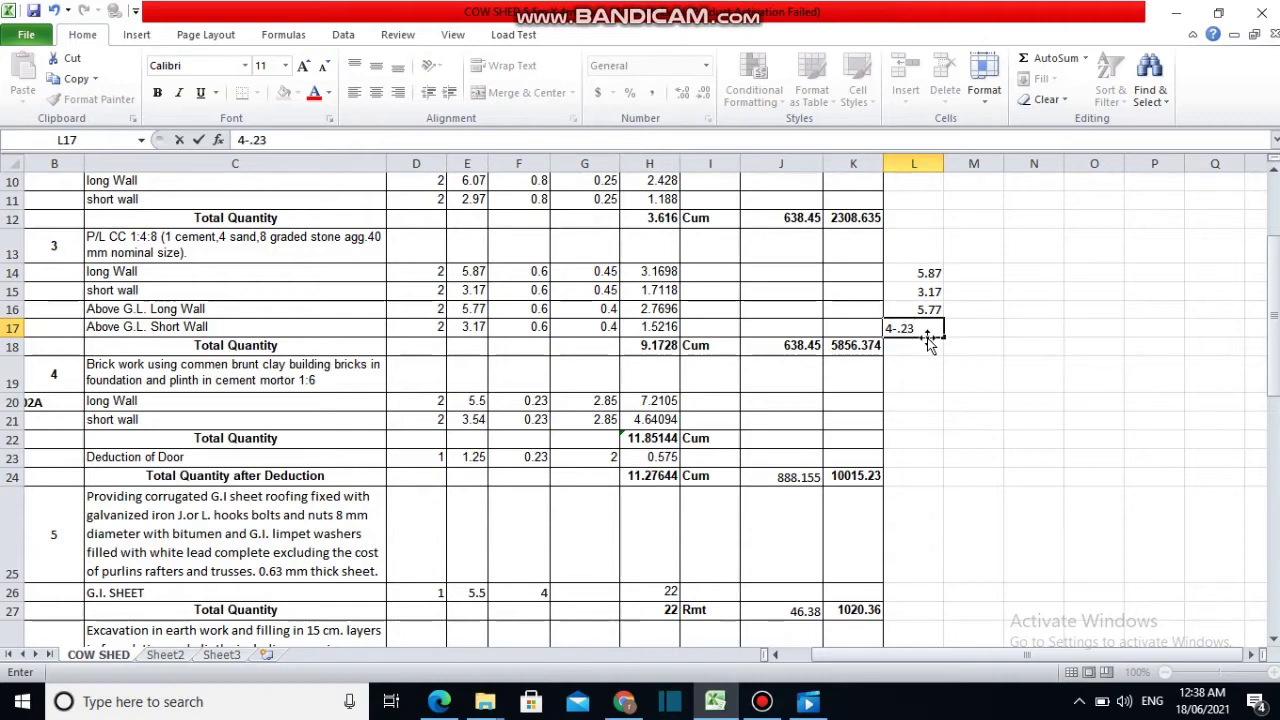
Make L17 the check formula =4-.23-.5, giving 3.27
type("-.5")
key("Return")
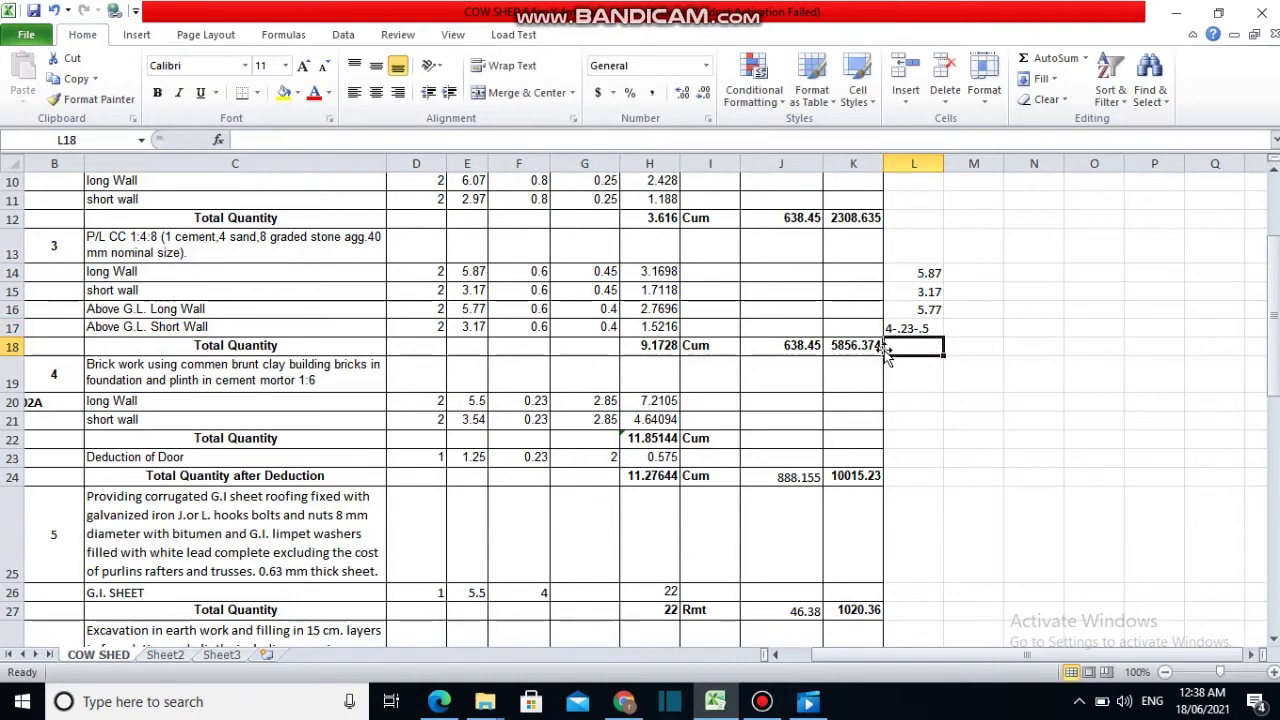
left_click(893, 329)
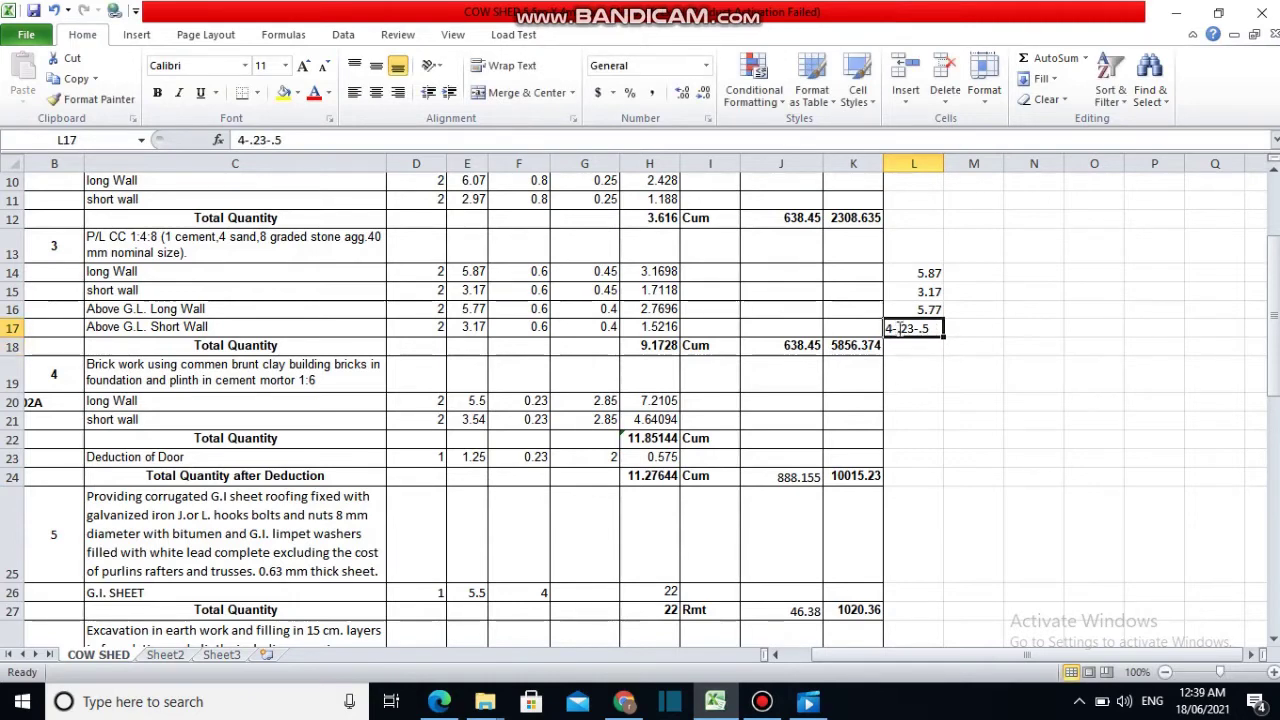
double_click(899, 328)
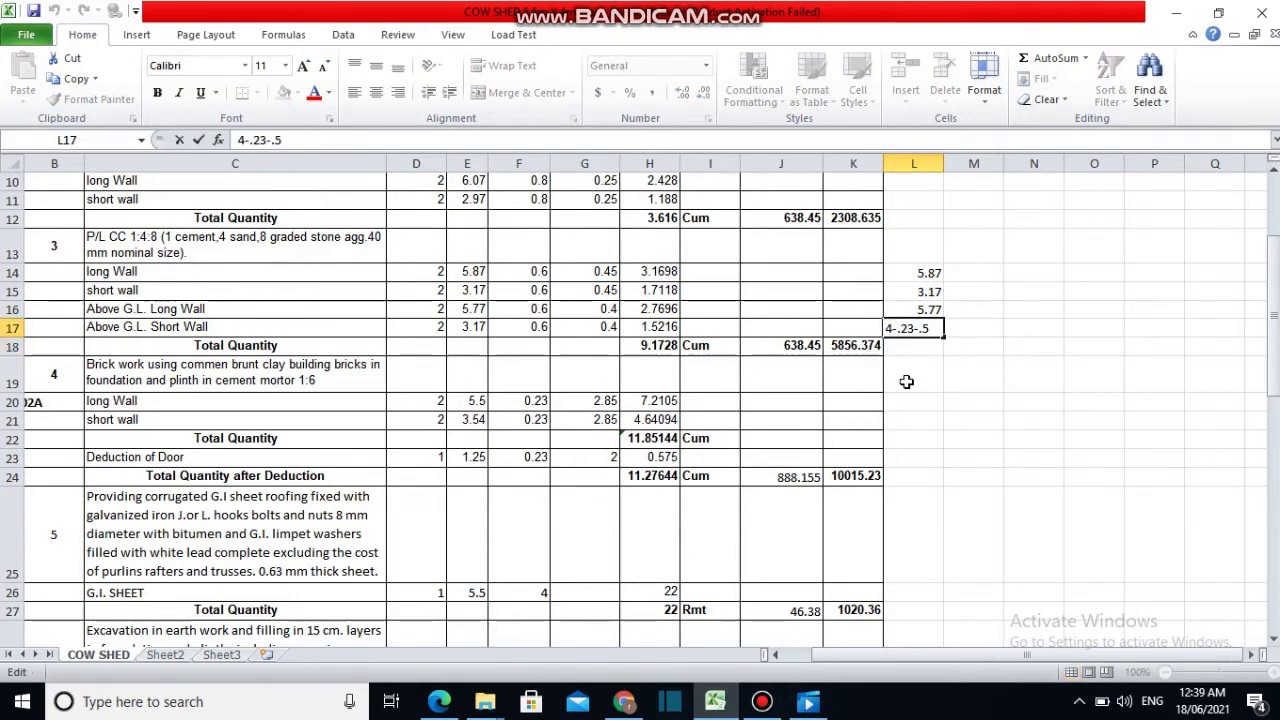
key("Home")
type("=")
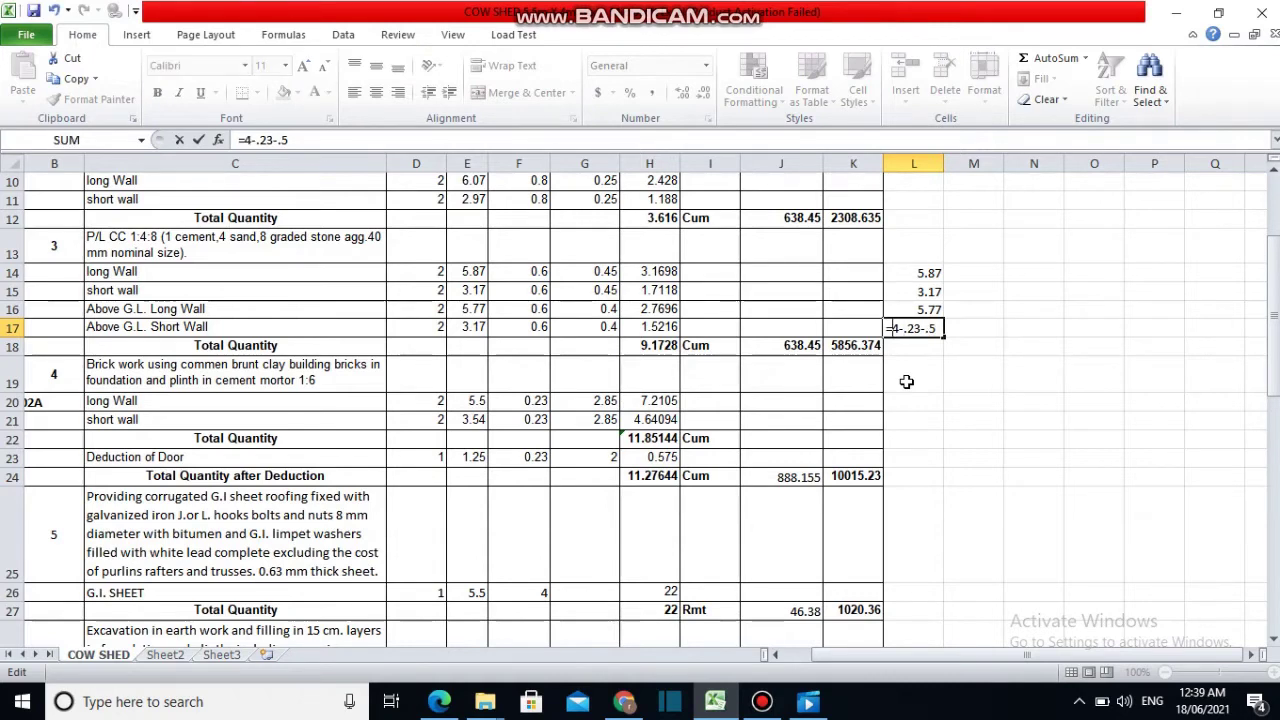
key("Return")
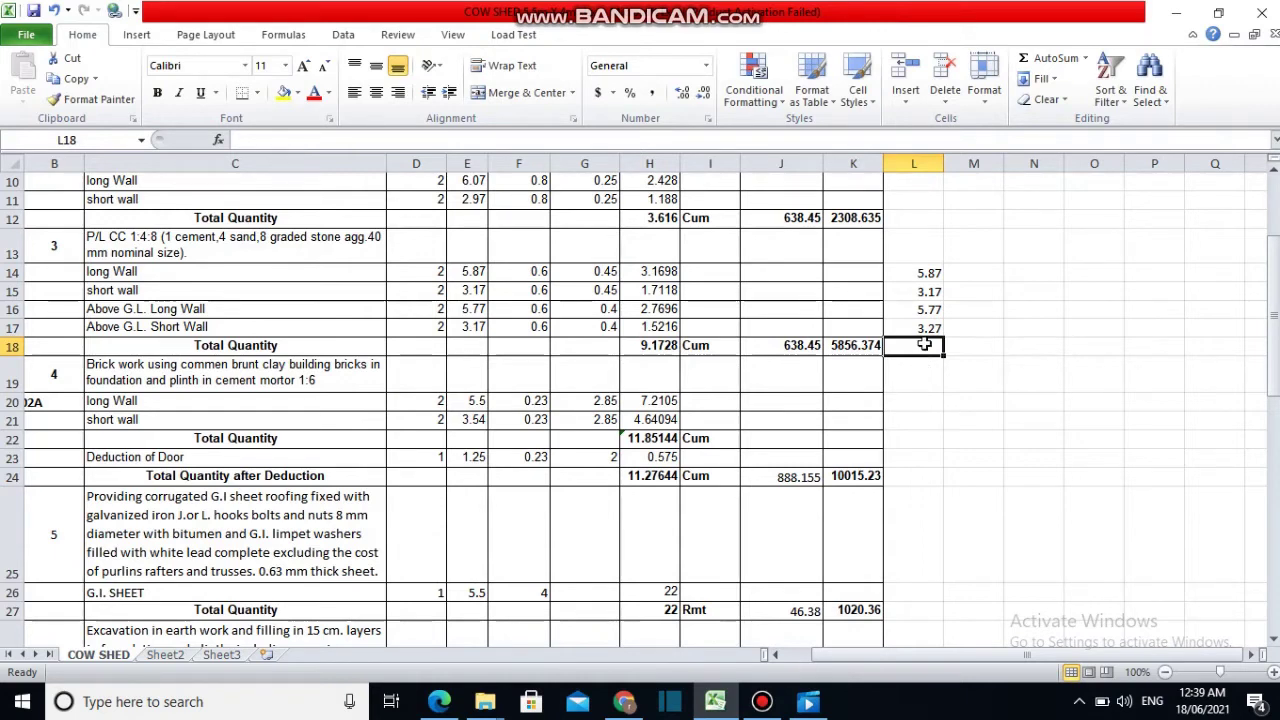
Correct the above-G.L. short wall length in E17 from 3.17 to 3.27
left_click(480, 326)
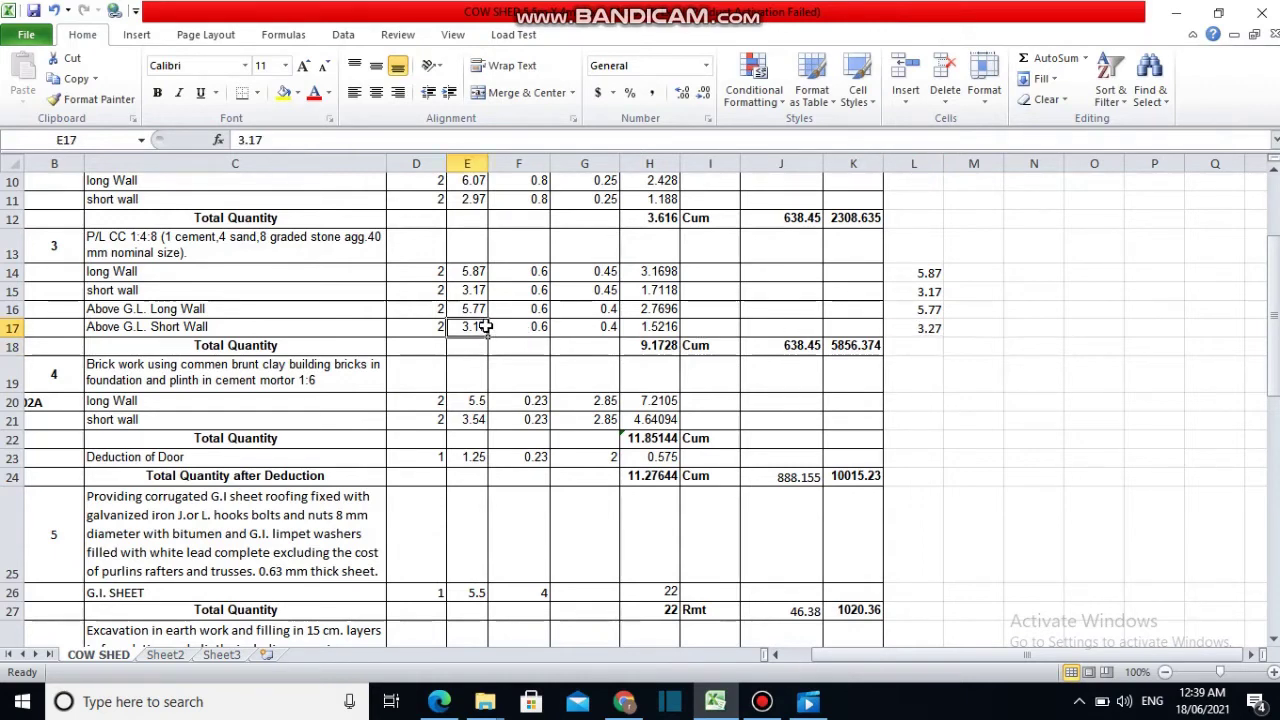
key("Right")
key("Right")
key("Right")
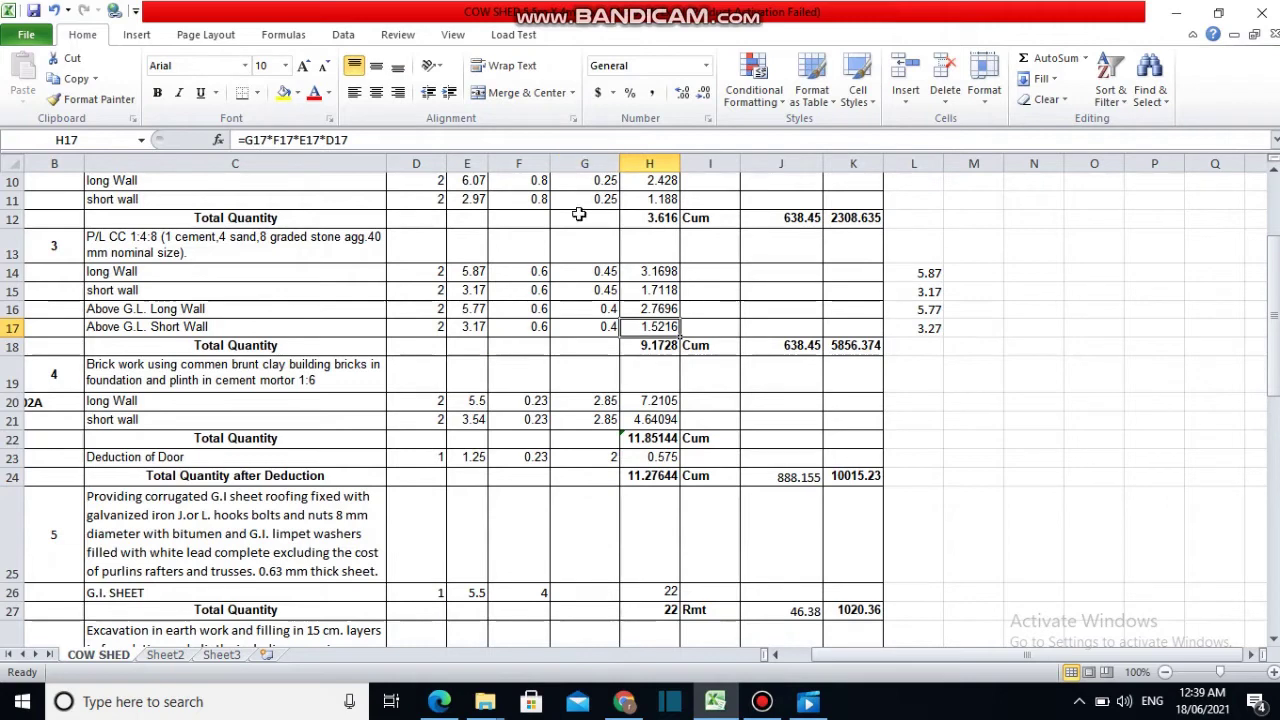
double_click(479, 330)
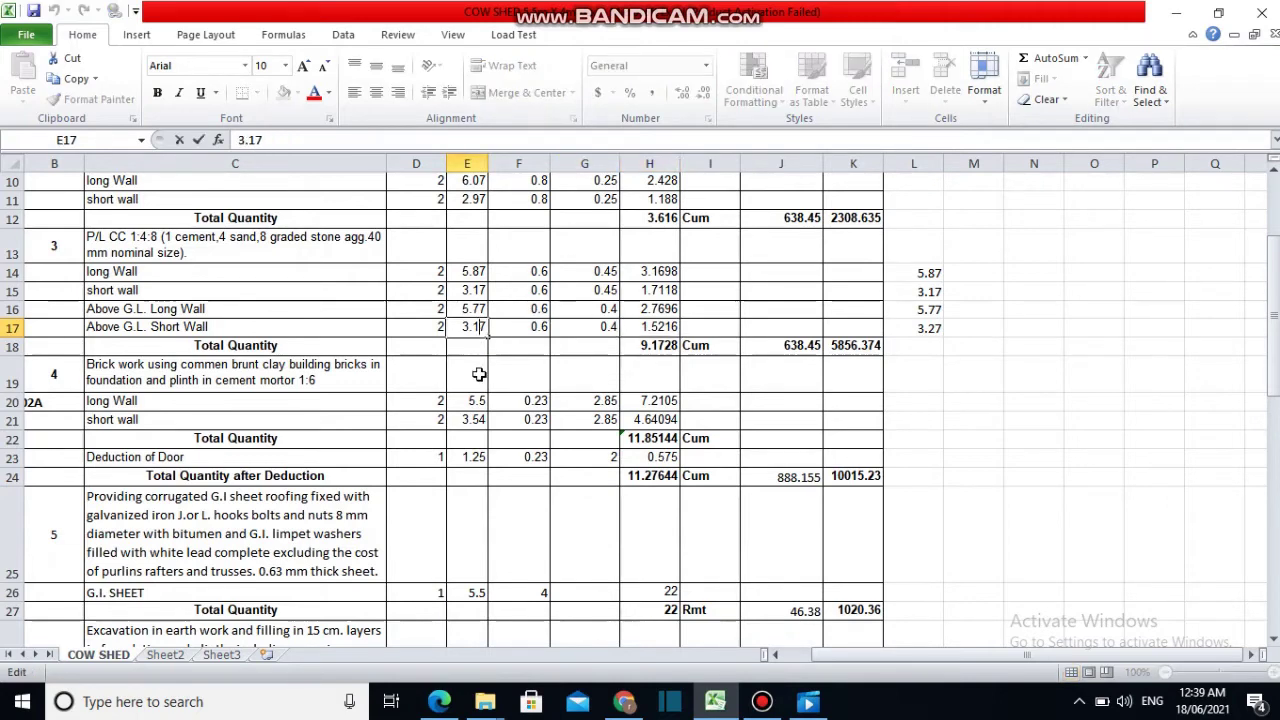
key("BackSpace")
type("2")
left_click(540, 377)
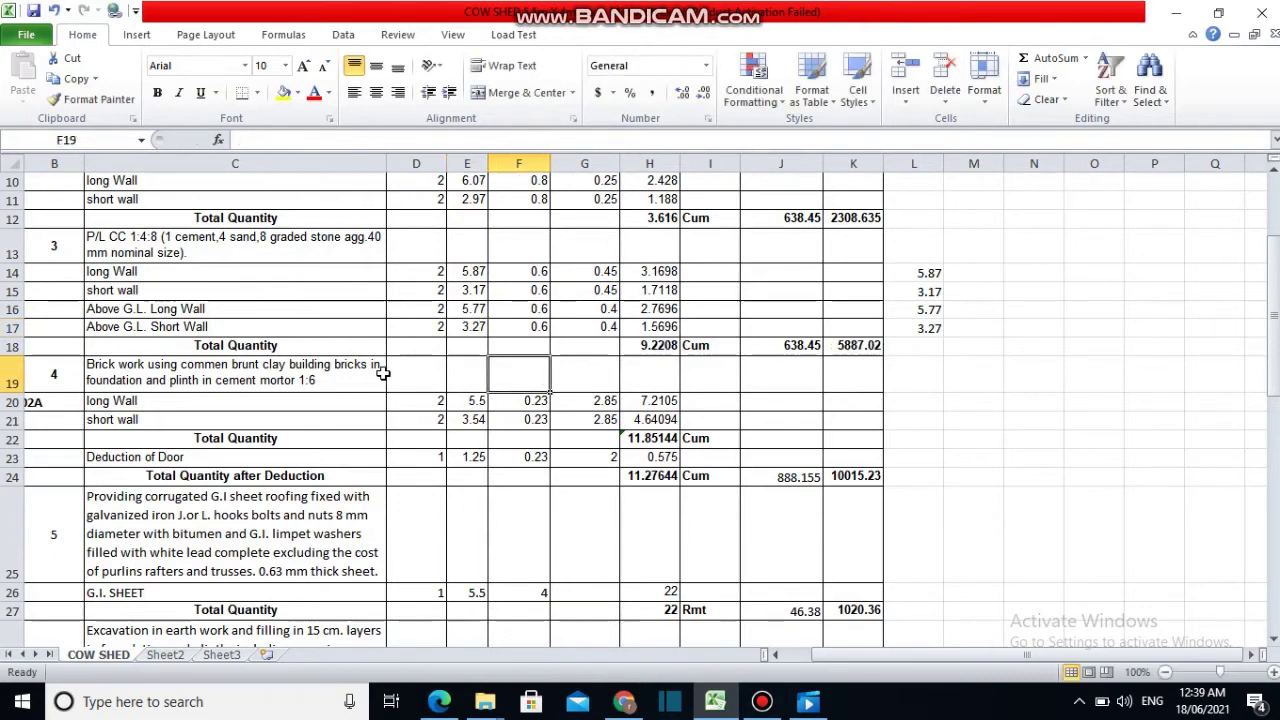
scroll(383, 372, "up", 1)
scroll(383, 370, "up", 2)
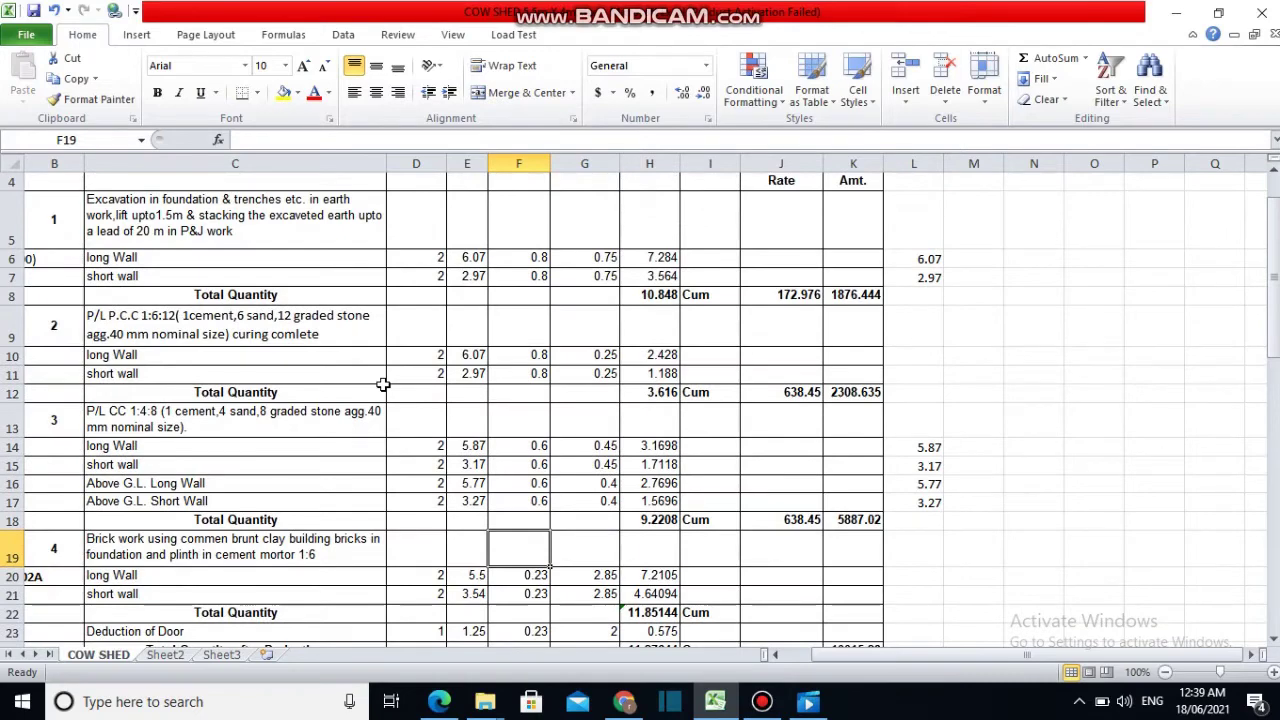
scroll(383, 385, "down", 1)
scroll(383, 393, "down", 1)
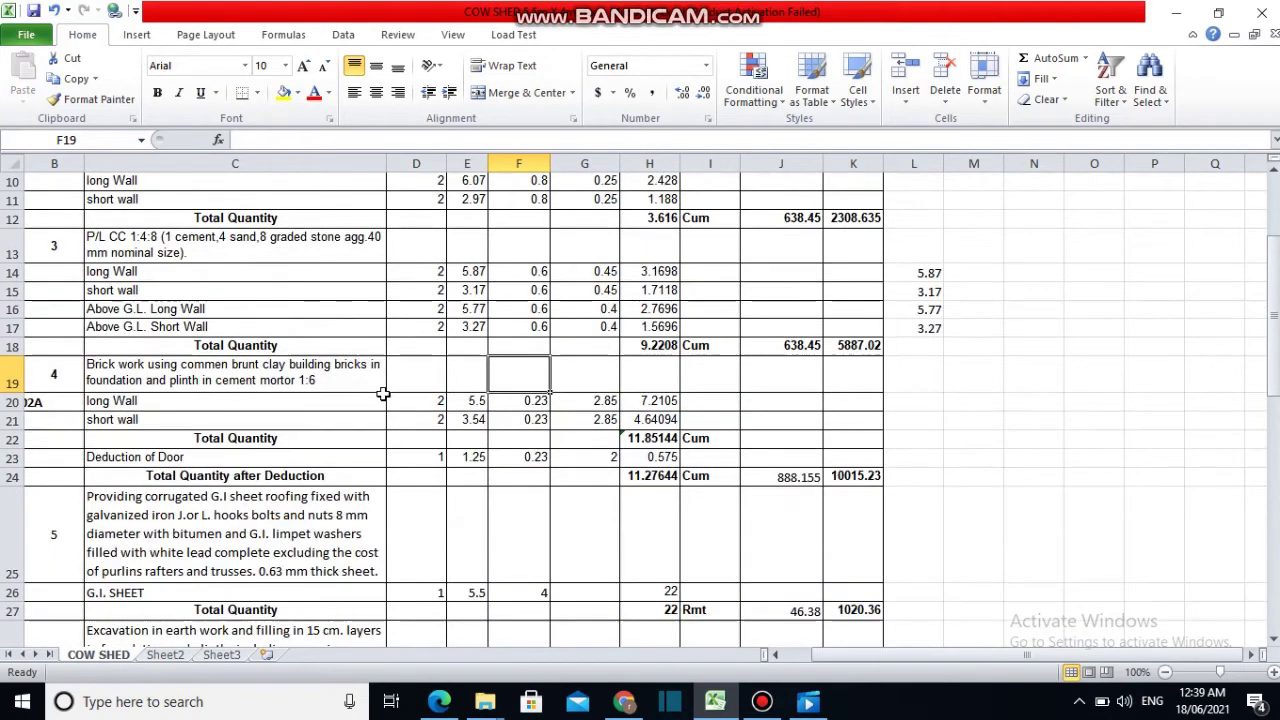
scroll(383, 394, "up", 1)
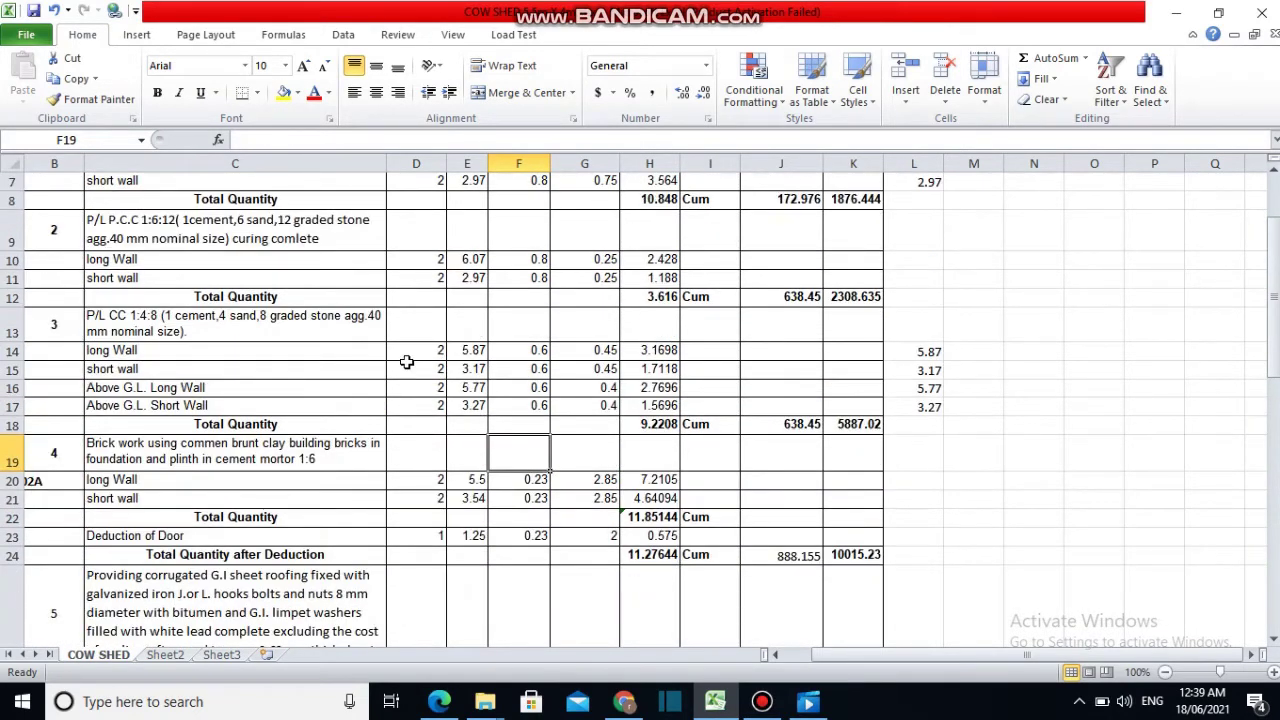
scroll(407, 362, "down", 1)
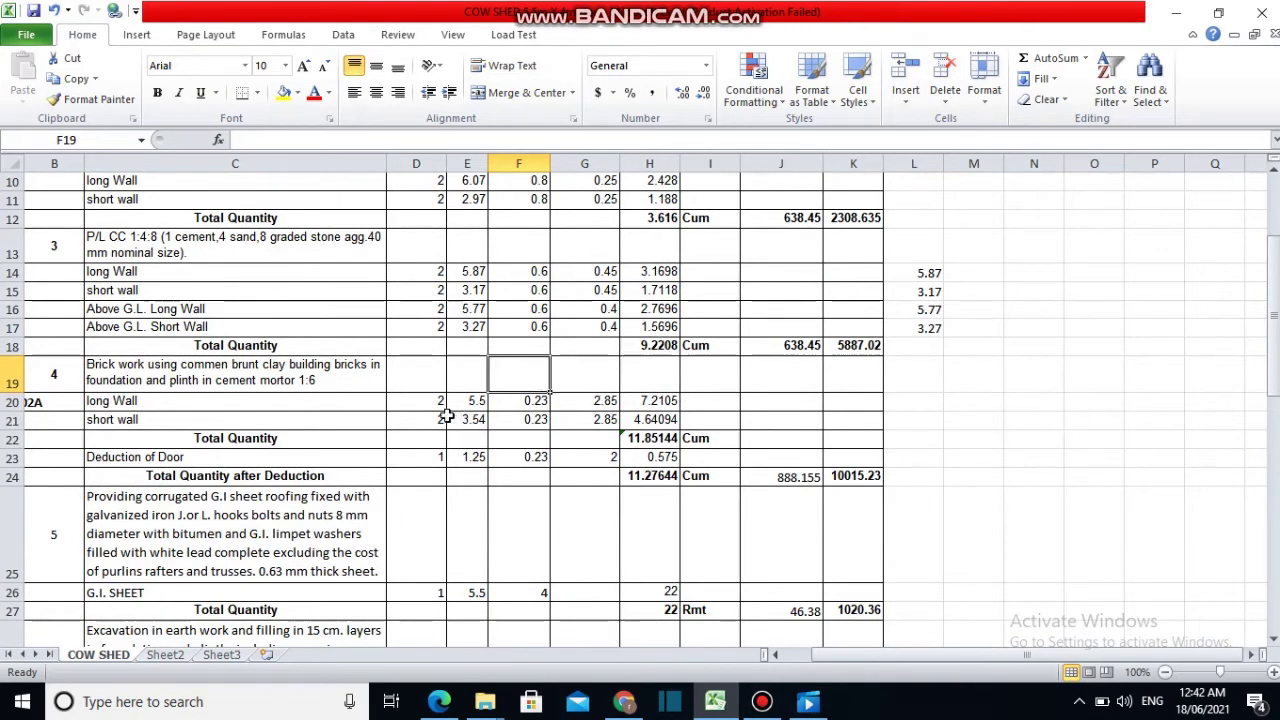
Fix the C19 brick work description to read 'common brunt clay building bricks'
left_click(52, 378)
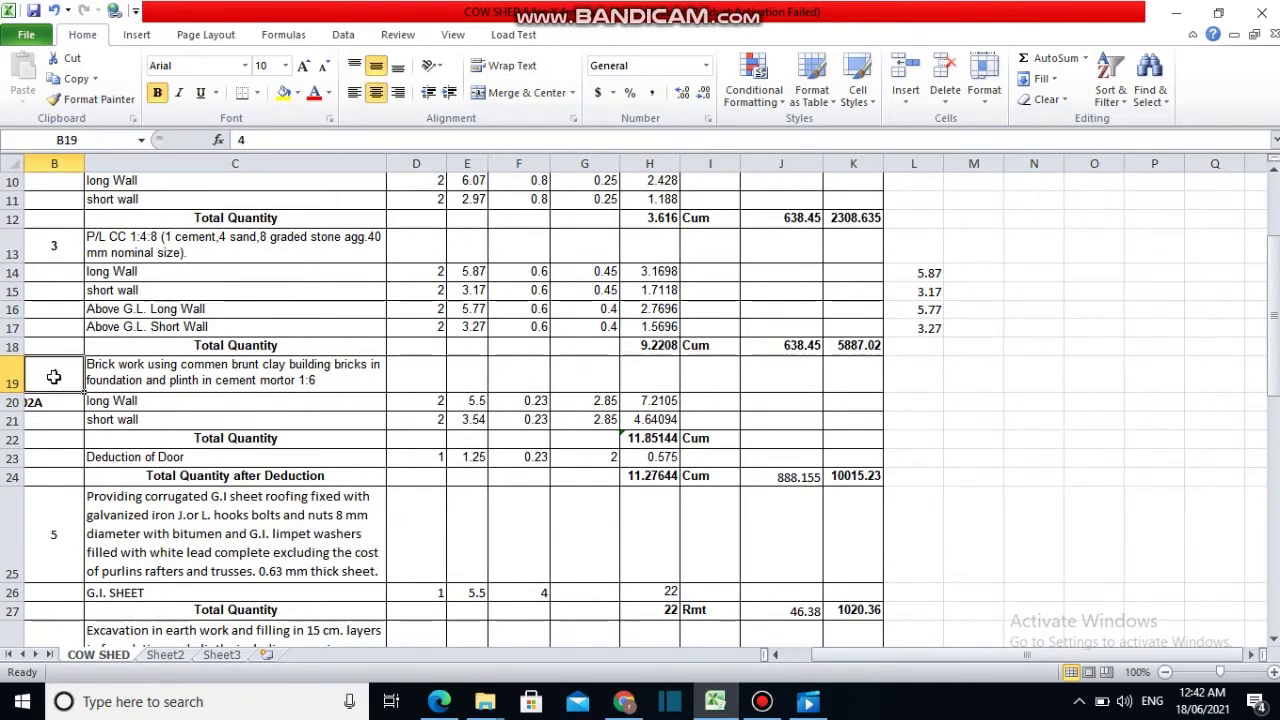
left_click(132, 384)
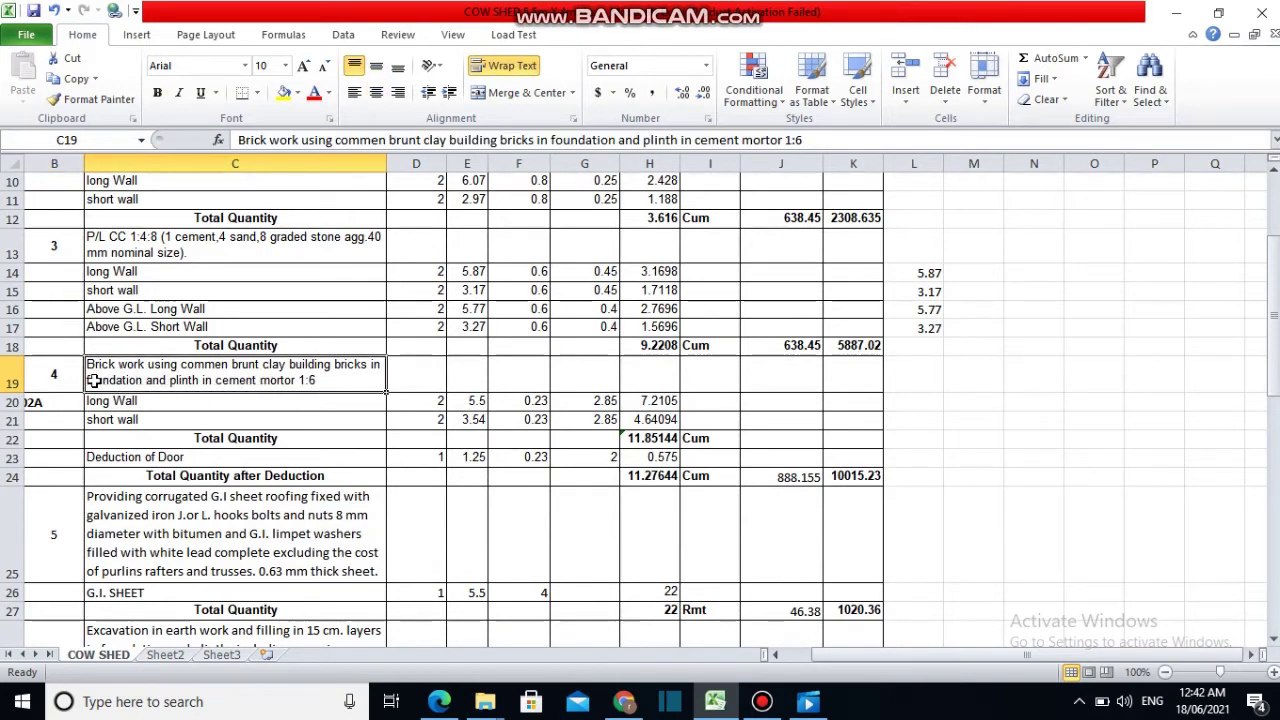
double_click(221, 371)
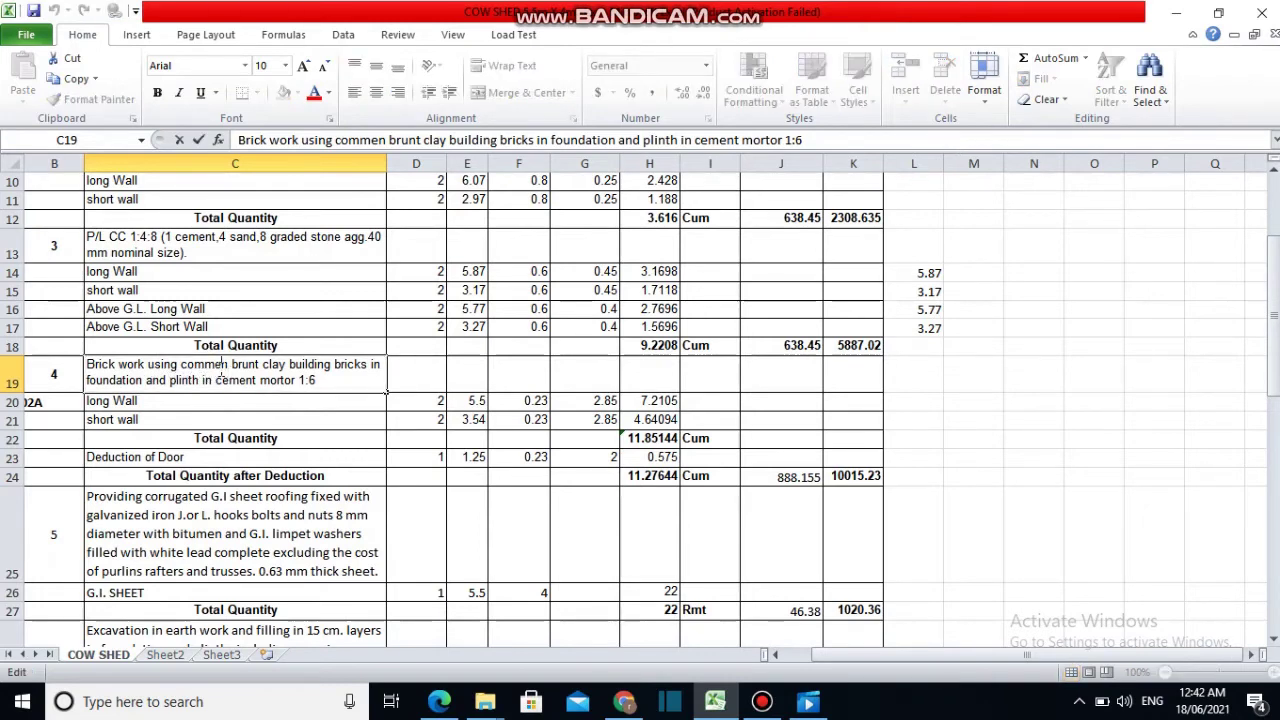
key("BackSpace")
type("o")
left_click(298, 380)
double_click(316, 381)
left_click(343, 381)
scroll(260, 387, "down", 1)
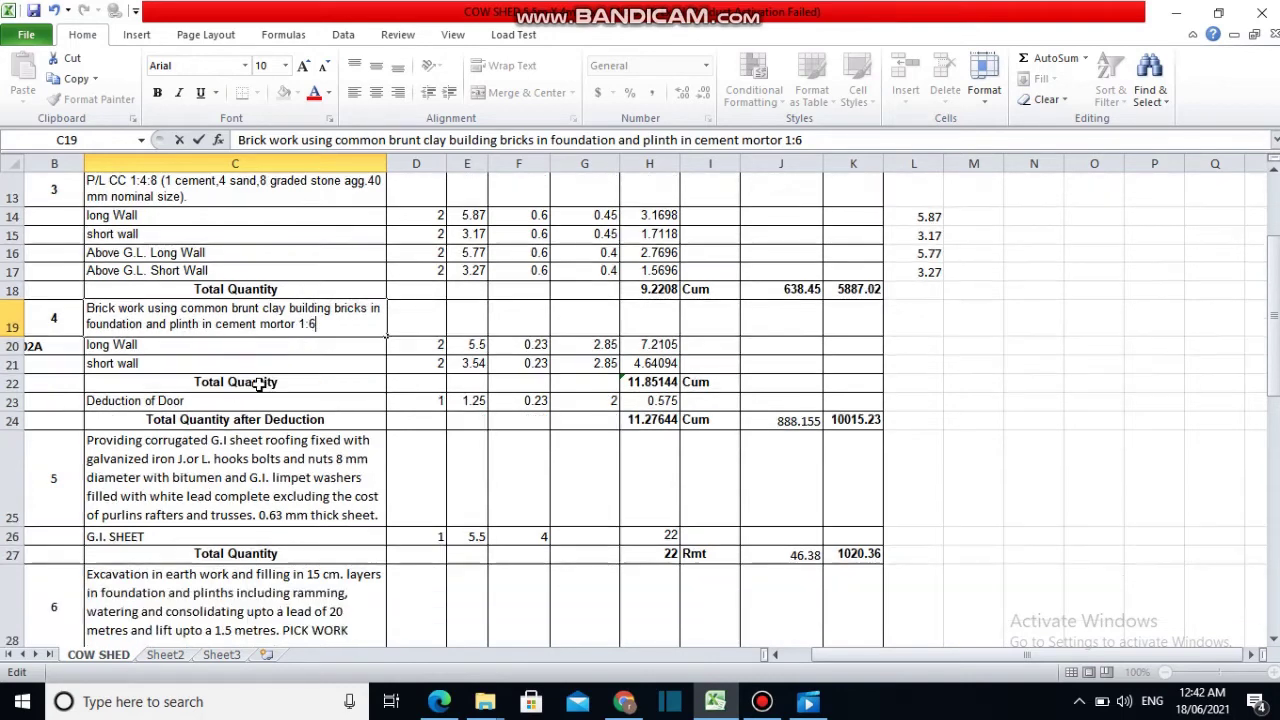
Review brick wall figures (5.5 length, 0.23 width, 3.54 short length), then bring up ptk-Model.pdf
left_click(158, 345)
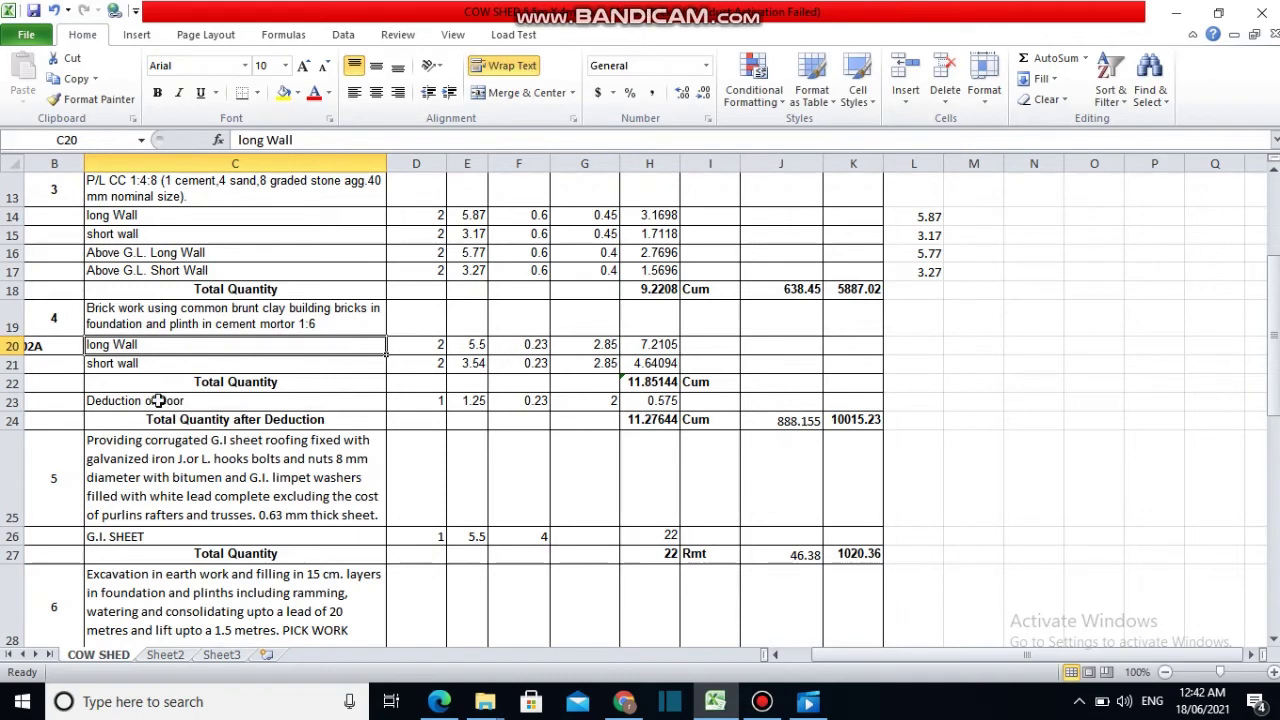
left_click(160, 364)
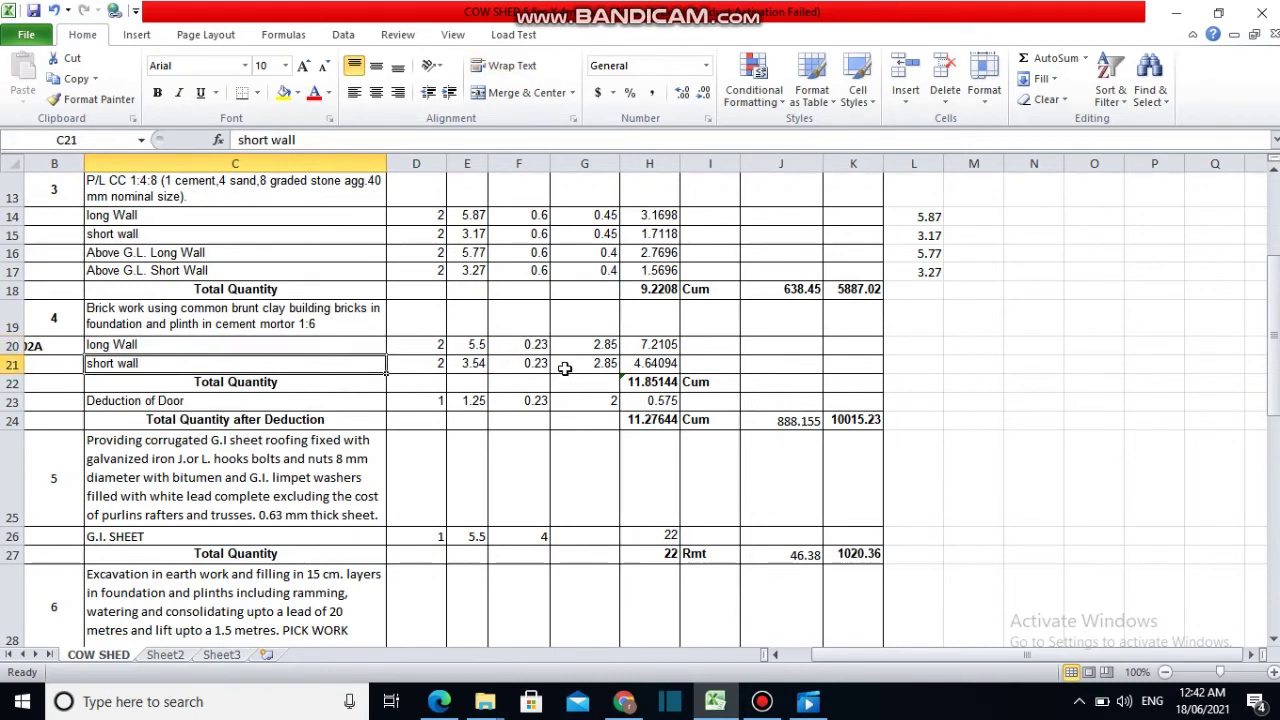
left_click(479, 346)
left_click(433, 346)
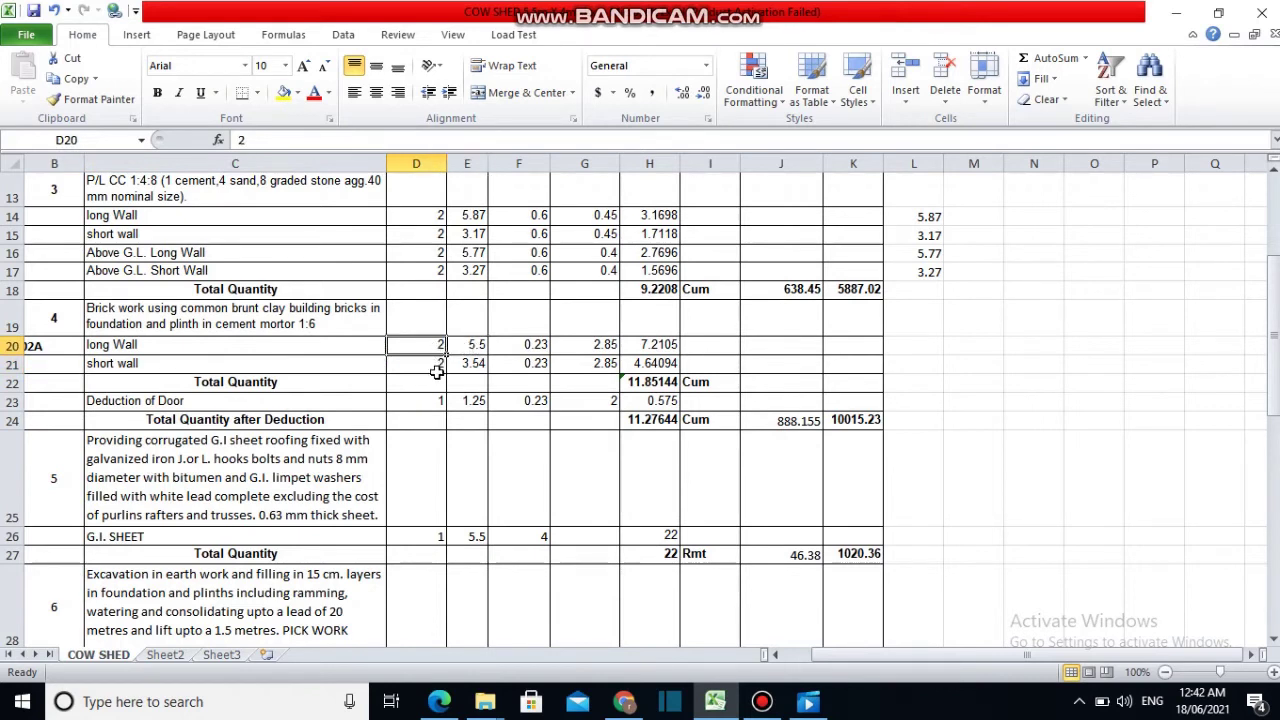
left_click(436, 366)
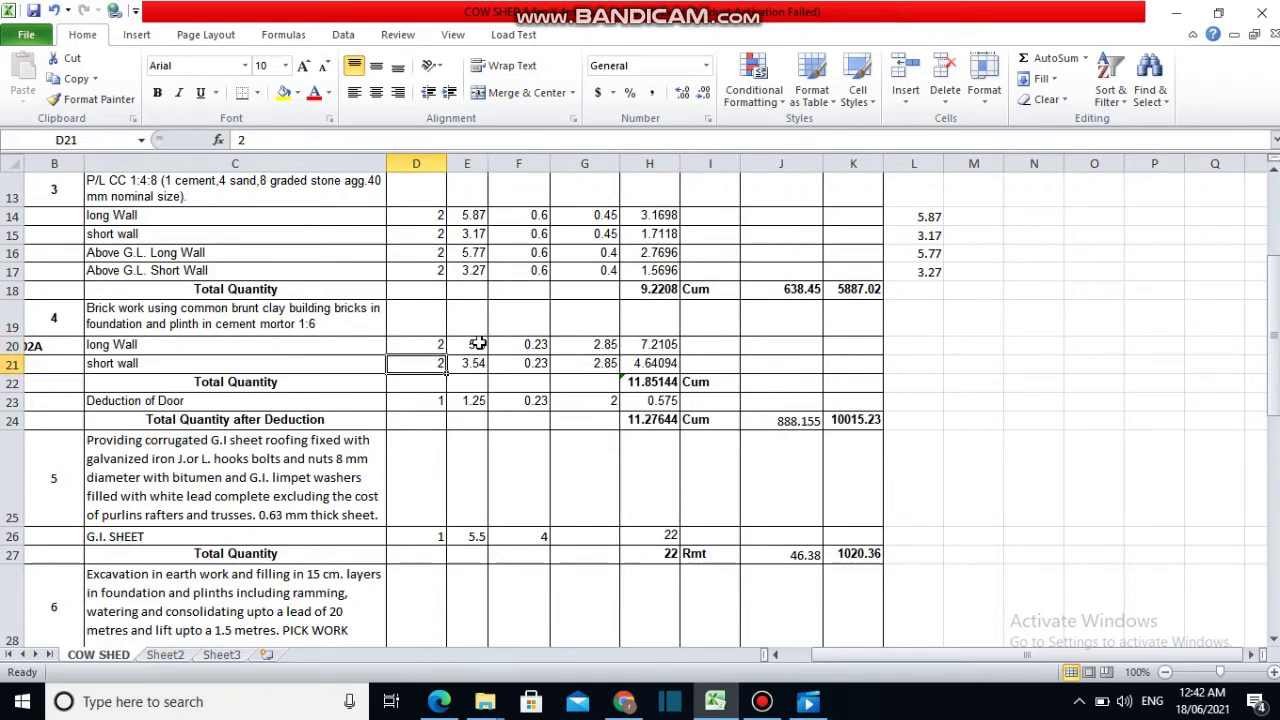
left_click(479, 344)
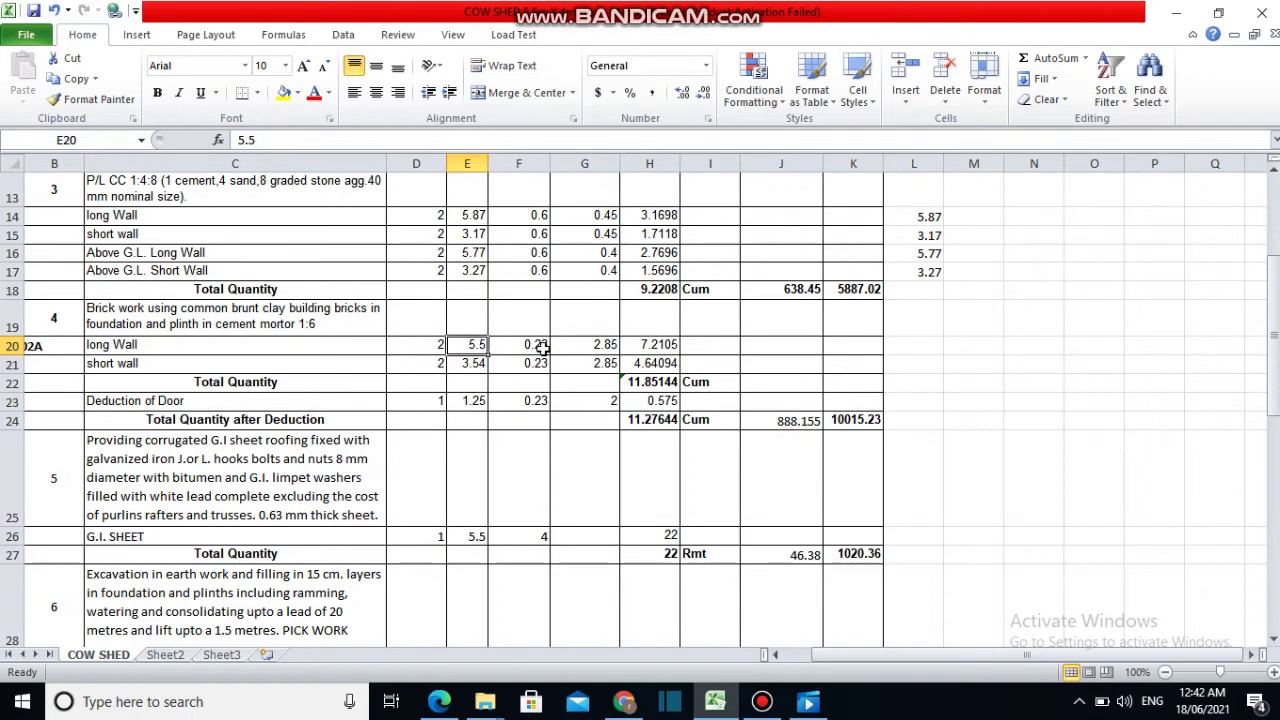
left_click(539, 346)
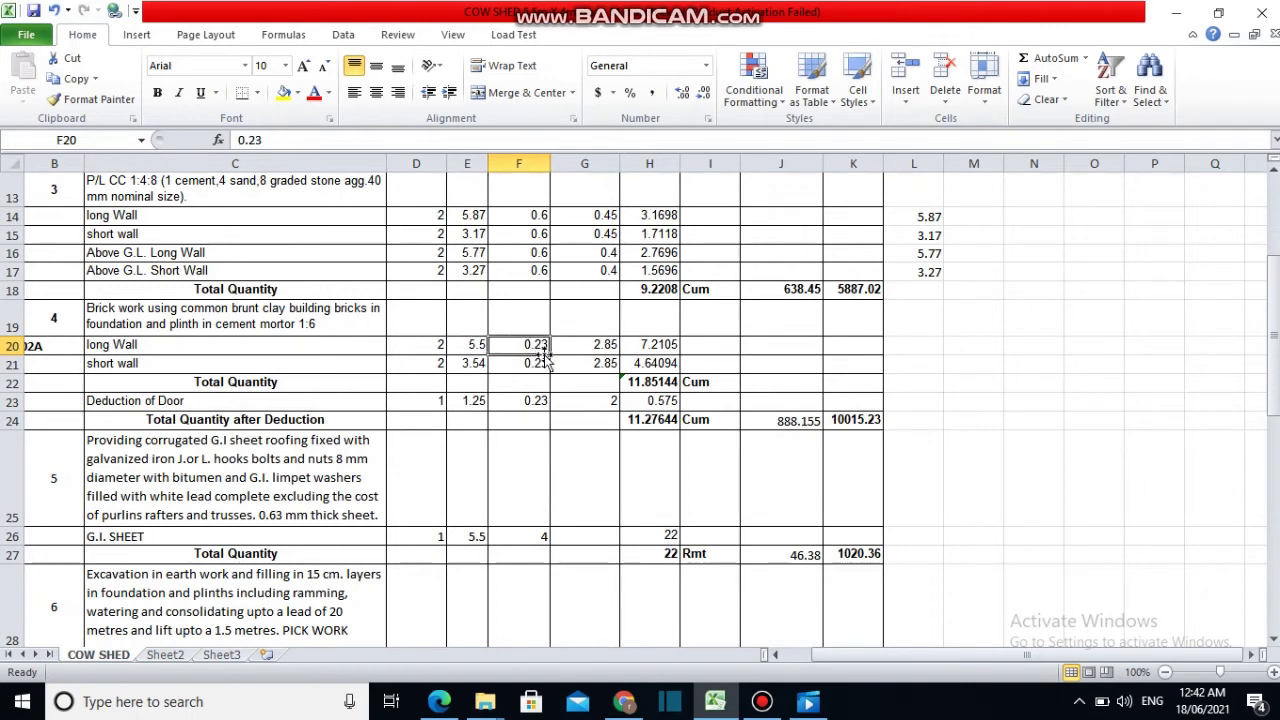
left_click(604, 344)
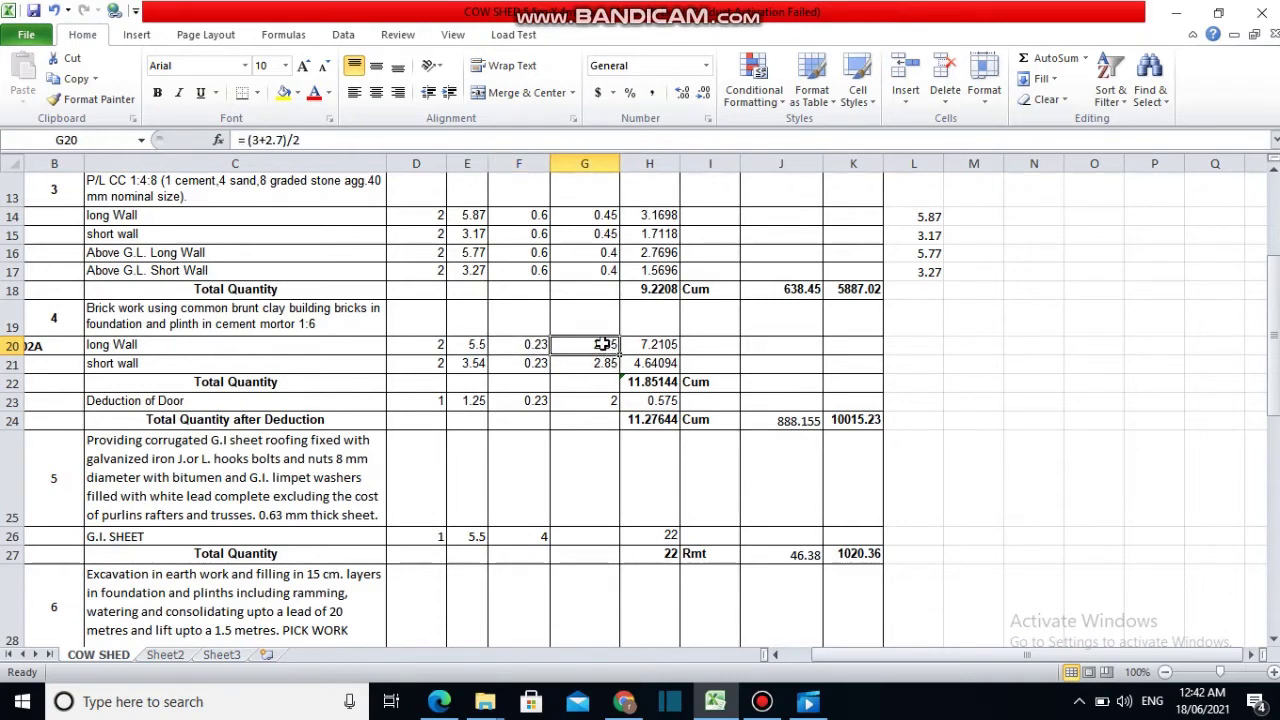
left_click(455, 363)
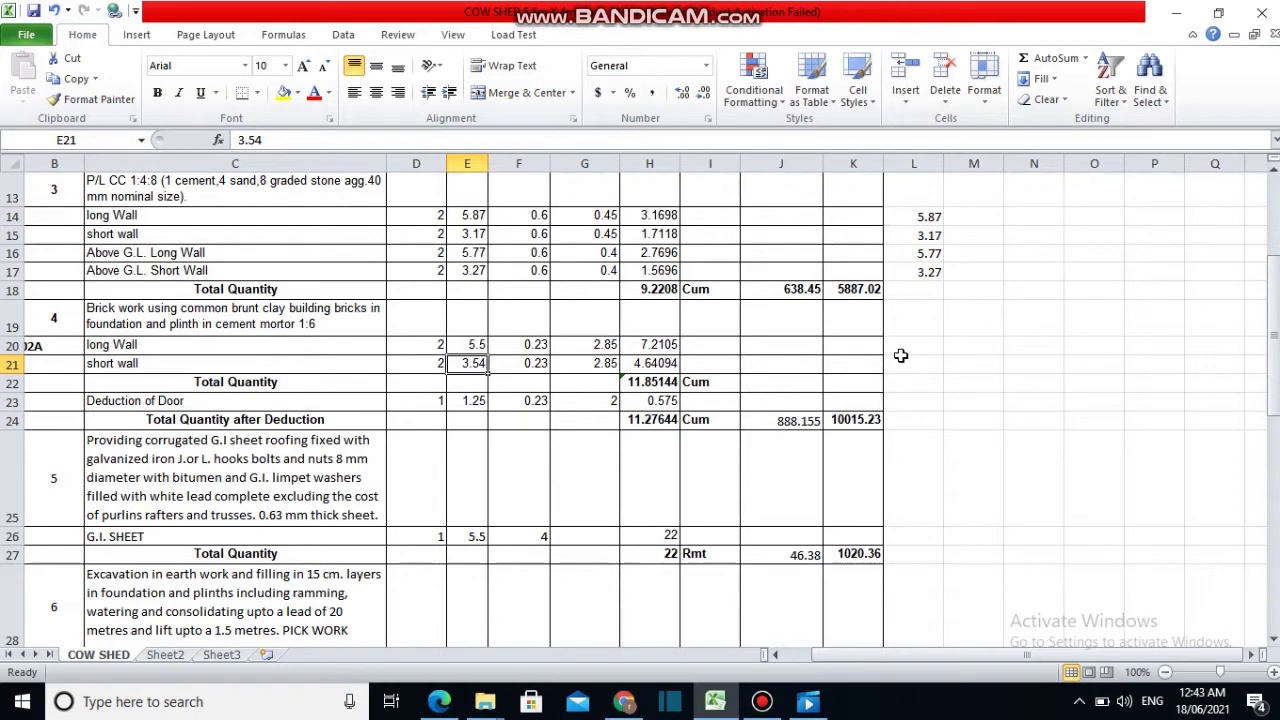
left_click(440, 702)
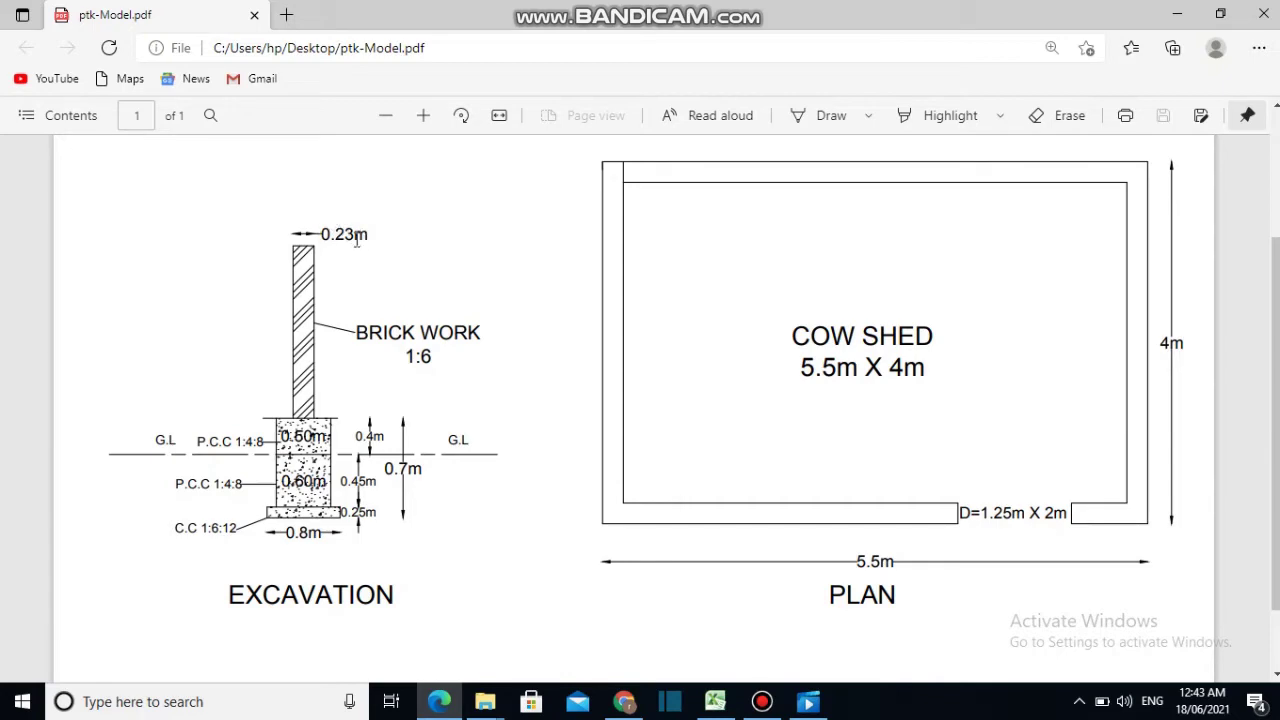
Minimize the drawing and return to the COW SHED estimate sheet in Excel
left_click(440, 701)
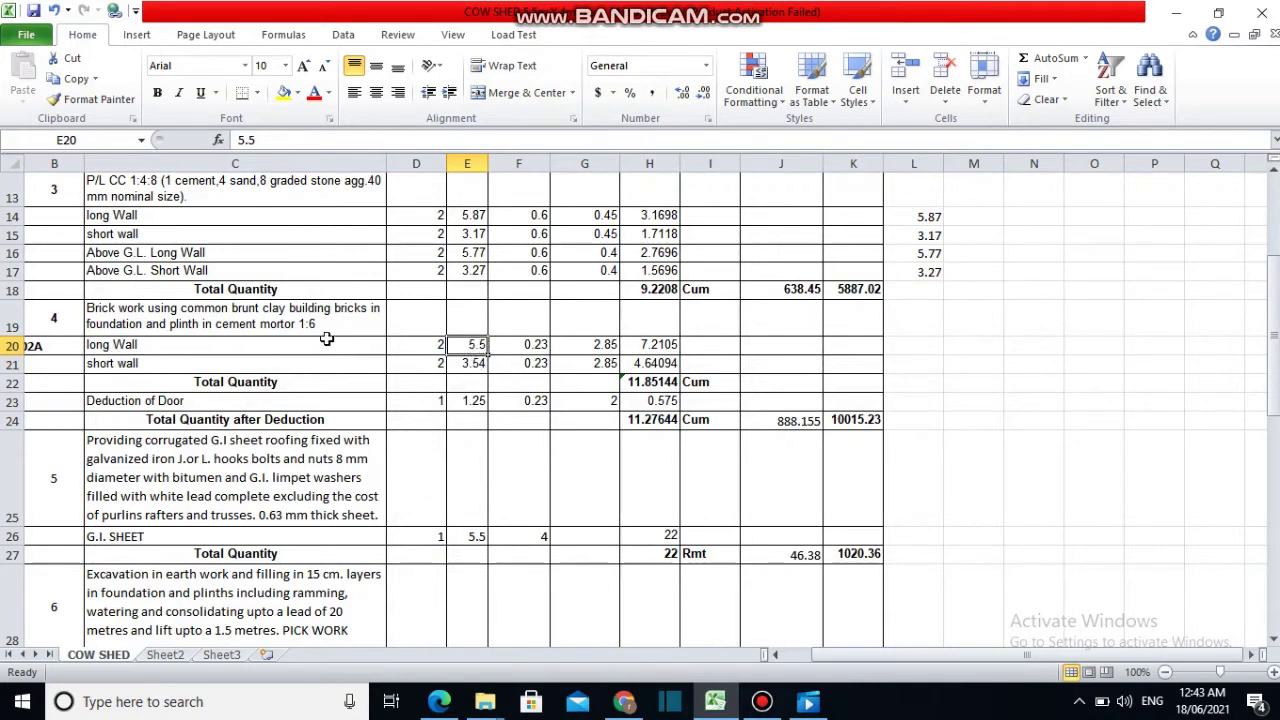
Enter =4-.23-.23 in L21 as the 3.54 short-wall length check
left_click(465, 366)
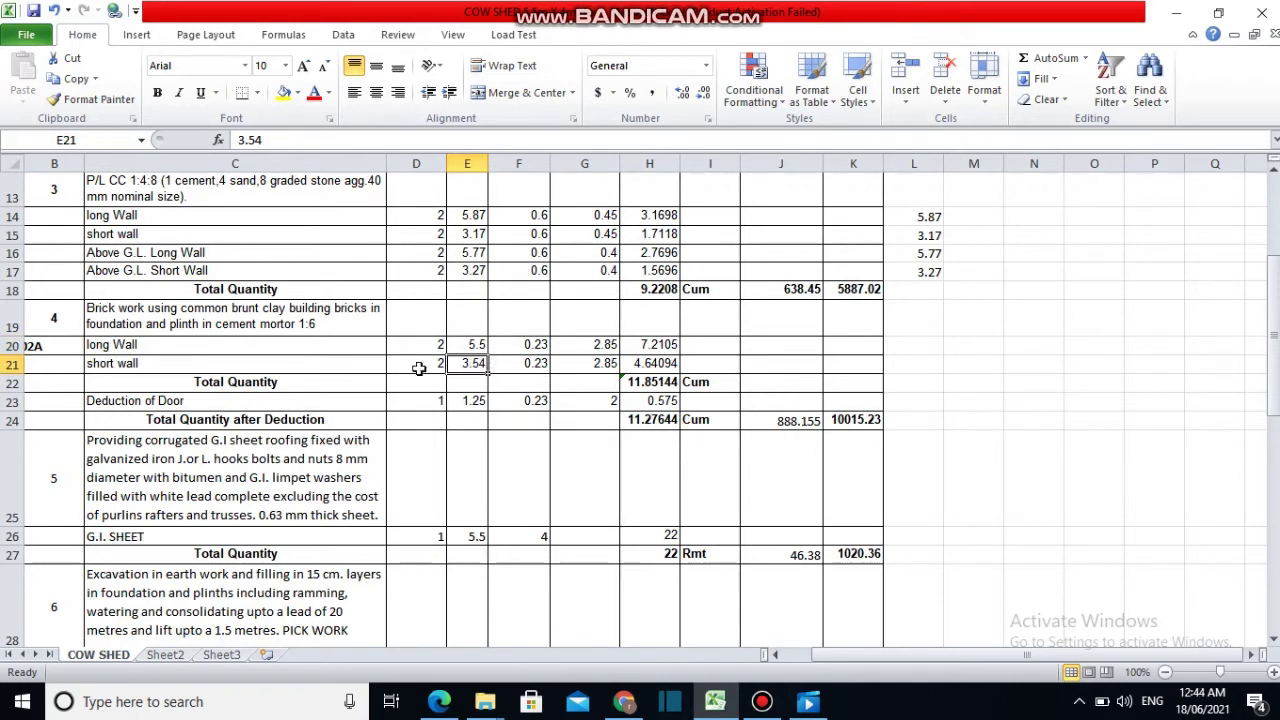
double_click(915, 365)
type("=4-.23-.23")
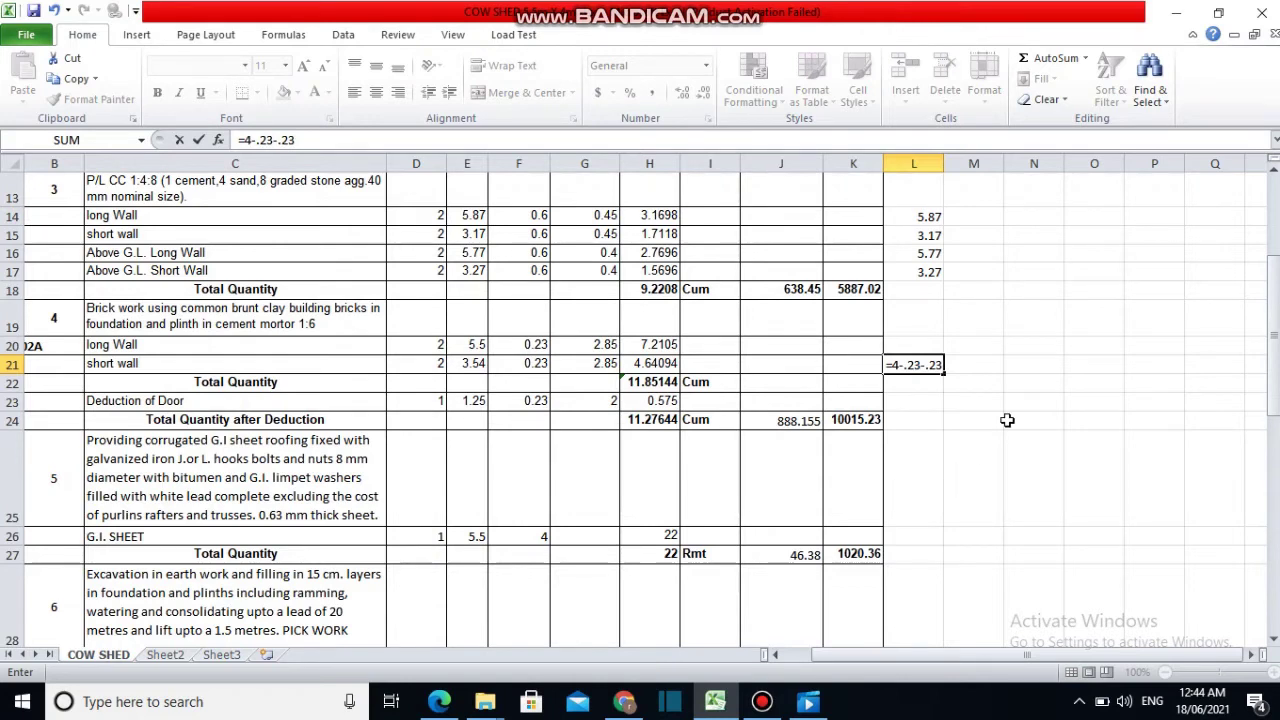
key("Return")
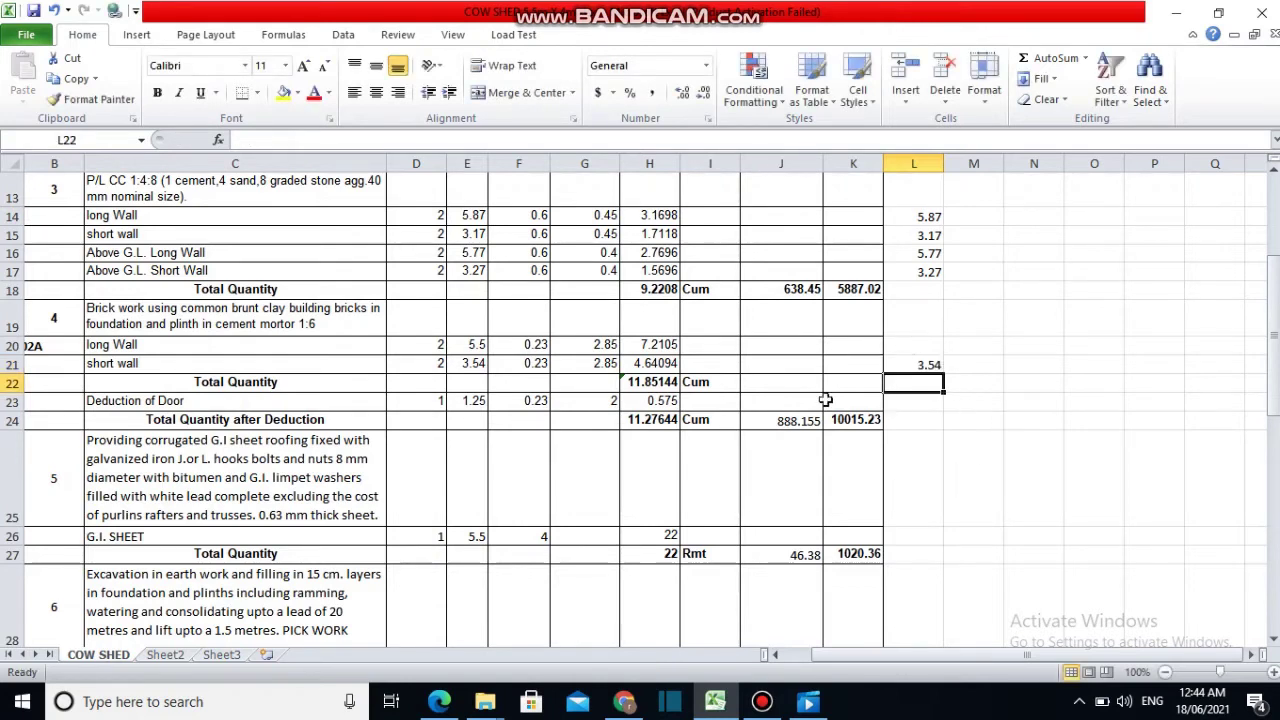
Review the short wall's 3.54 length, 0.23 width and height formula in row 21
left_click(466, 366)
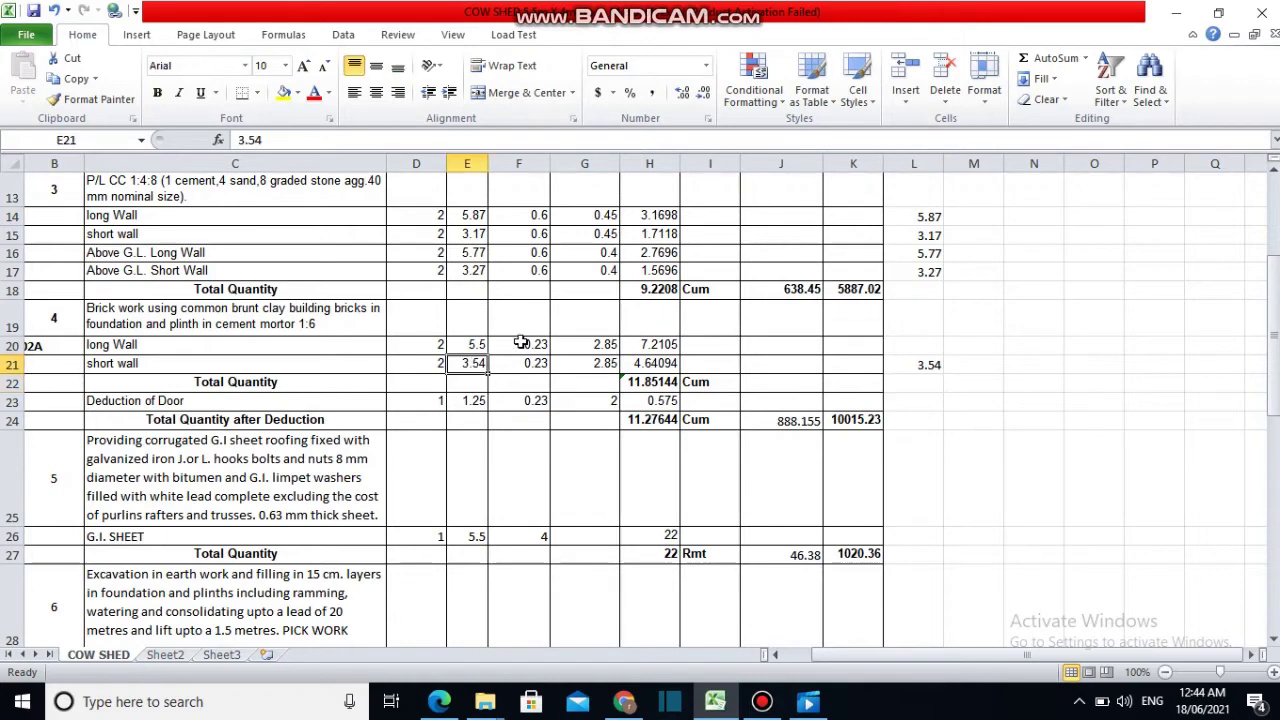
left_click(545, 373)
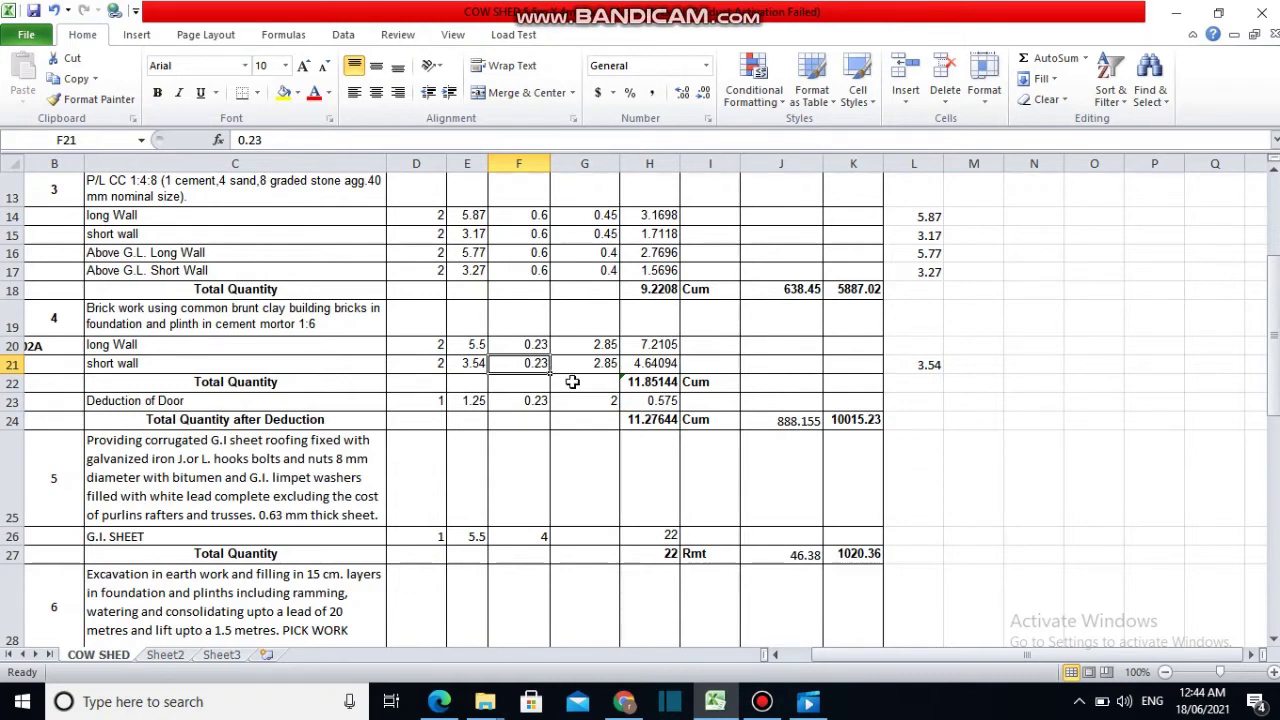
left_click(604, 363)
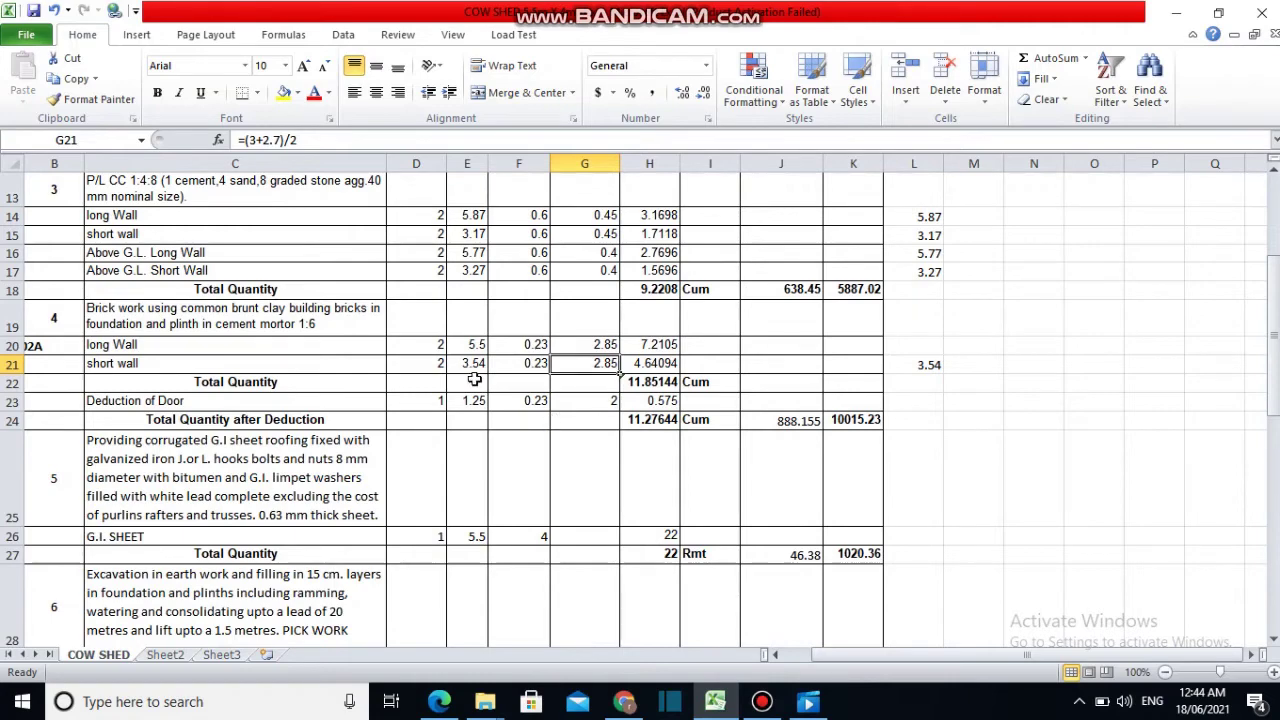
scroll(481, 405, "down", 1)
scroll(481, 408, "up", 1)
left_click(440, 701)
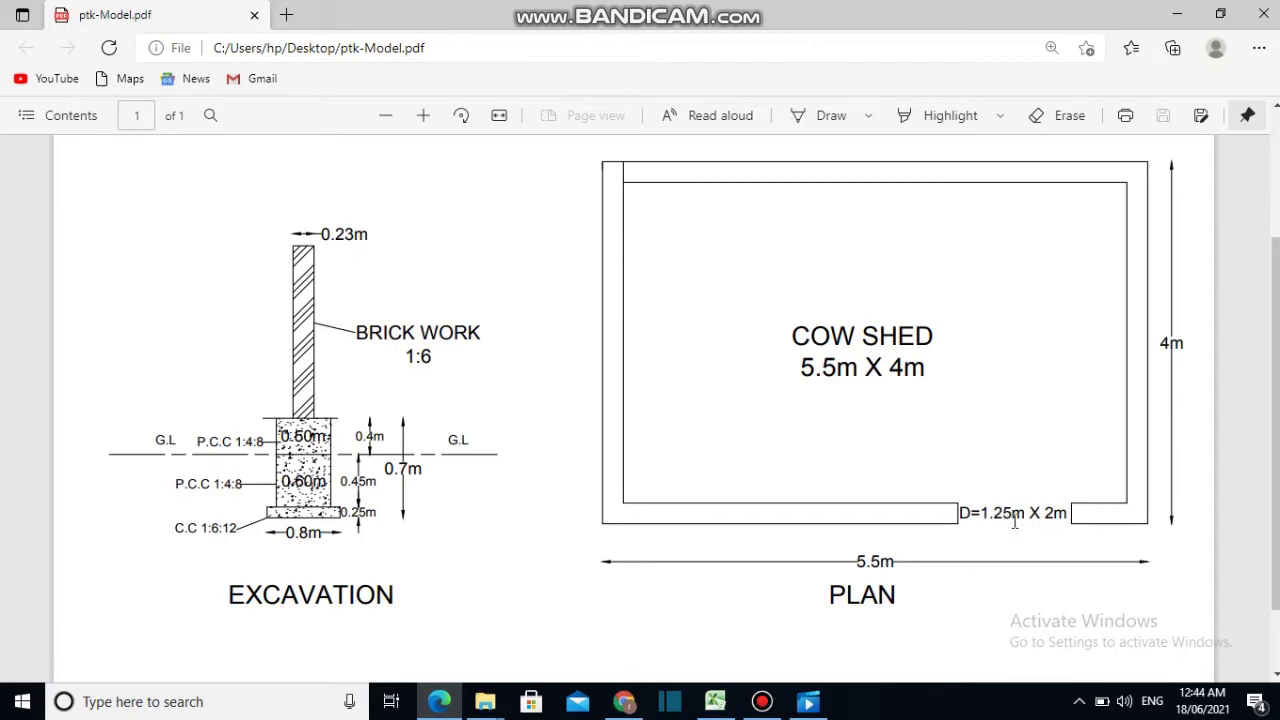
left_click(445, 703)
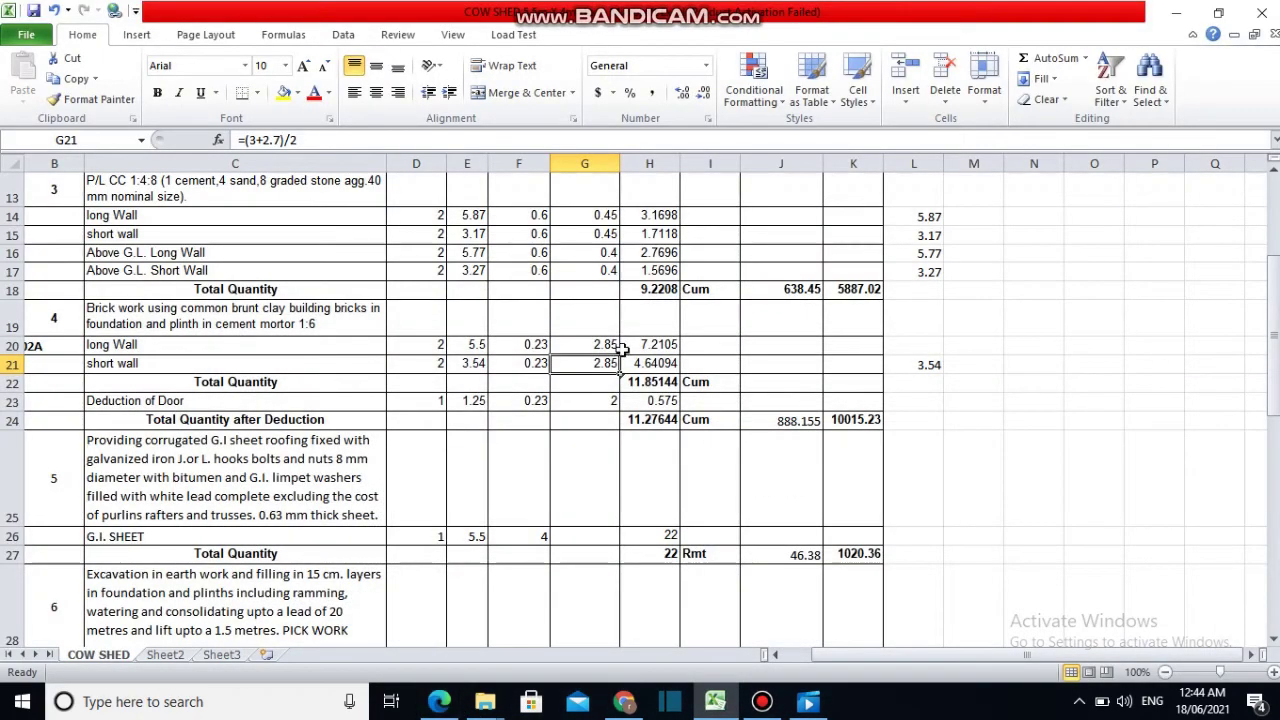
left_click(122, 401)
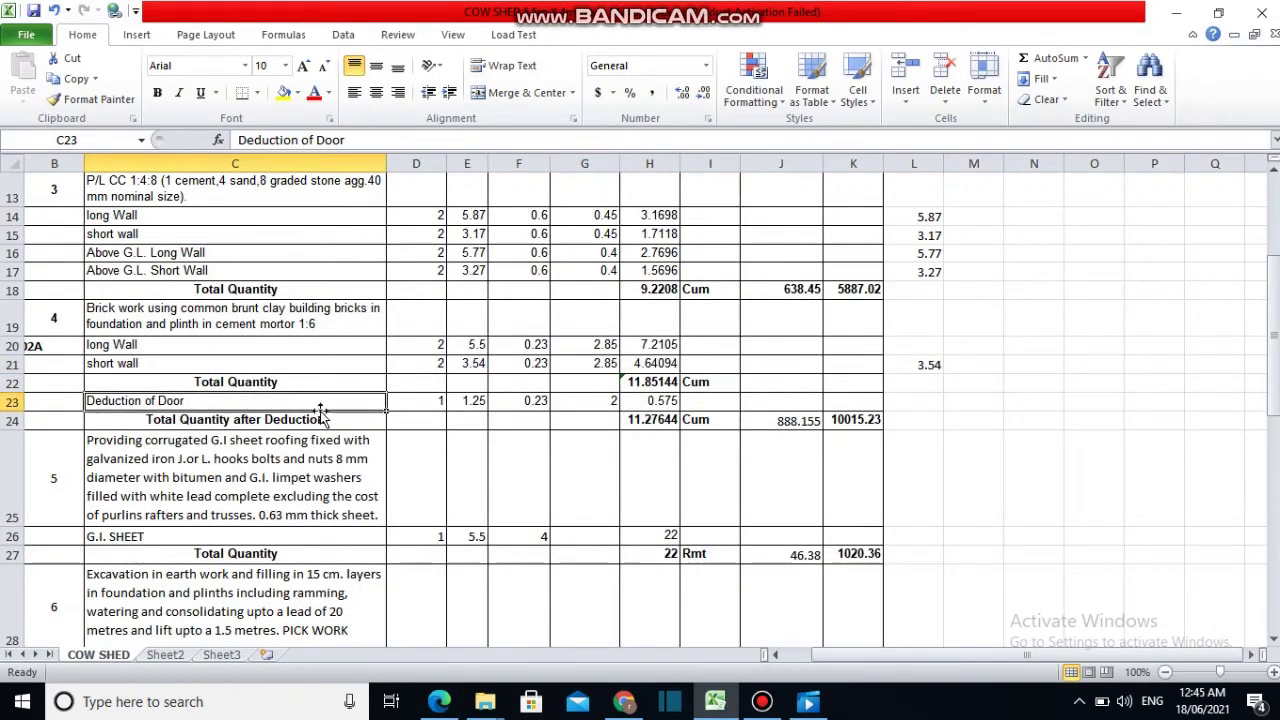
left_click(444, 401)
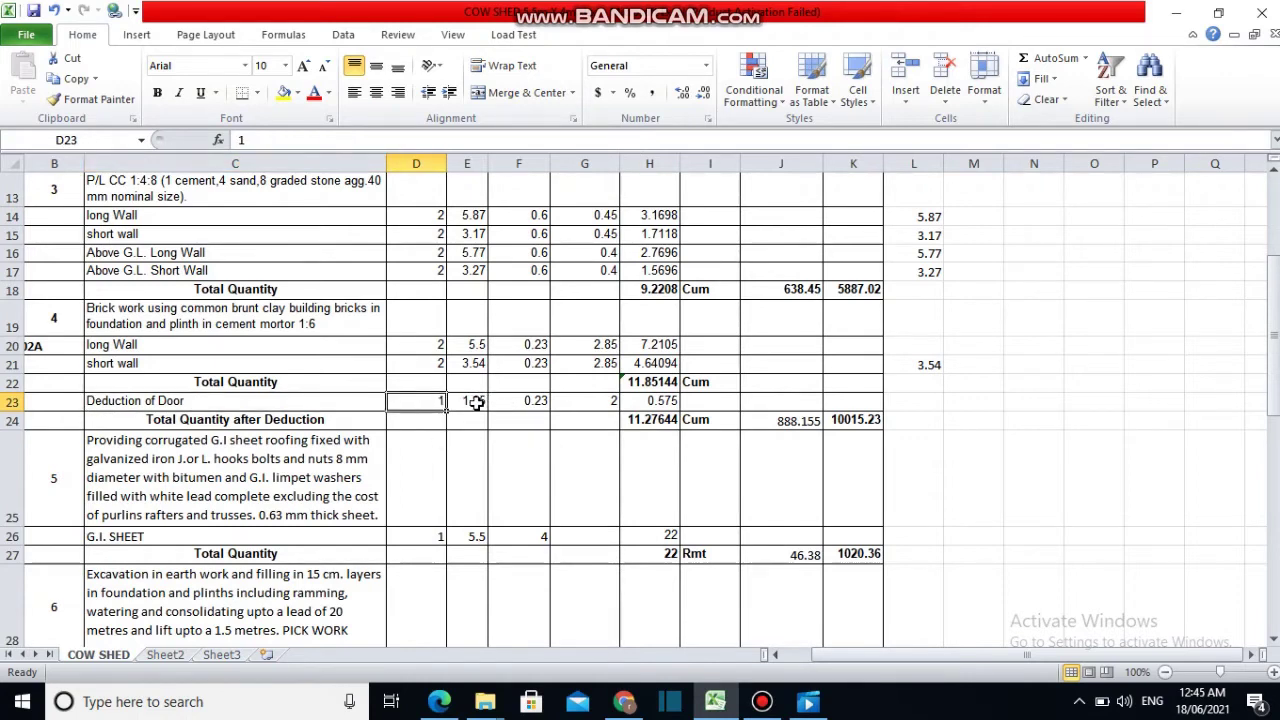
left_click(476, 401)
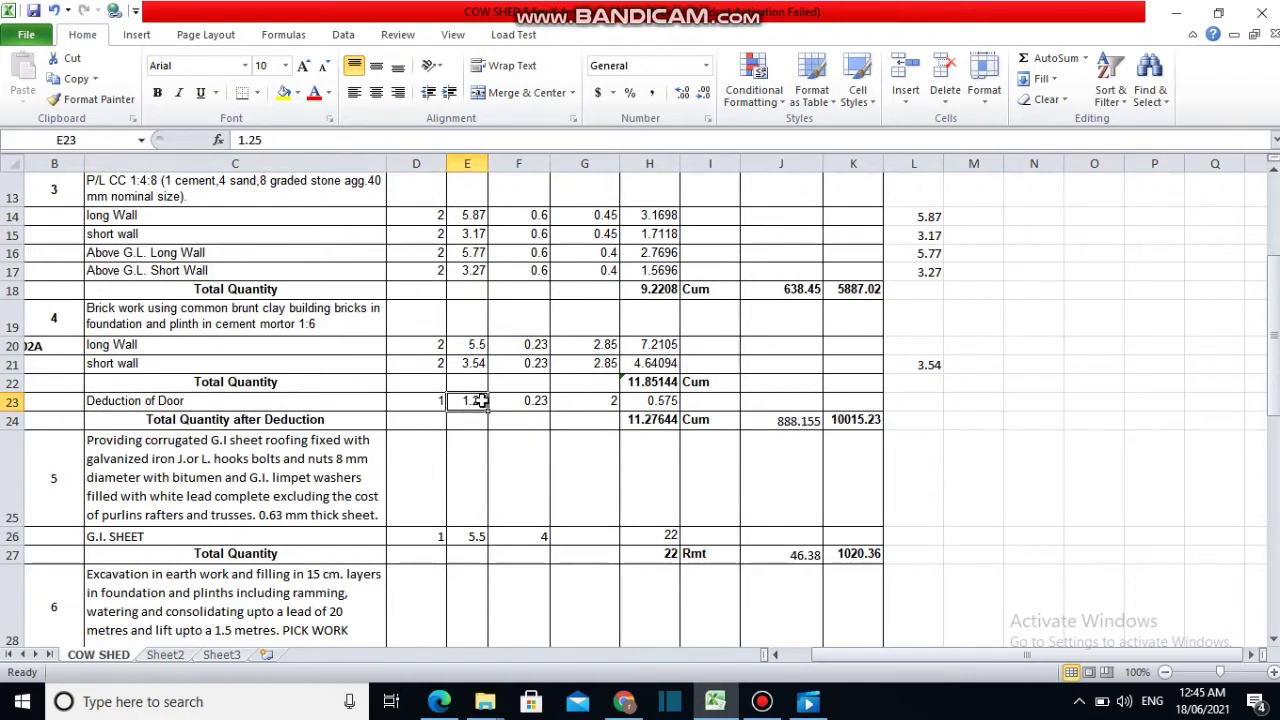
left_click(536, 400)
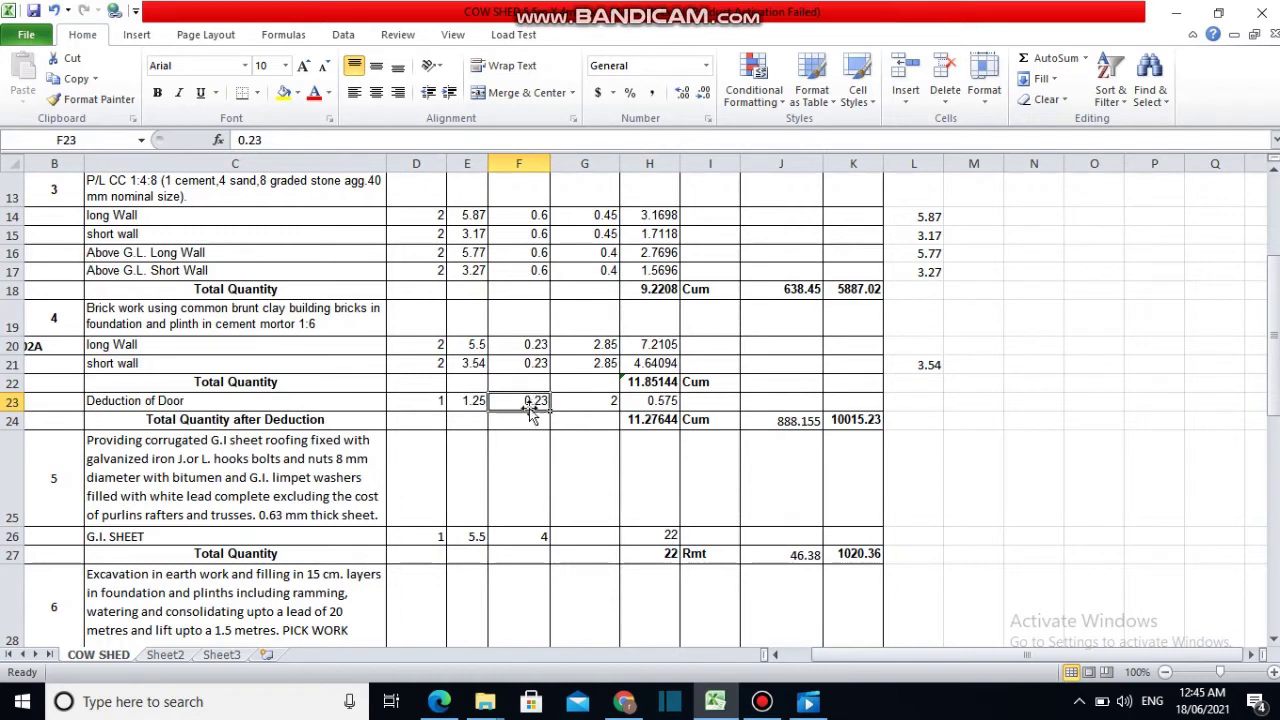
left_click(608, 400)
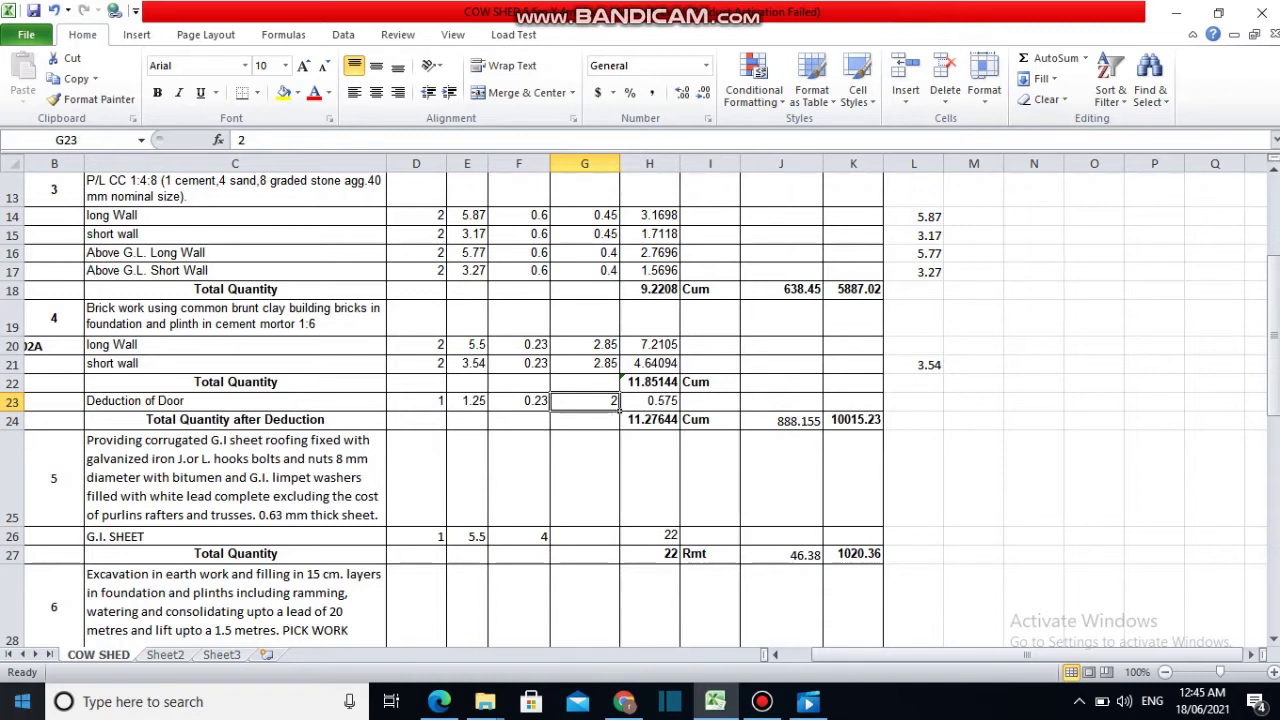
left_click(652, 423)
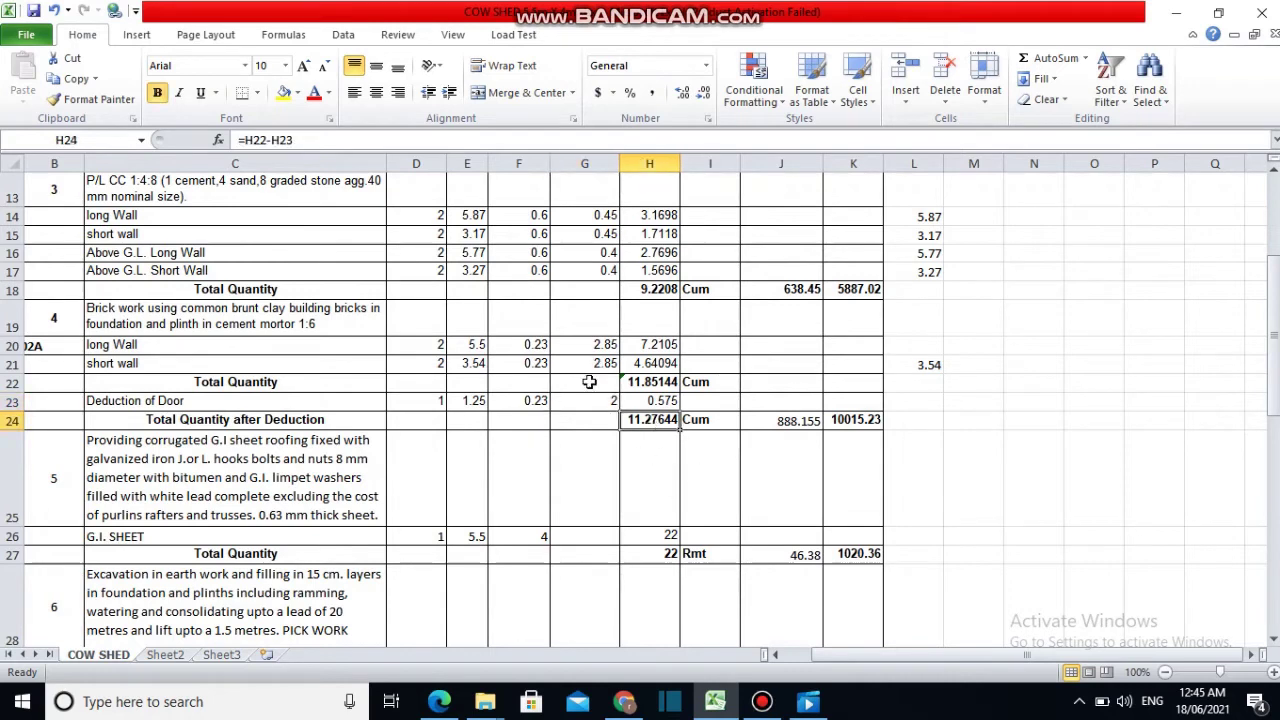
scroll(539, 383, "down", 1)
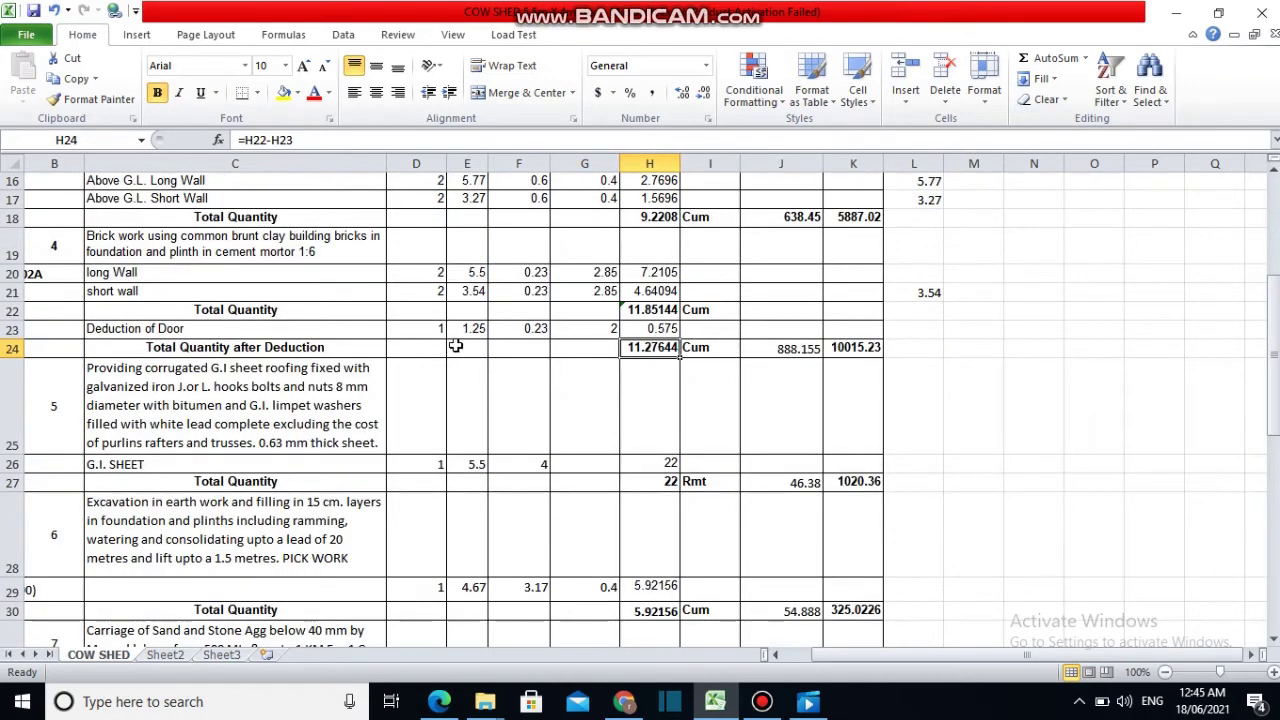
scroll(434, 372, "down", 1)
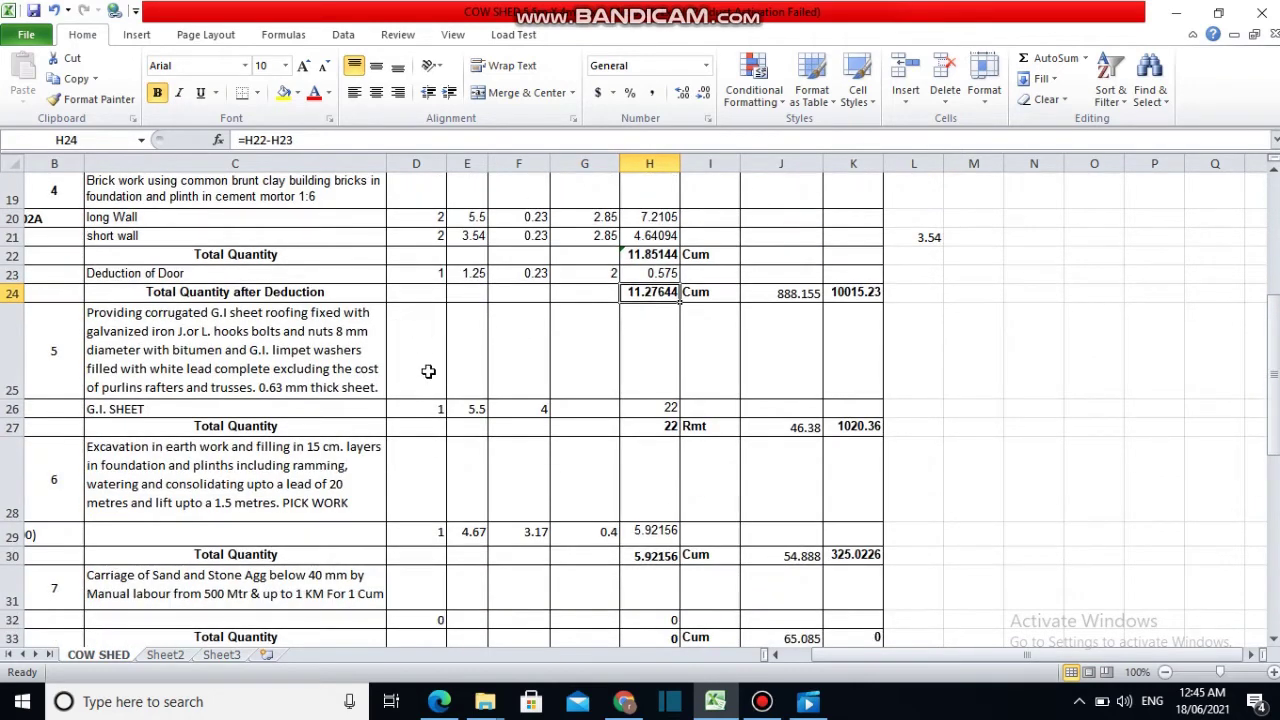
left_click(286, 364)
scroll(411, 362, "up", 1)
scroll(412, 365, "up", 1)
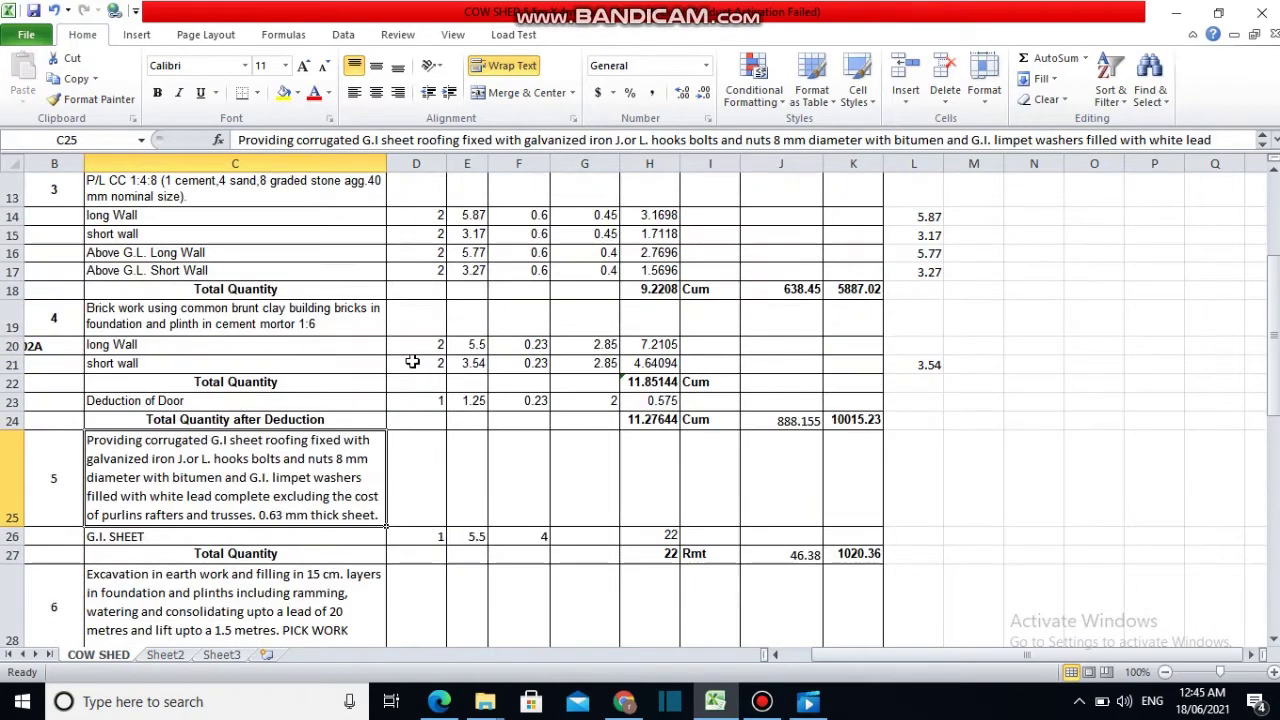
scroll(412, 365, "down", 1)
scroll(407, 357, "down", 1)
scroll(407, 357, "down", 1)
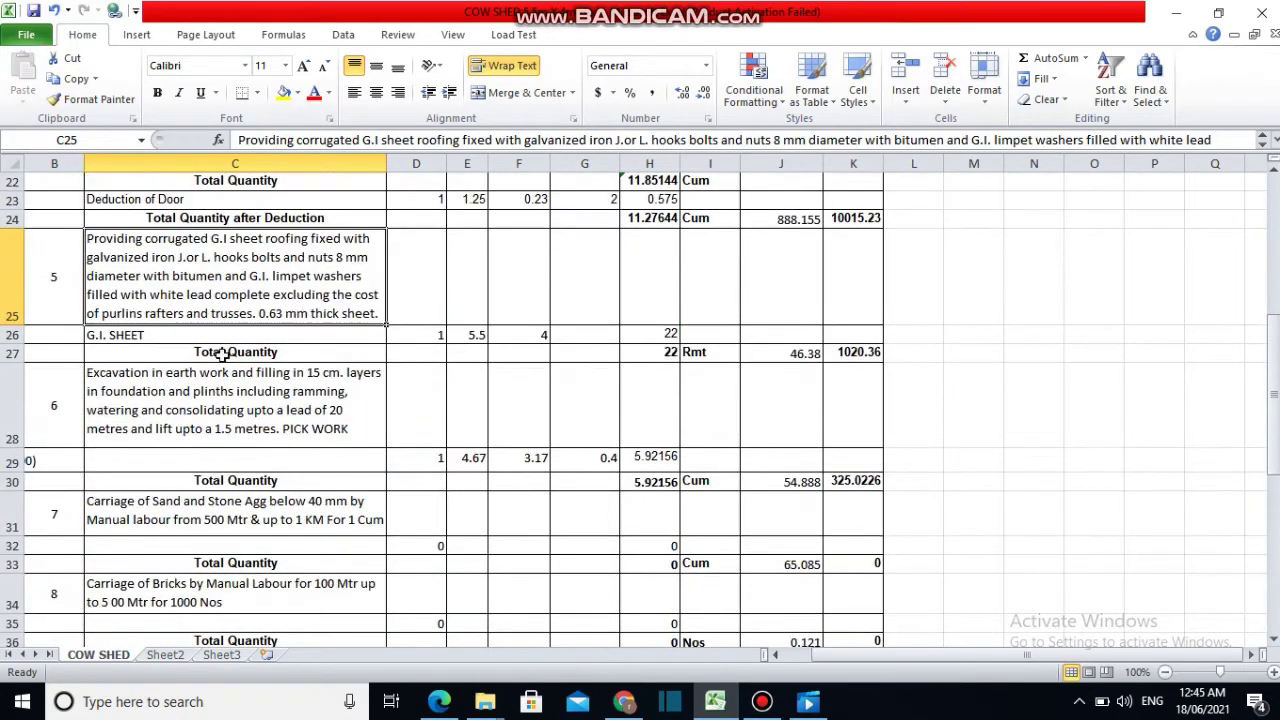
scroll(220, 313, "up", 1)
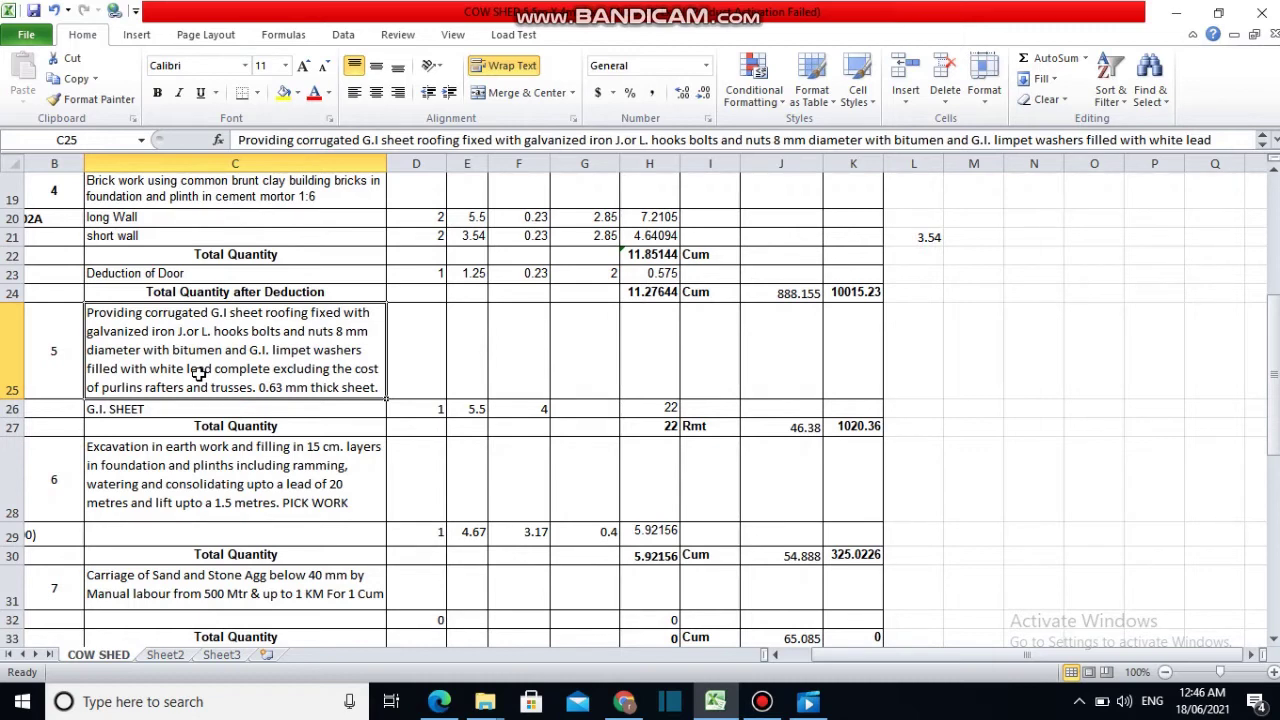
Check the G.I. sheet length 5.5 and width 4, then bring up the ptk-Model.pdf plan
left_click(478, 407)
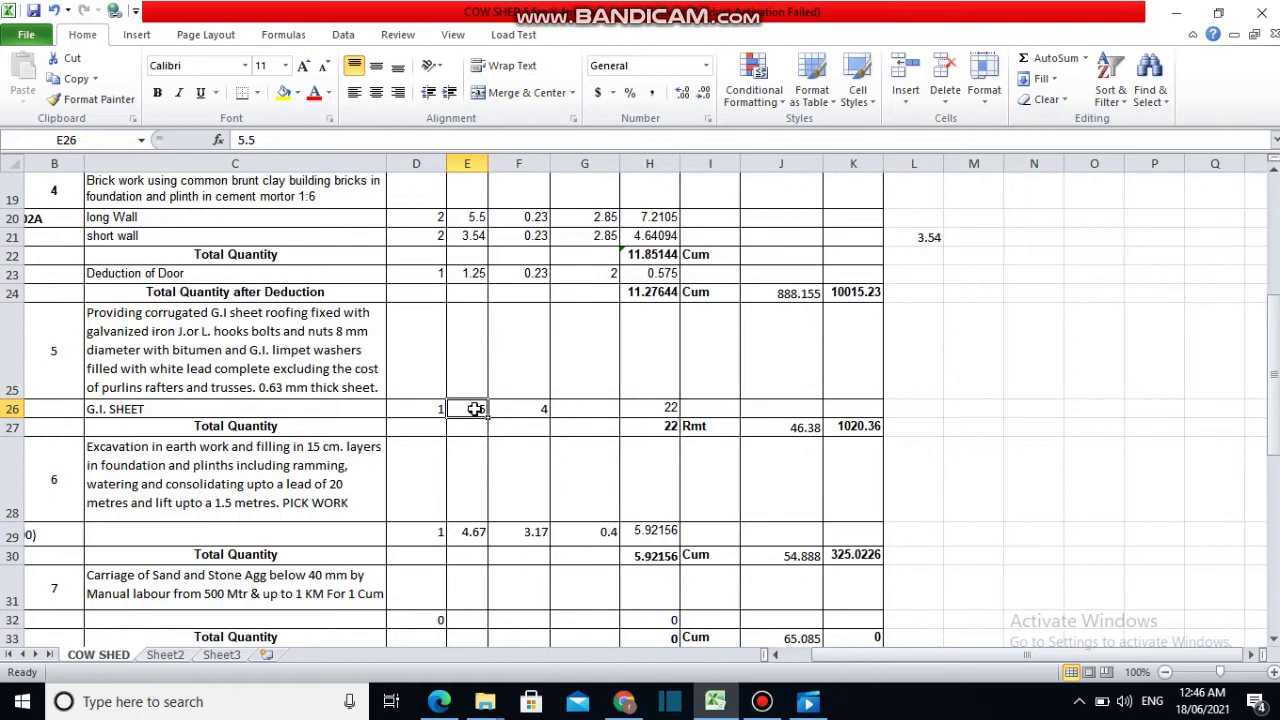
left_click(540, 403)
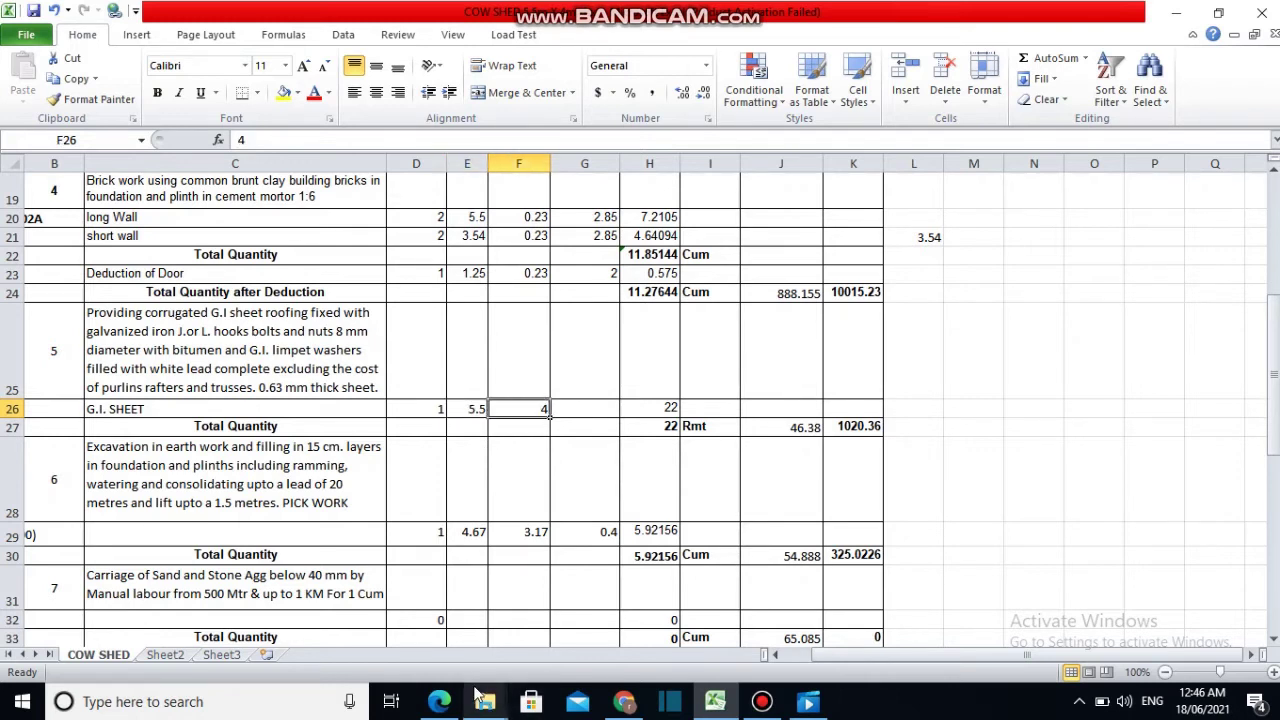
left_click(445, 703)
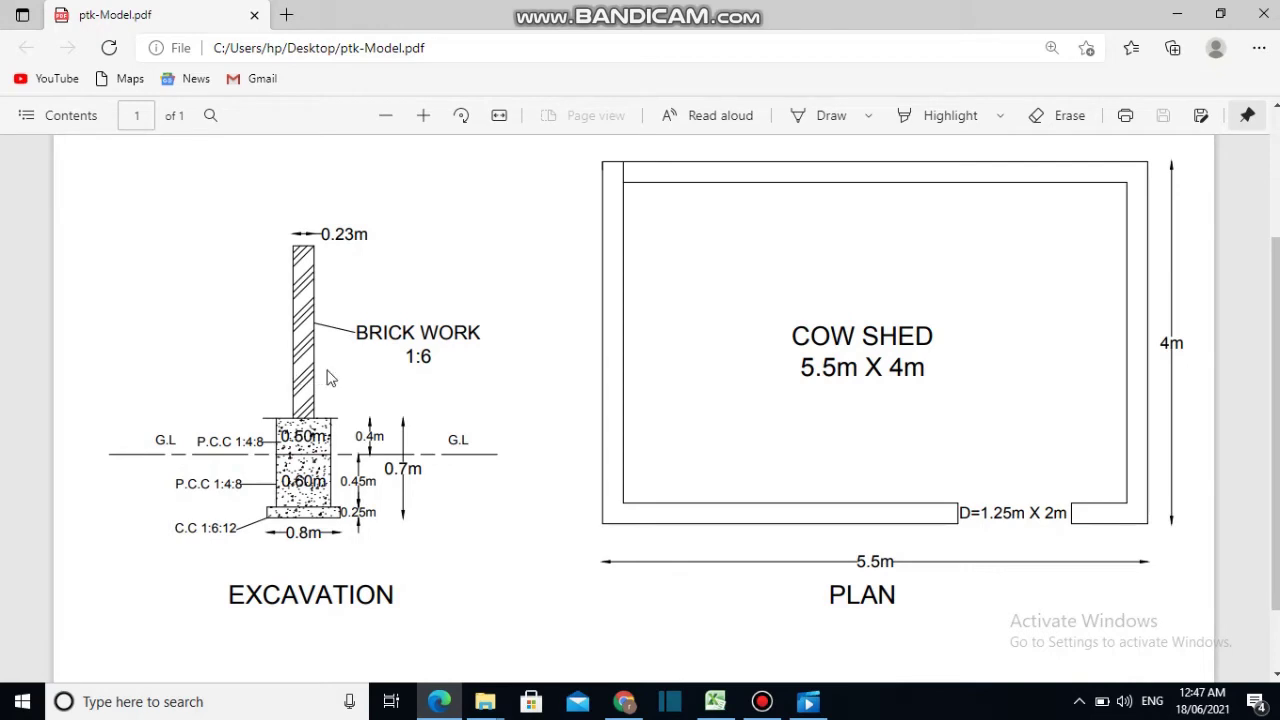
scroll(600, 312, "up", 3)
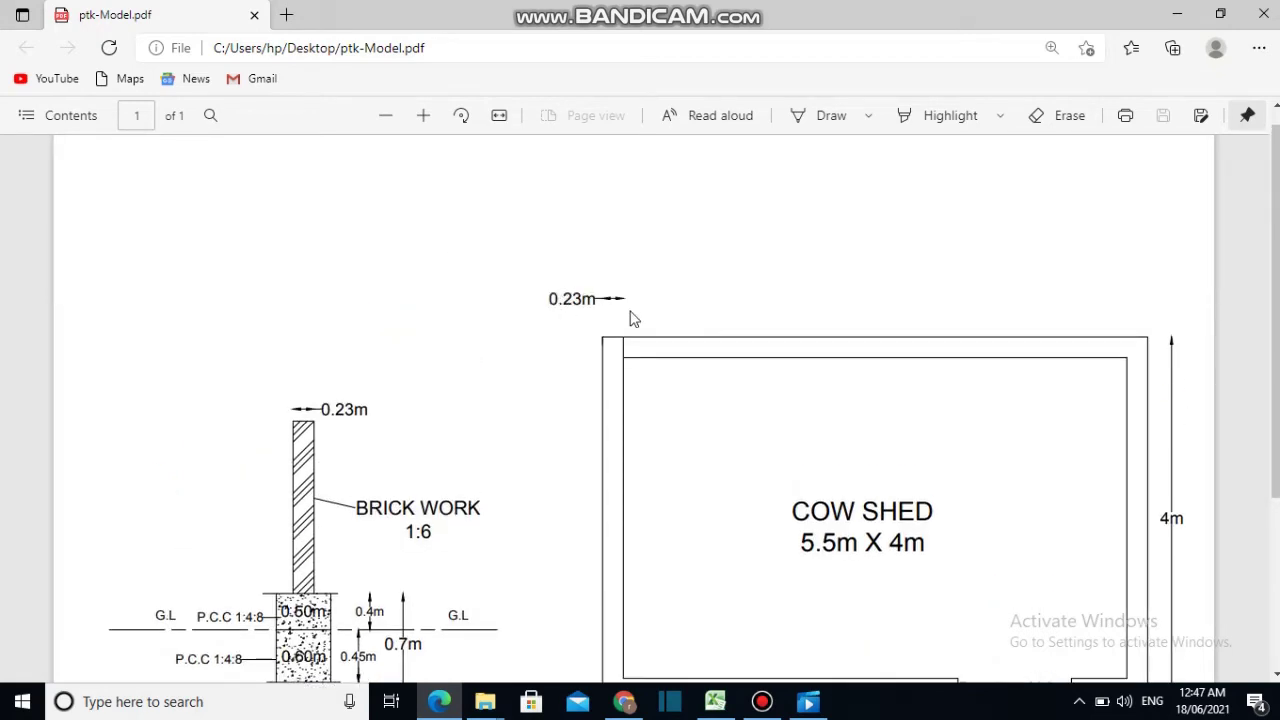
scroll(630, 330, "down", 2)
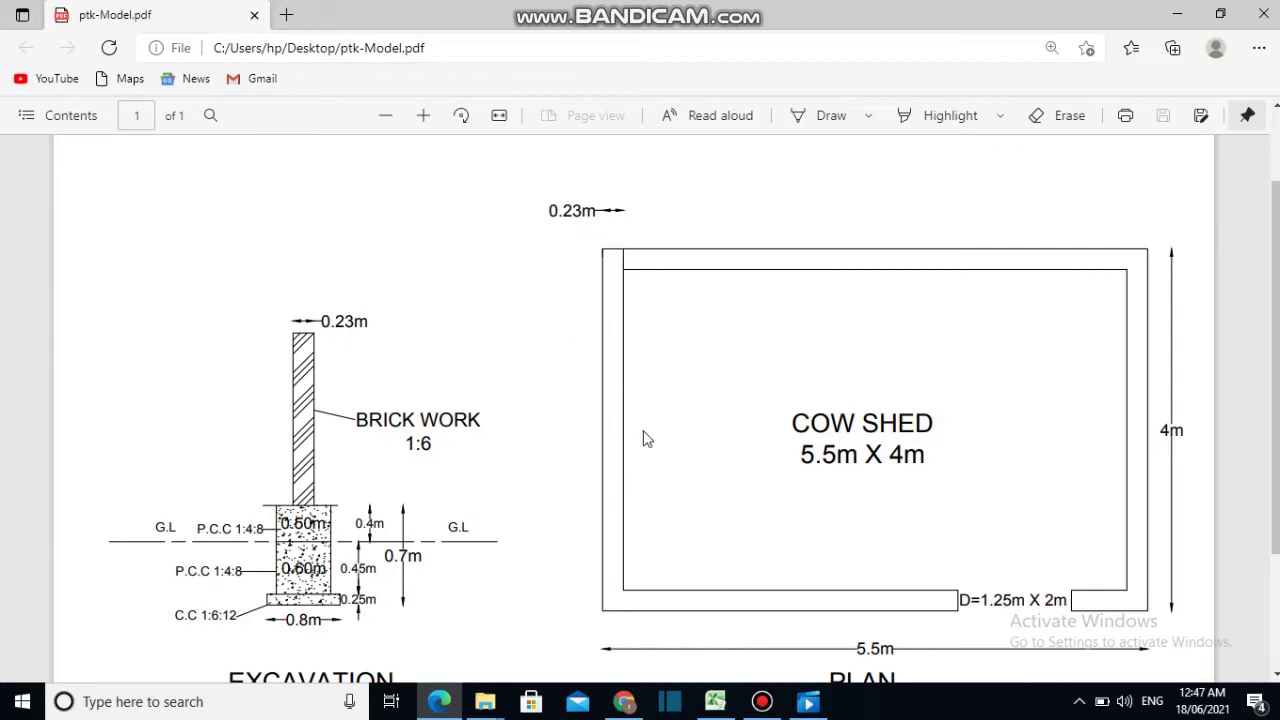
scroll(533, 495, "down", 3)
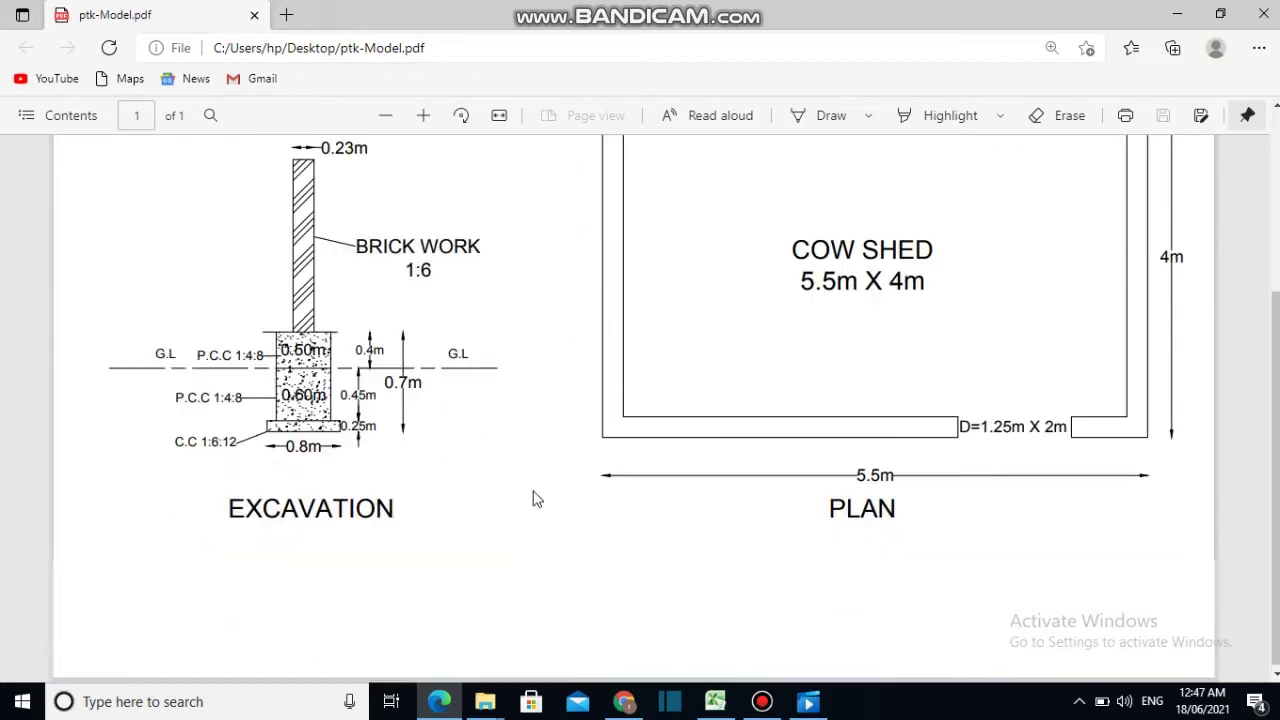
scroll(536, 498, "up", 1)
scroll(534, 497, "up", 2)
scroll(534, 497, "down", 3)
scroll(569, 449, "up", 1)
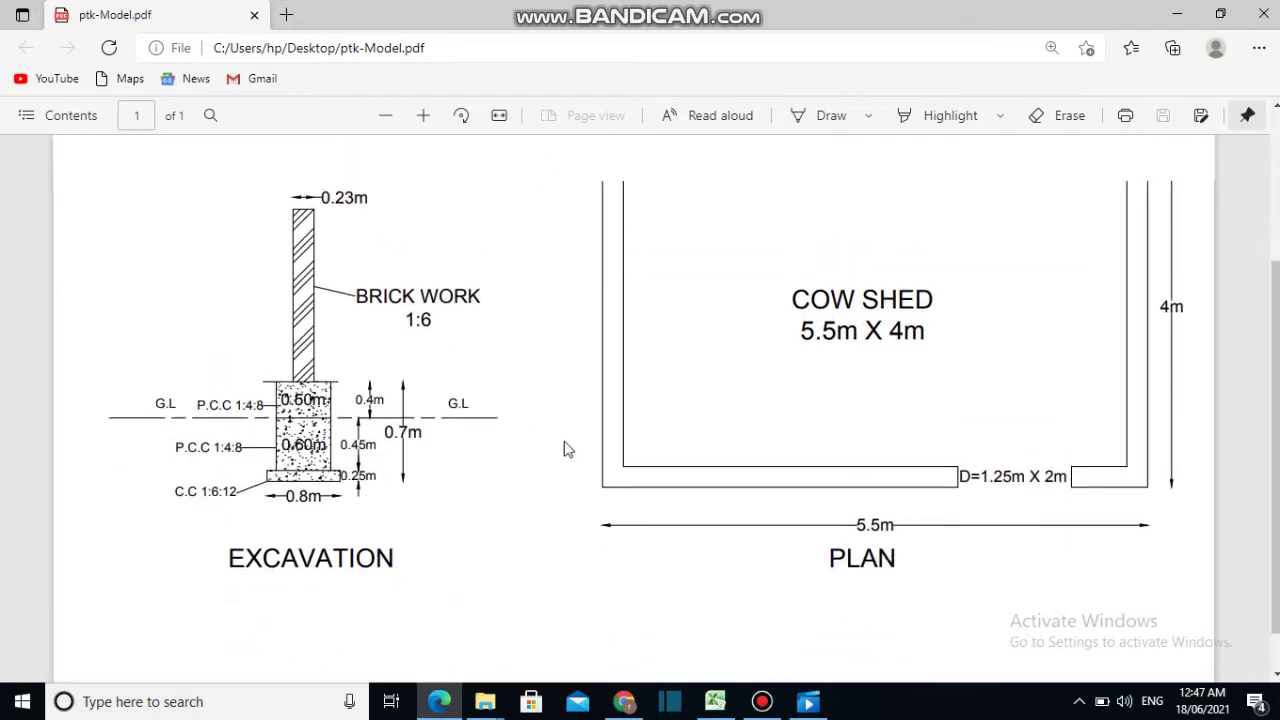
scroll(661, 394, "up", 2)
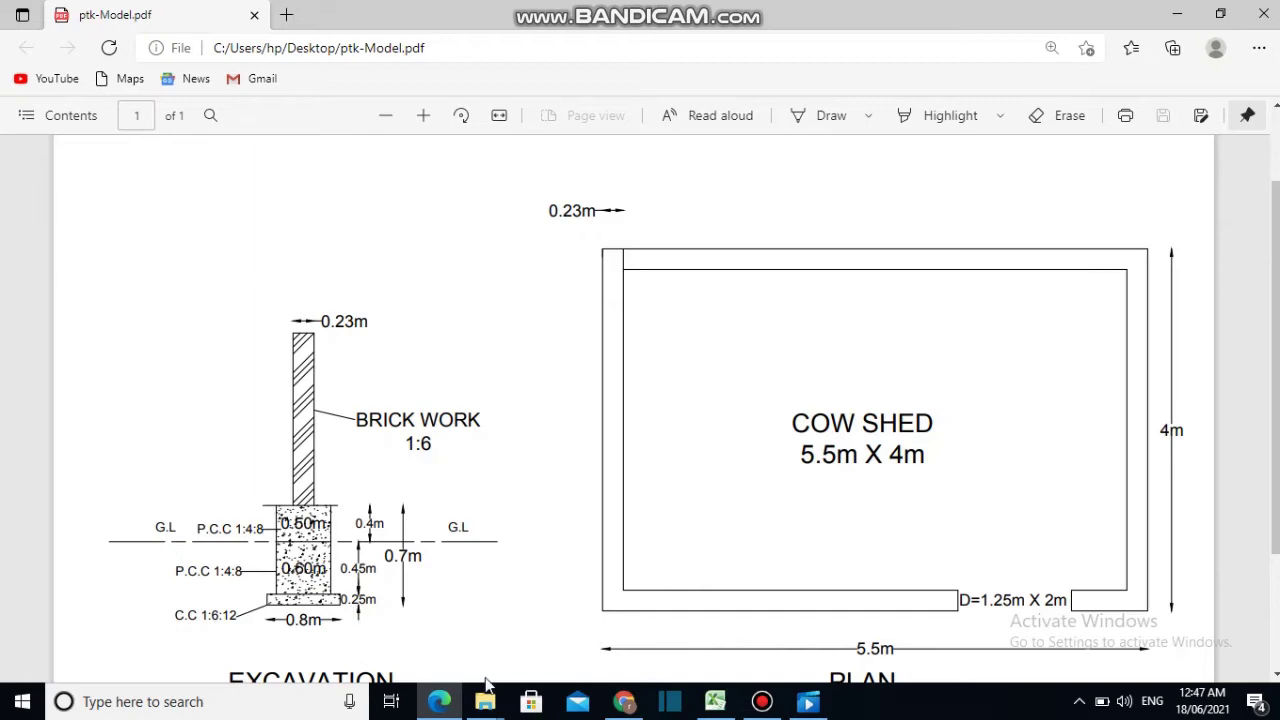
Back in the estimate, review the G.I. sheet length 5.5 and its quantity formula
left_click(440, 702)
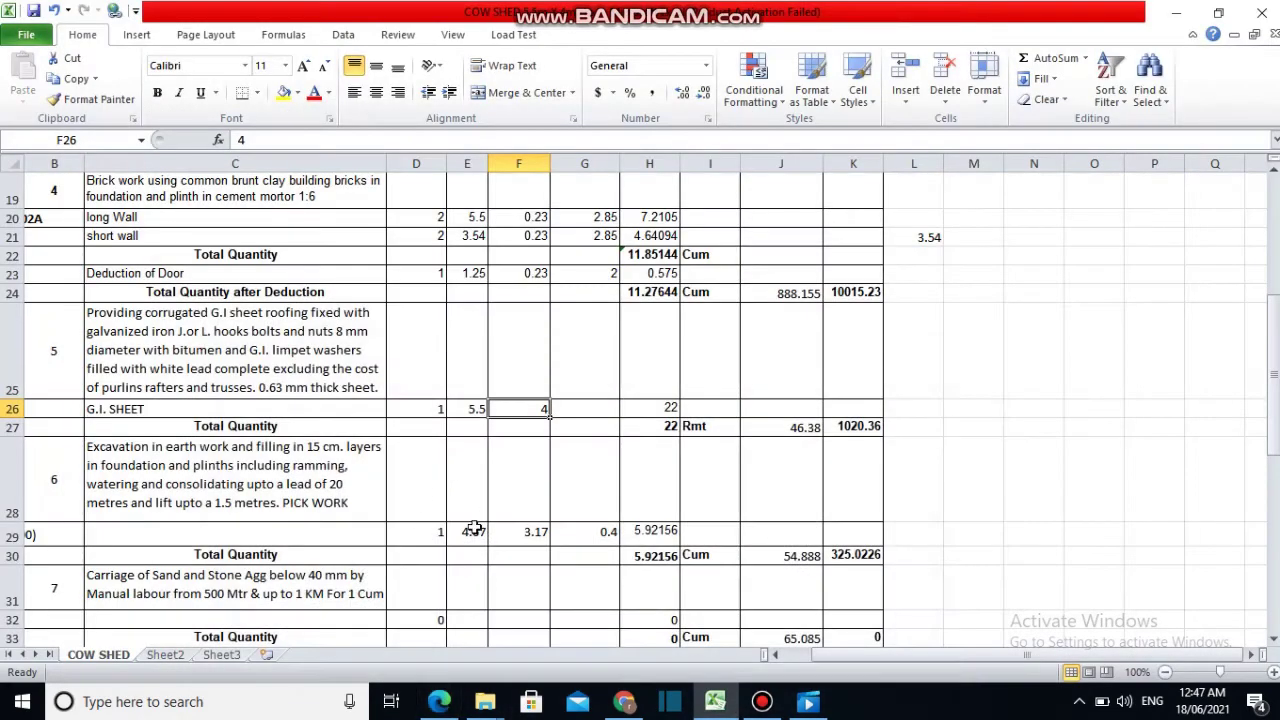
scroll(476, 520, "down", 1)
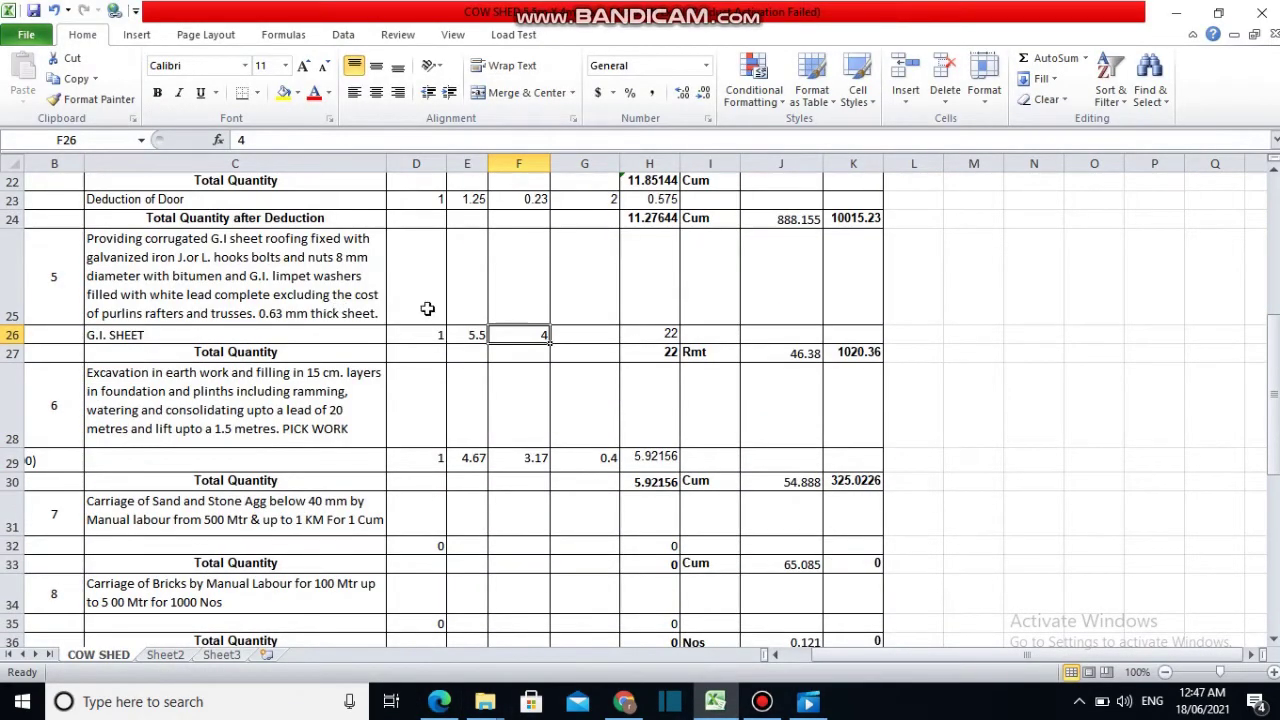
left_click(472, 333)
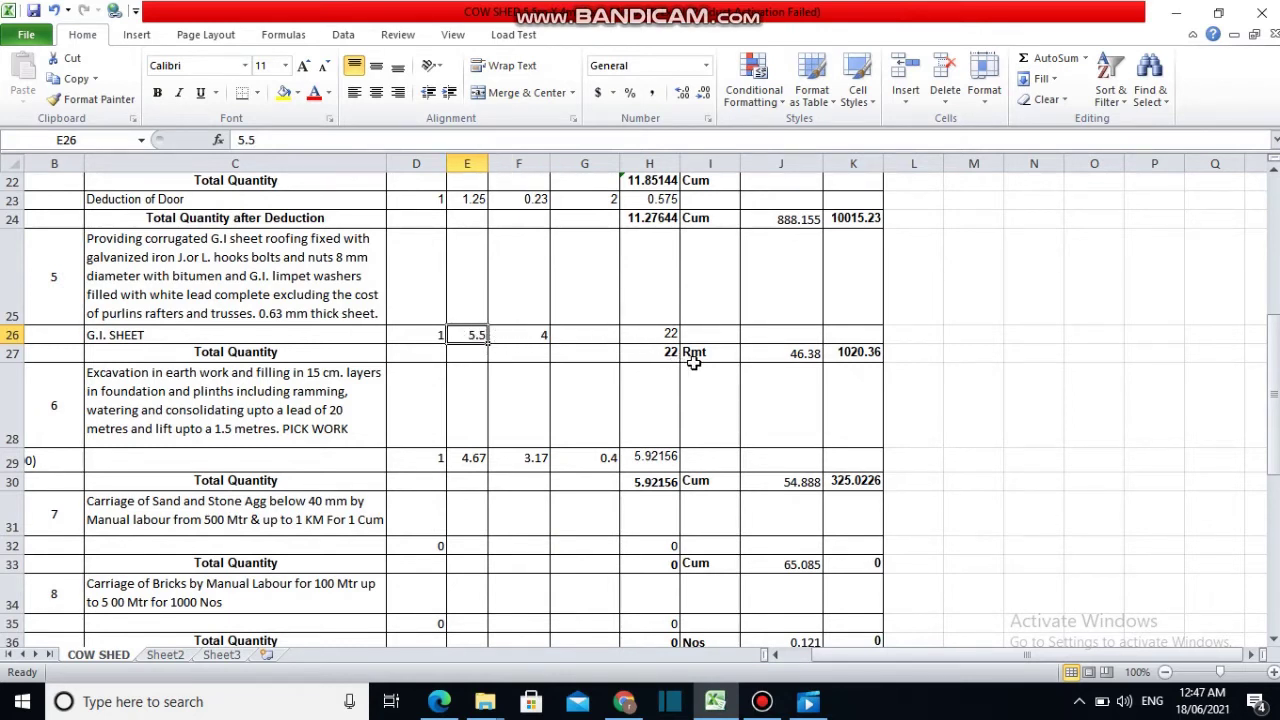
left_click(672, 333)
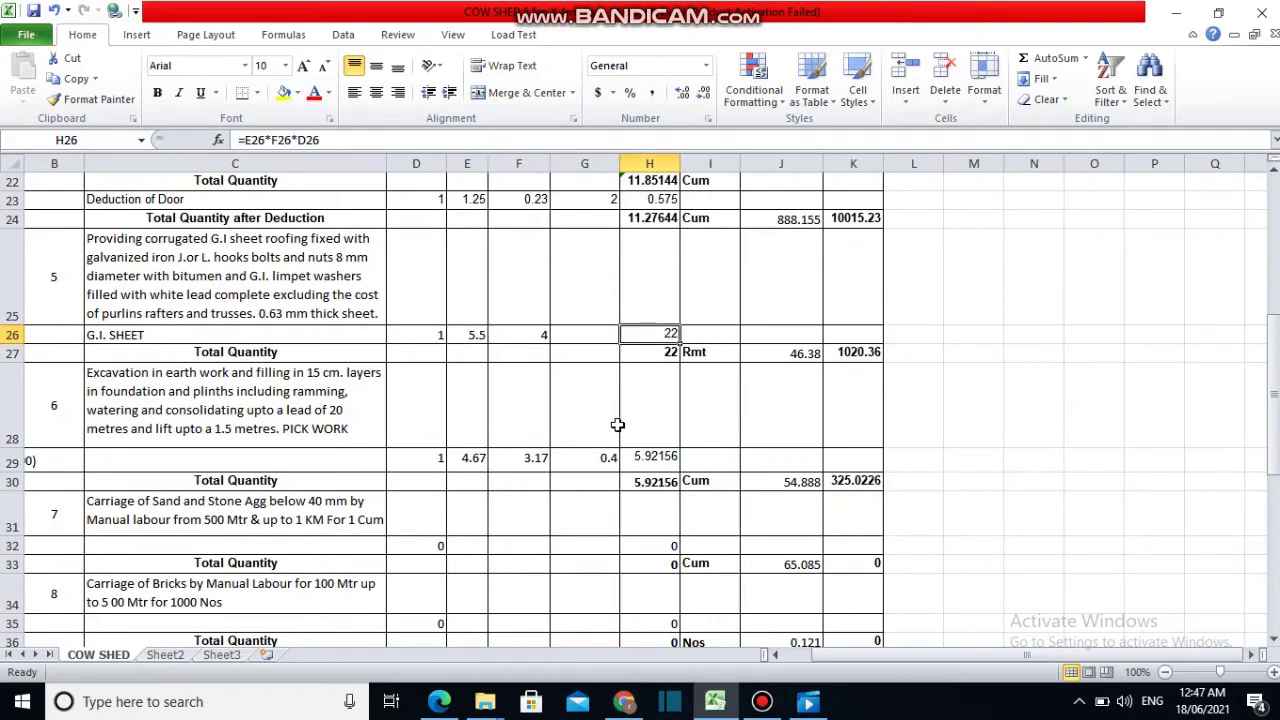
Review the excavation item and its dimensions: length 4.67 and breadth 3.17
scroll(617, 426, "down", 1)
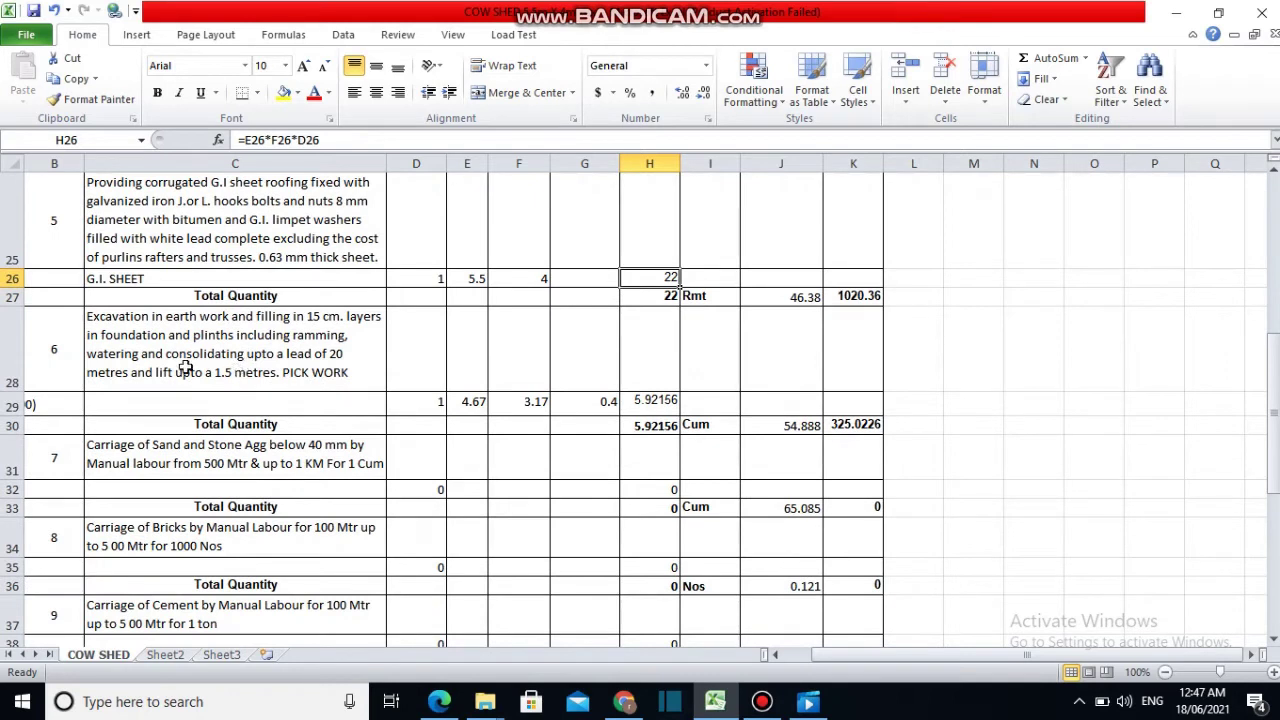
left_click(122, 331)
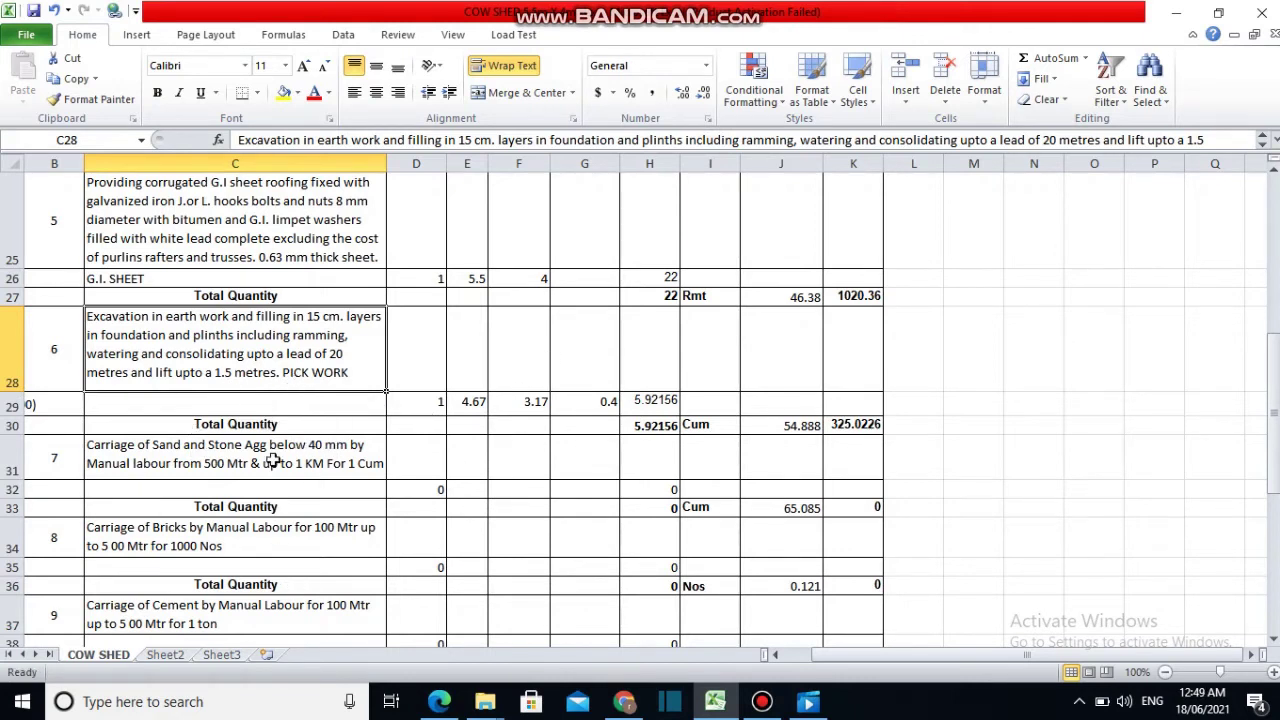
left_click(467, 404)
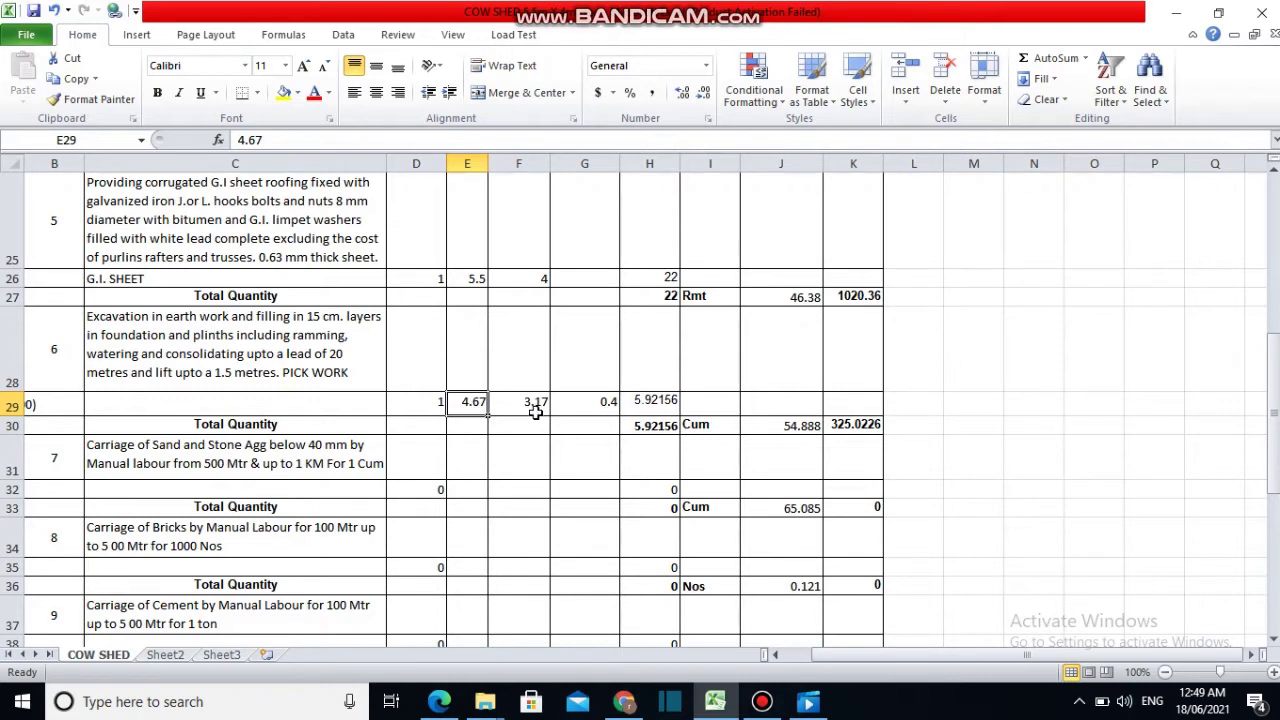
double_click(478, 403)
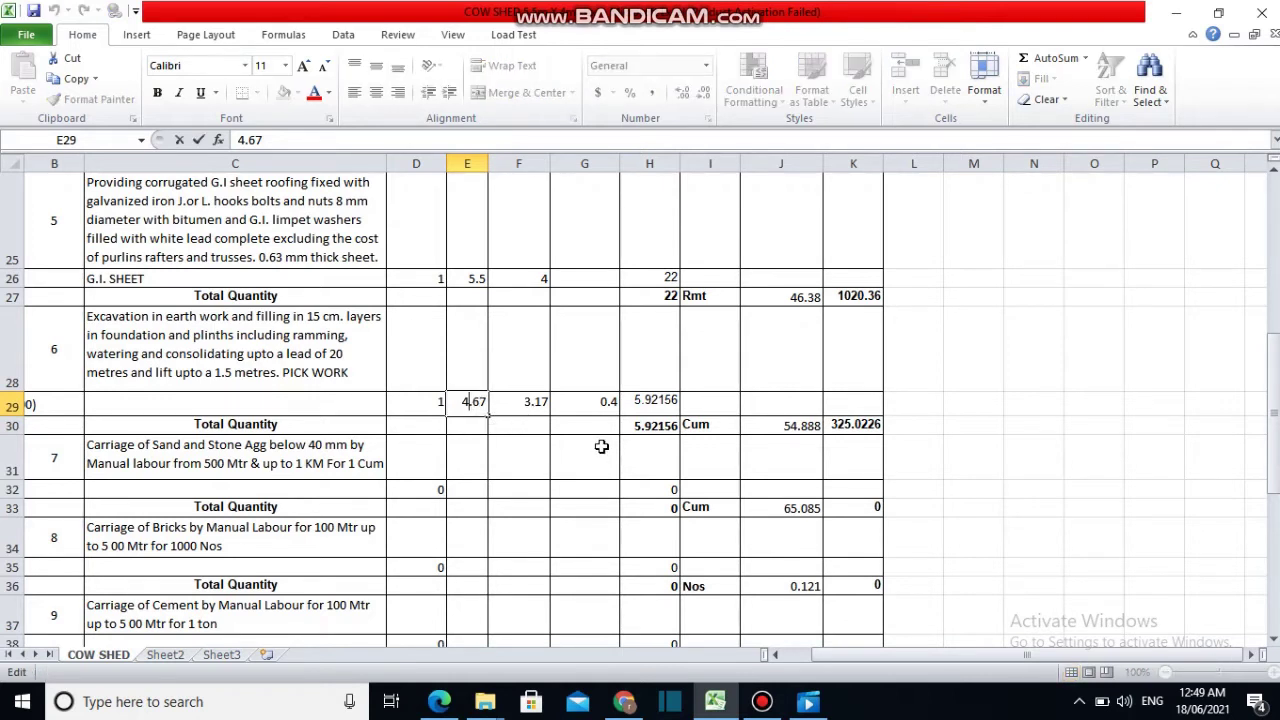
left_click(527, 406)
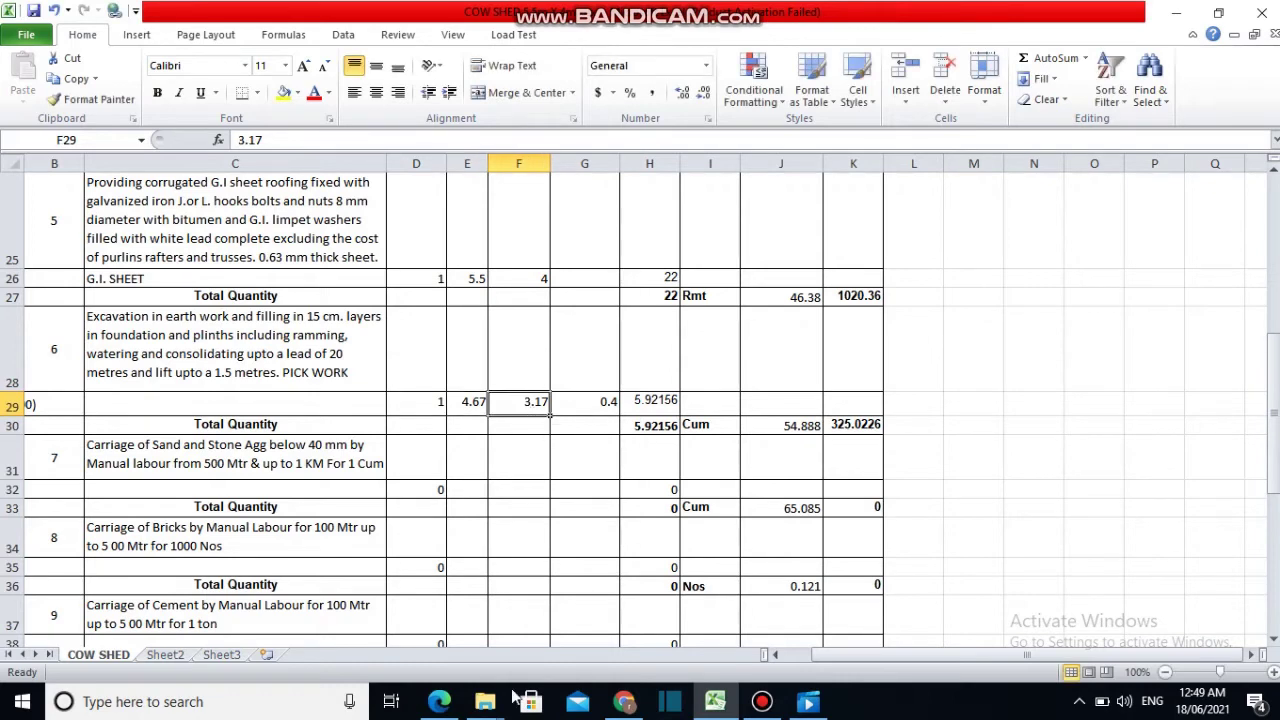
View the EXCAVATION section and PLAN drawings in ptk-Model.pdf, then return to the estimate
left_click(439, 701)
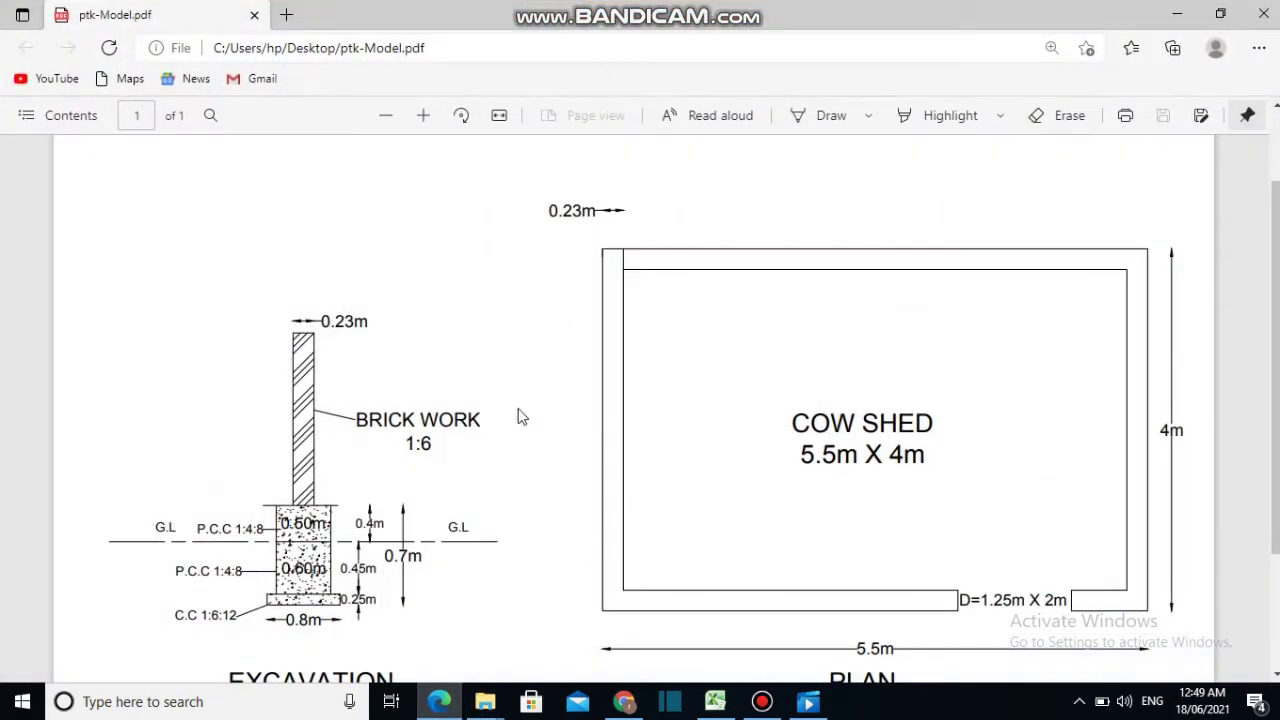
scroll(514, 423, "down", 2)
scroll(514, 428, "up", 3)
scroll(514, 440, "down", 2)
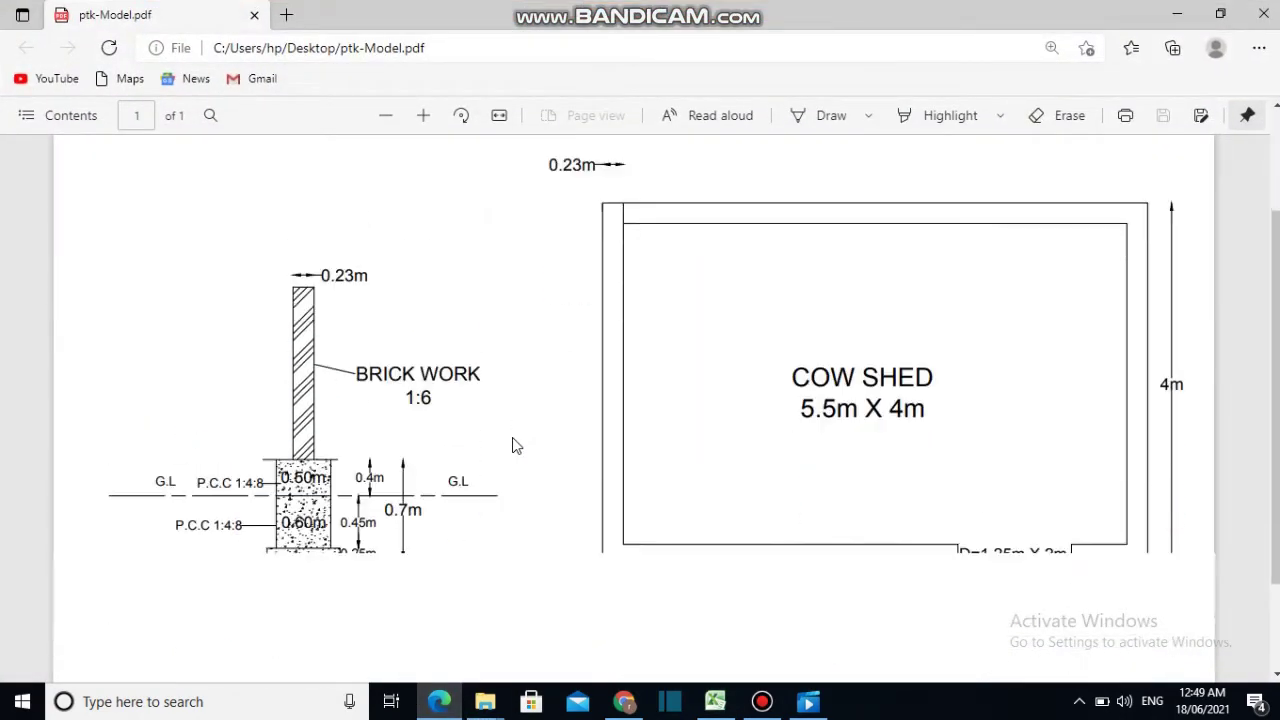
scroll(514, 446, "down", 3)
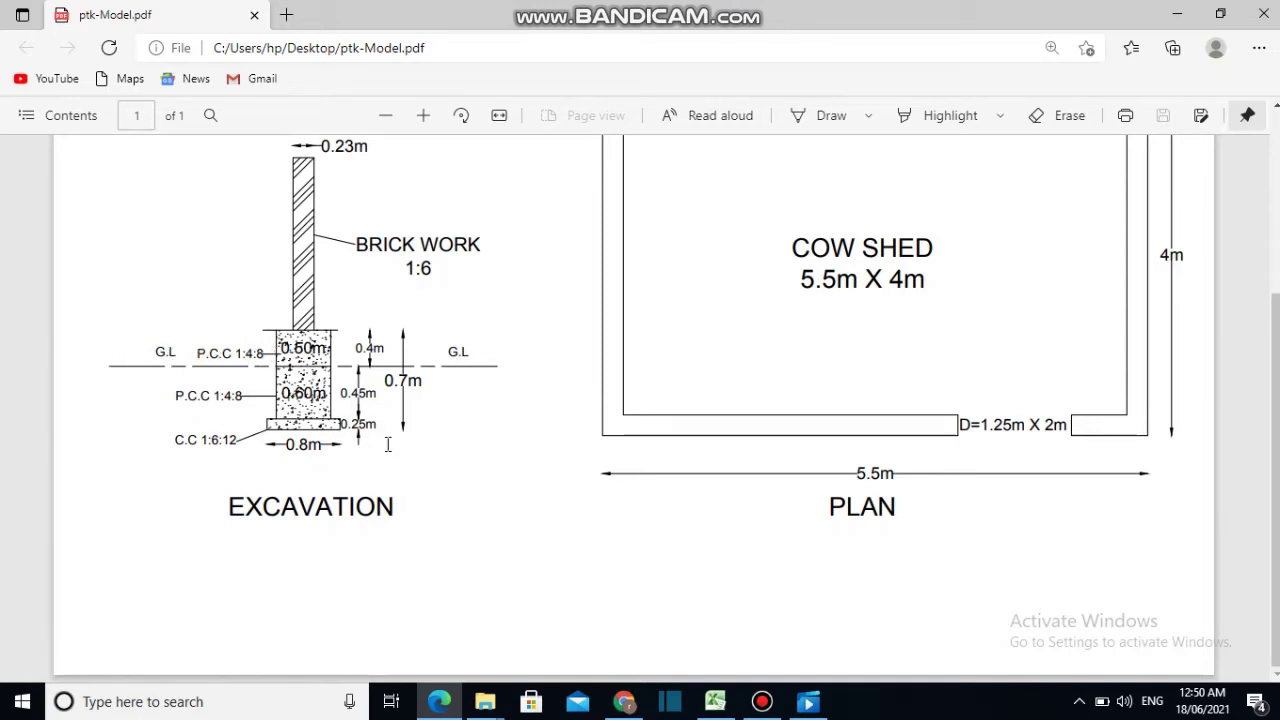
left_click(445, 702)
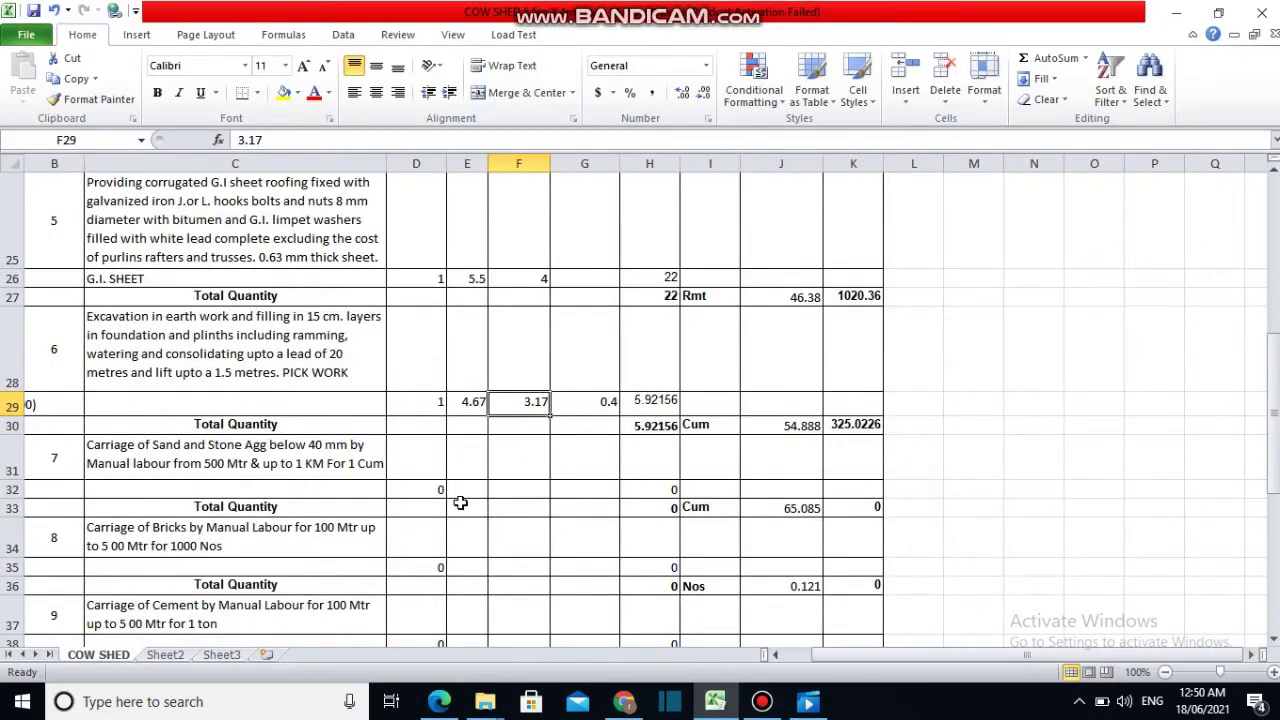
left_click(476, 401)
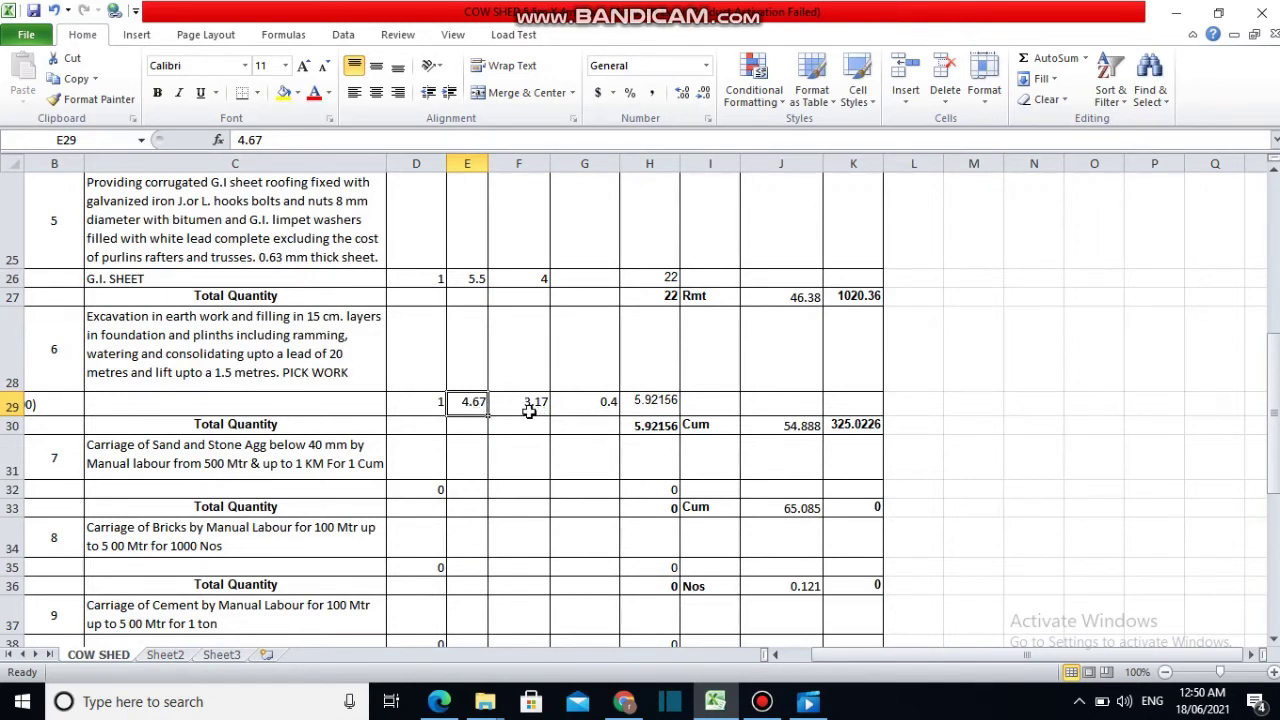
left_click(537, 404)
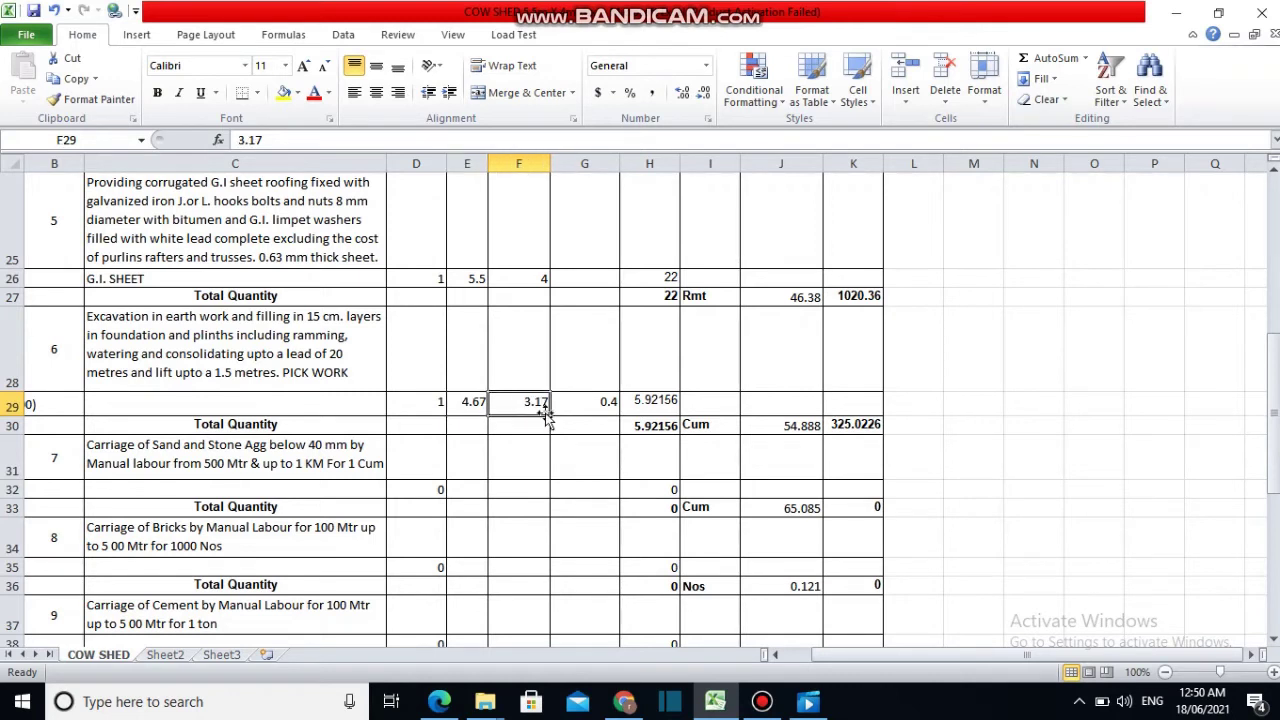
left_click(471, 408)
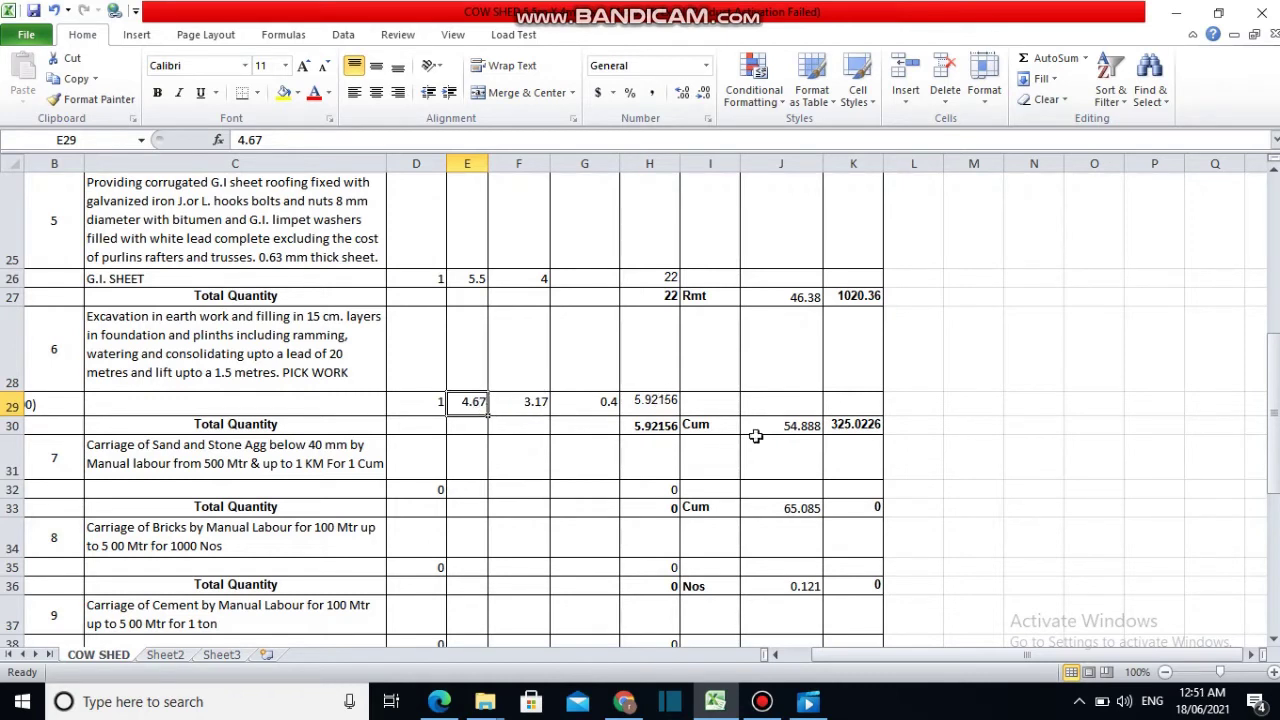
left_click(905, 405)
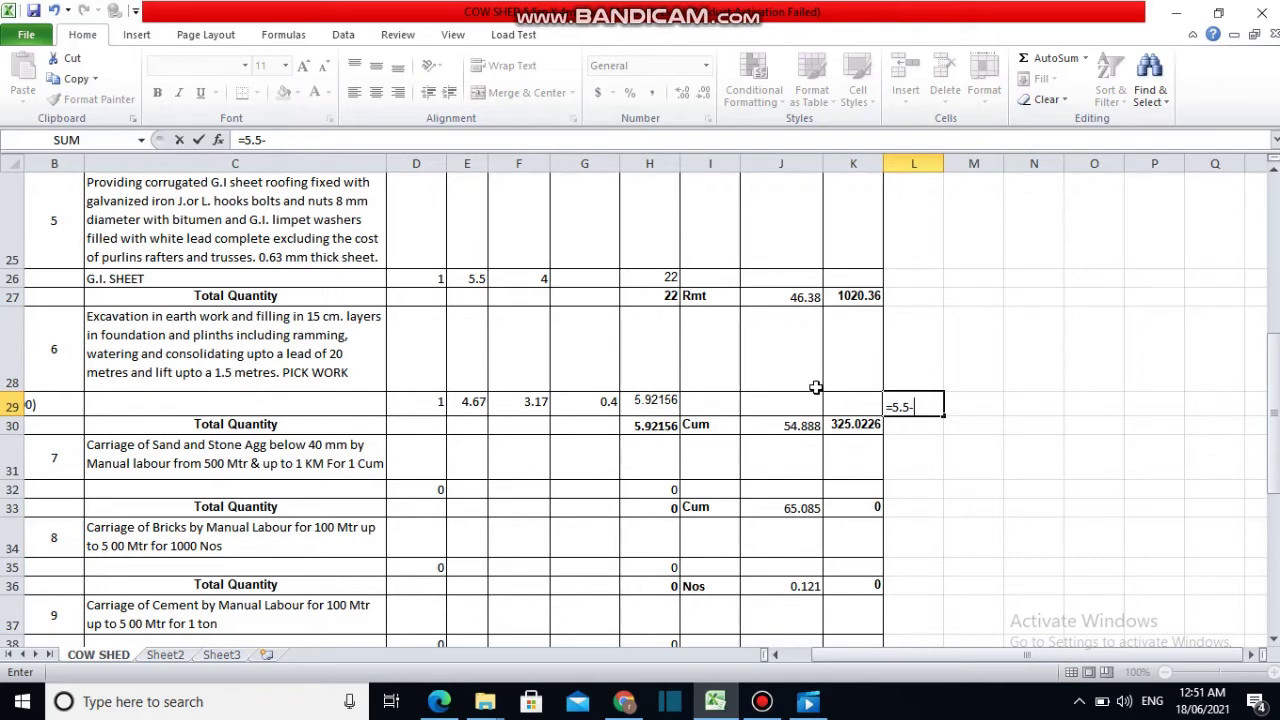
left_click(440, 701)
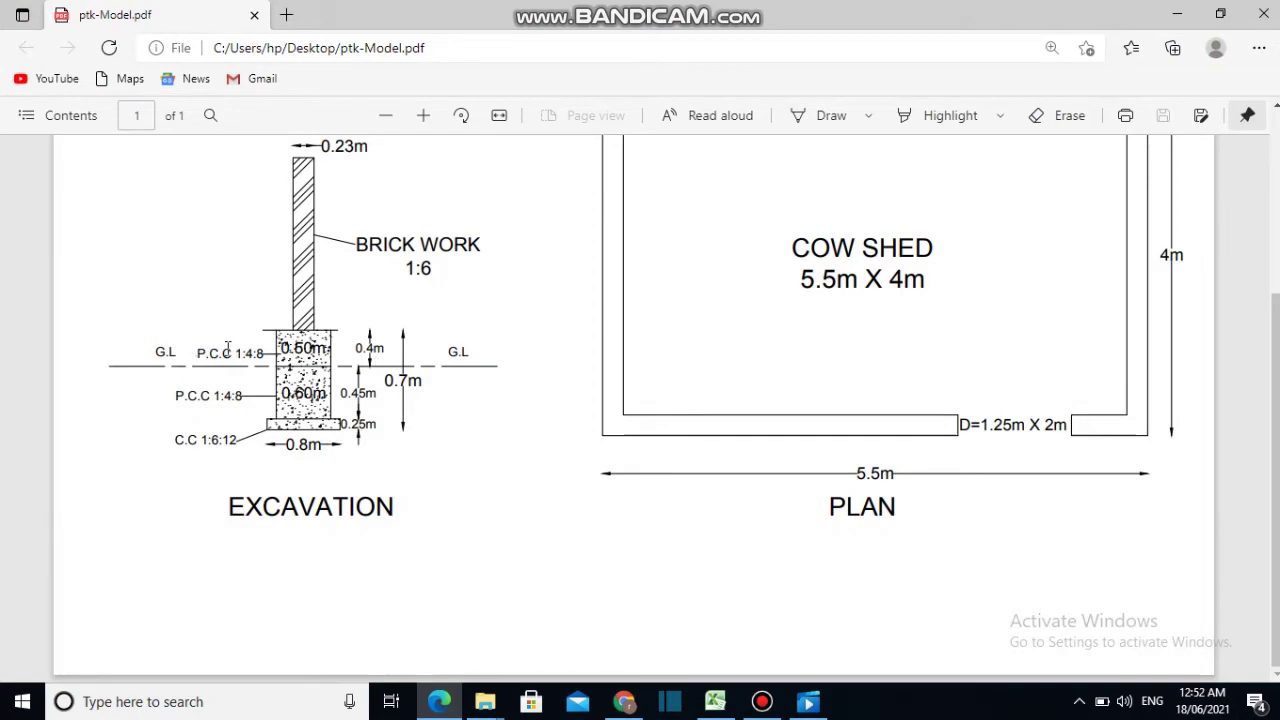
left_click(440, 701)
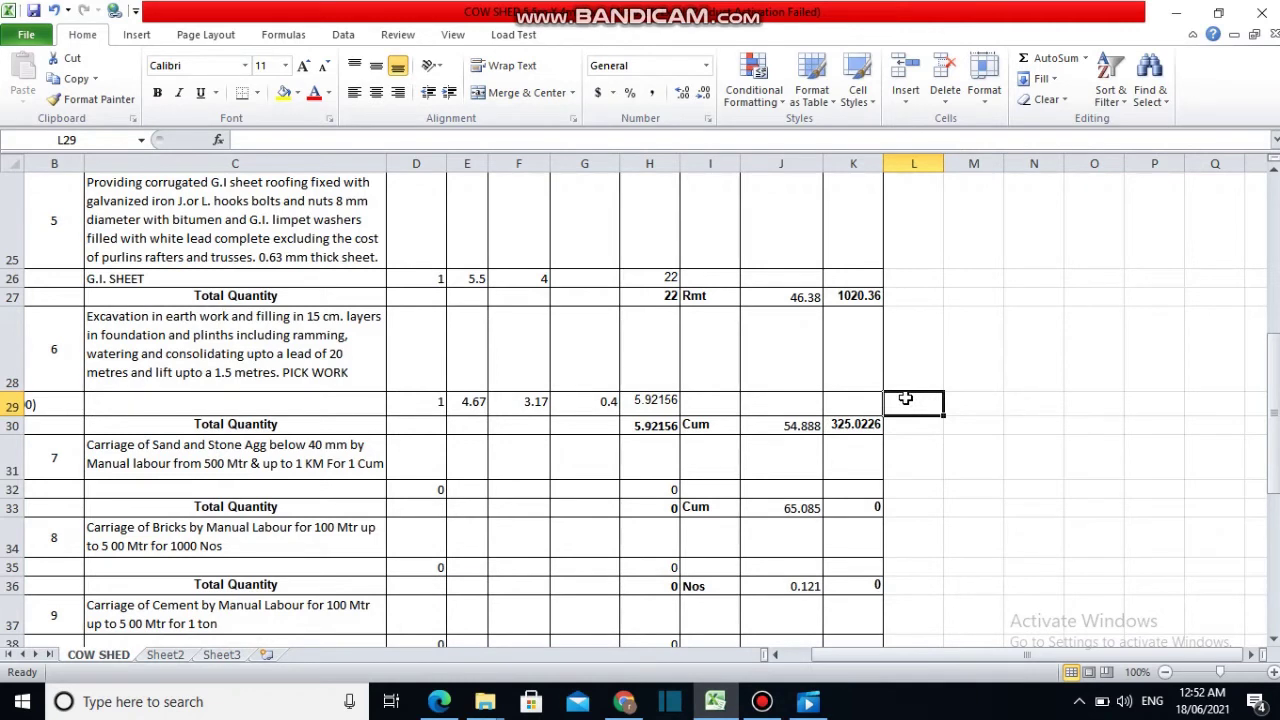
Finish the L29 helper calculation and change the excavation length in E29 to 4.77
type("=5.5-.23-.")
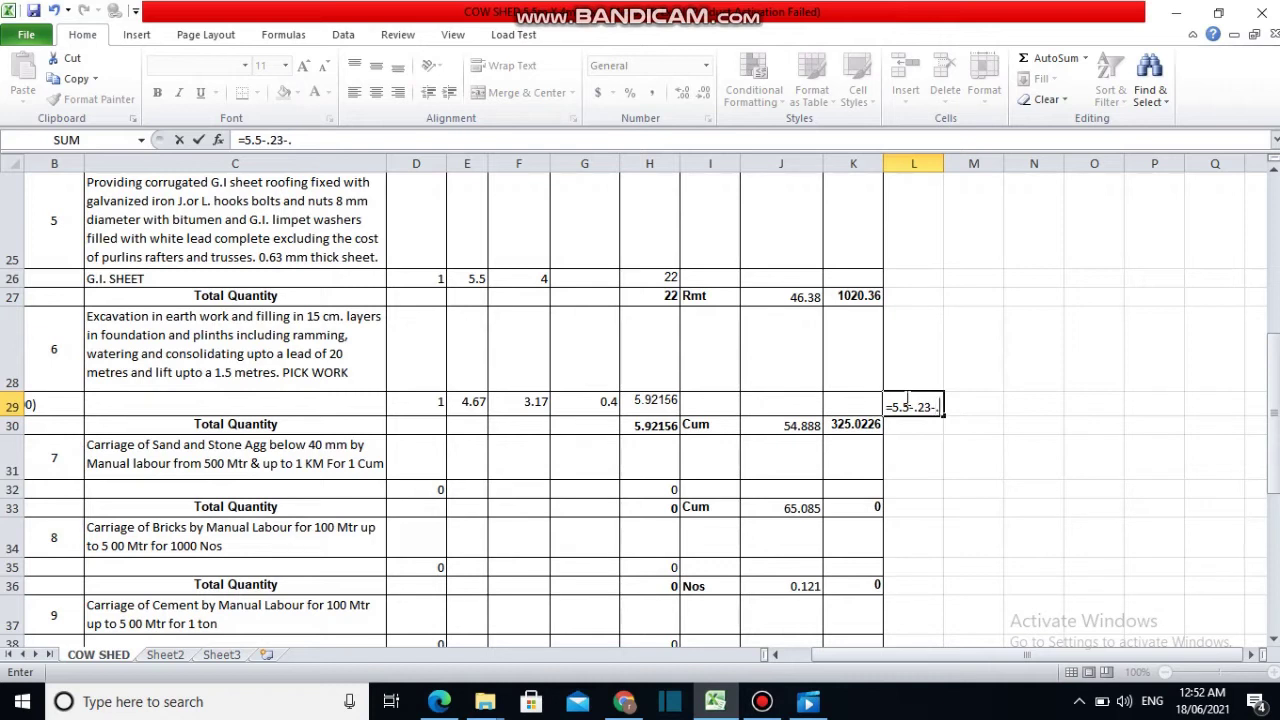
type("5")
key("Return")
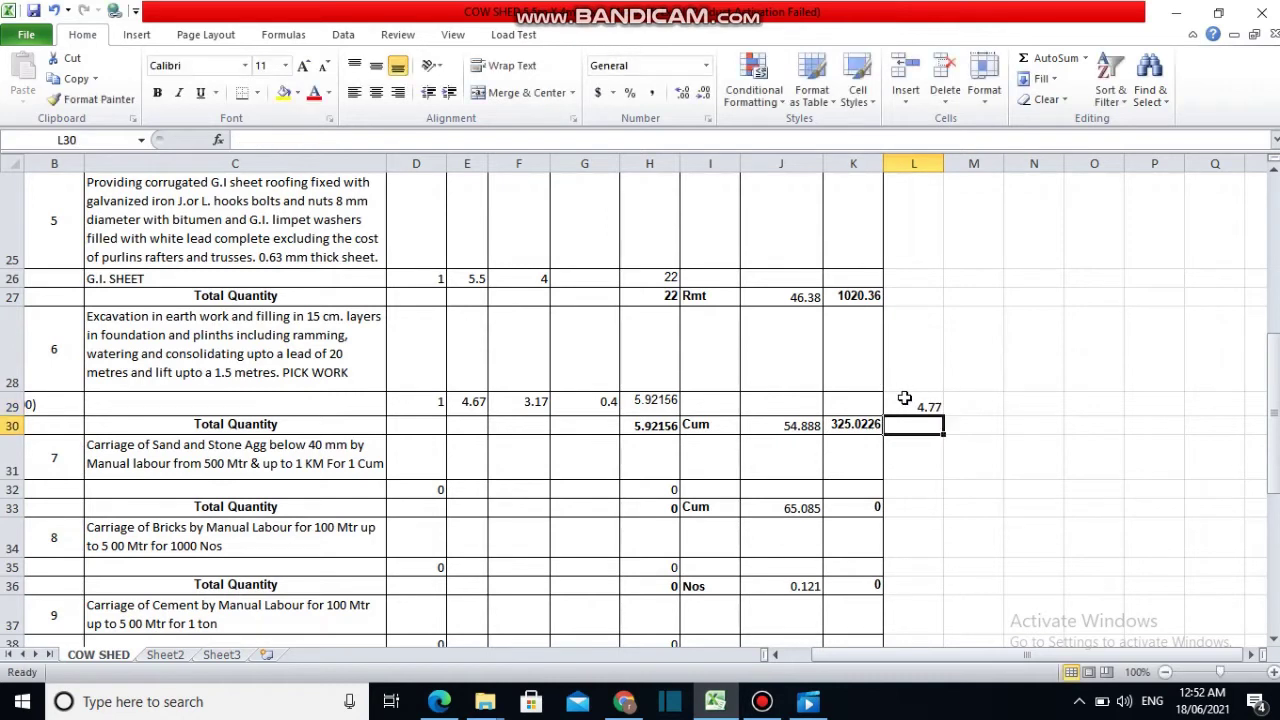
double_click(478, 403)
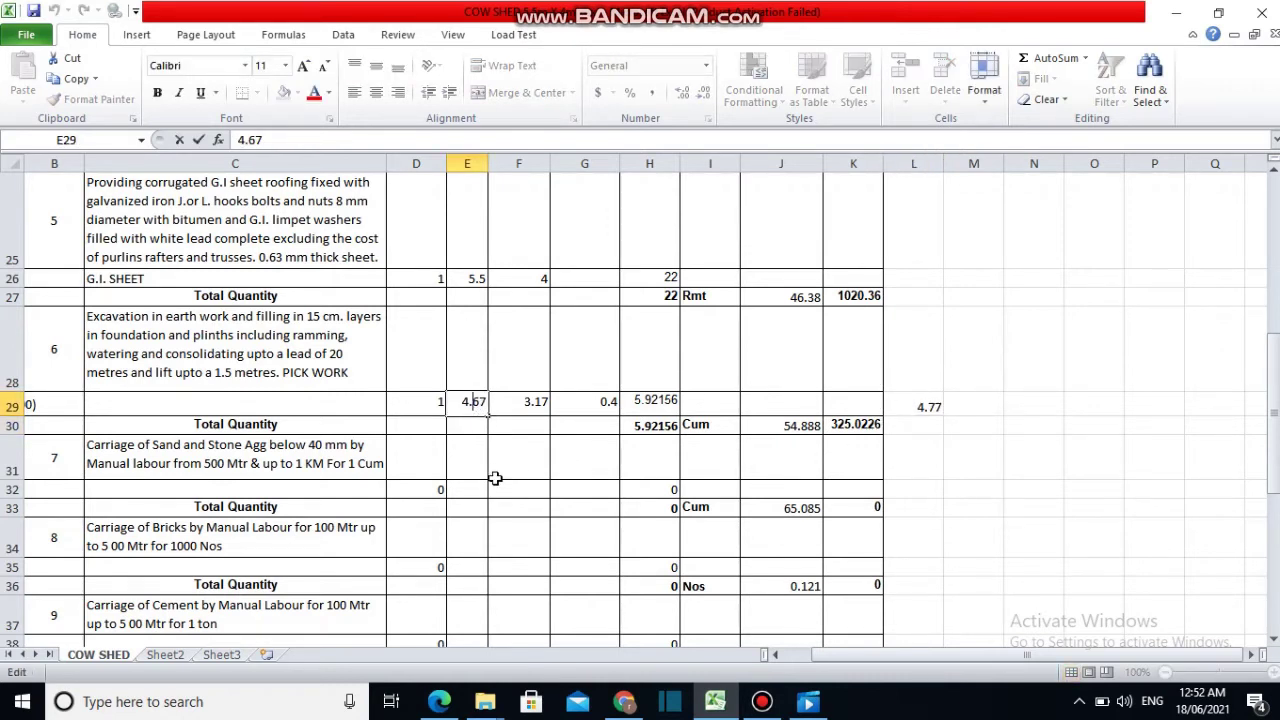
key("Delete")
type("7")
left_click(531, 404)
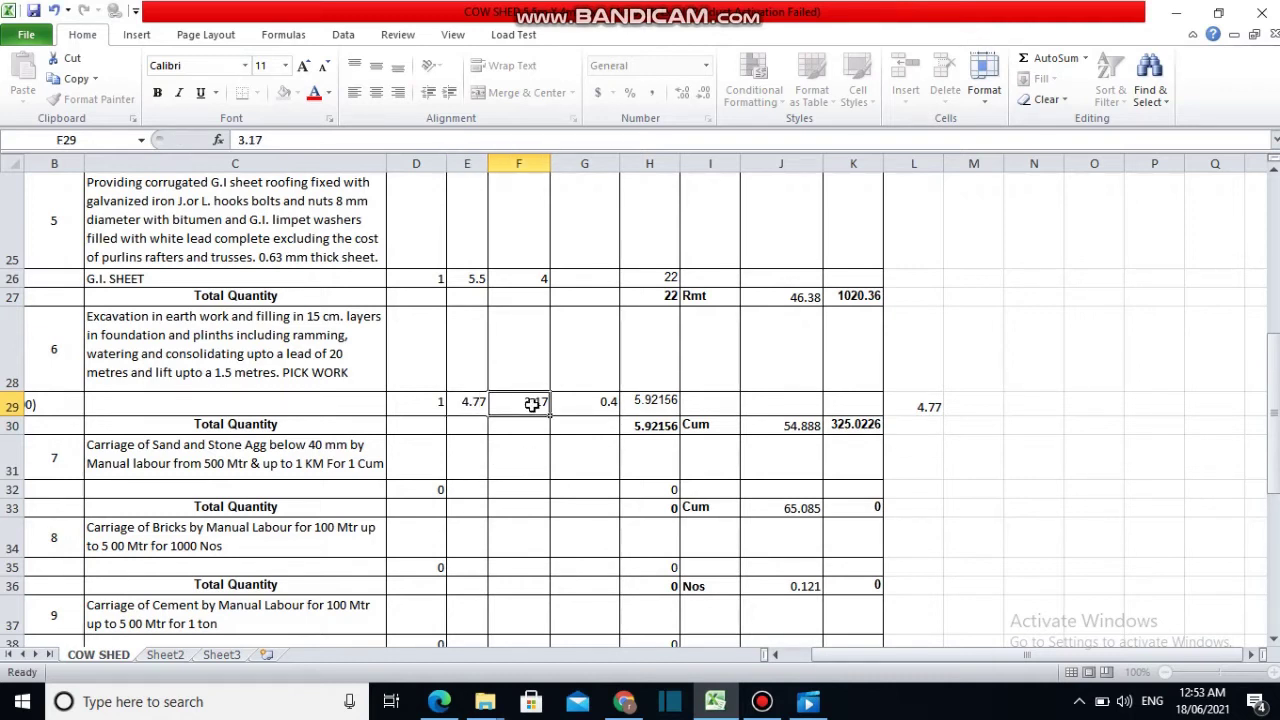
Rework L29 to =4-0.23-0.5 (3.27) and set the excavation width in F29 to 3.27
double_click(927, 403)
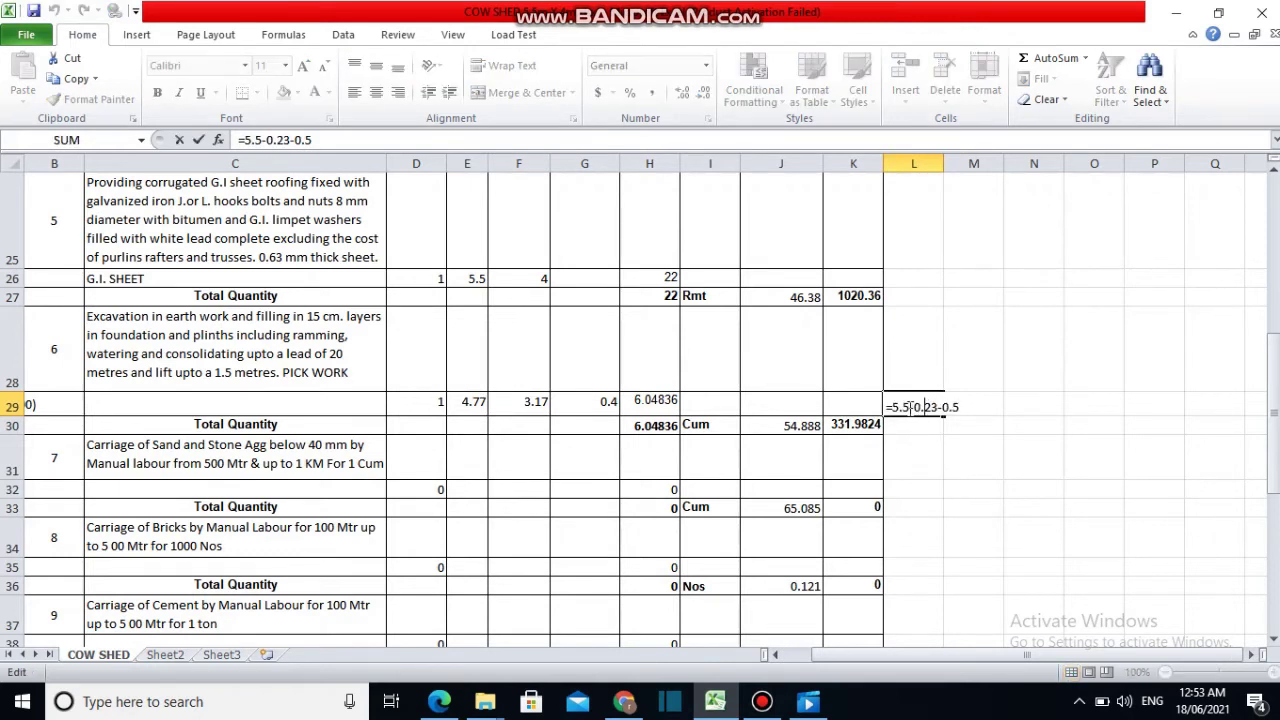
left_click(909, 407)
key("BackSpace")
key("BackSpace")
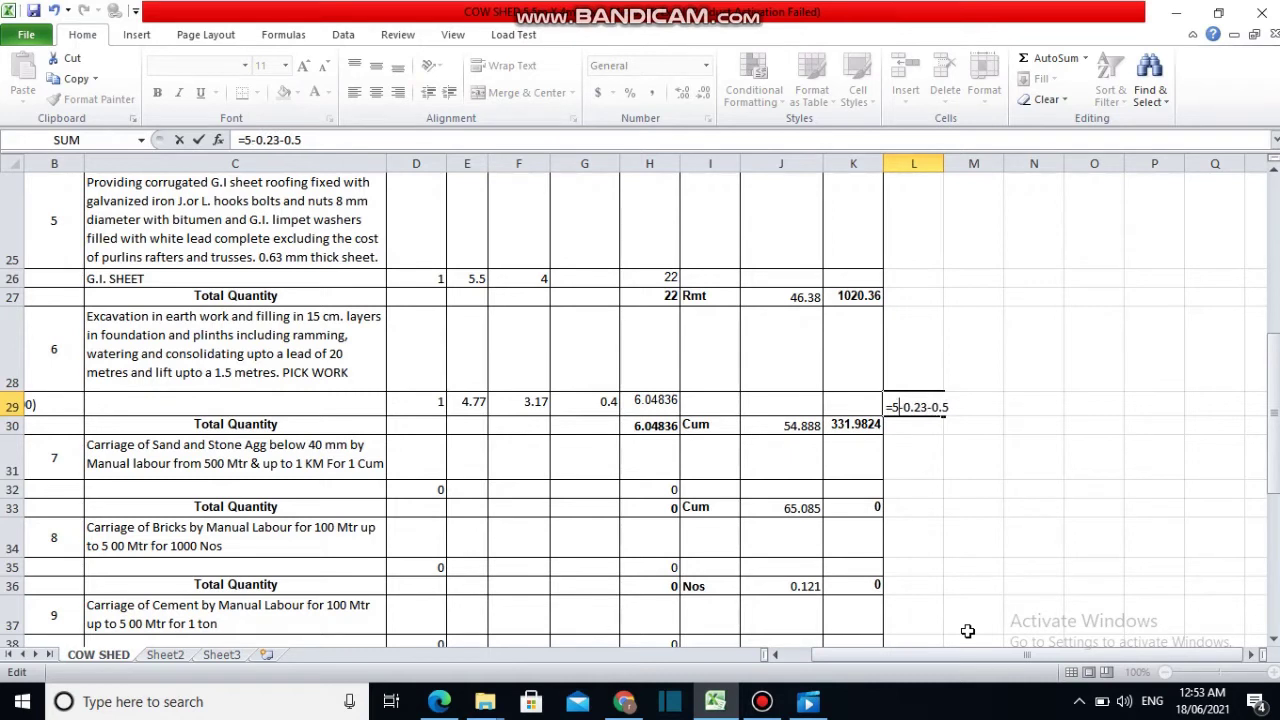
key("BackSpace")
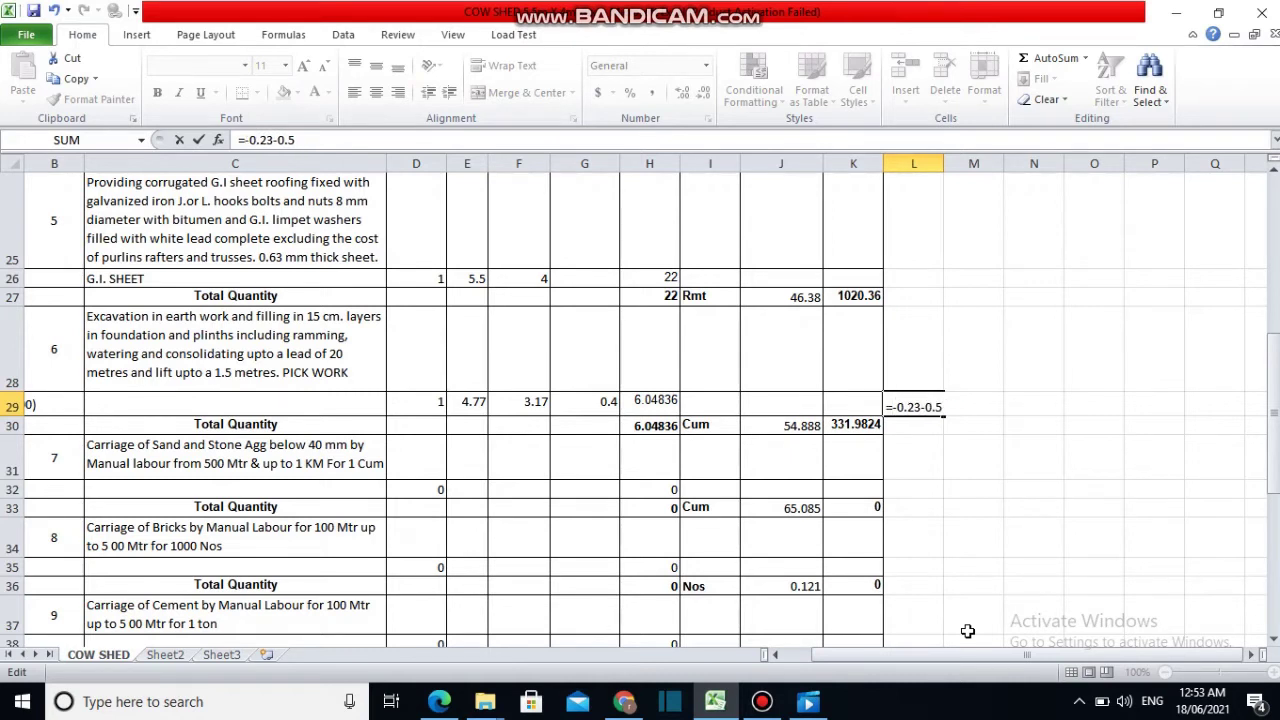
type("4")
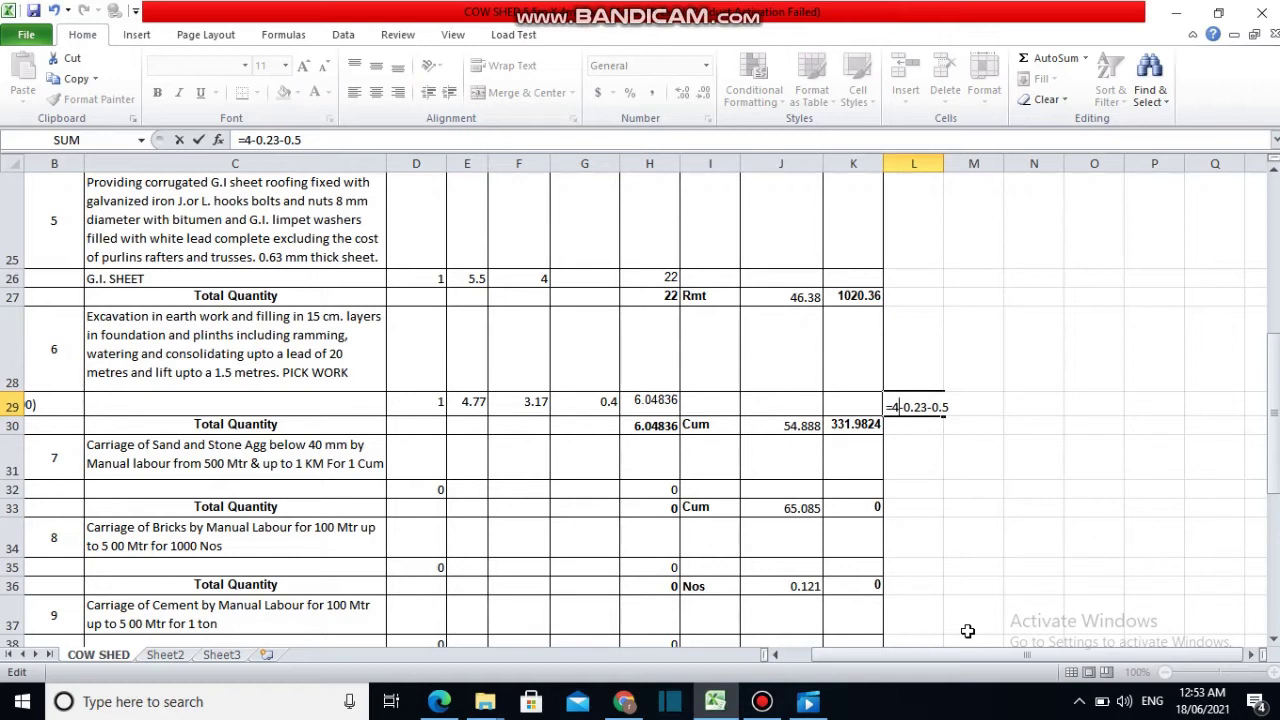
key("Return")
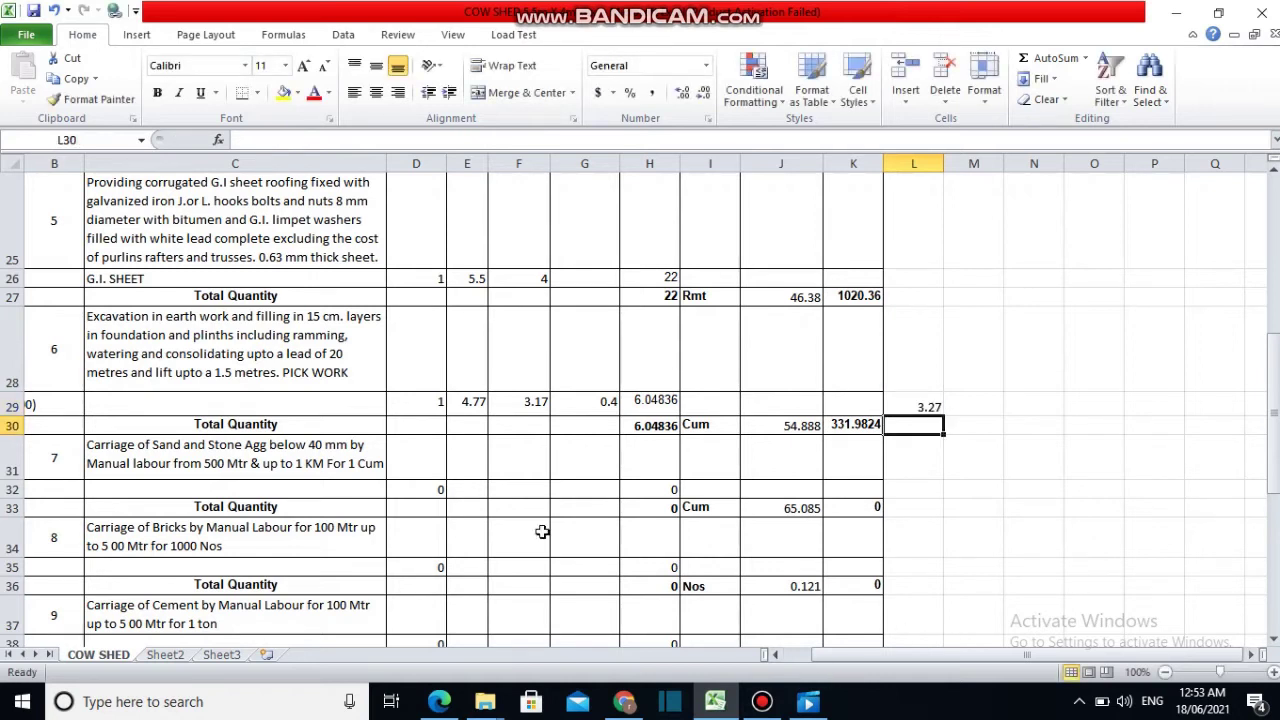
double_click(541, 401)
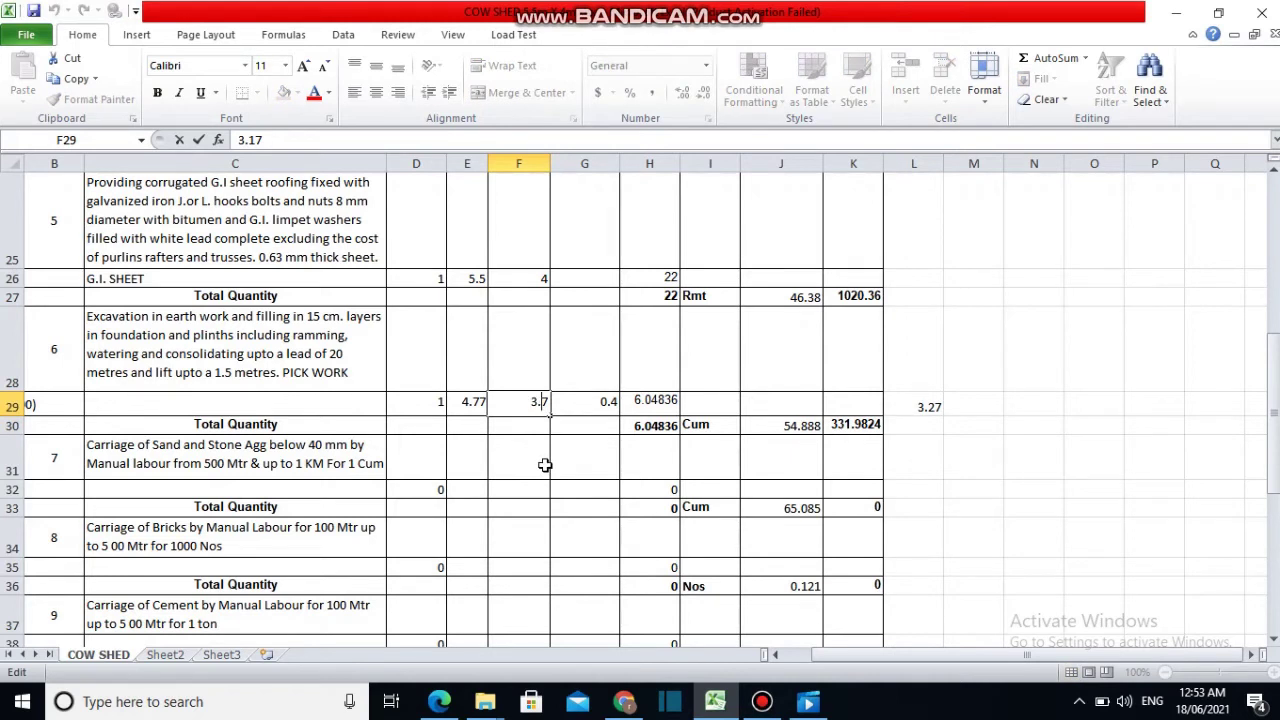
type("2")
left_click(597, 440)
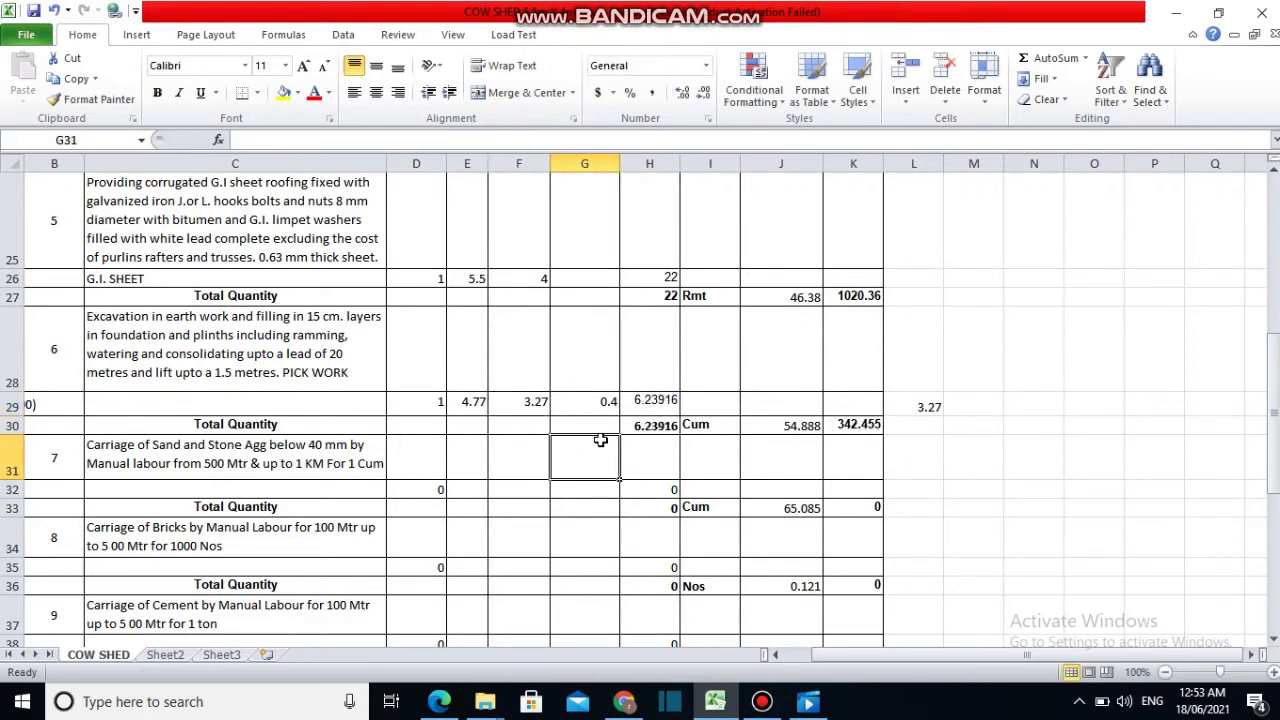
left_click(665, 424)
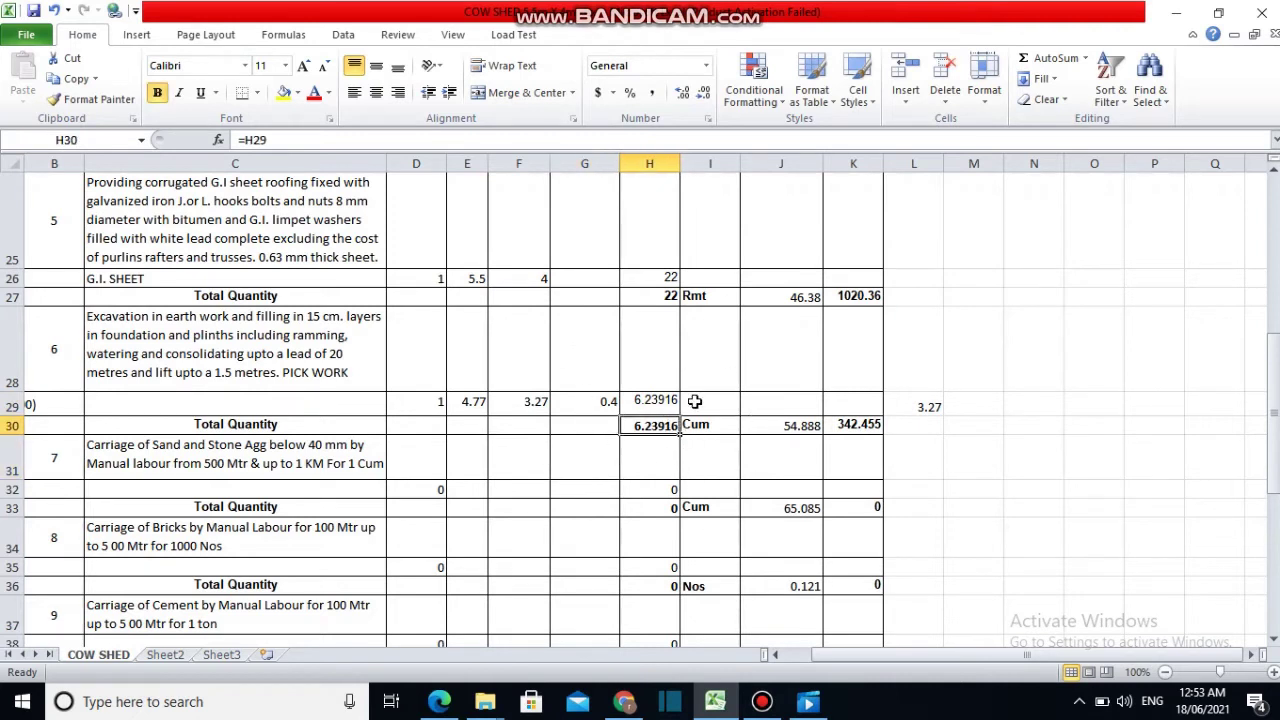
left_click(699, 427)
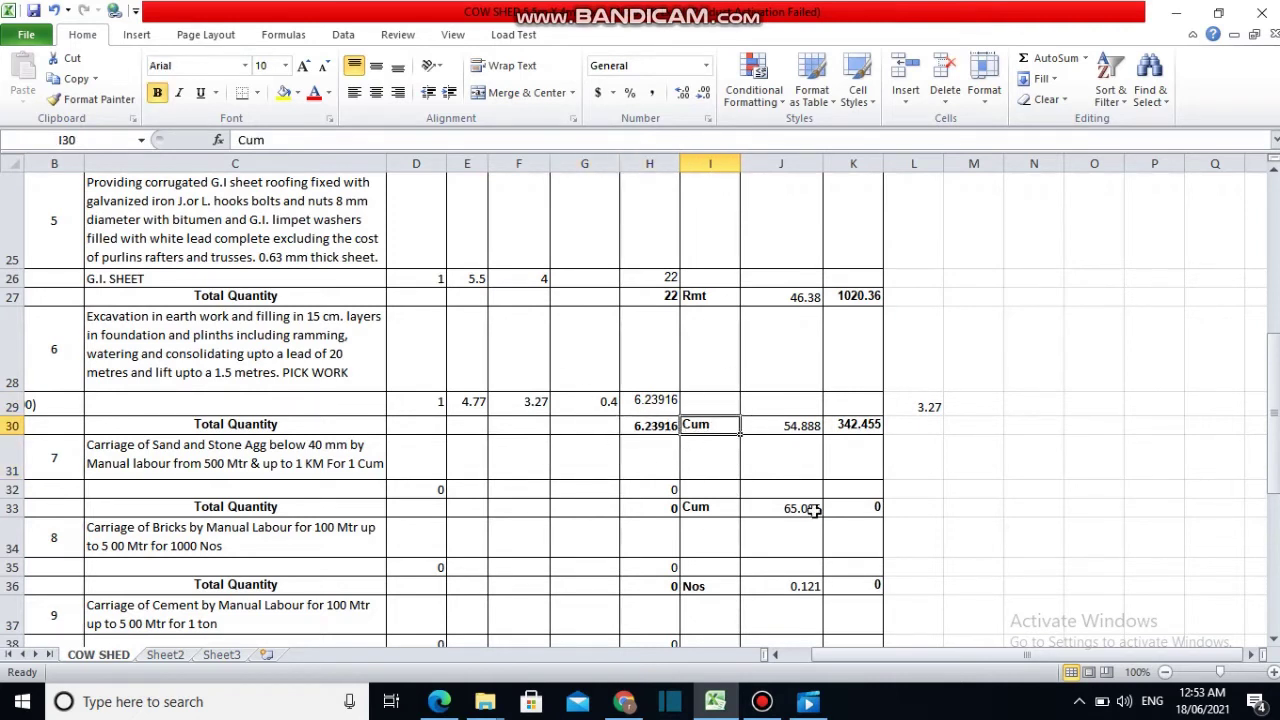
scroll(698, 427, "up", 1)
scroll(698, 427, "up", 3)
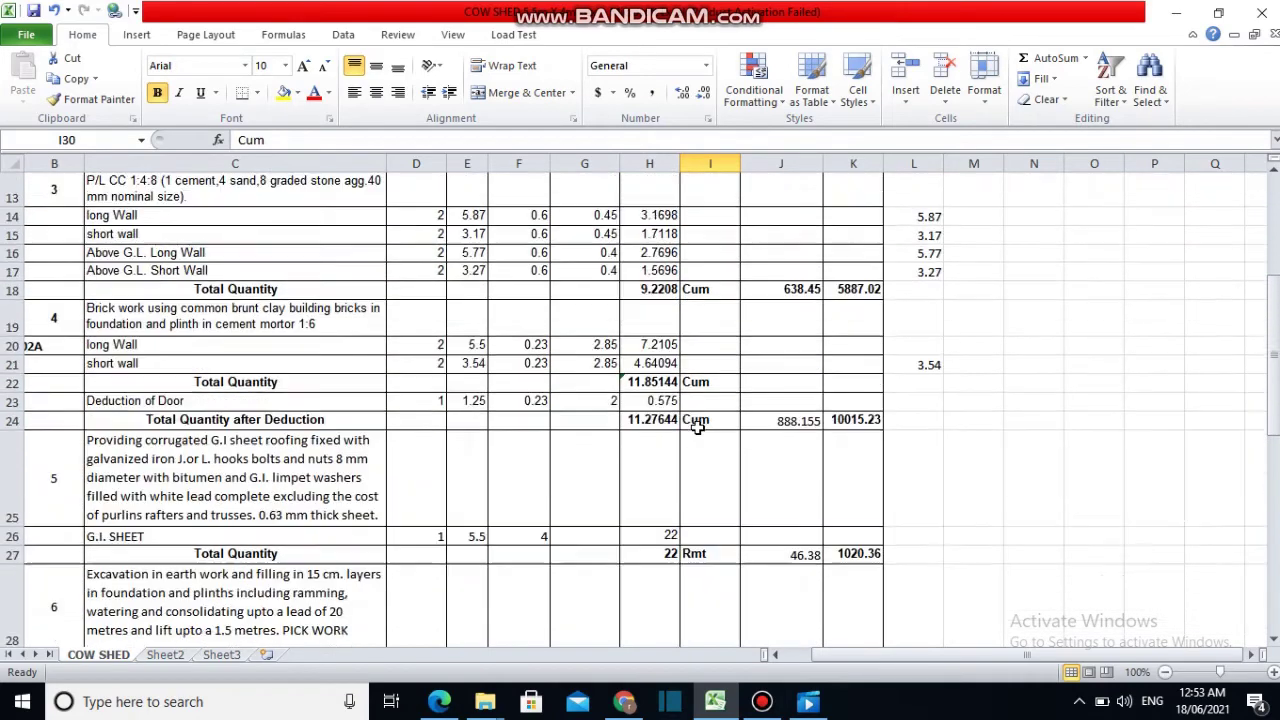
scroll(698, 427, "up", 2)
scroll(698, 427, "up", 1)
scroll(698, 427, "up", 1)
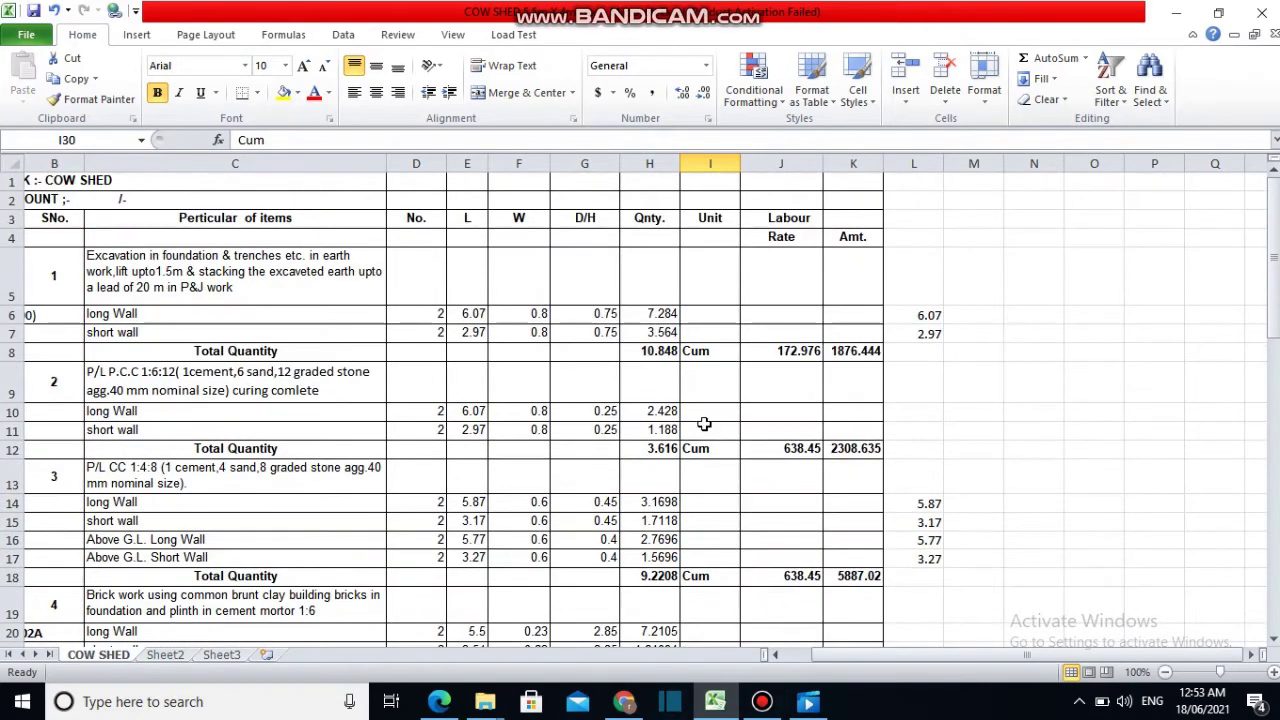
scroll(539, 449, "down", 1)
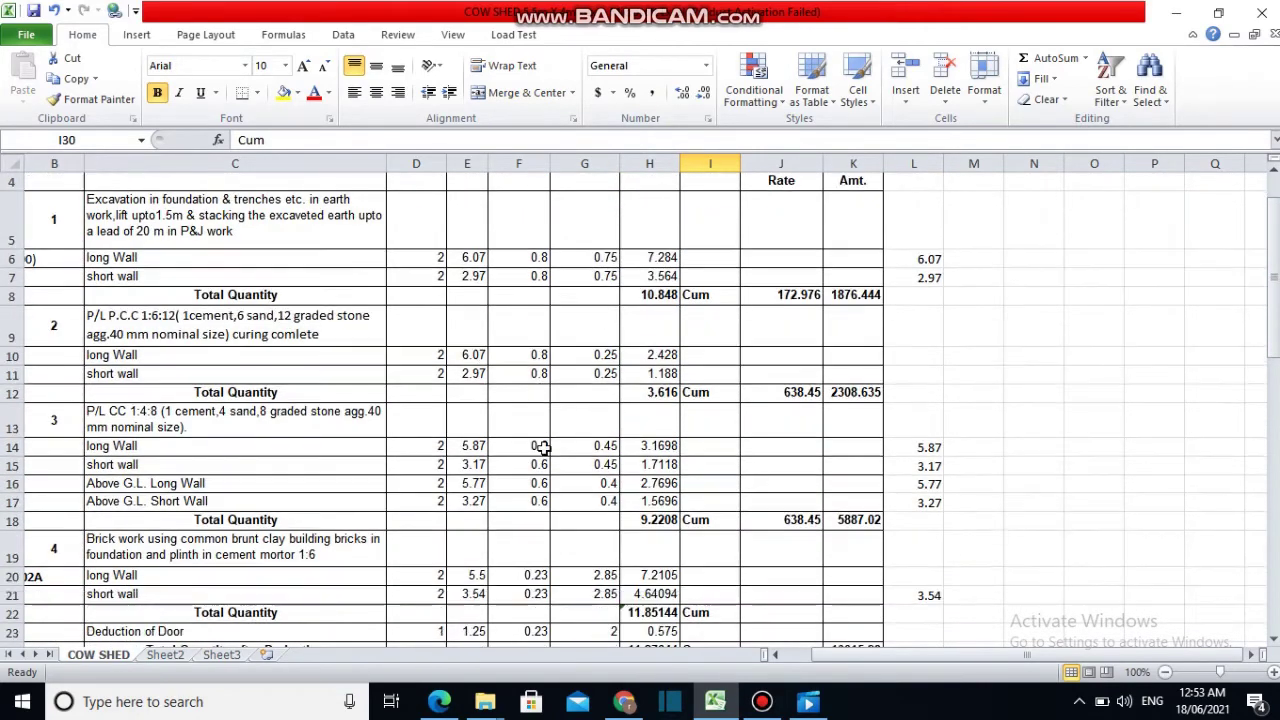
scroll(545, 452, "down", 1)
scroll(577, 469, "up", 1)
scroll(612, 300, "up", 1)
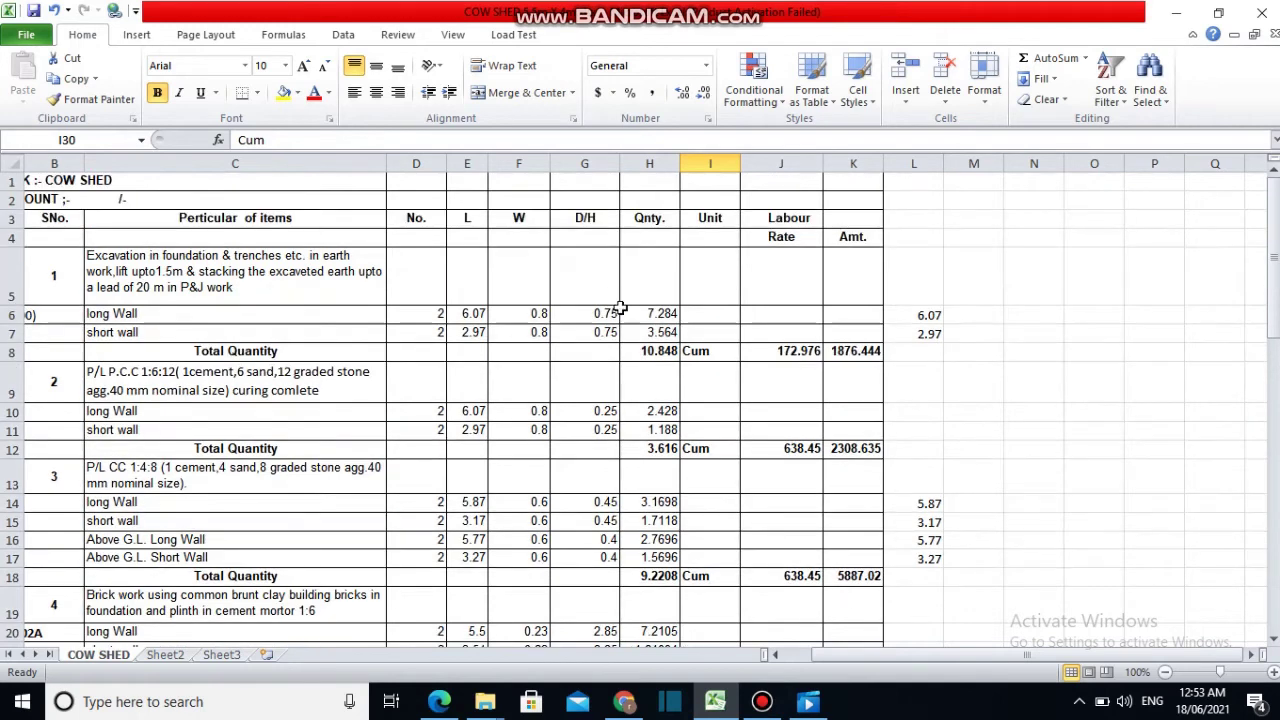
scroll(757, 463, "down", 2)
scroll(760, 465, "up", 1)
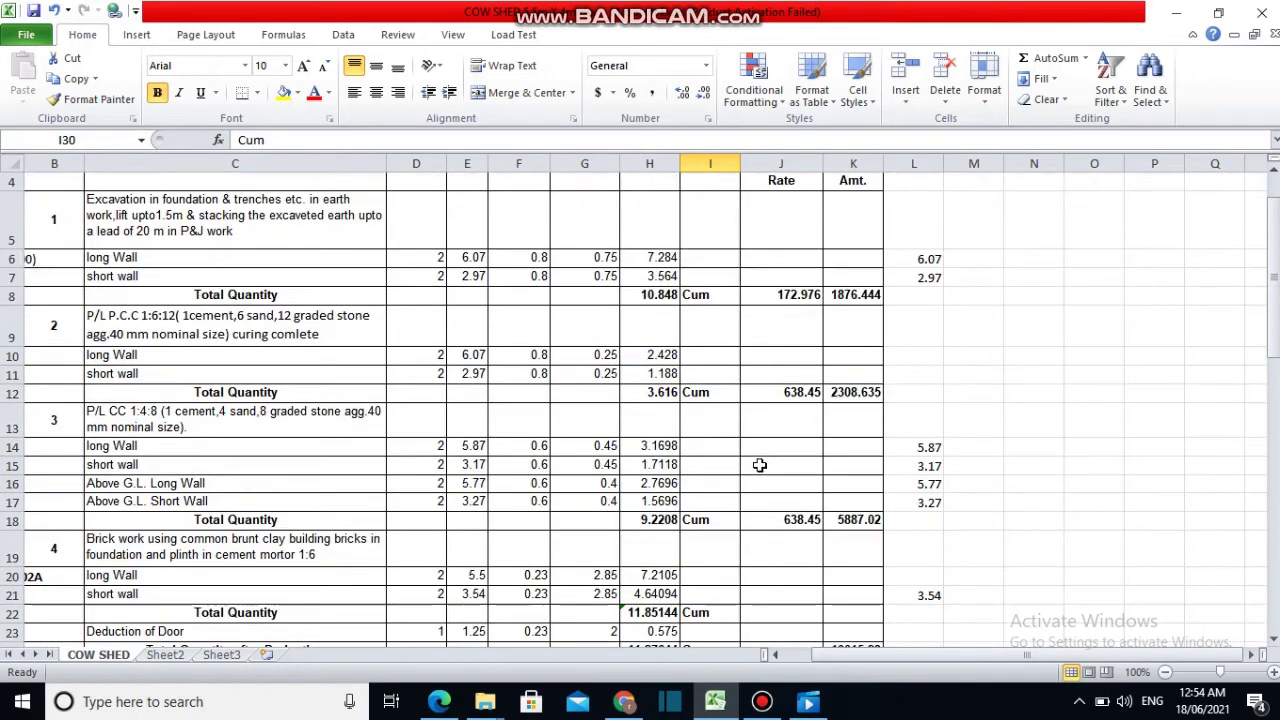
scroll(760, 465, "up", 1)
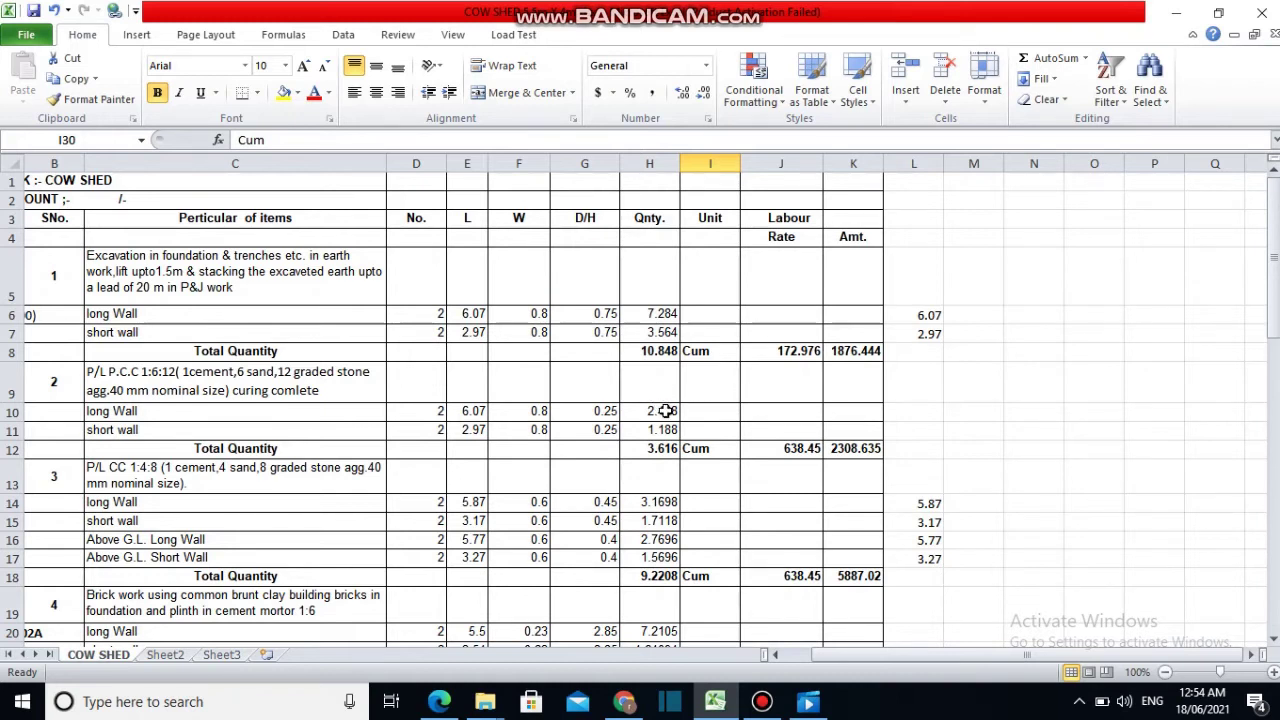
left_click(630, 399)
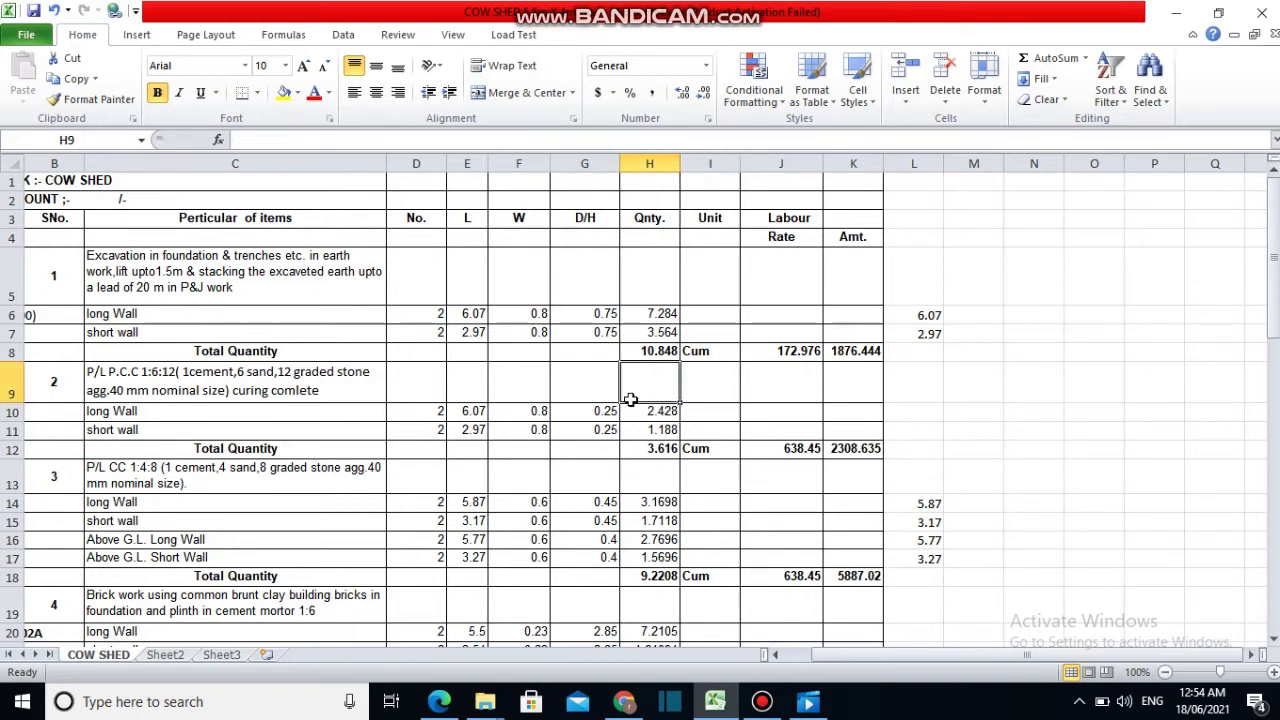
scroll(645, 420, "down", 1)
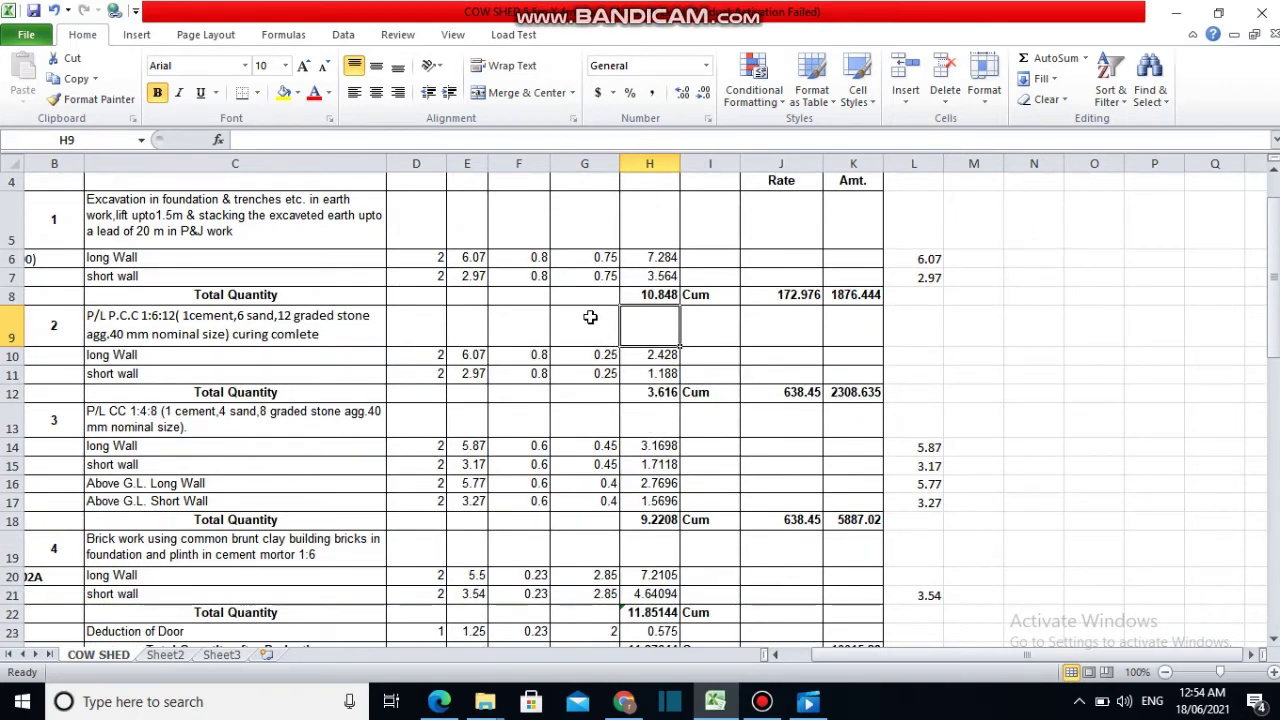
left_click(694, 295)
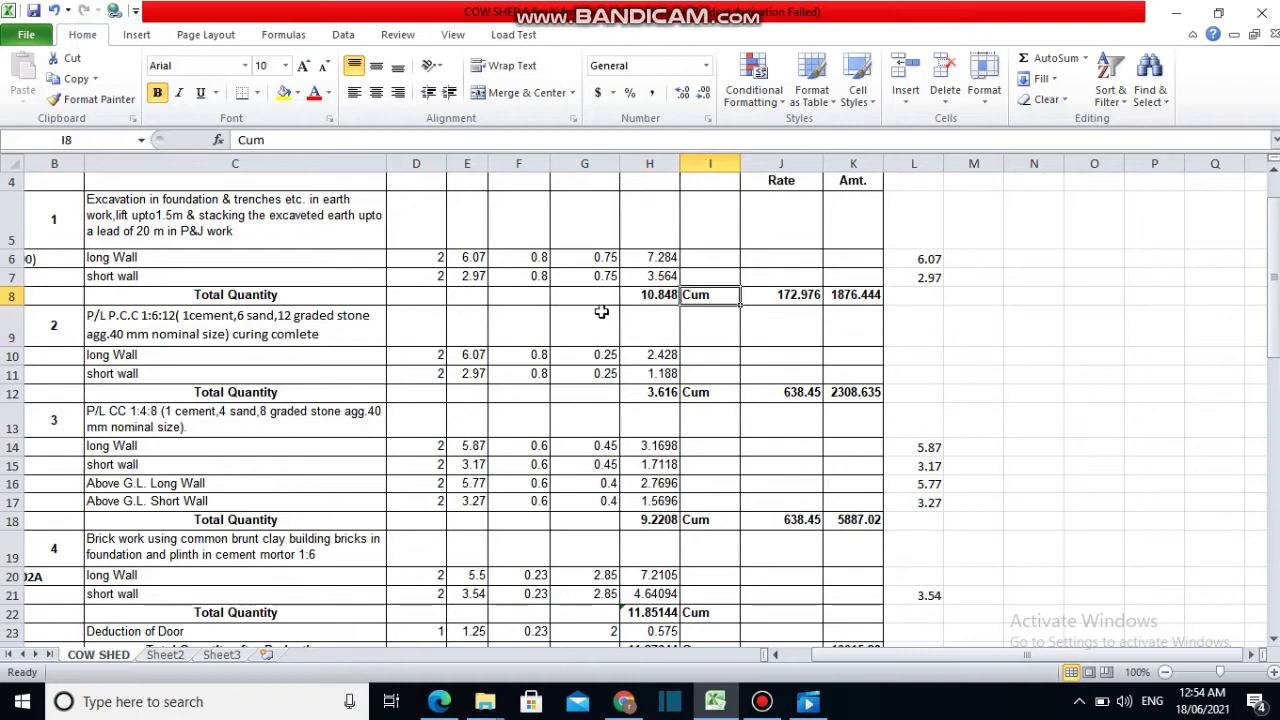
scroll(720, 340, "down", 1)
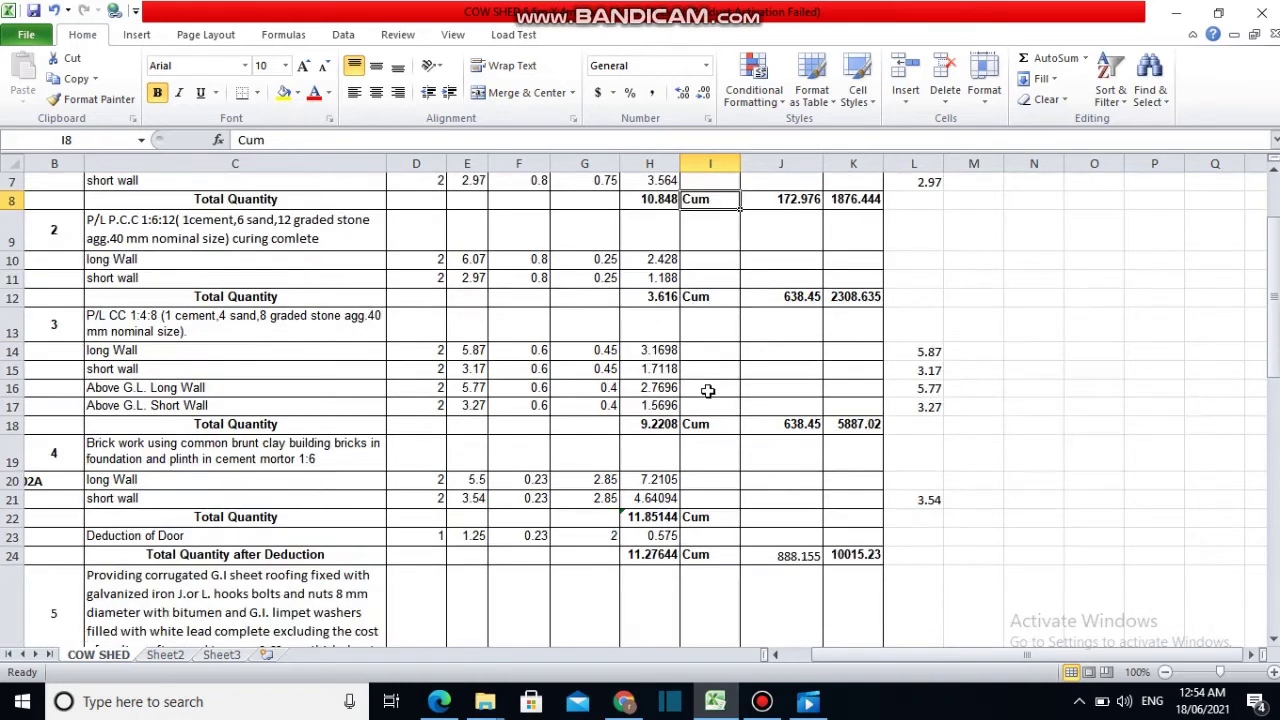
left_click(705, 298)
scroll(690, 400, "down", 2)
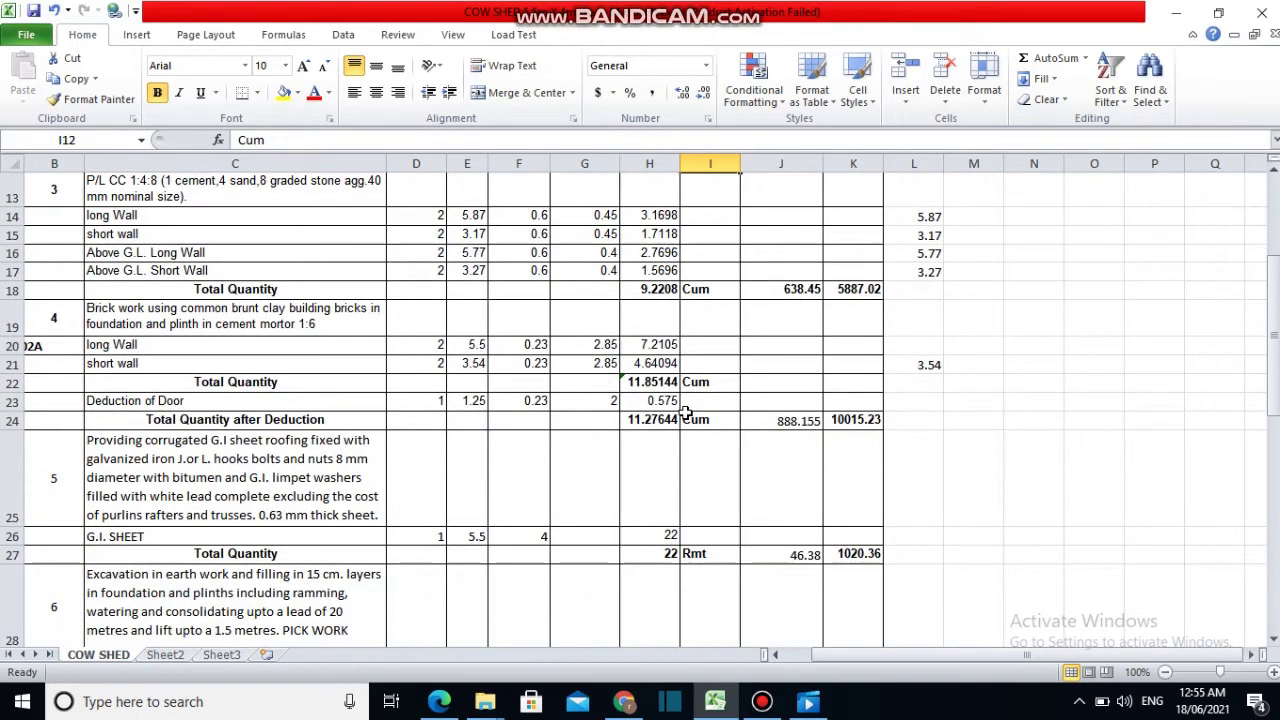
scroll(660, 408, "down", 2)
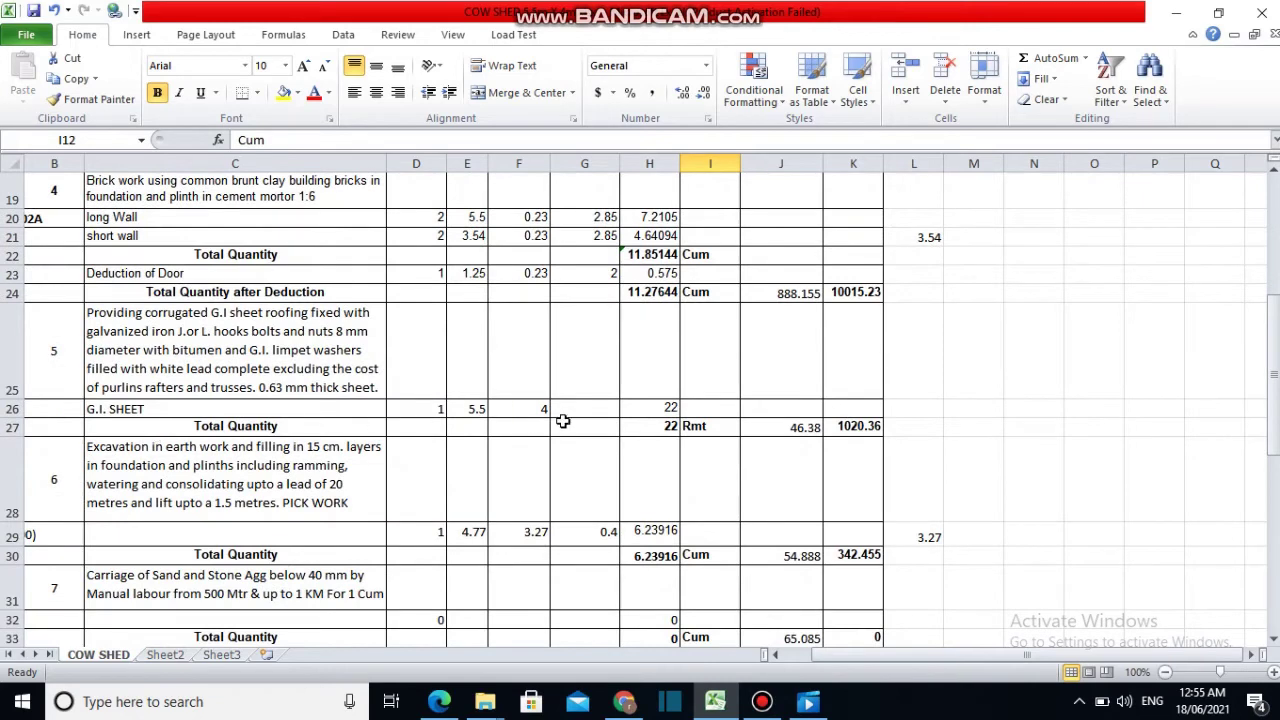
left_click(708, 427)
scroll(700, 420, "down", 2)
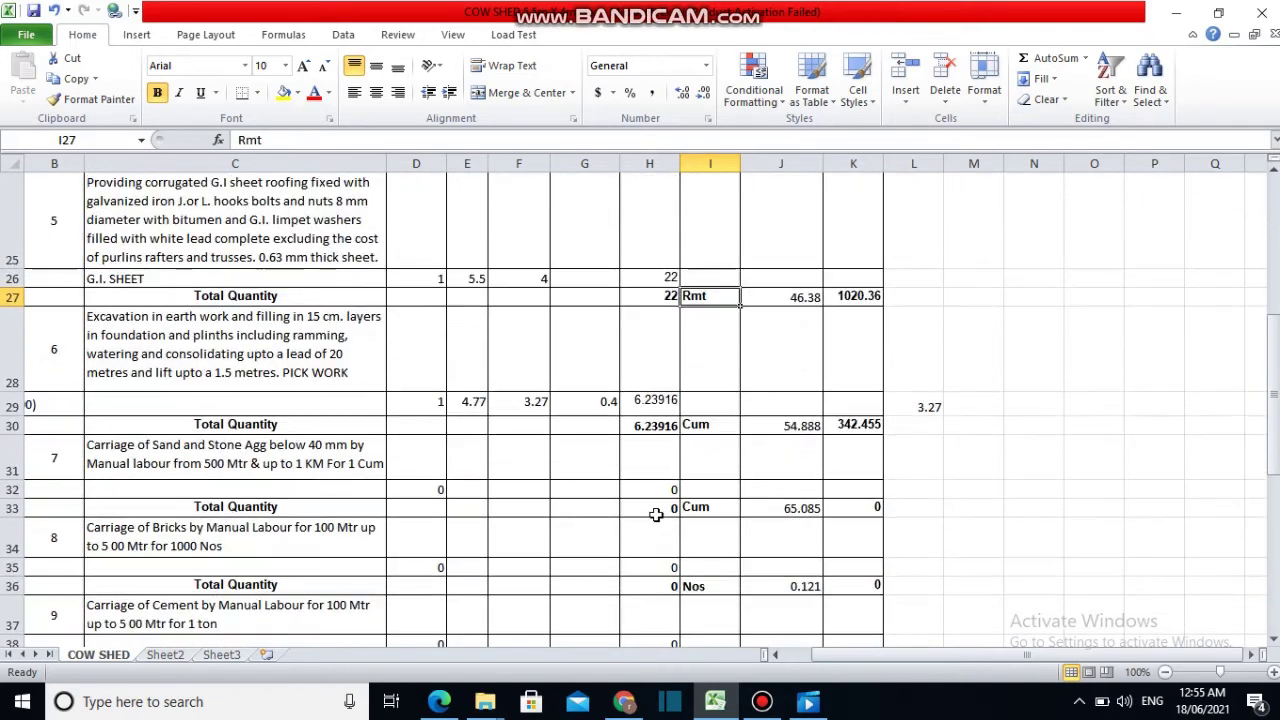
scroll(671, 410, "down", 1)
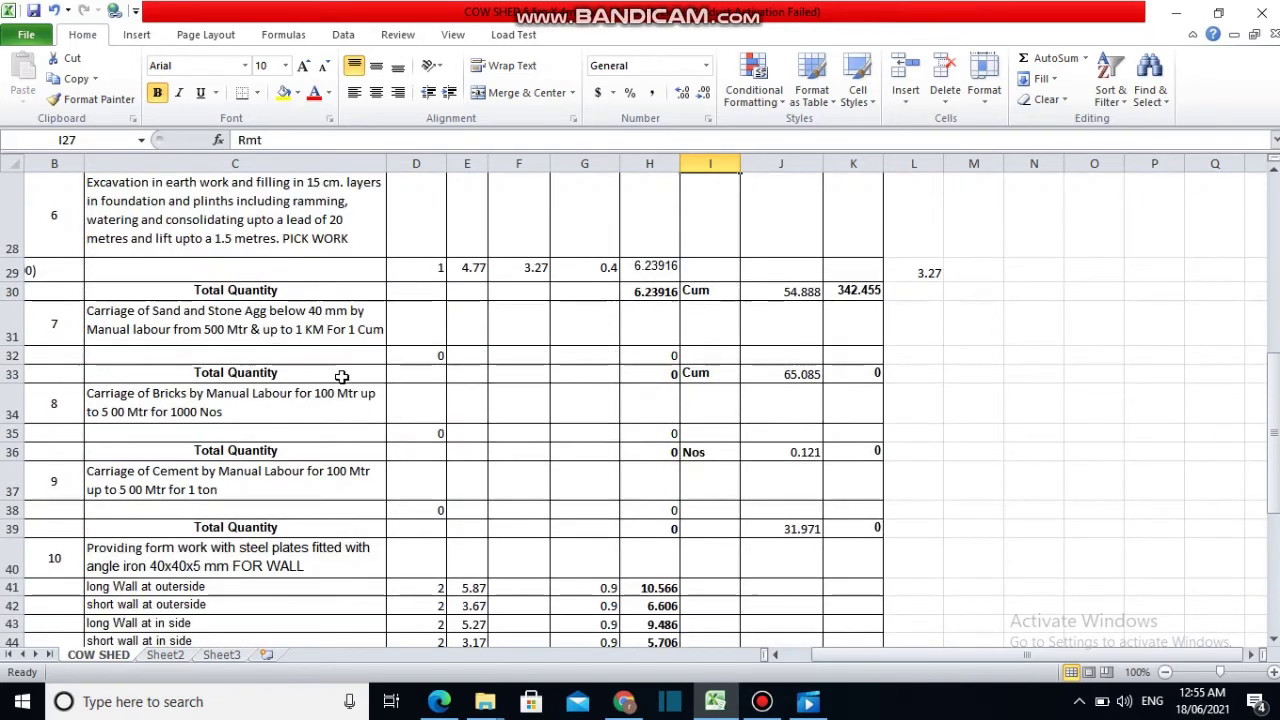
scroll(343, 378, "up", 1)
scroll(343, 378, "up", 1)
scroll(338, 380, "up", 3)
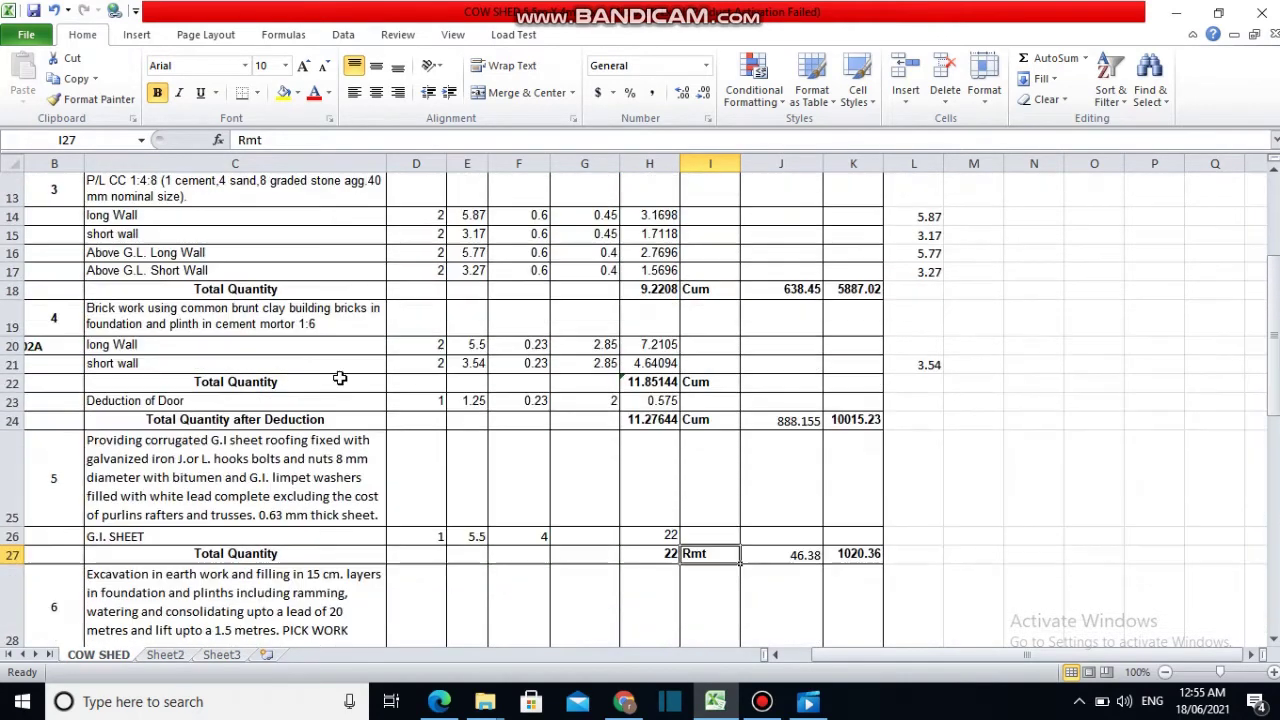
left_click(230, 316)
left_click(635, 418)
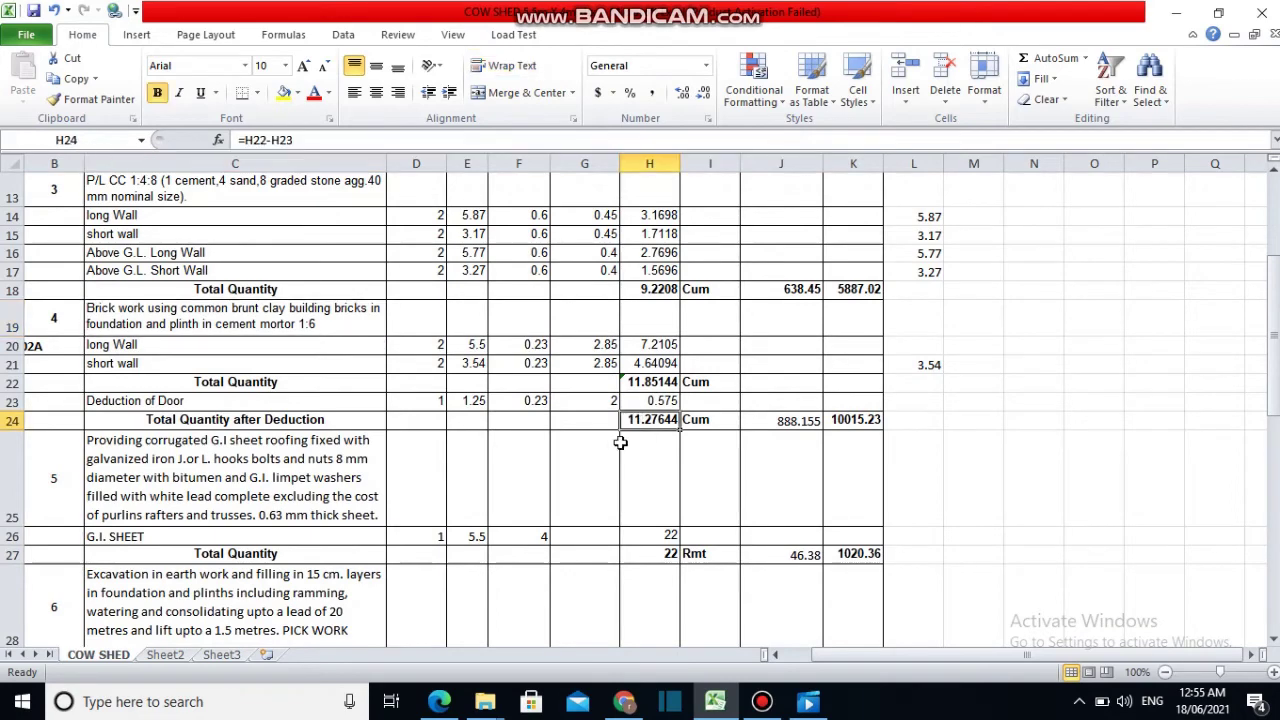
scroll(550, 415, "down", 1)
scroll(547, 416, "down", 1)
scroll(546, 409, "down", 2)
scroll(548, 410, "down", 1)
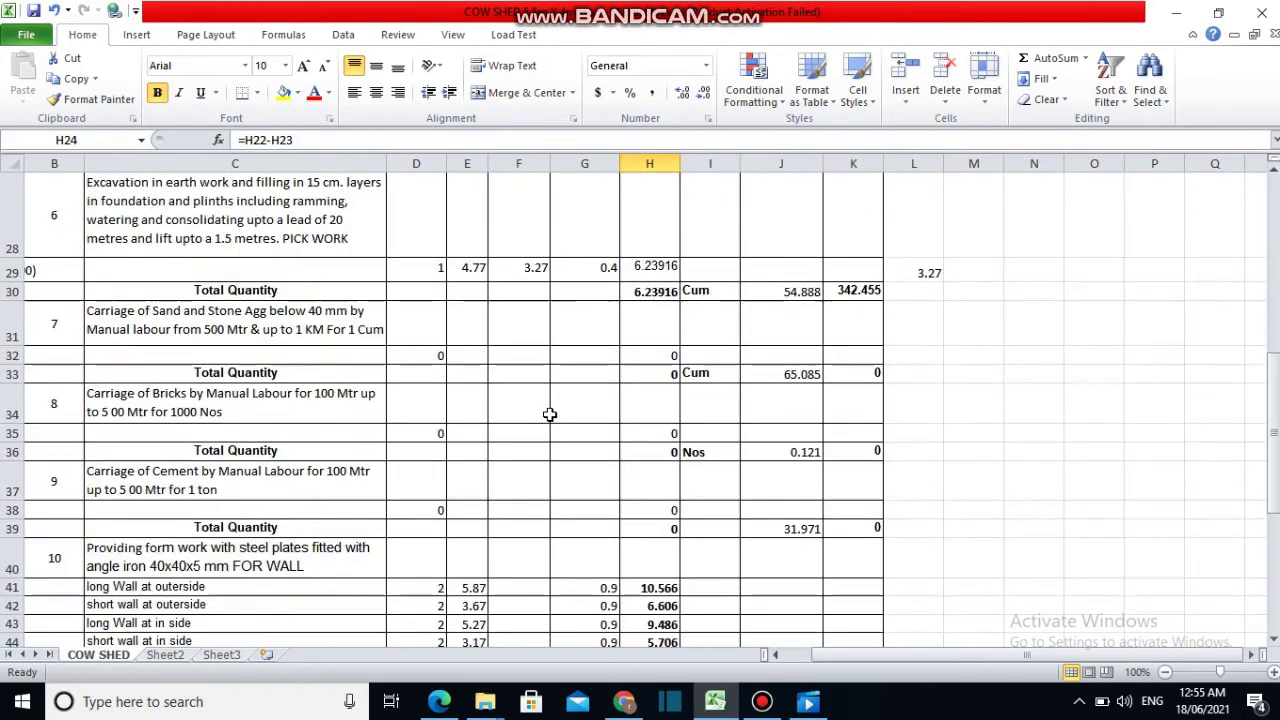
scroll(441, 399, "down", 2)
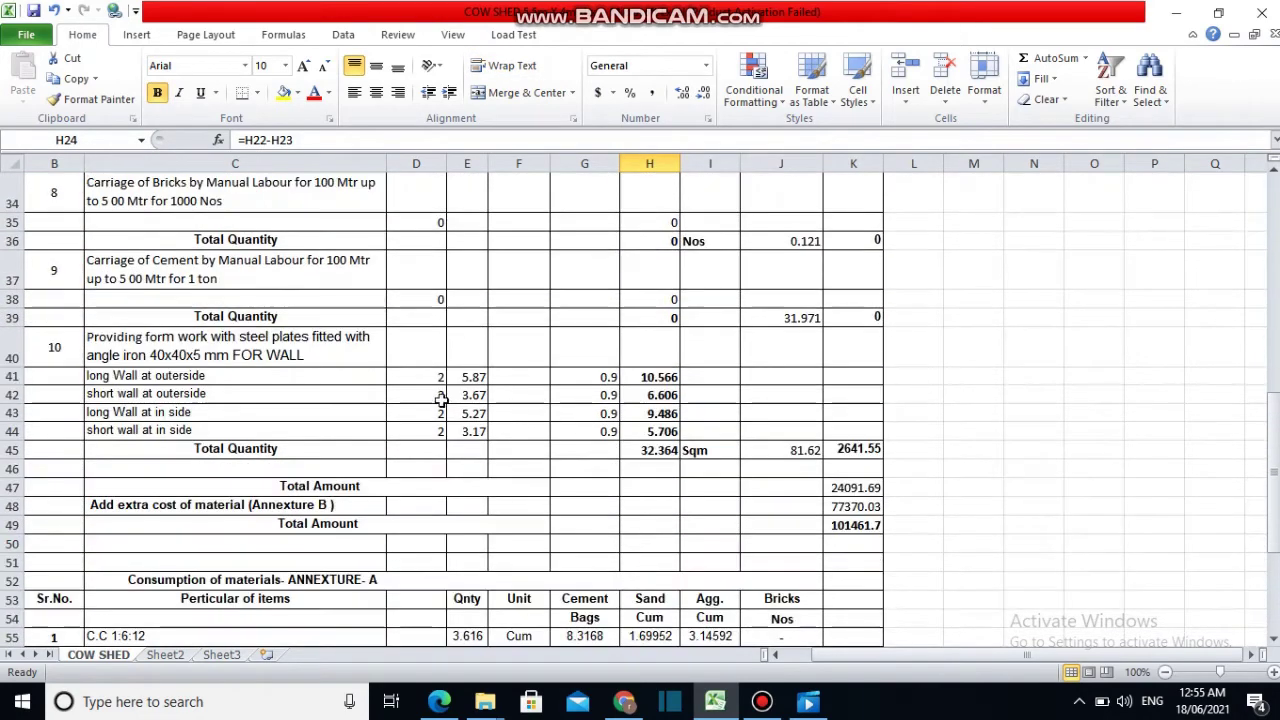
left_click(220, 356)
left_click(212, 376)
left_click(200, 396)
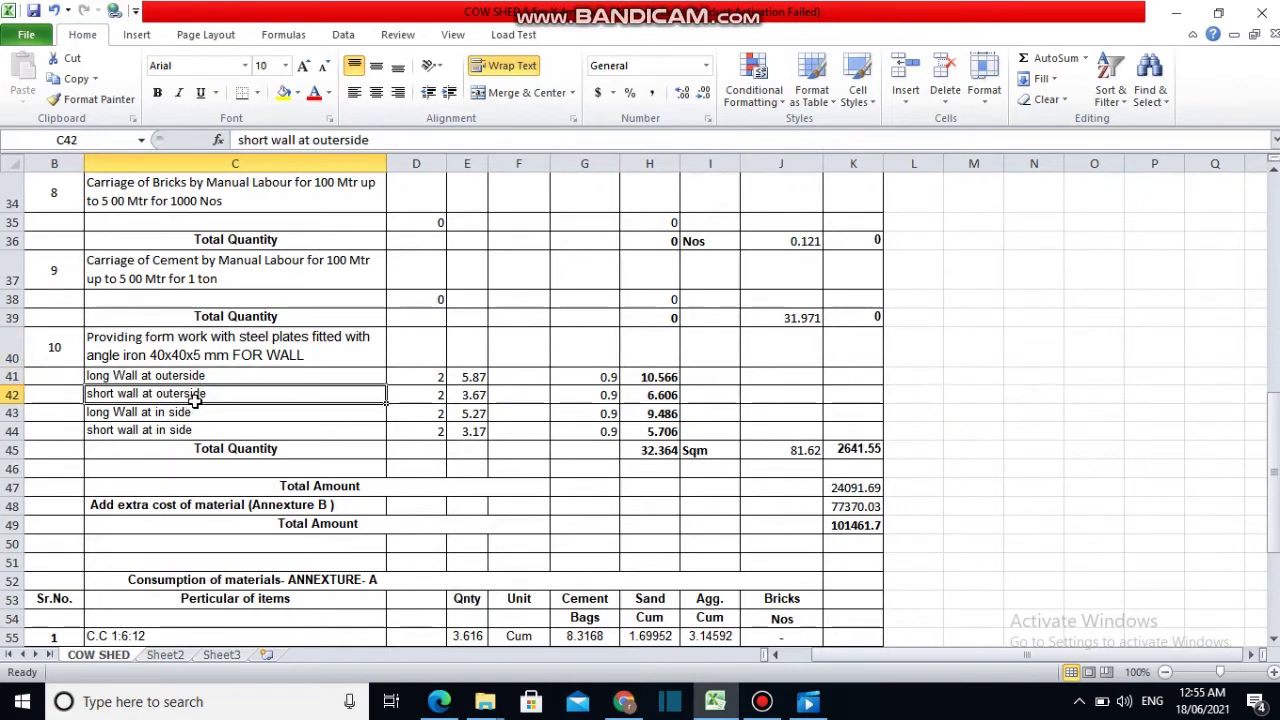
left_click(206, 344)
left_click(199, 396)
left_click(208, 350)
left_click(200, 412)
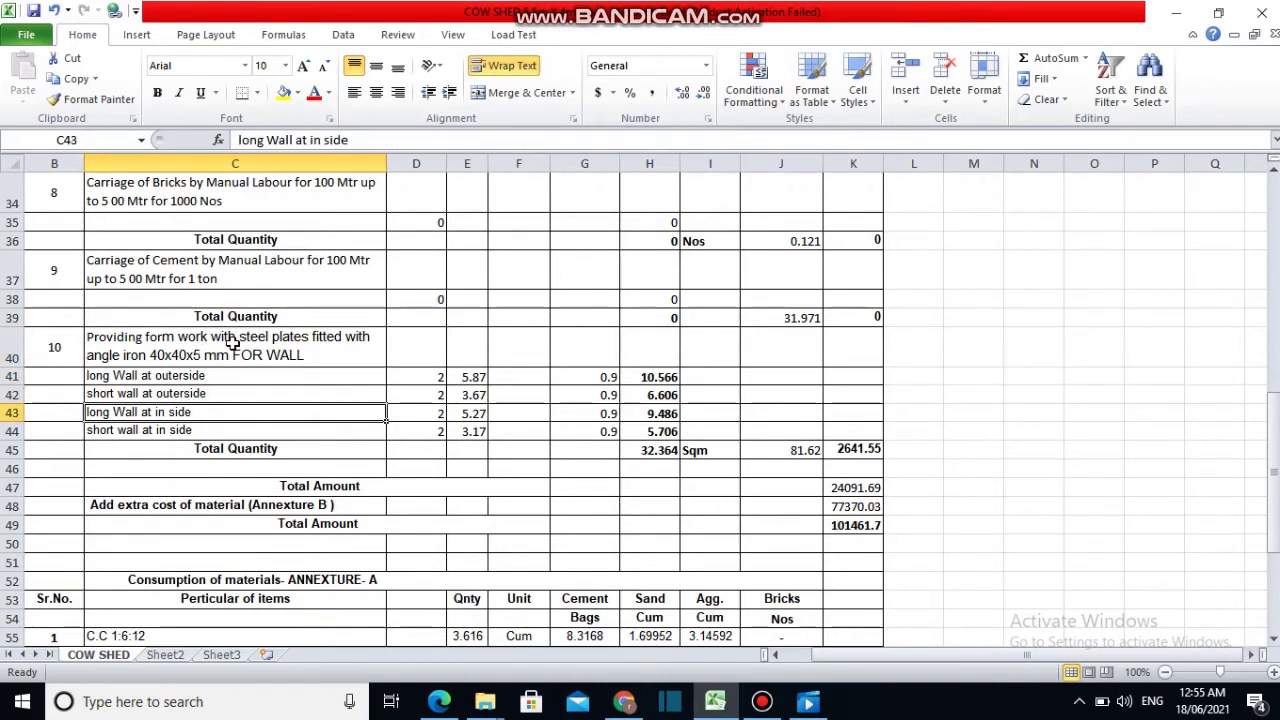
left_click(214, 397)
left_click(230, 347)
scroll(276, 410, "down", 1)
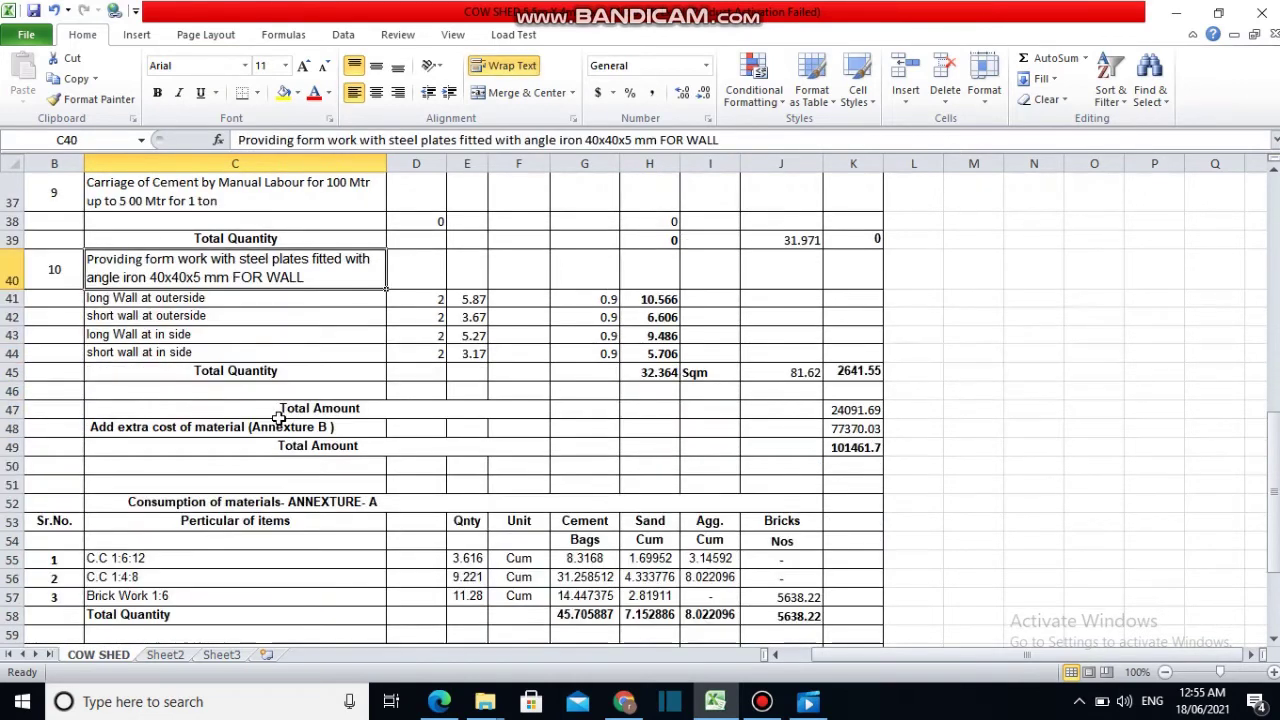
scroll(281, 391, "up", 1)
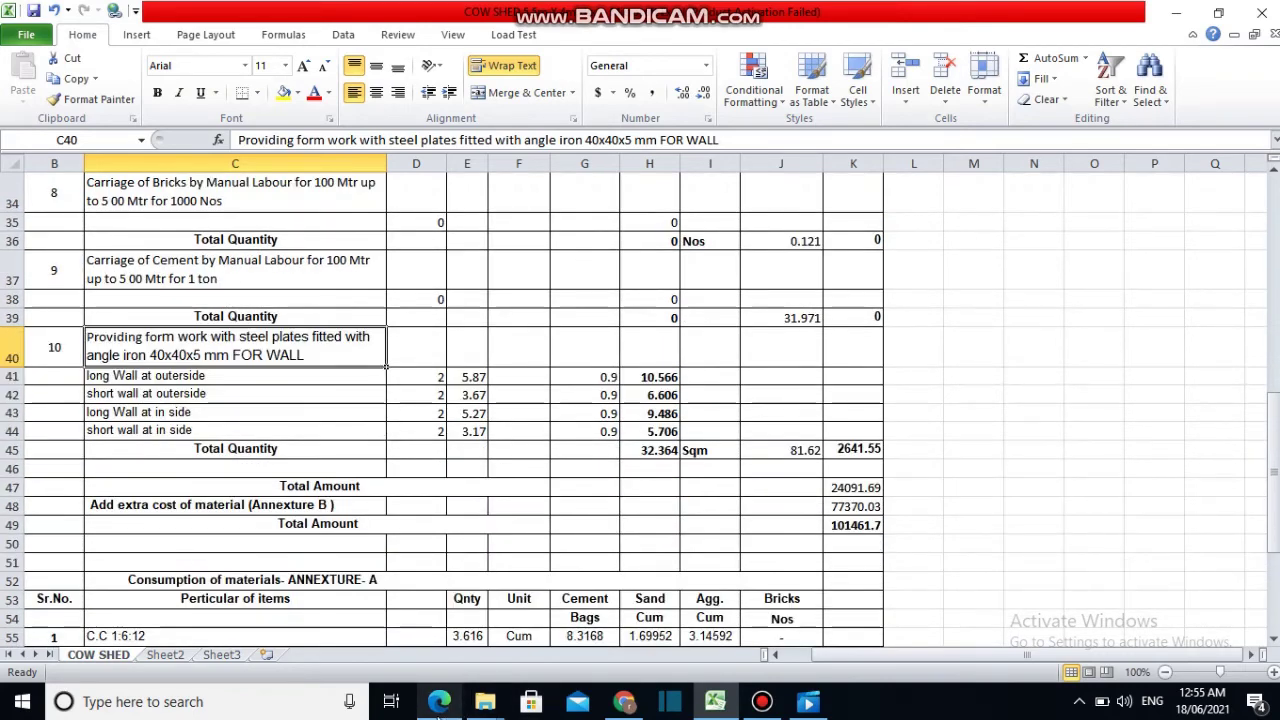
left_click(439, 701)
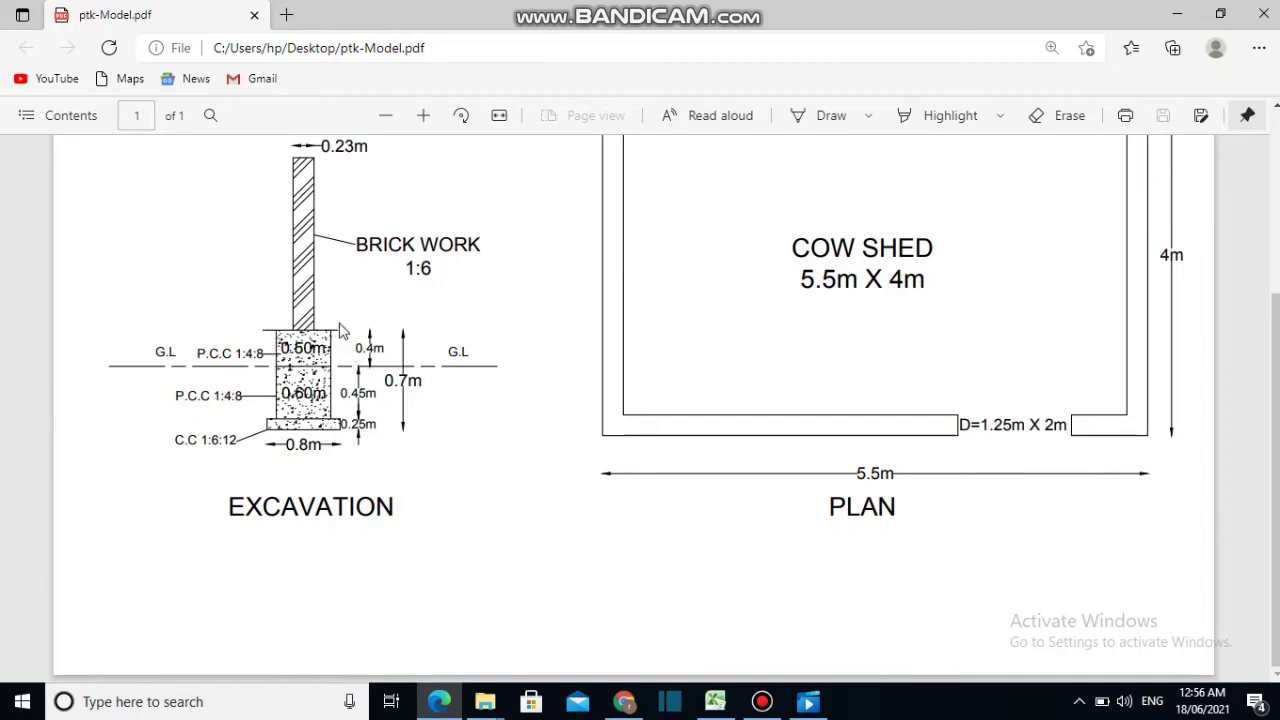
left_click(446, 700)
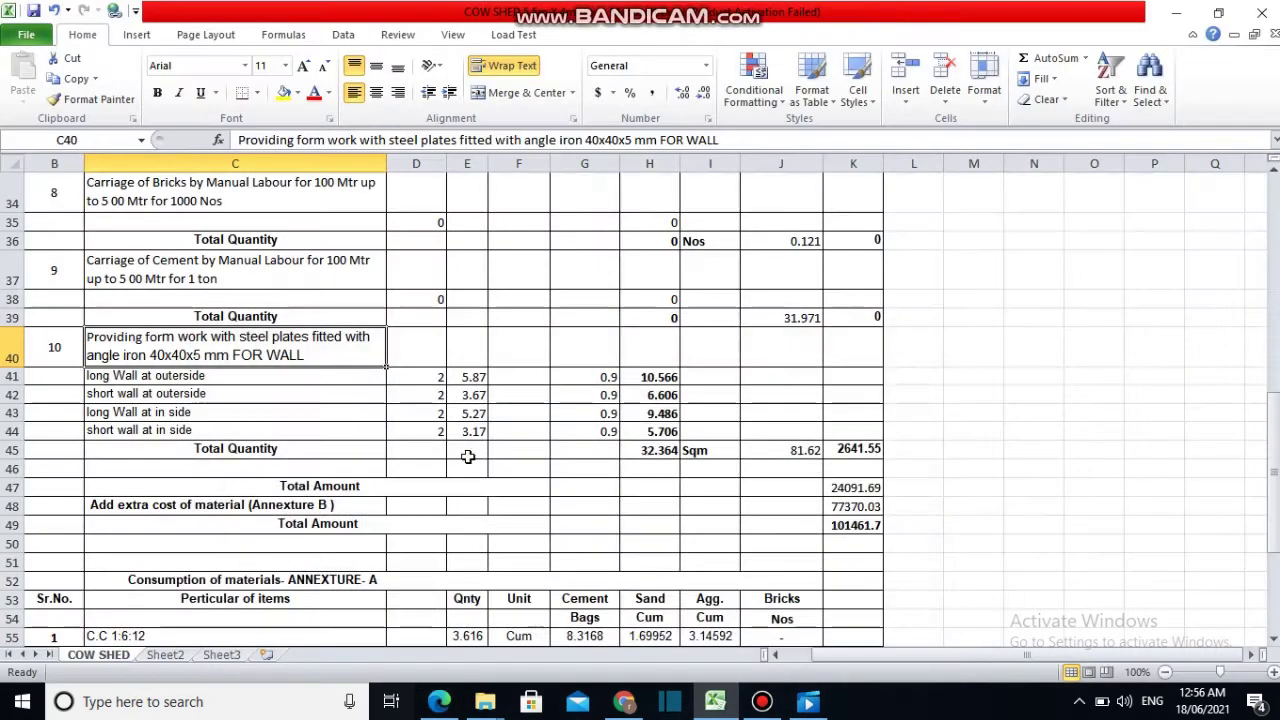
scroll(441, 490, "down", 1)
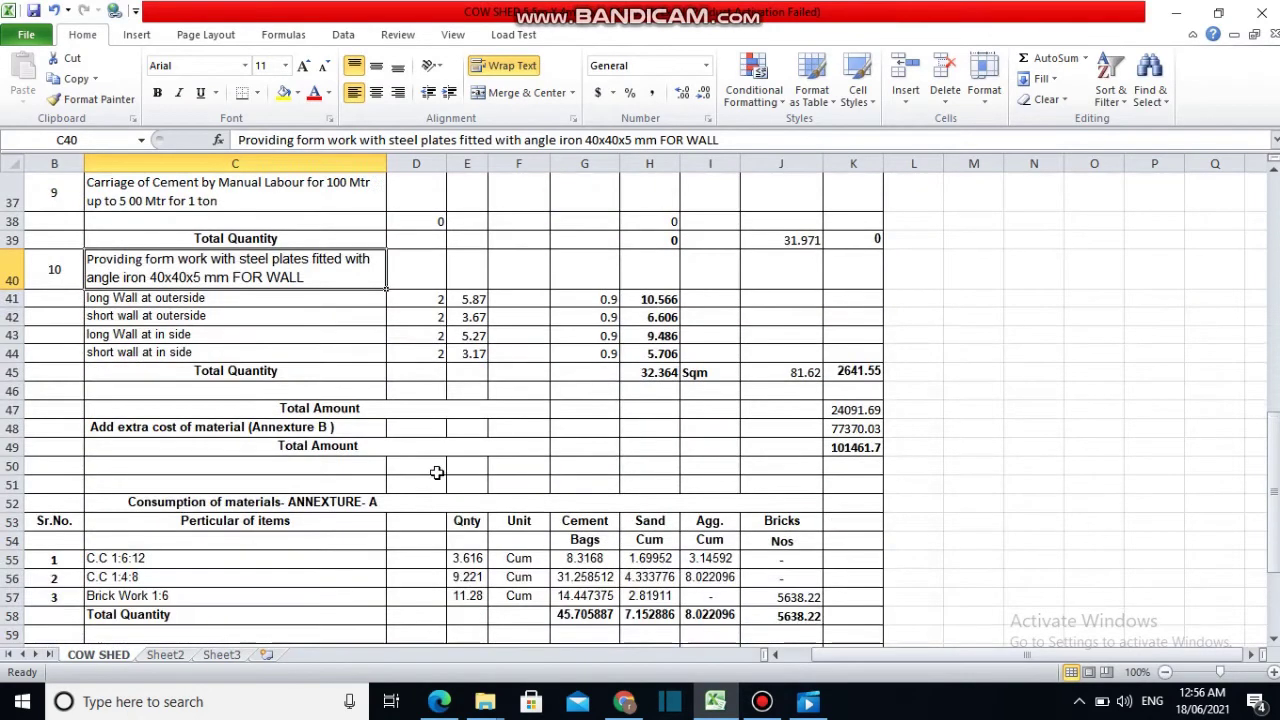
left_click(134, 298)
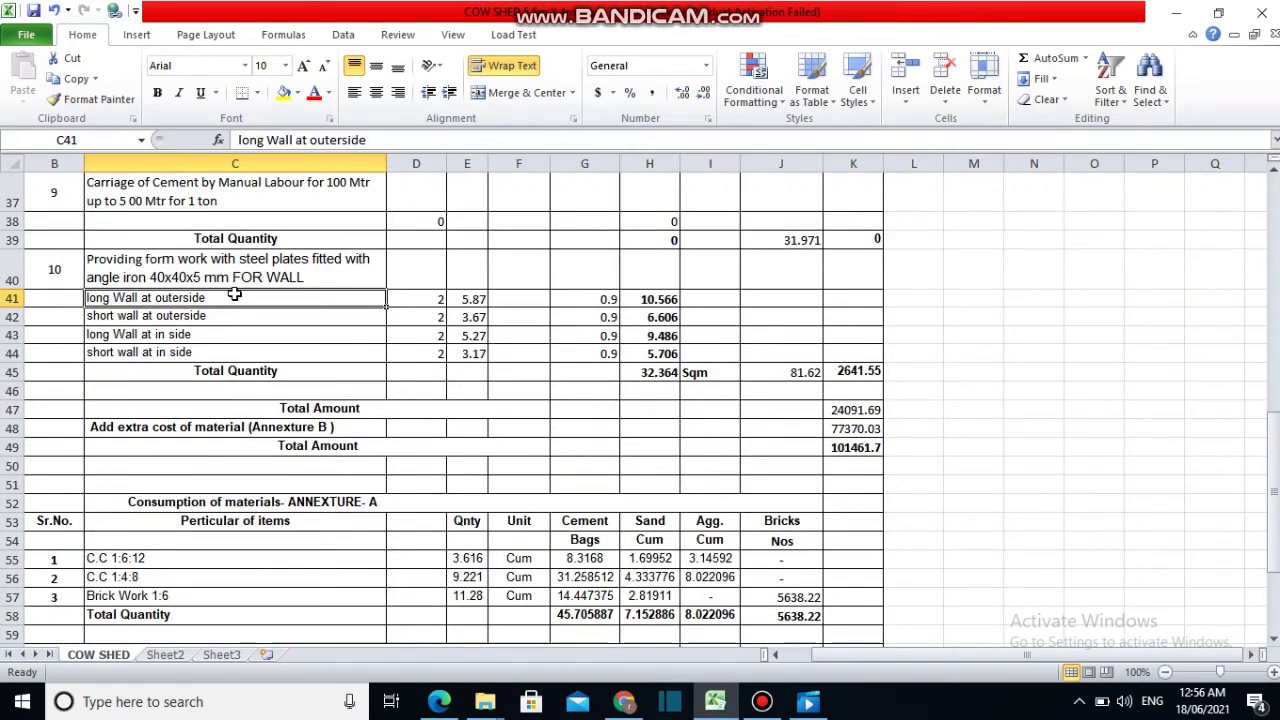
left_click(482, 298)
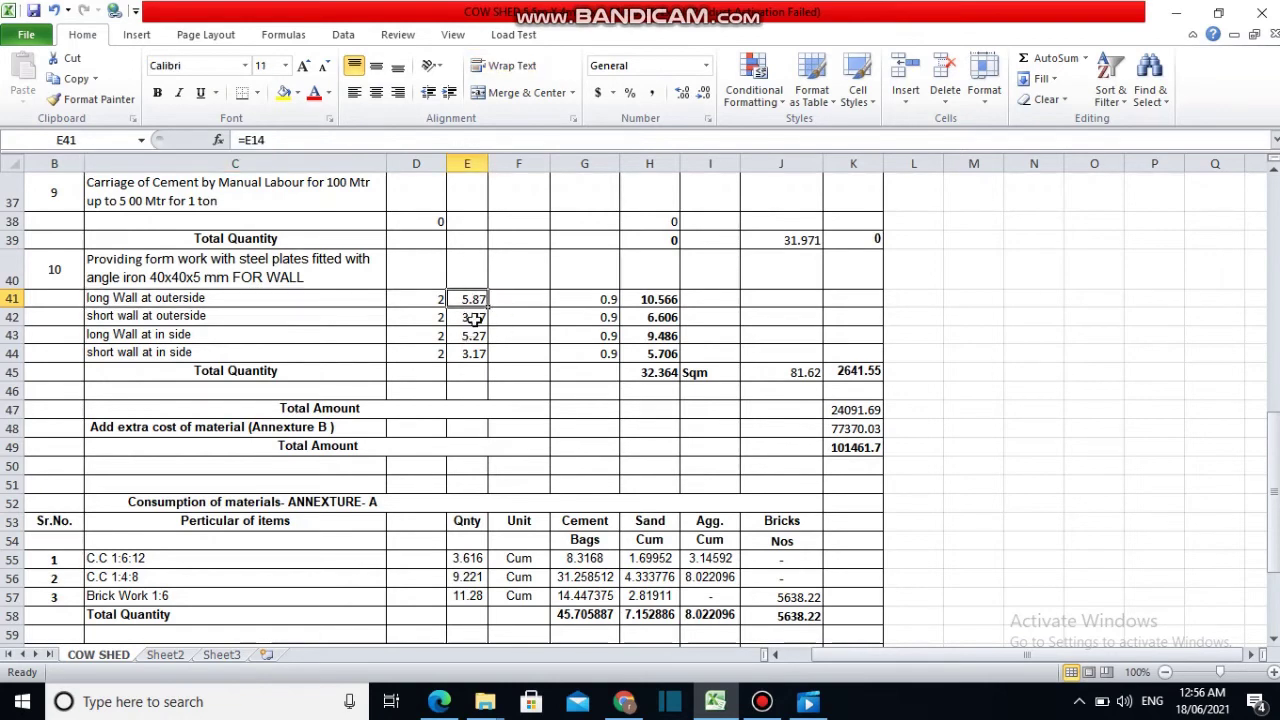
double_click(481, 298)
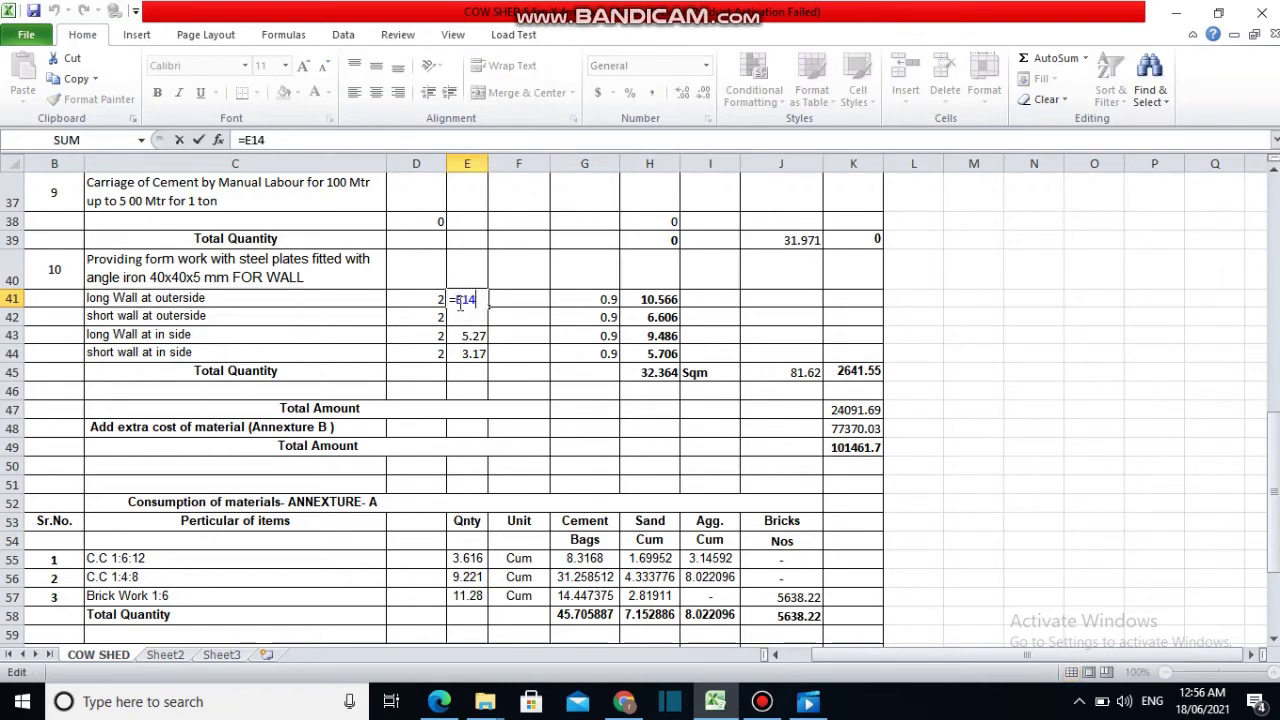
scroll(490, 303, "up", 3)
scroll(492, 305, "up", 3)
scroll(495, 310, "up", 3)
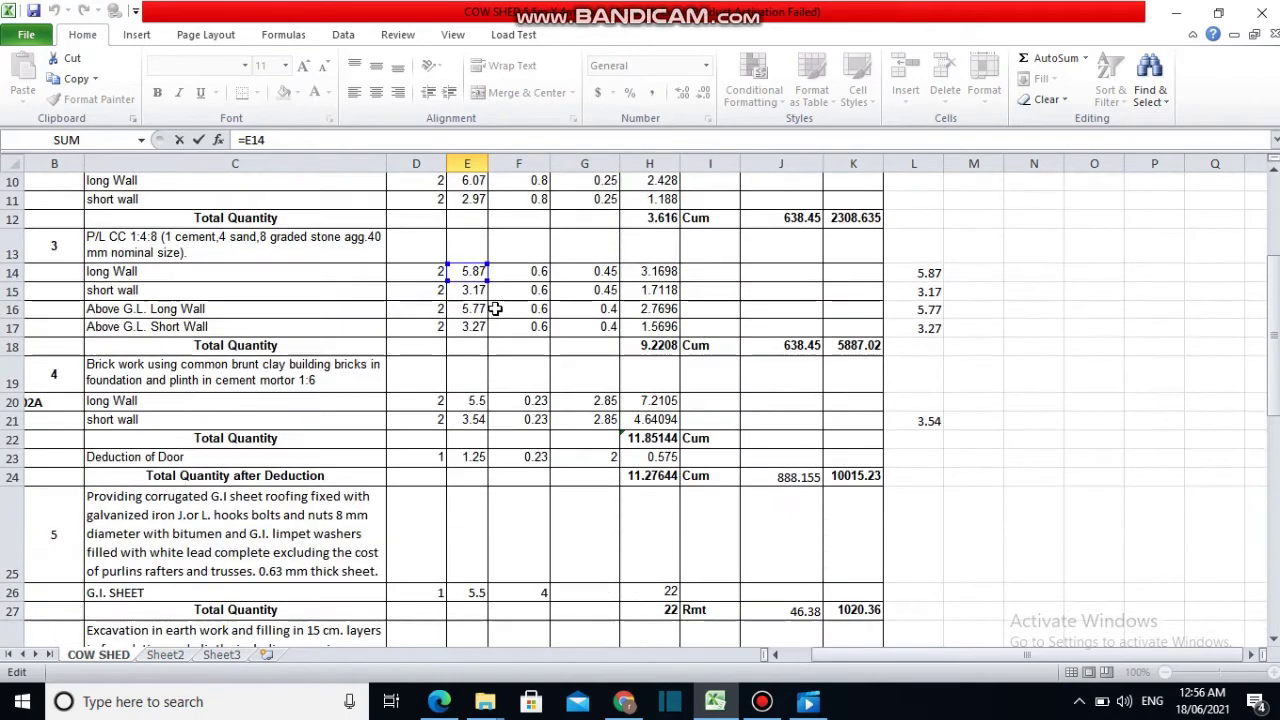
scroll(495, 310, "up", 1)
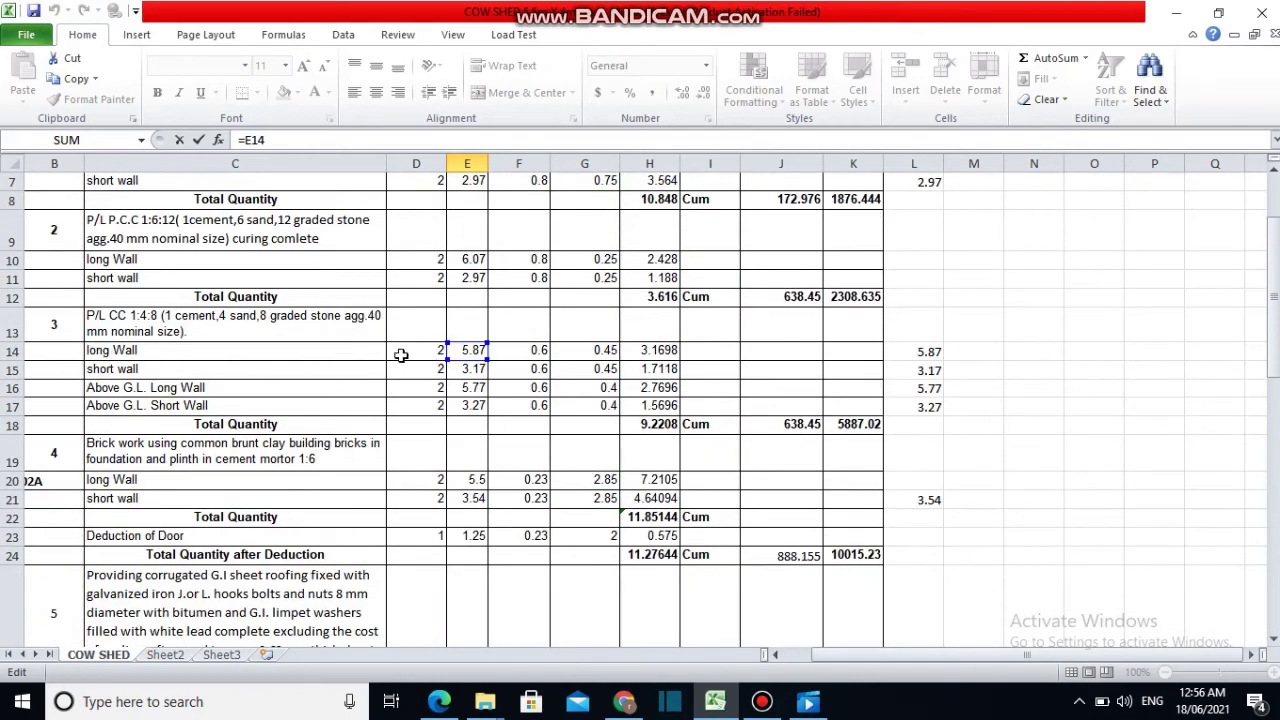
left_click(476, 354)
scroll(478, 375, "down", 2)
scroll(466, 397, "down", 4)
scroll(460, 412, "down", 3)
scroll(460, 412, "down", 1)
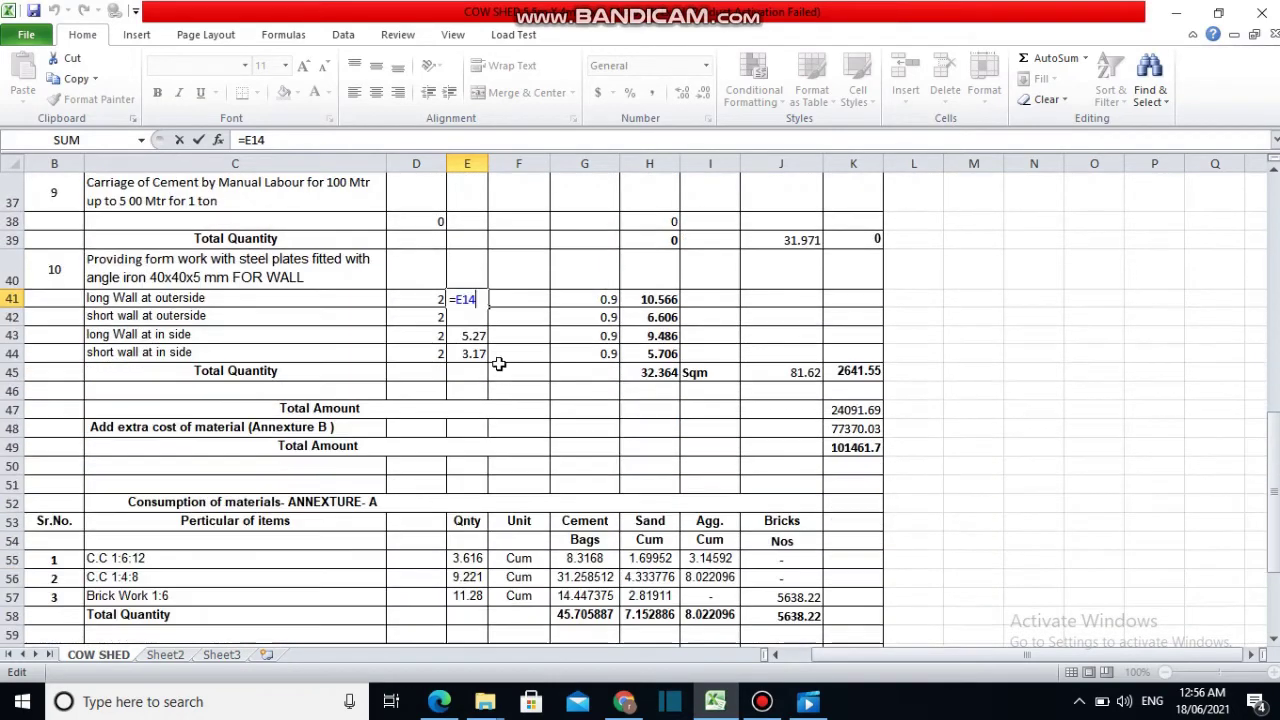
key("ctrl+Return")
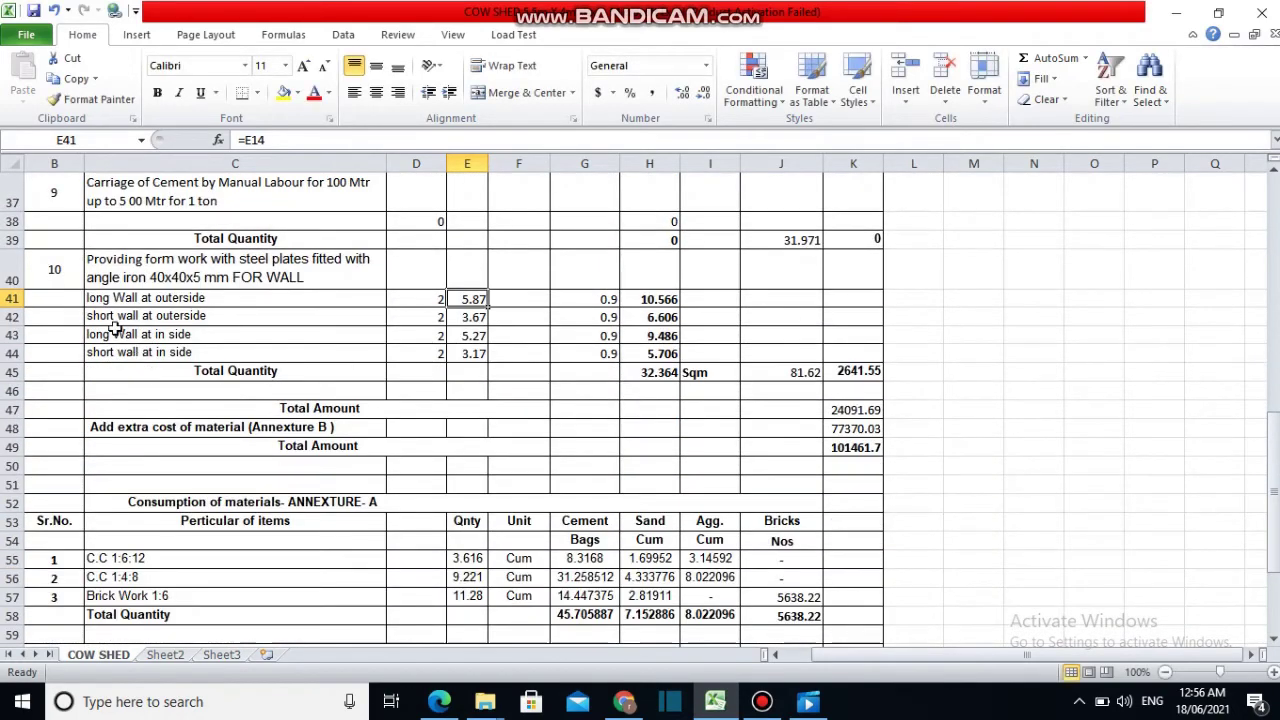
left_click(472, 317)
double_click(481, 318)
double_click(483, 318)
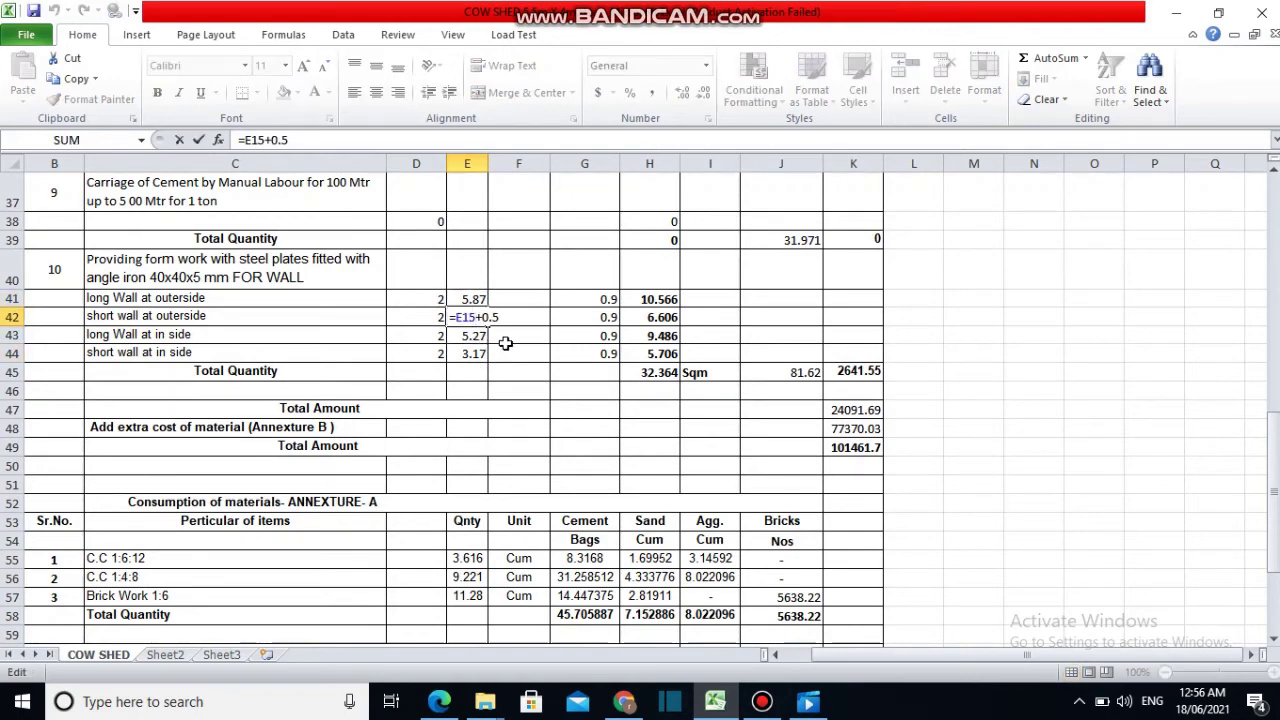
scroll(503, 340, "up", 1)
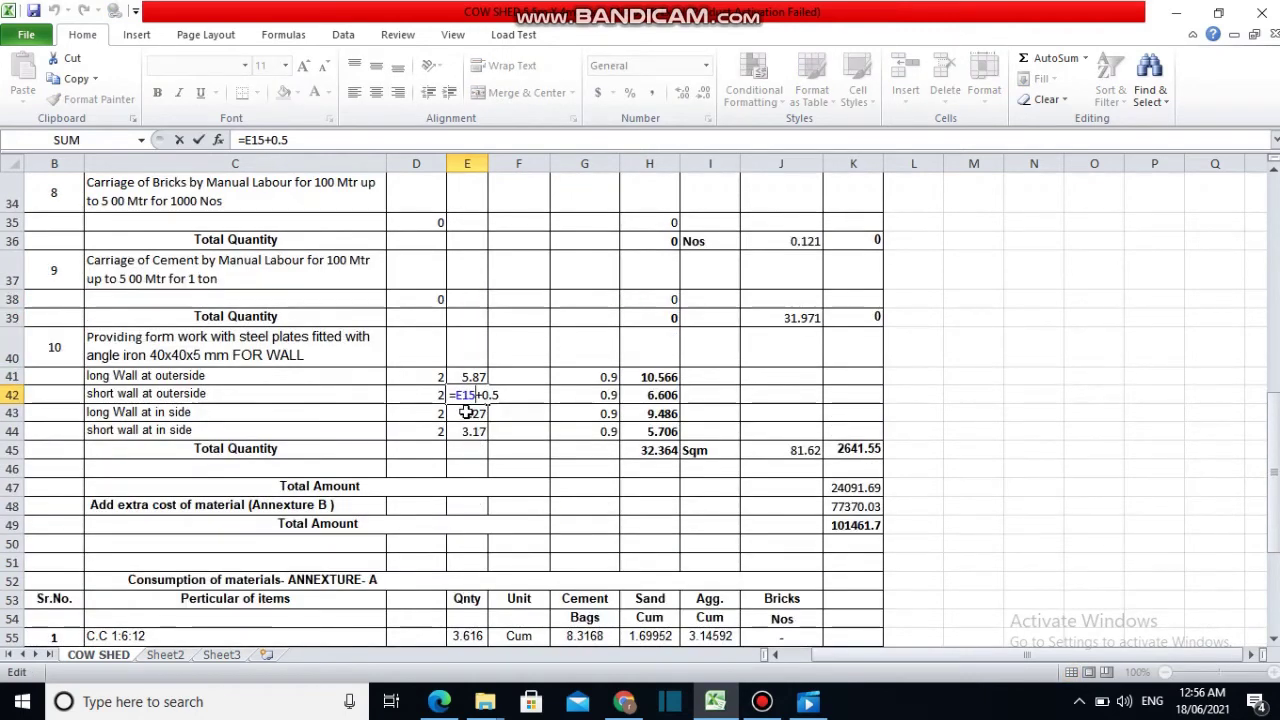
scroll(470, 400, "up", 1)
scroll(459, 392, "up", 2)
scroll(455, 390, "up", 1)
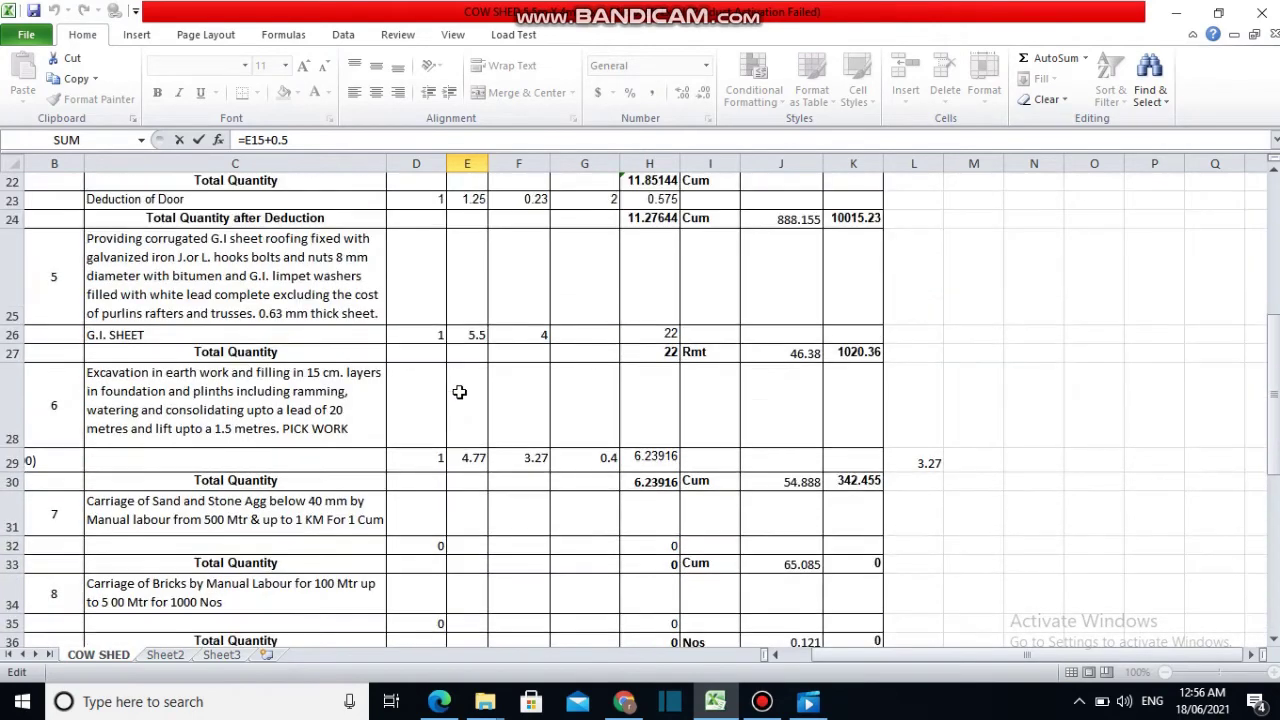
scroll(445, 382, "up", 3)
scroll(434, 375, "up", 1)
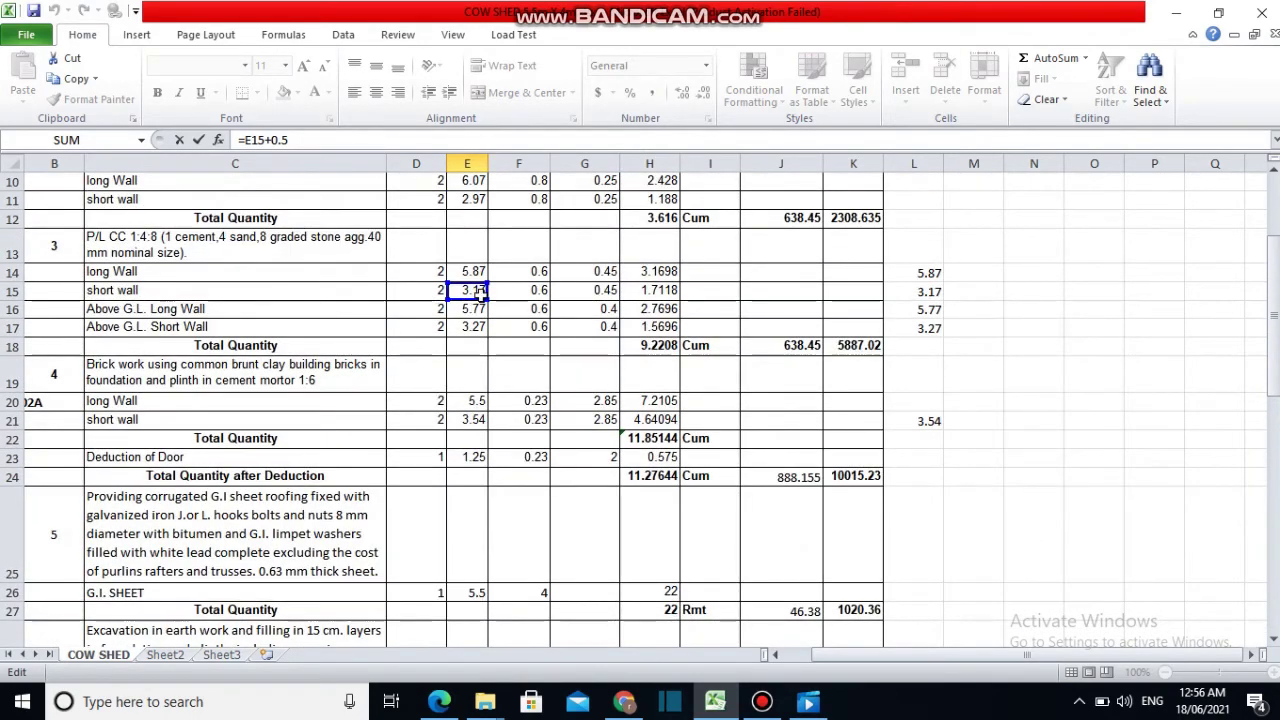
scroll(480, 394, "down", 3)
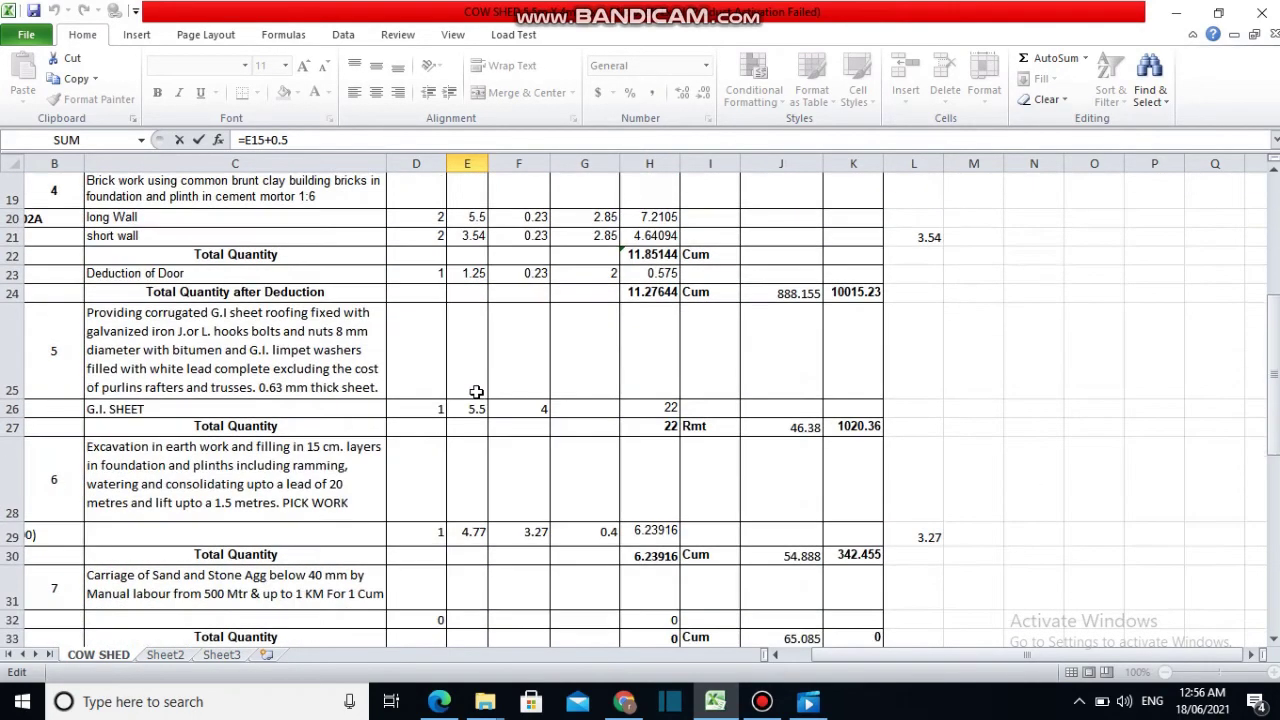
scroll(480, 394, "down", 2)
scroll(477, 395, "down", 3)
scroll(477, 395, "down", 1)
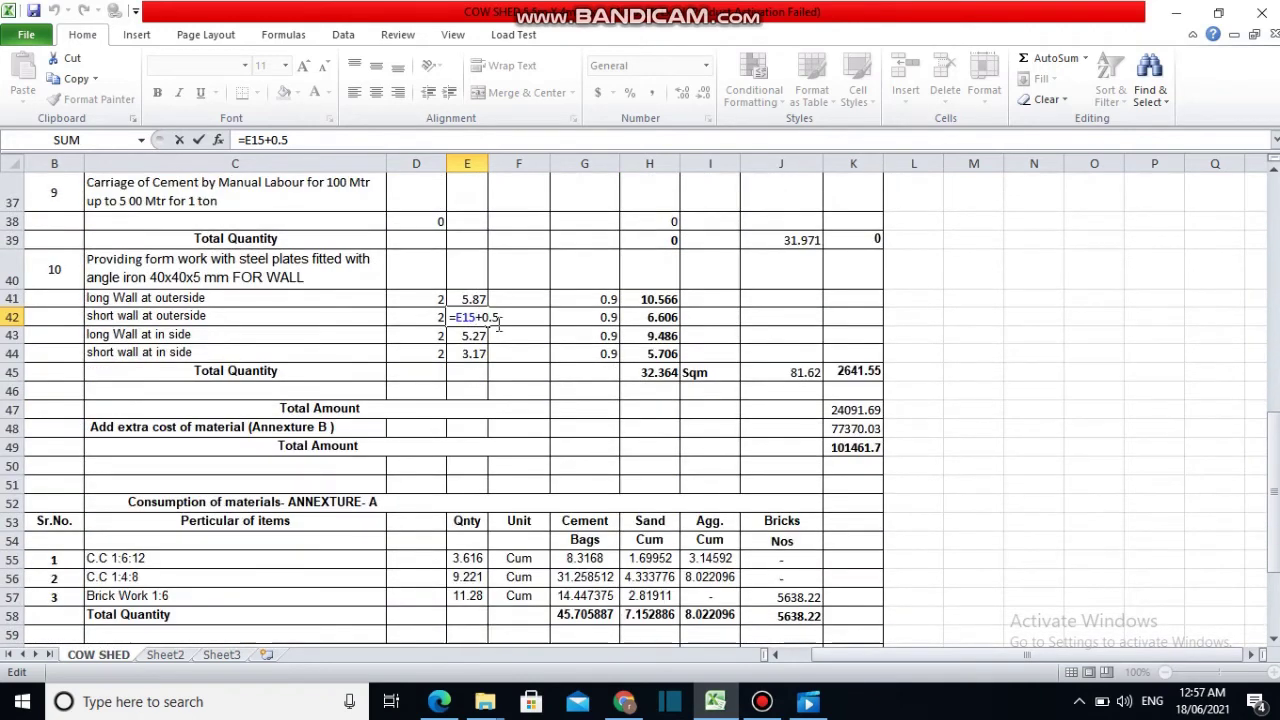
key("ctrl+Return")
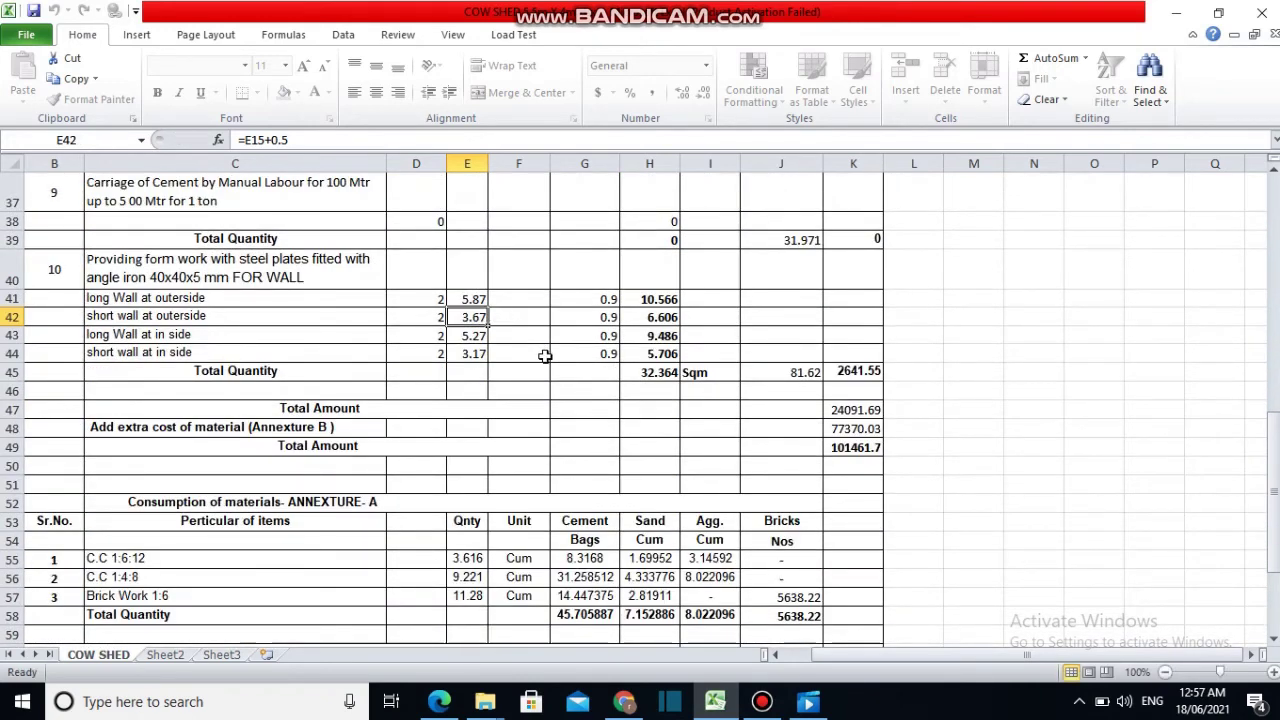
left_click(440, 701)
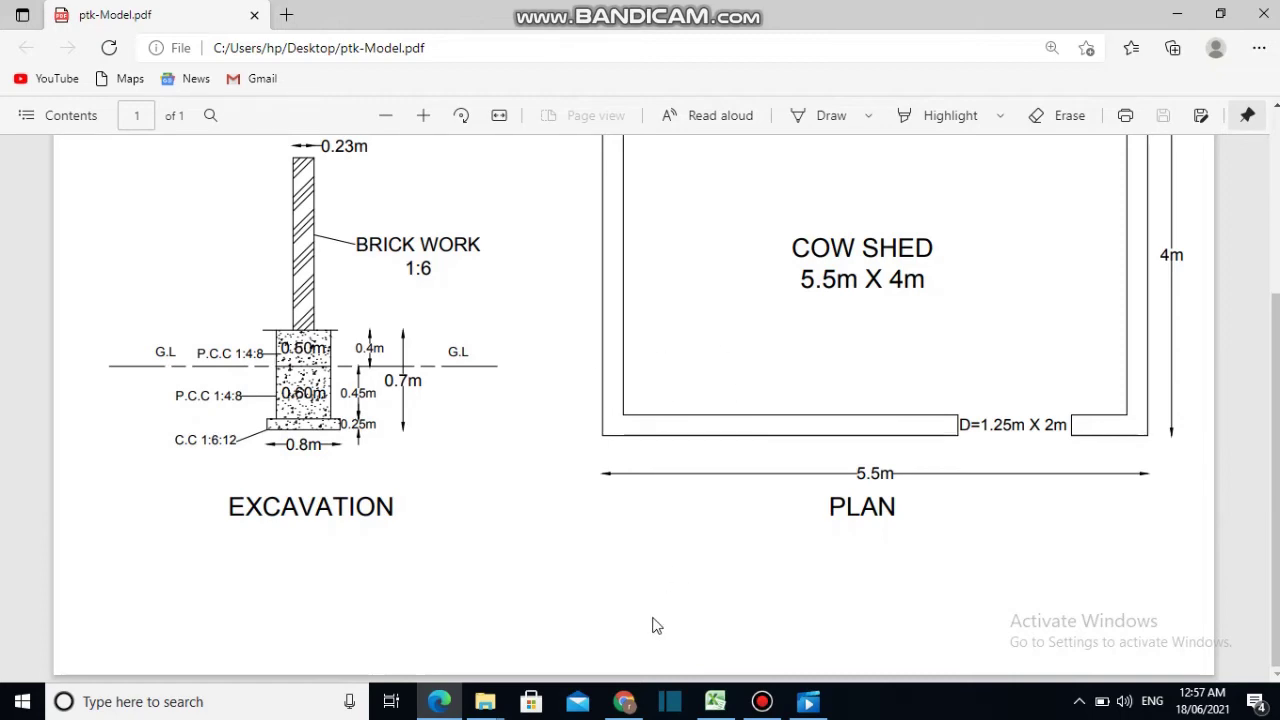
left_click(439, 710)
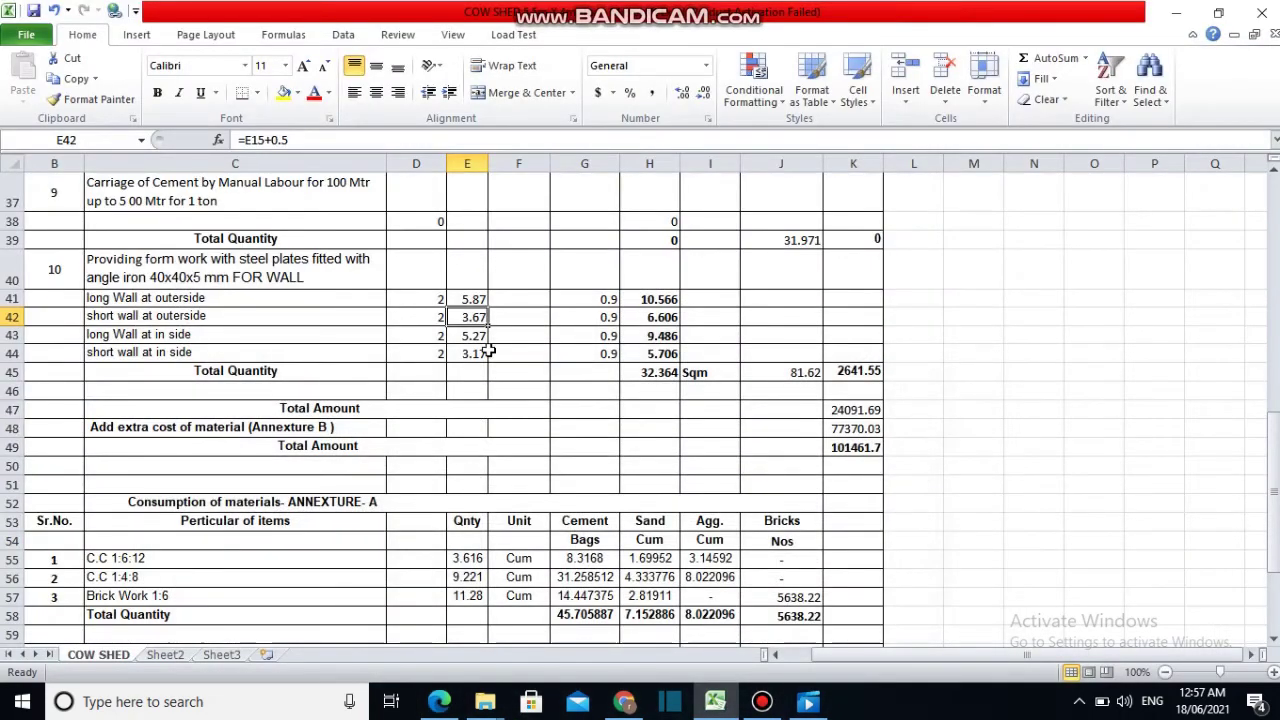
double_click(476, 318)
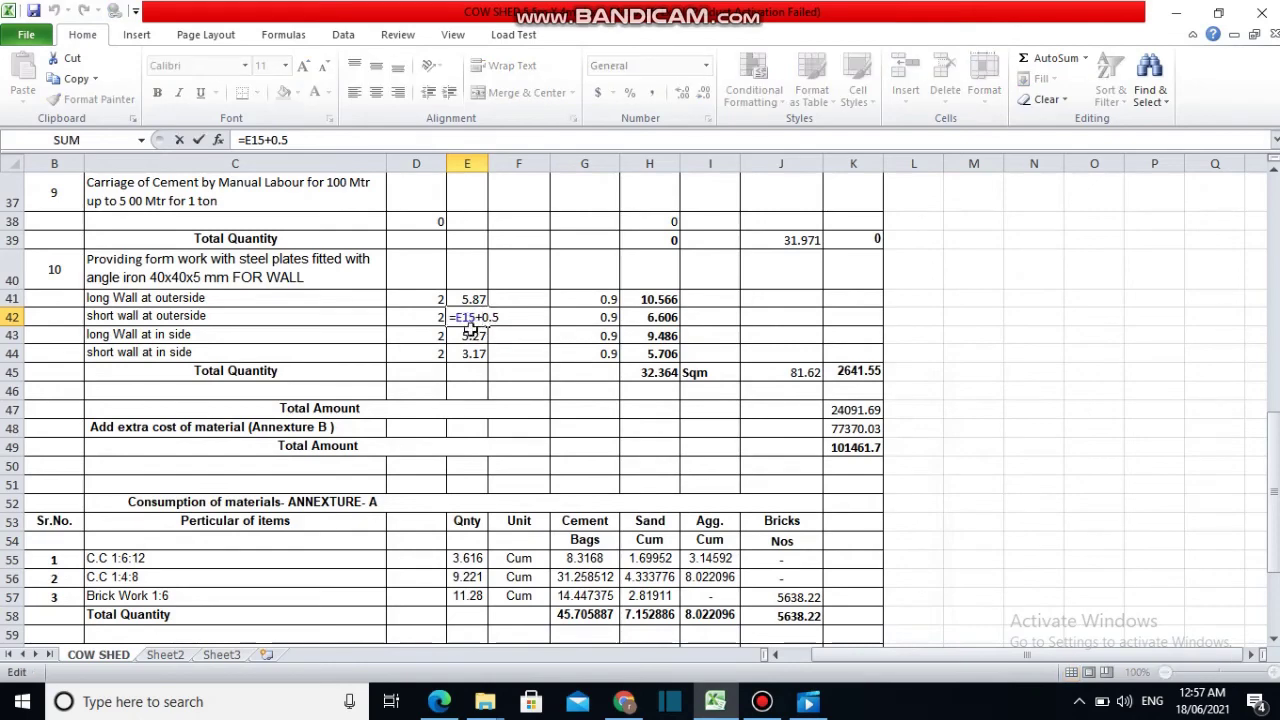
scroll(471, 329, "up", 3)
scroll(474, 331, "up", 3)
scroll(474, 331, "up", 1)
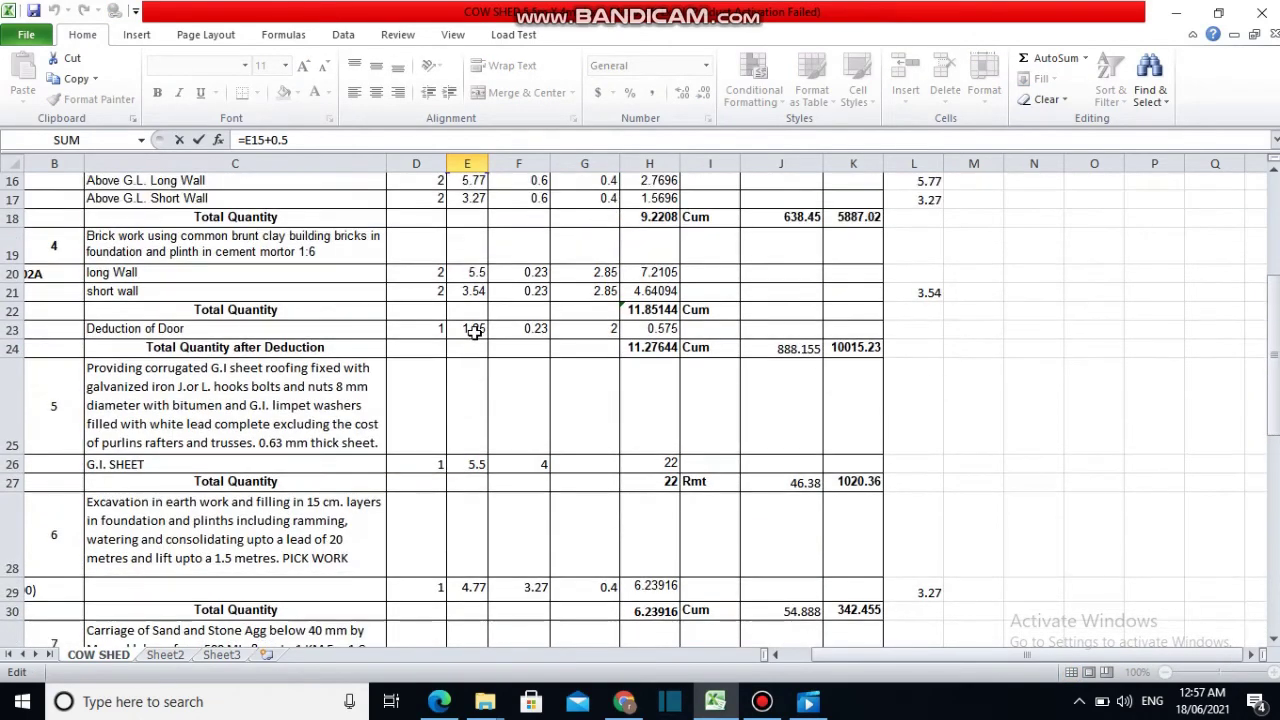
scroll(472, 305, "up", 2)
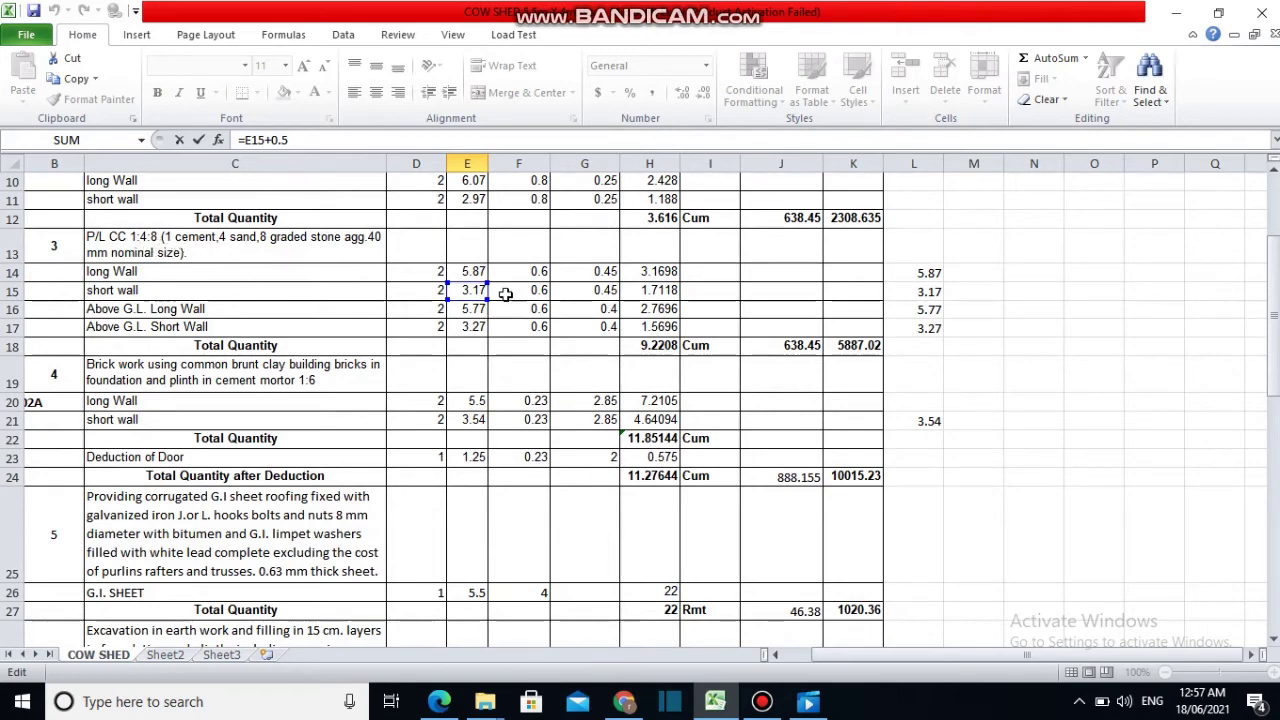
scroll(459, 420, "down", 2)
scroll(459, 433, "down", 4)
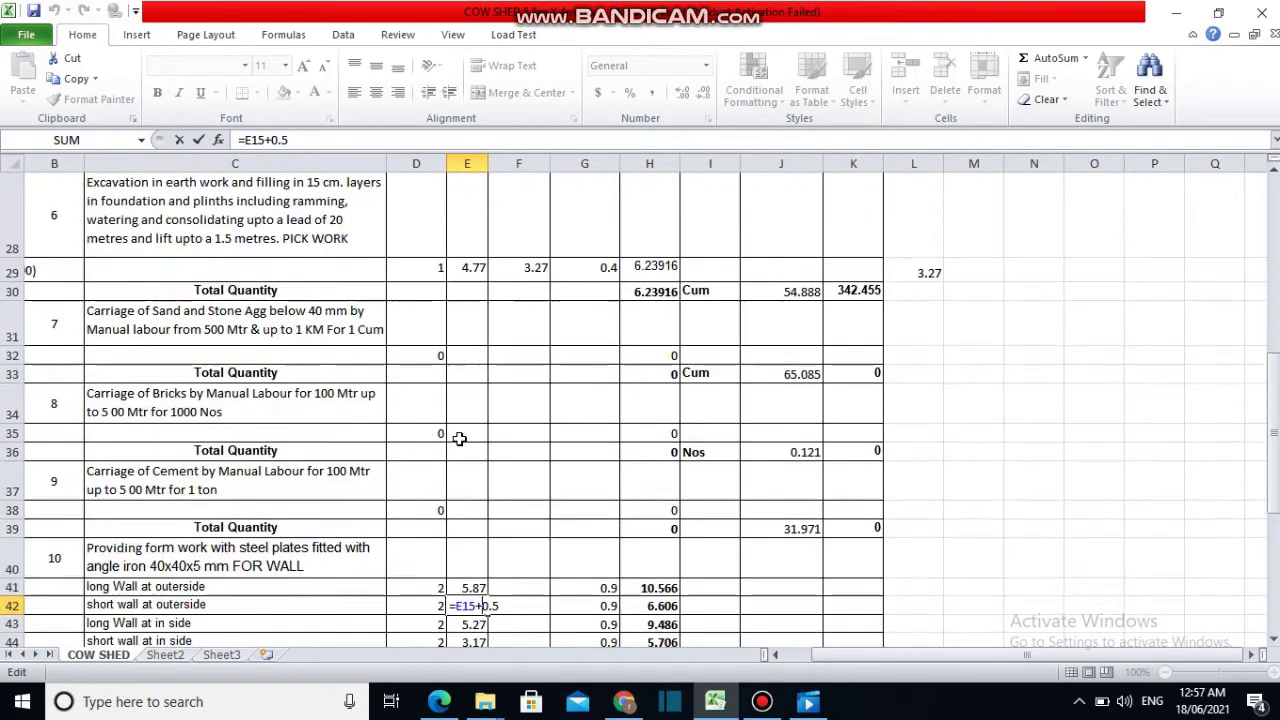
scroll(459, 437, "down", 2)
key("ctrl+Return")
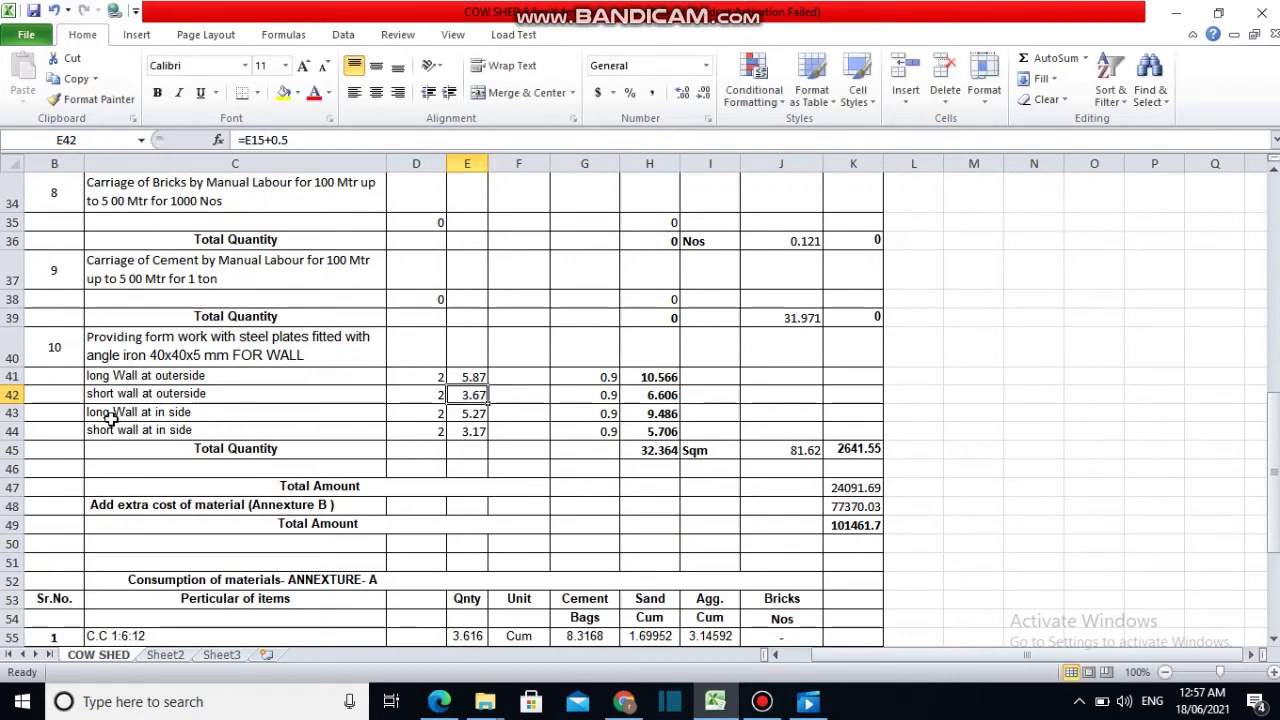
double_click(469, 417)
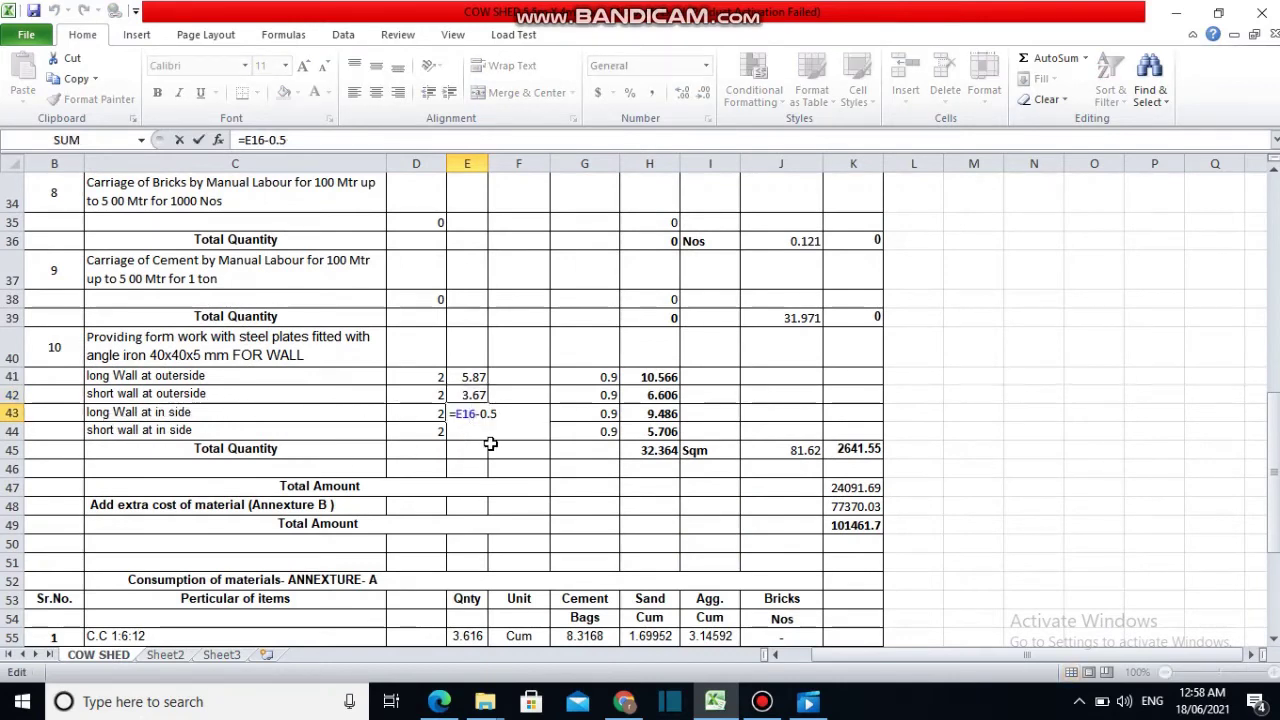
scroll(490, 443, "up", 4)
scroll(490, 443, "up", 4)
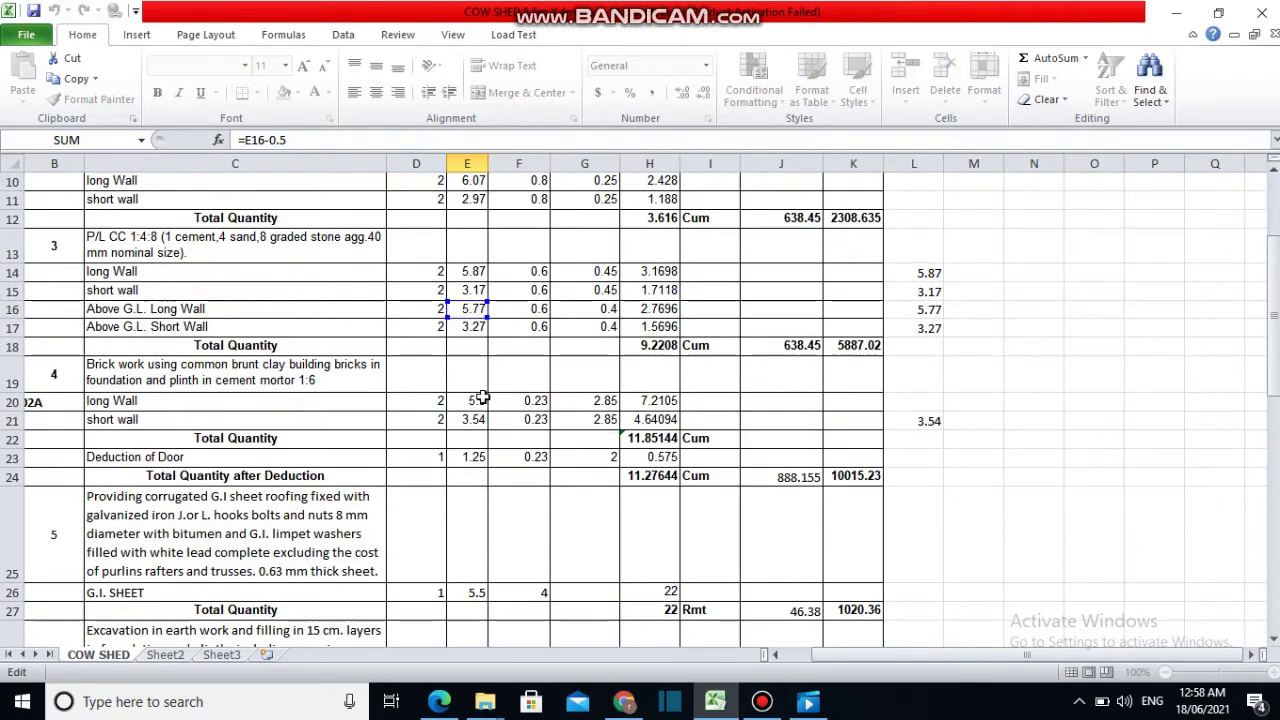
key("Escape")
scroll(473, 463, "down", 2)
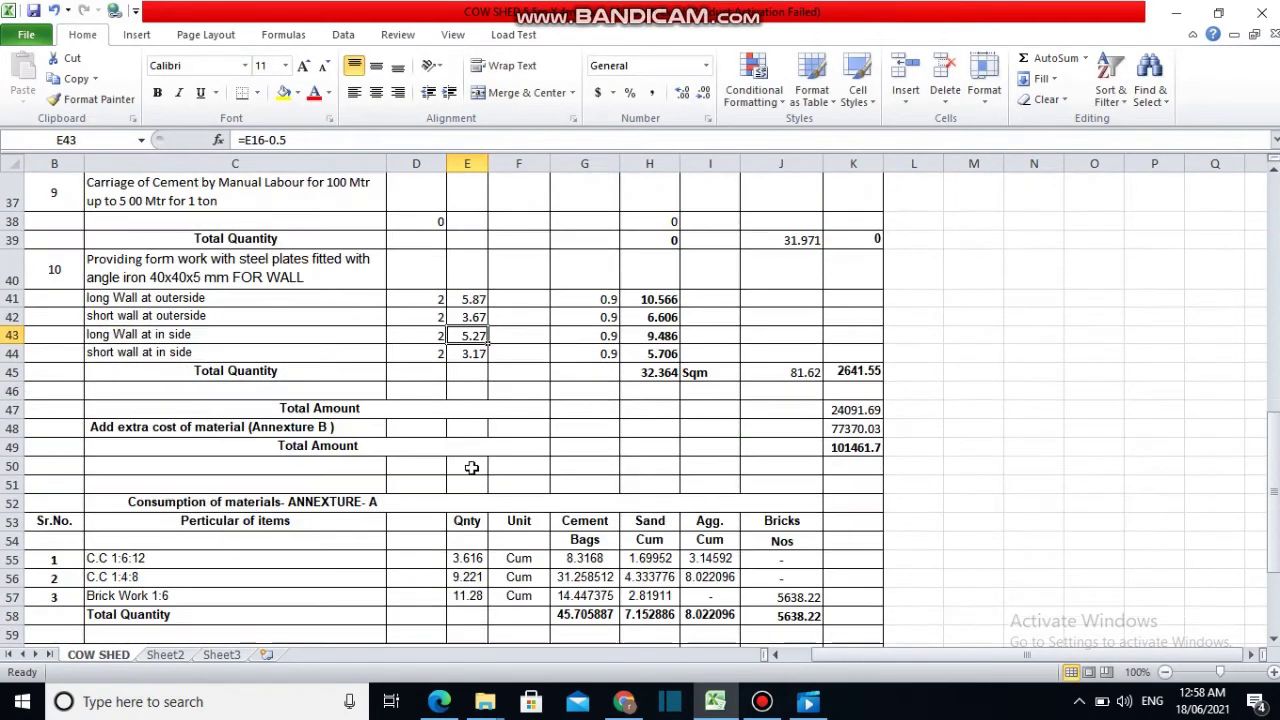
double_click(478, 353)
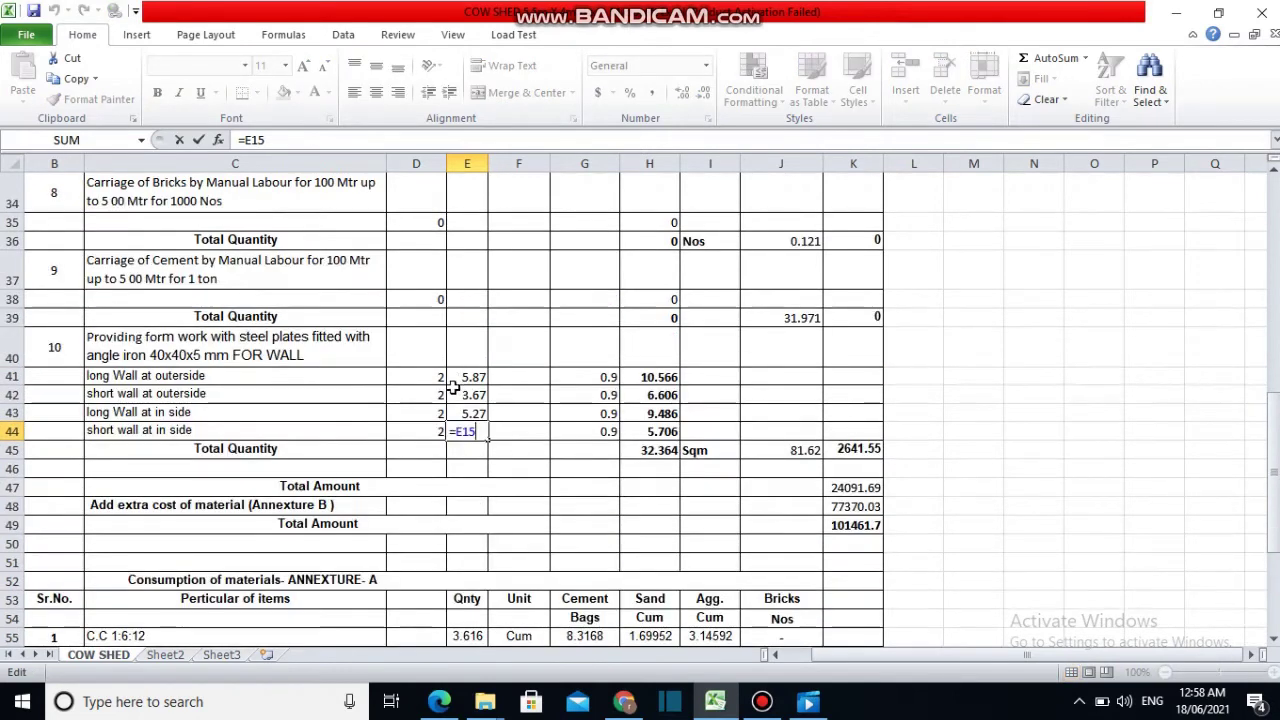
scroll(454, 388, "up", 1)
scroll(481, 427, "up", 2)
scroll(481, 427, "up", 3)
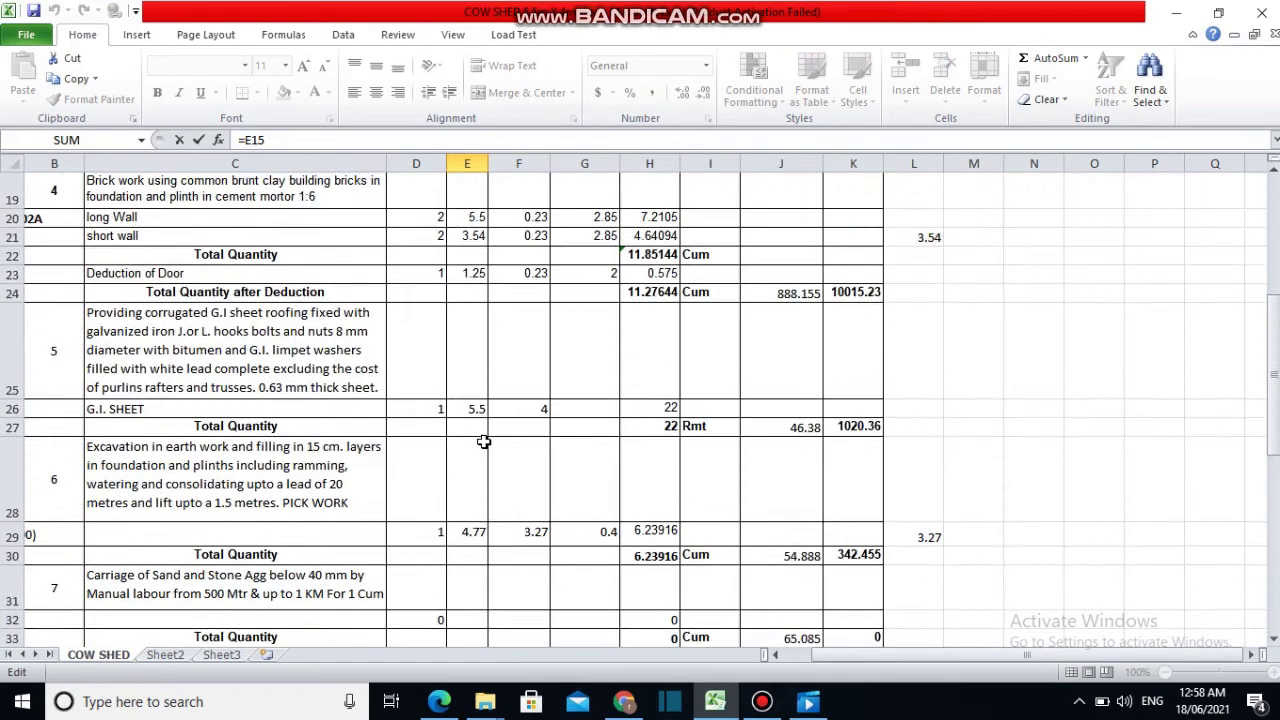
scroll(481, 427, "up", 2)
scroll(481, 427, "up", 1)
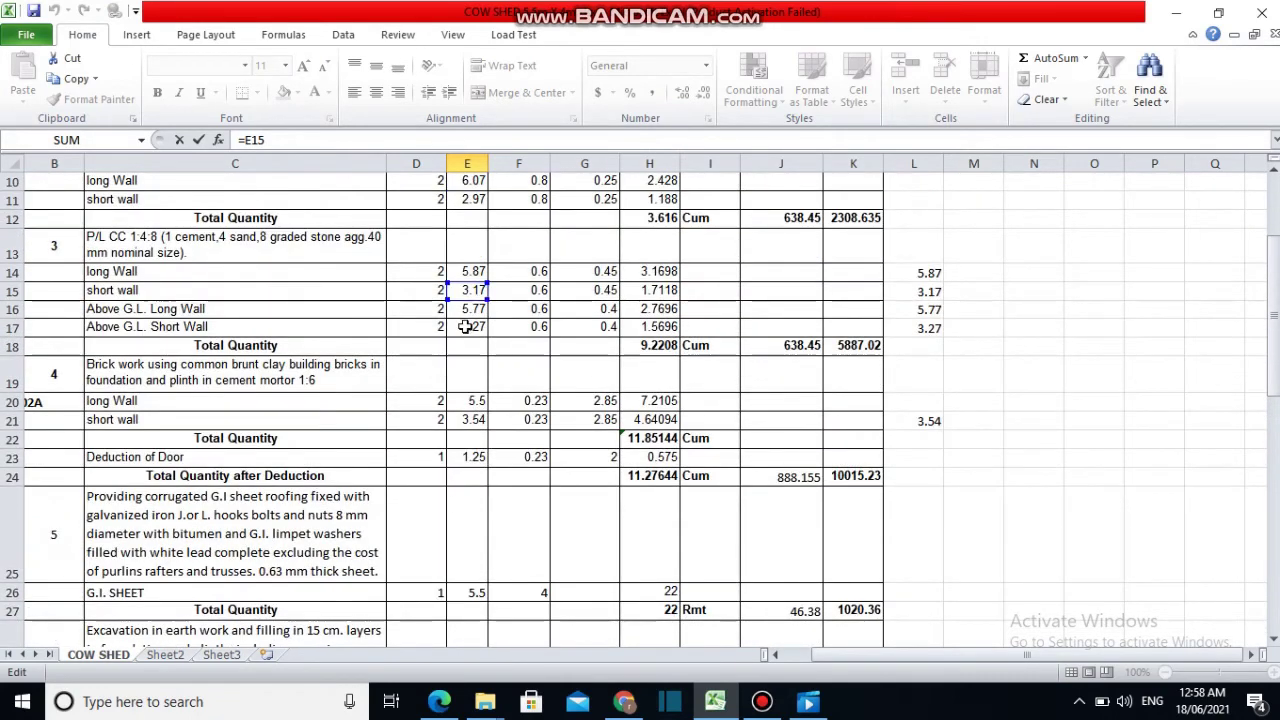
key("Escape")
scroll(481, 465, "down", 1)
scroll(481, 465, "down", 1)
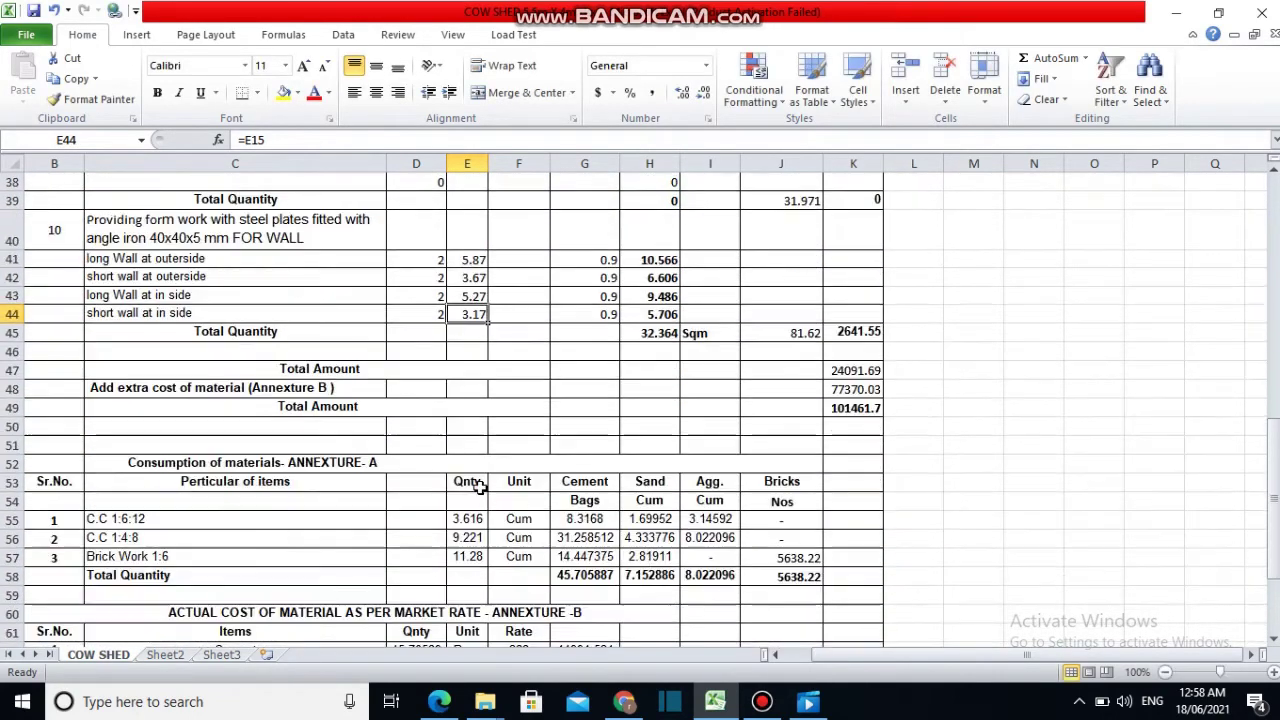
scroll(481, 465, "down", 1)
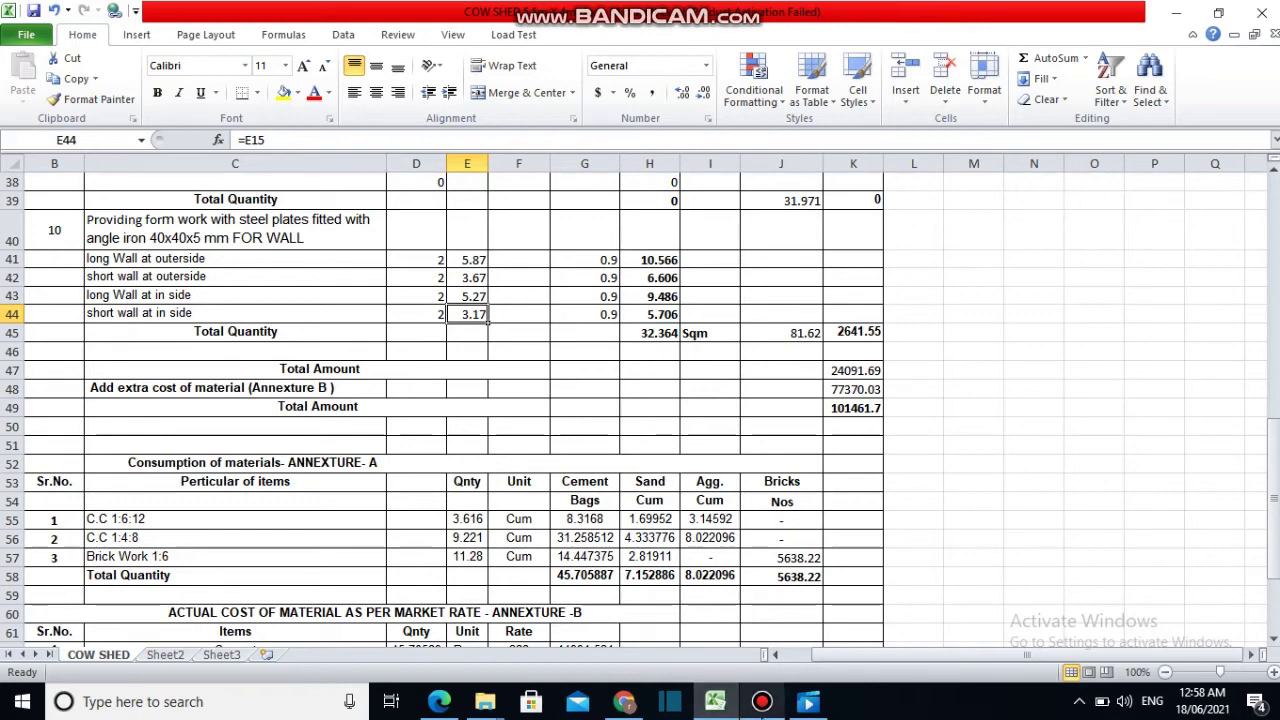
left_click(762, 701)
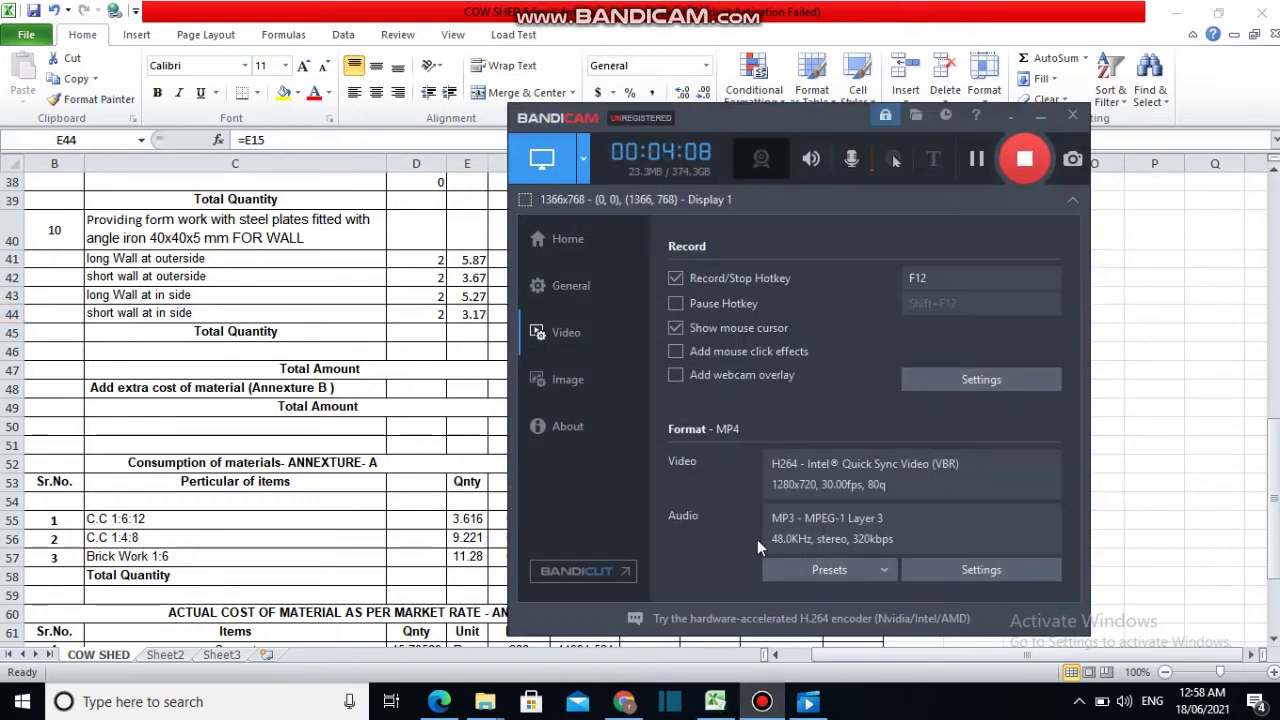
left_click(976, 162)
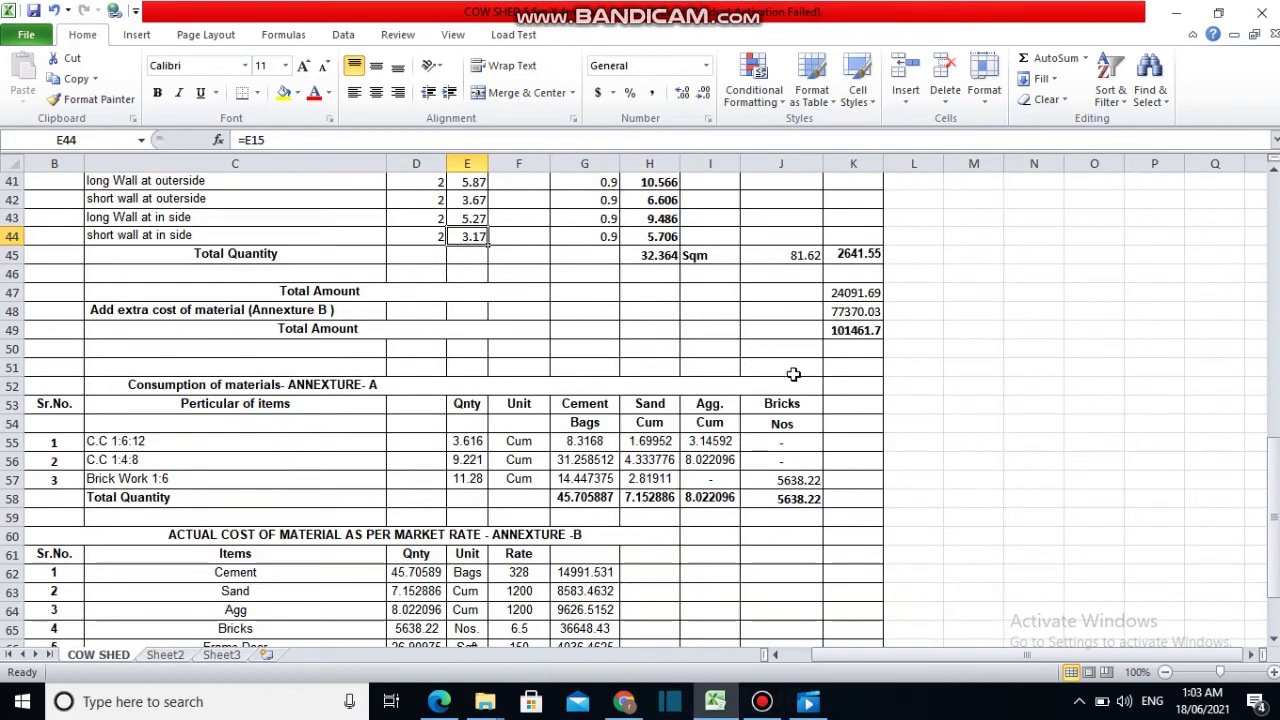
scroll(635, 355, "up", 1)
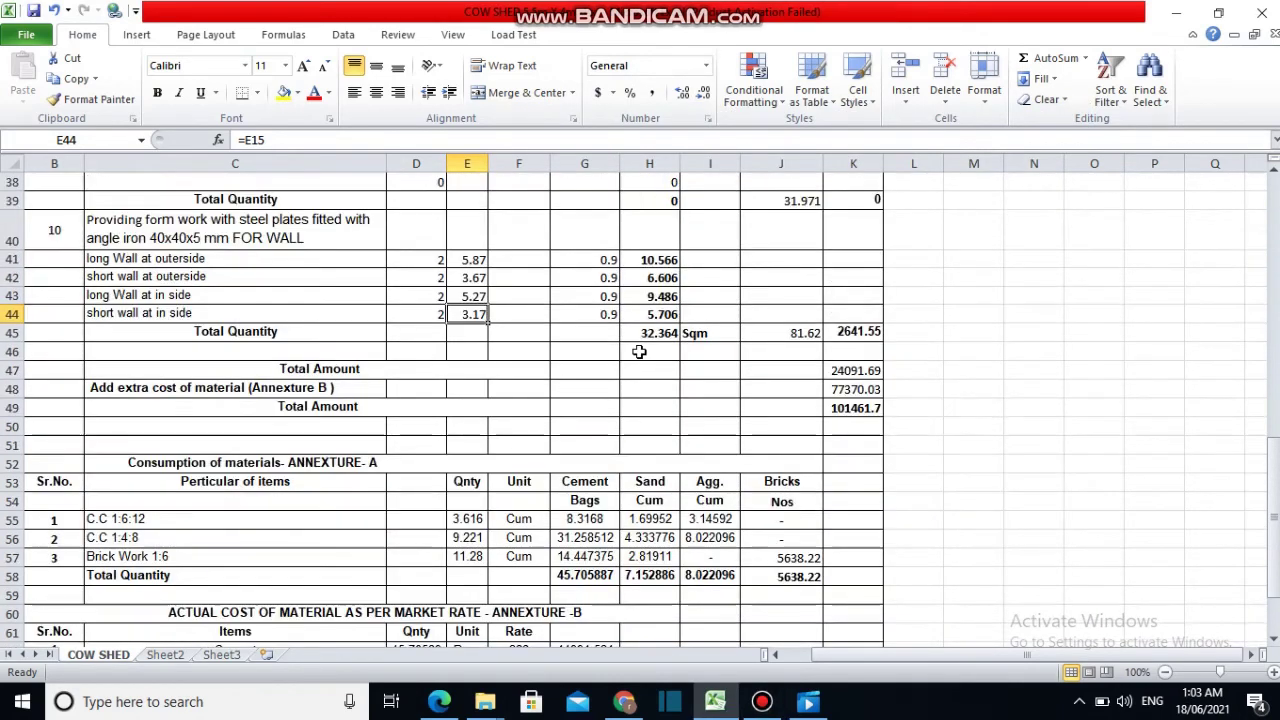
scroll(635, 355, "up", 1)
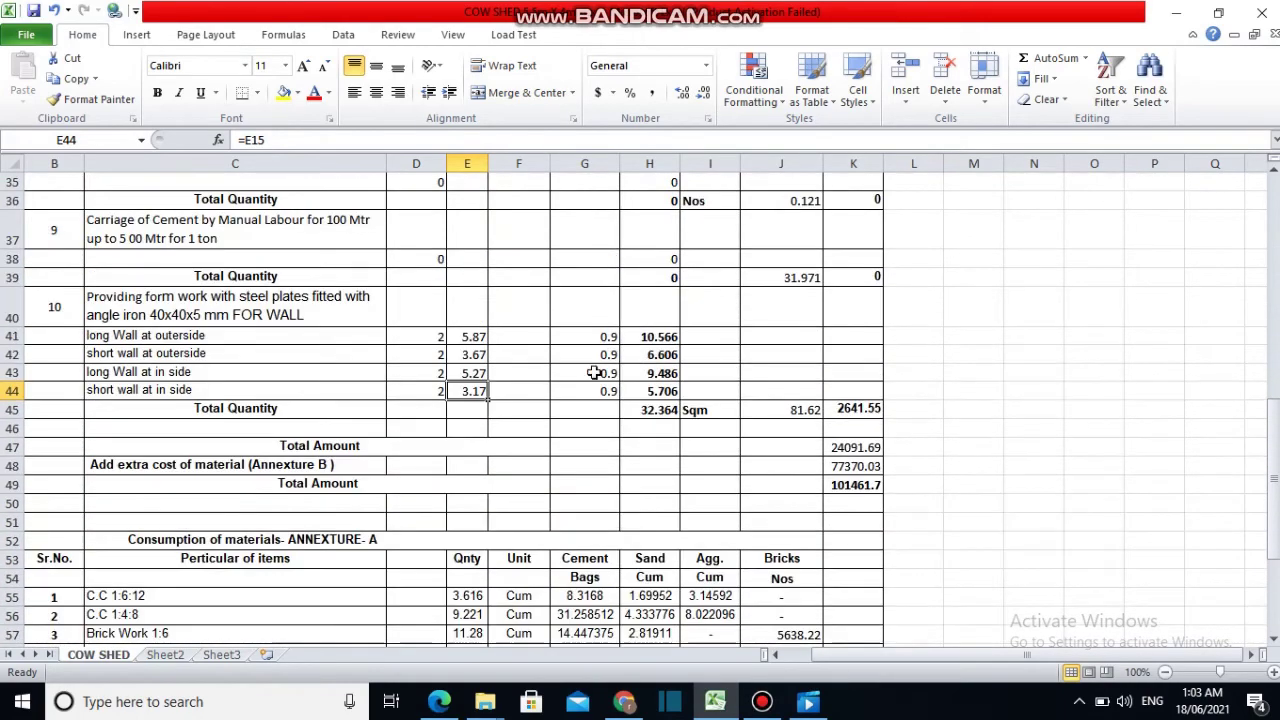
scroll(466, 317, "up", 3)
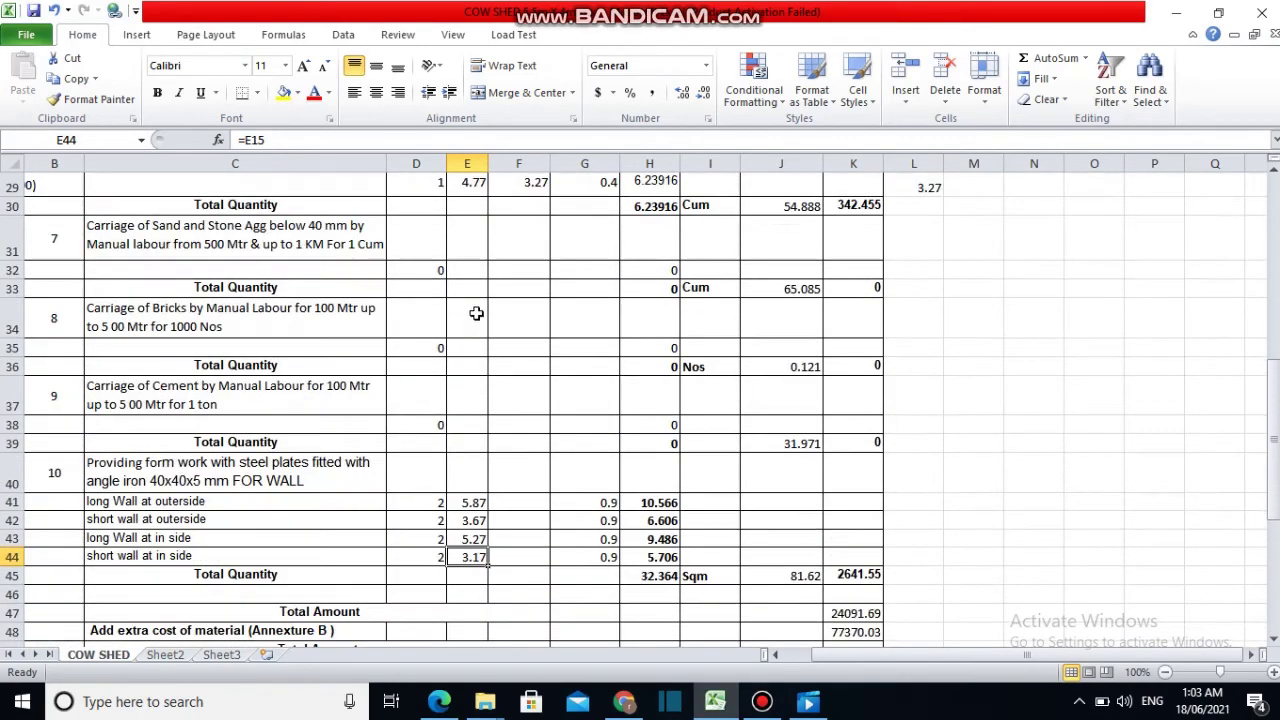
scroll(470, 316, "up", 2)
scroll(474, 315, "up", 2)
scroll(480, 313, "up", 5)
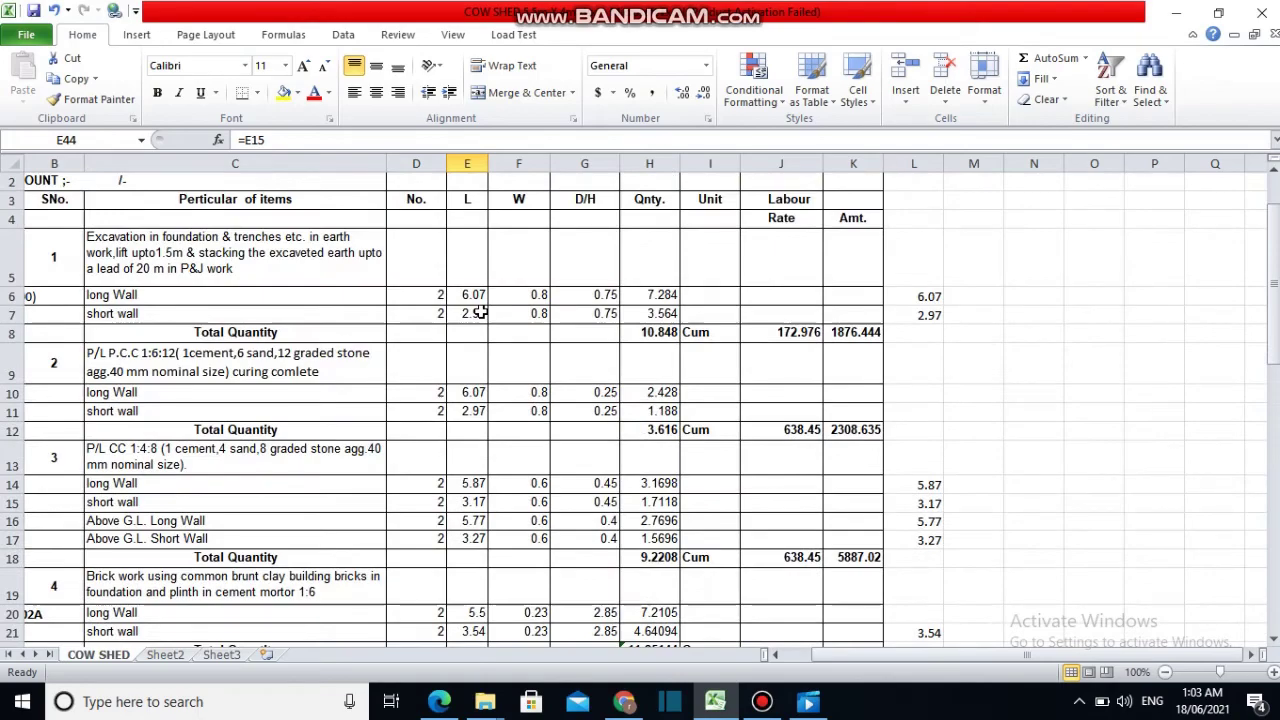
scroll(481, 313, "down", 2)
scroll(481, 313, "down", 3)
scroll(481, 313, "down", 4)
scroll(481, 312, "down", 1)
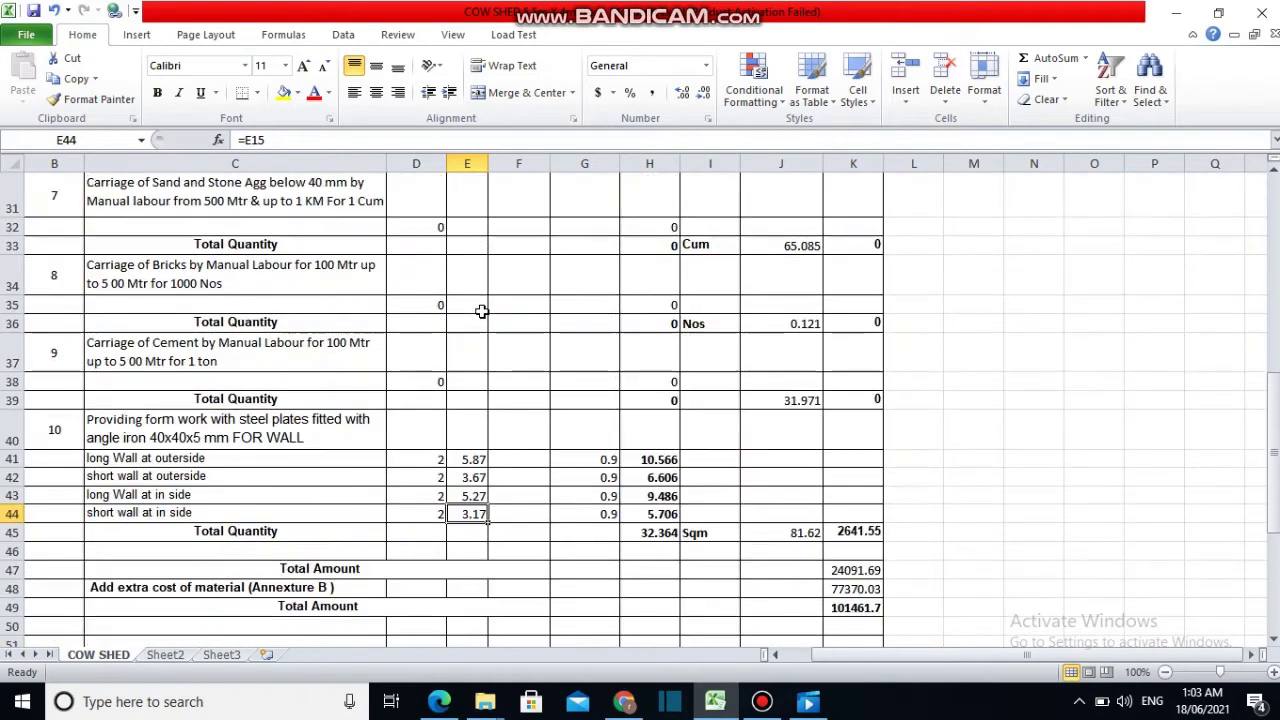
scroll(481, 312, "down", 2)
scroll(481, 312, "down", 2)
scroll(481, 312, "up", 1)
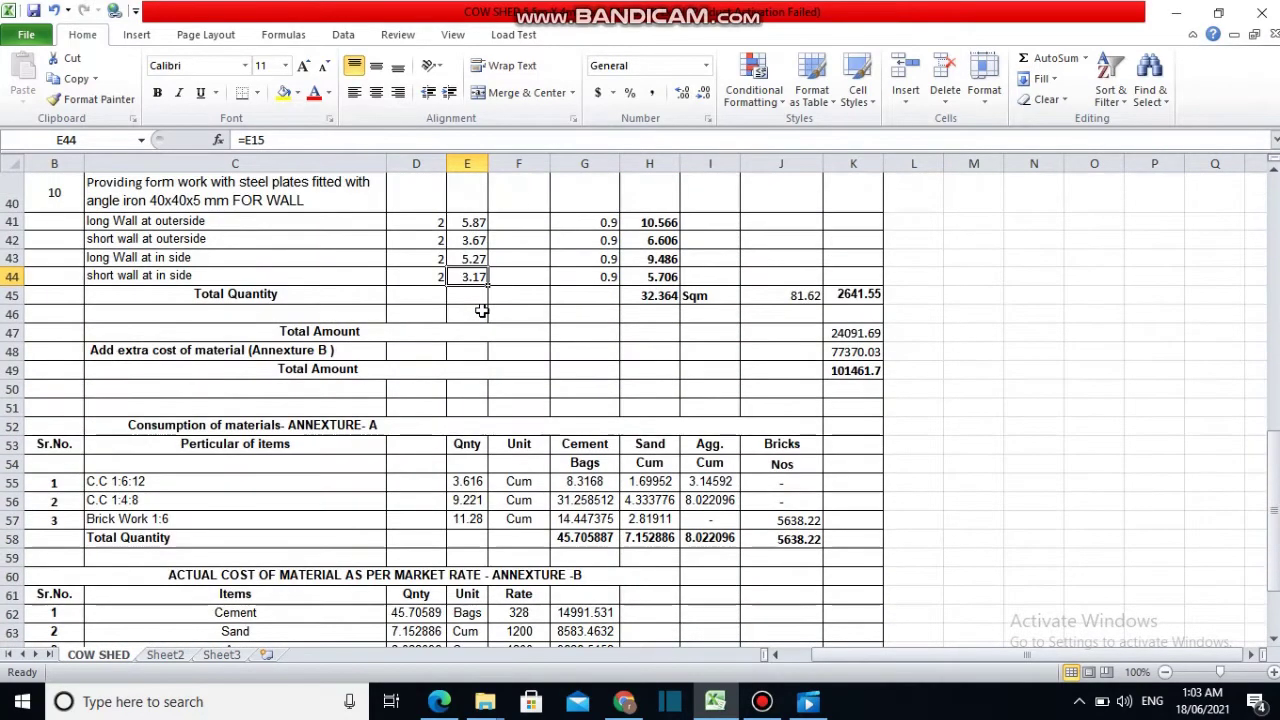
scroll(481, 312, "down", 1)
left_click(439, 701)
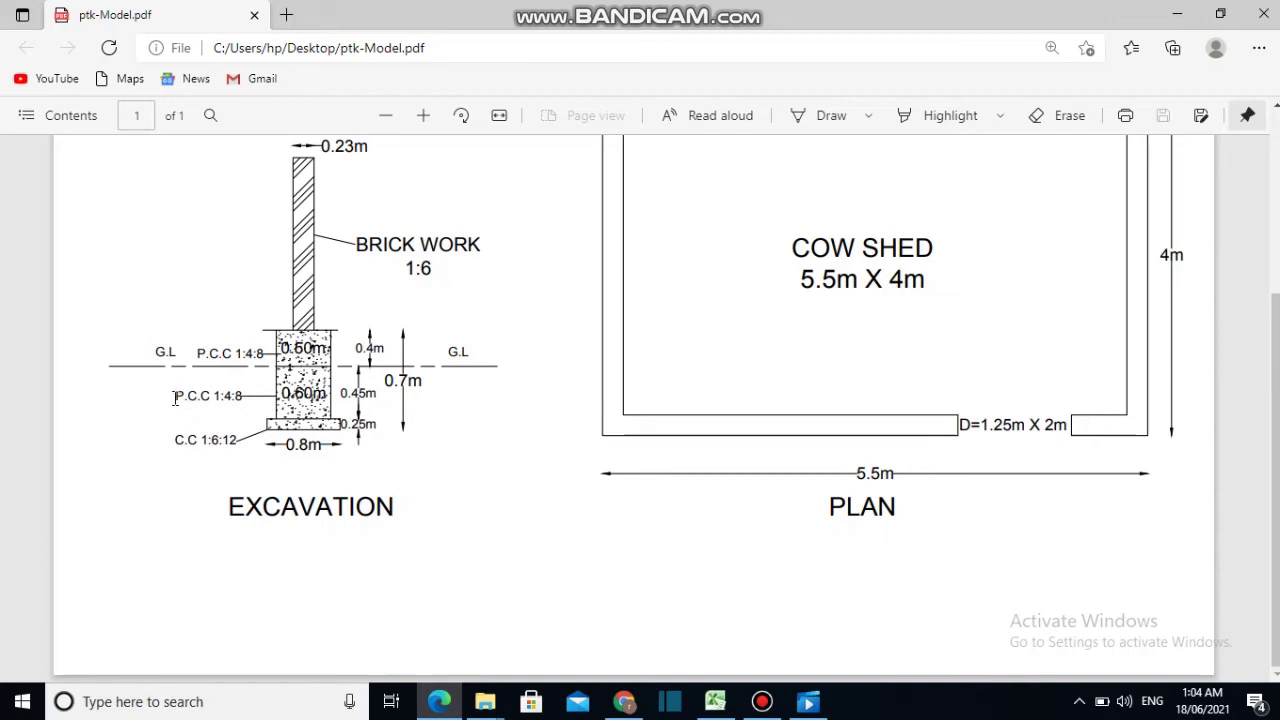
left_click_drag(174, 397, 257, 398)
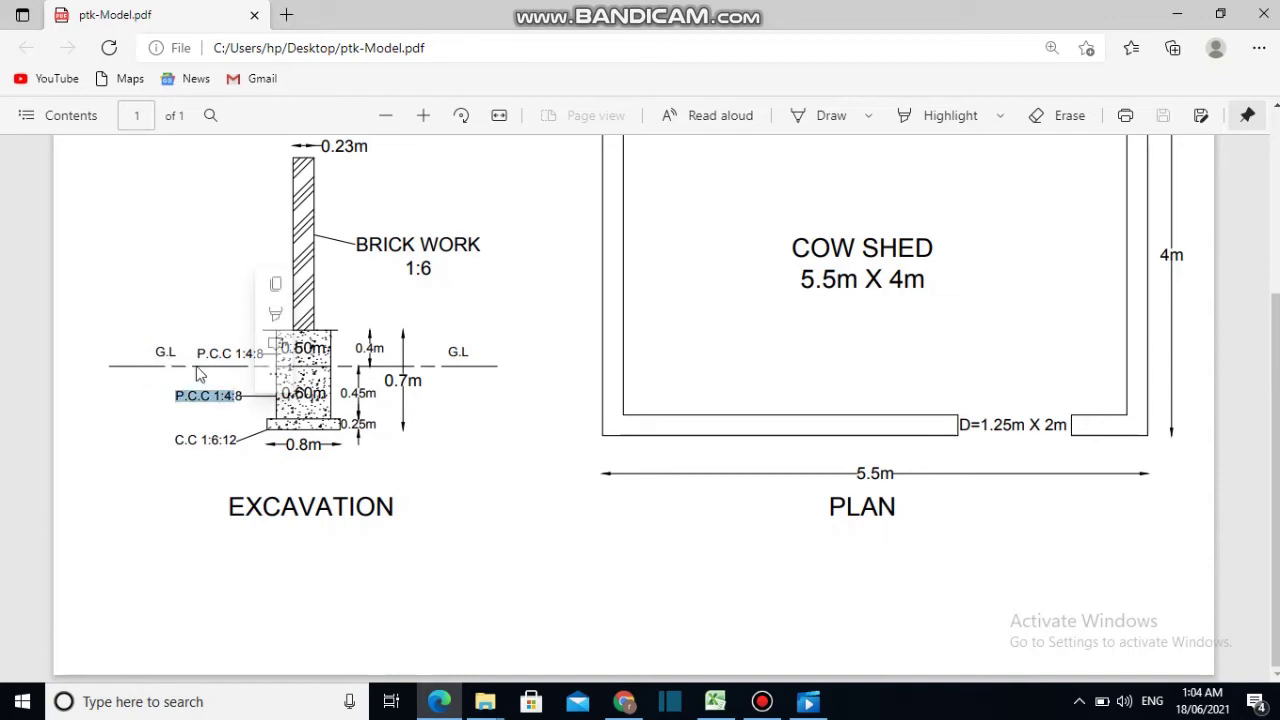
left_click_drag(215, 358, 453, 460)
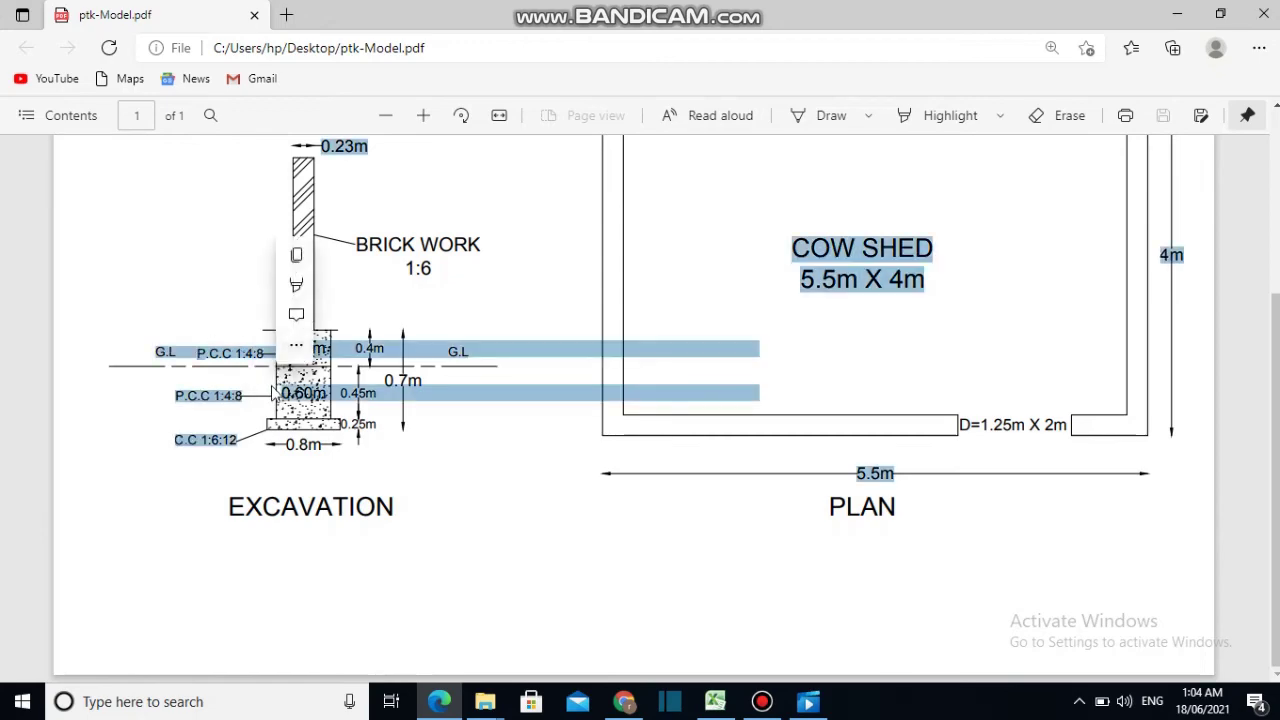
left_click(463, 448)
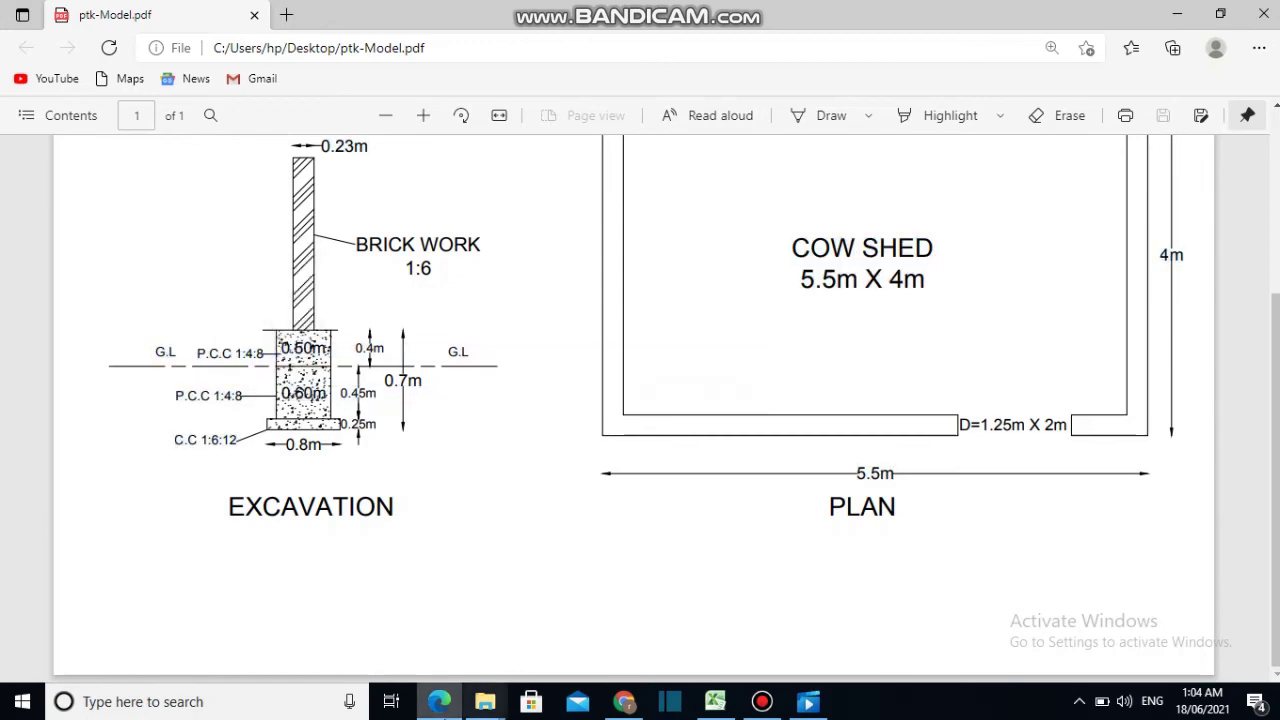
left_click(440, 701)
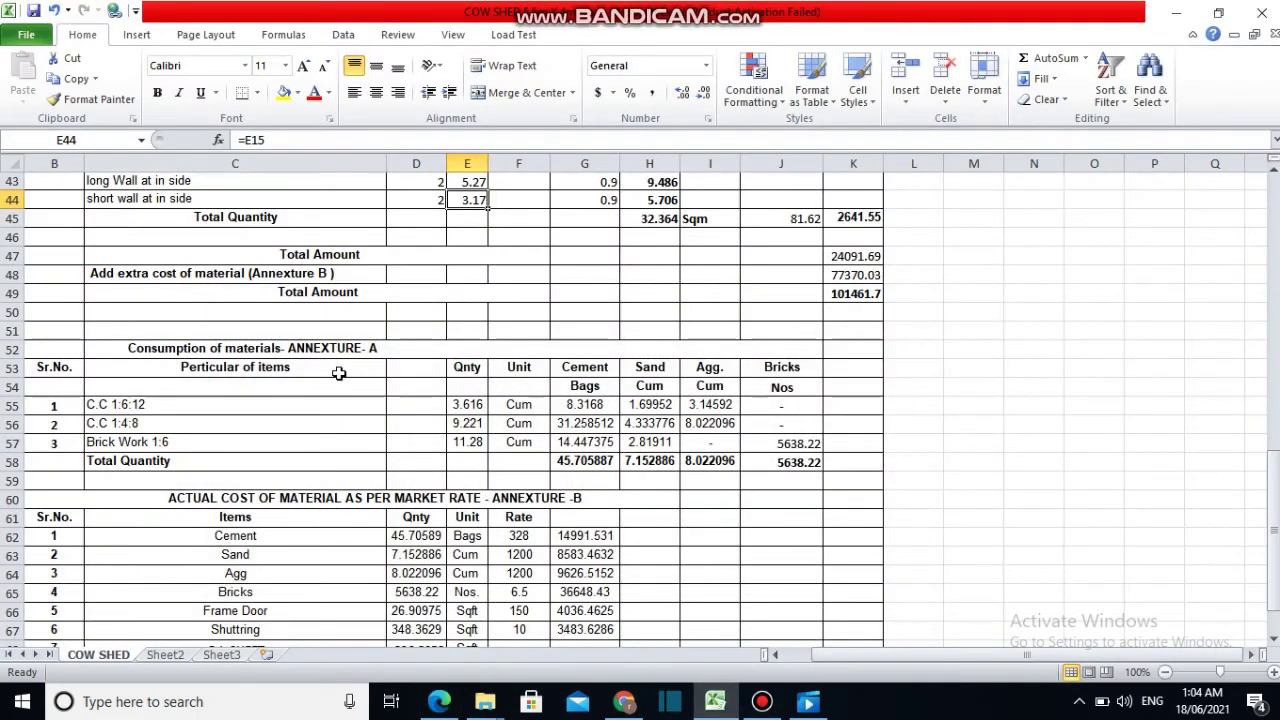
Scroll below the Total Amount rows to show the Annexure A and Annexure B tables
scroll(339, 373, "down", 1)
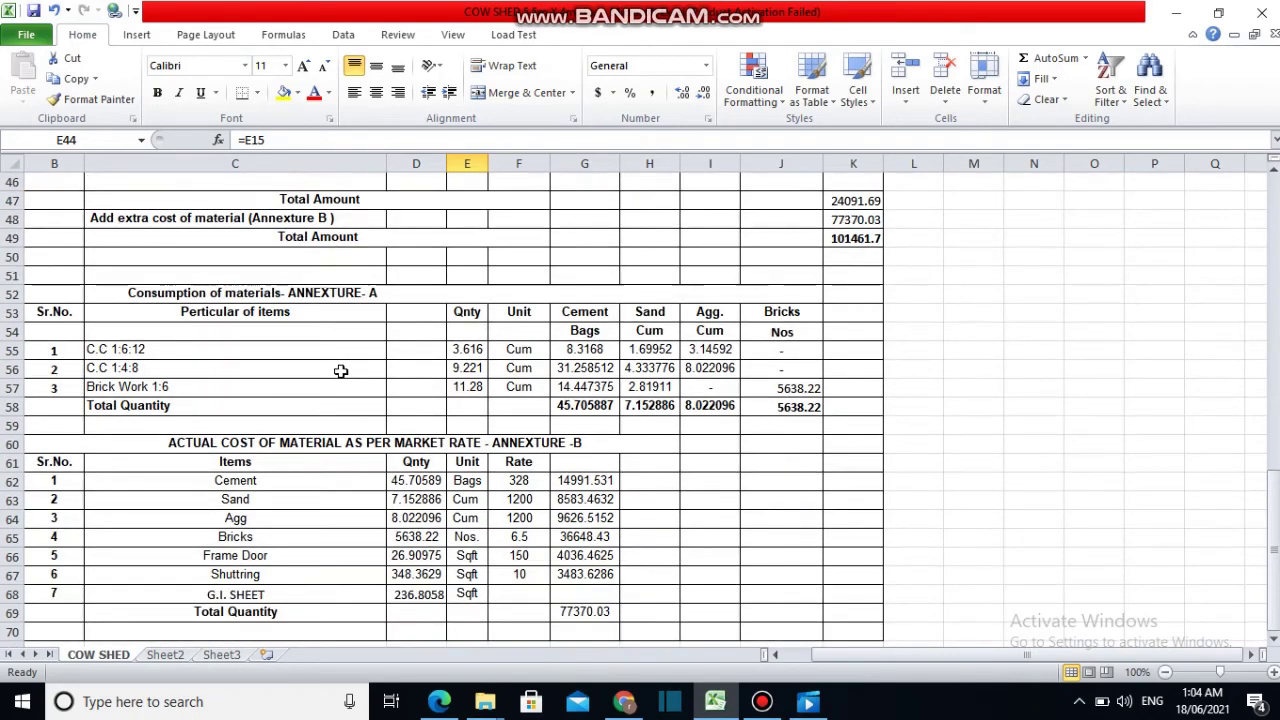
scroll(458, 412, "up", 1)
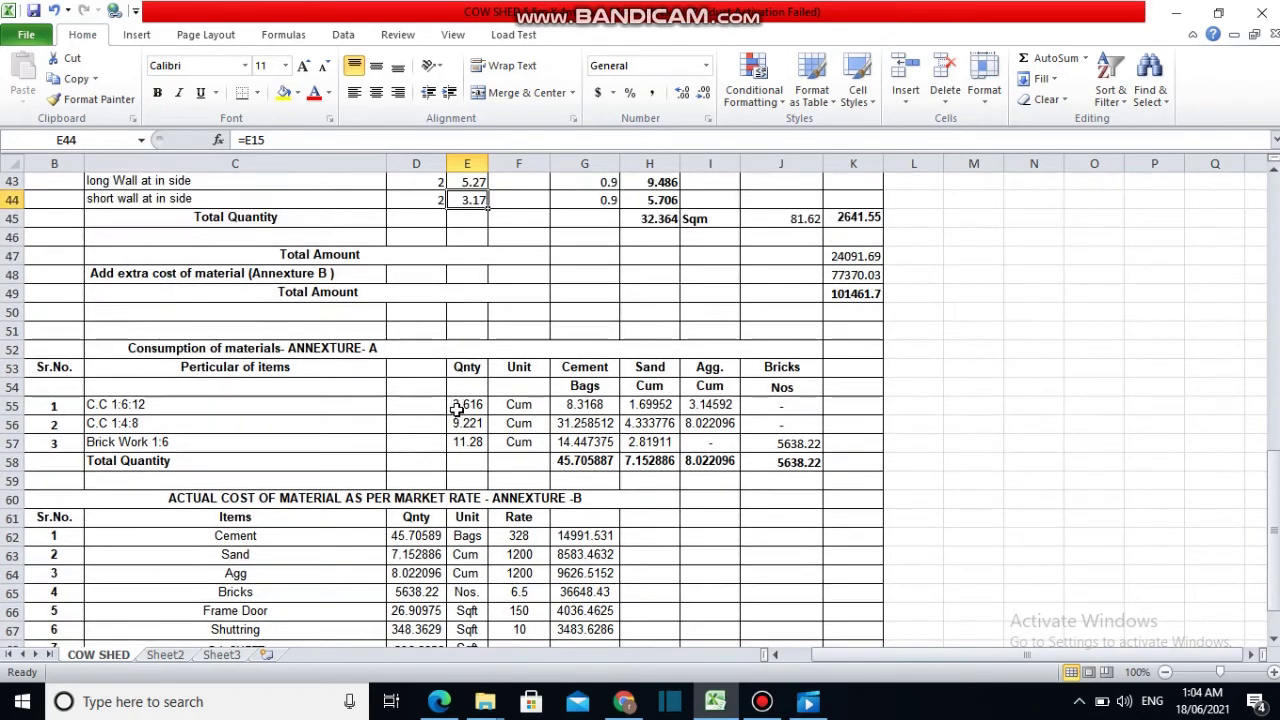
scroll(463, 409, "up", 2)
scroll(449, 389, "up", 1)
scroll(423, 363, "up", 1)
scroll(423, 365, "up", 1)
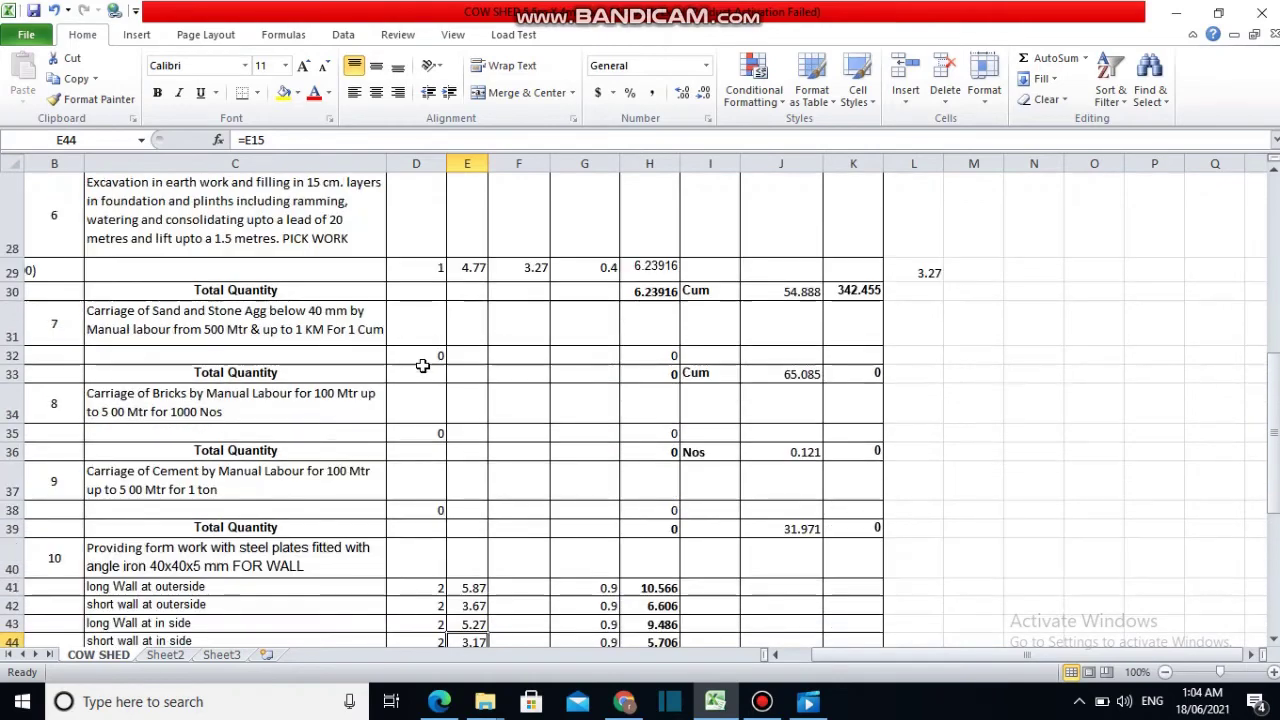
scroll(422, 365, "up", 3)
scroll(422, 365, "down", 1)
scroll(421, 364, "down", 1)
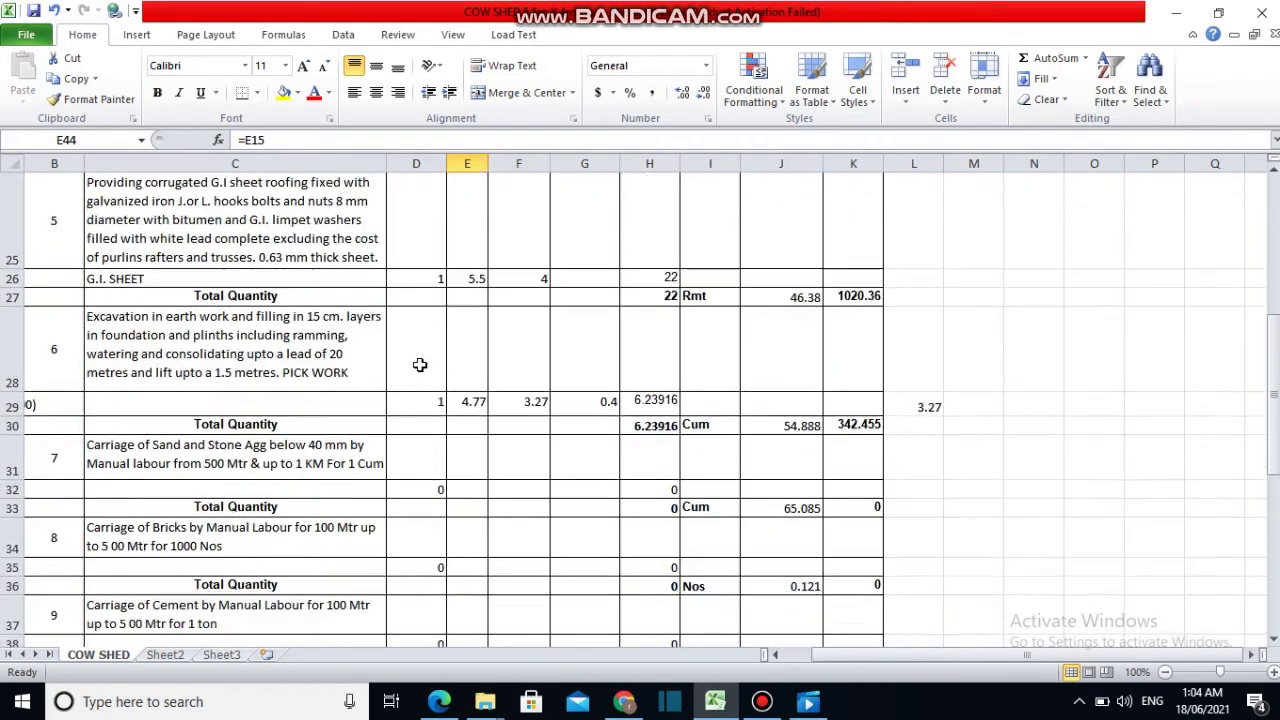
scroll(420, 364, "down", 2)
scroll(419, 365, "down", 2)
scroll(419, 365, "down", 4)
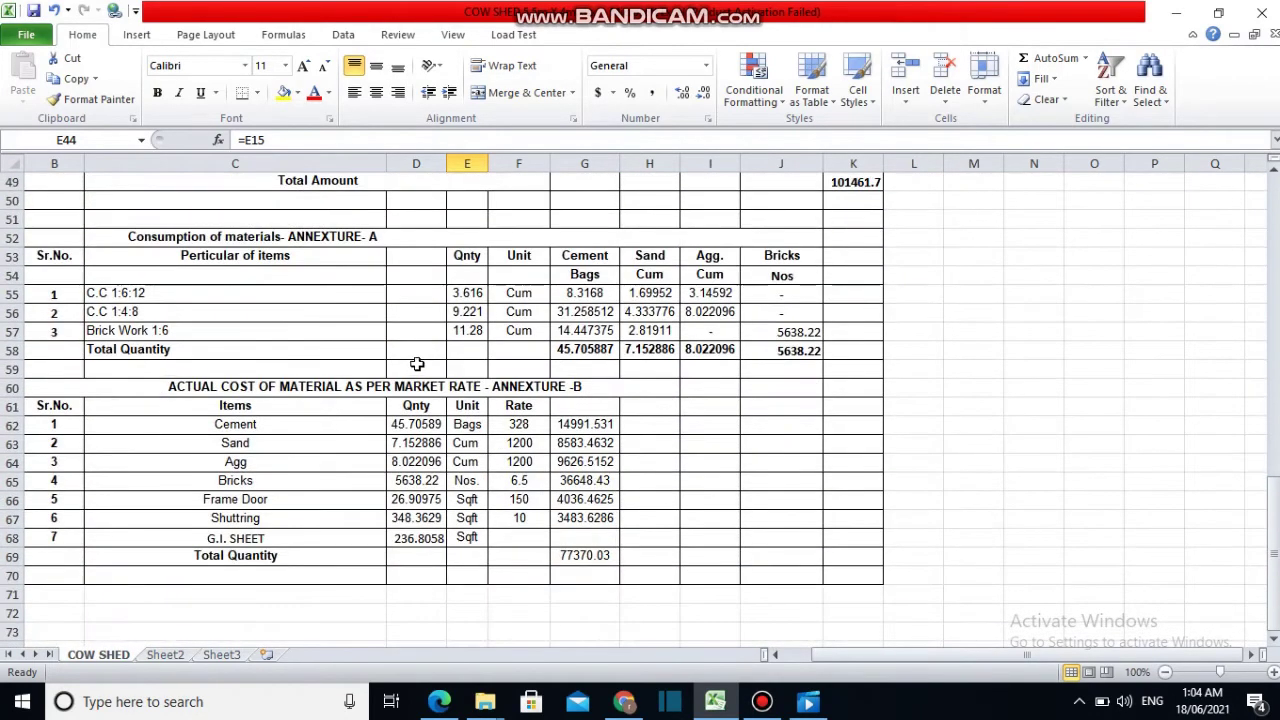
scroll(513, 306, "up", 1)
scroll(513, 301, "up", 2)
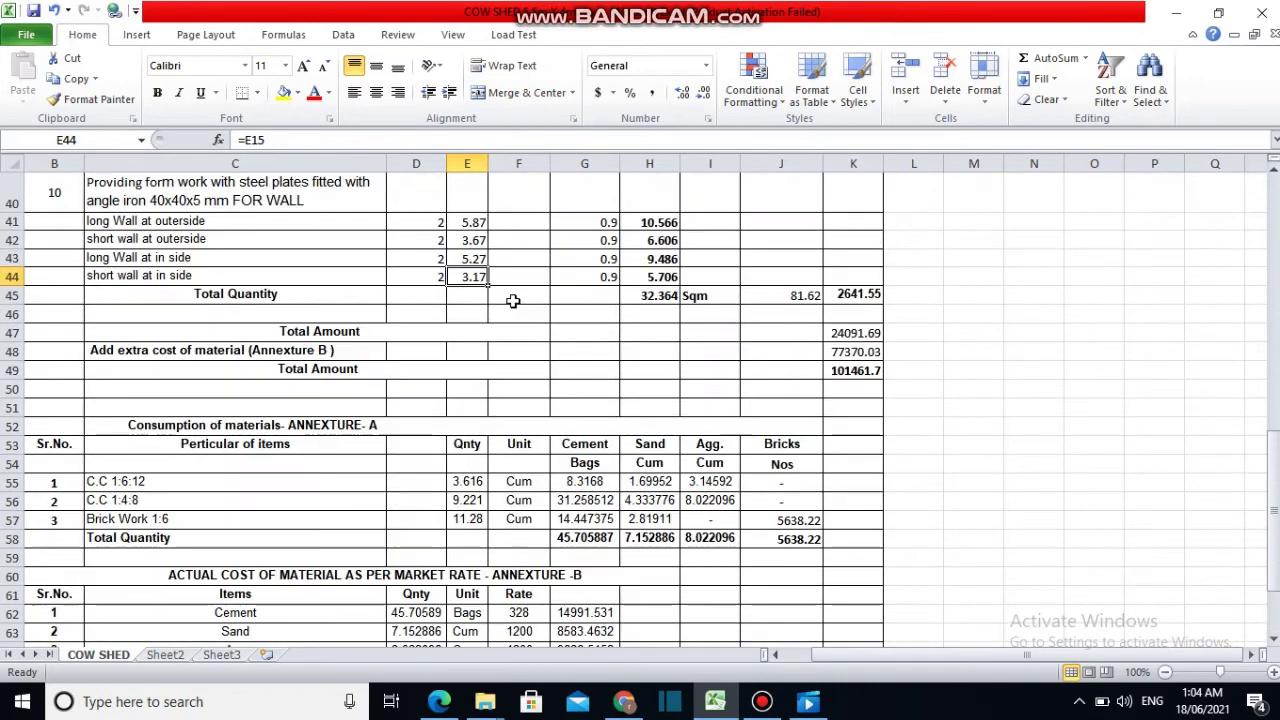
scroll(513, 305, "up", 2)
scroll(513, 304, "up", 1)
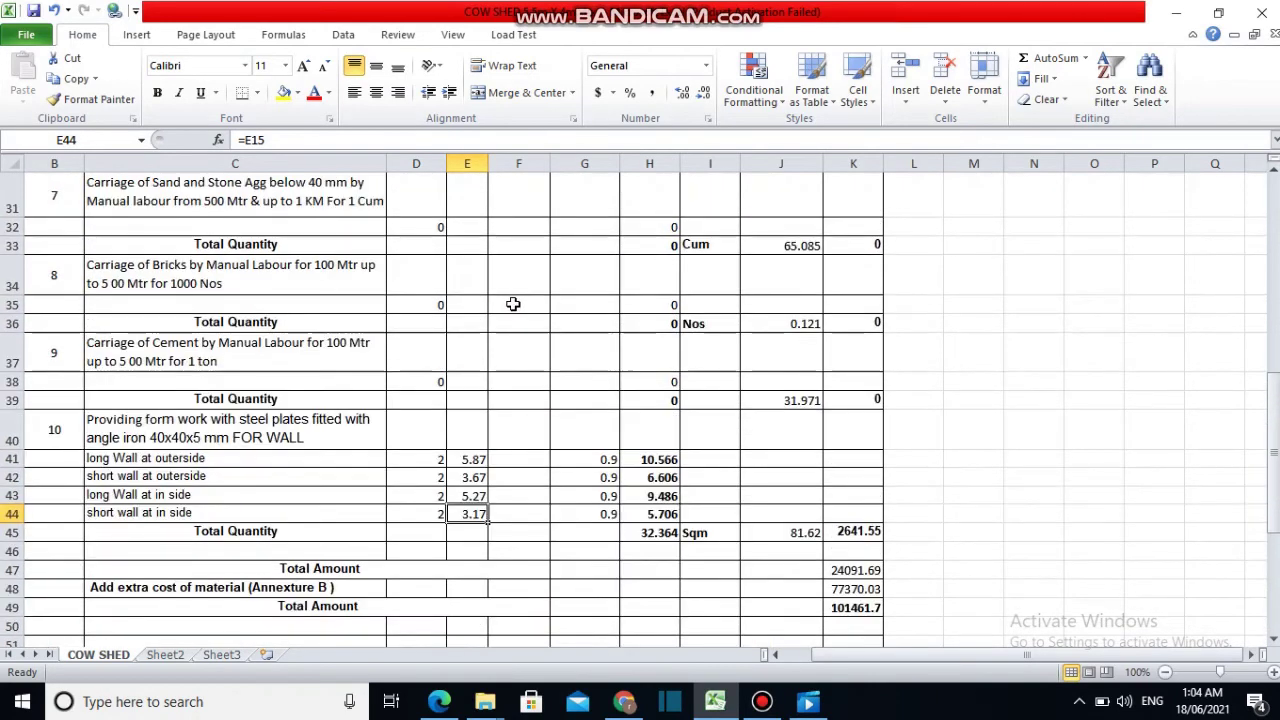
scroll(513, 304, "up", 1)
scroll(513, 304, "up", 2)
scroll(513, 304, "up", 2)
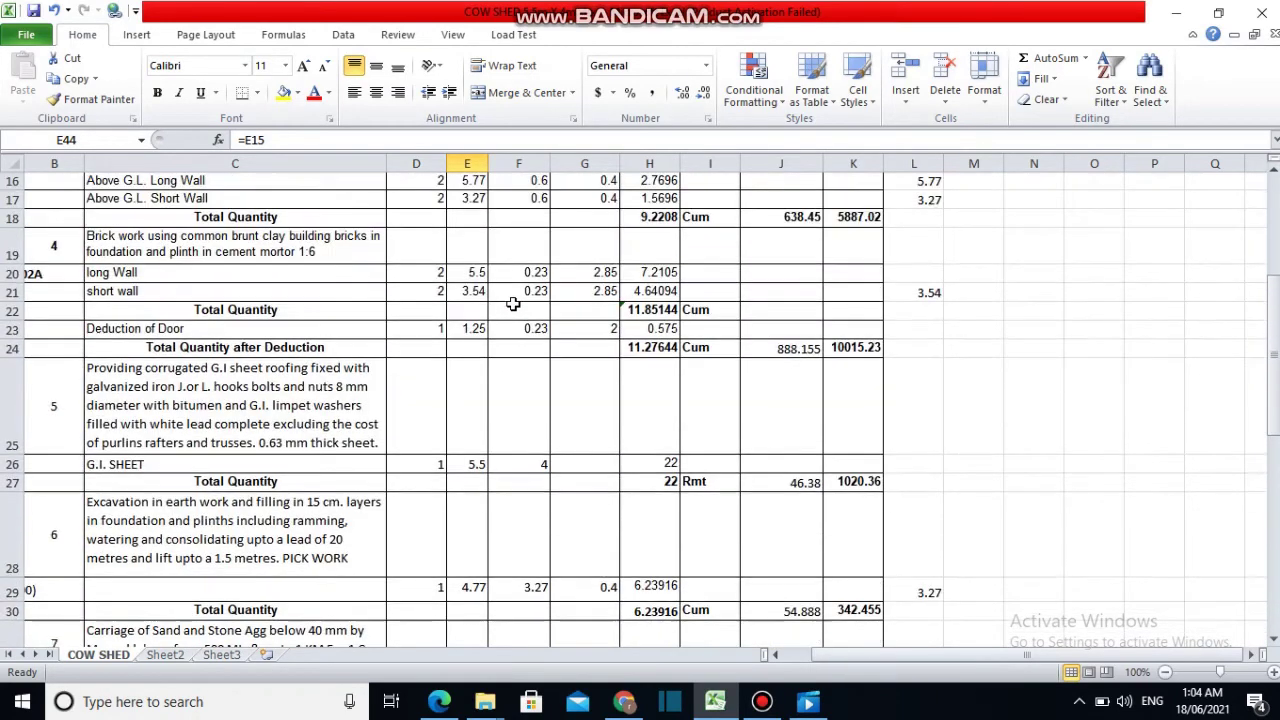
scroll(510, 302, "up", 2)
scroll(505, 300, "up", 2)
scroll(503, 300, "up", 1)
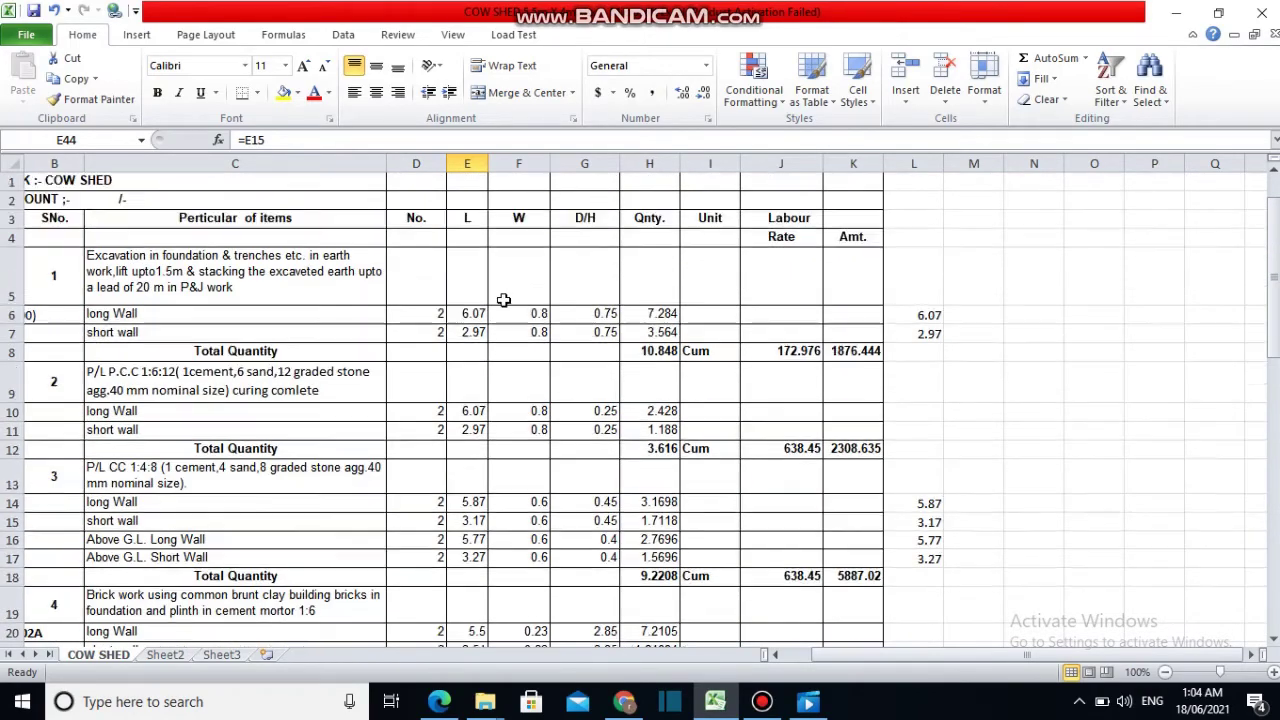
scroll(498, 296, "down", 5)
scroll(495, 302, "down", 3)
scroll(490, 312, "down", 5)
scroll(487, 319, "down", 1)
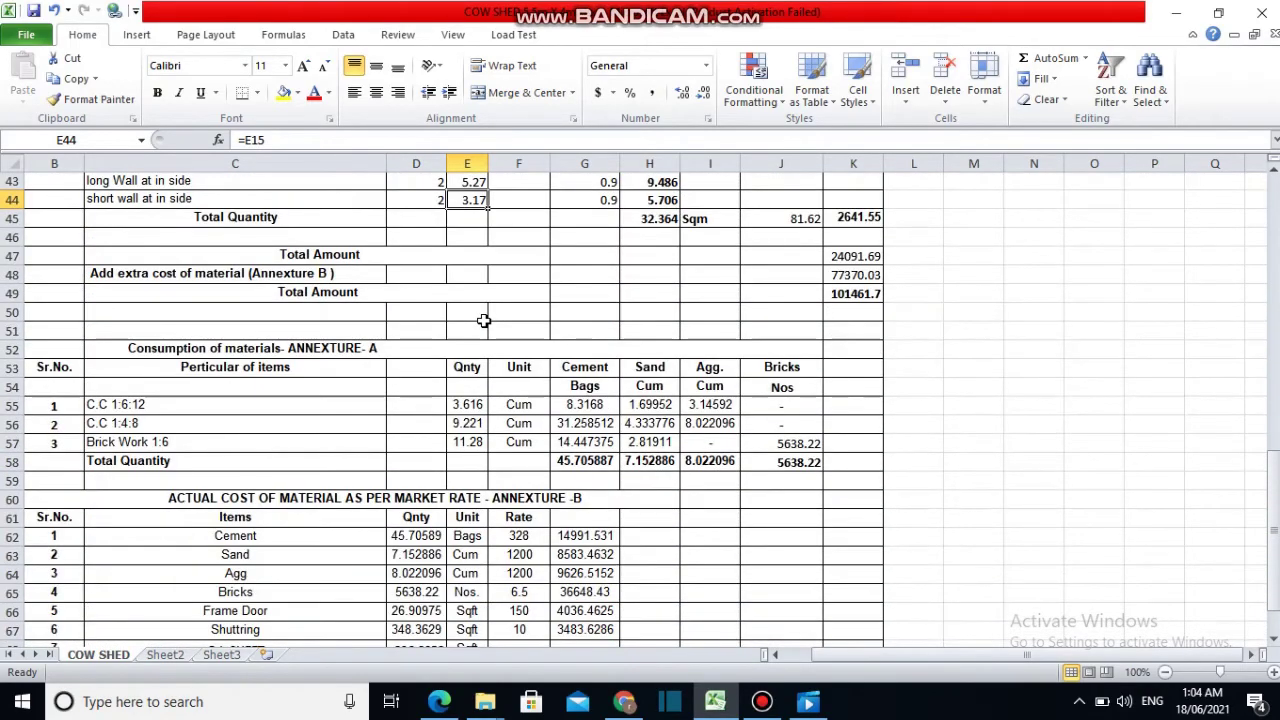
scroll(486, 320, "down", 1)
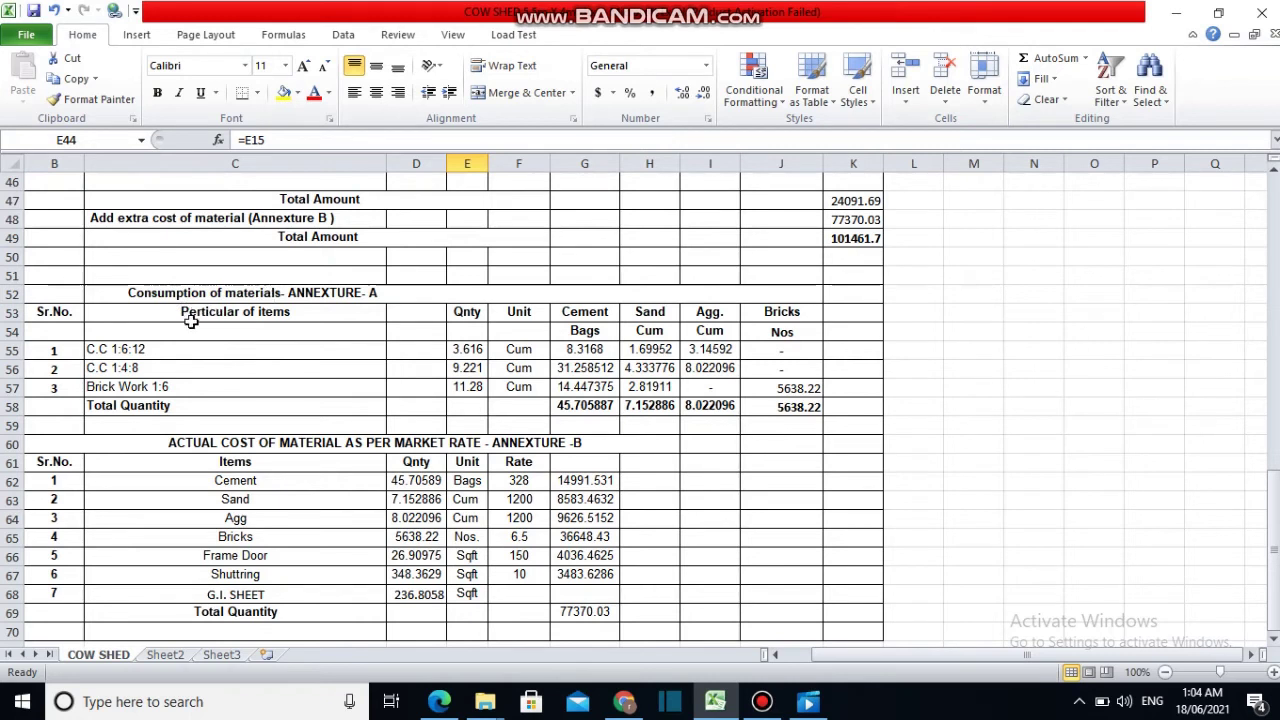
Link the C.C 1:6:12 quantity in E55 to the Total Quantity =H12, giving 3.616
left_click(108, 355)
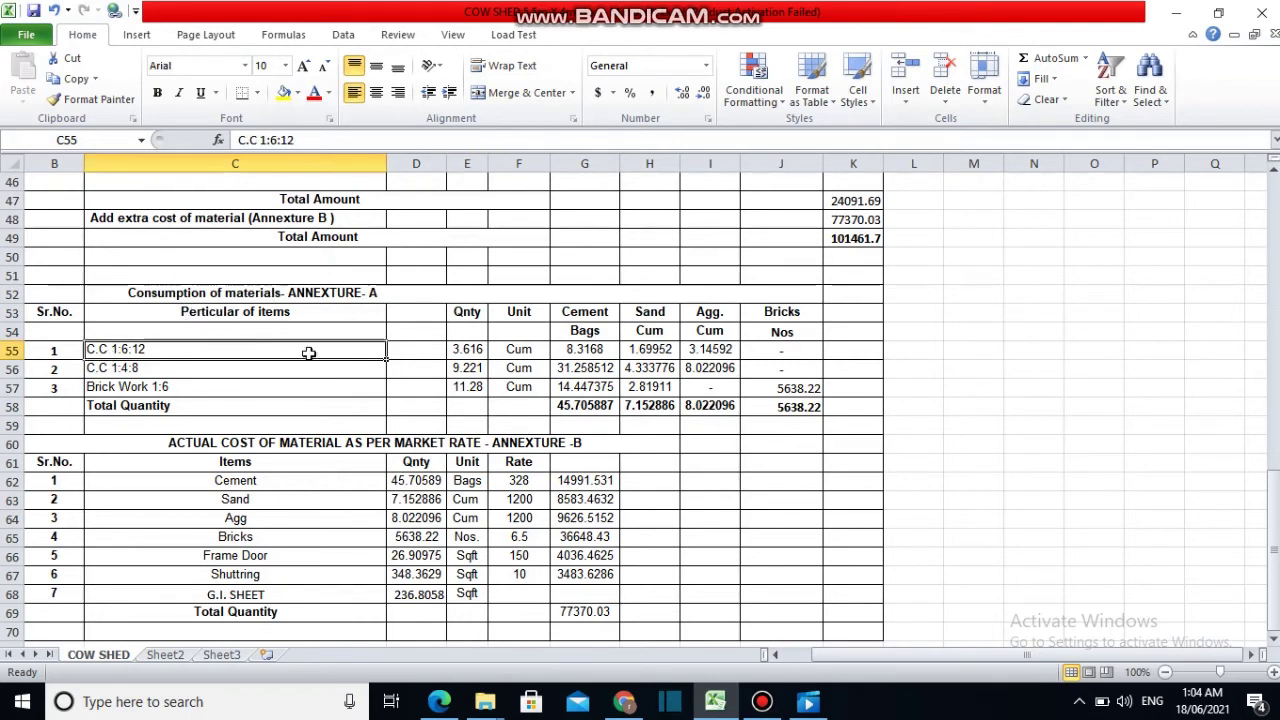
left_click(471, 350)
double_click(471, 350)
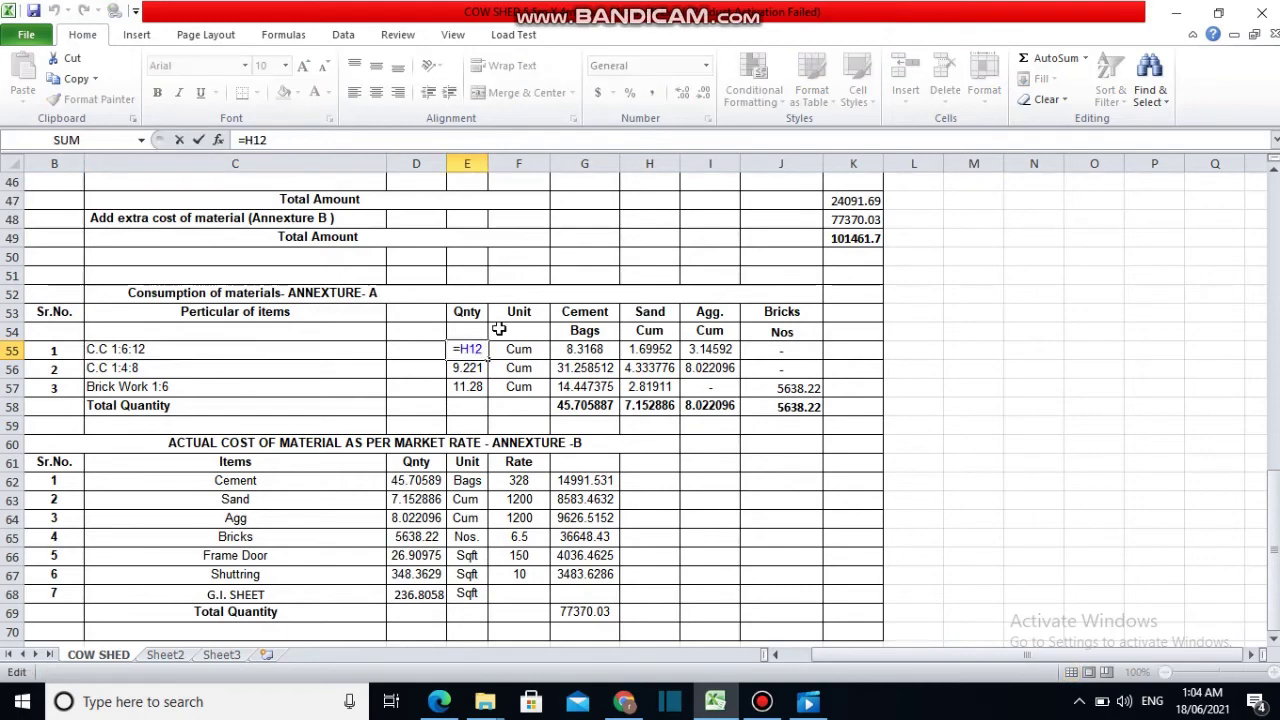
scroll(498, 329, "up", 3)
scroll(498, 322, "up", 3)
scroll(470, 305, "up", 3)
scroll(451, 301, "up", 2)
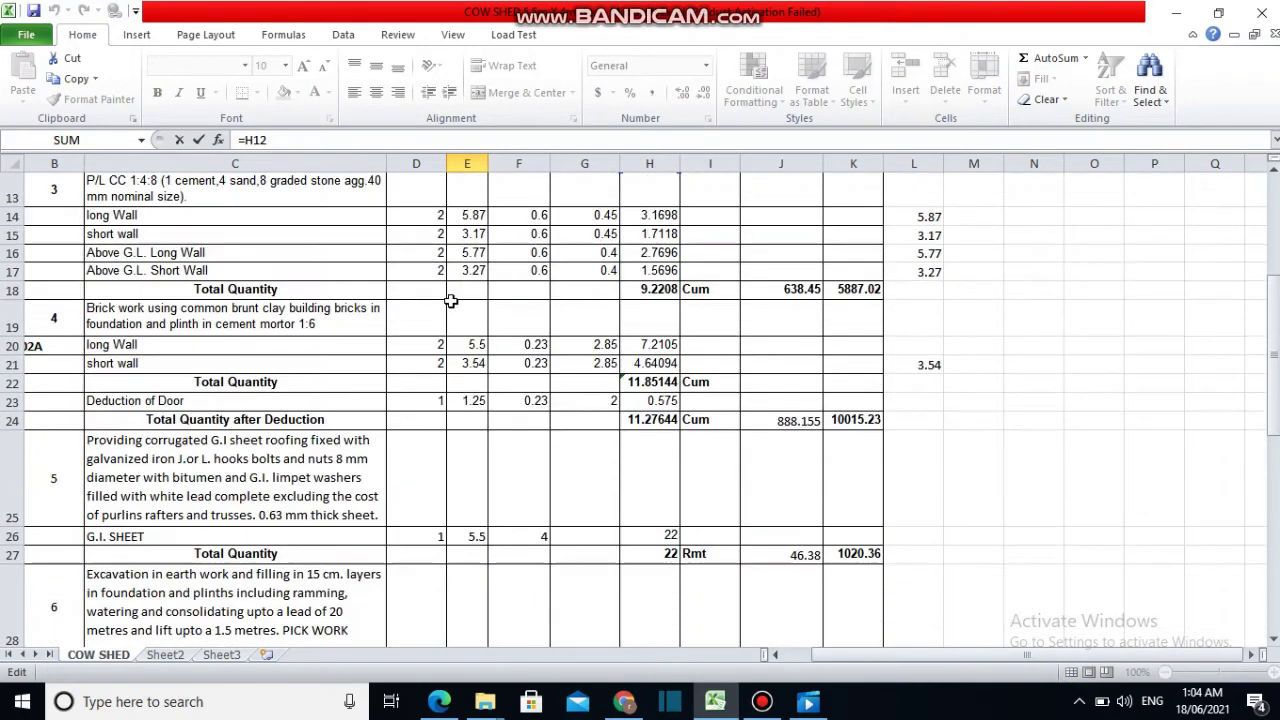
scroll(428, 297, "up", 1)
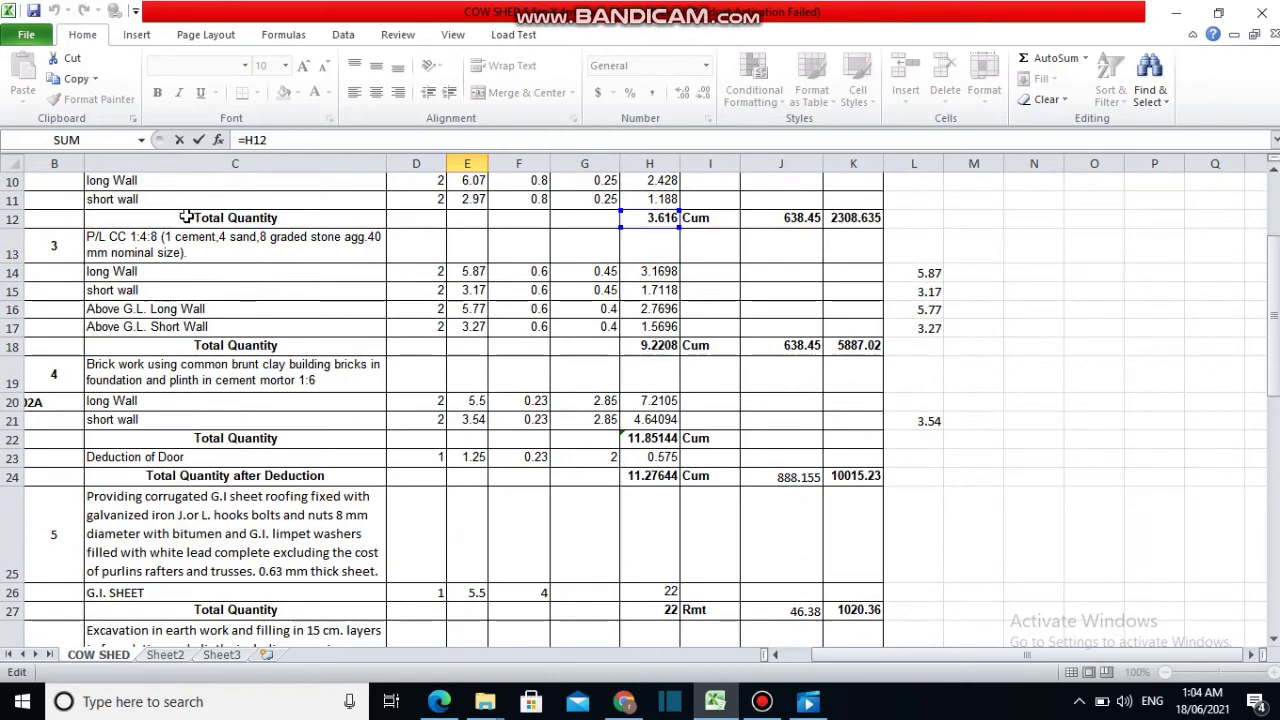
left_click(655, 220)
scroll(583, 303, "down", 4)
scroll(574, 334, "down", 2)
scroll(570, 340, "down", 3)
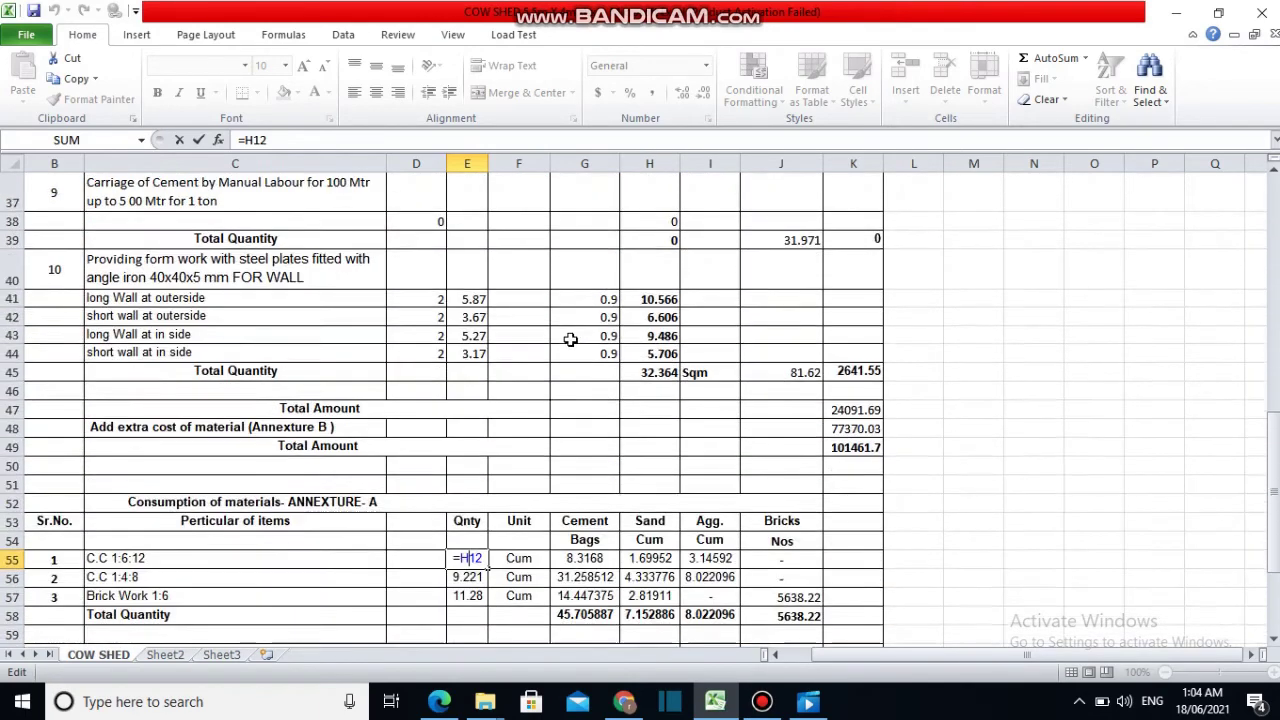
scroll(570, 340, "down", 2)
left_click(466, 424)
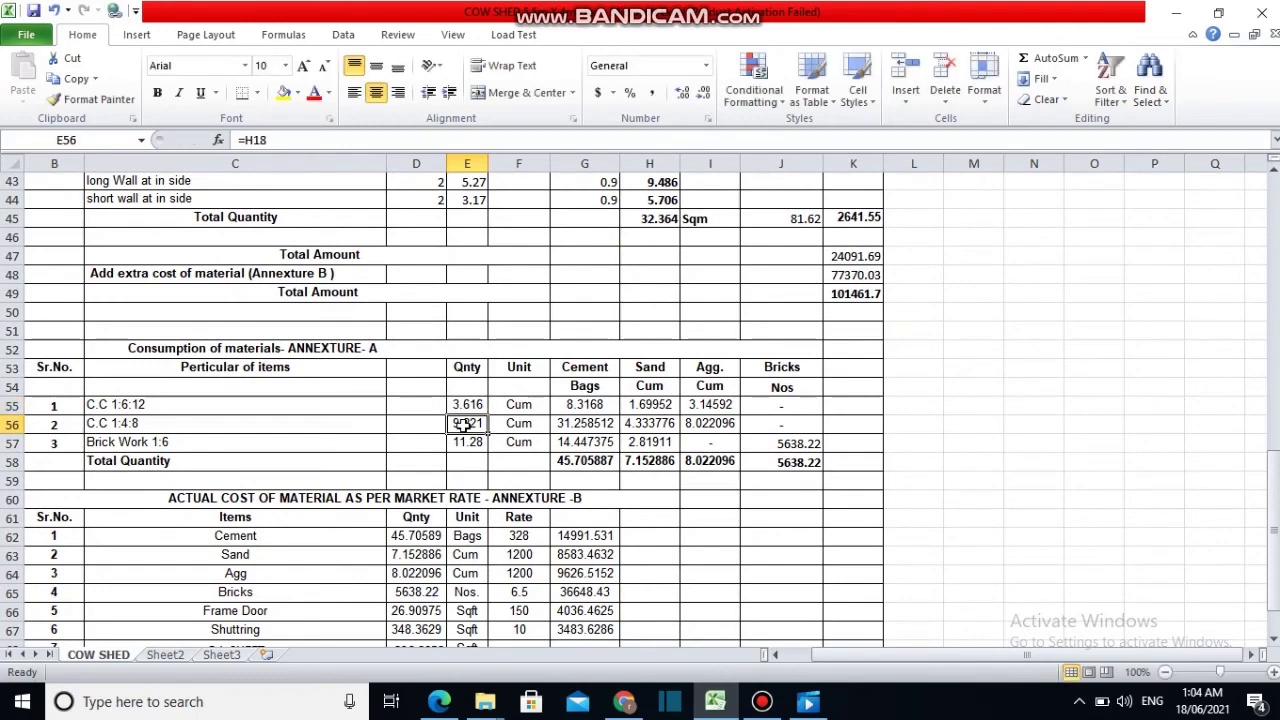
Link the C.C 1:4:8 quantity in E56 to =H18, giving 9.221
left_click(468, 442)
left_click(468, 424)
double_click(468, 424)
scroll(500, 337, "up", 6)
scroll(492, 330, "up", 3)
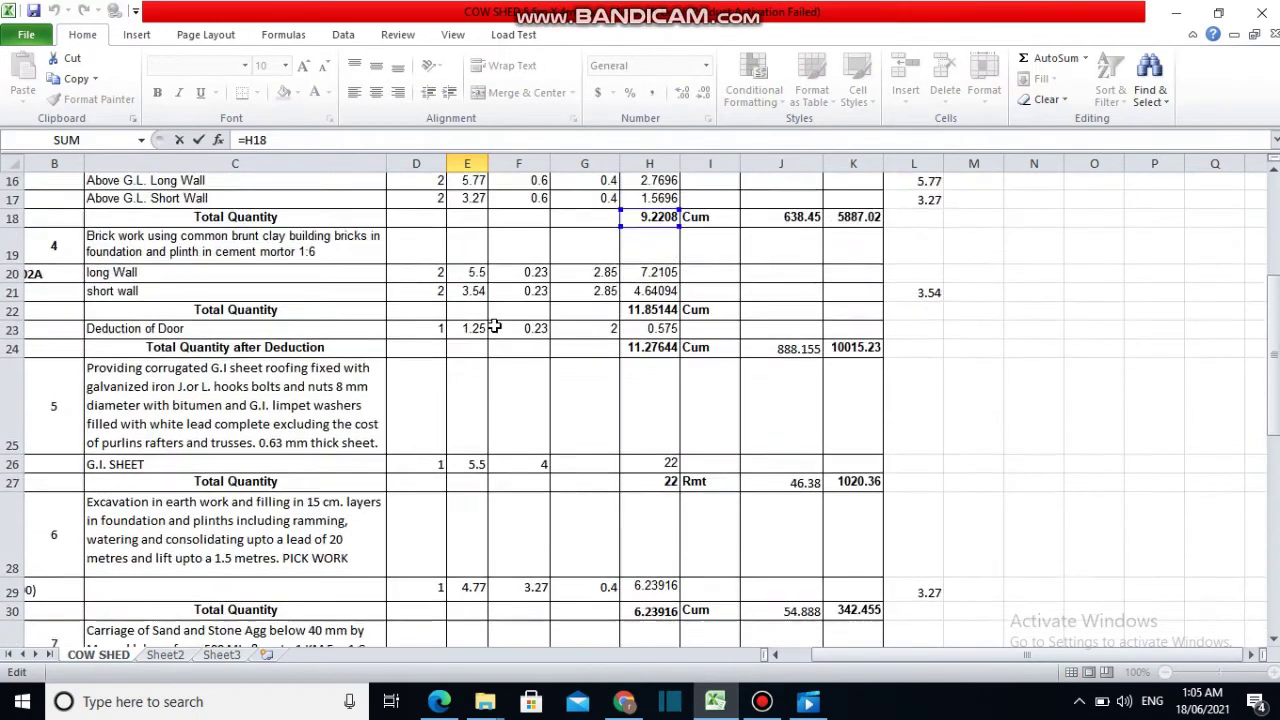
scroll(491, 322, "up", 2)
scroll(636, 420, "down", 1)
scroll(600, 400, "down", 6)
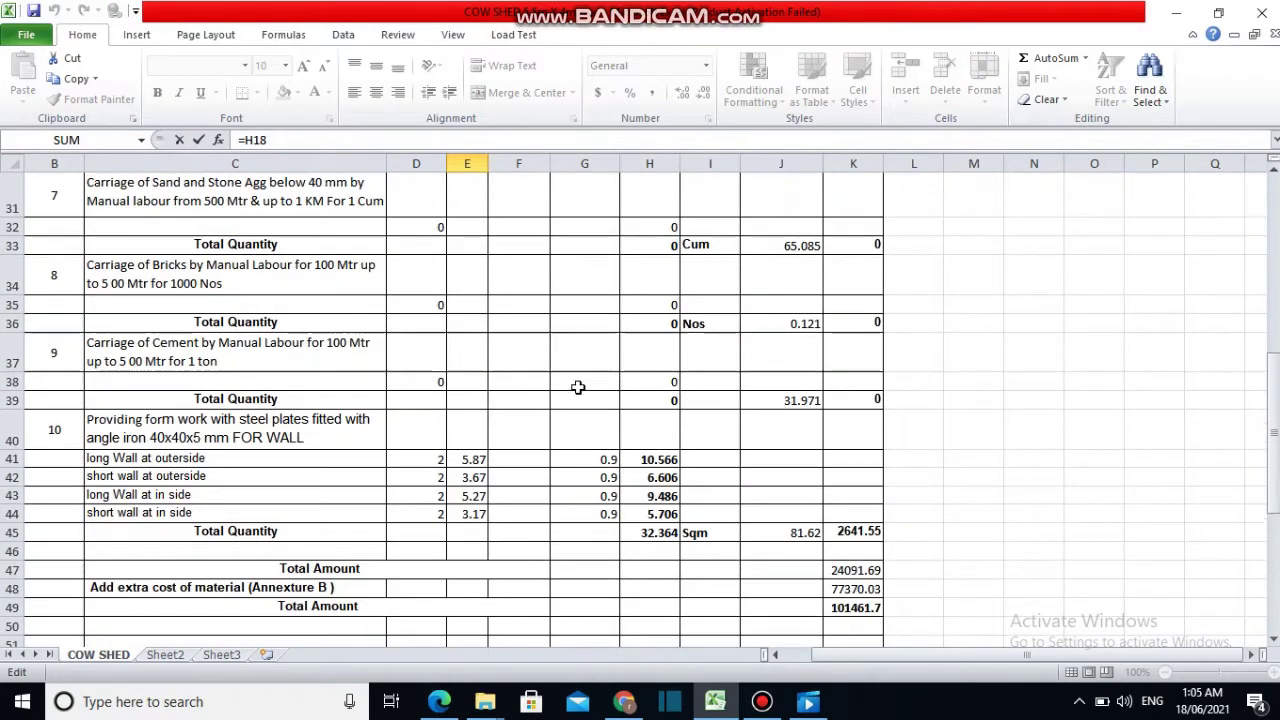
scroll(569, 394, "down", 2)
scroll(540, 410, "down", 2)
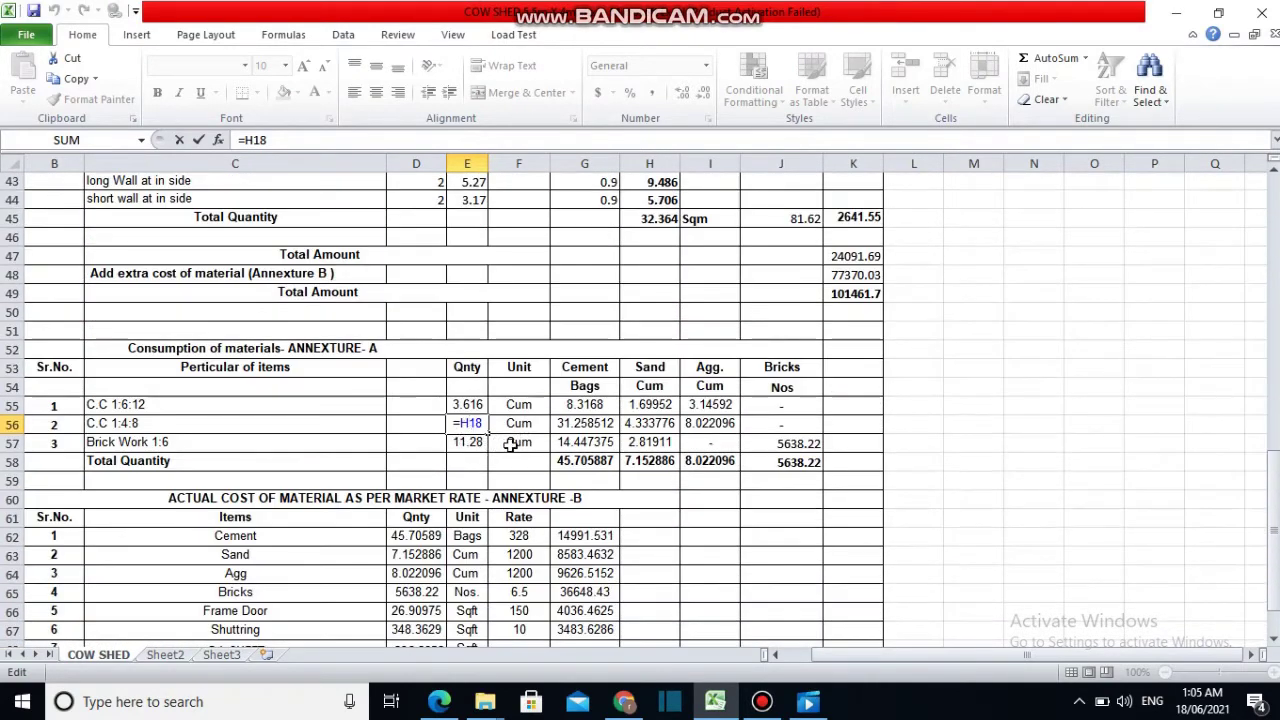
key("ctrl+Return")
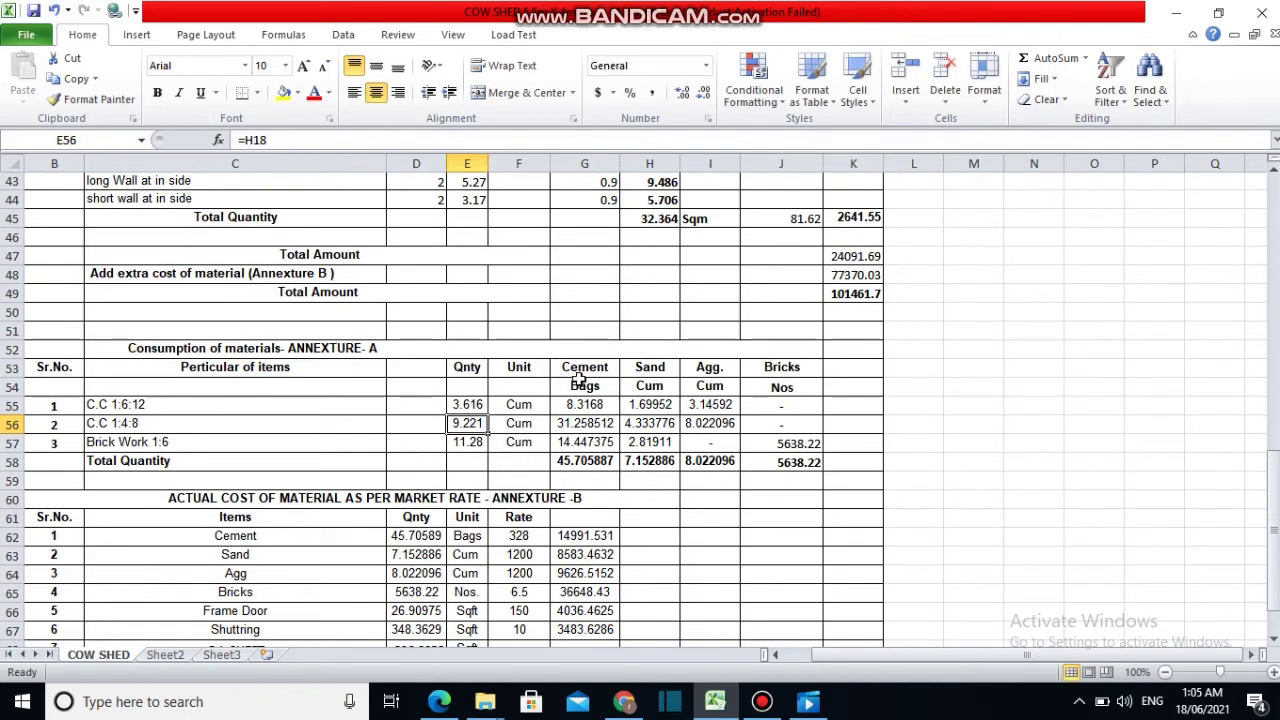
Set the C.C 1:6:12 cement bags in G55 to =E55*2.3, giving 8.3168
left_click(600, 405)
double_click(600, 405)
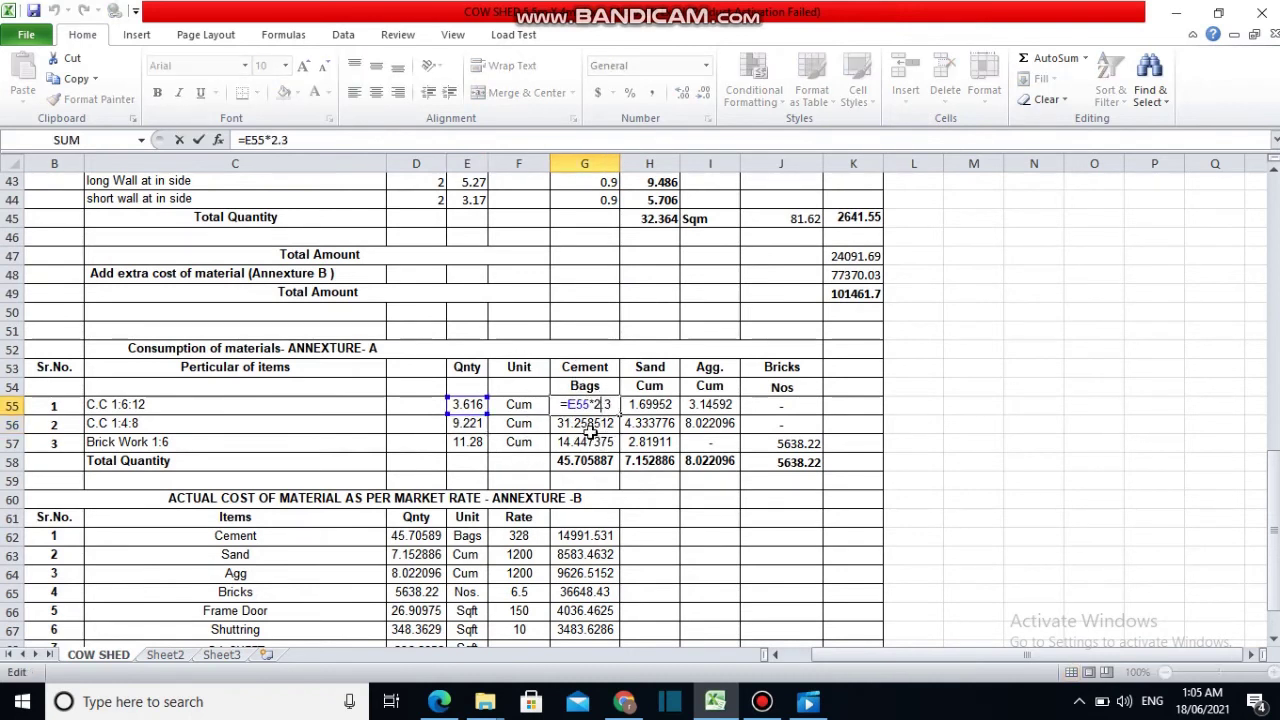
left_click(459, 410)
key("Escape")
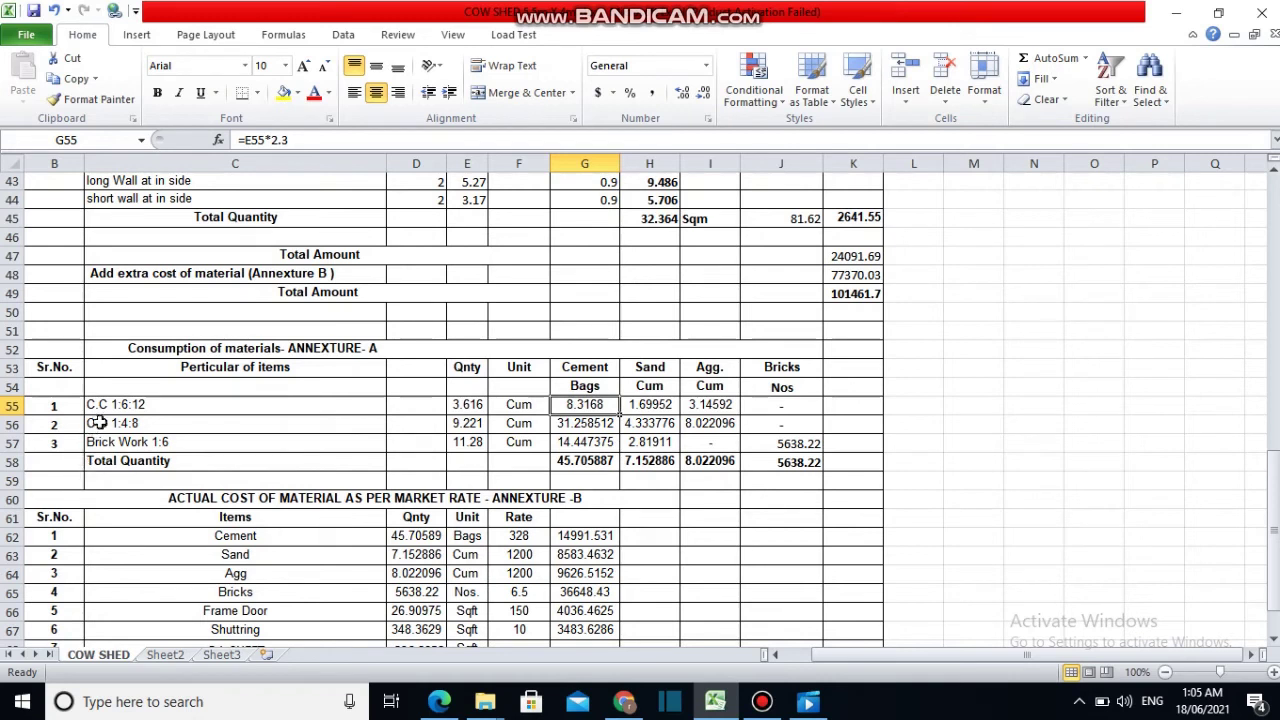
Review the C.C 1:6:12, C.C 1:4:8 and Brick Work 1:6 rows and the cement total =SUM(G56:G57)
left_click(121, 402)
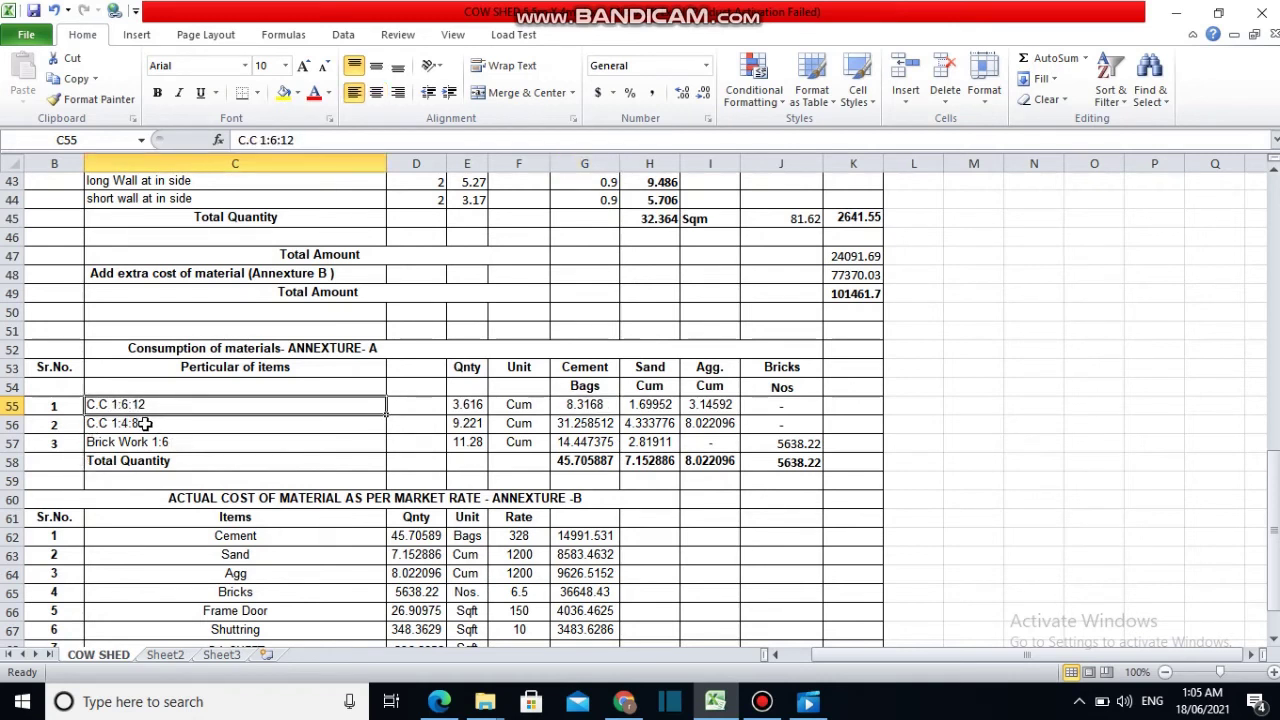
left_click(145, 423)
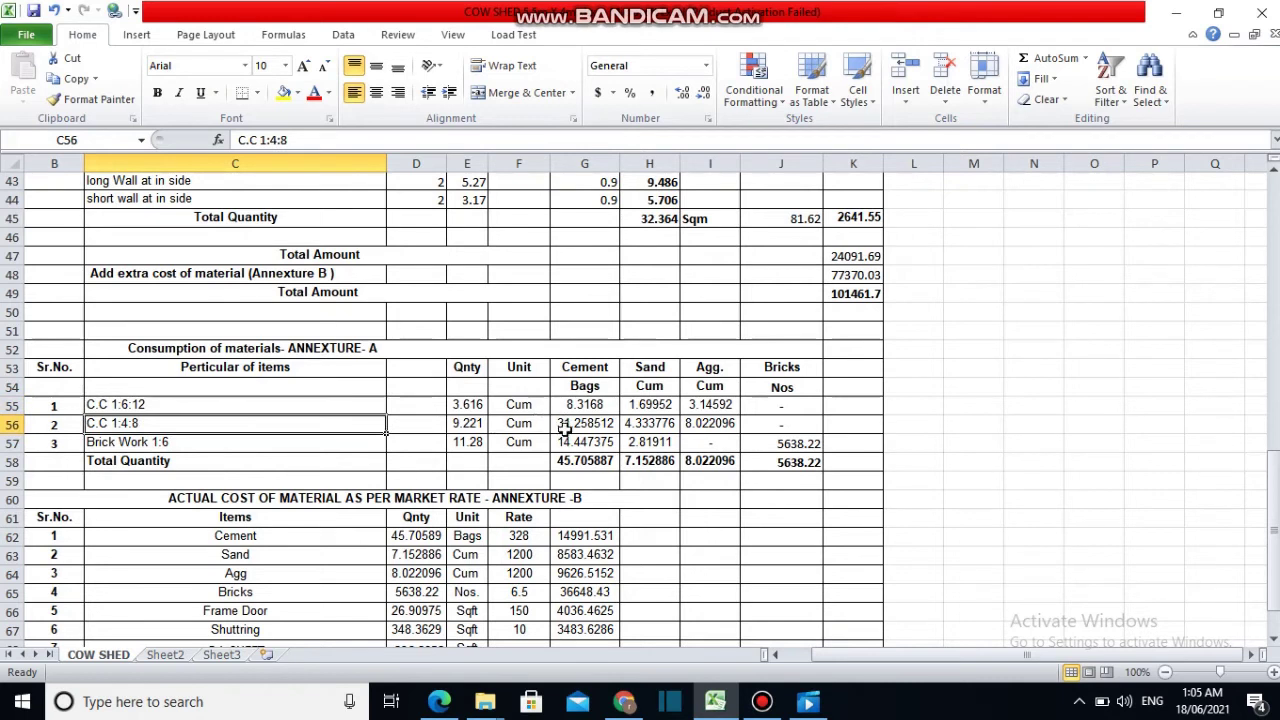
left_click(148, 443)
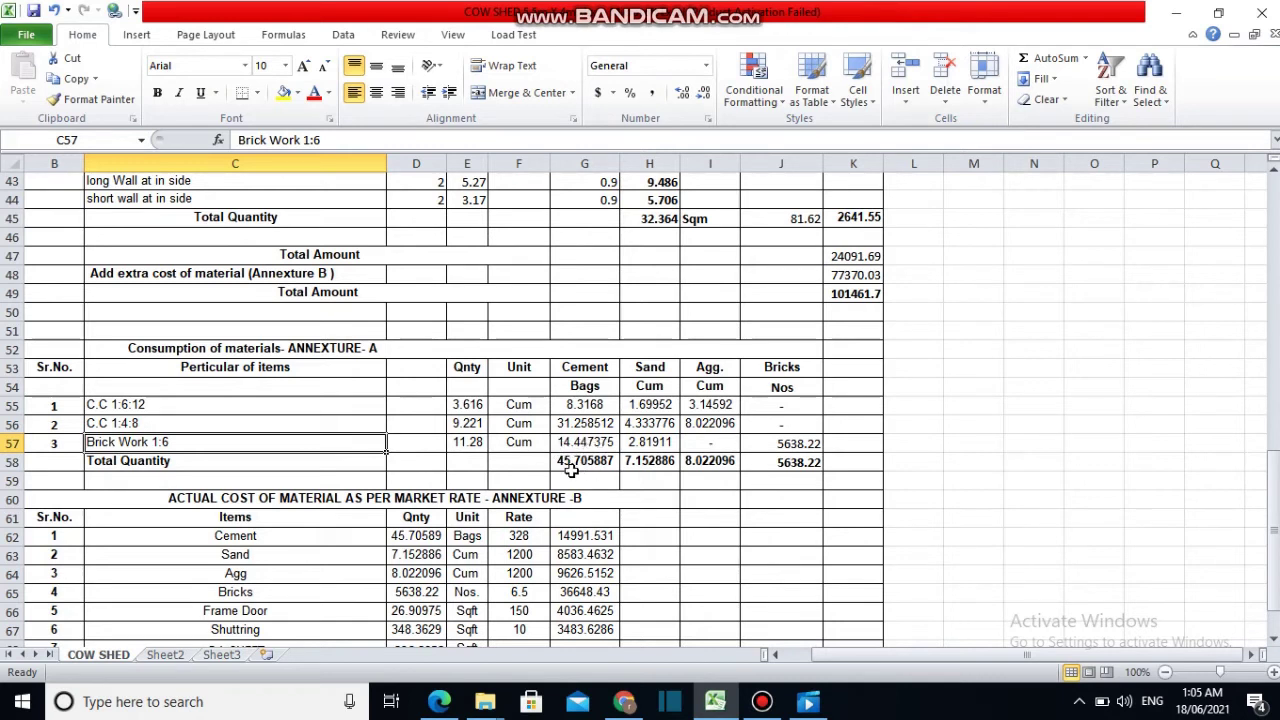
left_click(566, 461)
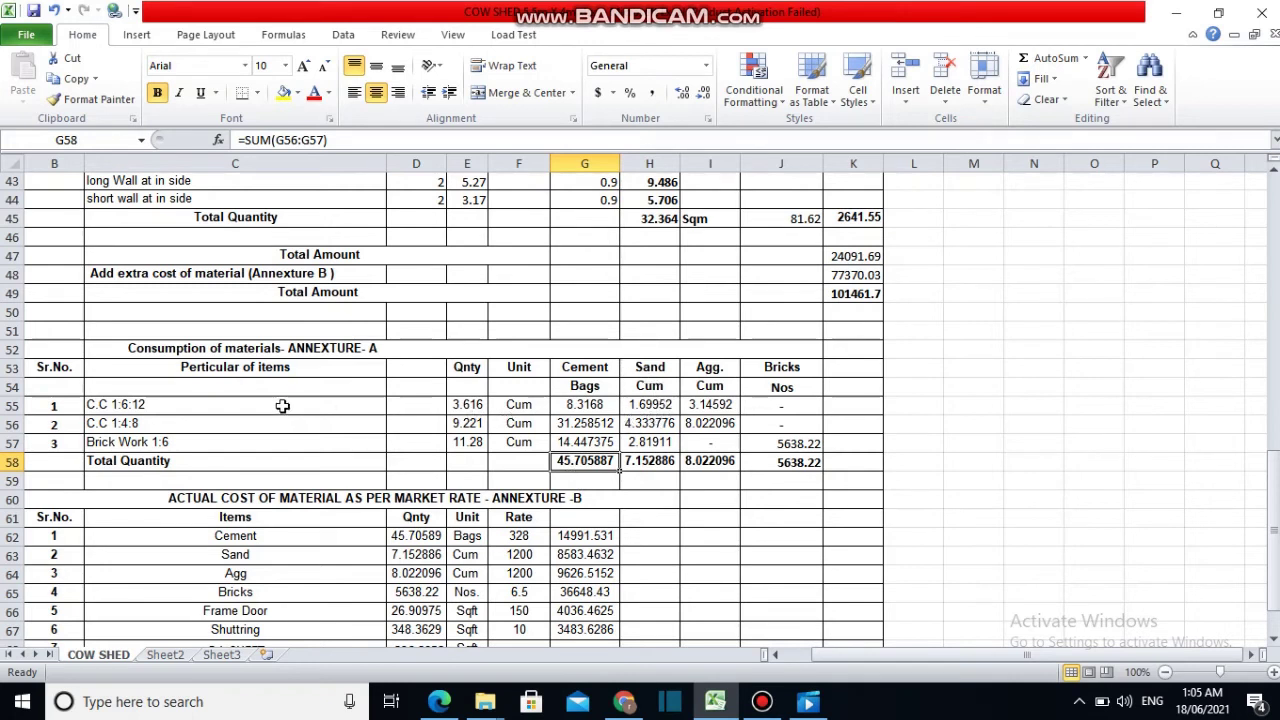
Enter sand formulas =E55*0.47, =E56*0.47 and =E57*0.25 in H55–H57, giving Brick Work 2.81911
left_click(645, 404)
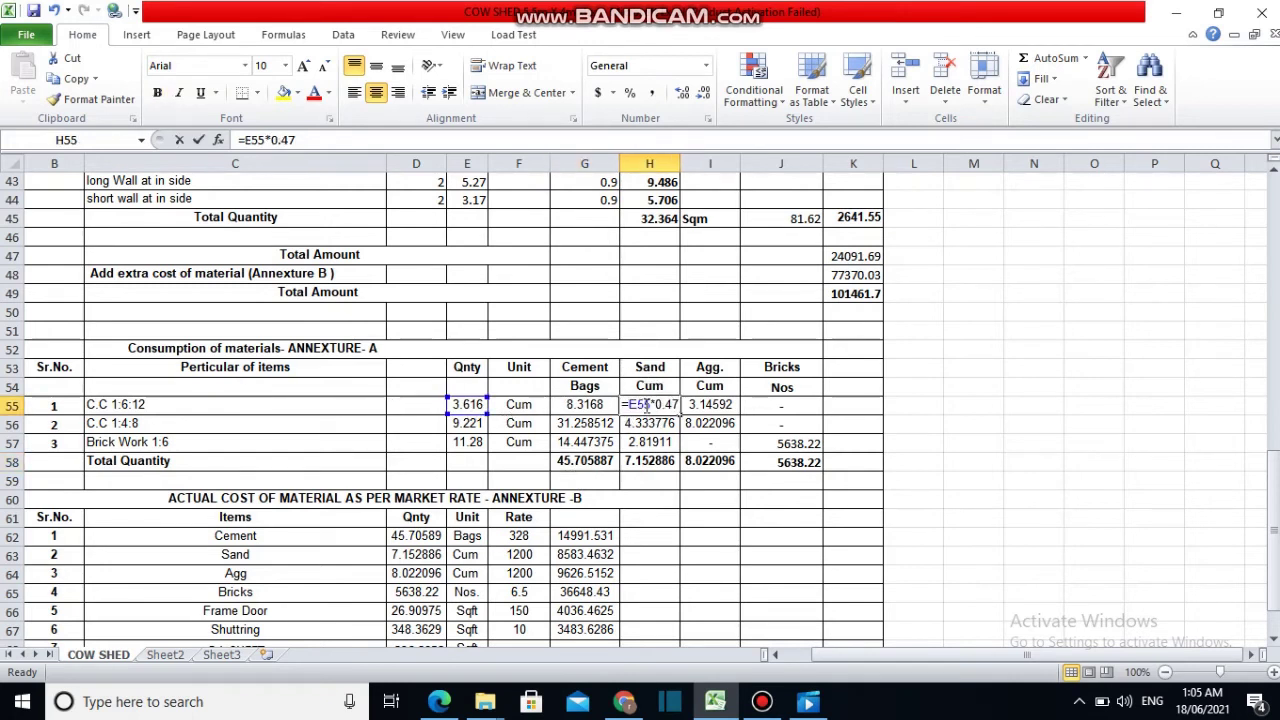
double_click(645, 404)
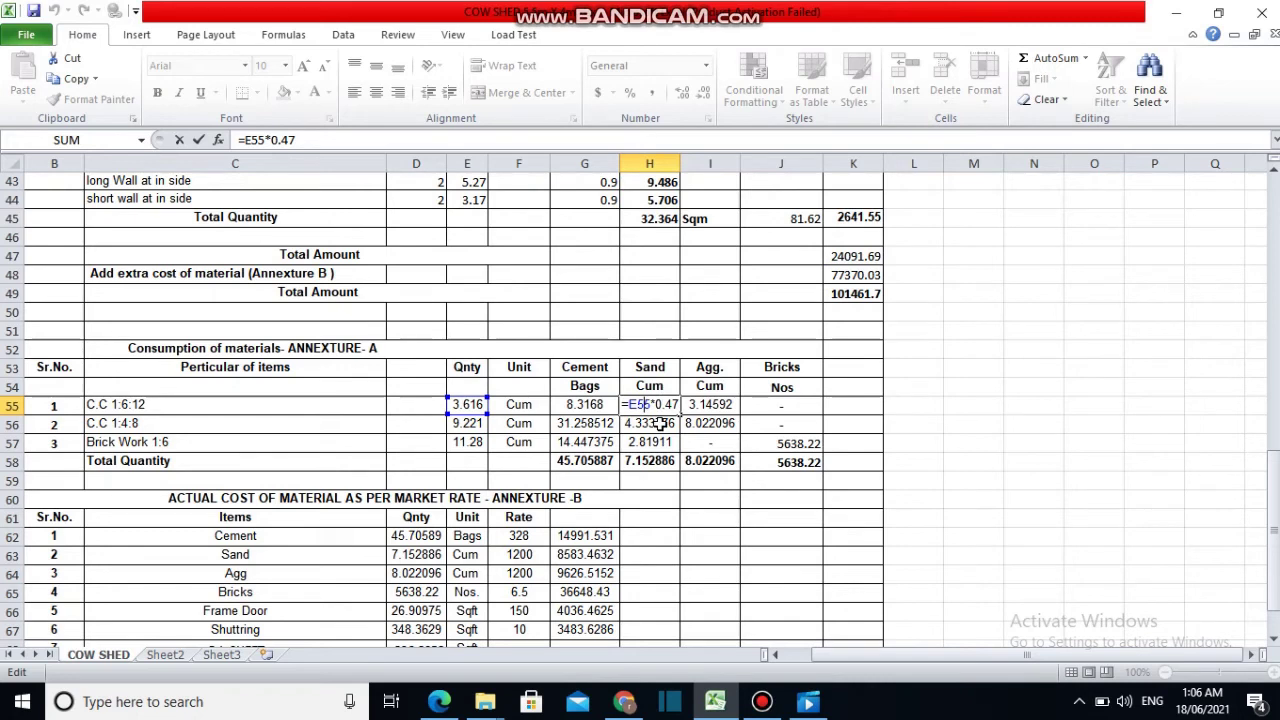
double_click(665, 424)
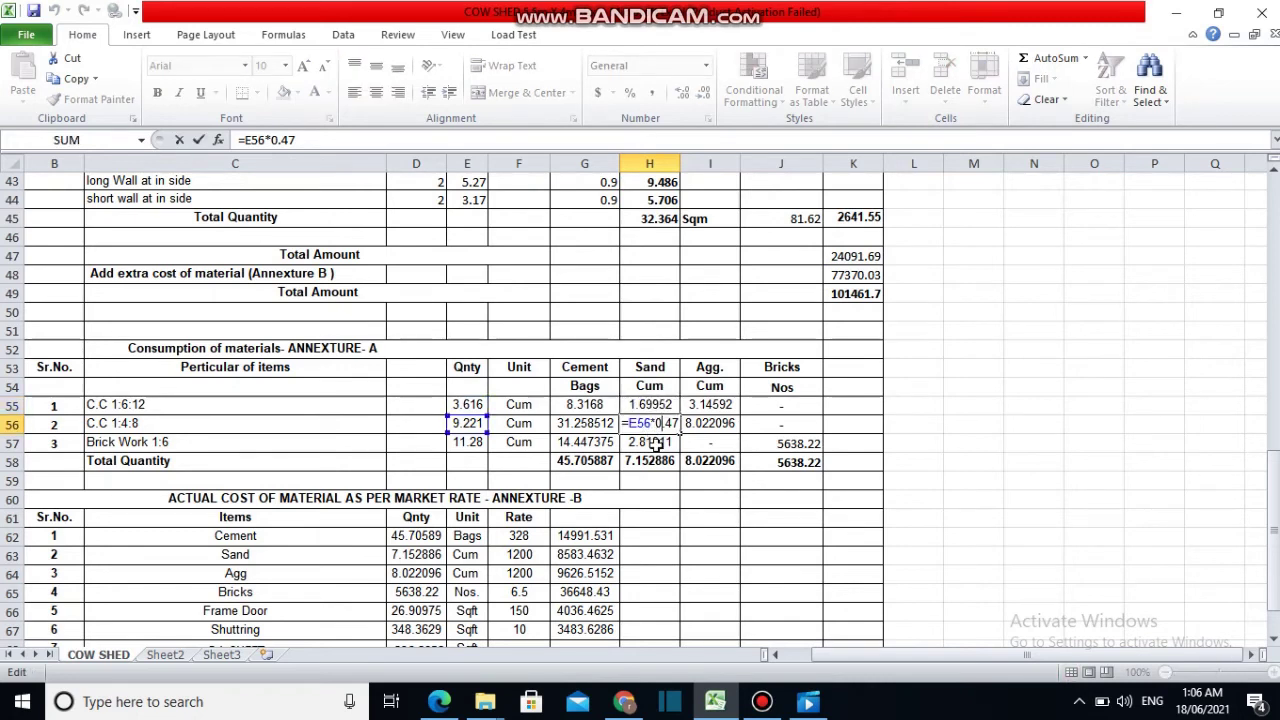
double_click(655, 443)
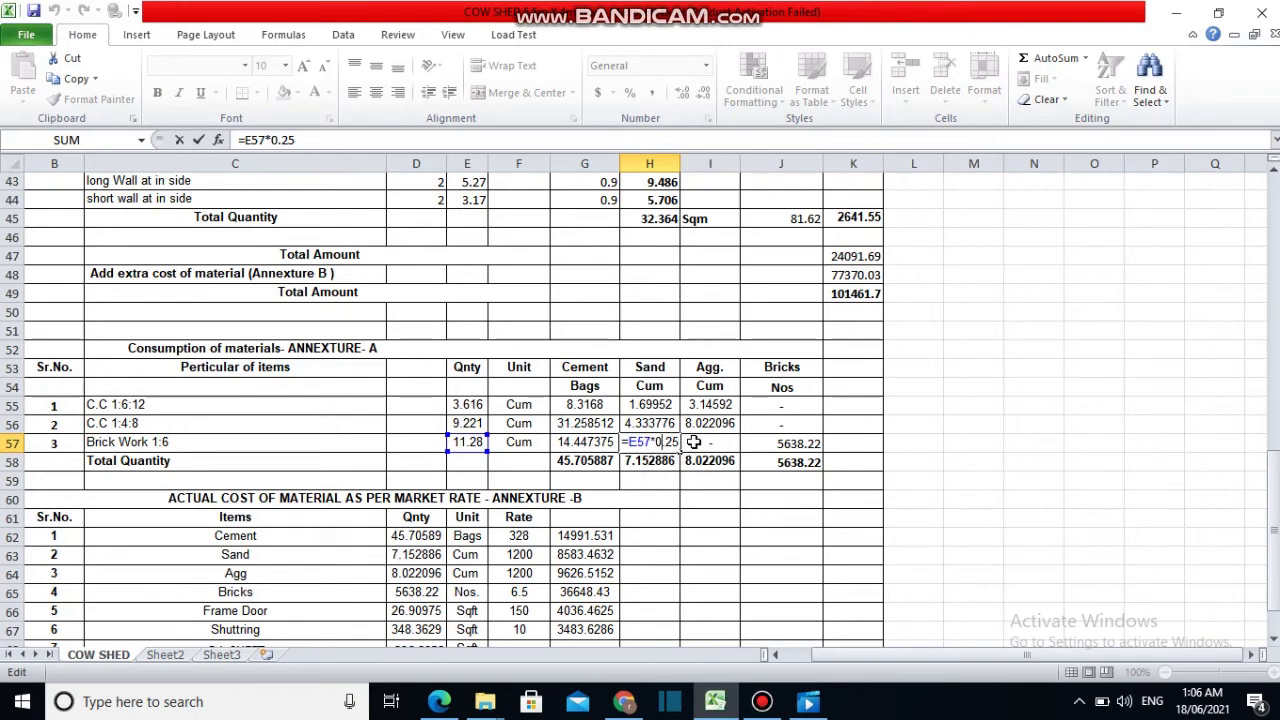
double_click(162, 444)
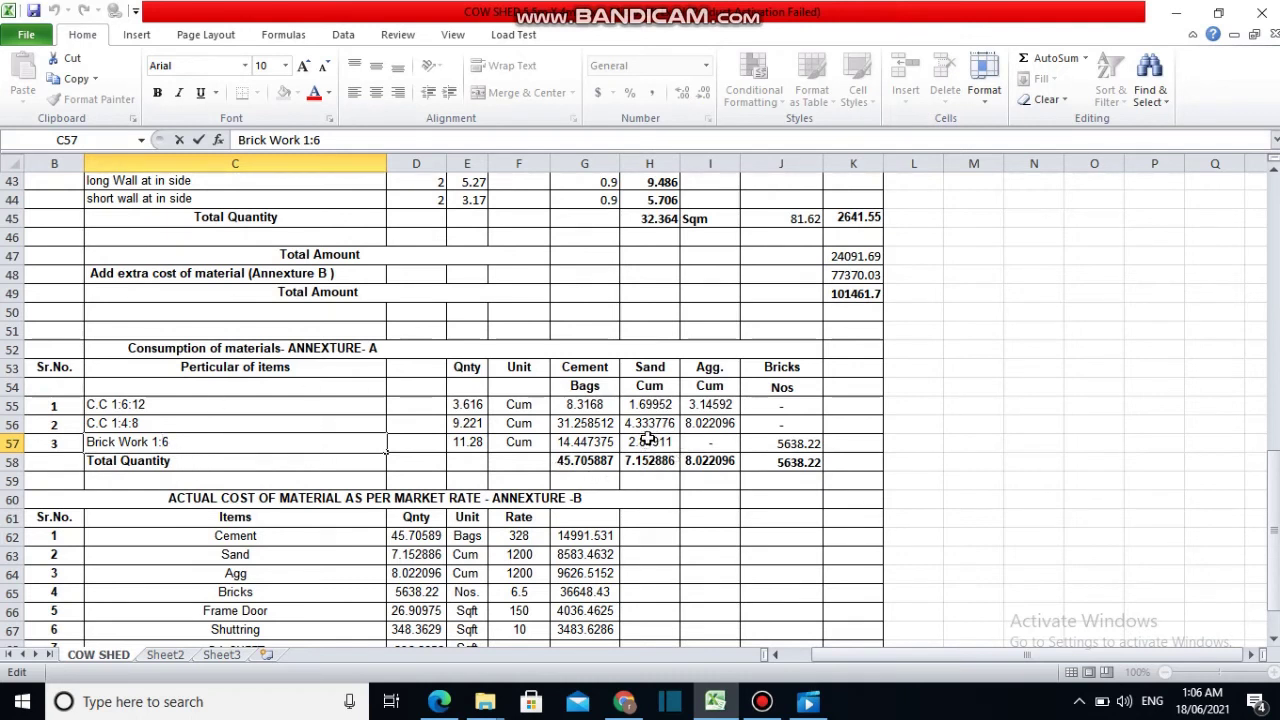
left_click(470, 448)
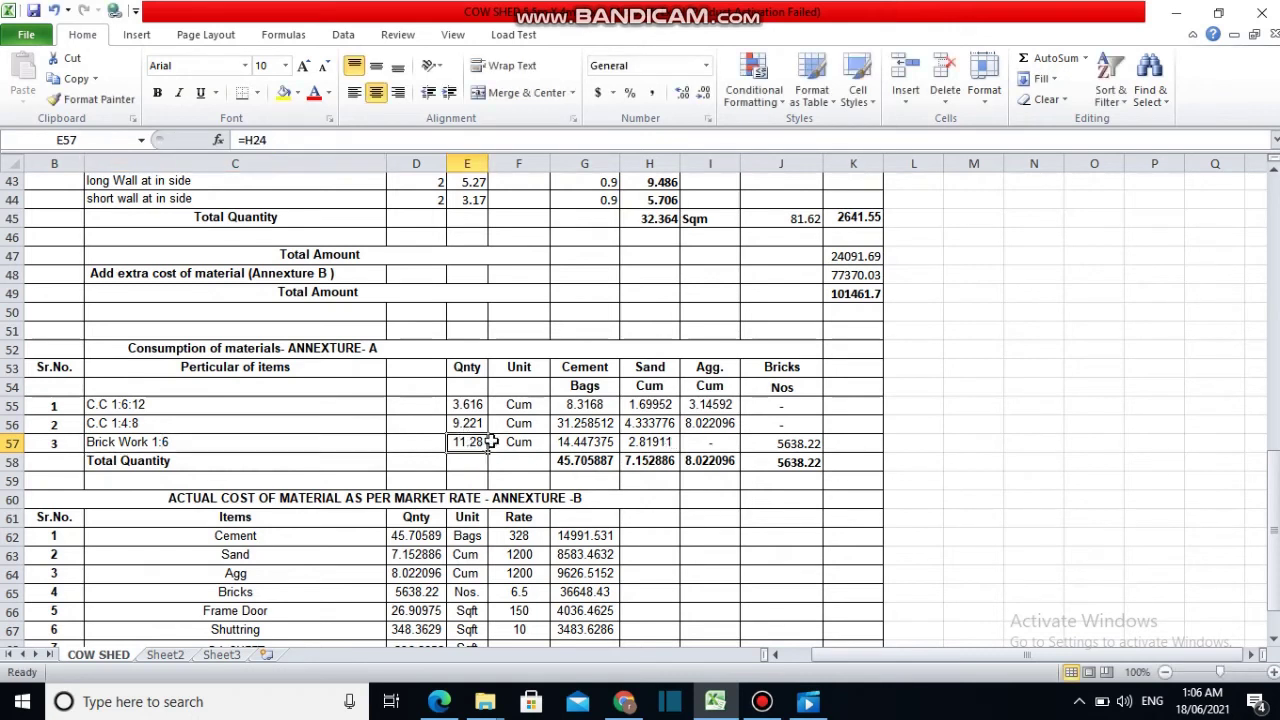
left_click(703, 410)
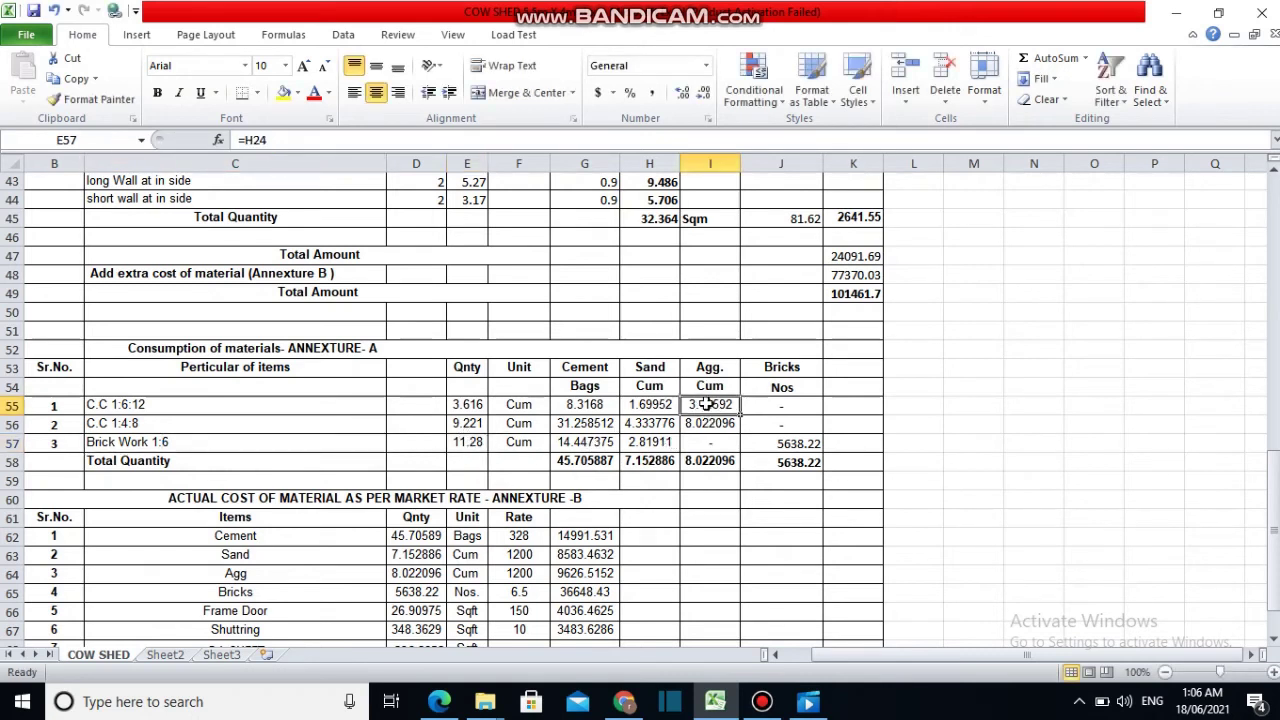
double_click(708, 404)
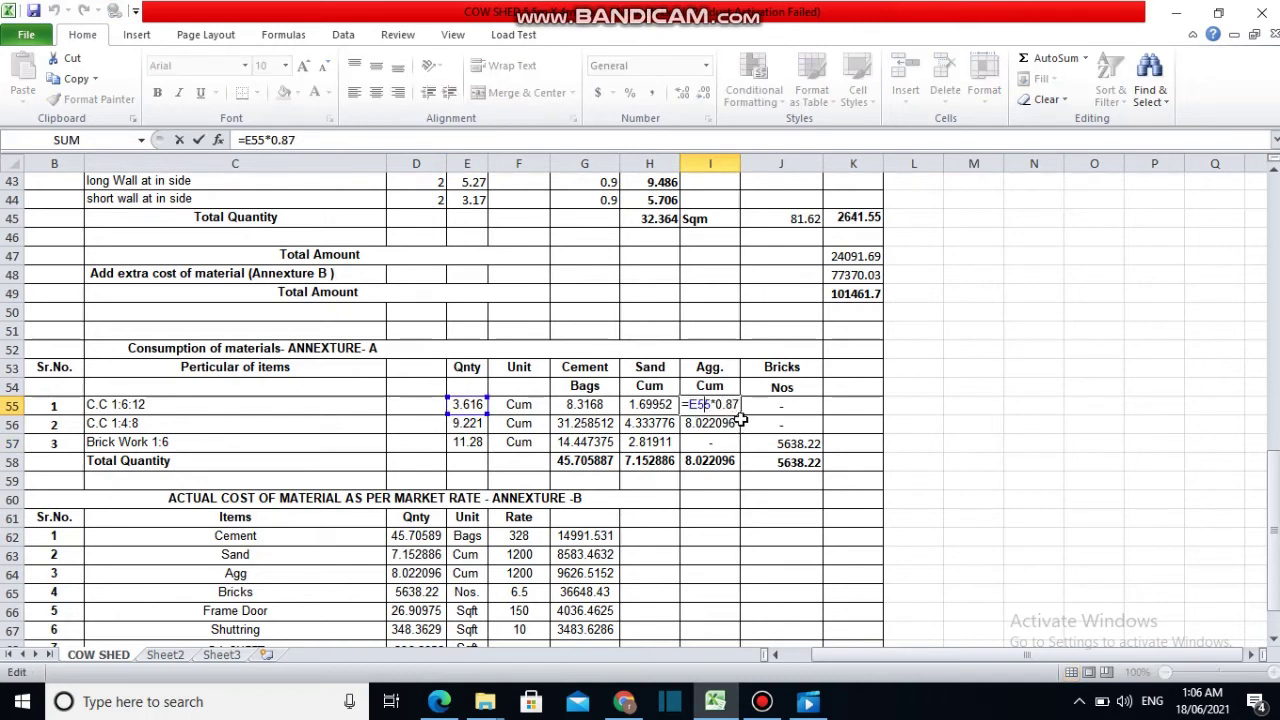
left_click(726, 423)
double_click(726, 423)
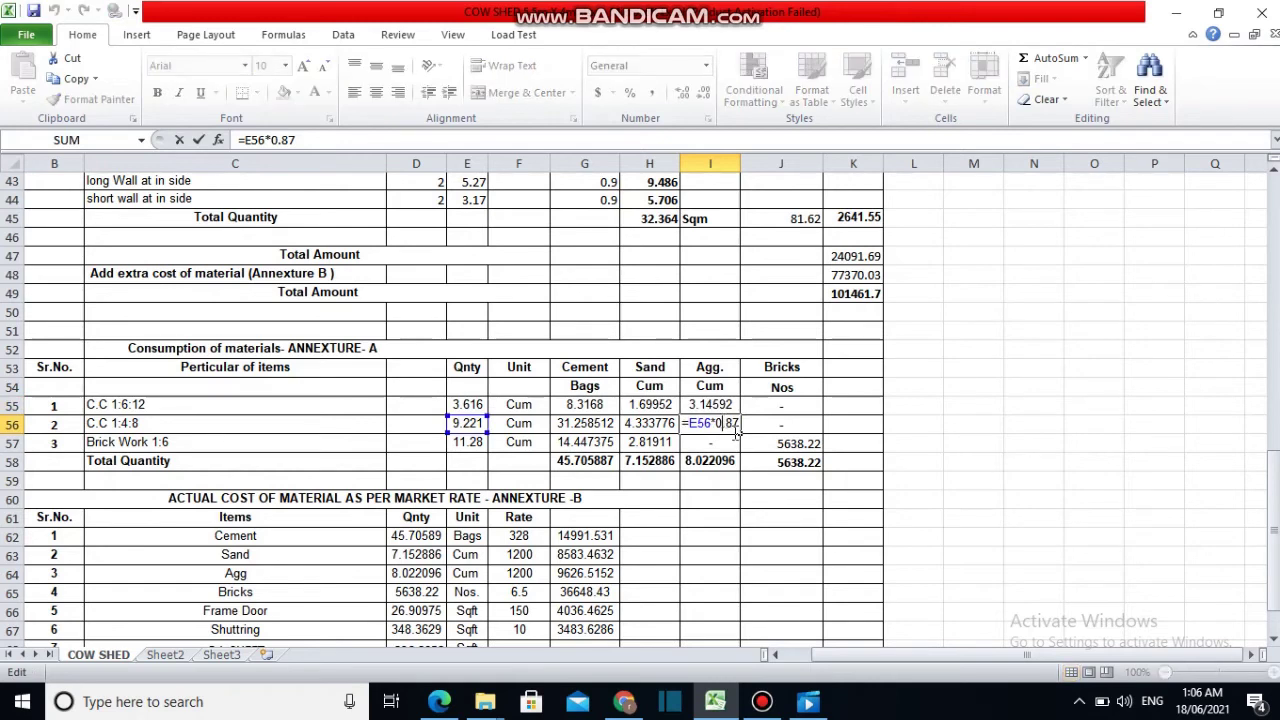
double_click(714, 463)
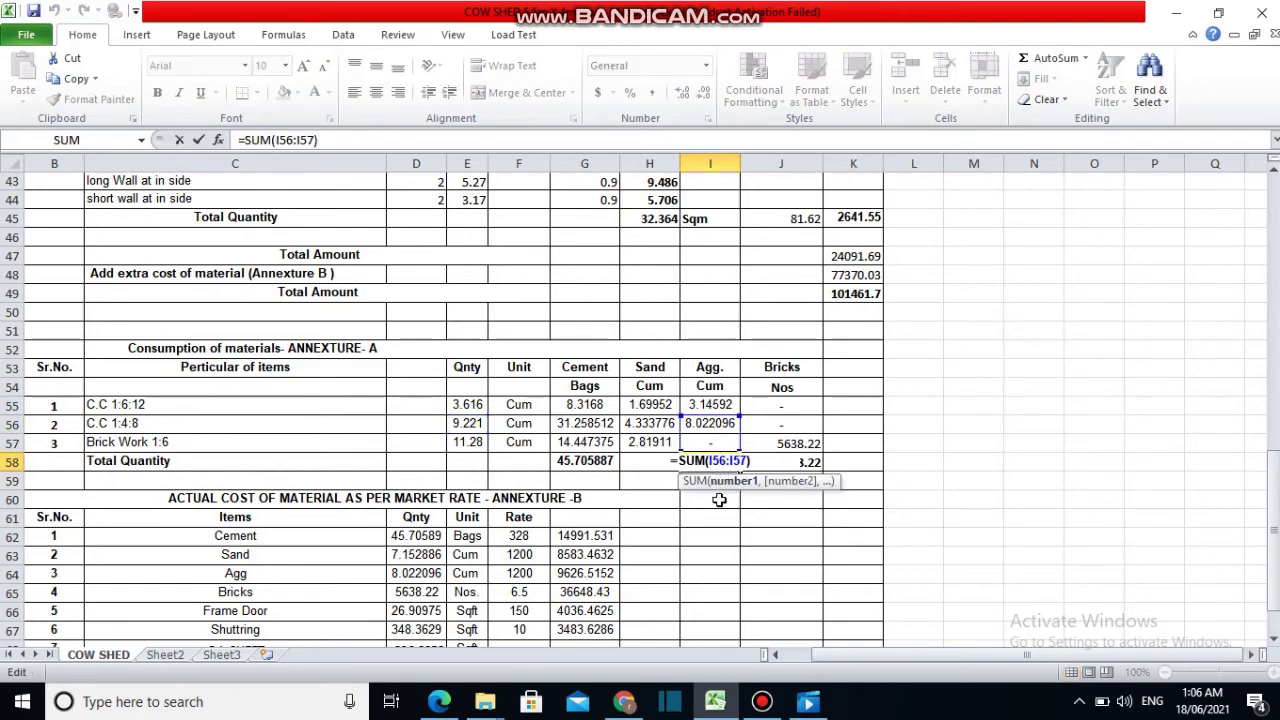
left_click(721, 499)
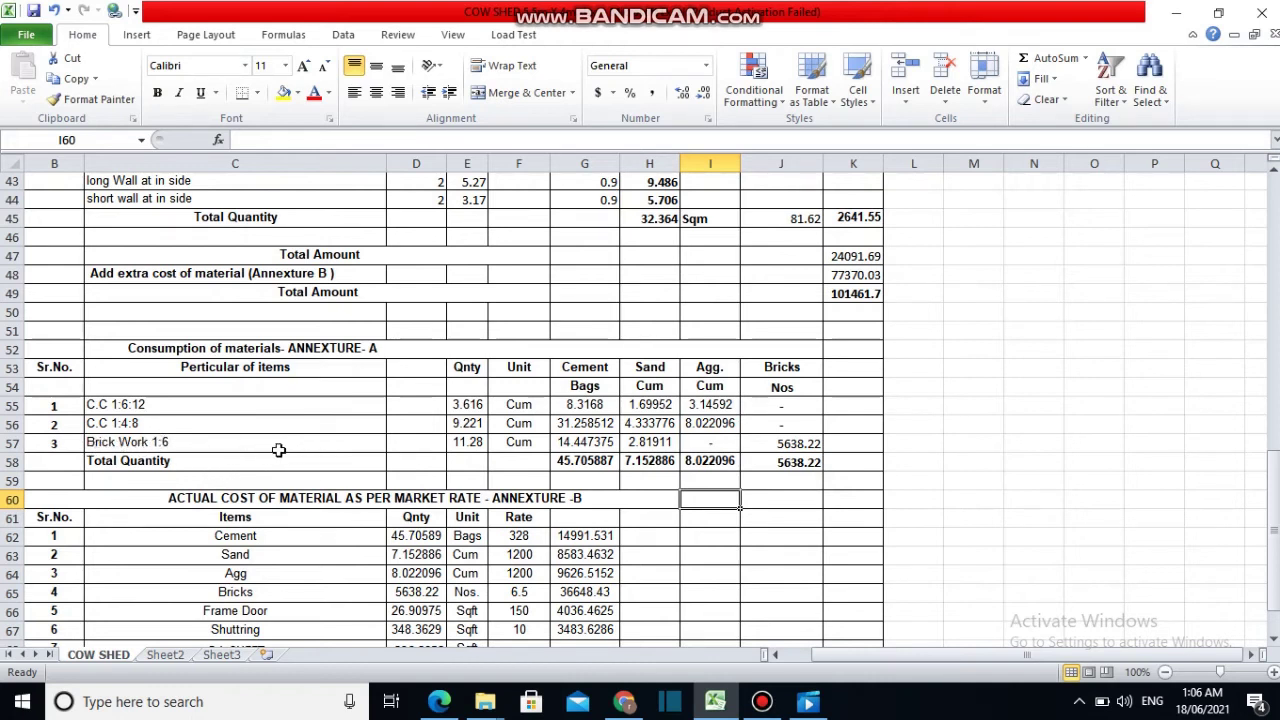
double_click(787, 443)
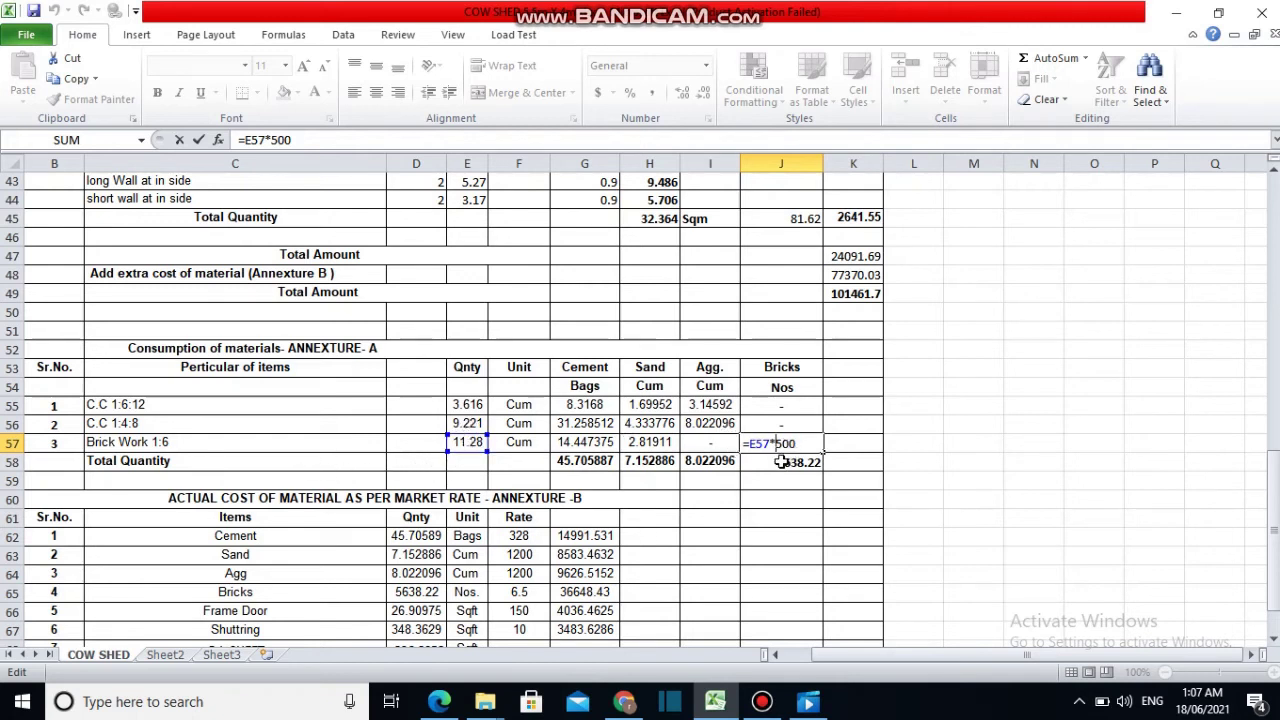
key("ctrl+Return")
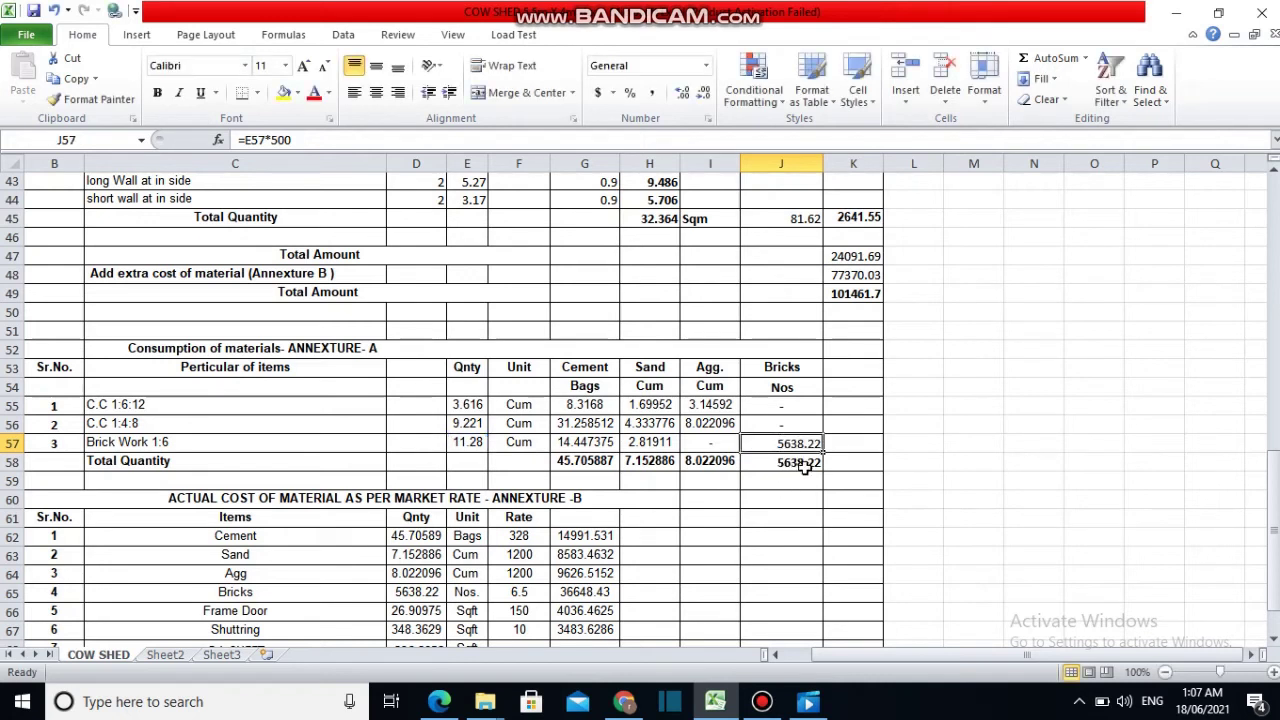
left_click(792, 466)
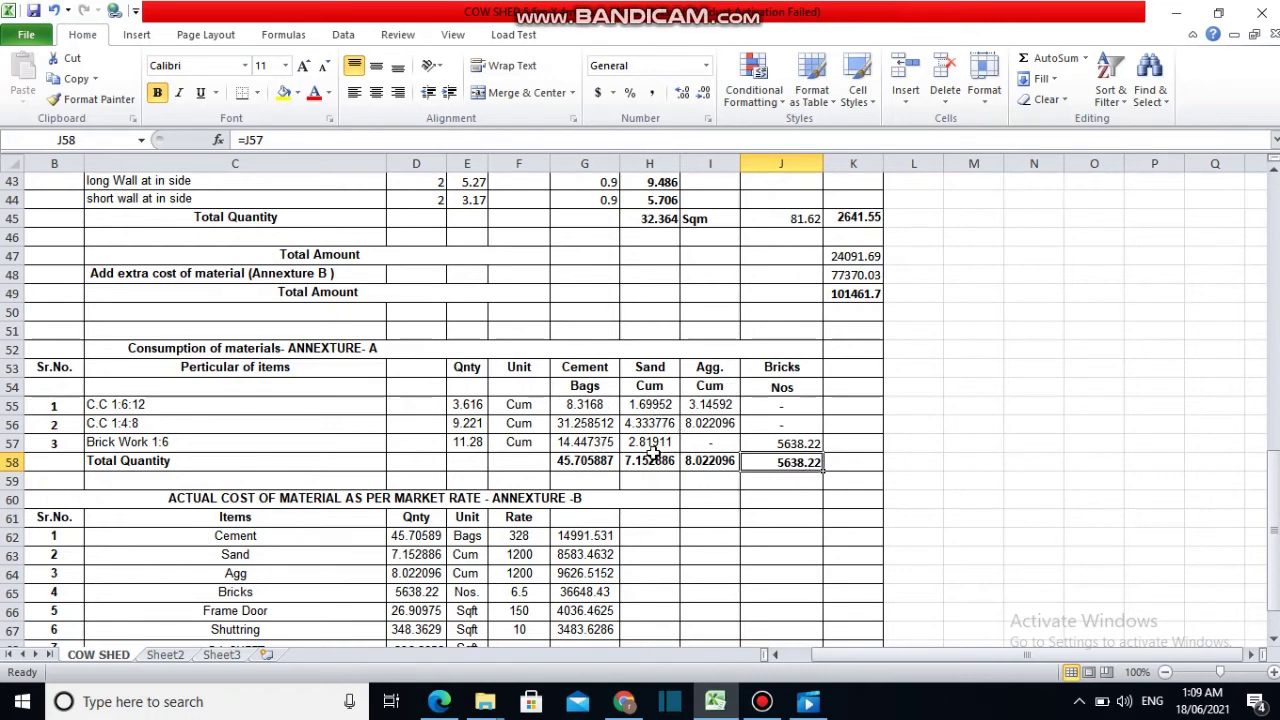
scroll(670, 410, "down", 1)
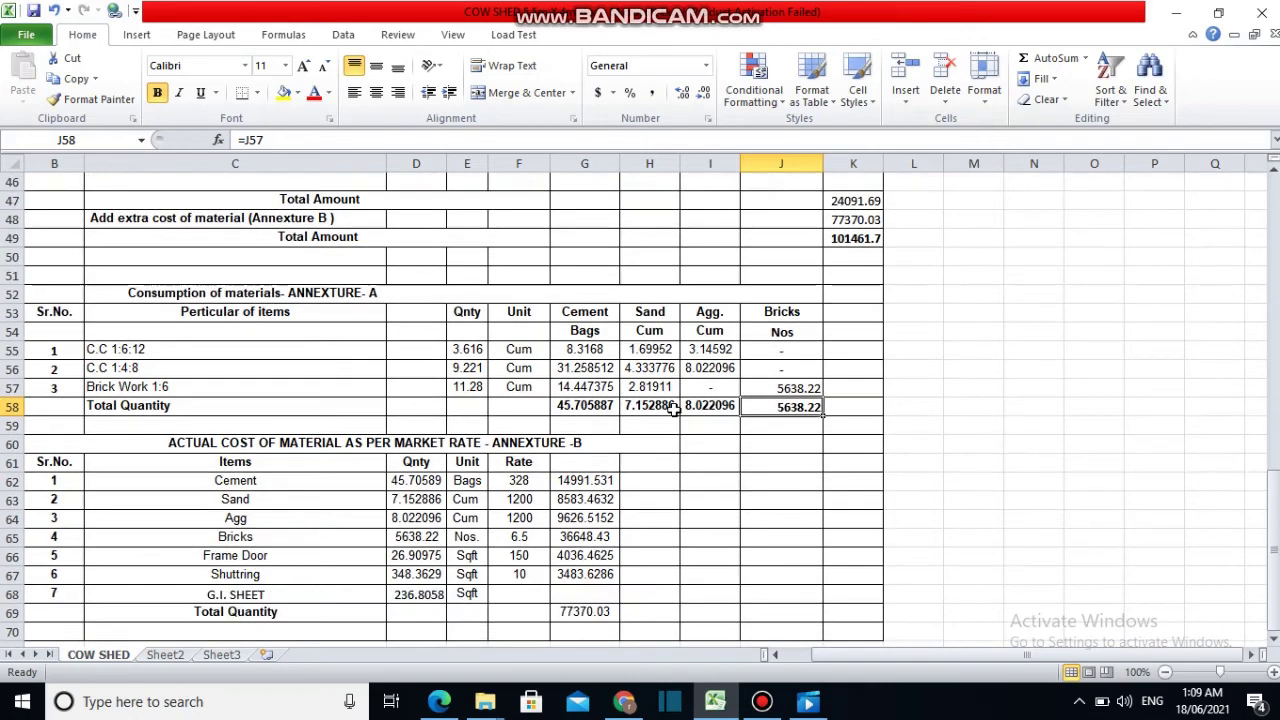
scroll(670, 410, "down", 1)
scroll(670, 410, "up", 2)
scroll(681, 414, "down", 1)
scroll(681, 414, "down", 1)
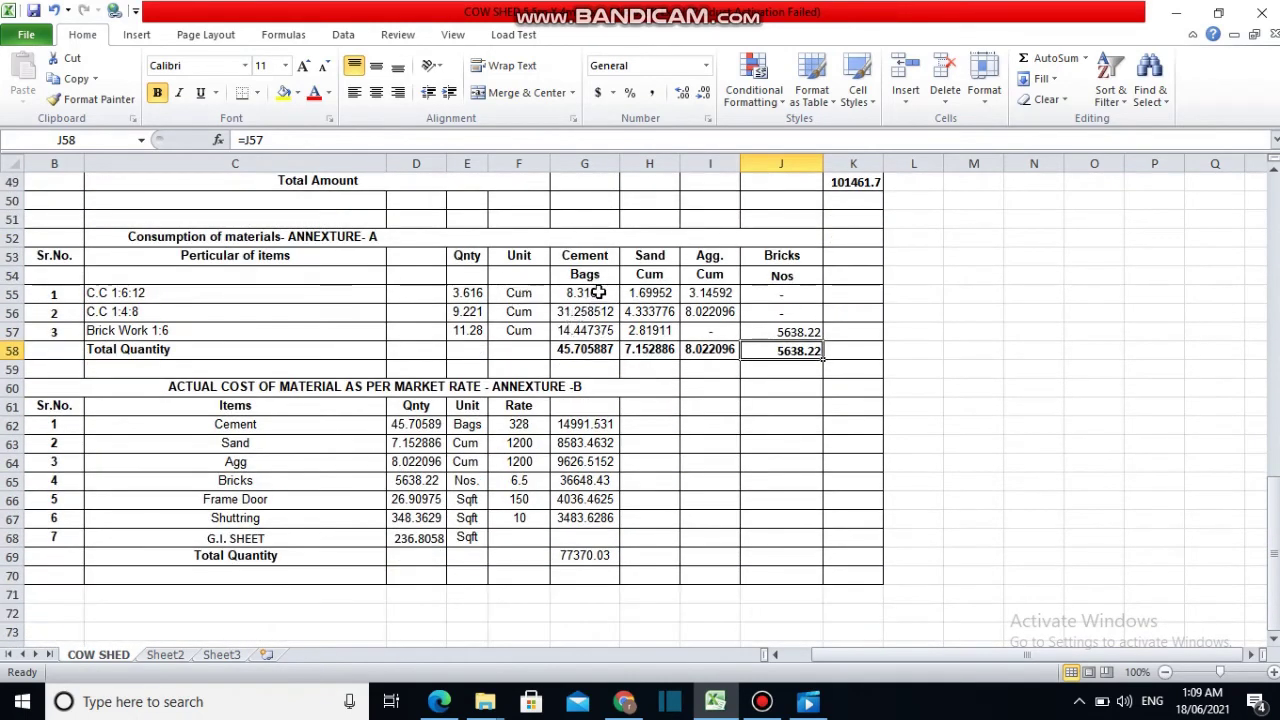
double_click(595, 294)
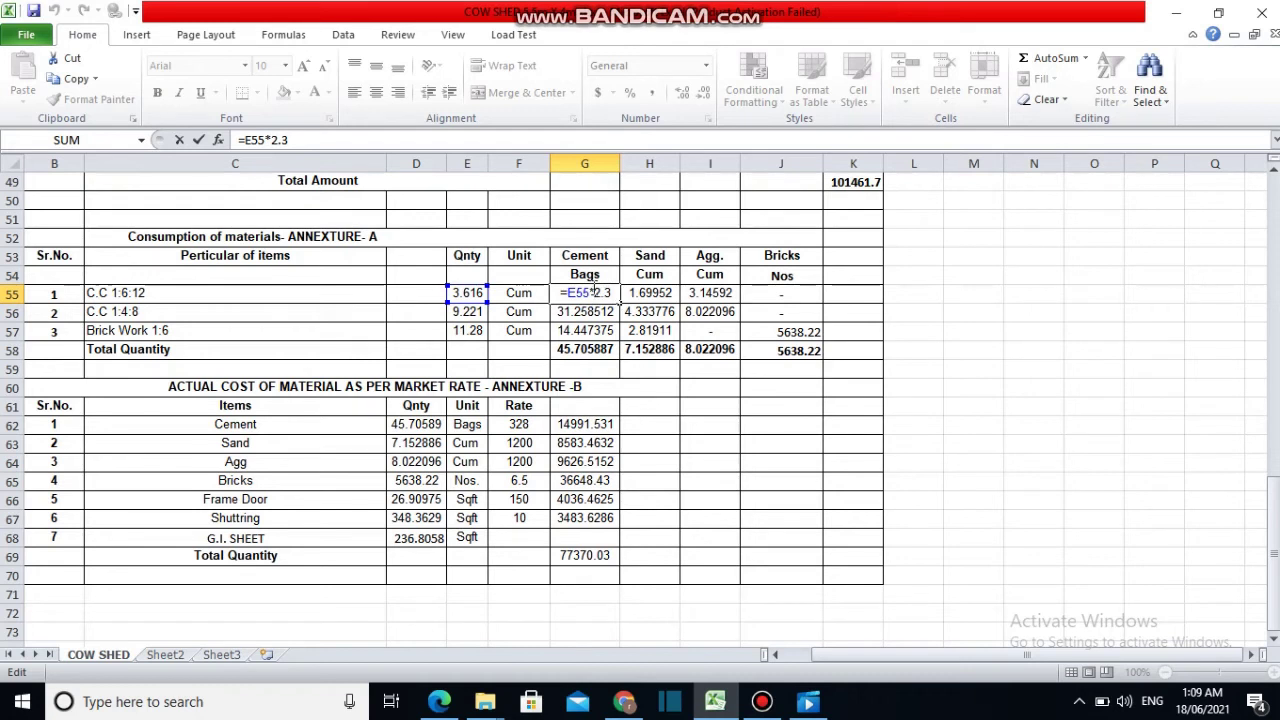
double_click(664, 293)
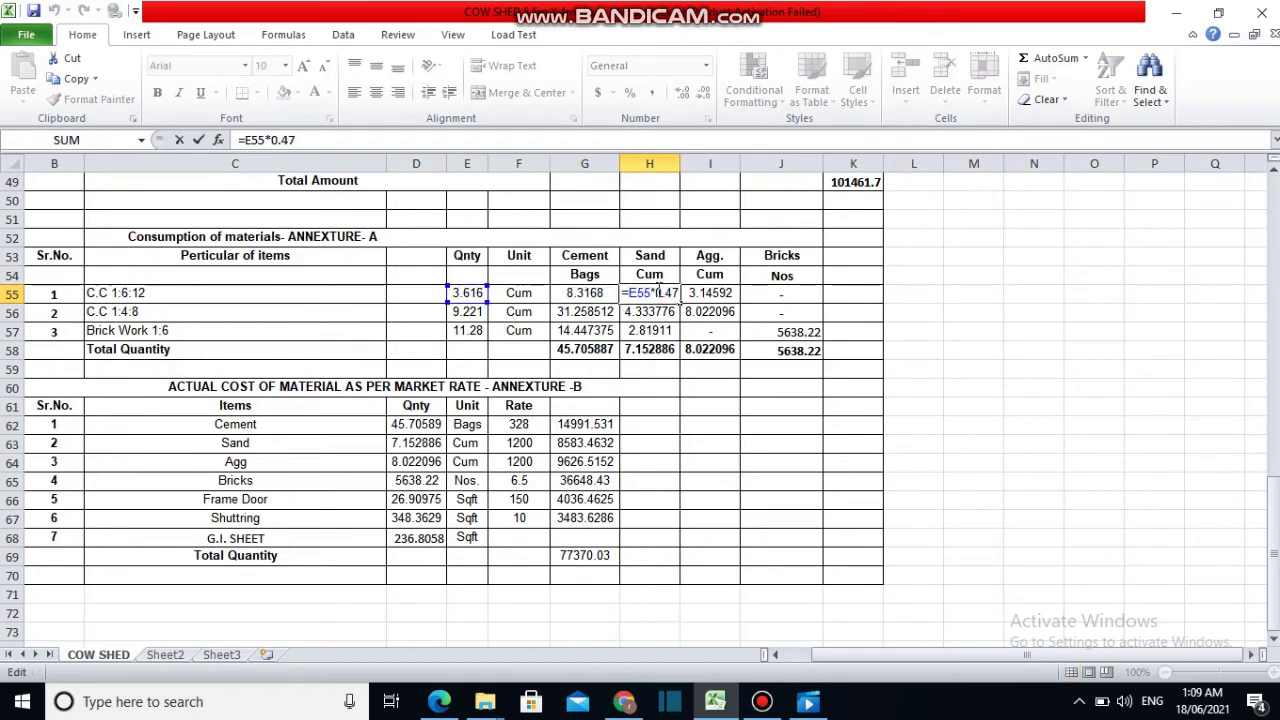
left_click_drag(658, 292, 680, 293)
scroll(650, 318, "down", 1)
left_click(648, 257)
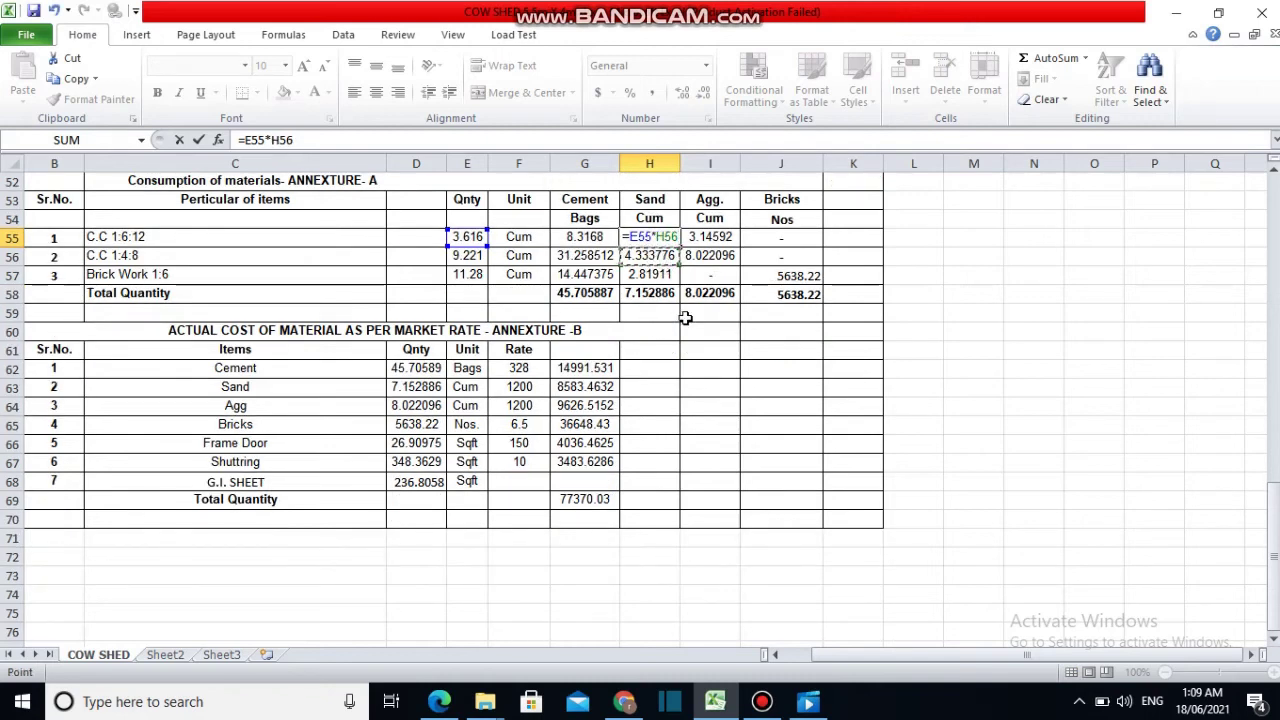
key("Escape")
scroll(648, 318, "up", 1)
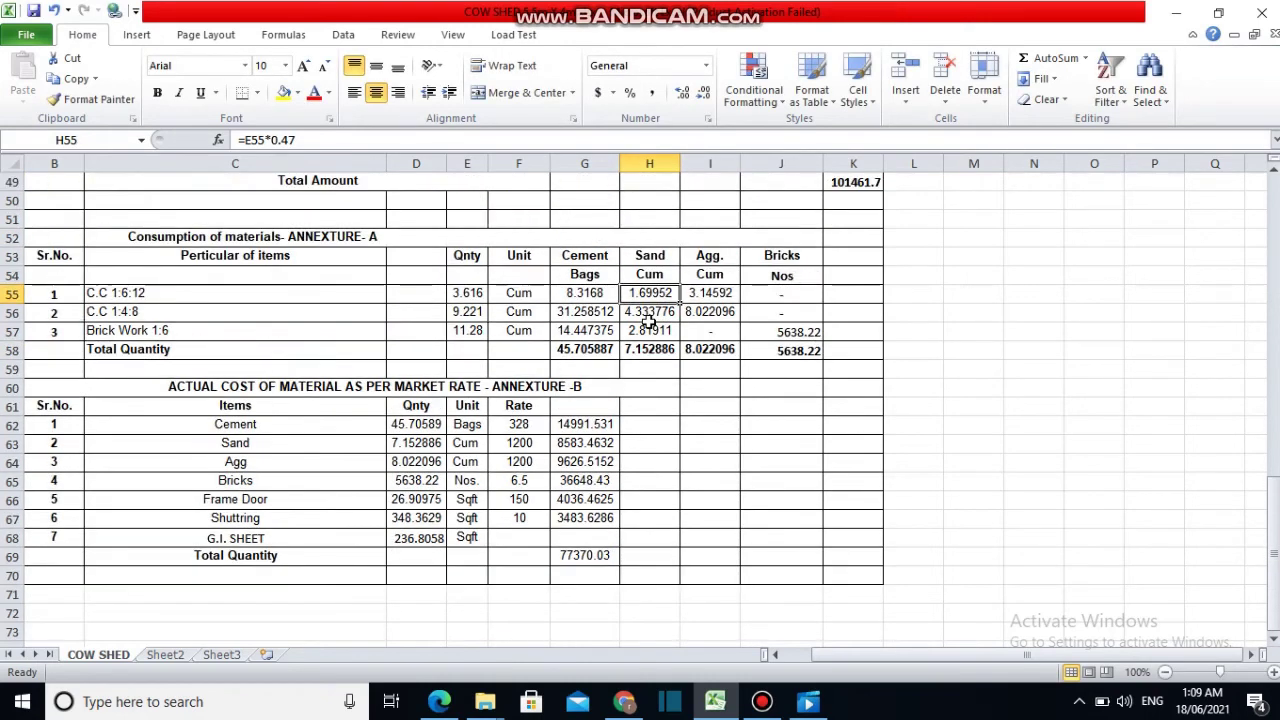
scroll(648, 318, "up", 3)
scroll(650, 325, "up", 1)
scroll(650, 325, "up", 6)
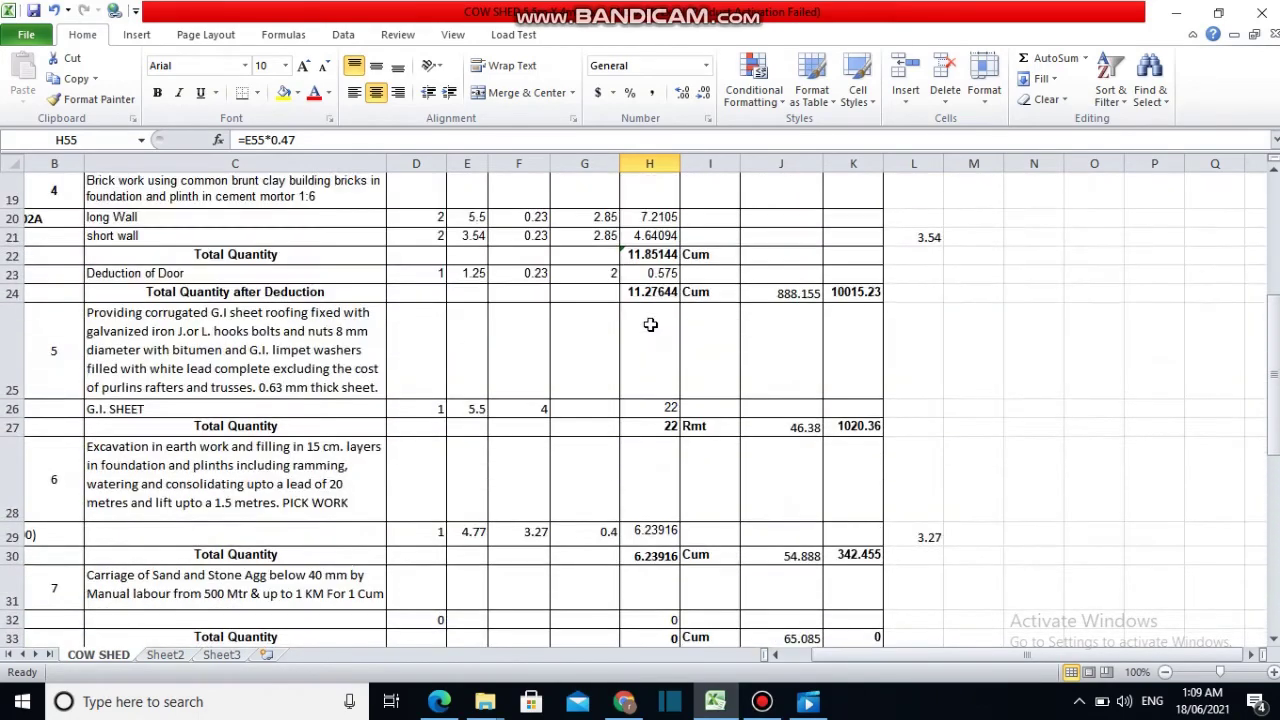
scroll(650, 325, "up", 2)
scroll(650, 325, "up", 3)
scroll(651, 325, "down", 1)
scroll(651, 325, "down", 2)
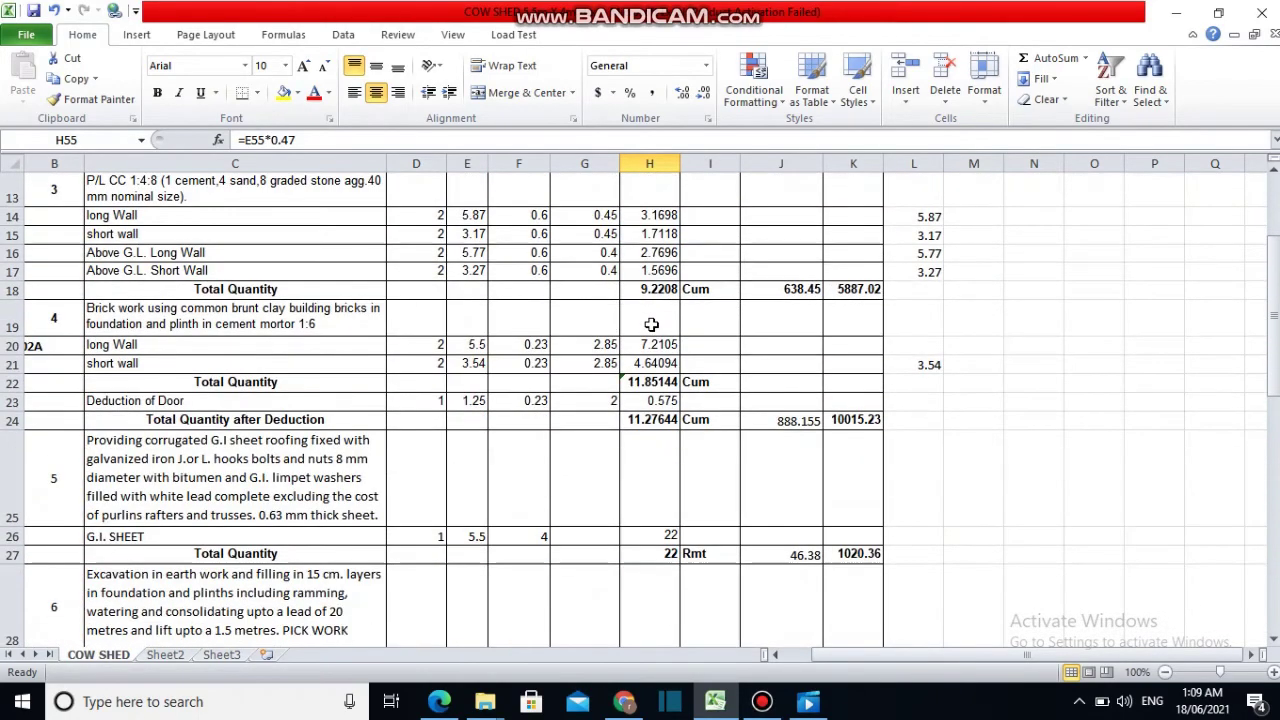
scroll(651, 325, "down", 3)
scroll(651, 325, "down", 1)
scroll(651, 325, "down", 3)
scroll(651, 325, "down", 1)
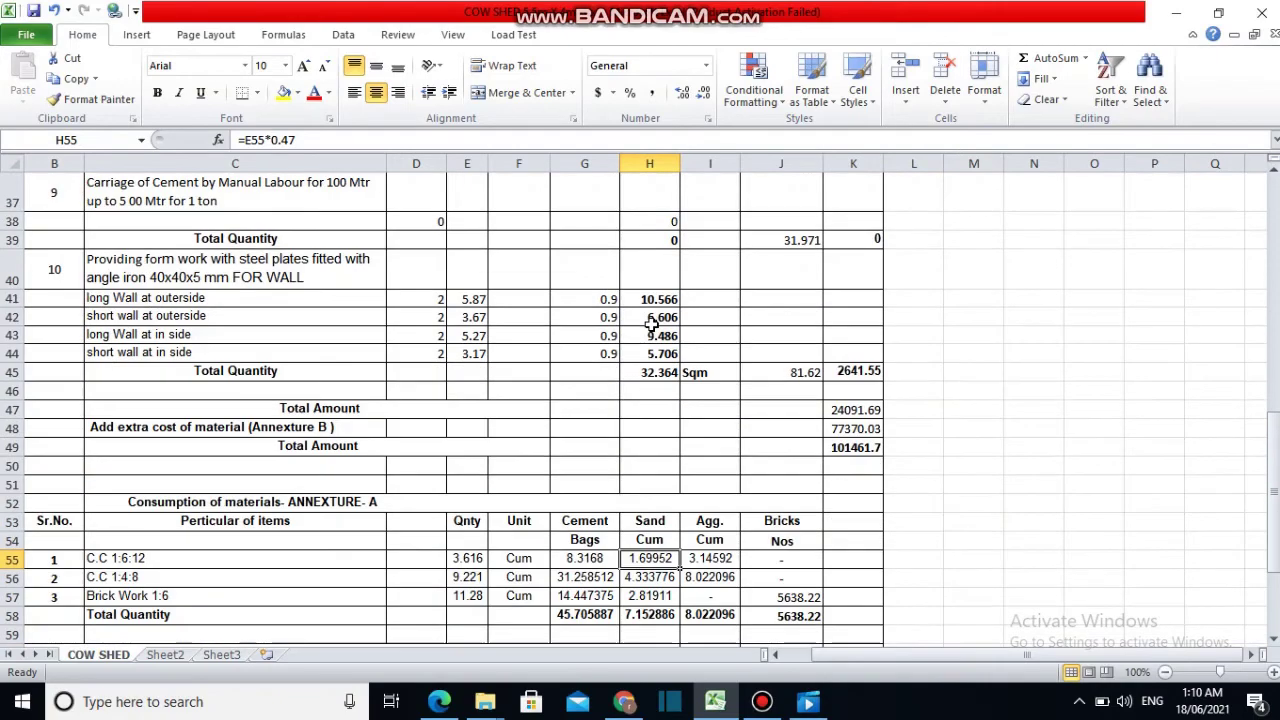
scroll(651, 325, "up", 1)
scroll(651, 325, "up", 3)
scroll(651, 325, "up", 3)
scroll(651, 325, "down", 2)
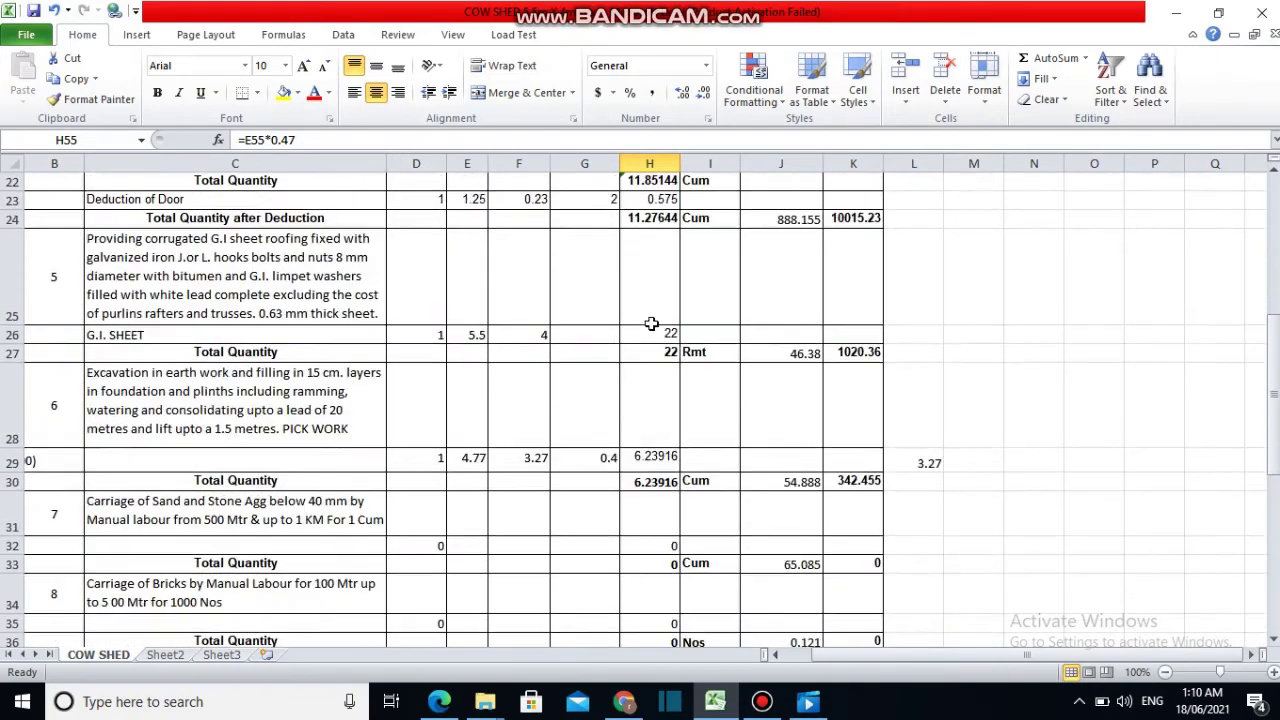
scroll(651, 325, "down", 5)
scroll(651, 325, "down", 2)
scroll(651, 325, "down", 1)
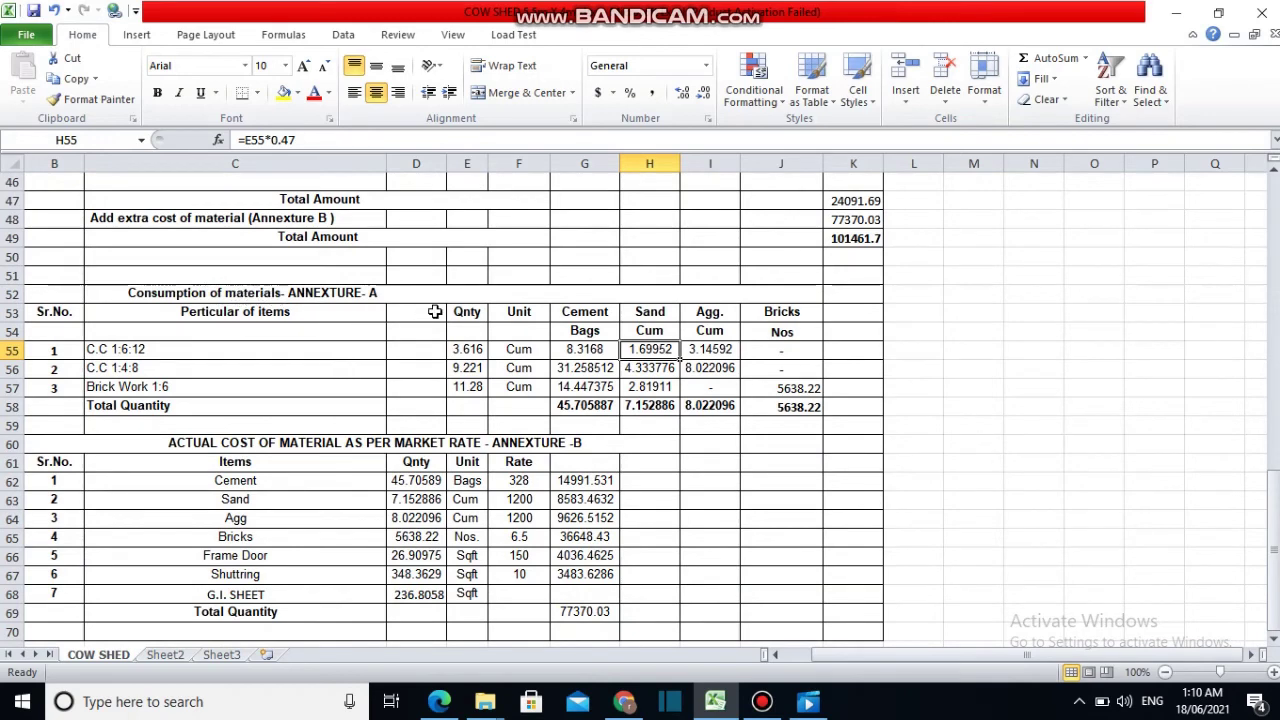
scroll(575, 355, "down", 1)
scroll(580, 366, "down", 1)
scroll(505, 372, "up", 2)
scroll(510, 365, "up", 1)
scroll(495, 366, "down", 2)
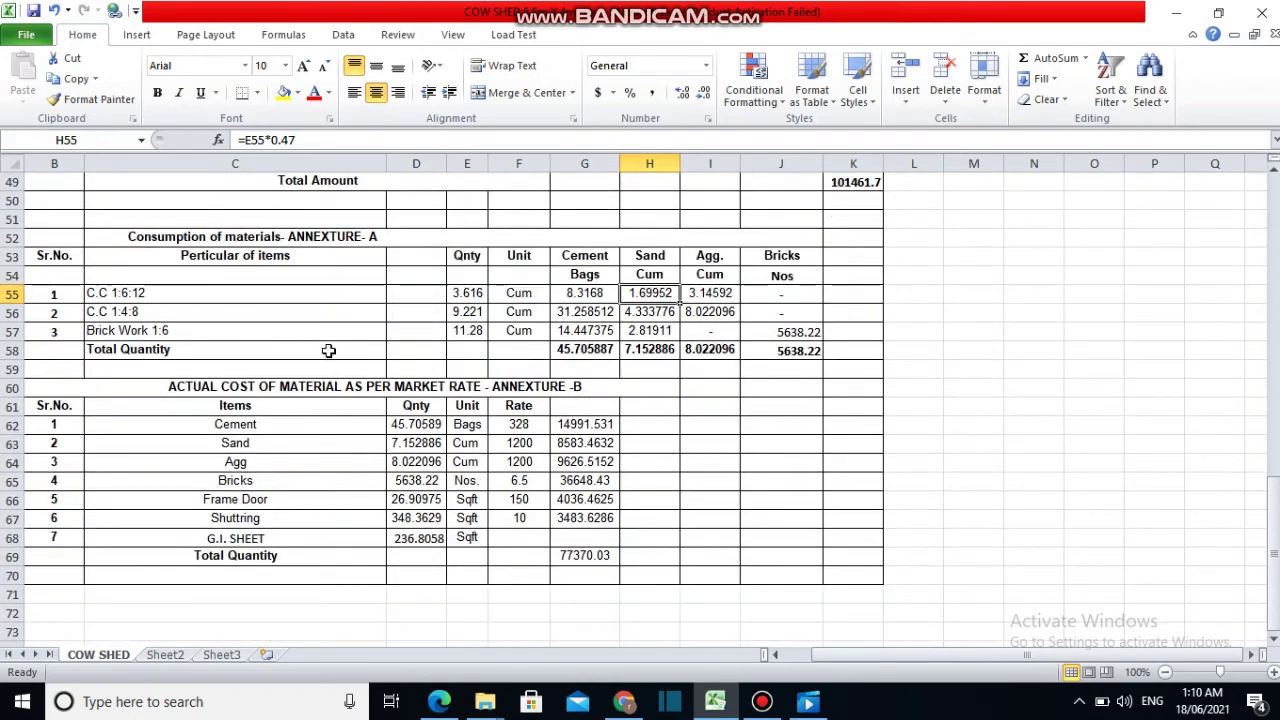
scroll(146, 381, "down", 1)
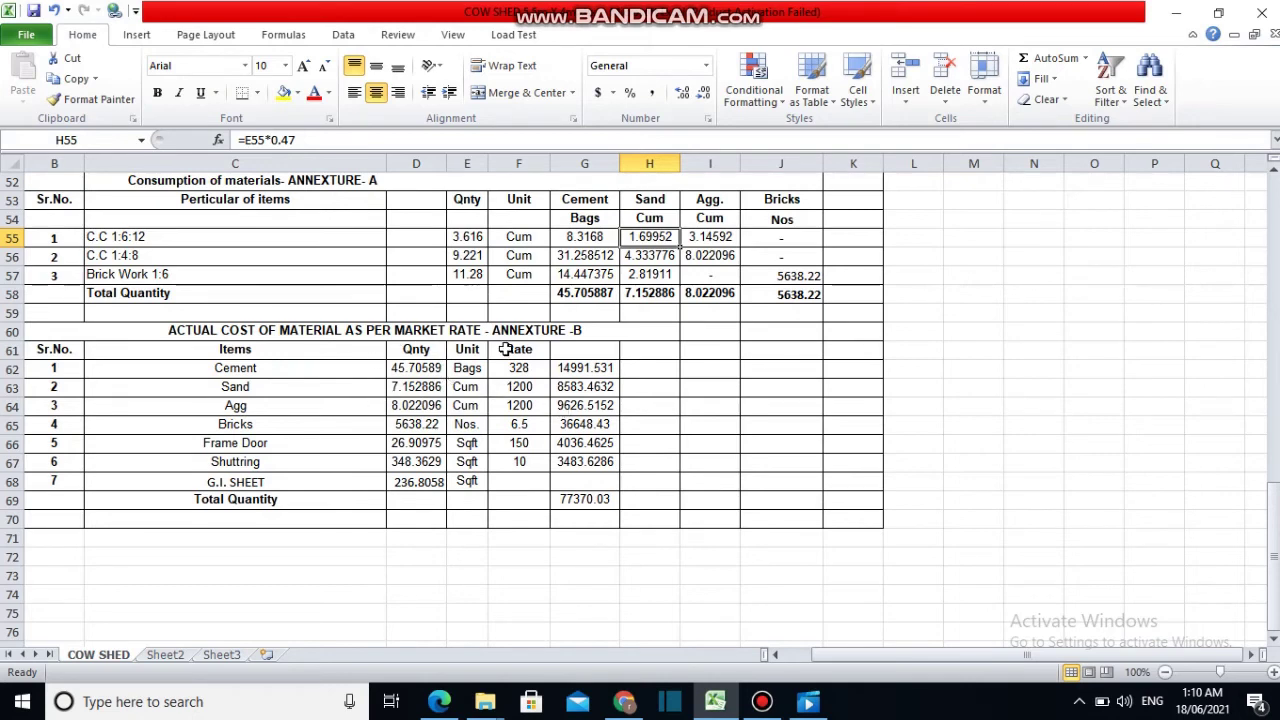
scroll(492, 405, "down", 1)
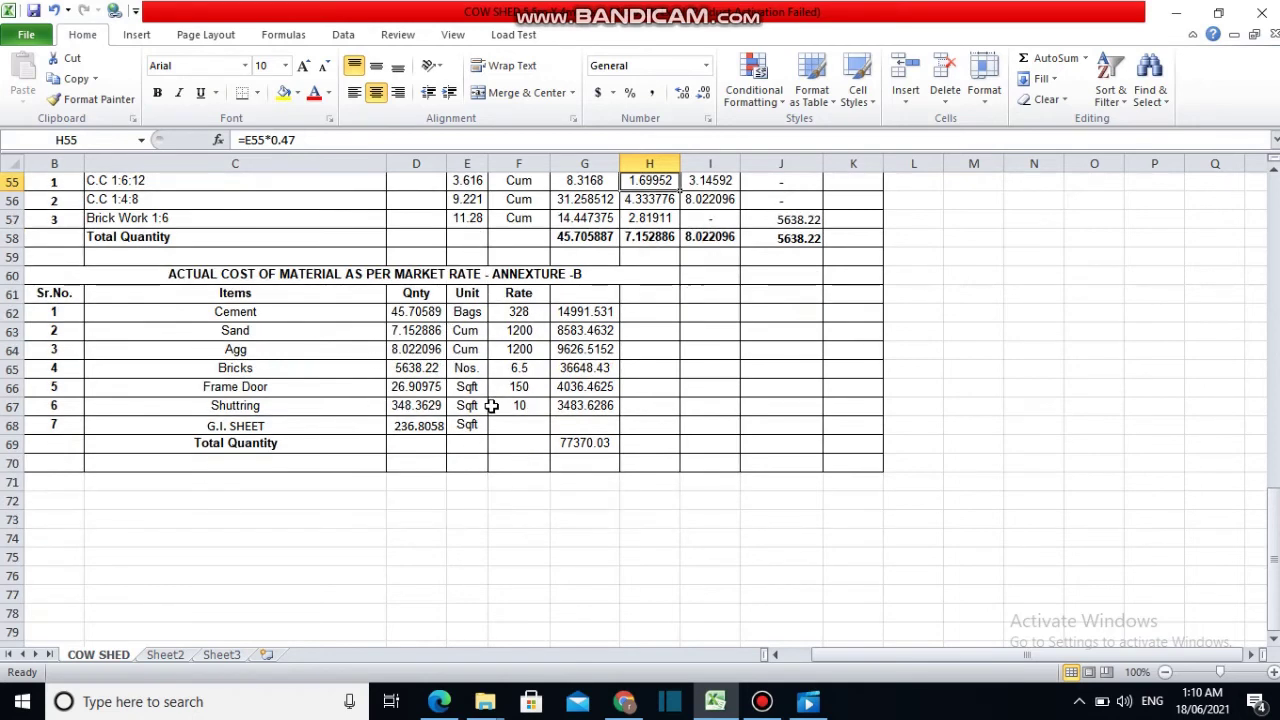
scroll(492, 404, "up", 2)
scroll(490, 400, "up", 1)
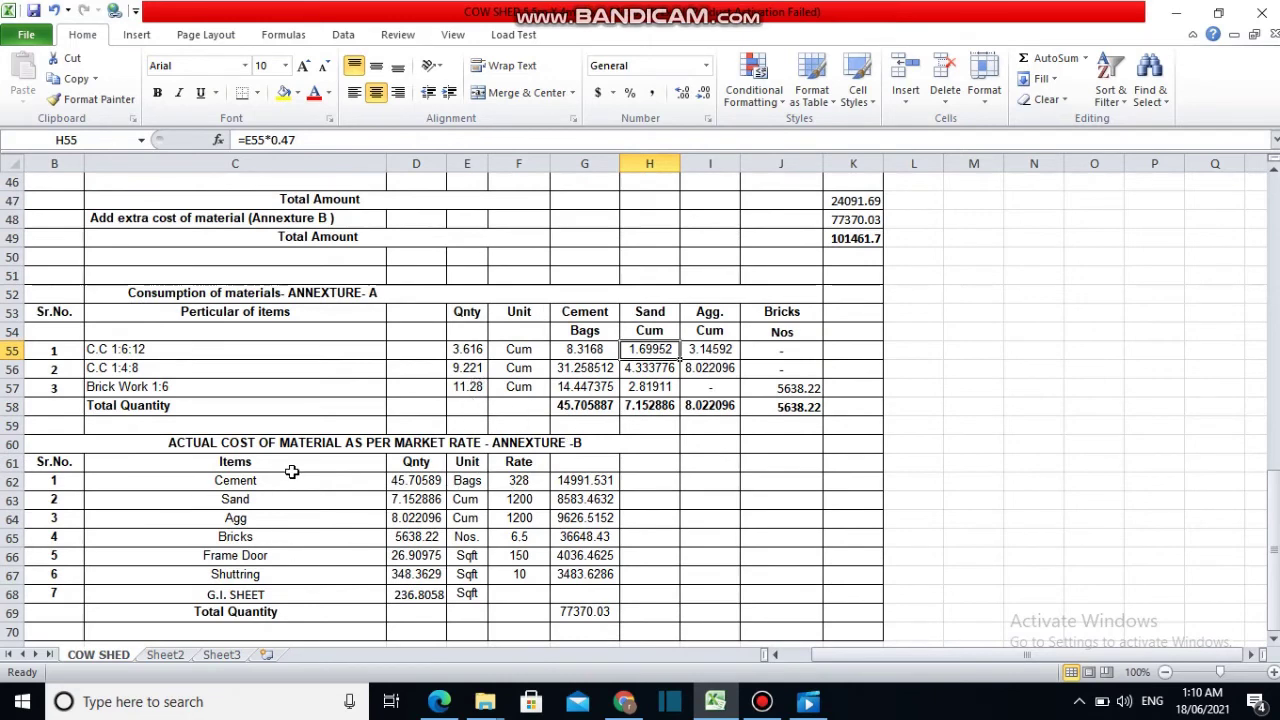
scroll(291, 472, "down", 1)
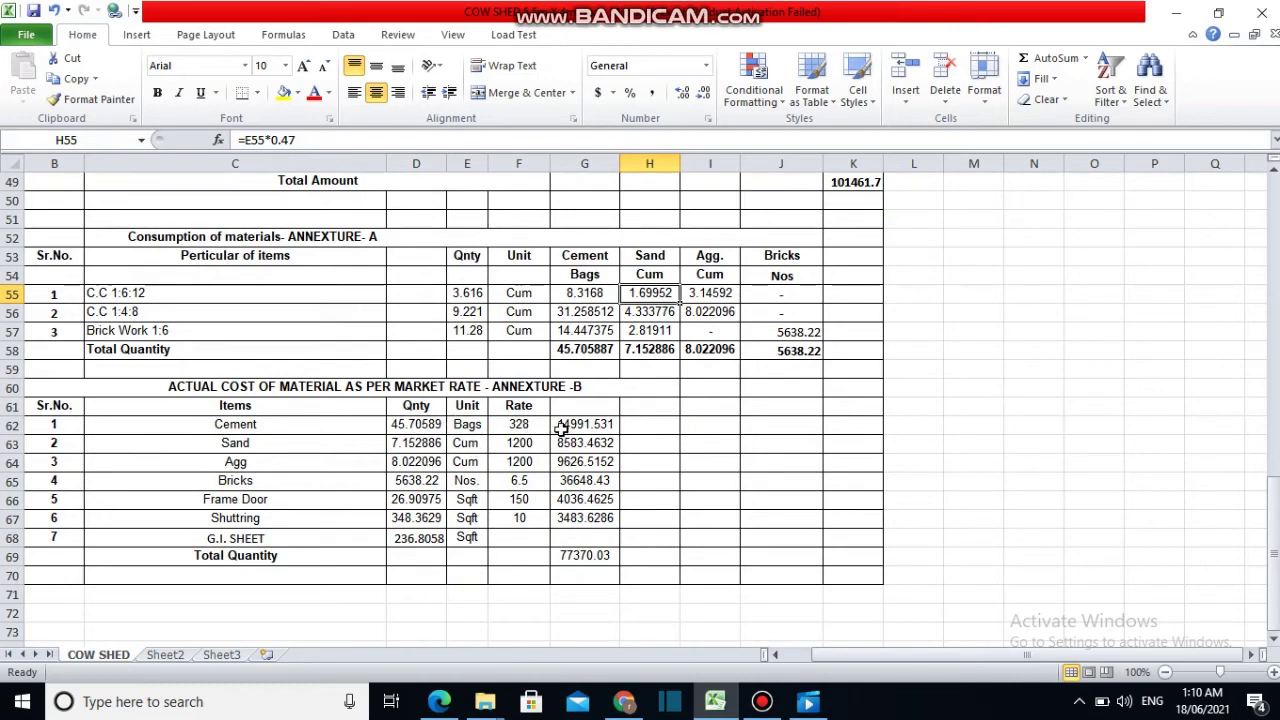
left_click(582, 555)
scroll(579, 551, "up", 1)
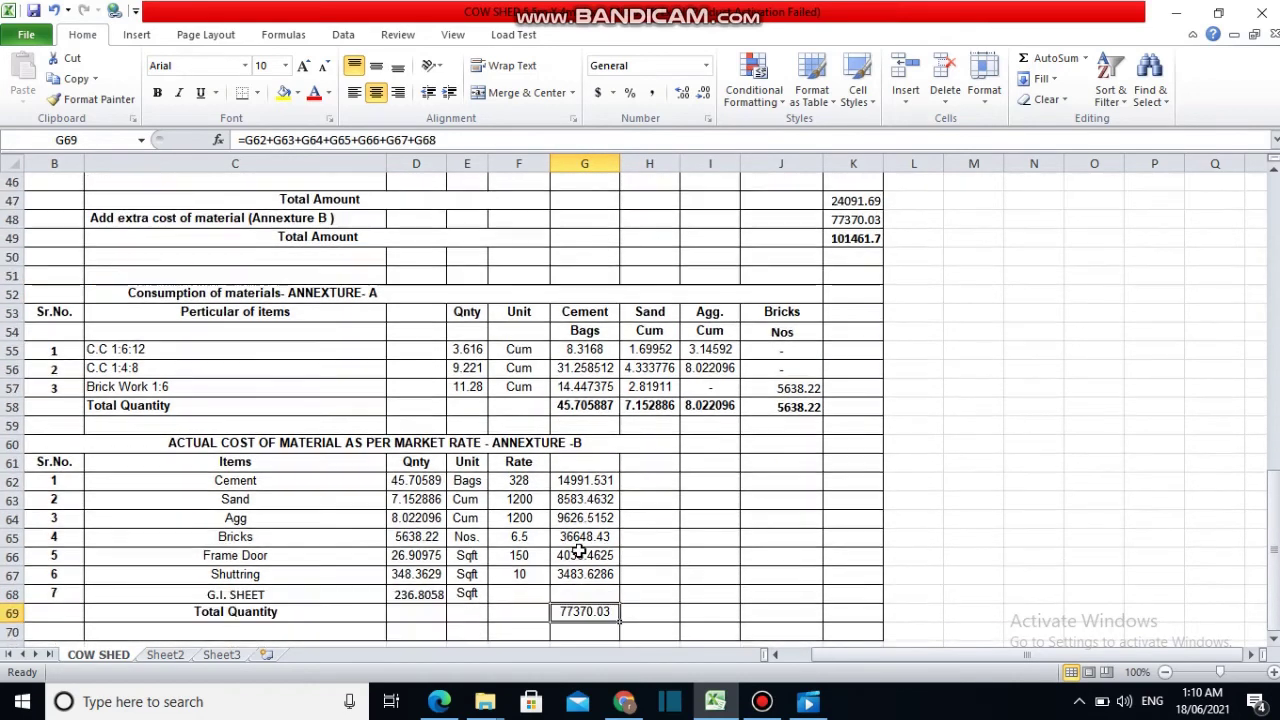
scroll(580, 551, "down", 2)
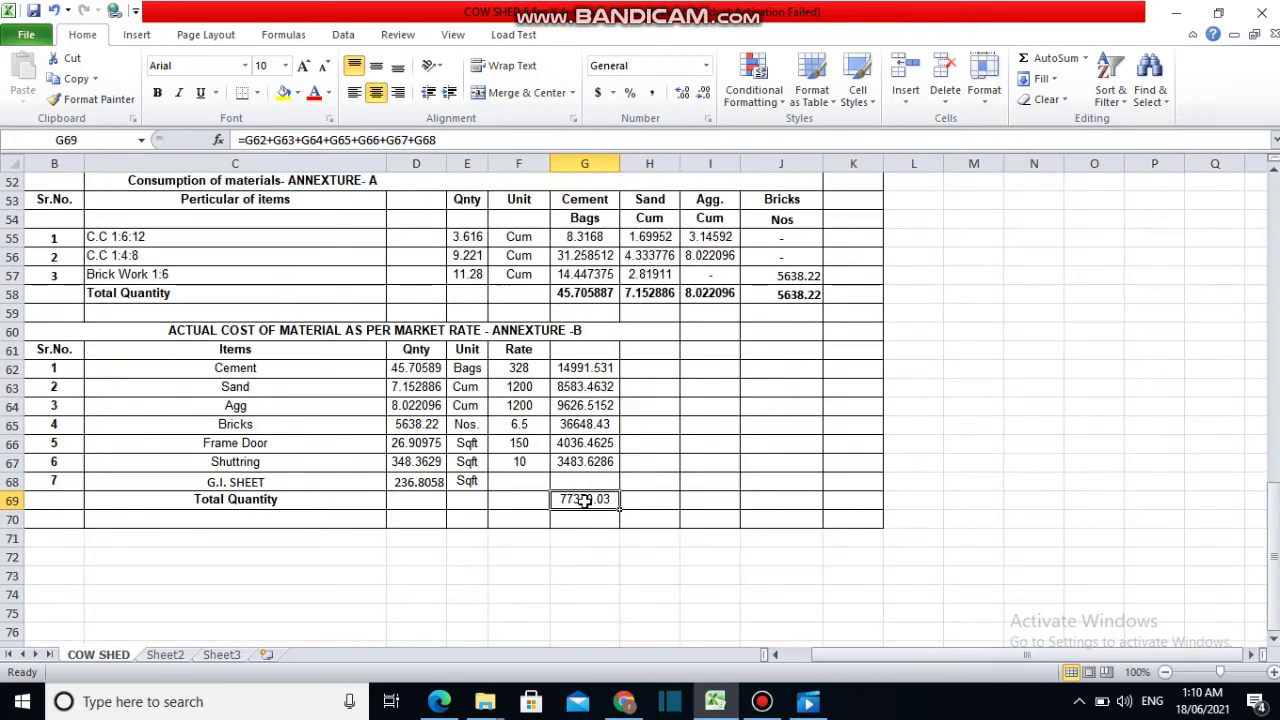
scroll(584, 500, "up", 2)
scroll(584, 500, "up", 1)
scroll(584, 500, "up", 2)
scroll(584, 500, "up", 1)
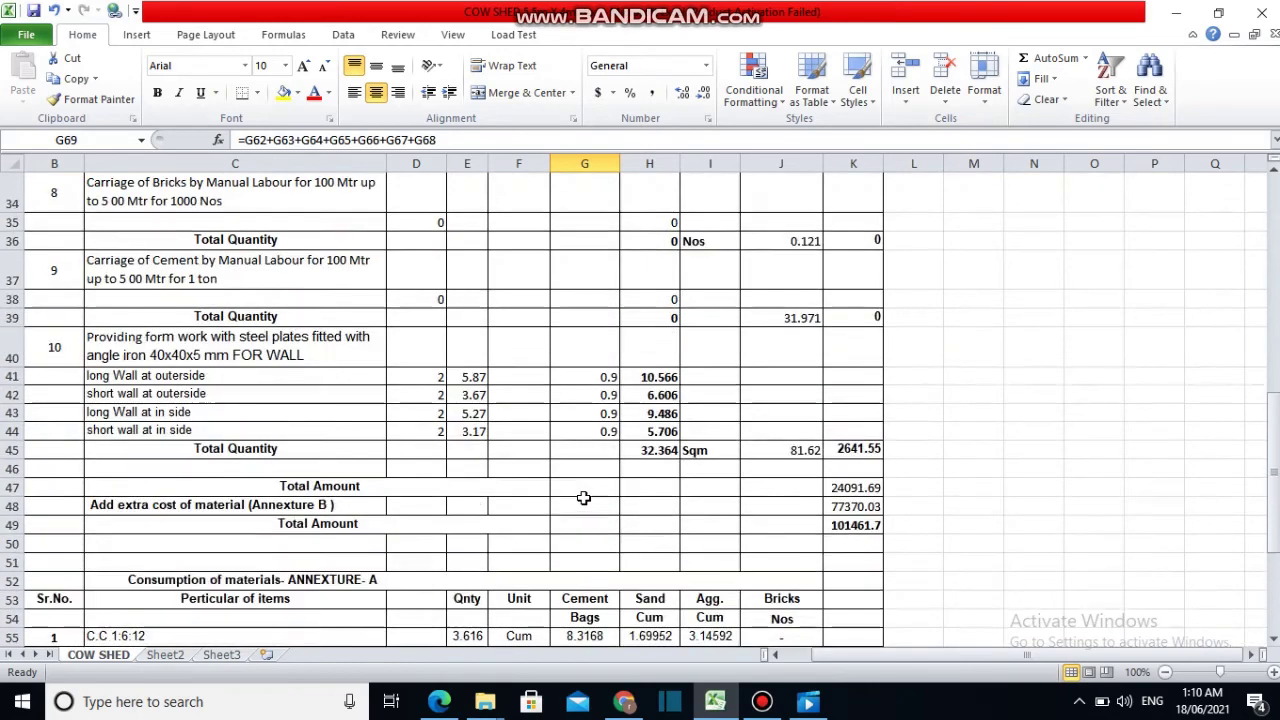
scroll(584, 497, "down", 4)
scroll(584, 497, "down", 1)
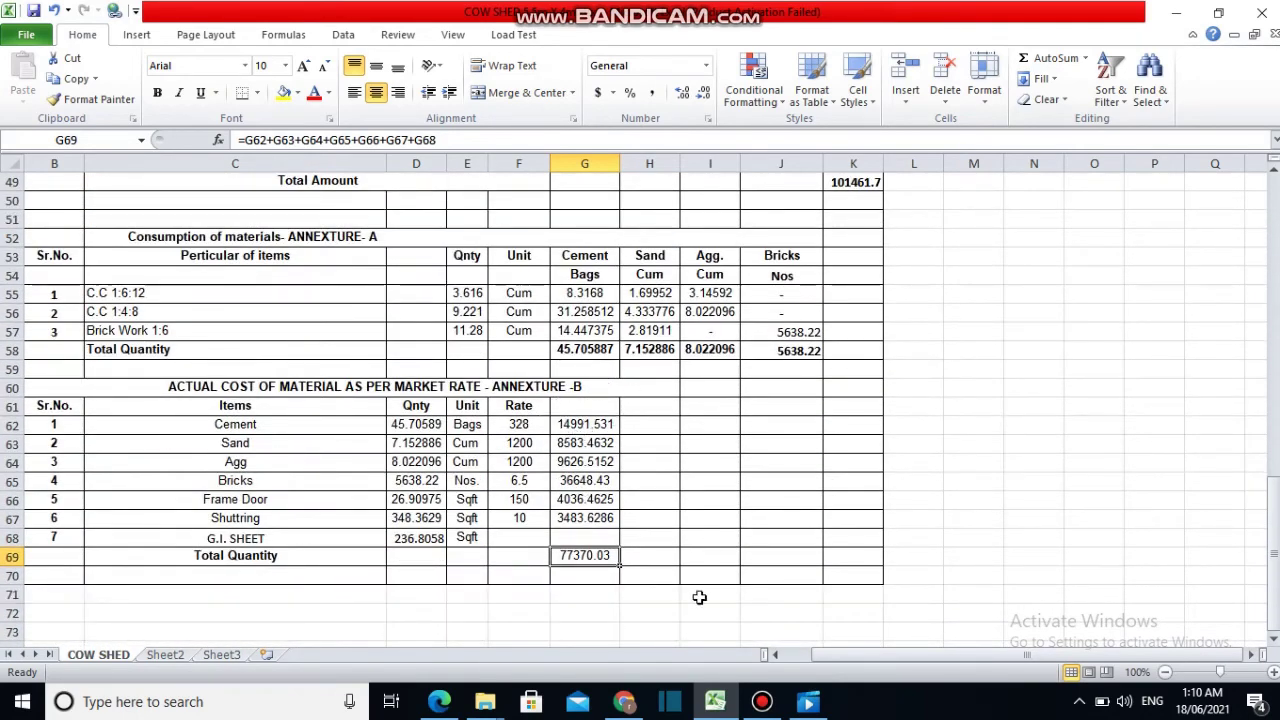
scroll(507, 441, "up", 3)
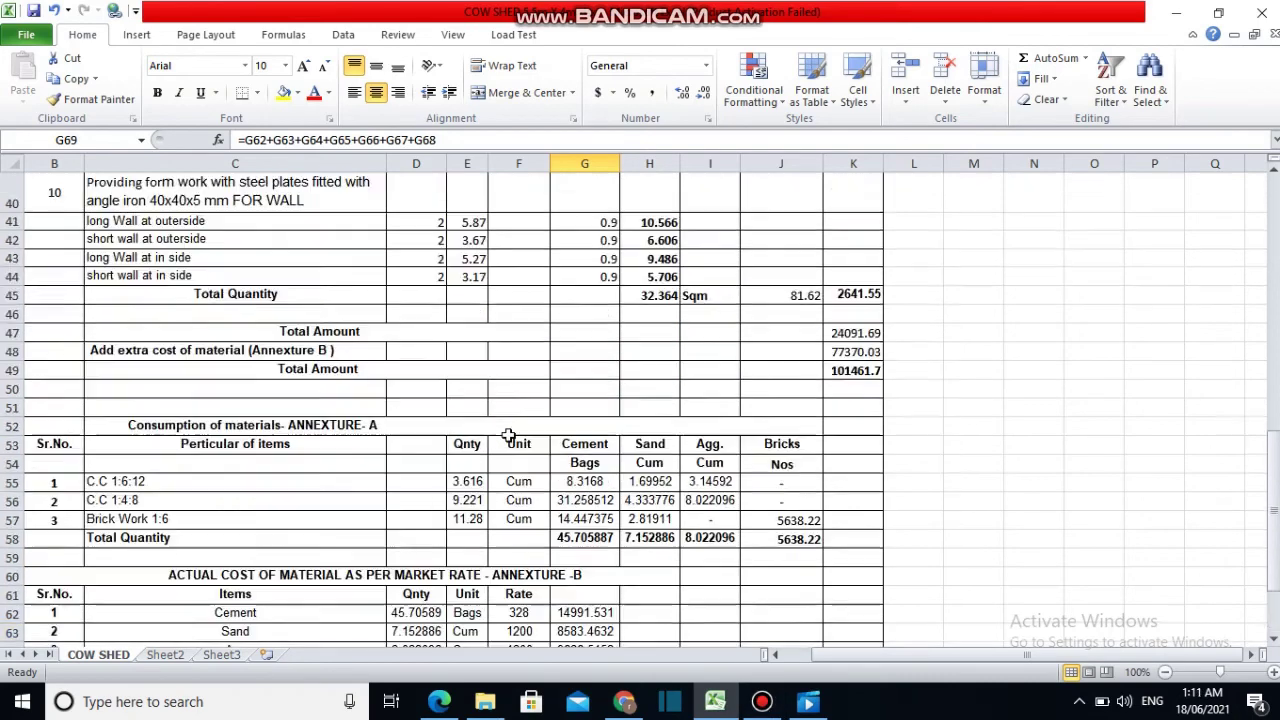
scroll(507, 441, "down", 4)
scroll(507, 441, "up", 4)
scroll(507, 441, "down", 5)
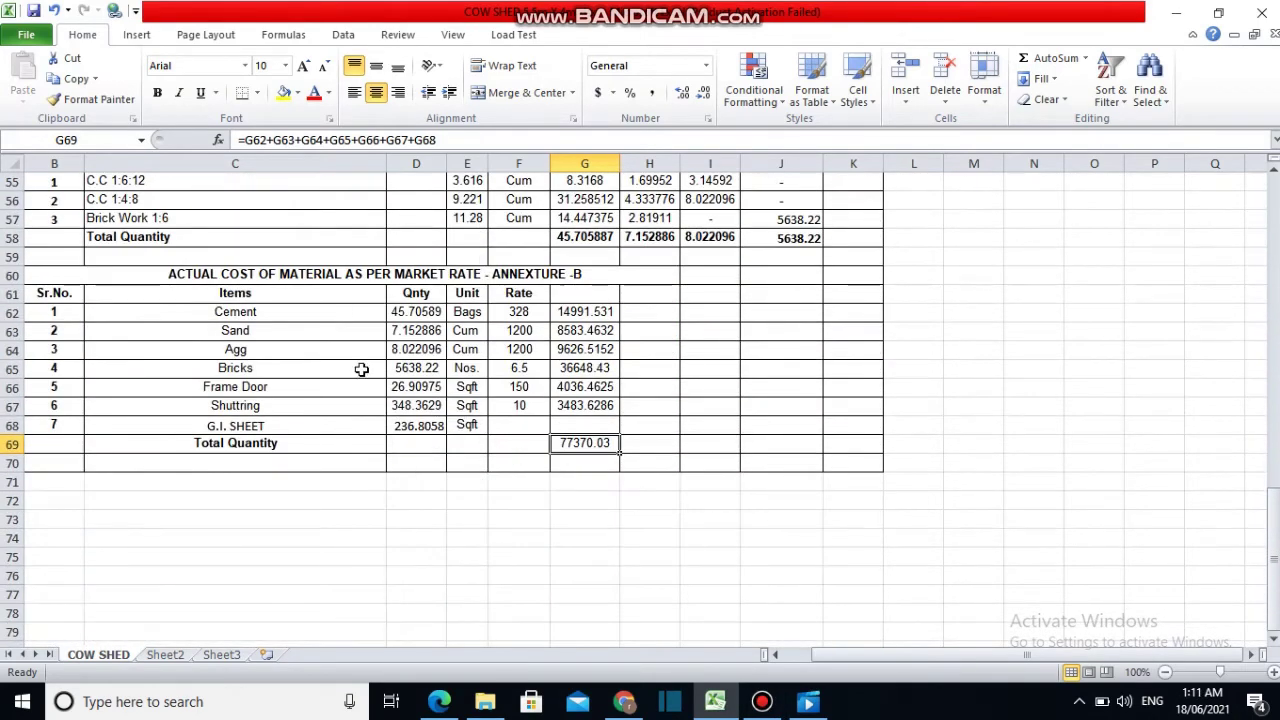
left_click_drag(117, 276, 633, 466)
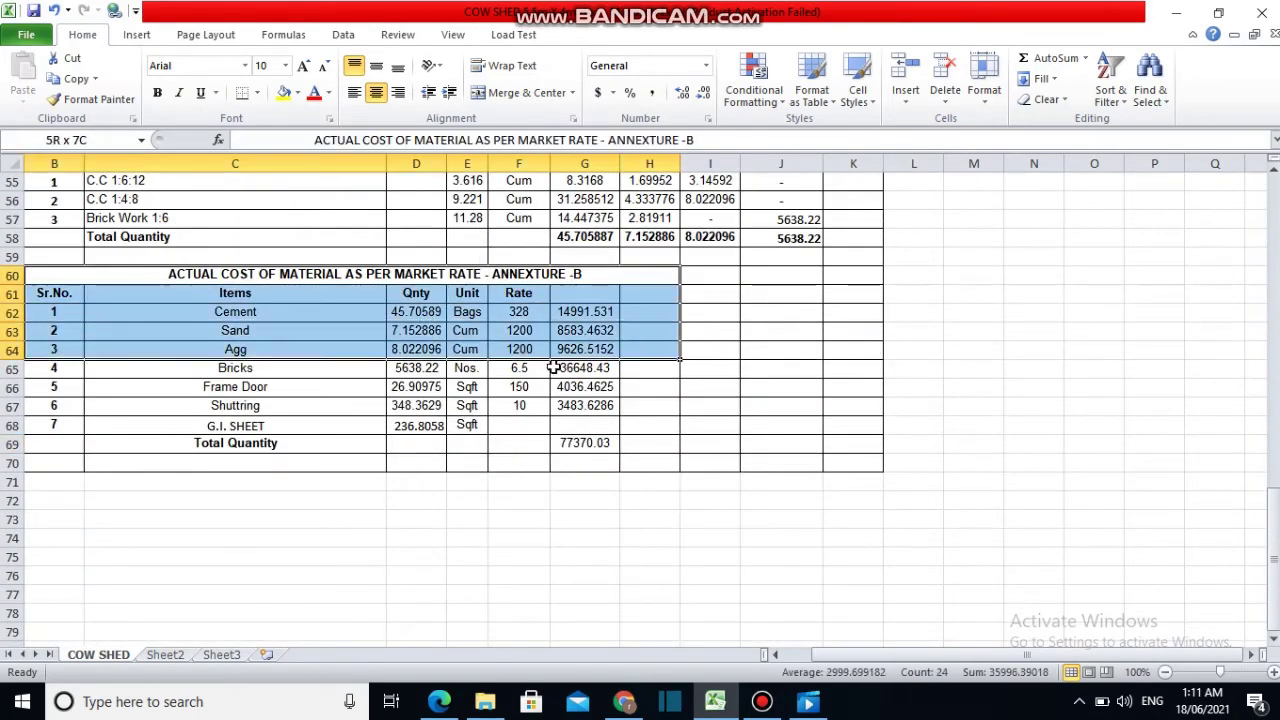
left_click(722, 308)
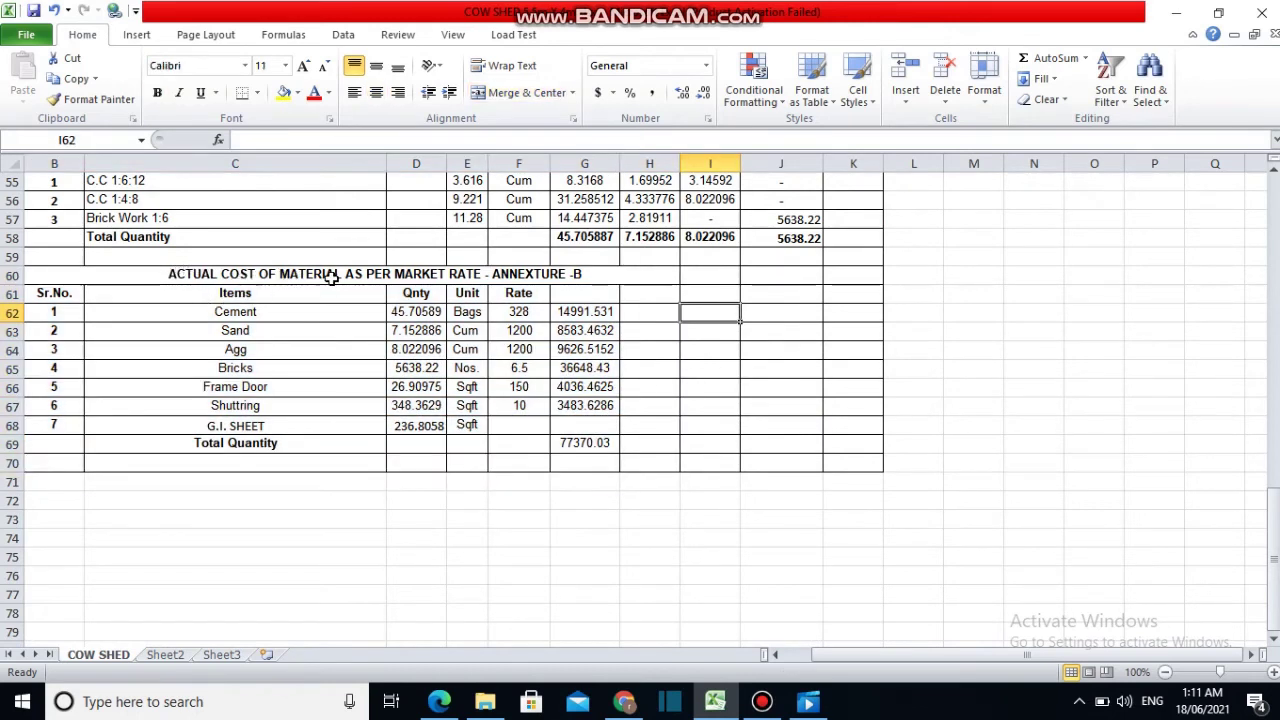
scroll(436, 340, "down", 1)
scroll(434, 342, "down", 1)
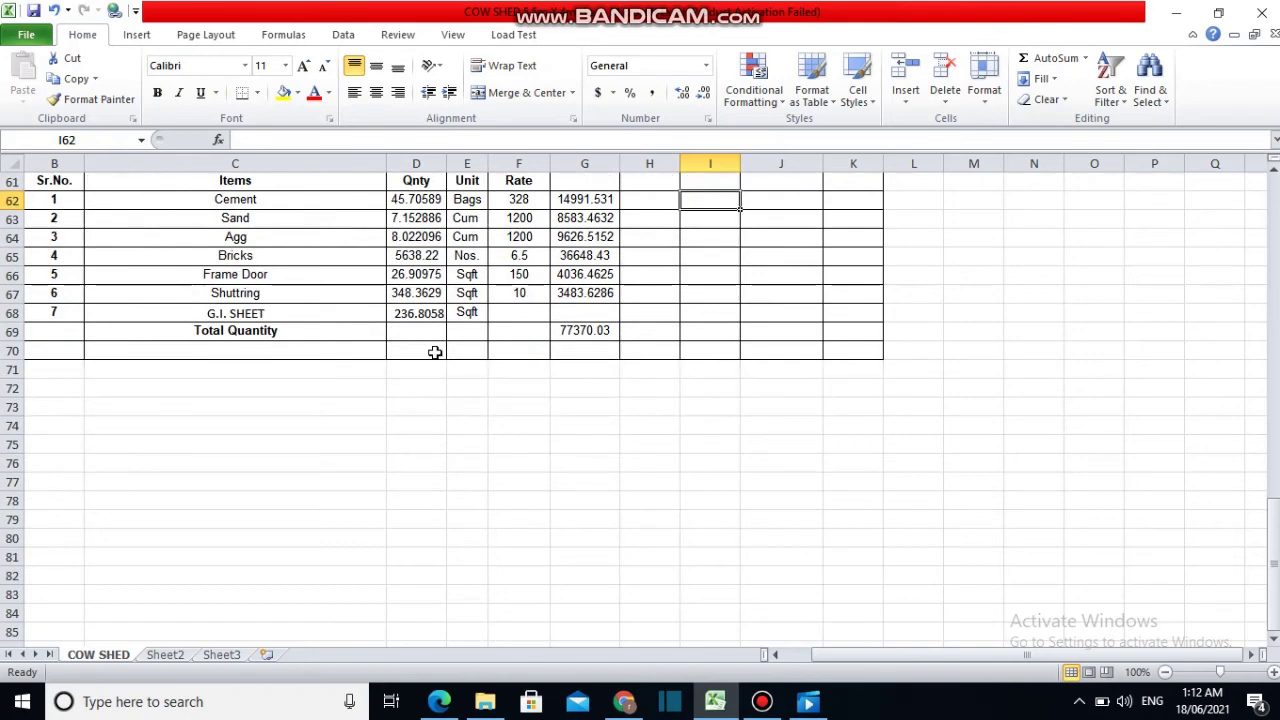
scroll(430, 345, "up", 3)
scroll(428, 350, "down", 1)
scroll(431, 366, "up", 1)
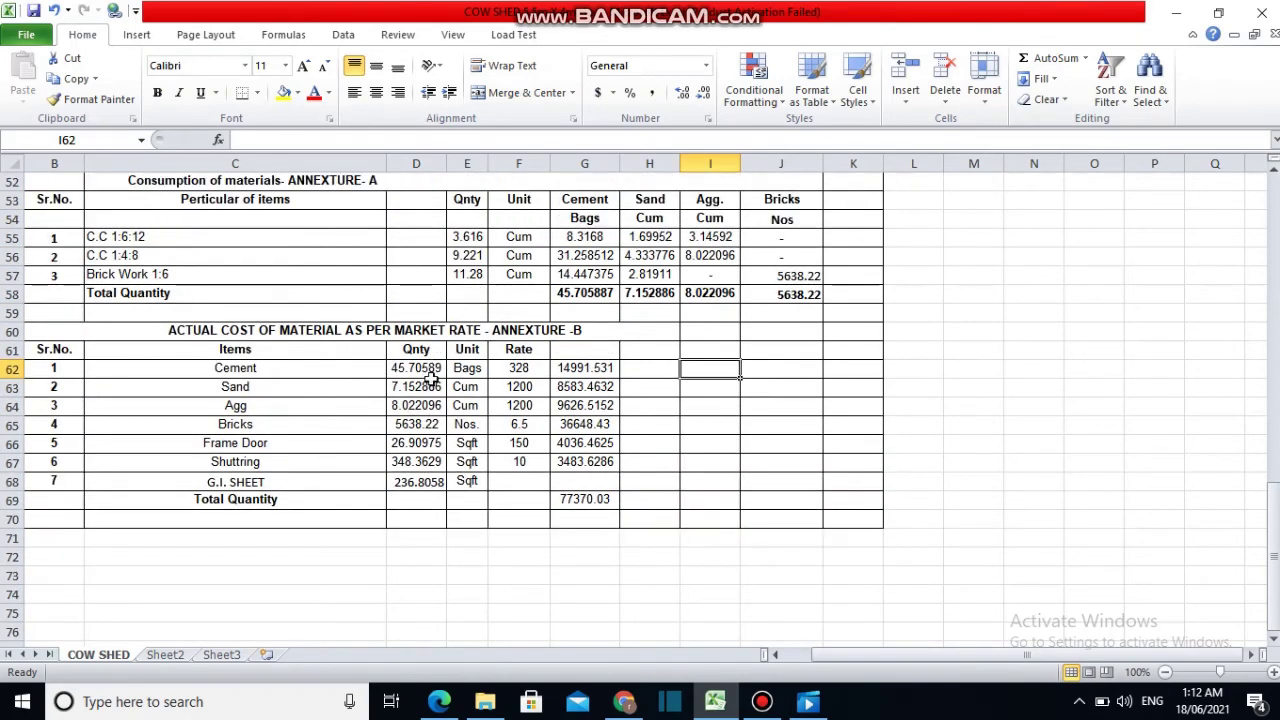
Trace the cement quantity in Annexure B back to its Annexure A cement total
left_click(425, 368)
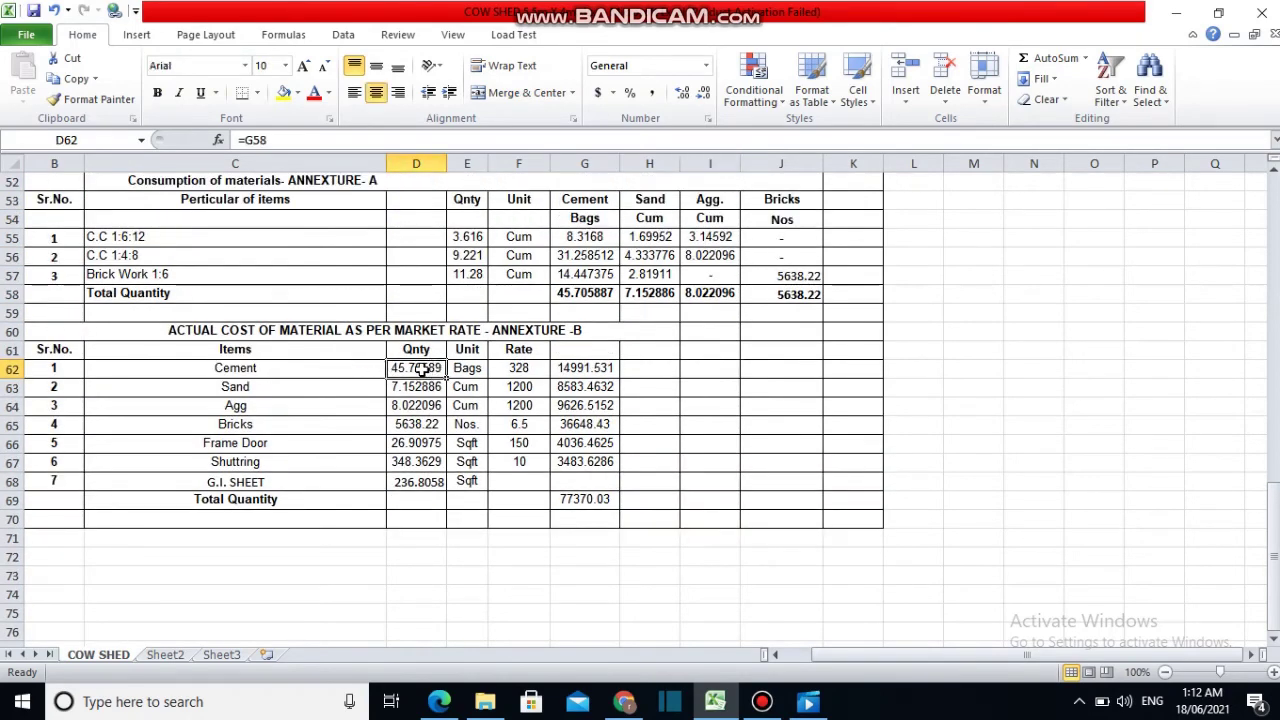
left_click(592, 296)
scroll(589, 305, "up", 1)
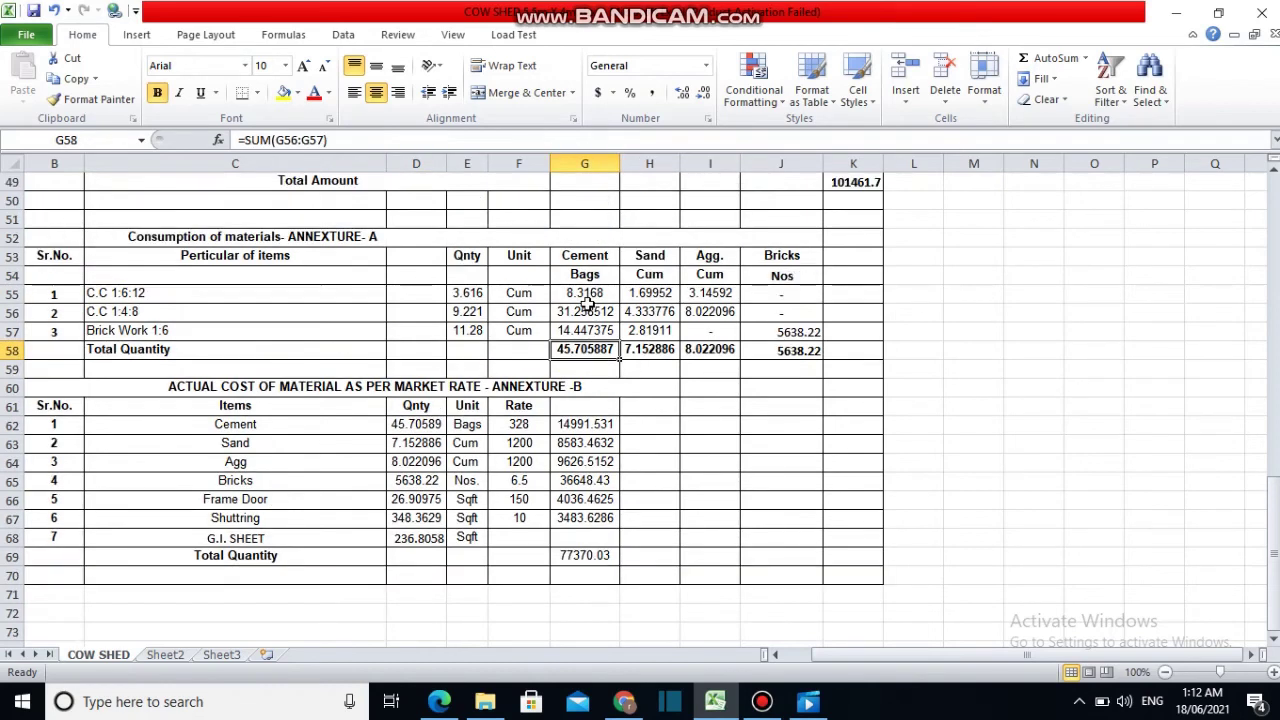
scroll(586, 296, "down", 1)
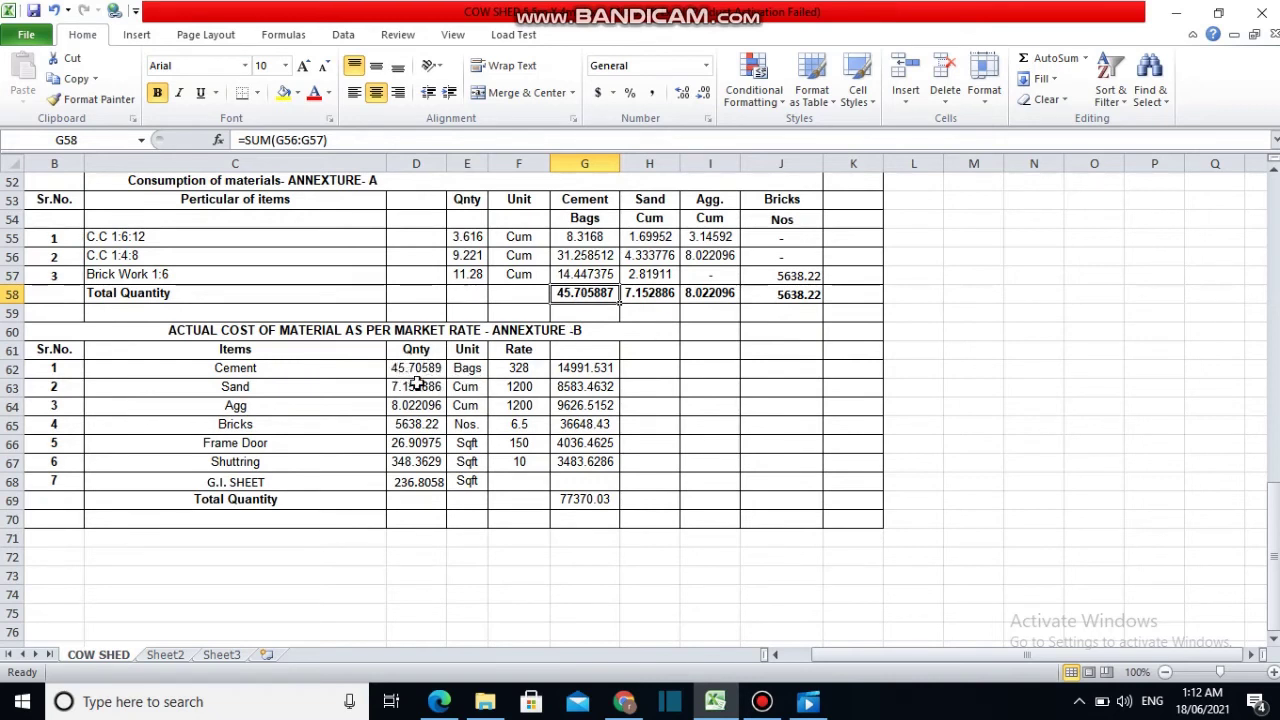
Review the cement rate of 328 and its quantity-times-rate amount formula, leaving both unchanged
left_click(519, 369)
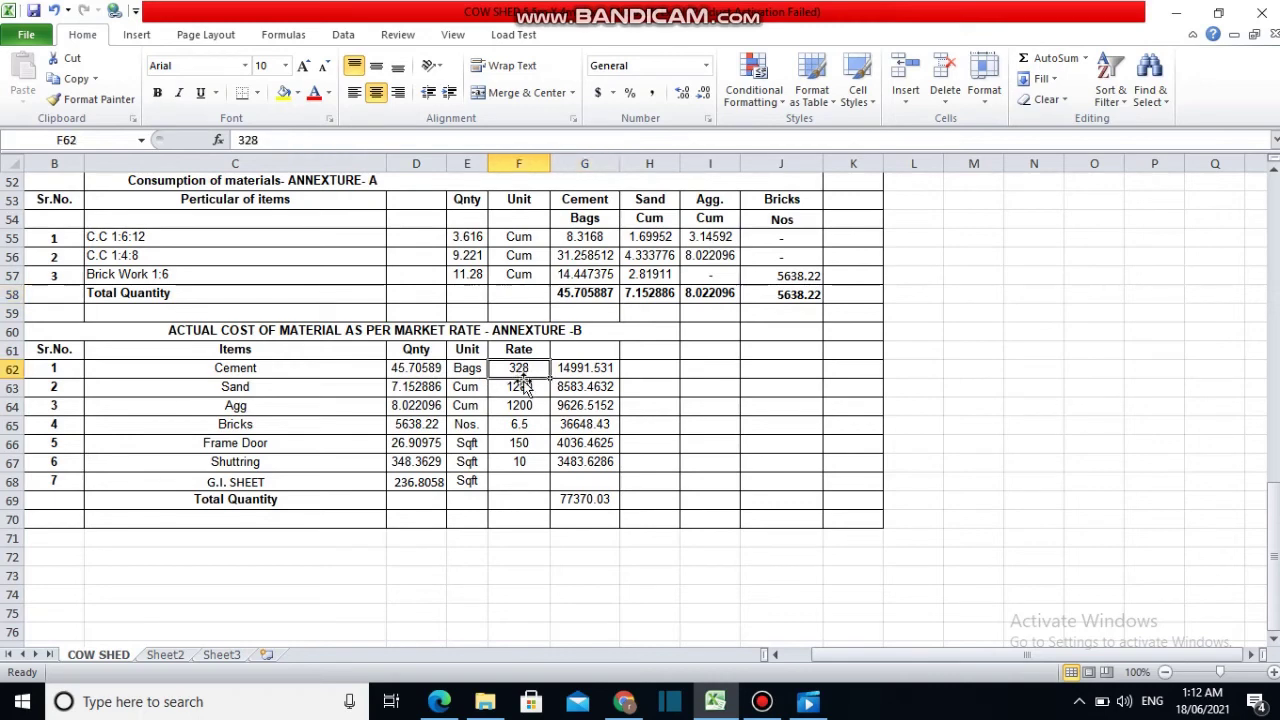
scroll(525, 387, "up", 1)
scroll(520, 375, "down", 1)
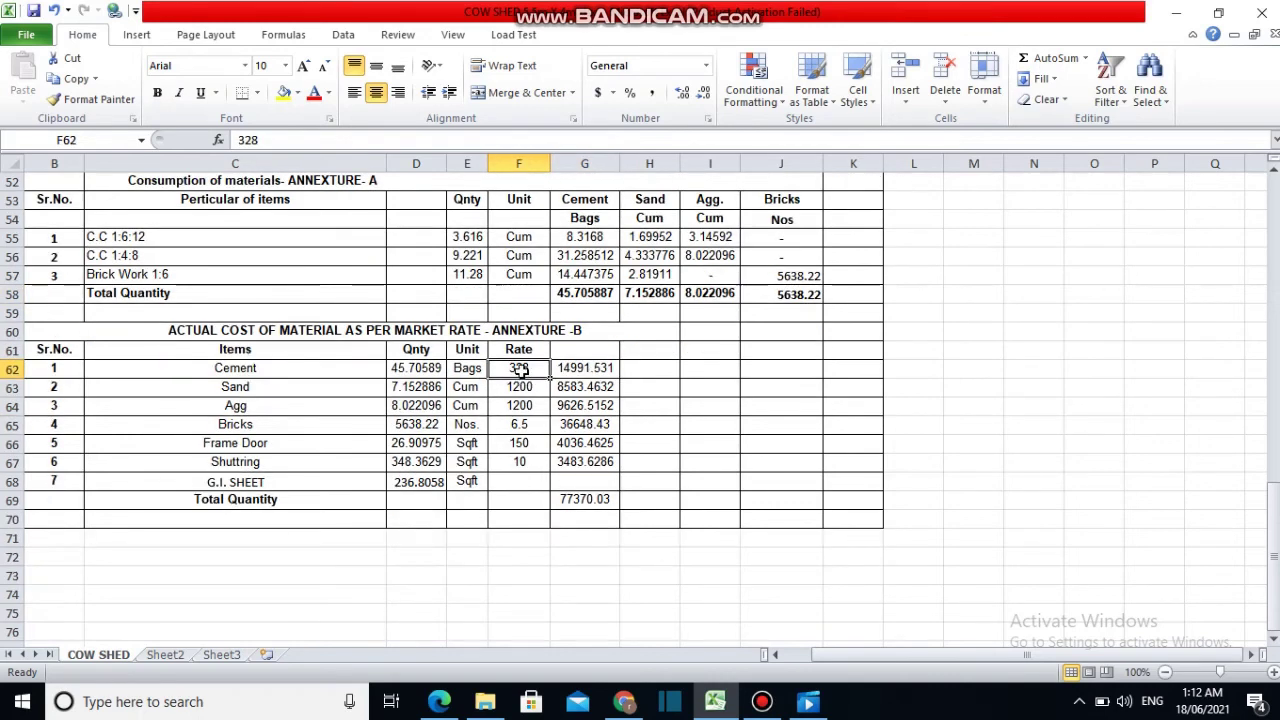
left_click(575, 370)
left_click(525, 368)
double_click(525, 368)
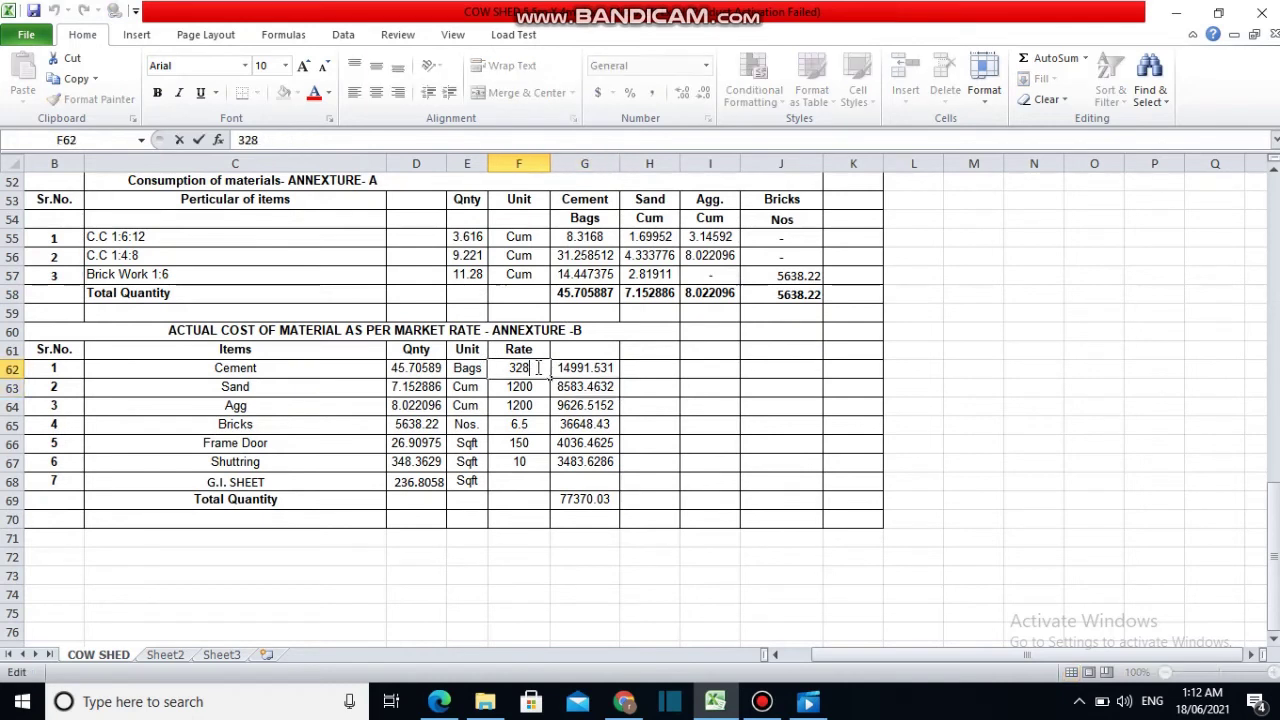
left_click_drag(528, 368, 495, 366)
left_click(538, 392)
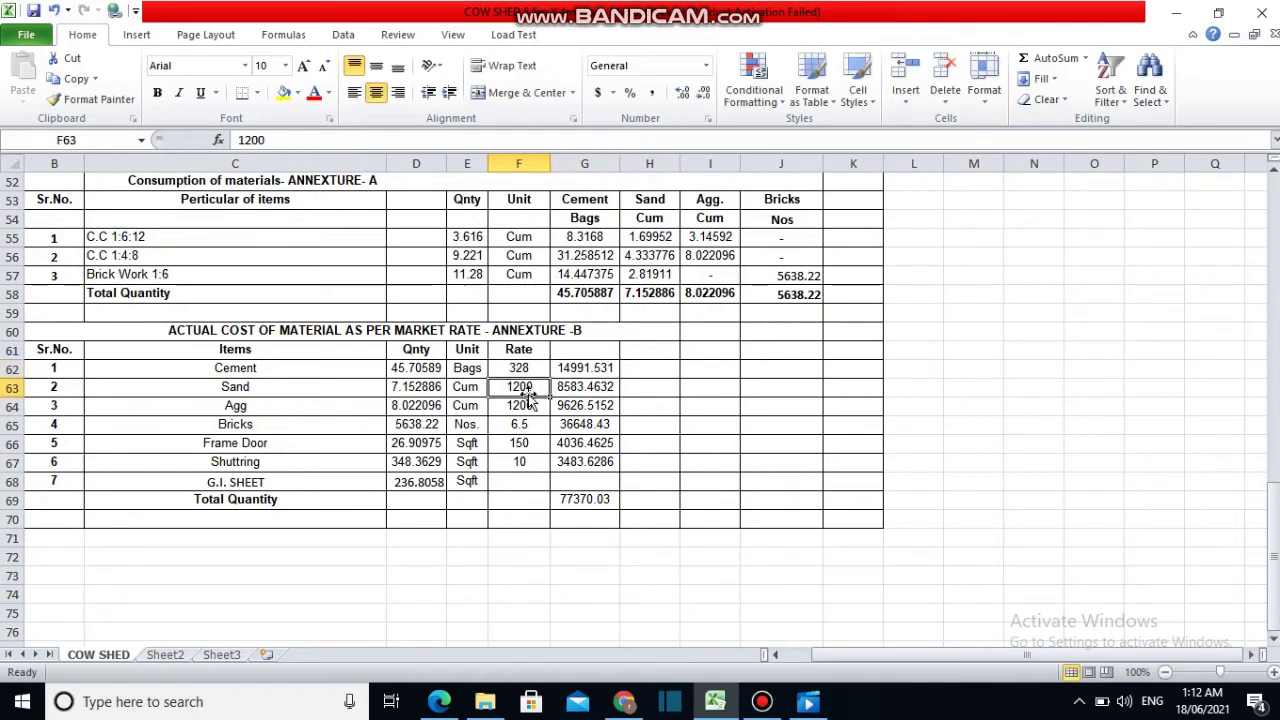
left_click(598, 368)
double_click(615, 368)
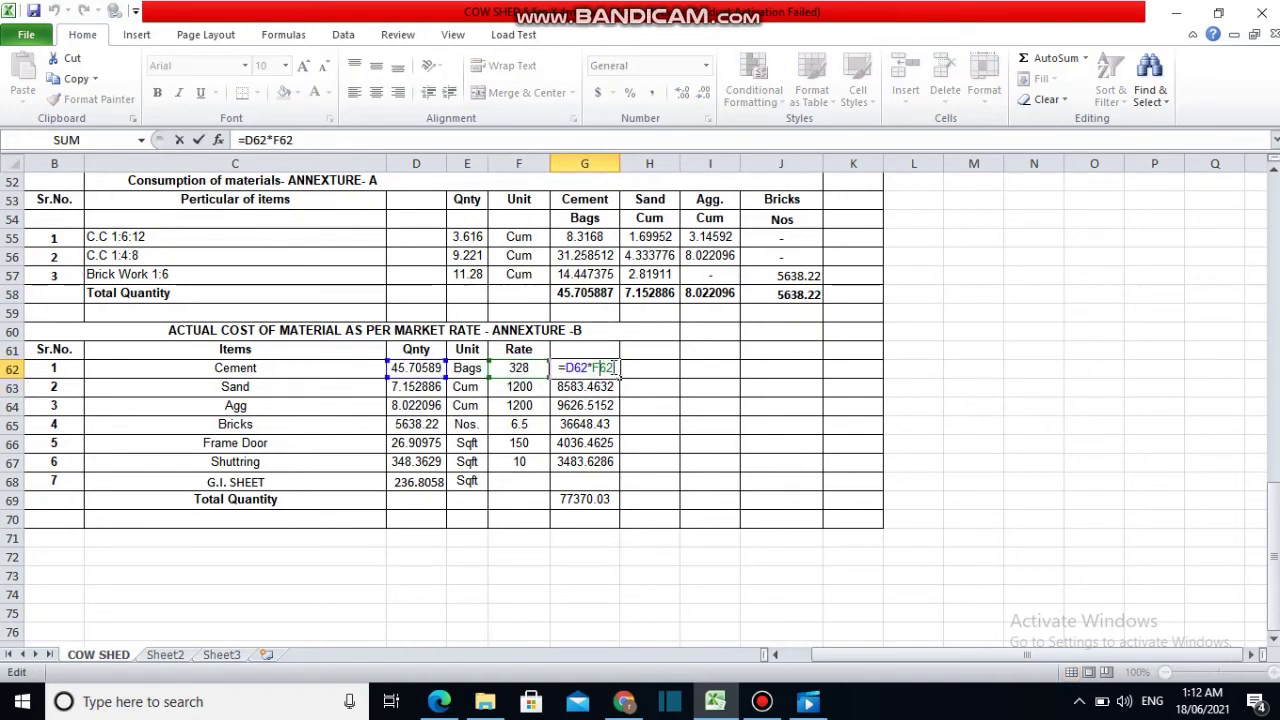
left_click(662, 367)
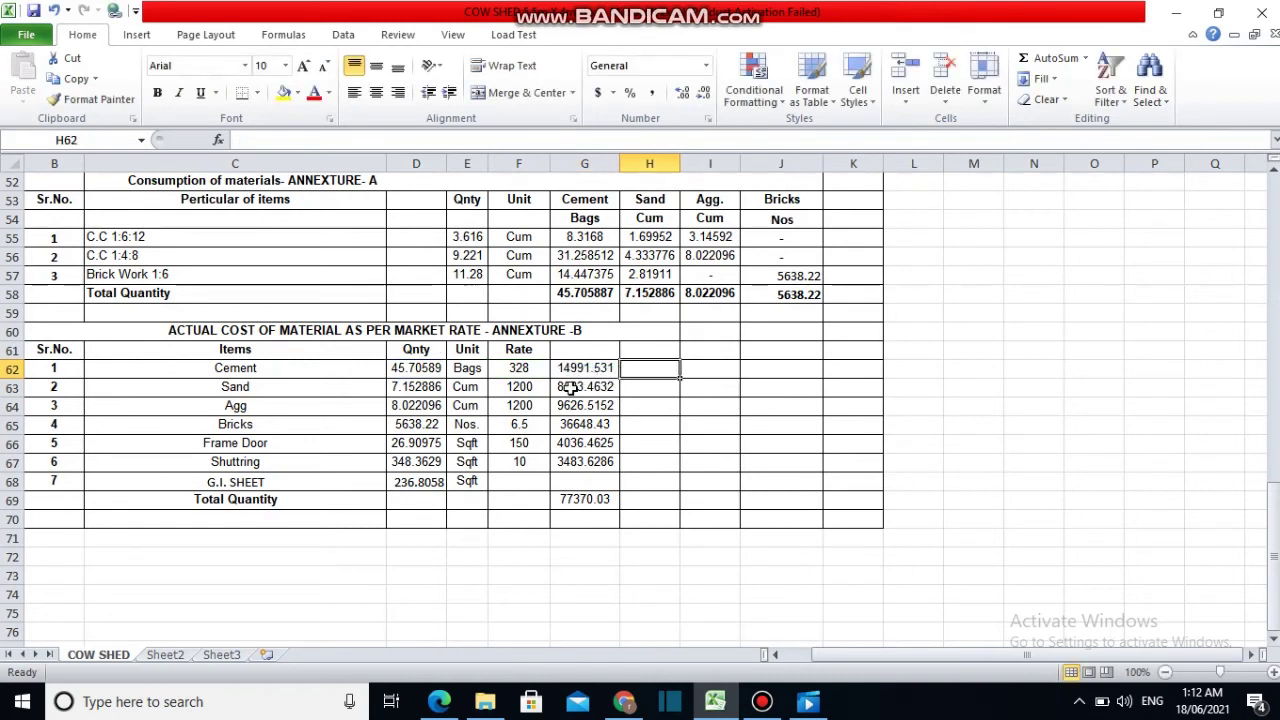
Check the sand row: quantity linked to Annexure A, Cum unit, 1200 rate and amount formula
left_click(399, 387)
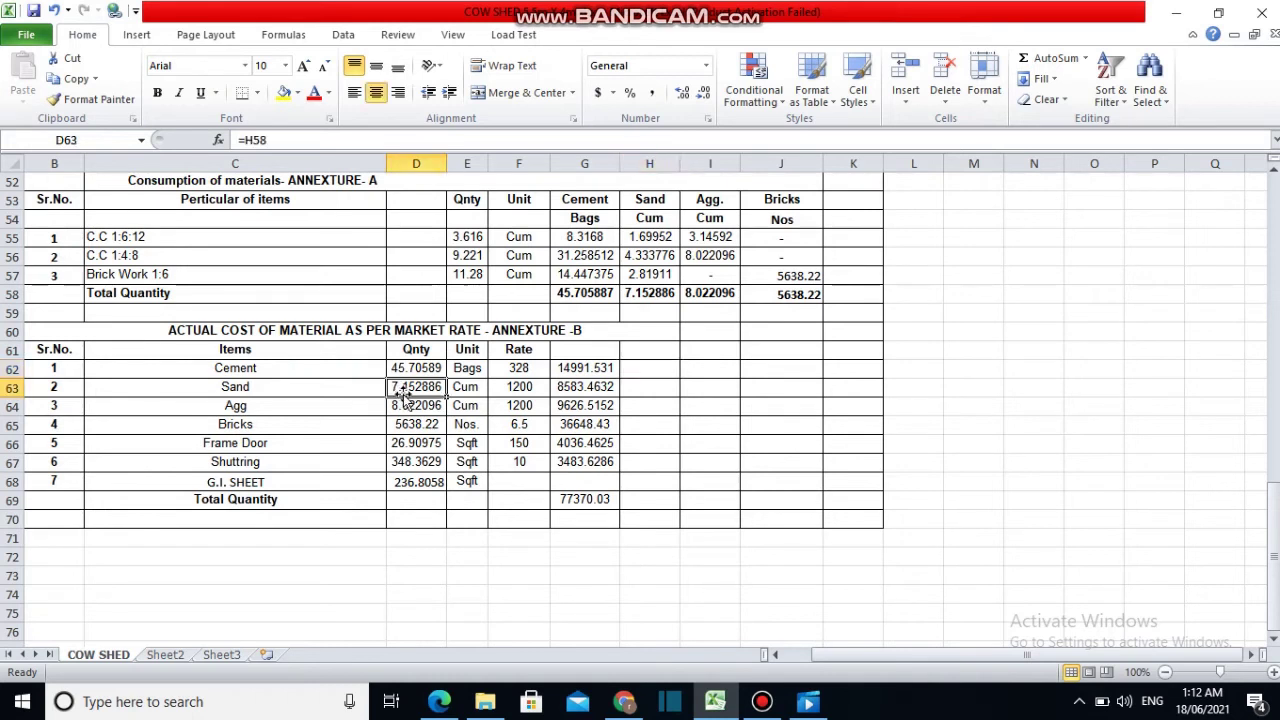
left_click(660, 298)
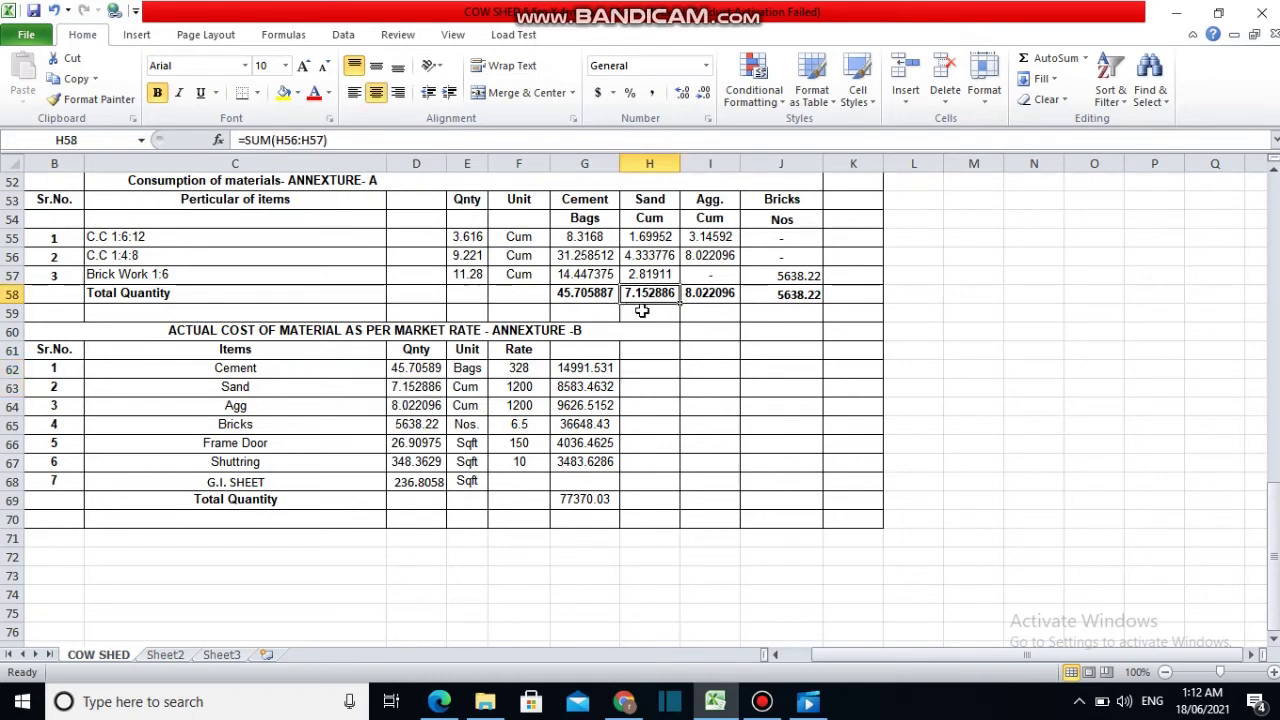
left_click(405, 387)
left_click(537, 387)
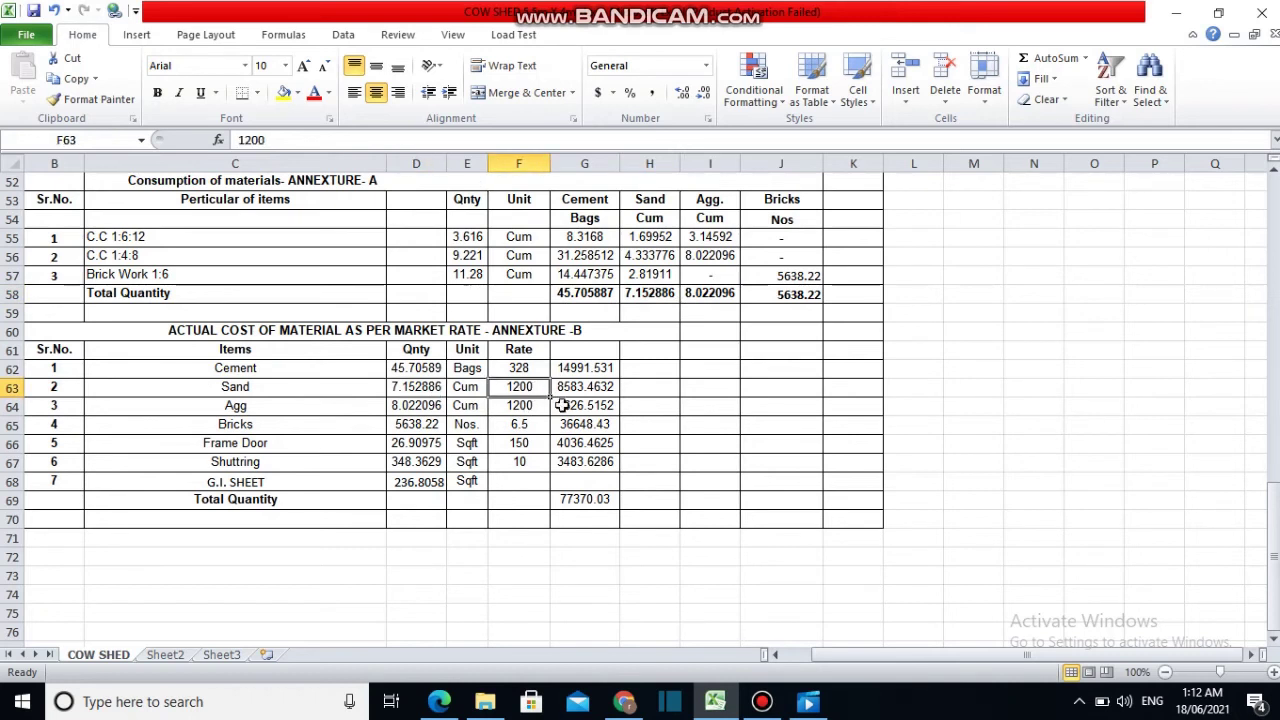
left_click(480, 390)
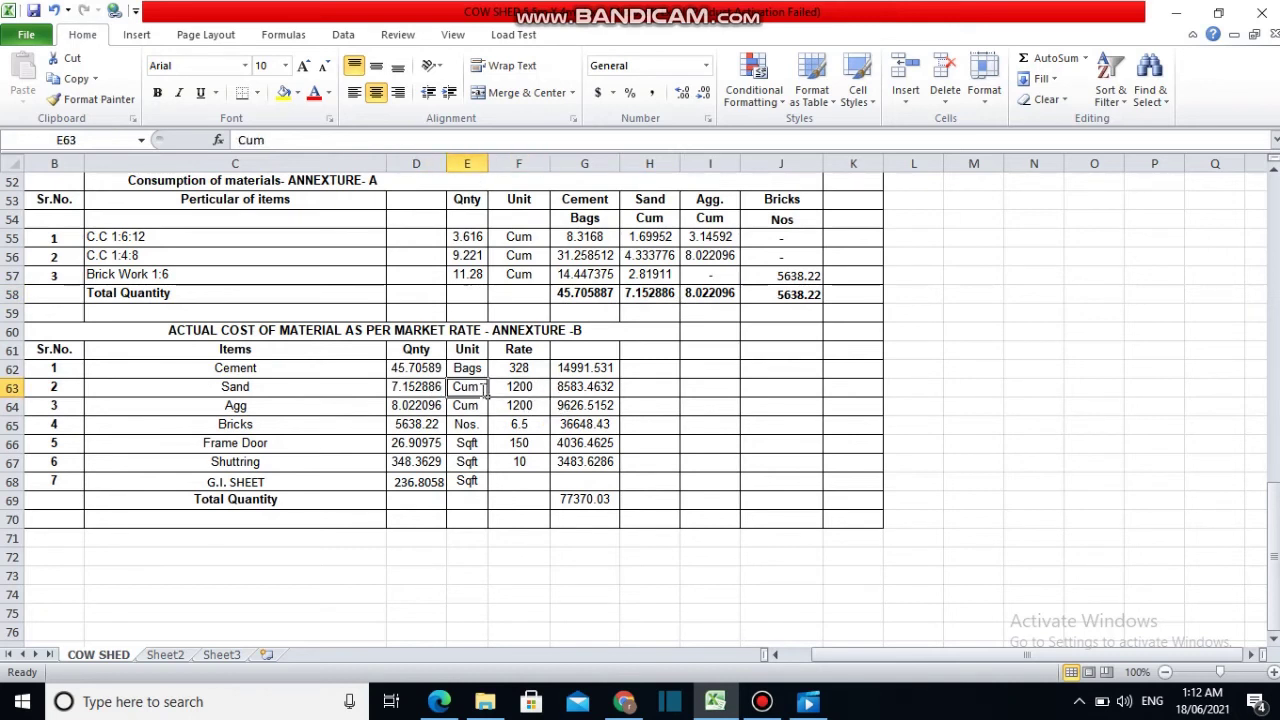
double_click(467, 392)
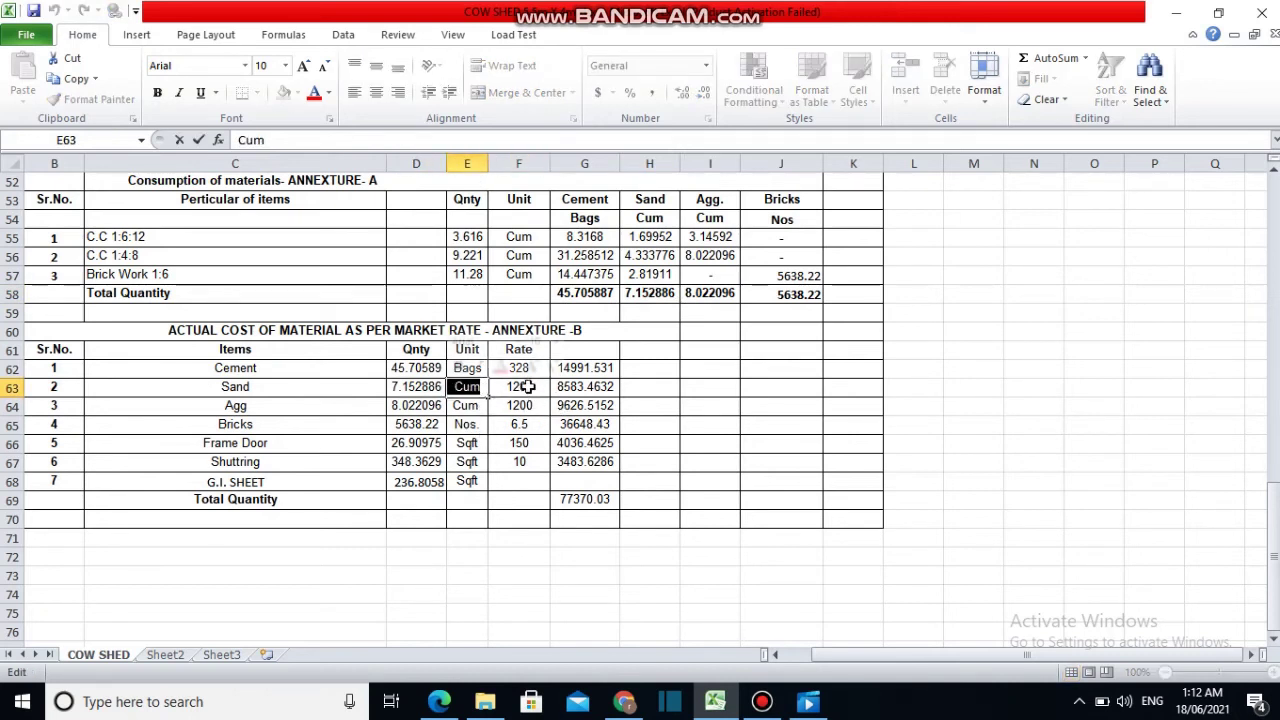
left_click(503, 387)
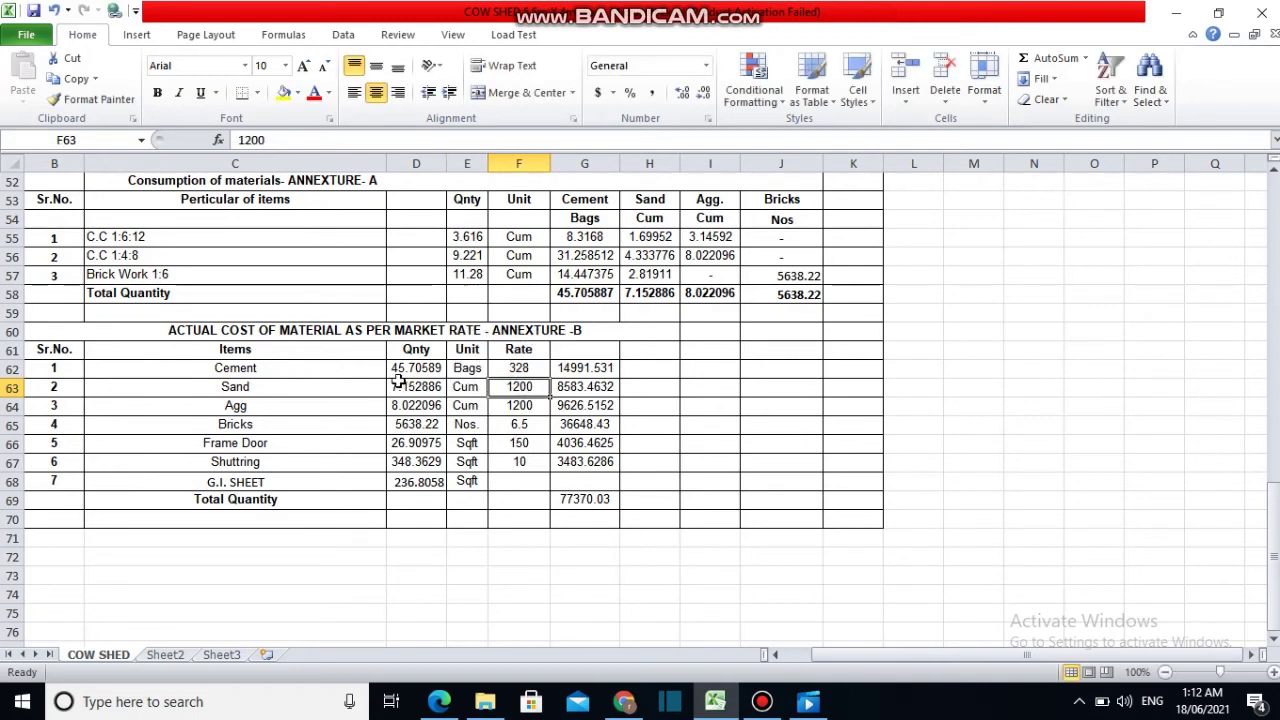
left_click(231, 390)
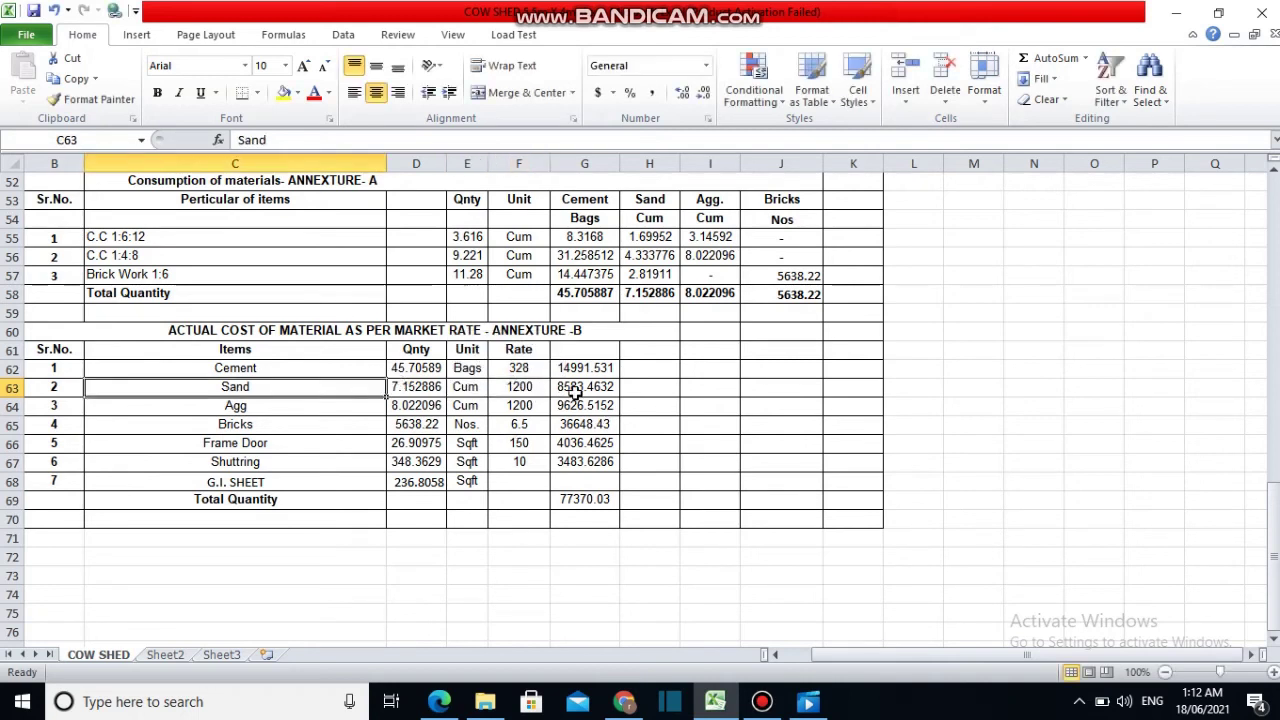
left_click(576, 390)
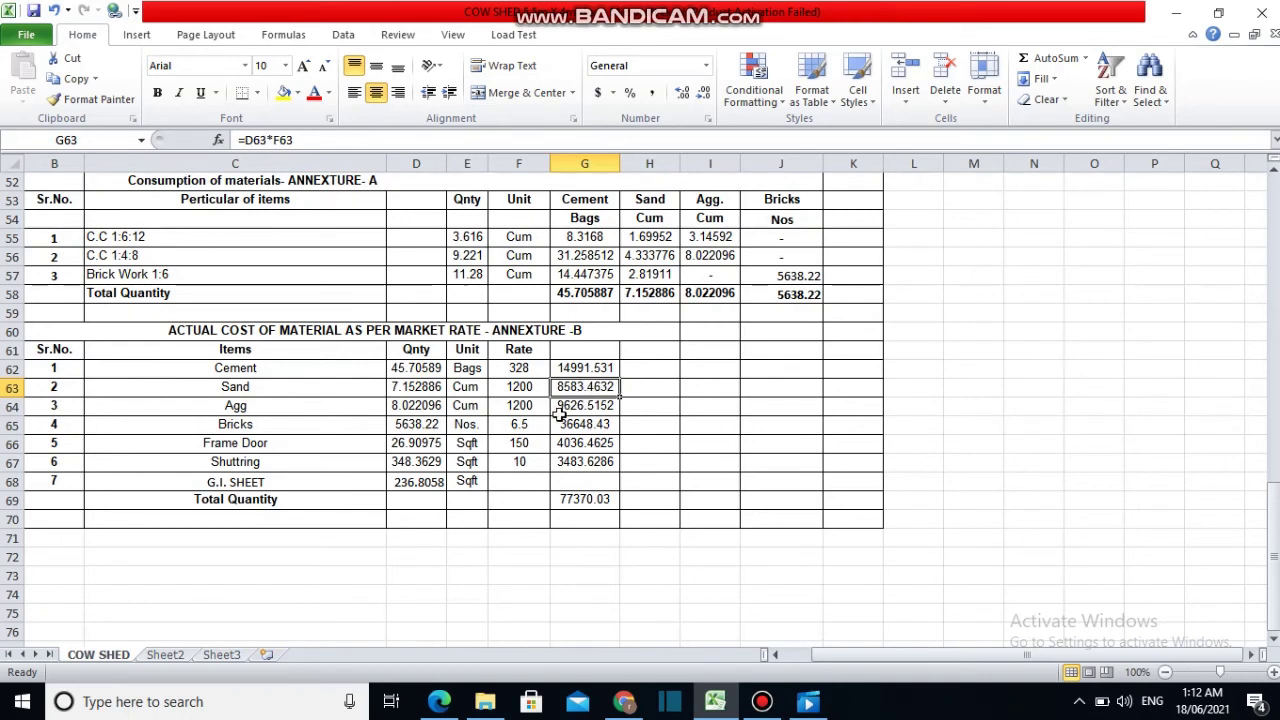
Check the Agg row: Annexure A aggregate total, Cum unit, sand-linked rate and amount formula
left_click(234, 407)
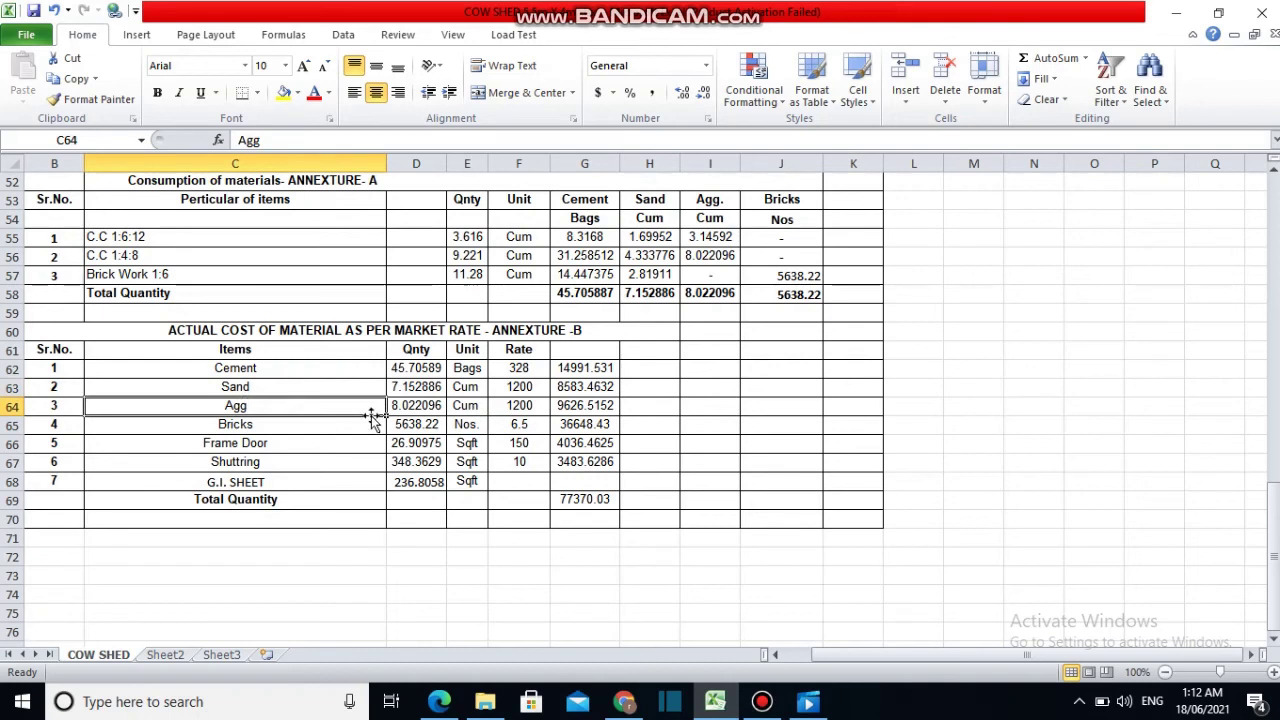
left_click(427, 406)
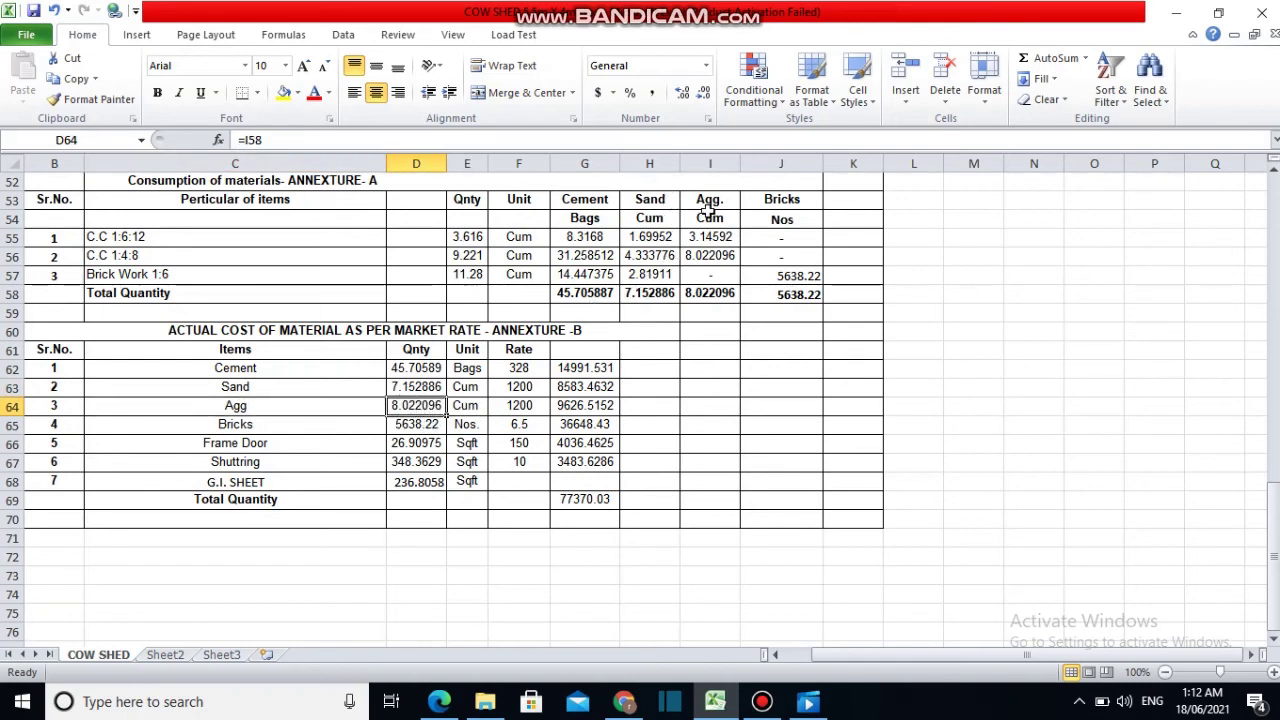
left_click(698, 293)
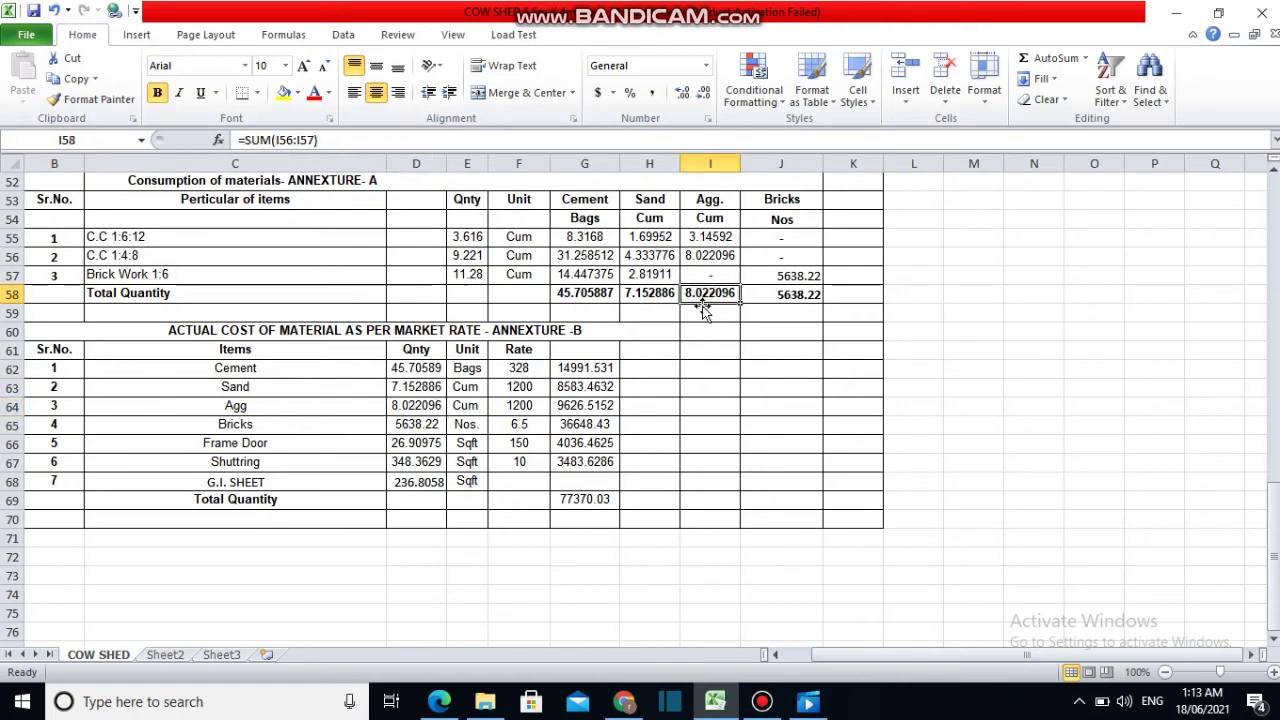
left_click(470, 409)
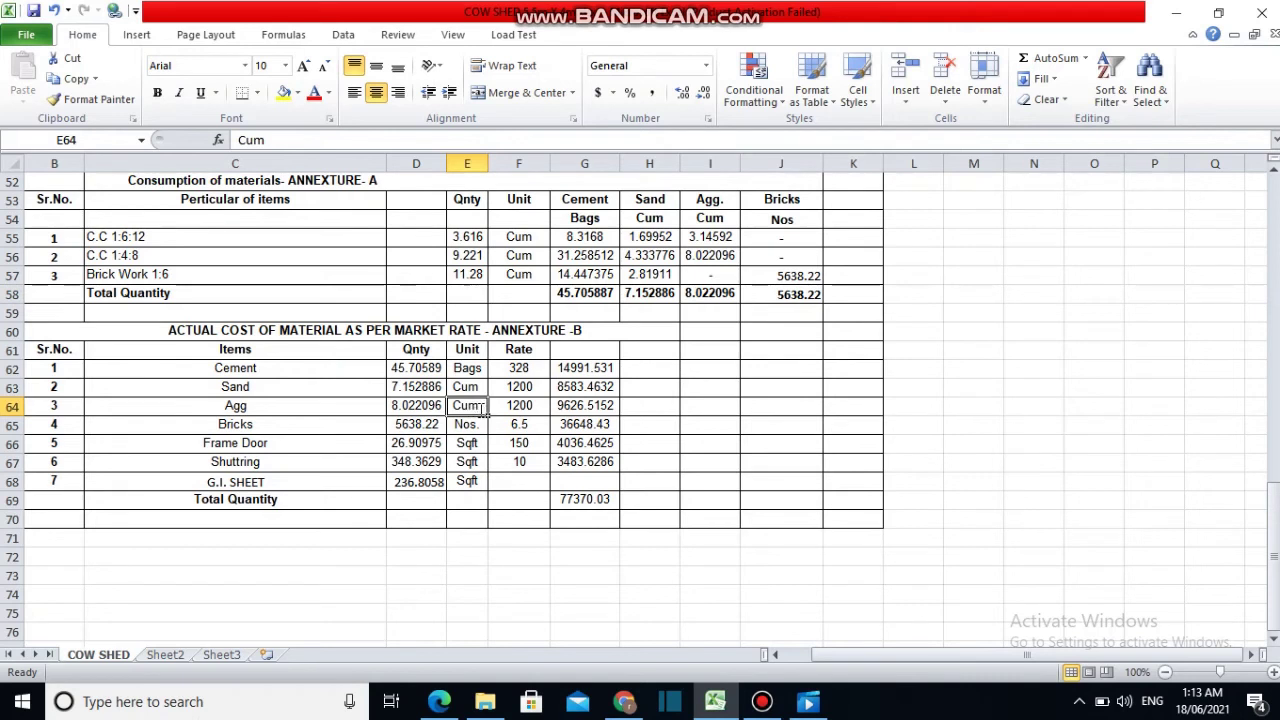
double_click(484, 409)
left_click_drag(484, 409, 438, 412)
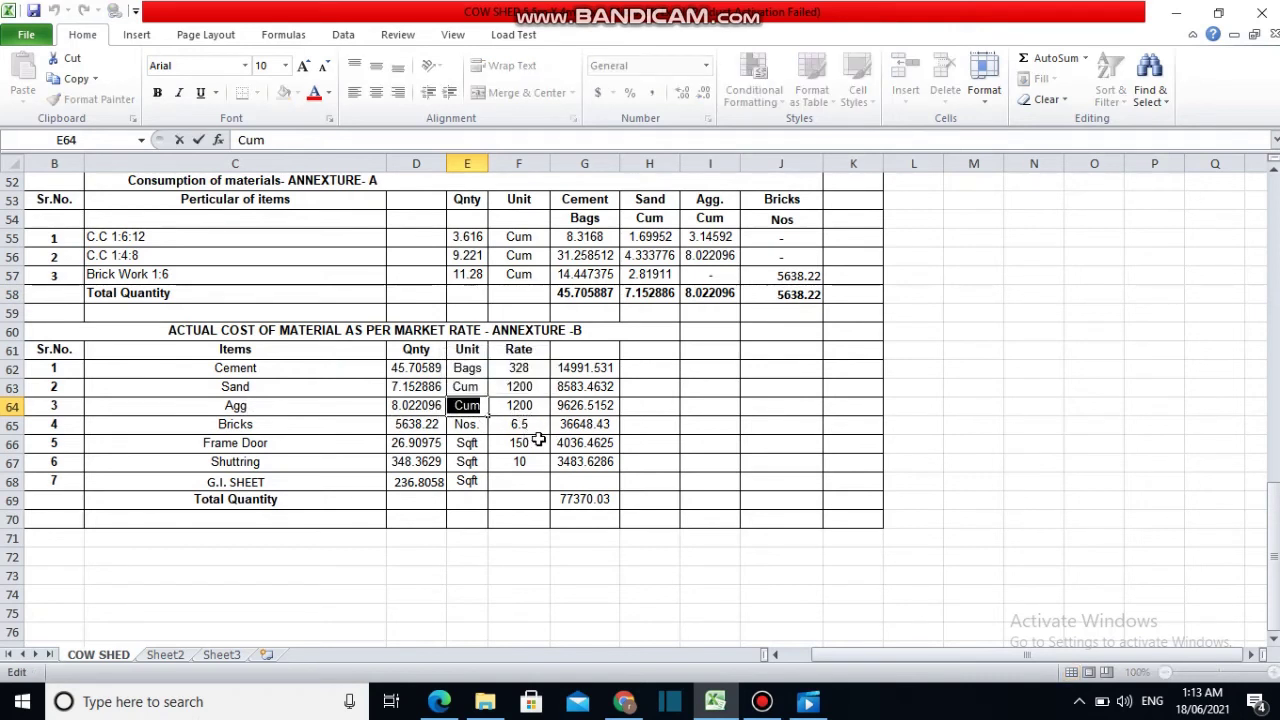
left_click(538, 440)
left_click(530, 409)
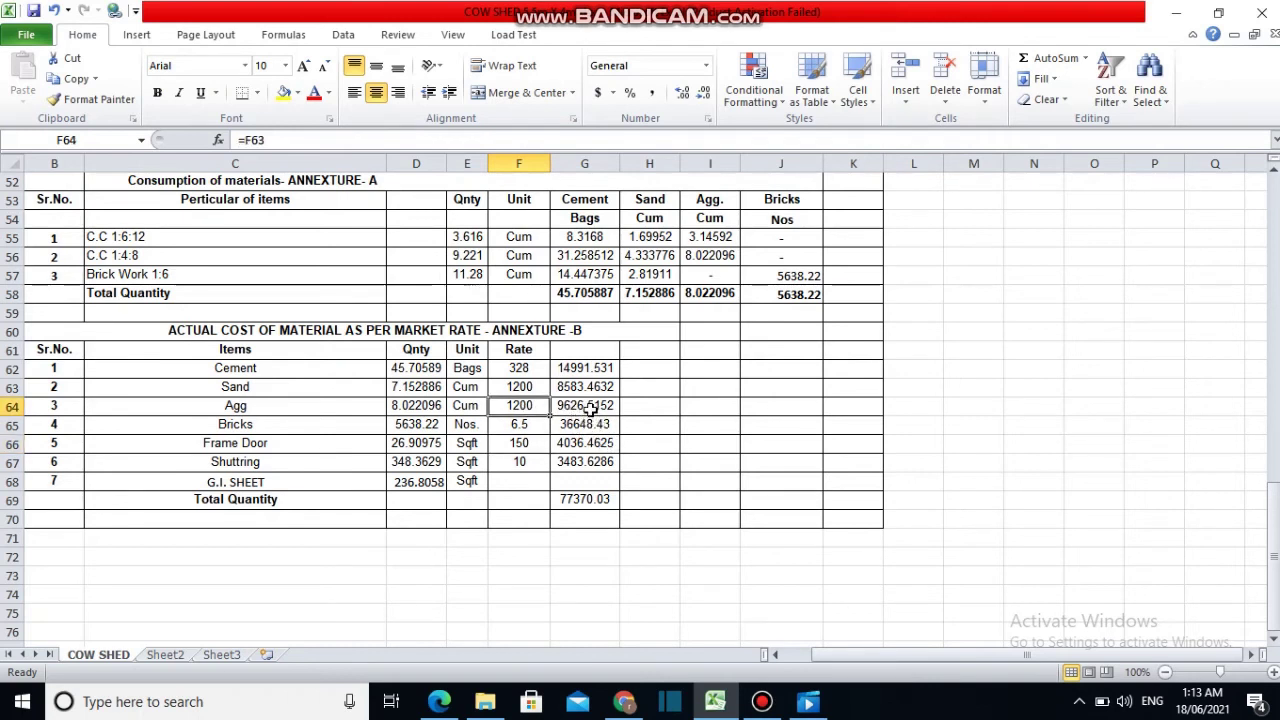
left_click(590, 409)
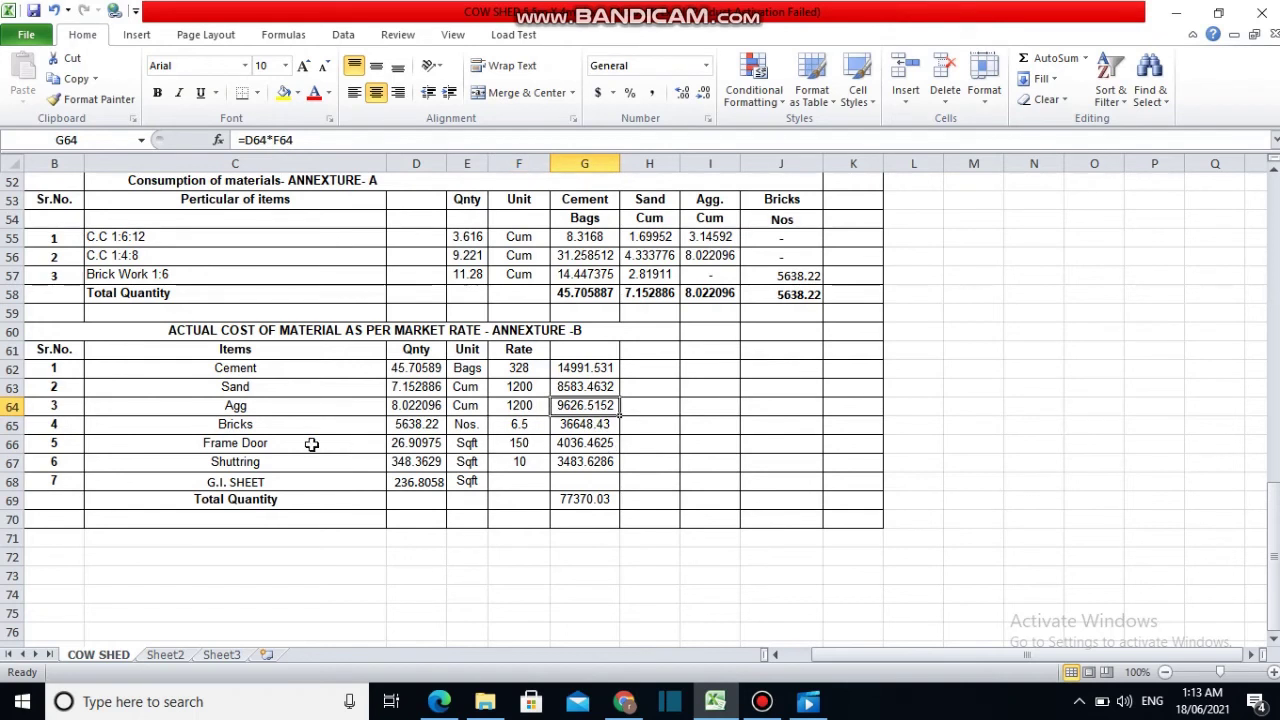
Confirm the Bricks quantity of 5638.22 Nos, set its rate to 6.5, and verify G65's =D65*F65
left_click(258, 427)
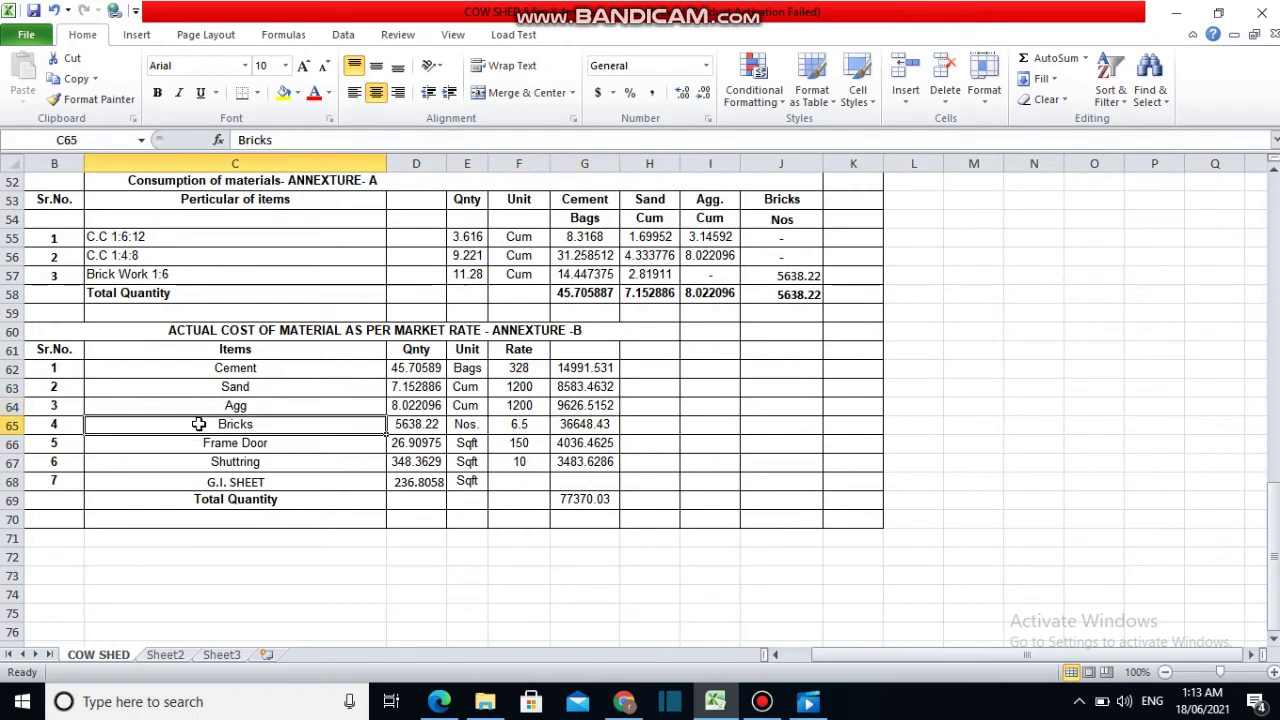
left_click(420, 425)
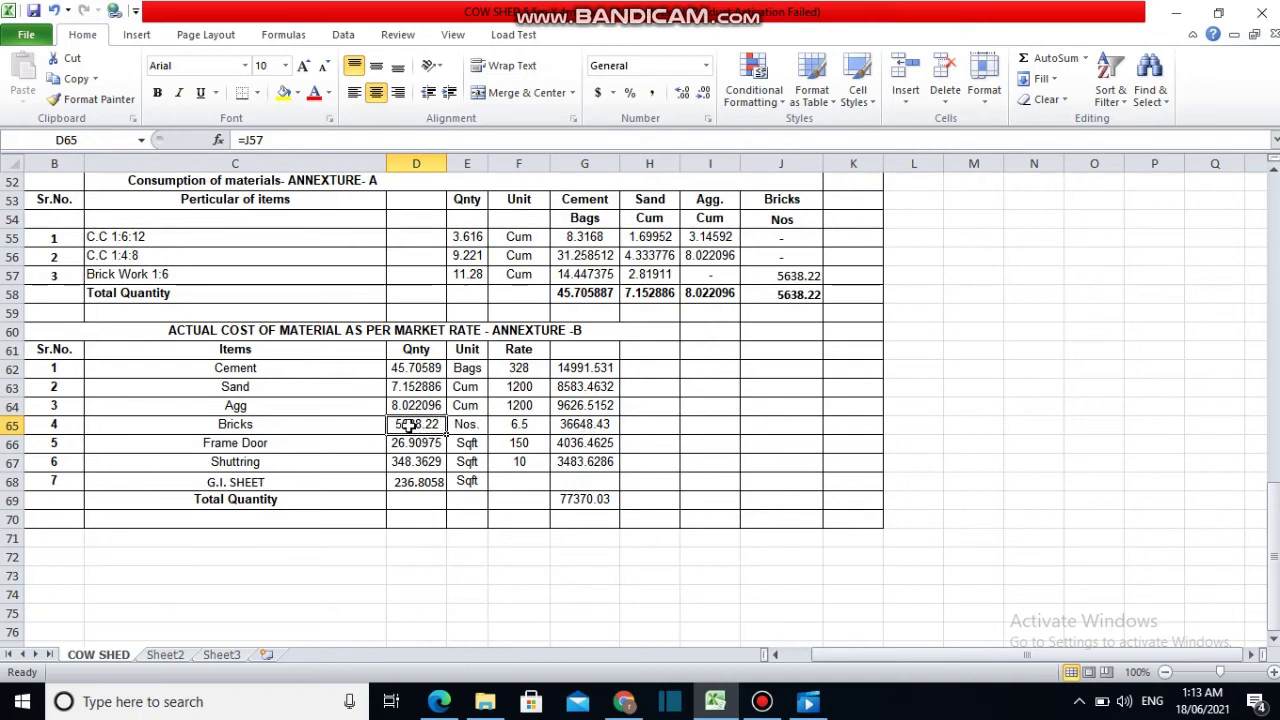
left_click(796, 294)
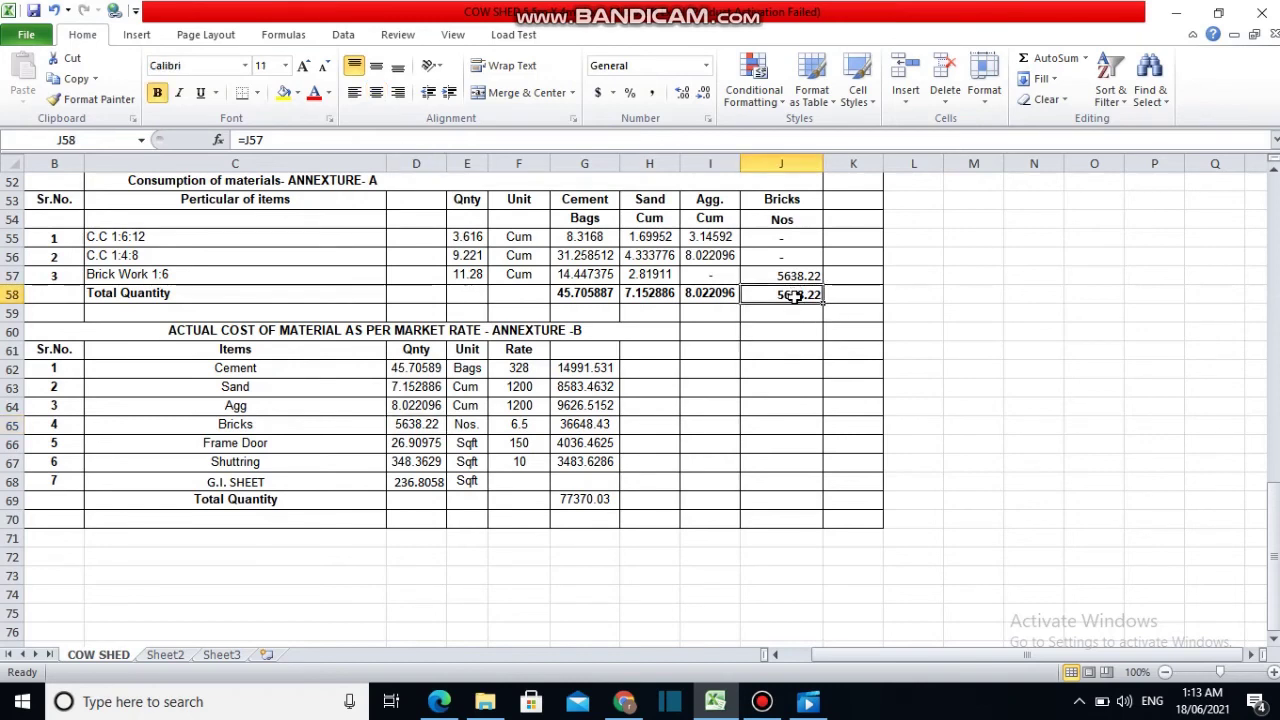
left_click(411, 426)
left_click(482, 426)
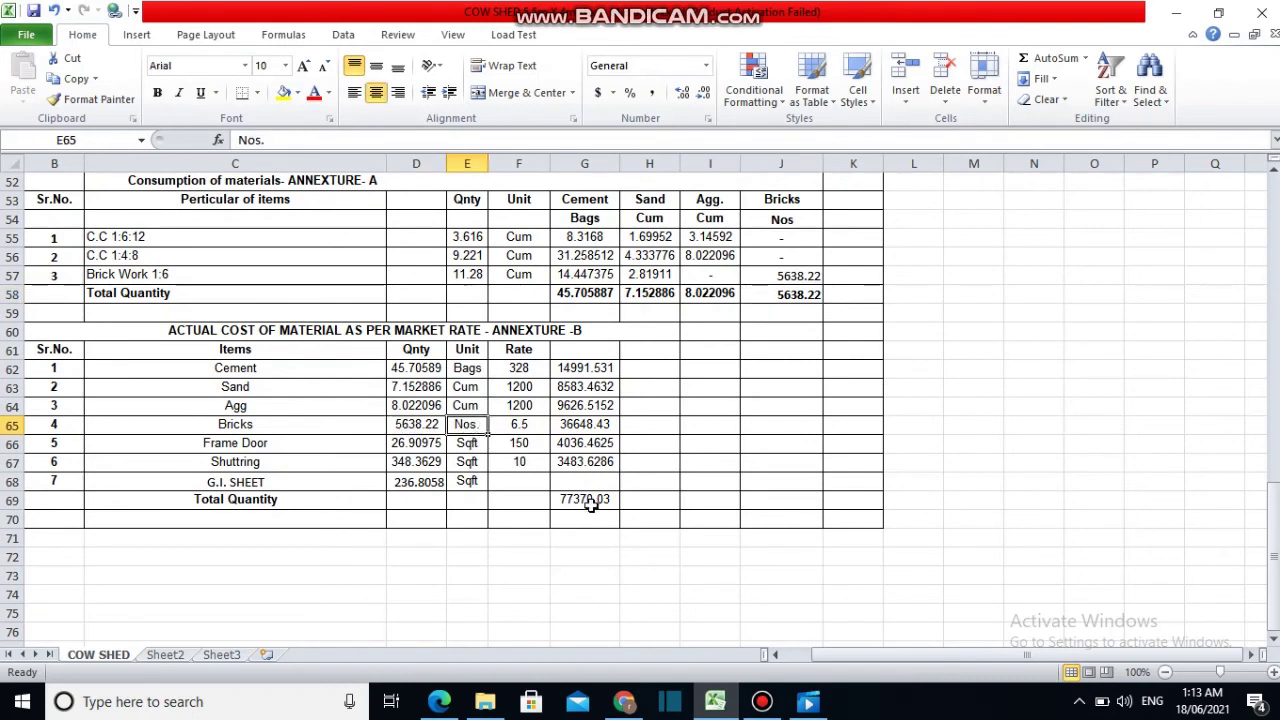
left_click(524, 425)
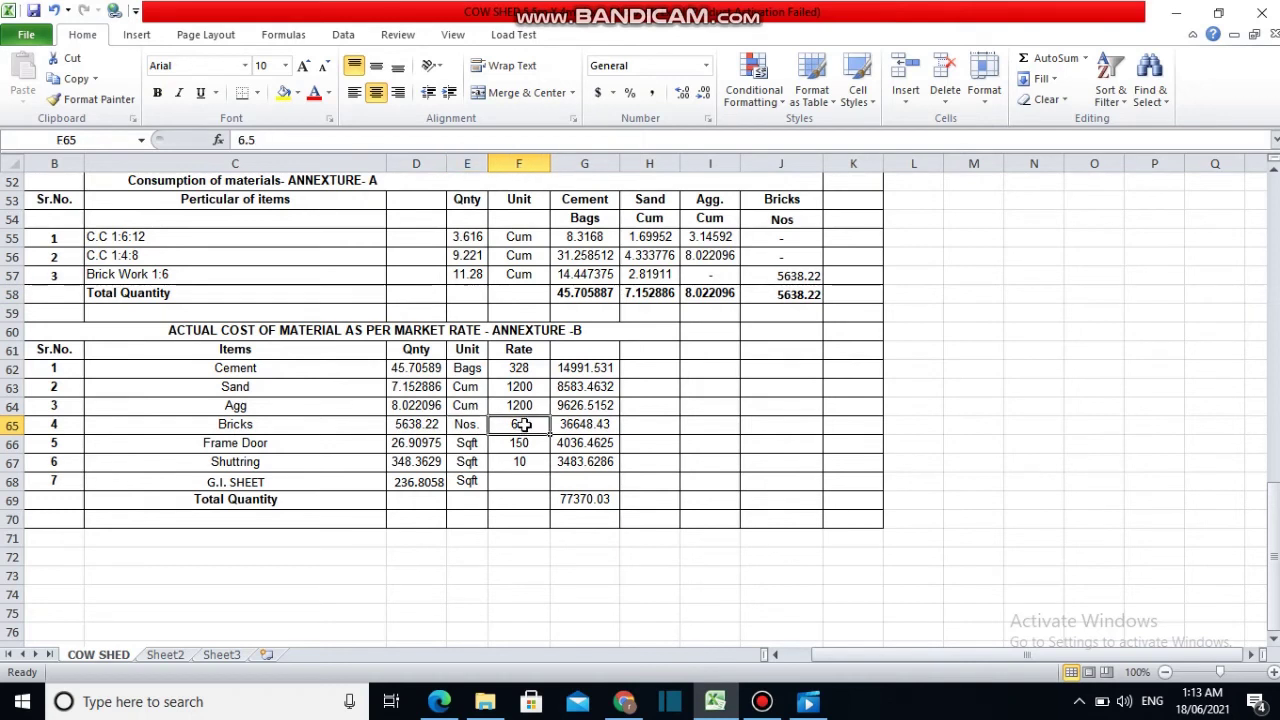
double_click(524, 425)
double_click(522, 425)
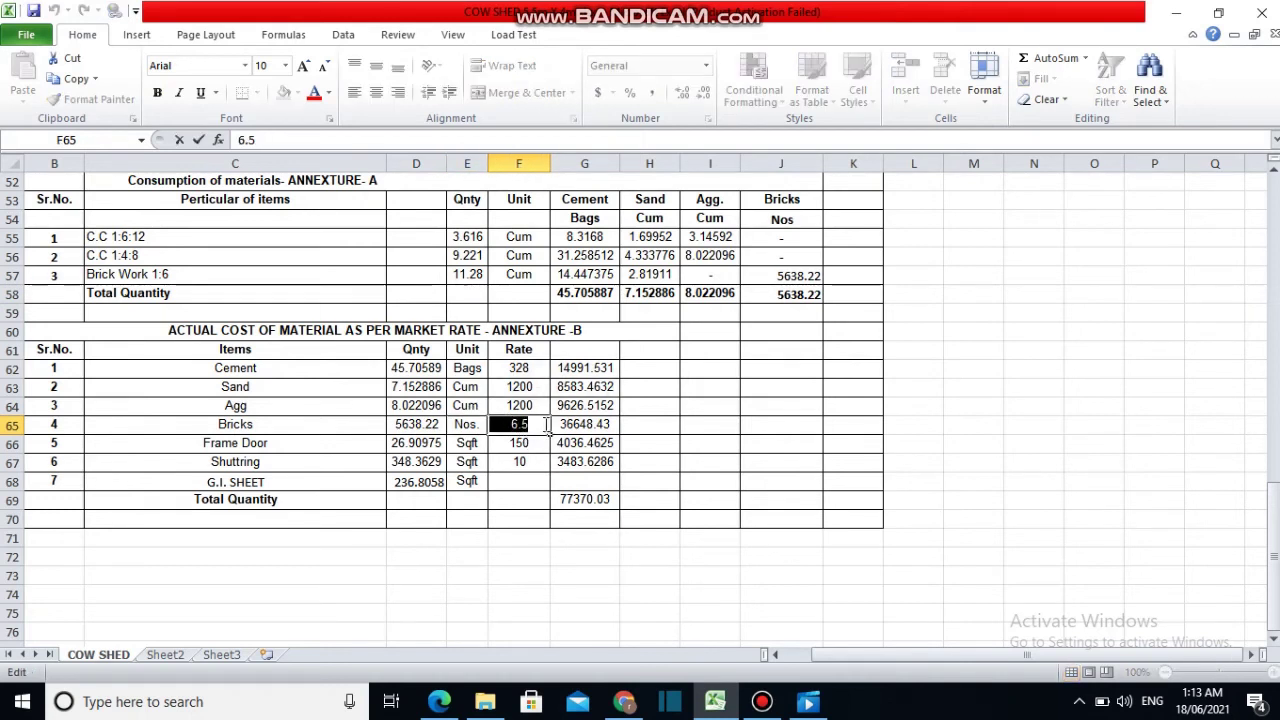
left_click(536, 422)
left_click(528, 462)
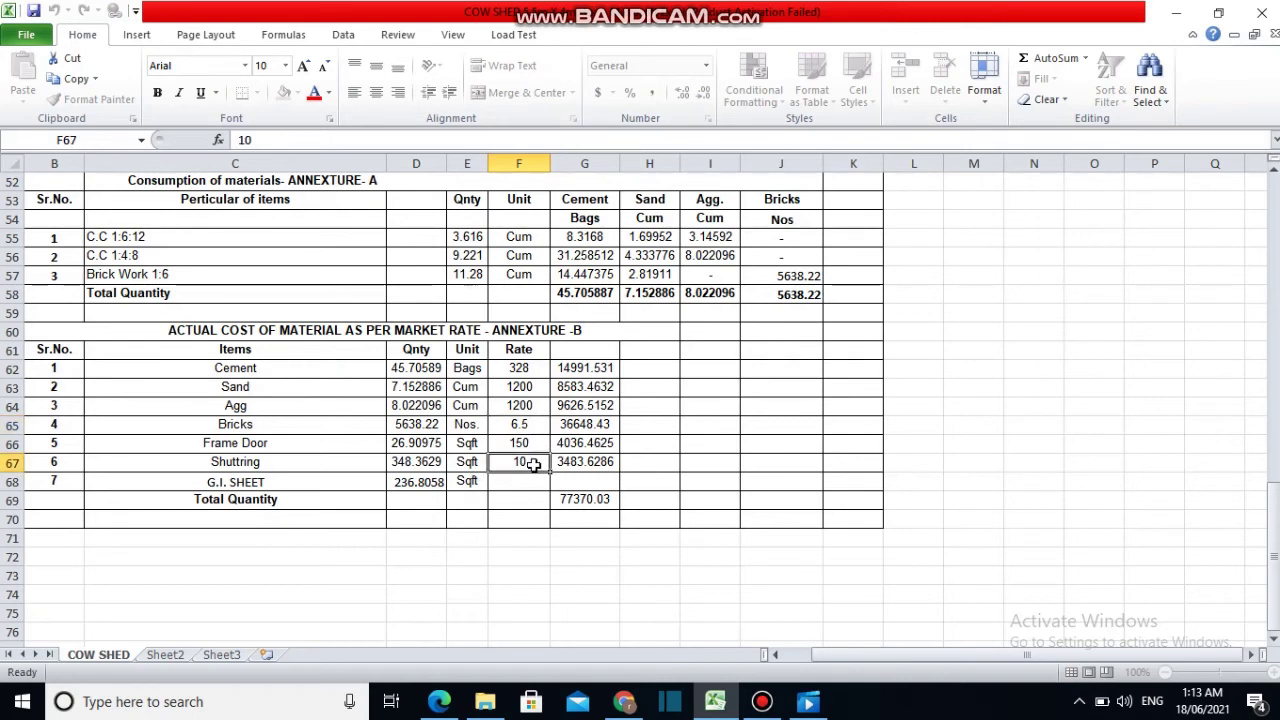
left_click(575, 424)
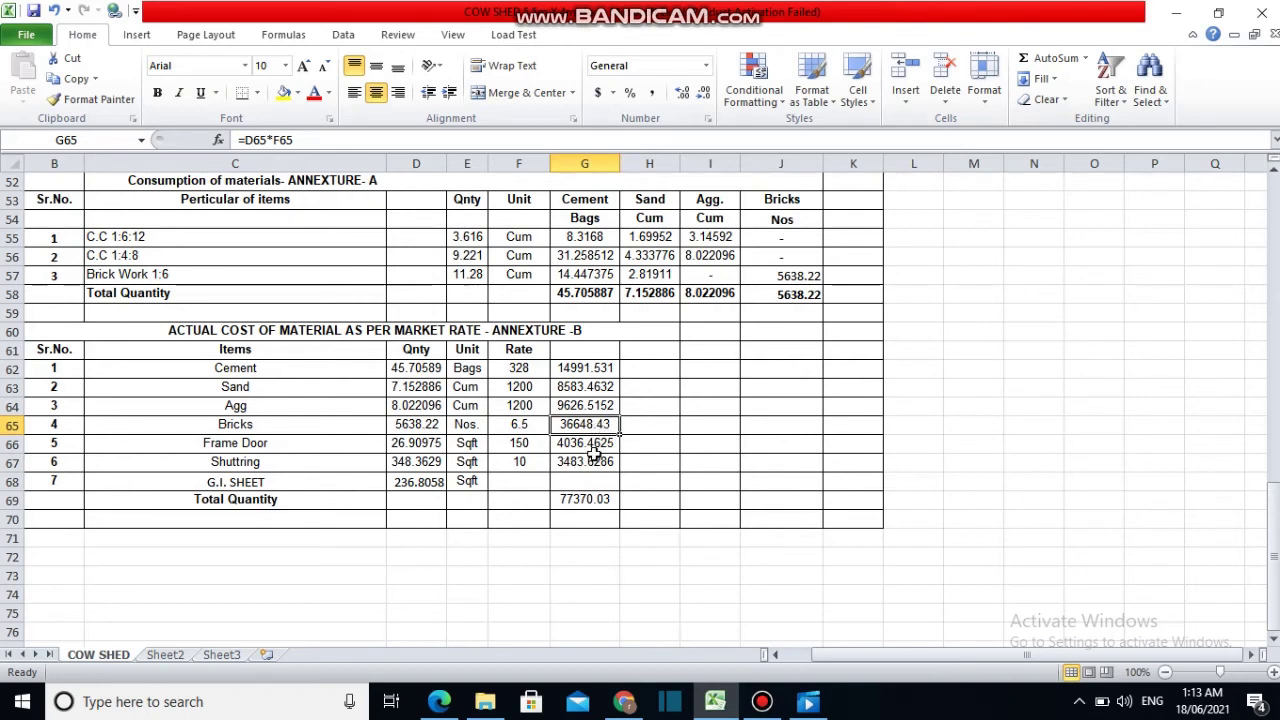
Inspect the Frame Door quantity formula and its rate of 150 without changing them
left_click(257, 446)
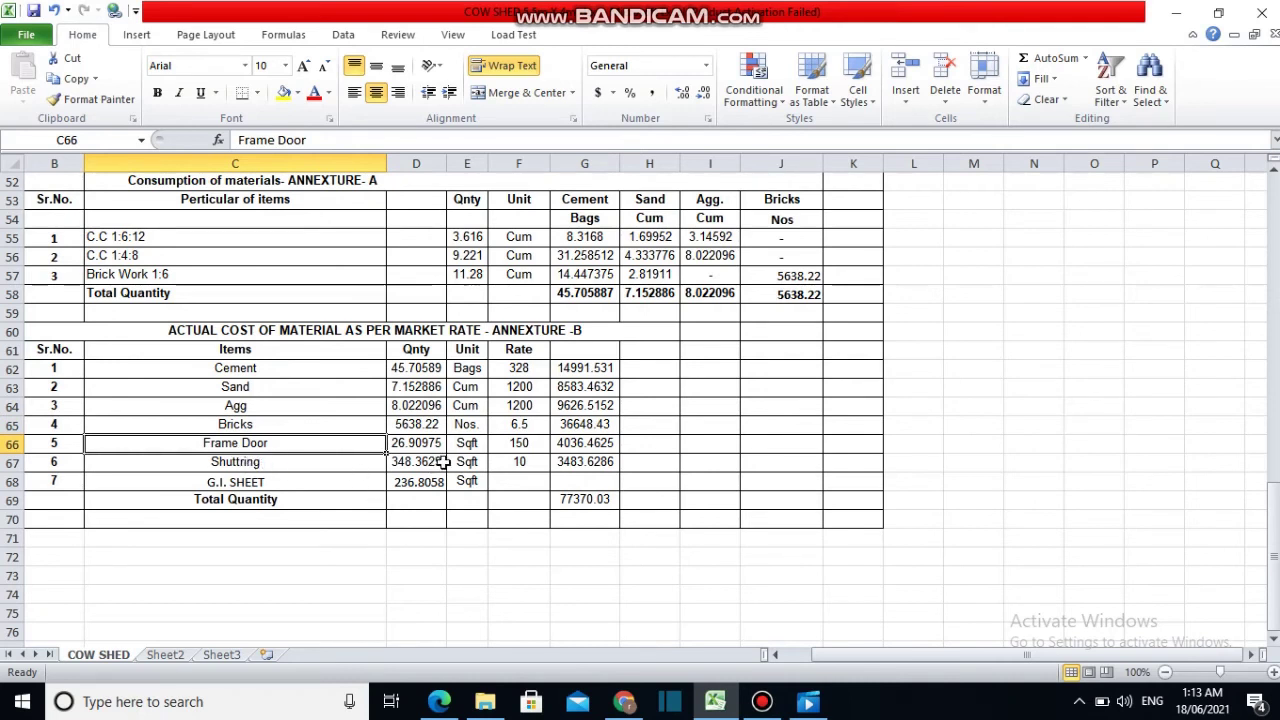
left_click(405, 447)
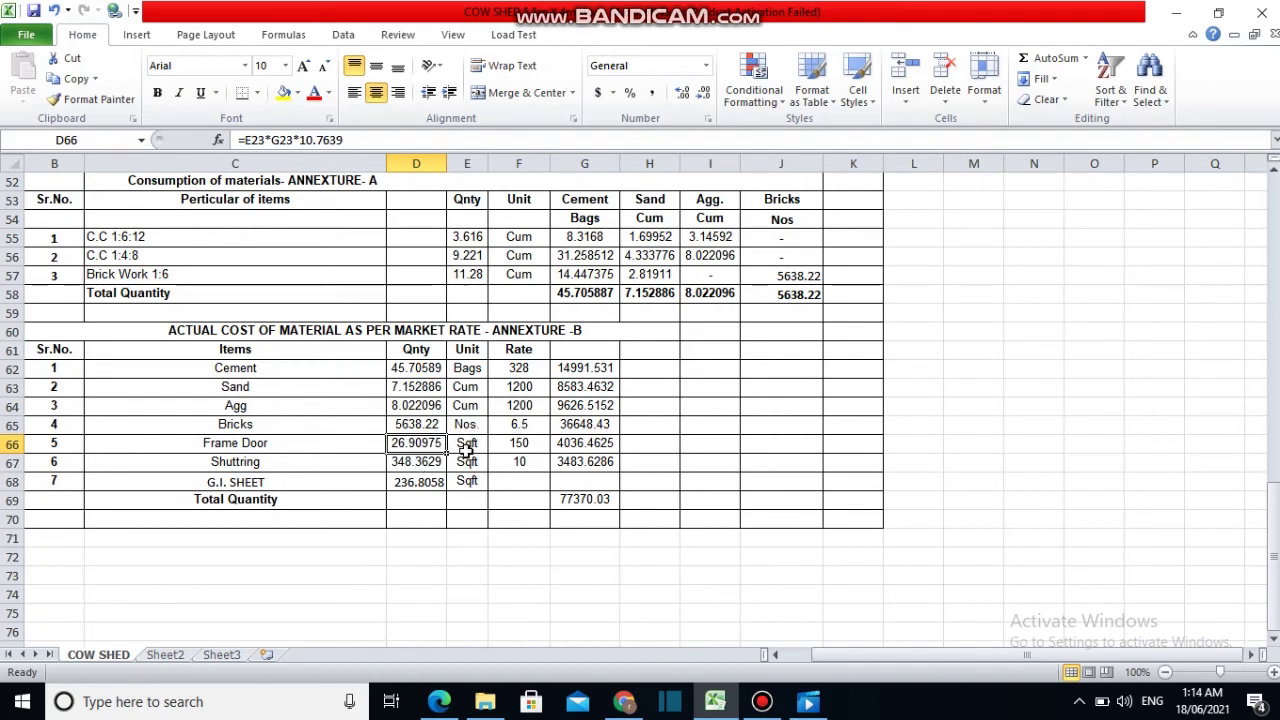
key("ctrl+b")
double_click(422, 445)
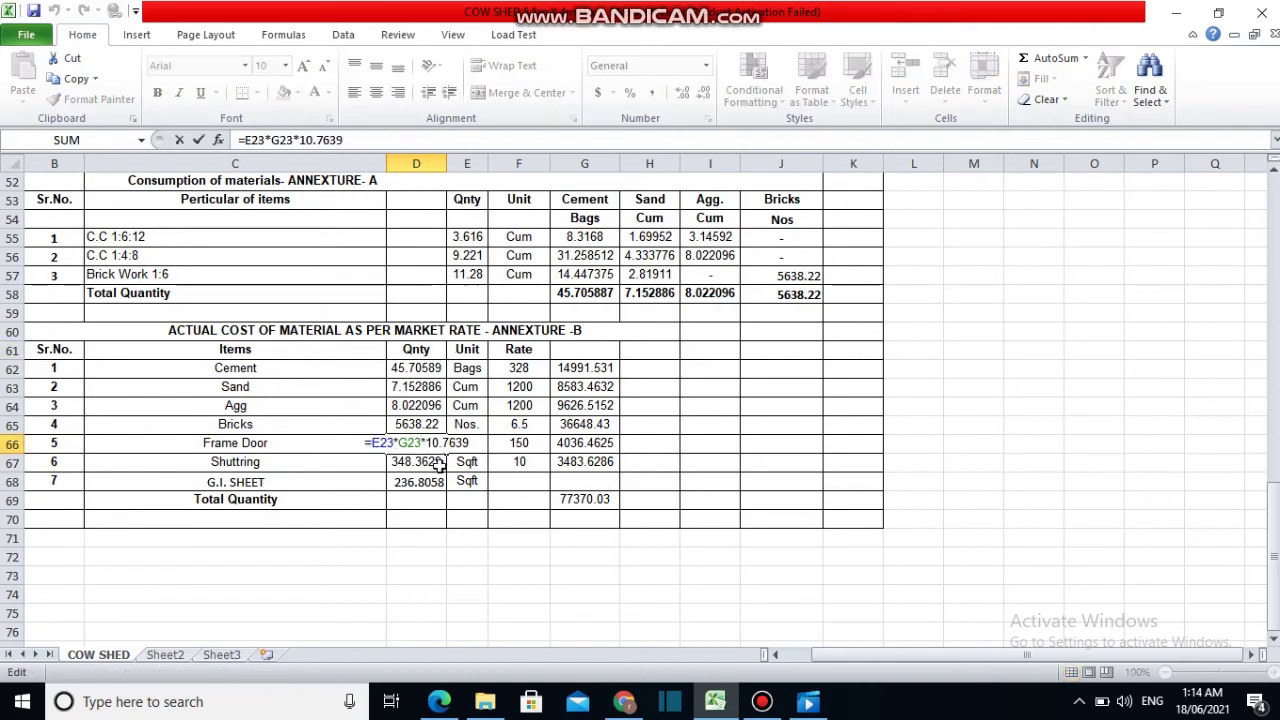
left_click(507, 515)
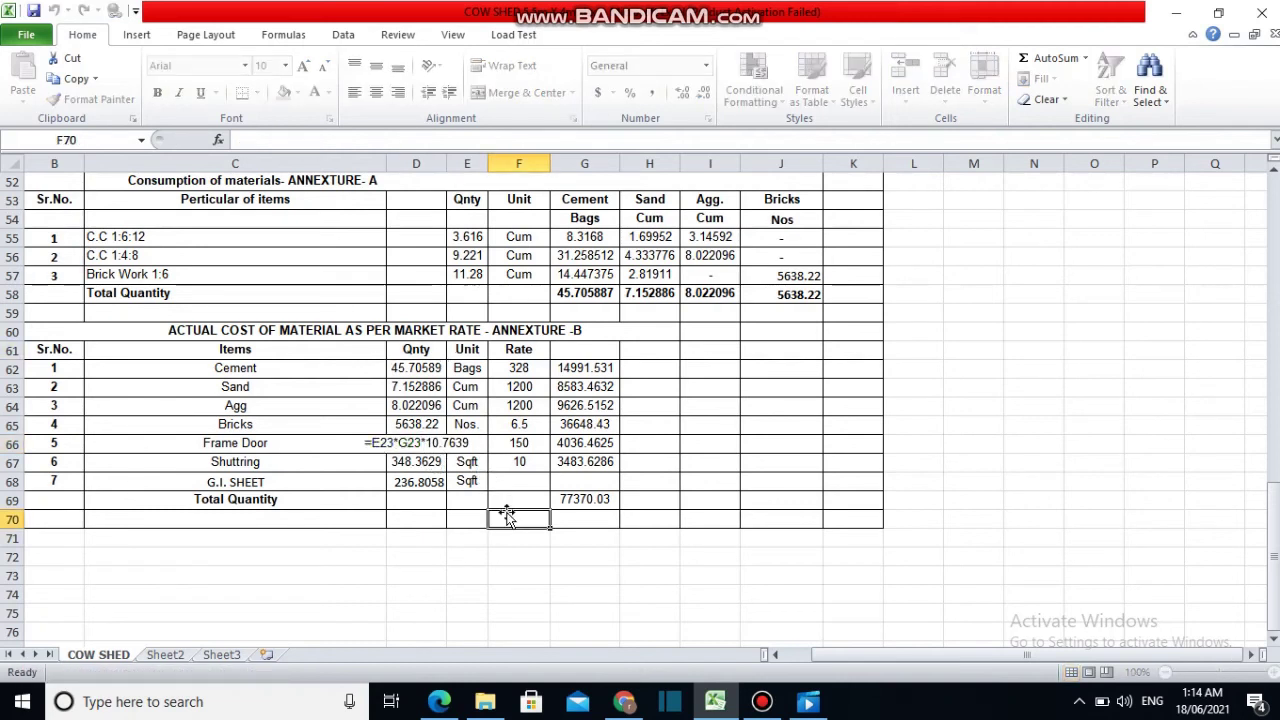
left_click(516, 443)
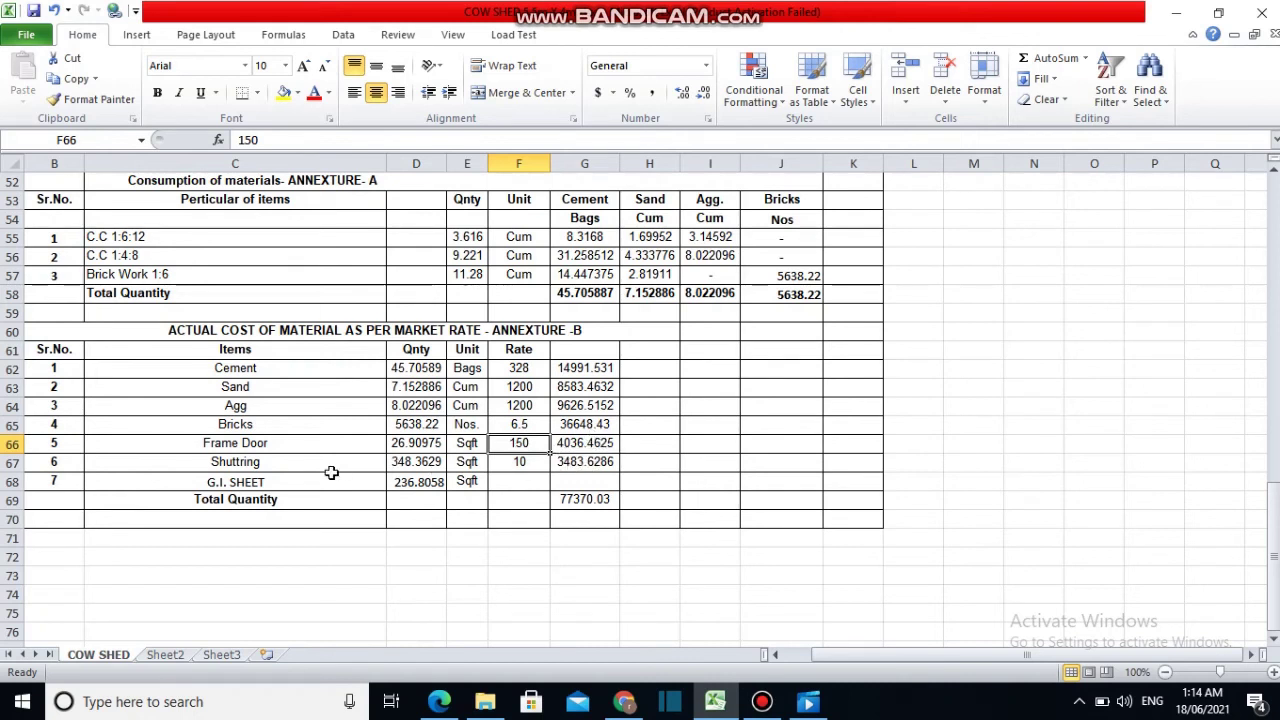
Inspect the Shuttring quantity formula, keep its rate at 10, and check the G67 amount
left_click(272, 465)
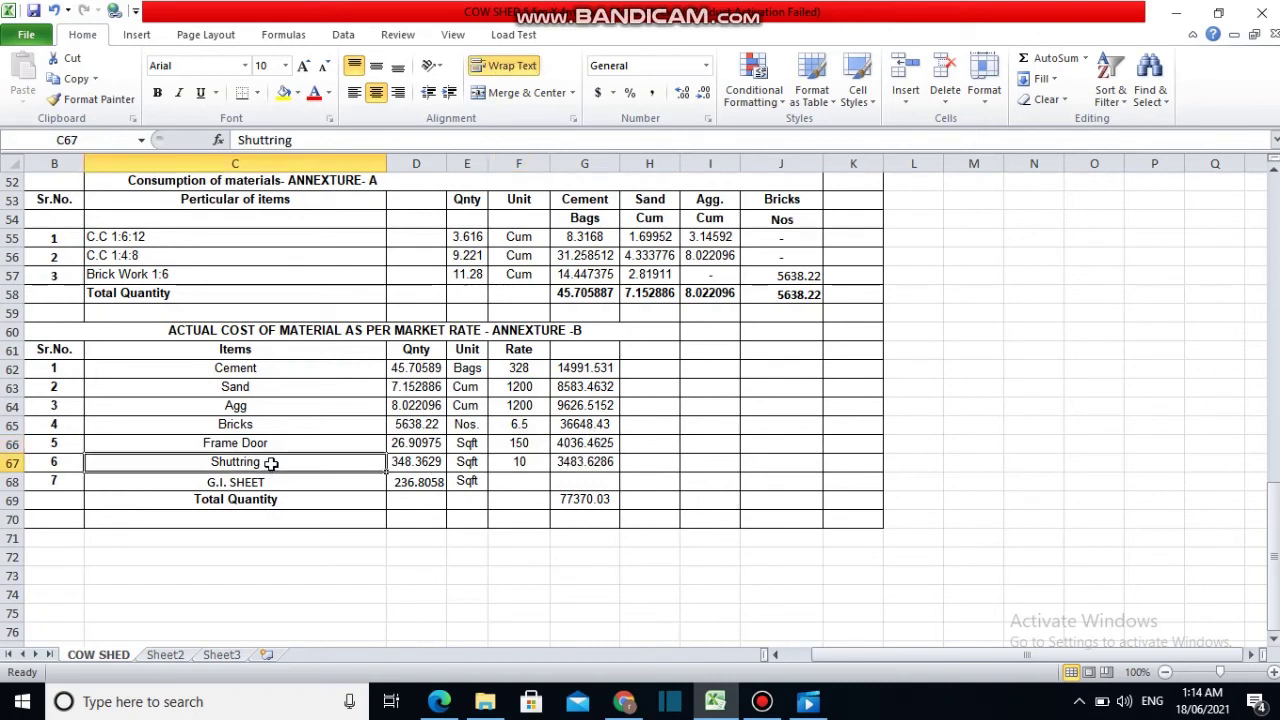
double_click(425, 465)
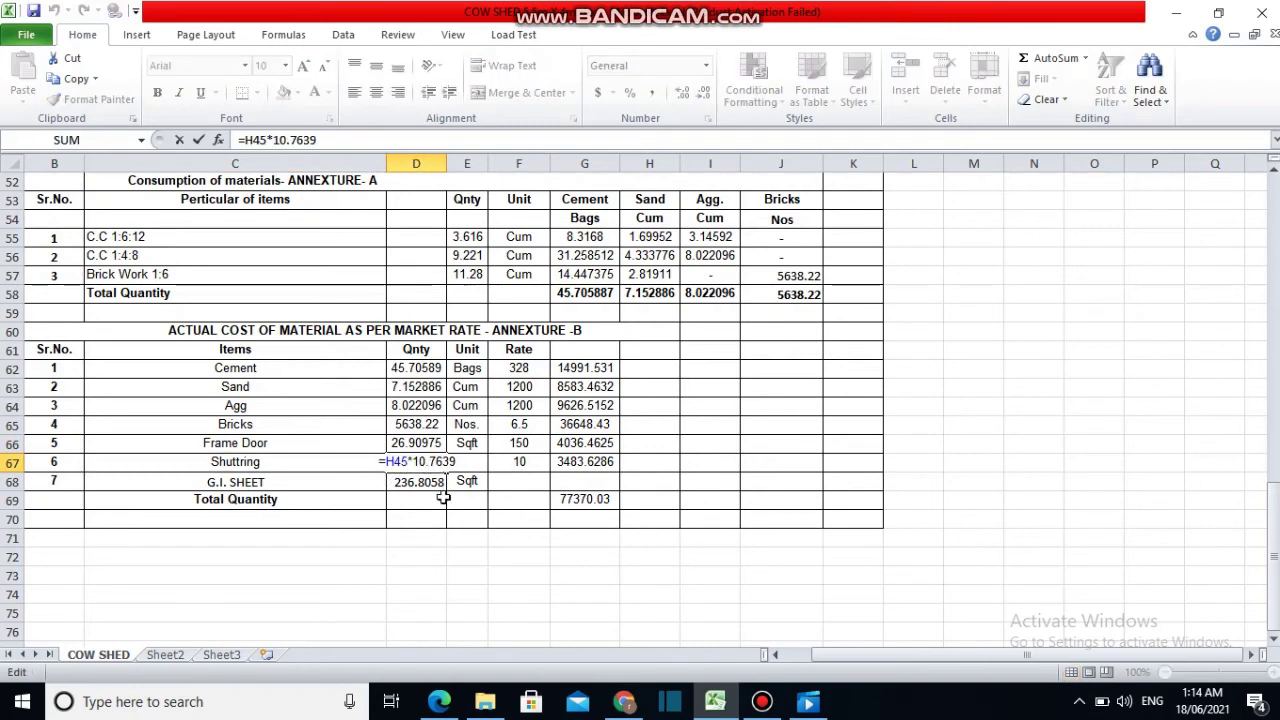
left_click(466, 533)
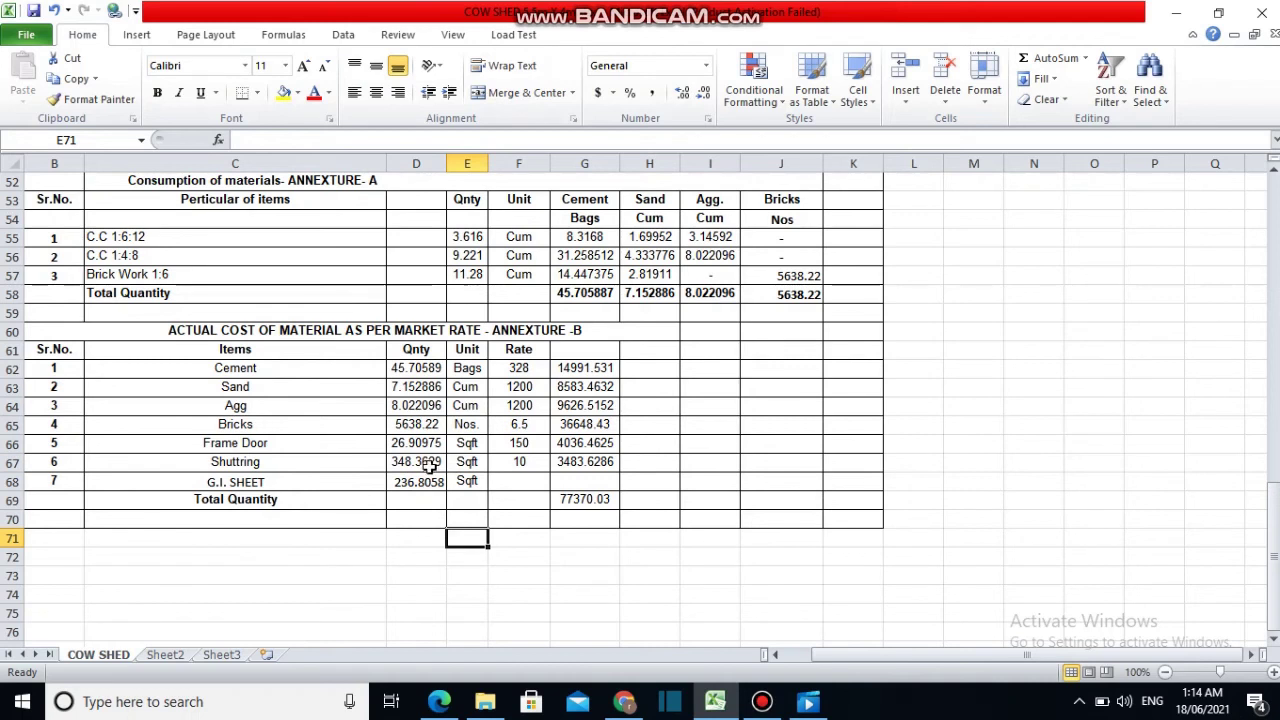
left_click(521, 463)
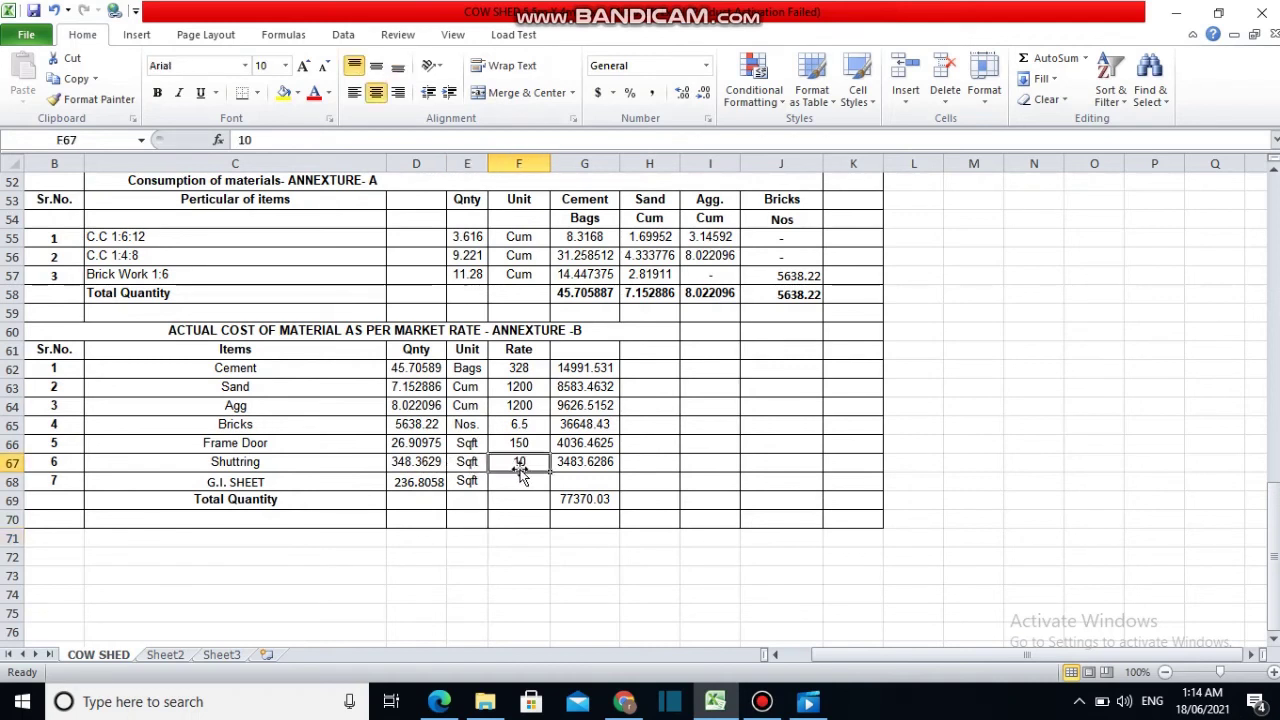
double_click(531, 464)
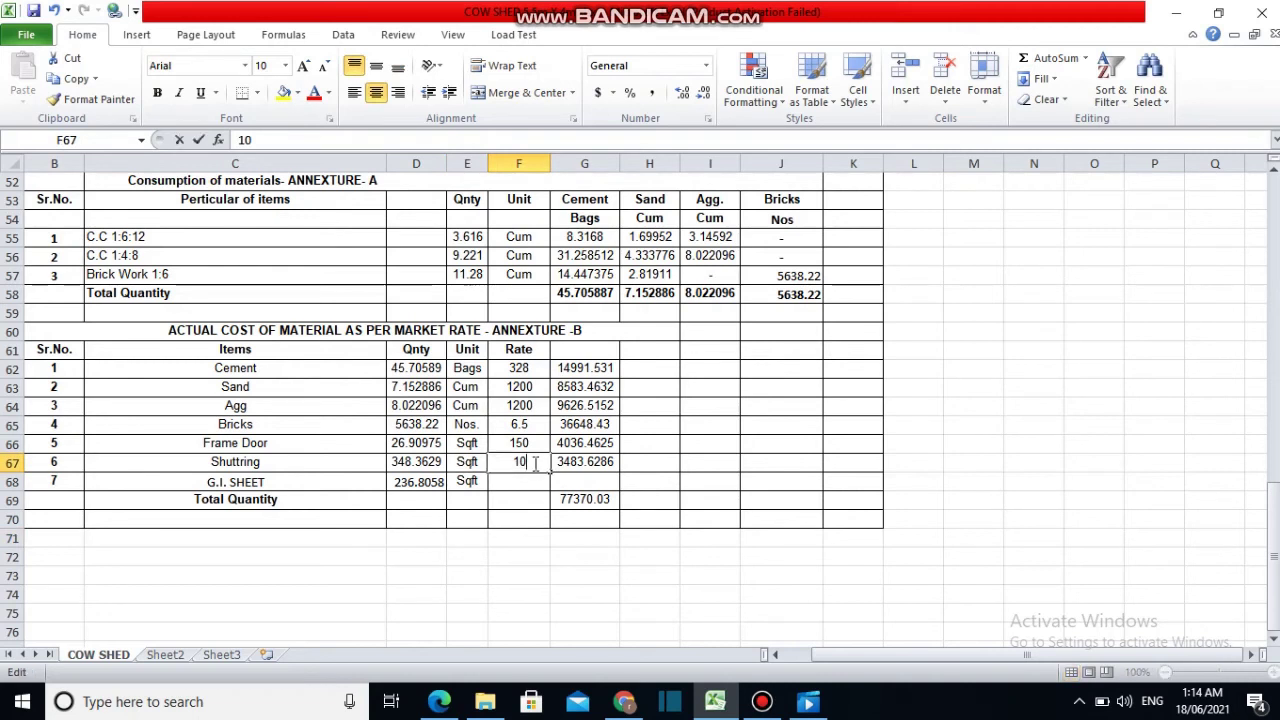
double_click(520, 462)
left_click(505, 492)
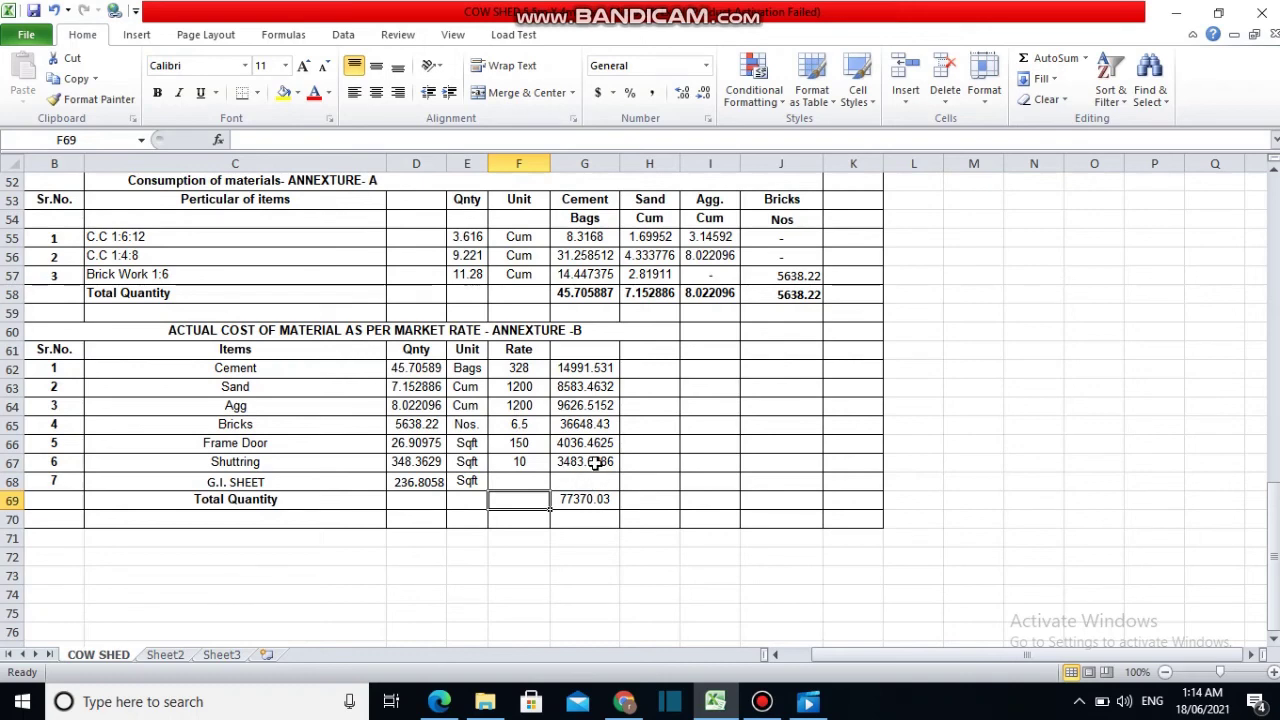
left_click(596, 464)
Inspect the G.I. SHEET quantity formula =H26*10.7639, then start an amount formula in G68
scroll(603, 465, "down", 1)
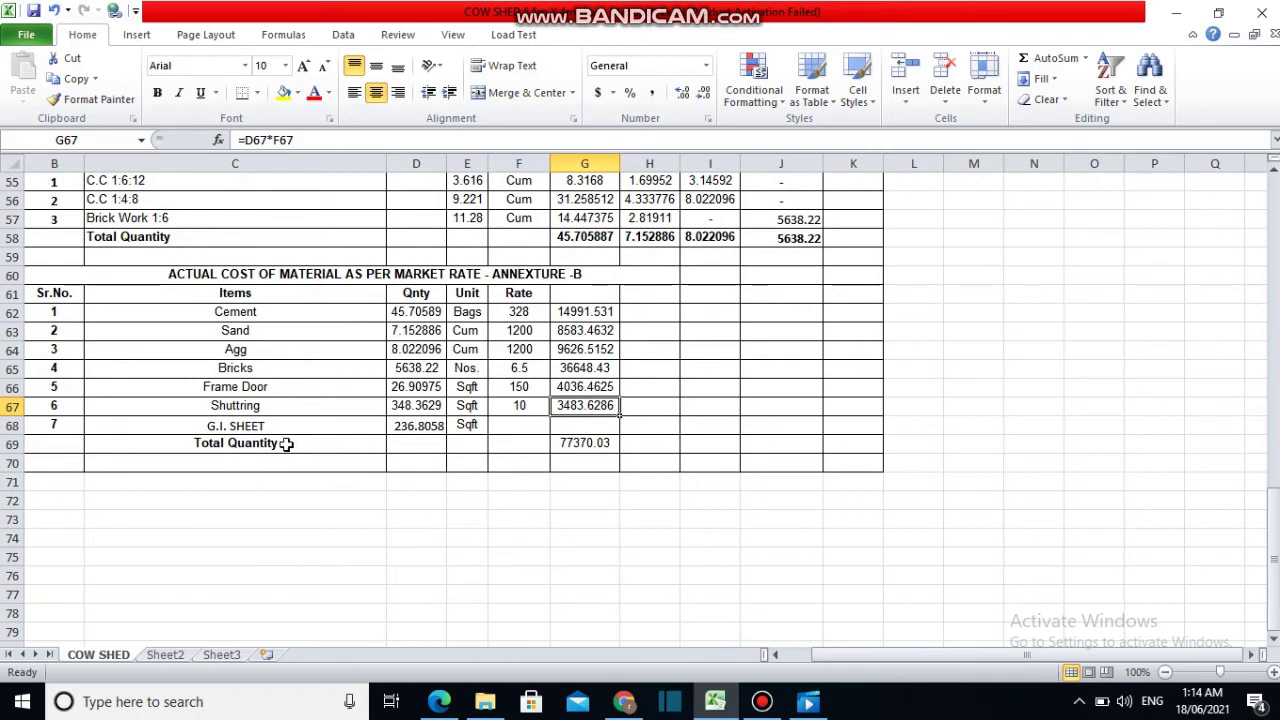
double_click(424, 427)
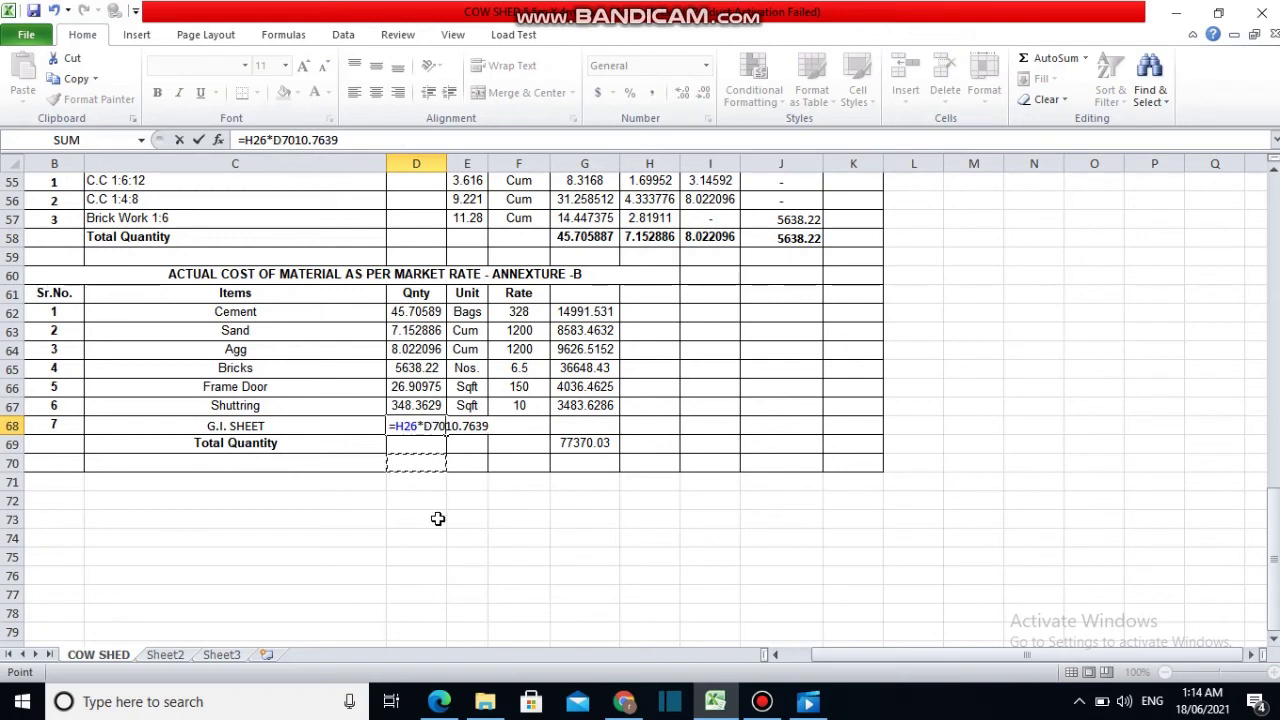
key("Escape")
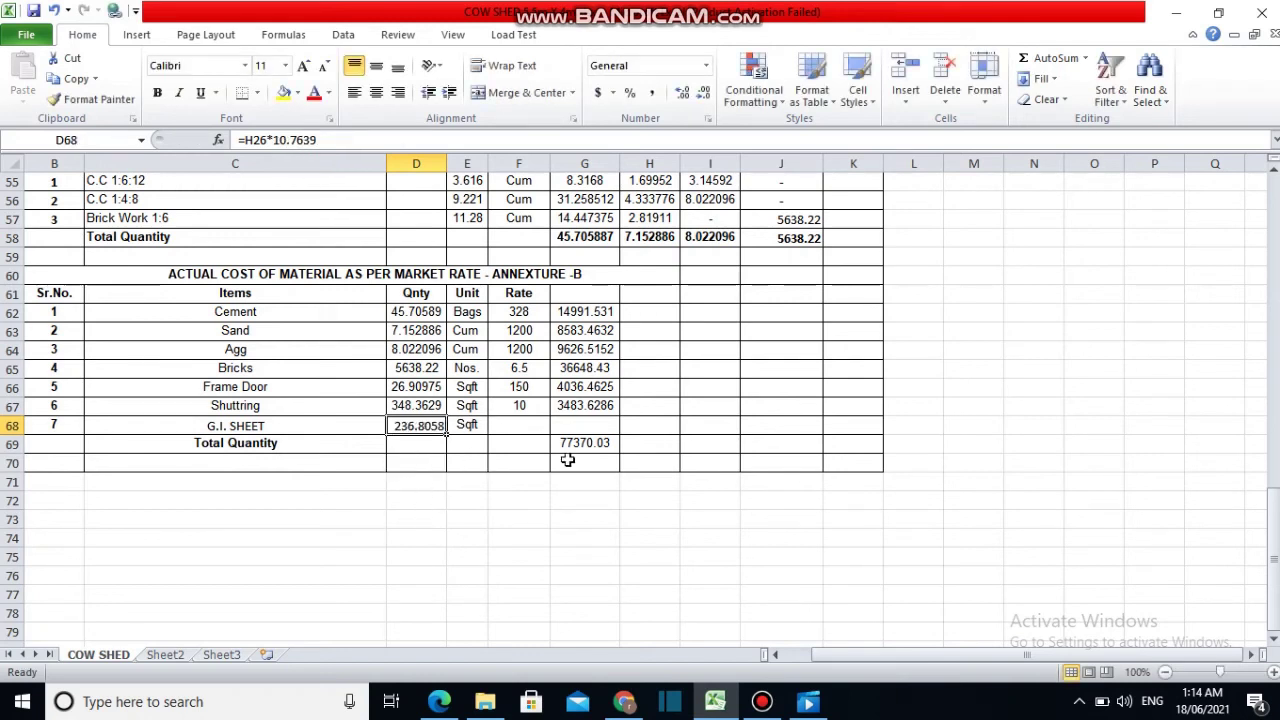
left_click(585, 424)
type("=")
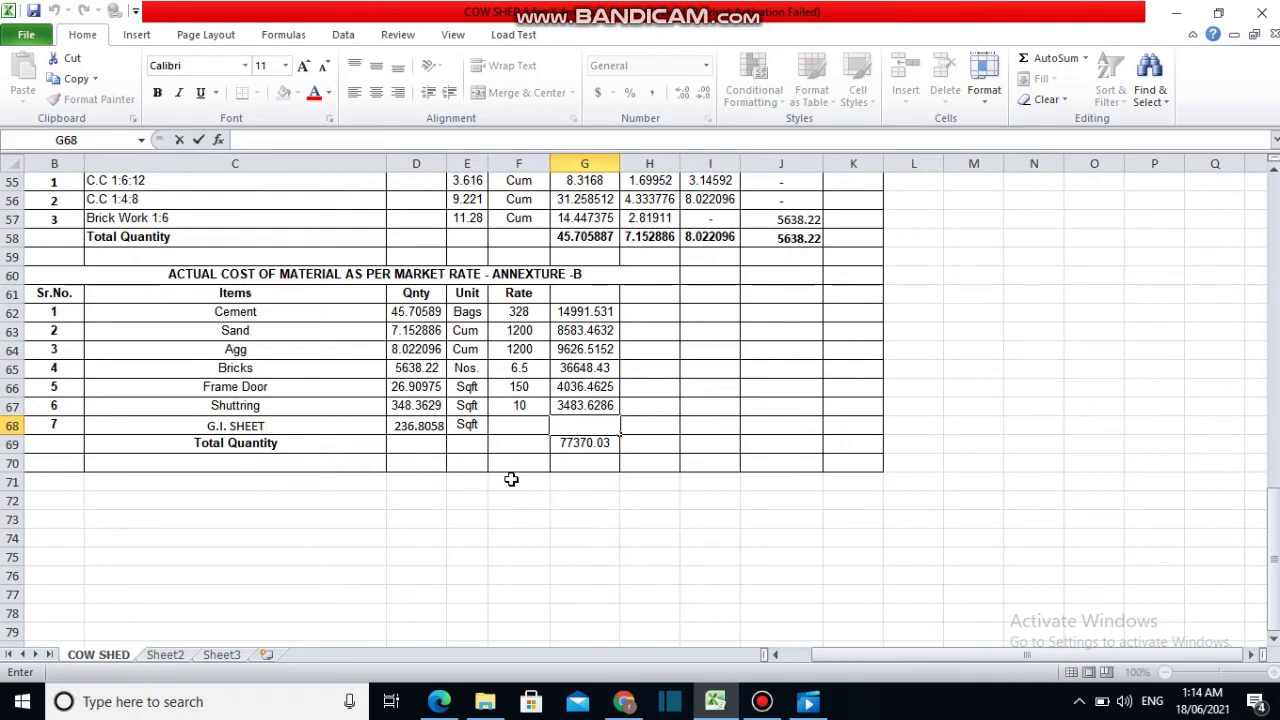
scroll(511, 479, "up", 2)
scroll(523, 489, "up", 1)
scroll(524, 493, "up", 3)
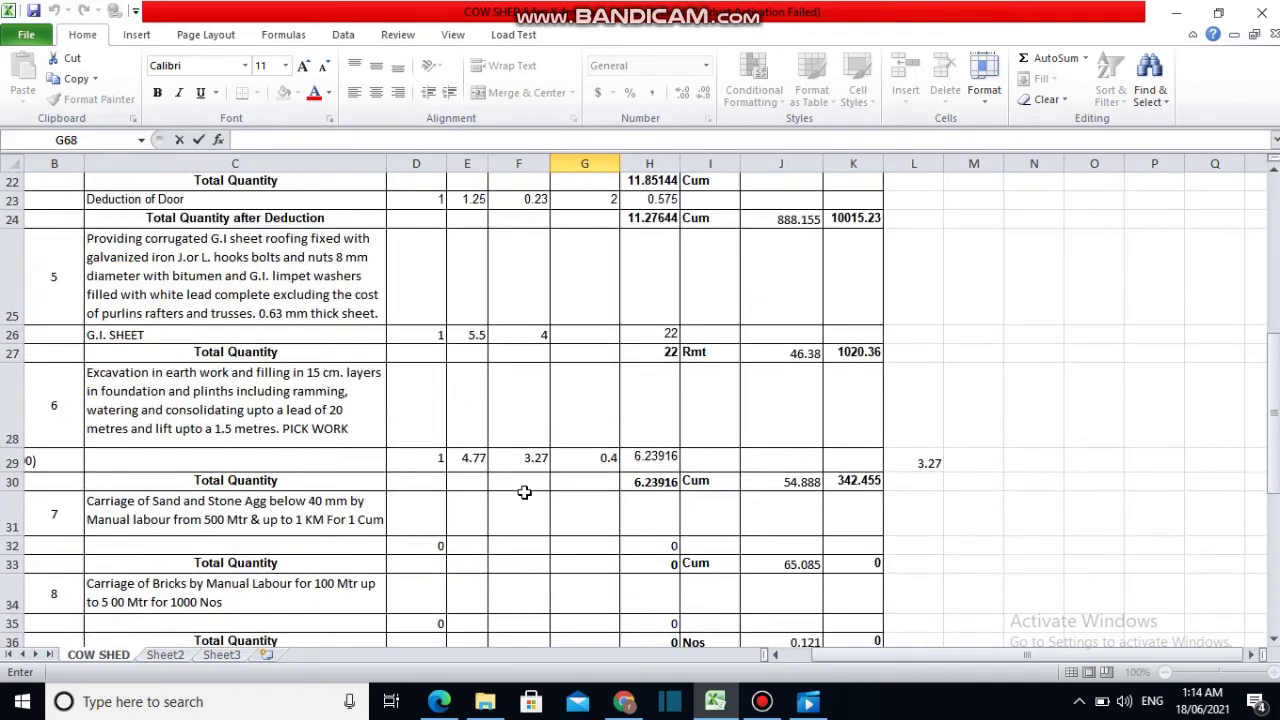
scroll(524, 493, "up", 1)
scroll(524, 493, "up", 1)
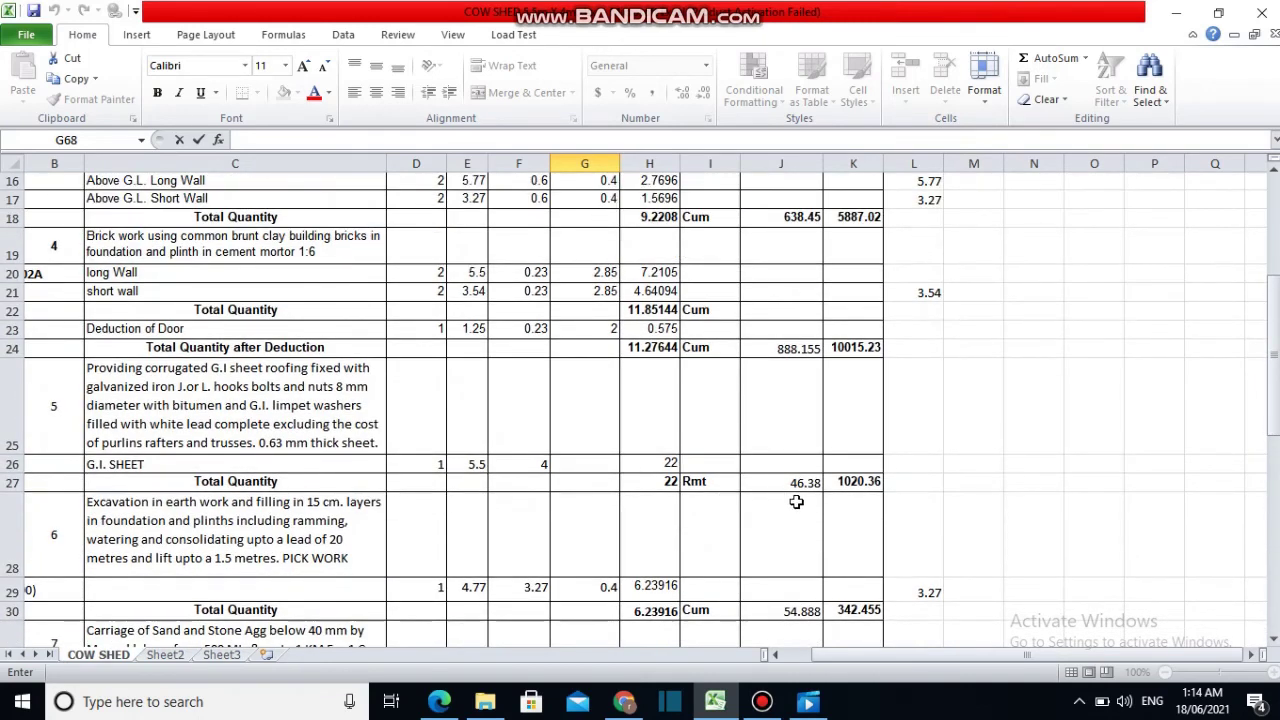
left_click(869, 481)
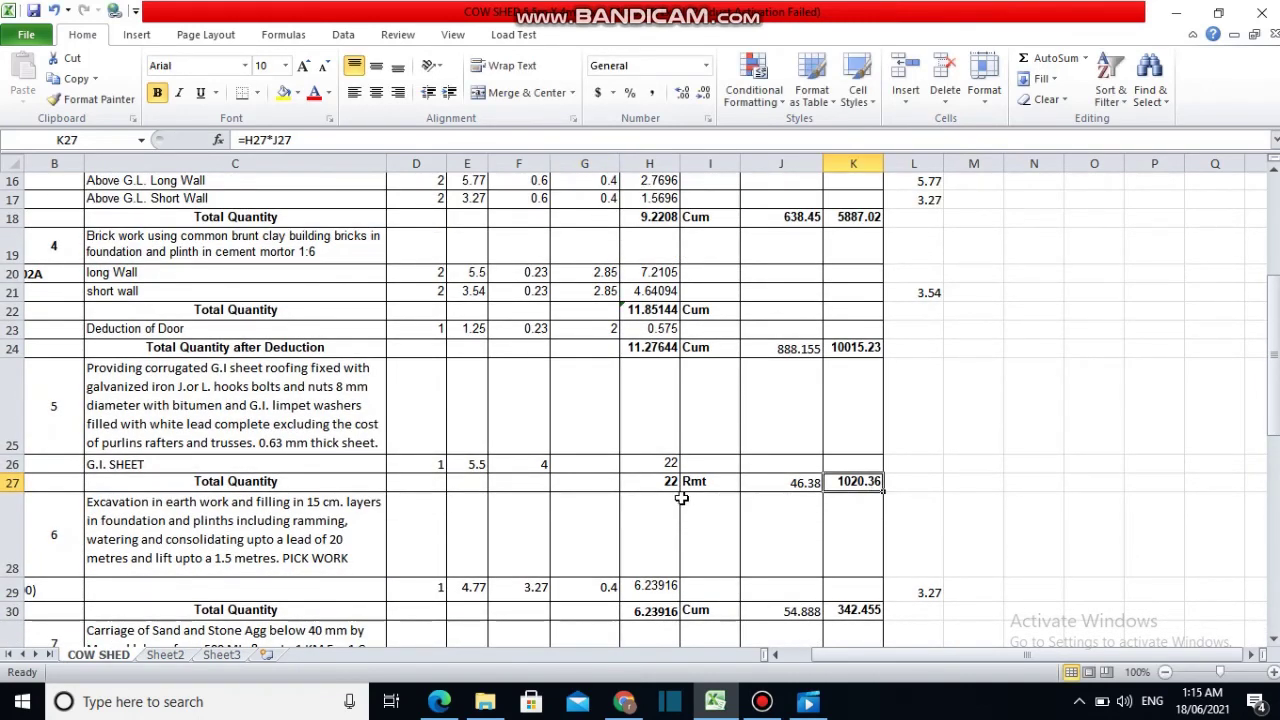
scroll(679, 497, "down", 1)
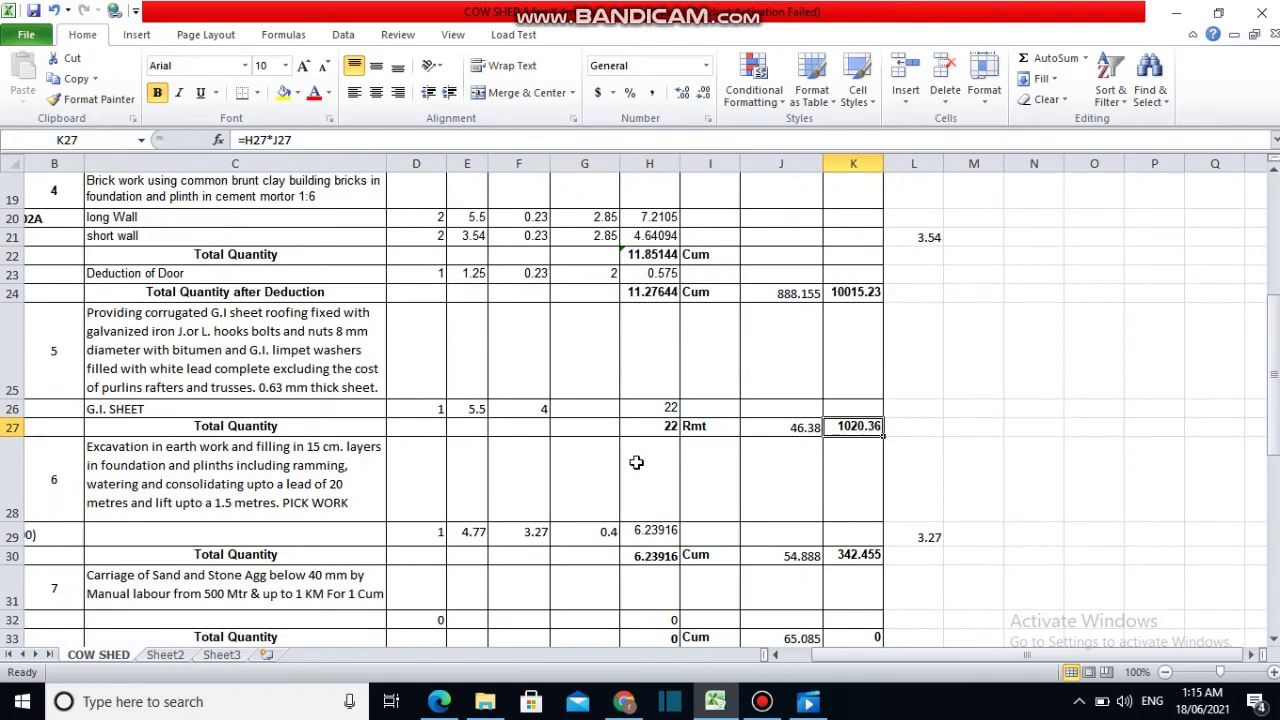
scroll(636, 470, "down", 4)
scroll(630, 480, "down", 2)
scroll(620, 486, "down", 3)
scroll(580, 500, "down", 1)
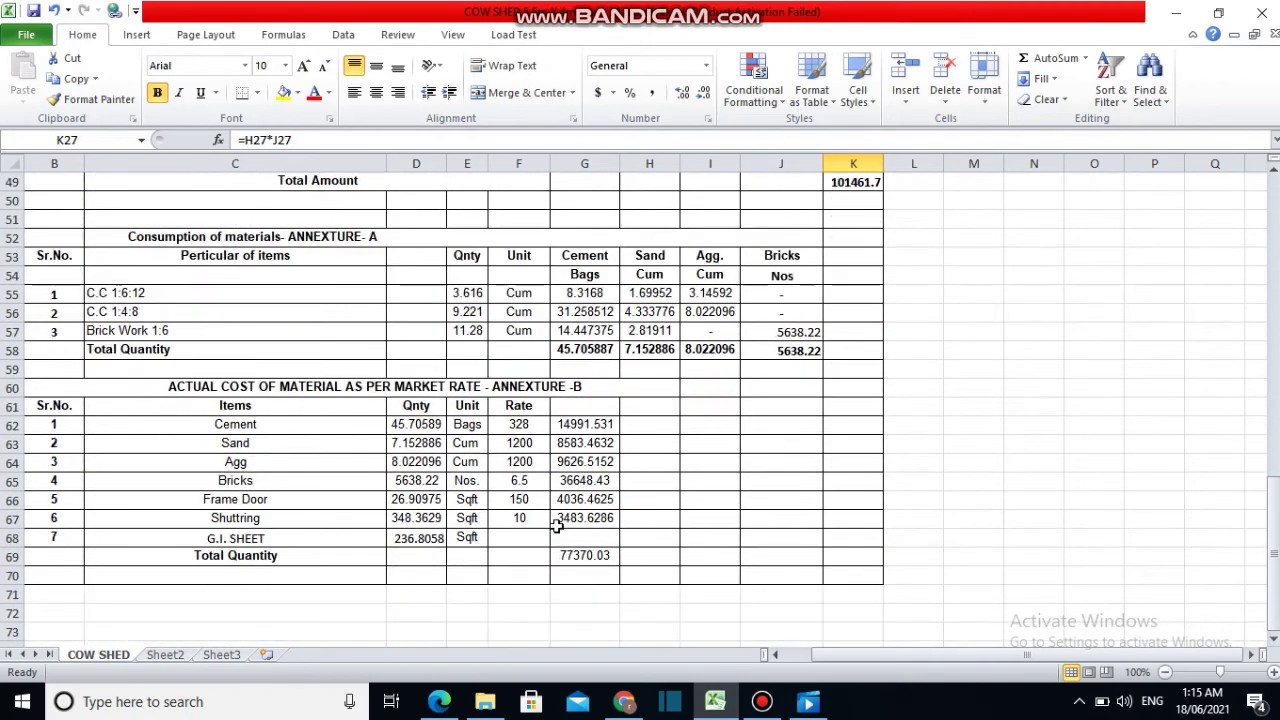
left_click(573, 539)
type("=")
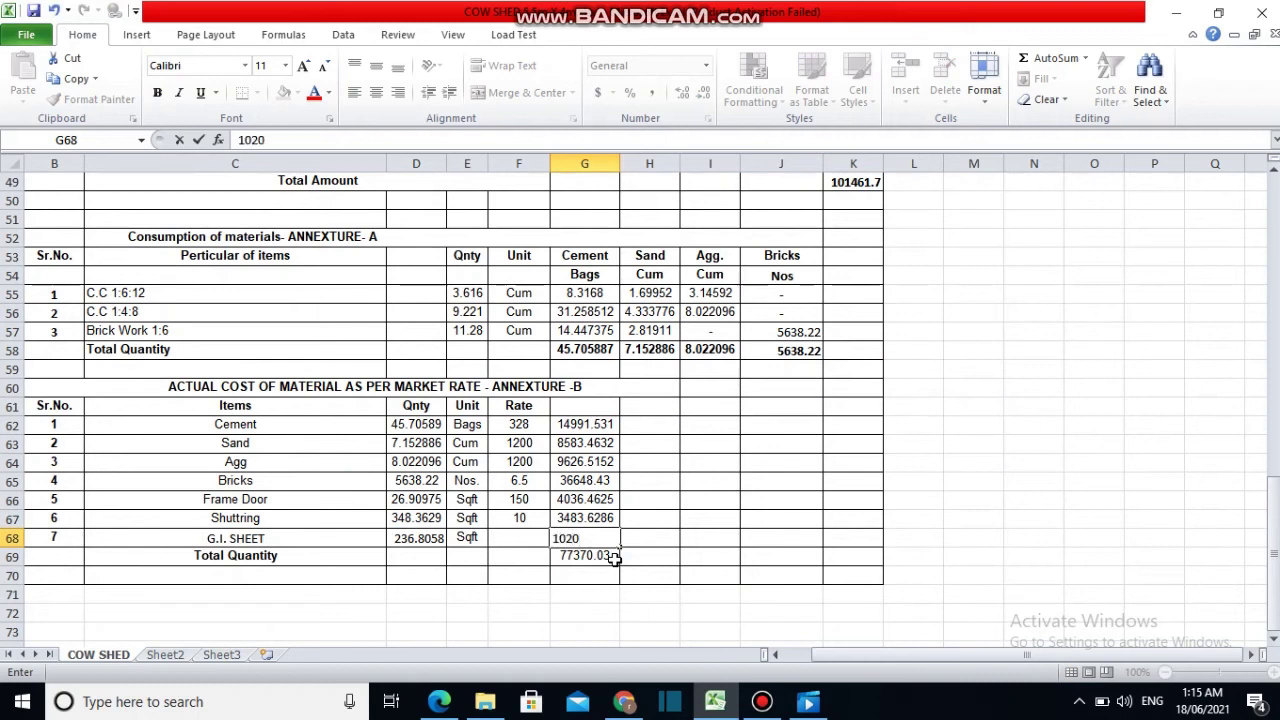
Enter 1020 as the G.I. SHEET cost in G68 and AutoSum G62:G68 into G69
left_click(645, 543)
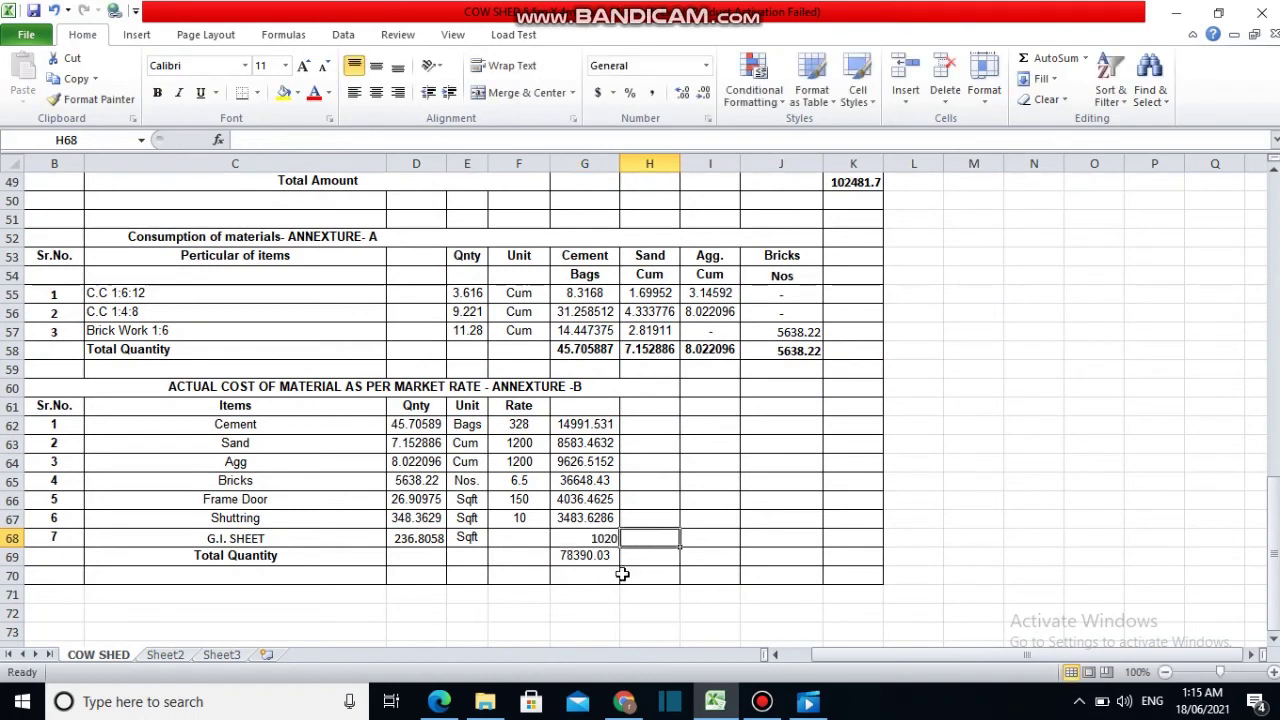
double_click(569, 554)
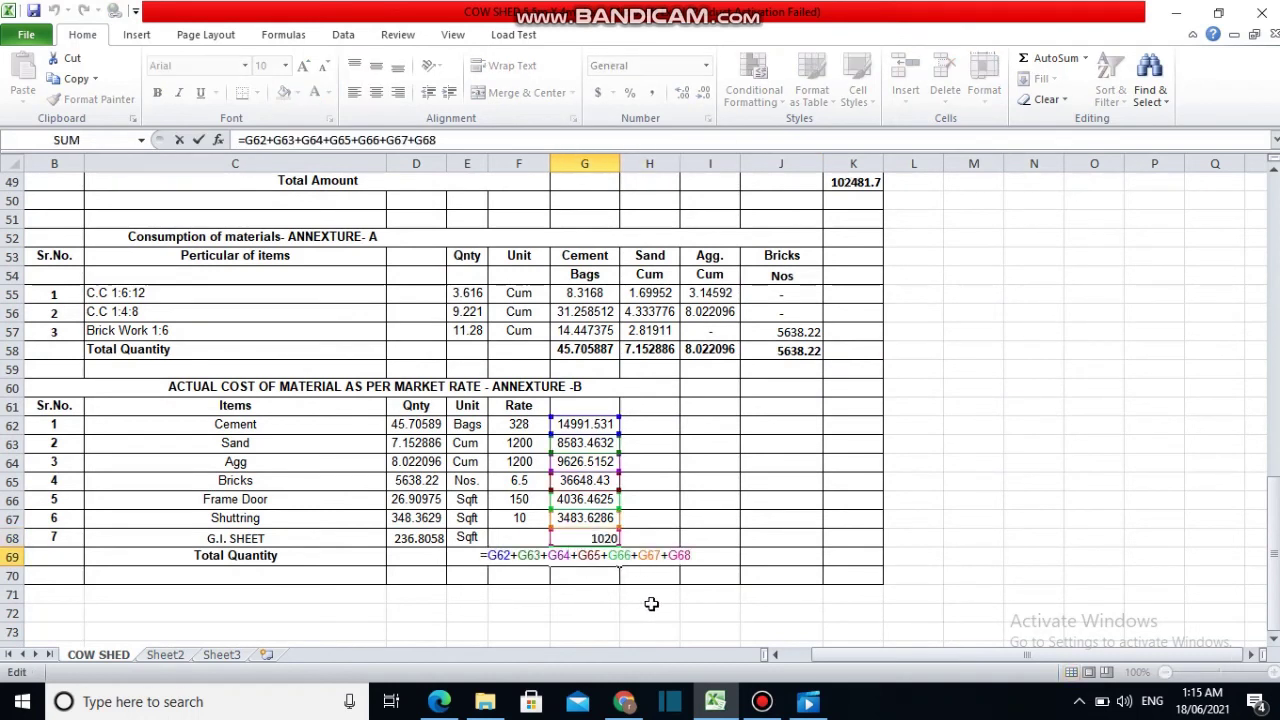
left_click(595, 539)
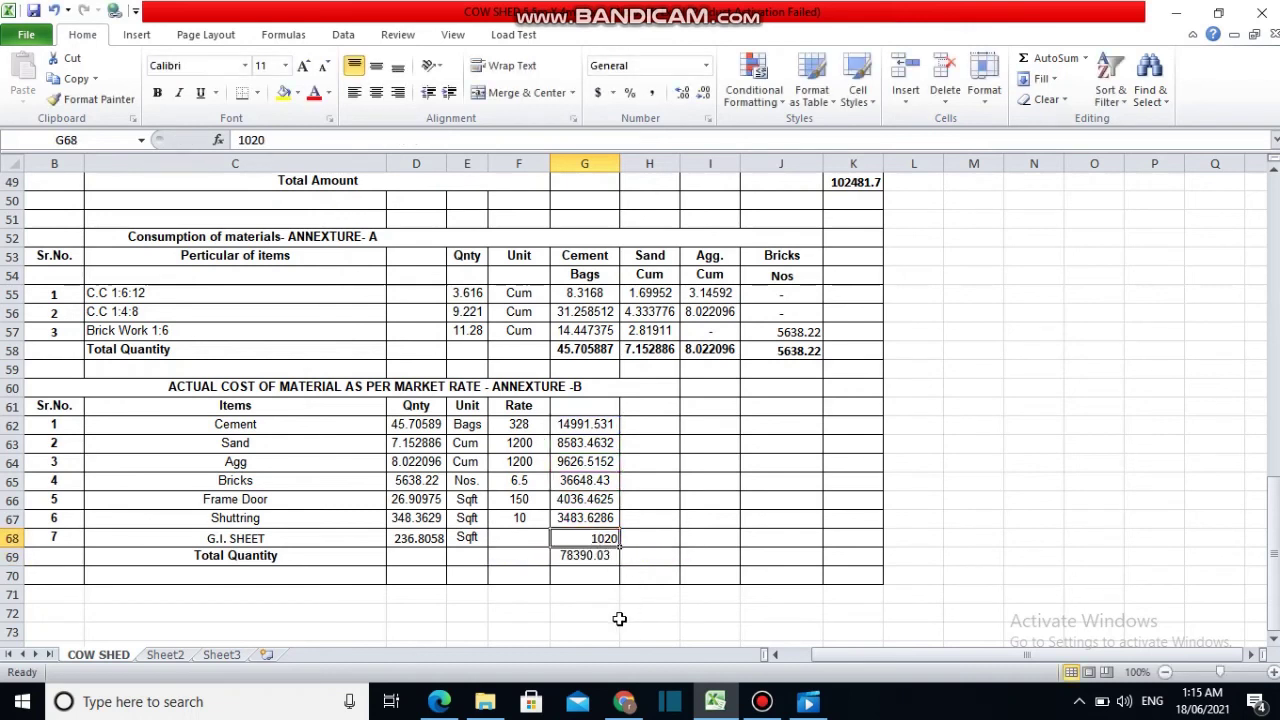
left_click(596, 562)
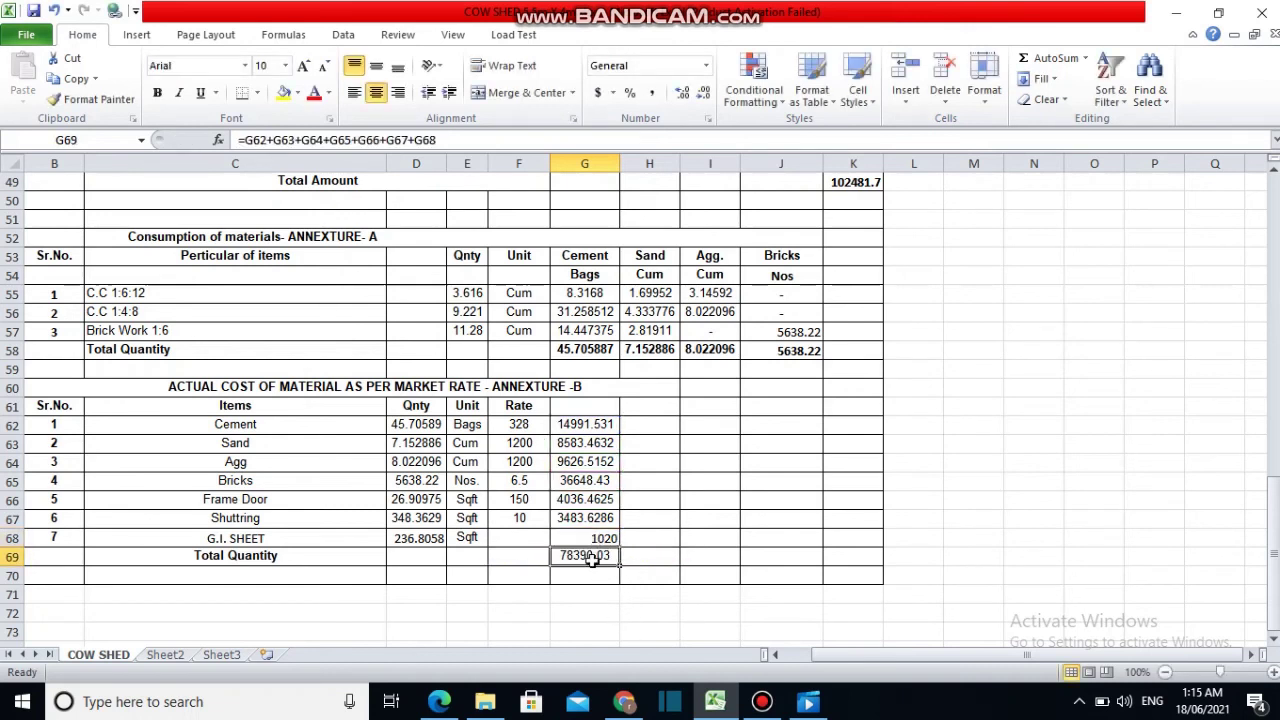
double_click(593, 562)
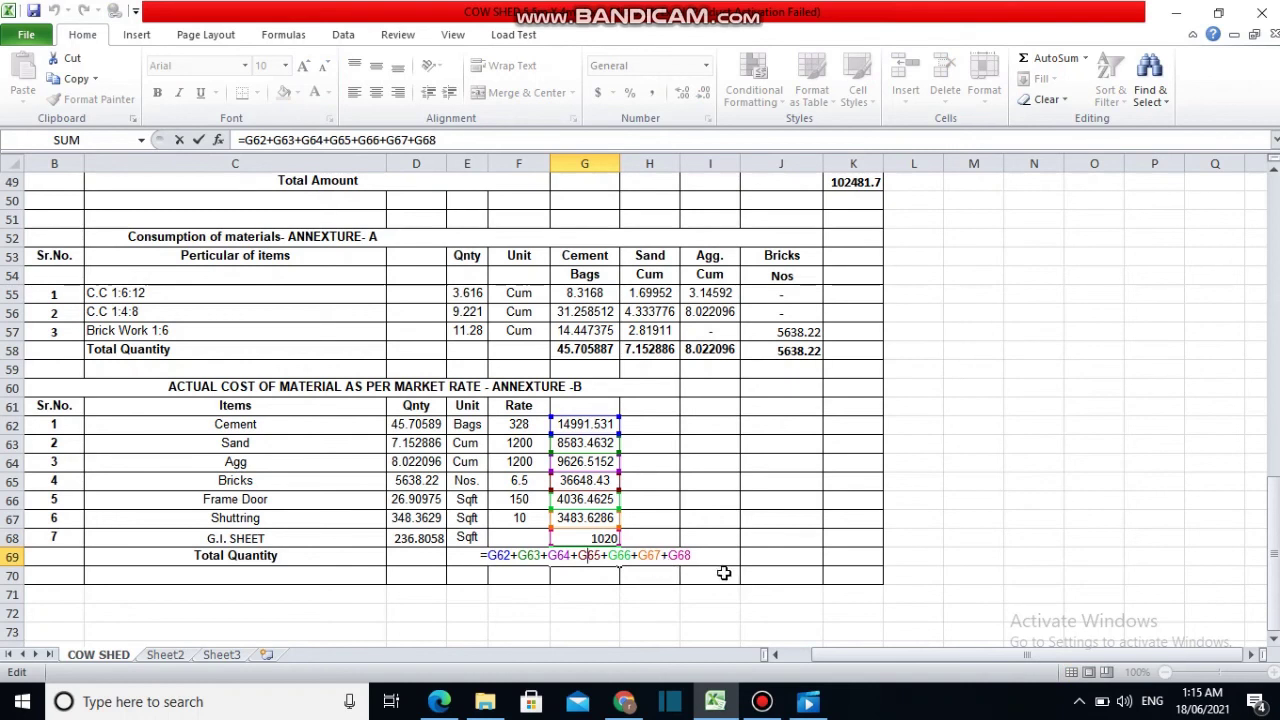
left_click(724, 573)
left_click(590, 565)
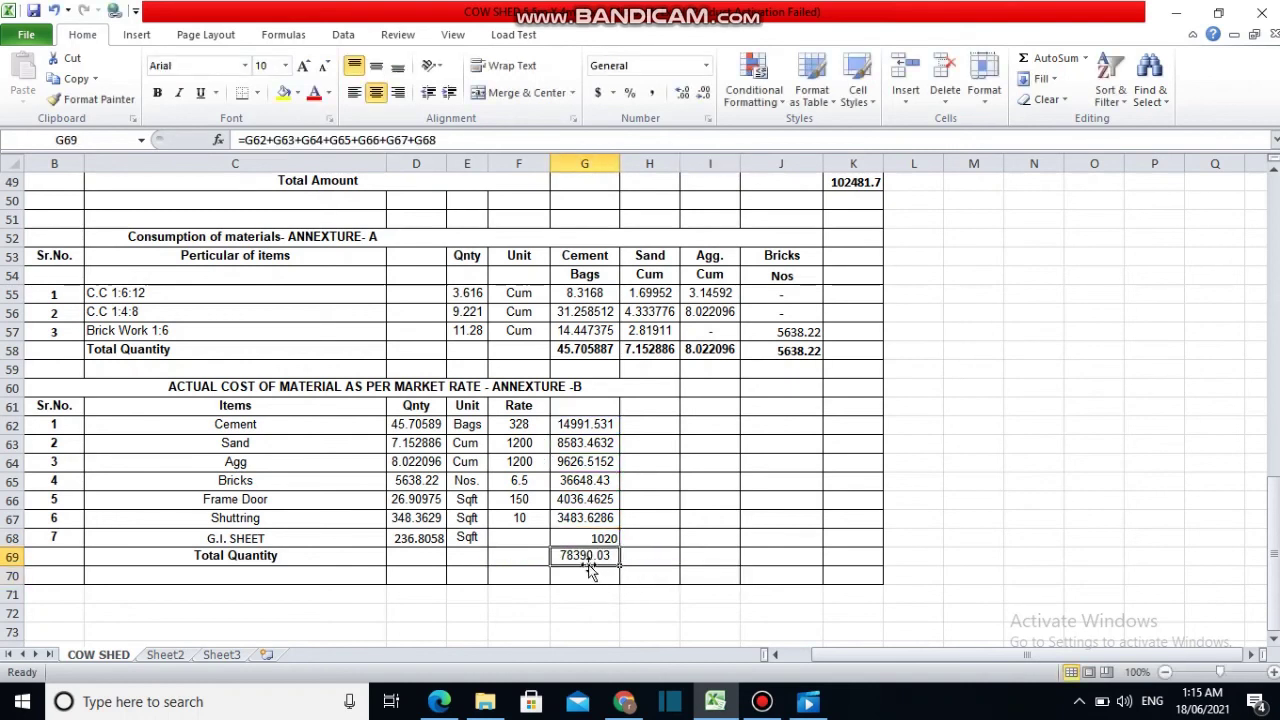
left_click(1055, 58)
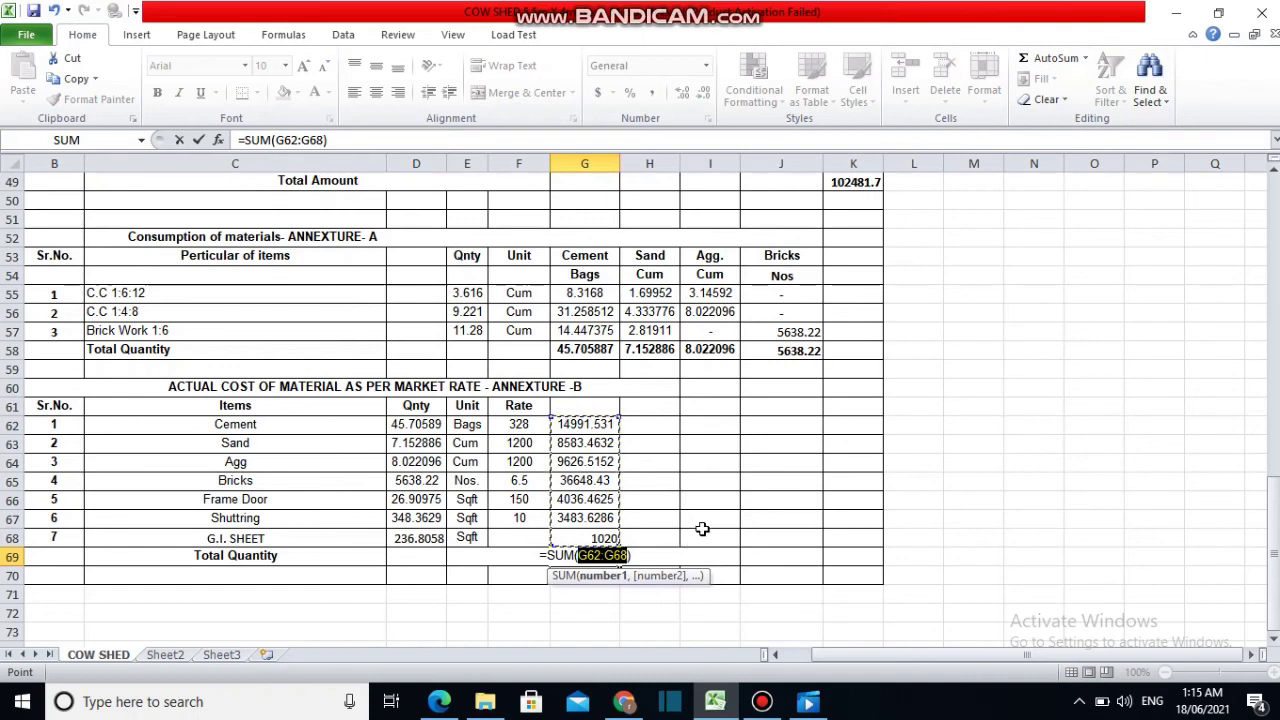
key("Return")
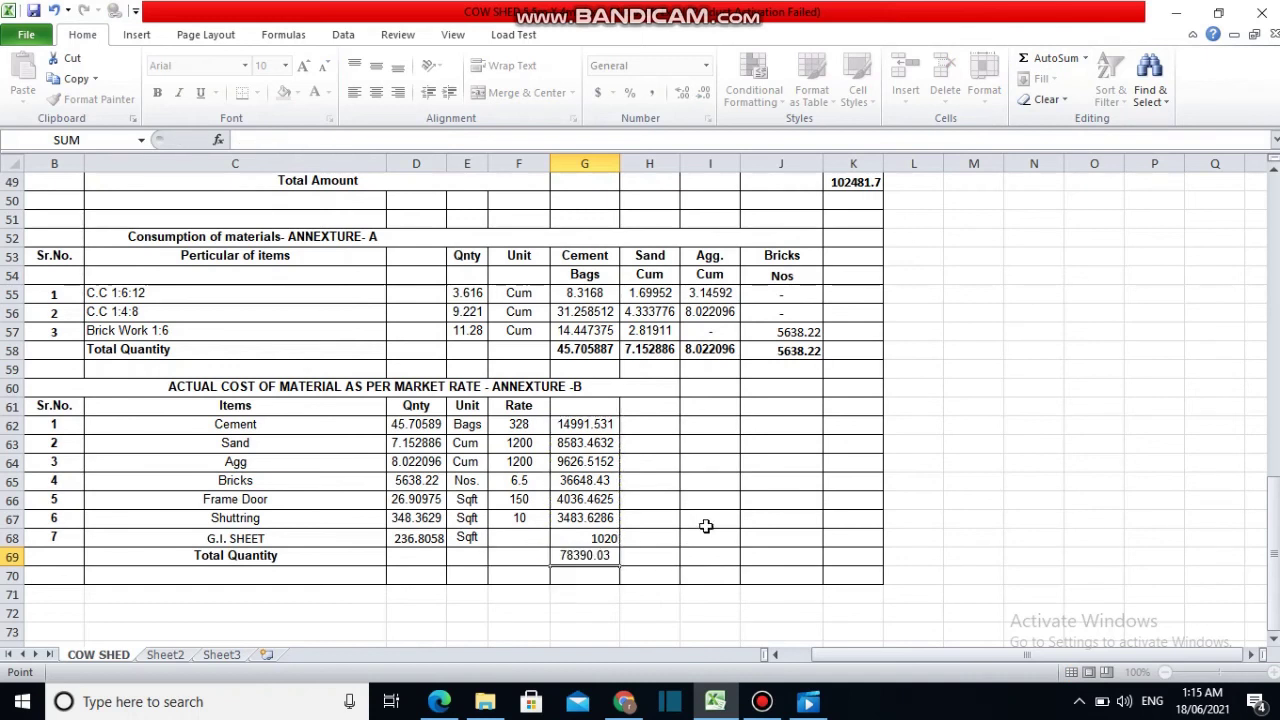
Centre the 1020 entry in G68 and make the 78390.03 total in G69 bold
left_click(592, 555)
left_click(603, 538)
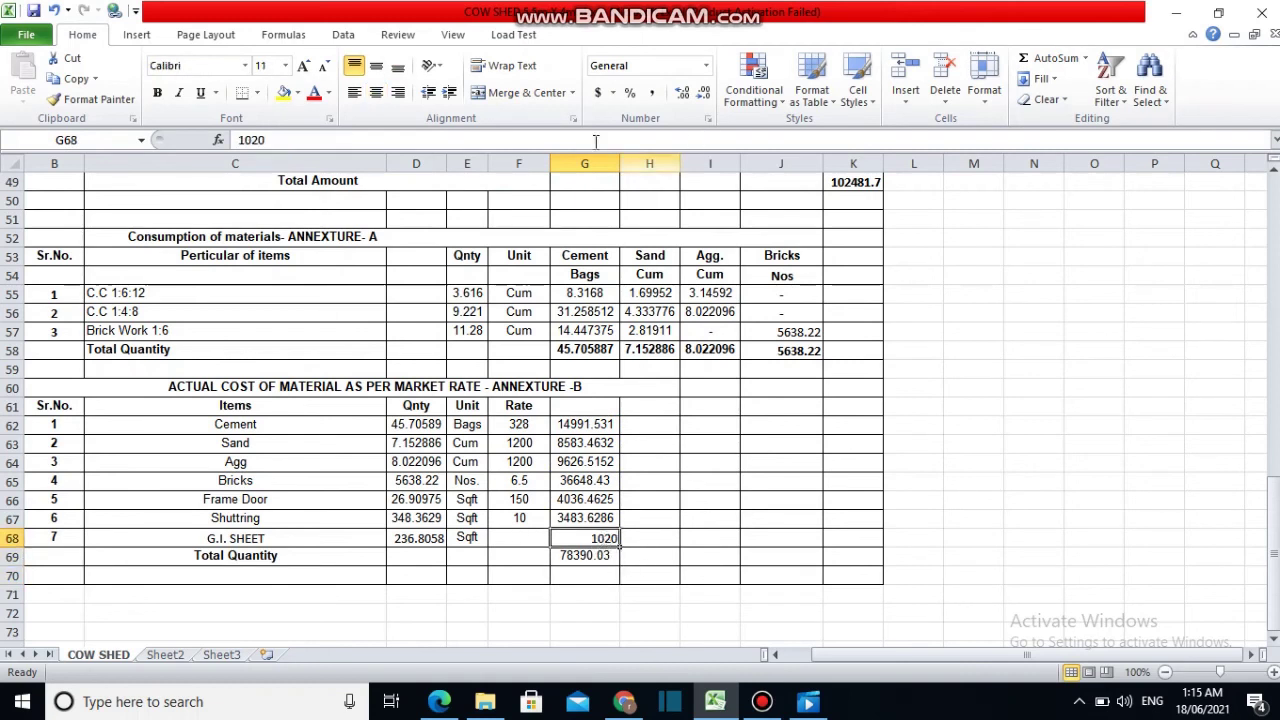
left_click(377, 66)
left_click(789, 572)
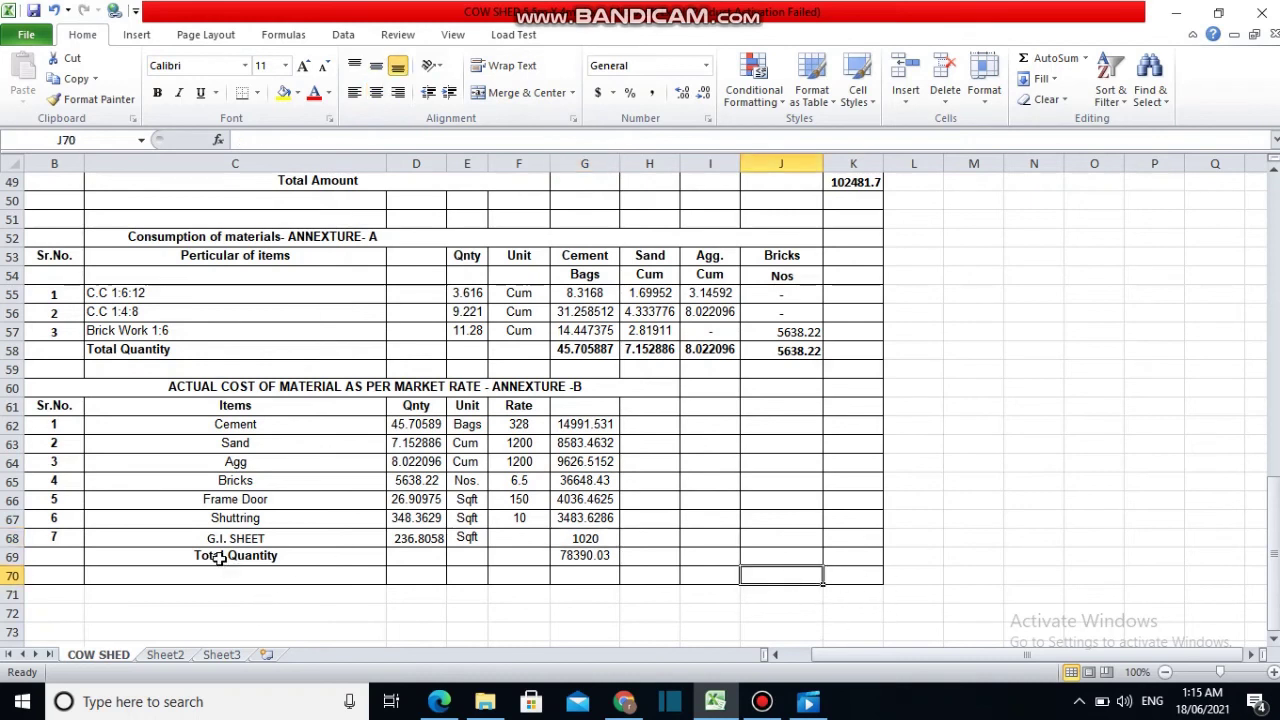
left_click(567, 560)
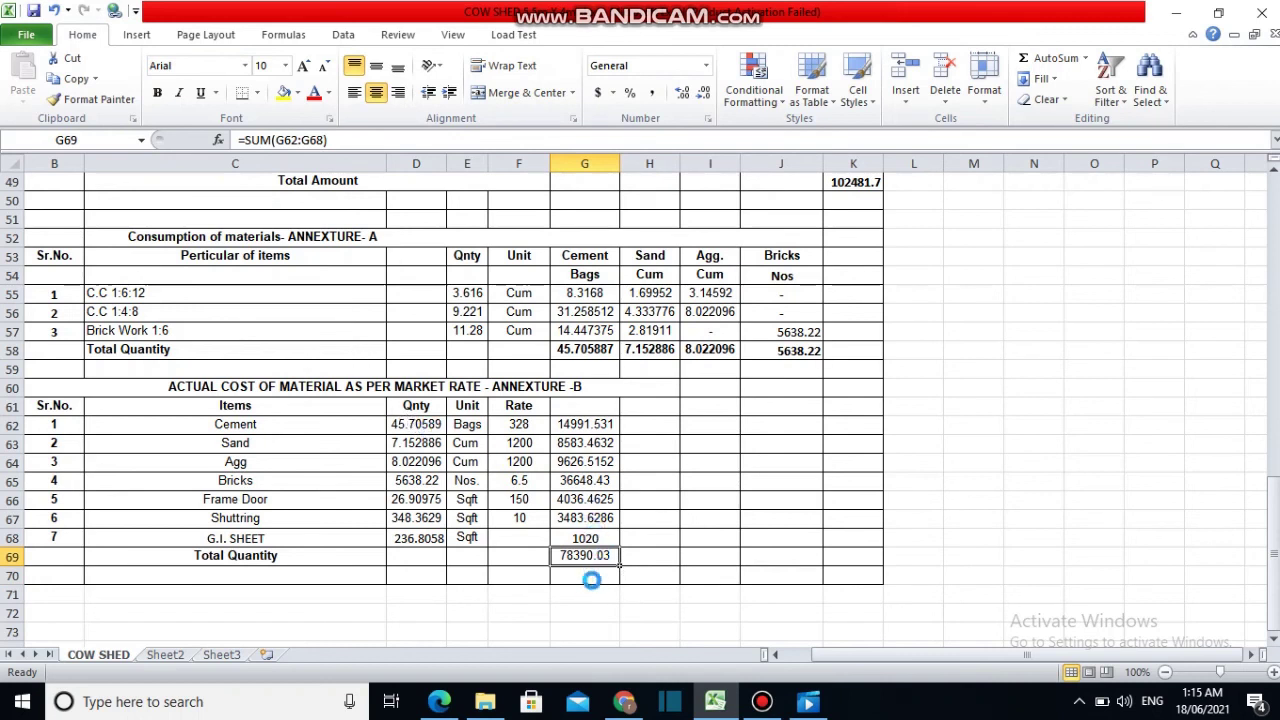
key("ctrl+b")
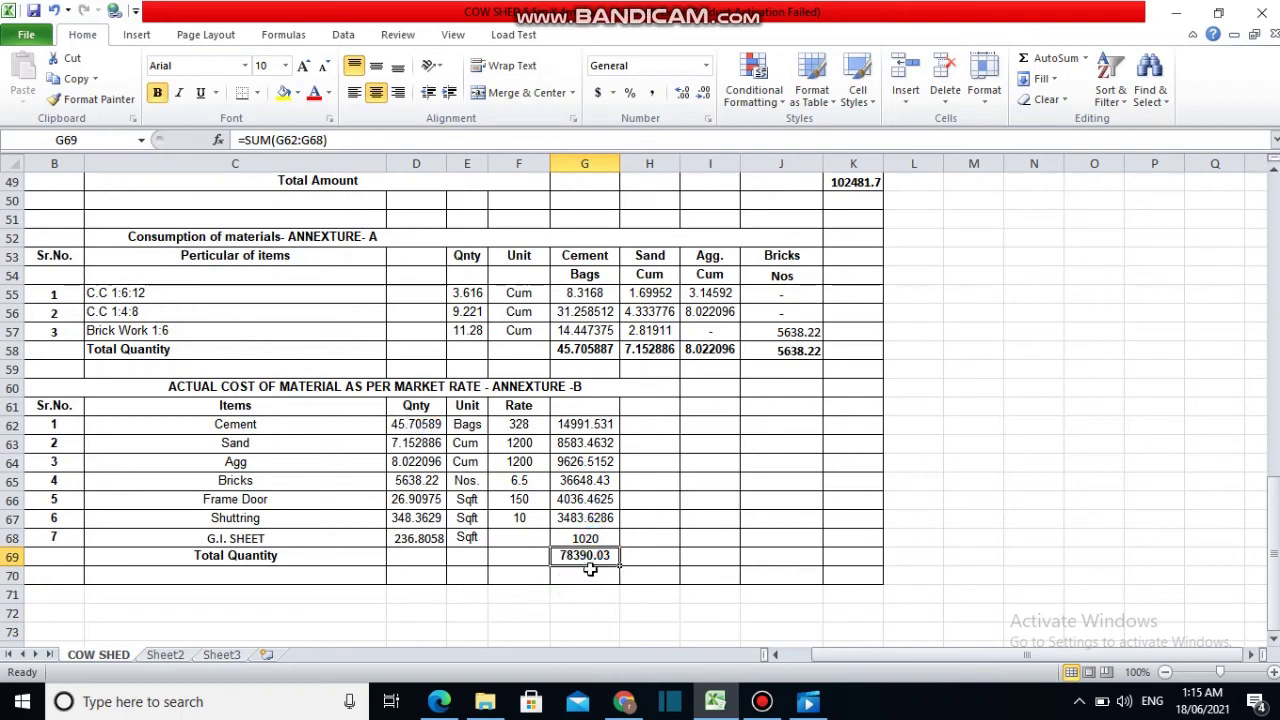
Scroll back up to row 1 of the COW SHED sheet, then switch to the ptk-Model.pdf drawing
scroll(696, 543, "up", 2)
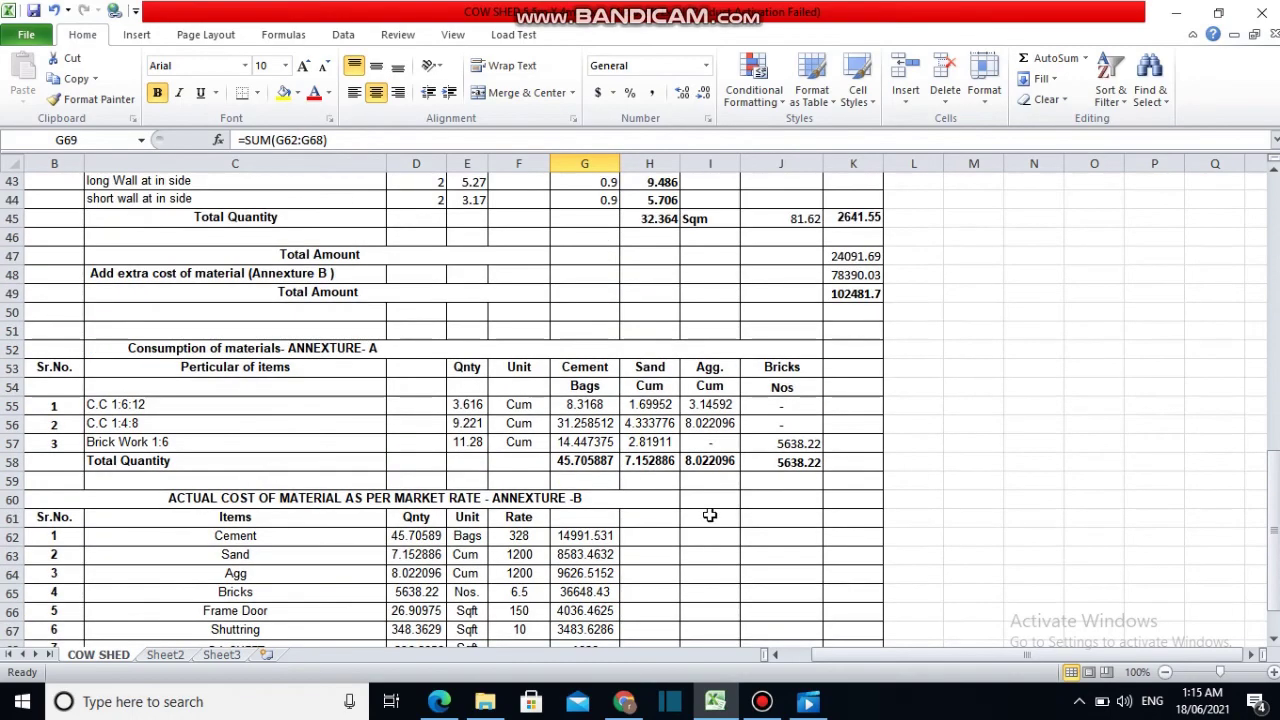
scroll(710, 535, "up", 1)
scroll(730, 530, "down", 5)
scroll(668, 430, "up", 2)
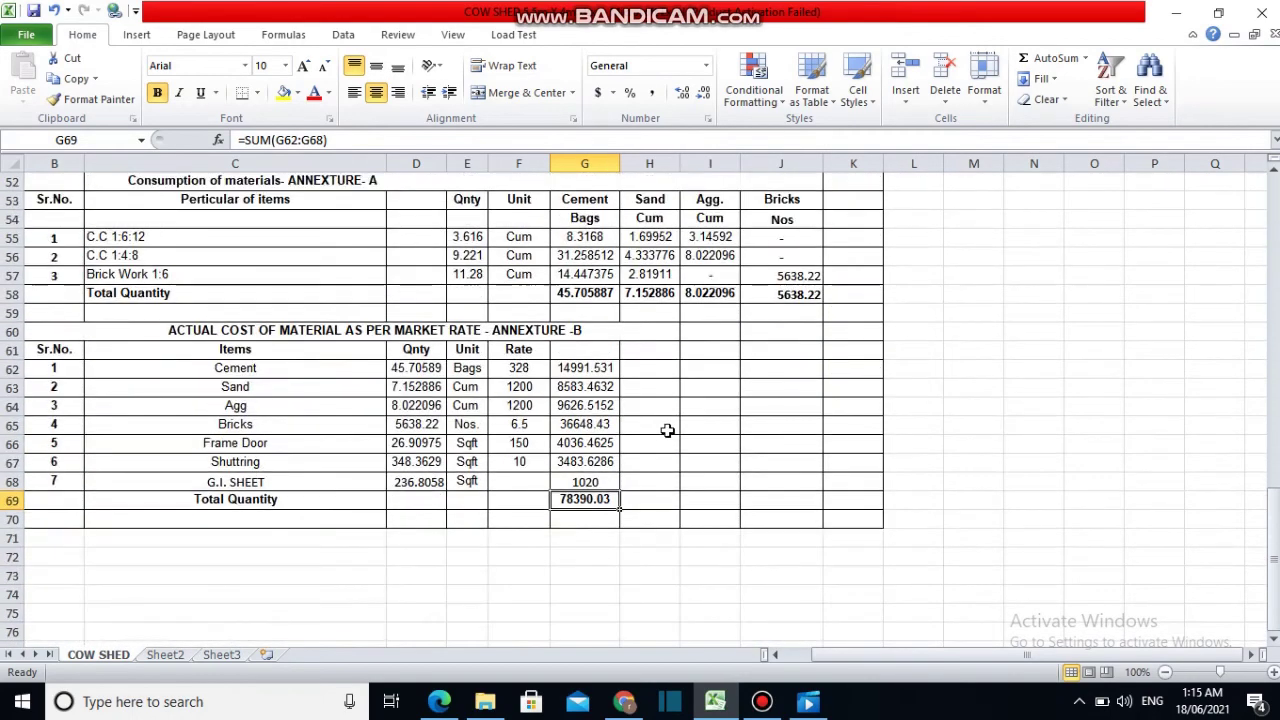
scroll(666, 425, "up", 4)
scroll(666, 420, "up", 4)
scroll(668, 418, "up", 4)
scroll(667, 416, "up", 3)
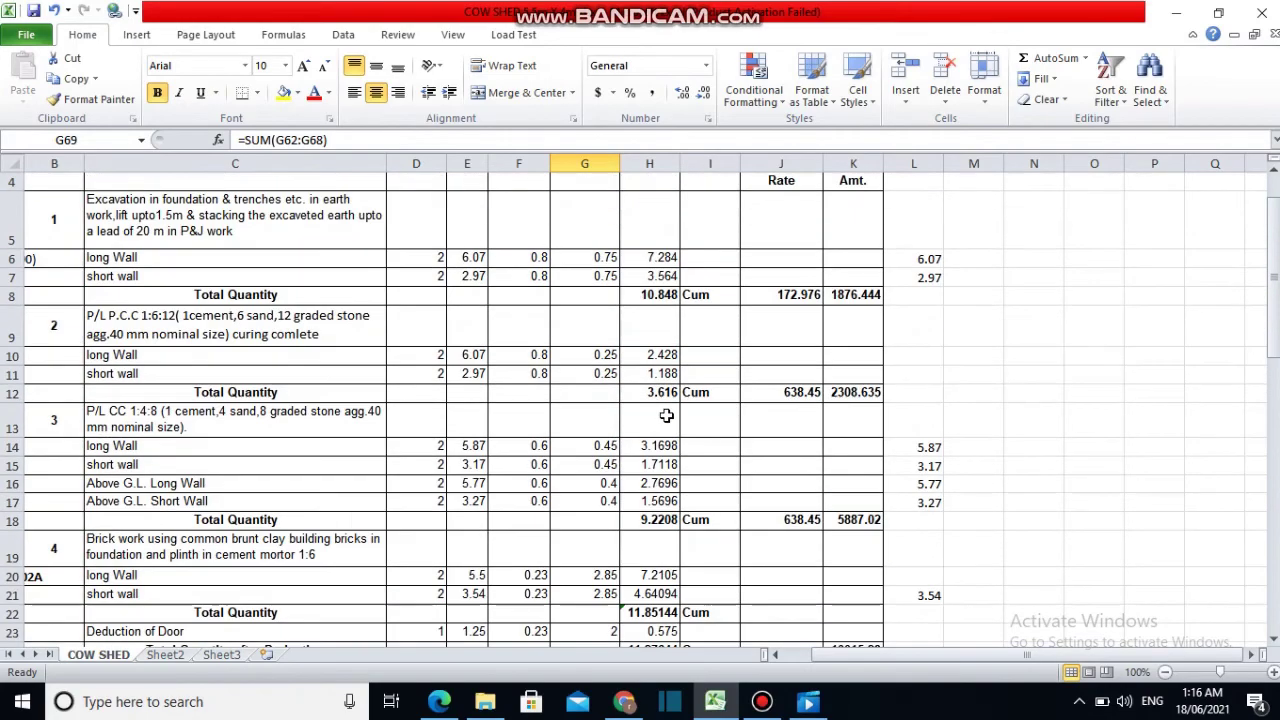
scroll(666, 416, "up", 1)
scroll(667, 418, "down", 3)
scroll(667, 420, "down", 9)
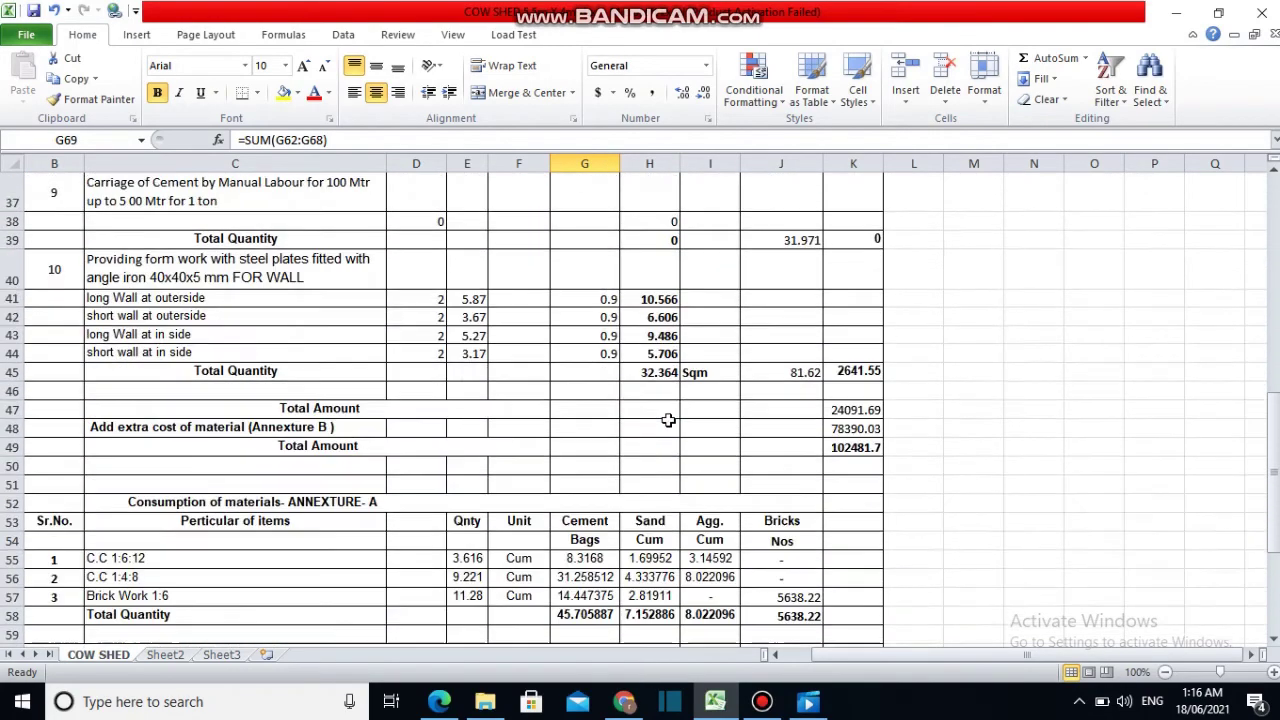
scroll(668, 423, "down", 6)
scroll(668, 423, "up", 2)
scroll(666, 420, "up", 4)
scroll(666, 418, "up", 6)
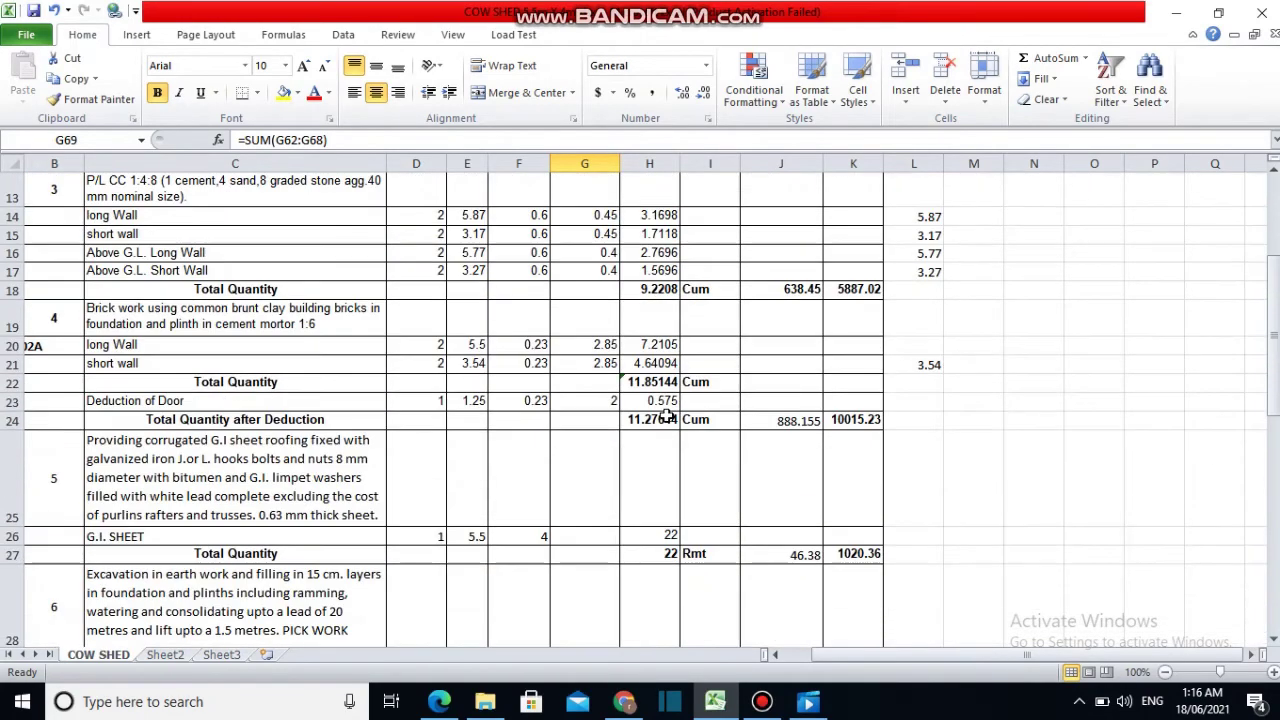
scroll(668, 405, "up", 4)
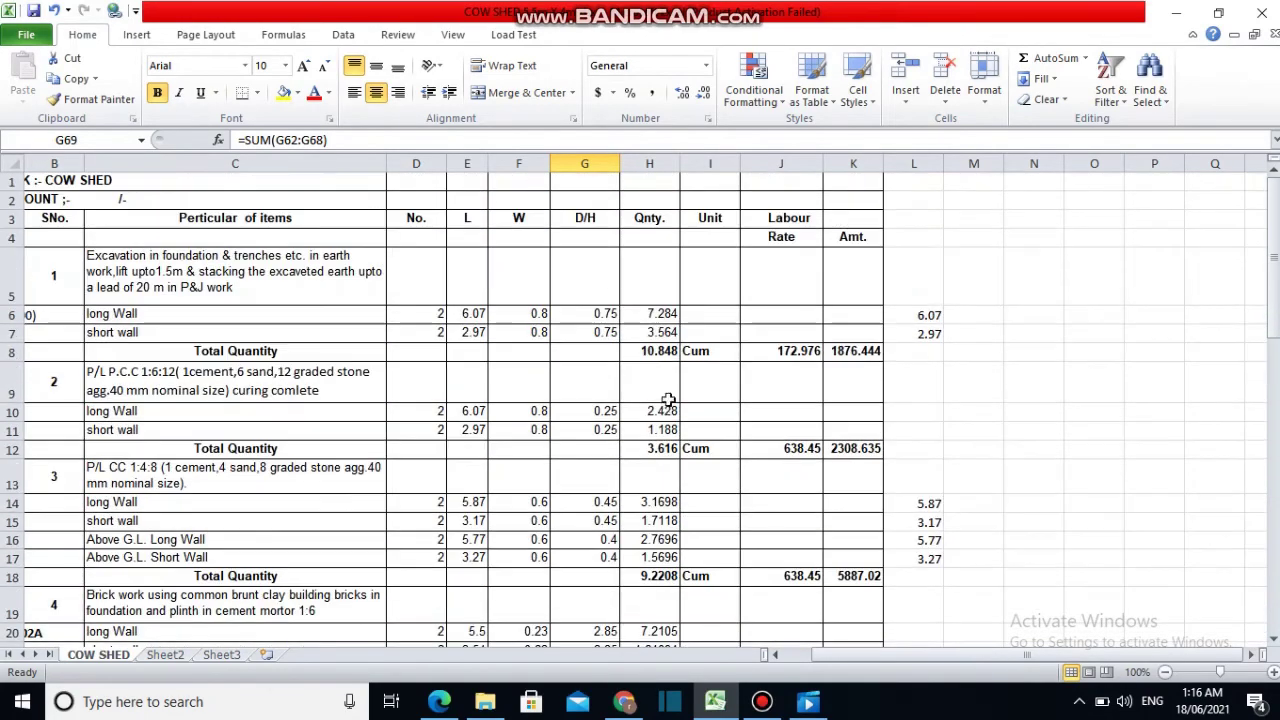
left_click(439, 701)
Scroll the ptk-Model.pdf to review the excavation section and plan with the 1.25m X 2m door
scroll(537, 394, "up", 3)
scroll(543, 397, "down", 3)
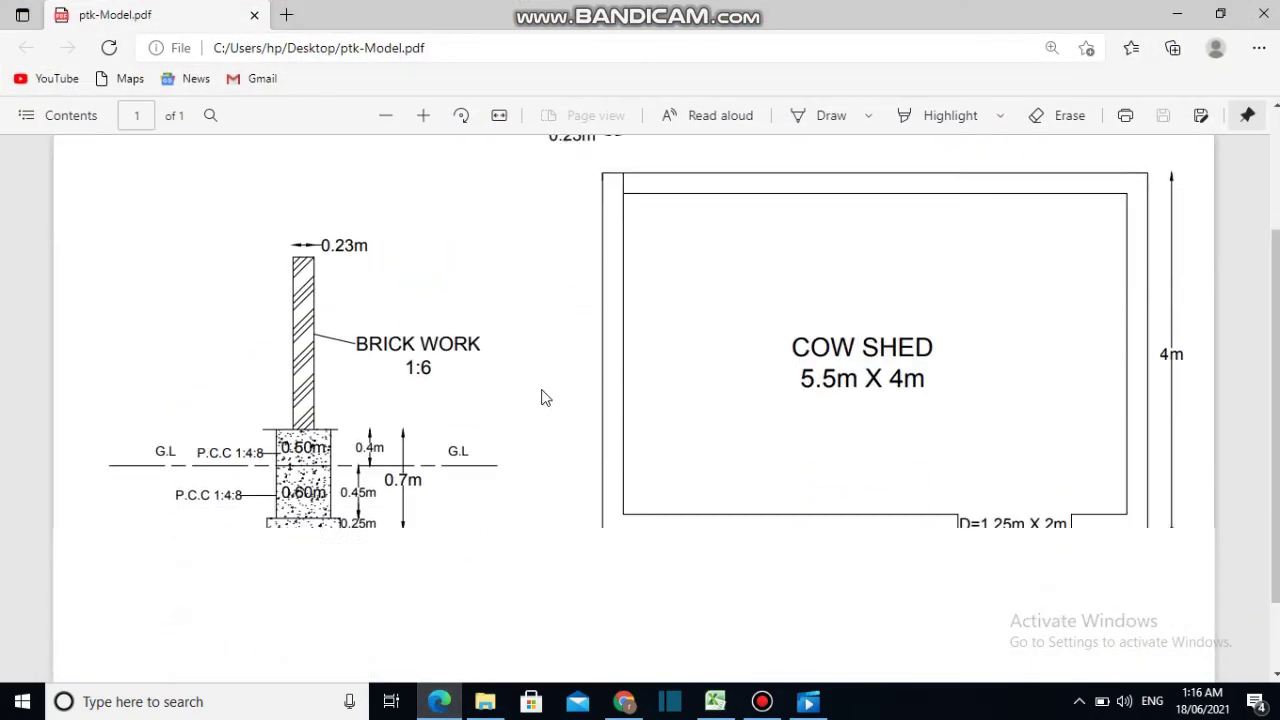
scroll(545, 398, "up", 3)
scroll(541, 400, "down", 2)
scroll(543, 405, "up", 2)
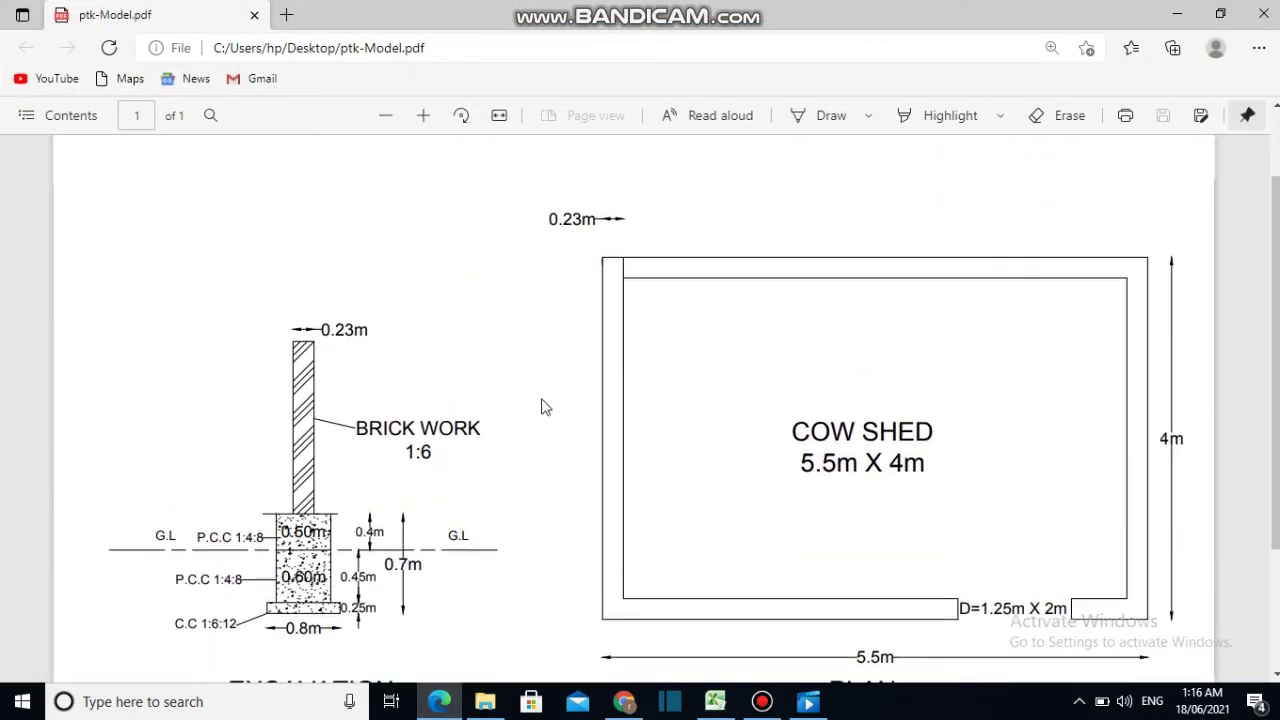
scroll(545, 405, "down", 3)
scroll(543, 403, "up", 3)
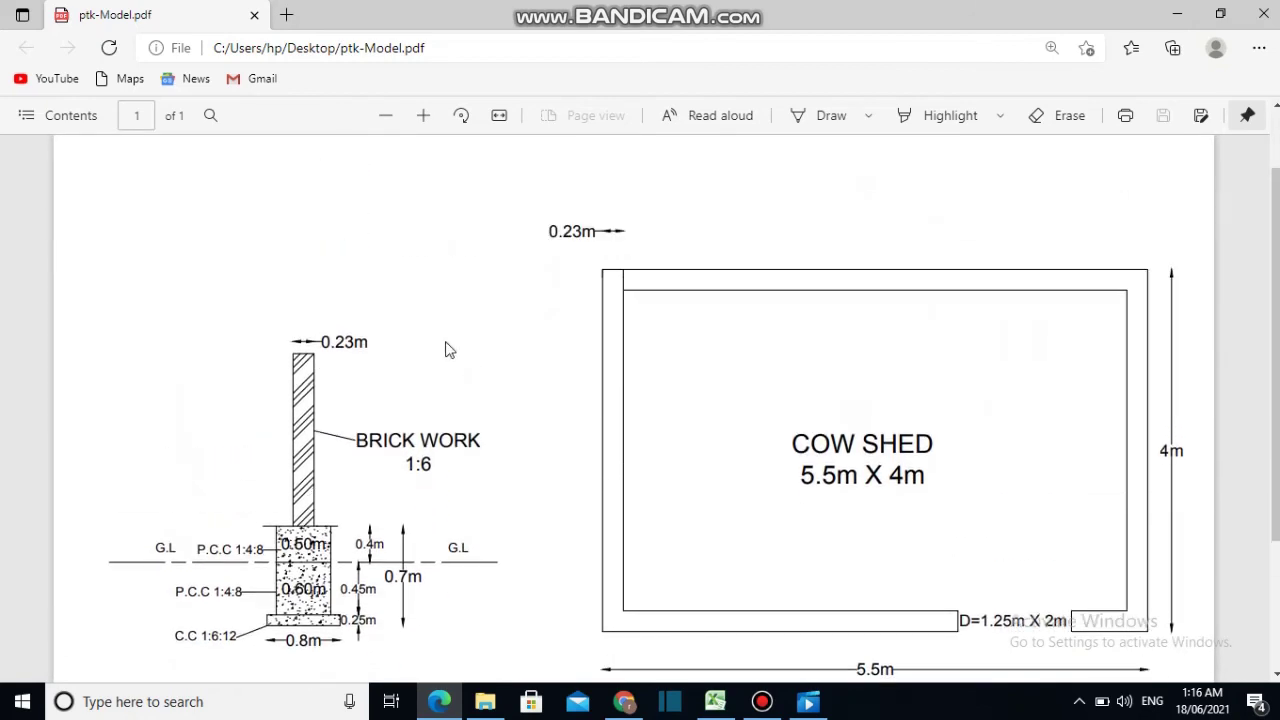
scroll(590, 420, "down", 3)
scroll(515, 440, "up", 3)
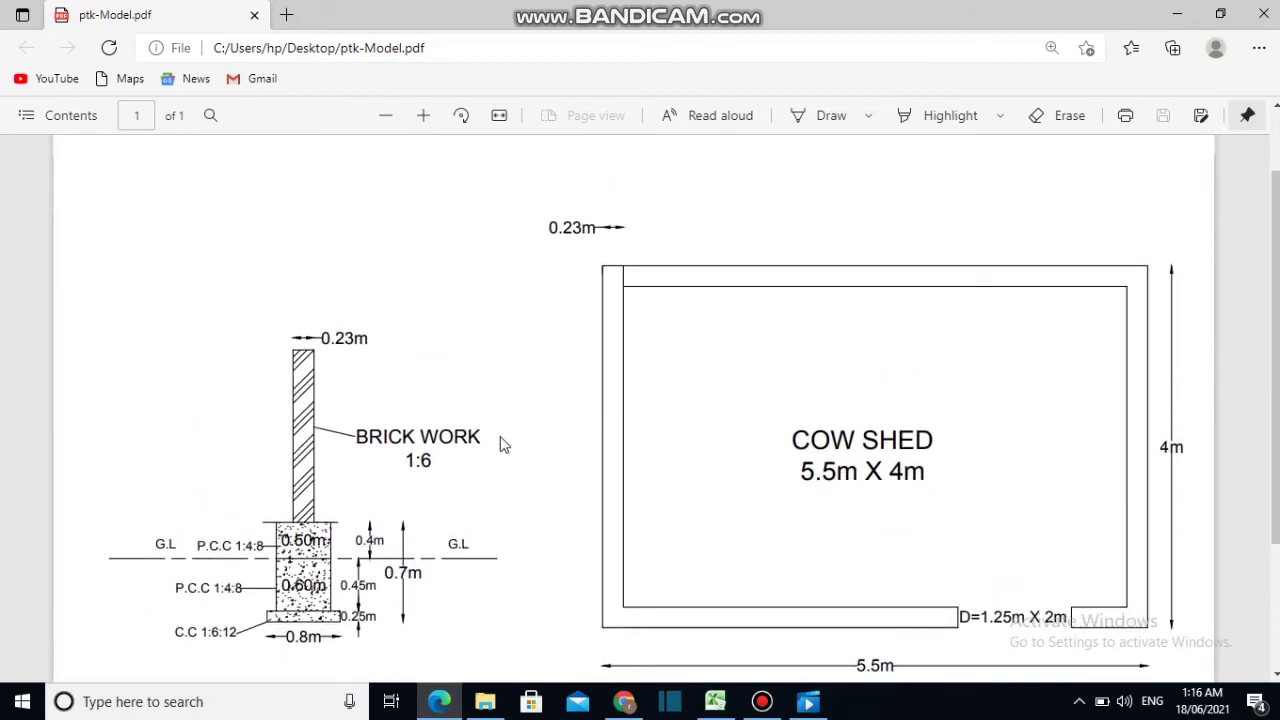
scroll(510, 434, "down", 2)
scroll(449, 430, "down", 2)
scroll(448, 428, "up", 3)
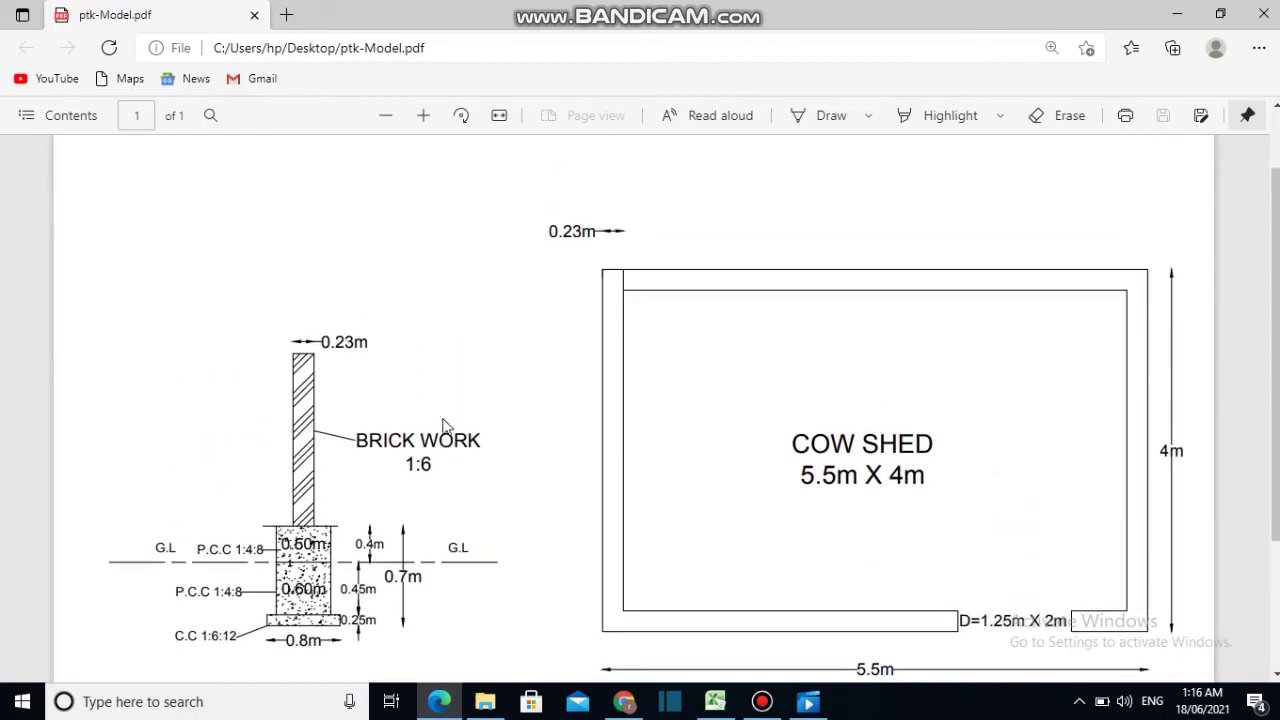
scroll(423, 420, "down", 1)
scroll(423, 420, "down", 2)
scroll(441, 356, "up", 2)
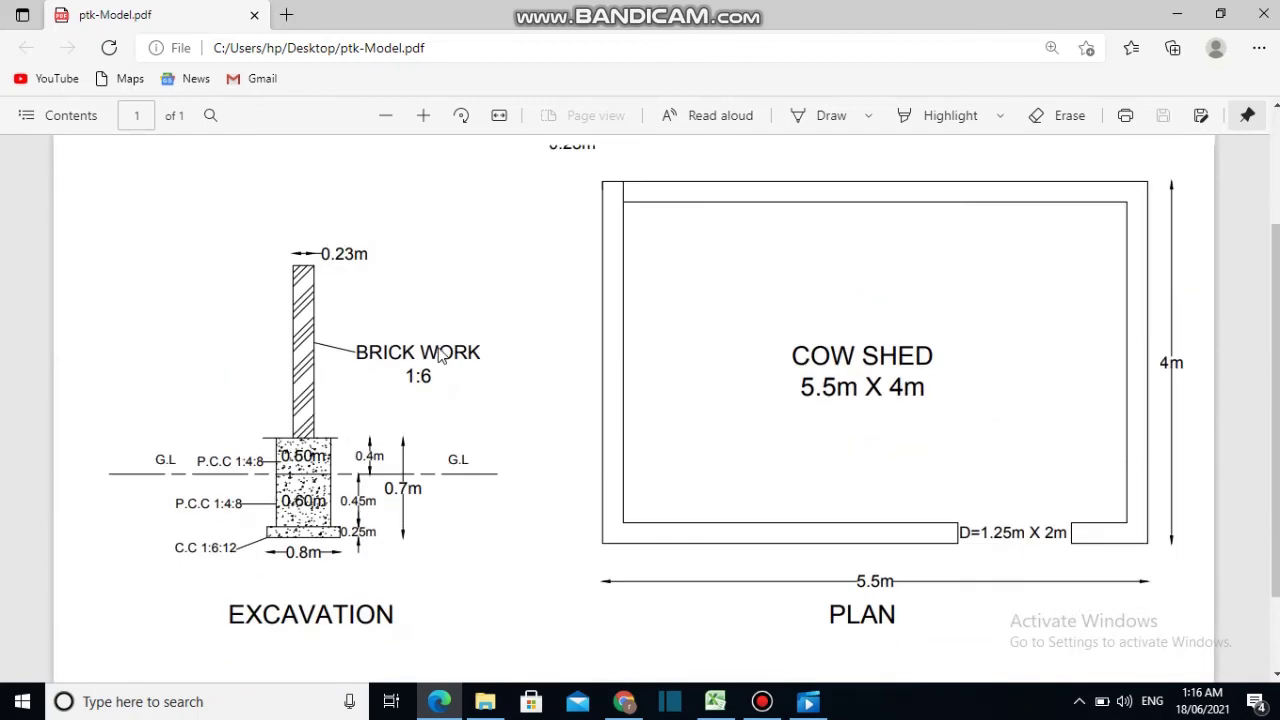
scroll(809, 394, "up", 3)
scroll(826, 374, "down", 4)
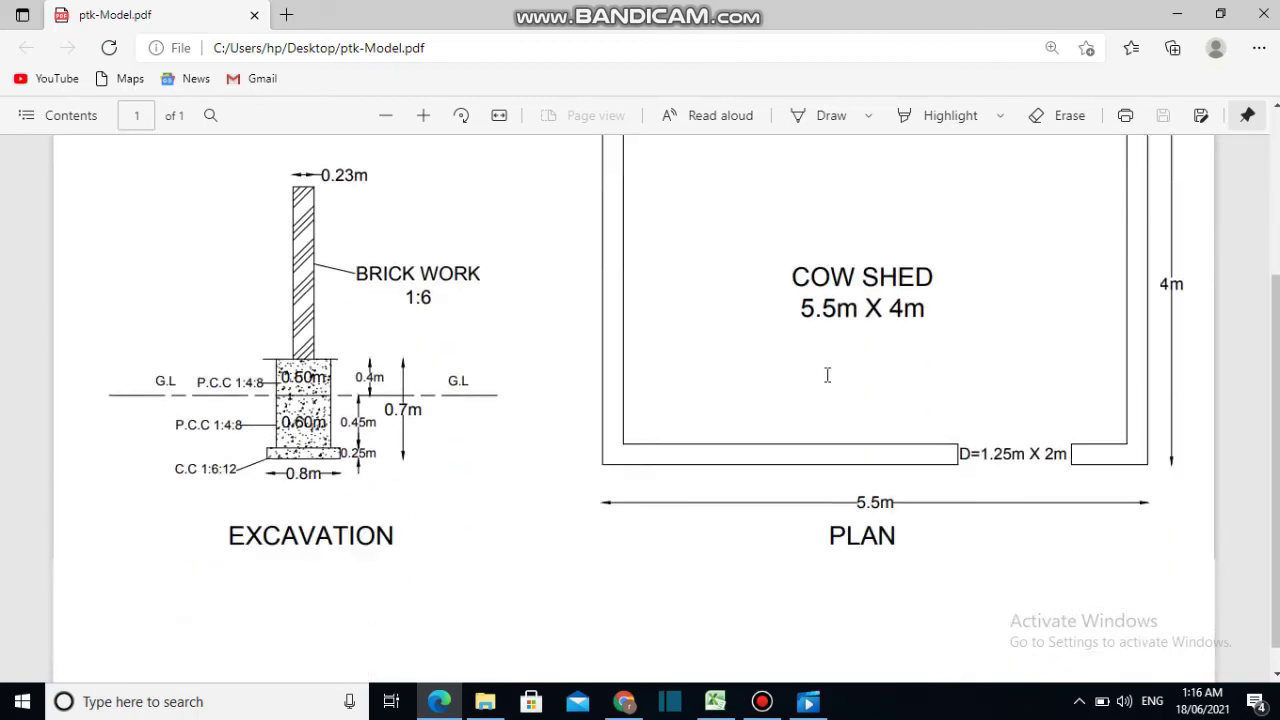
scroll(822, 382, "up", 4)
scroll(810, 372, "down", 4)
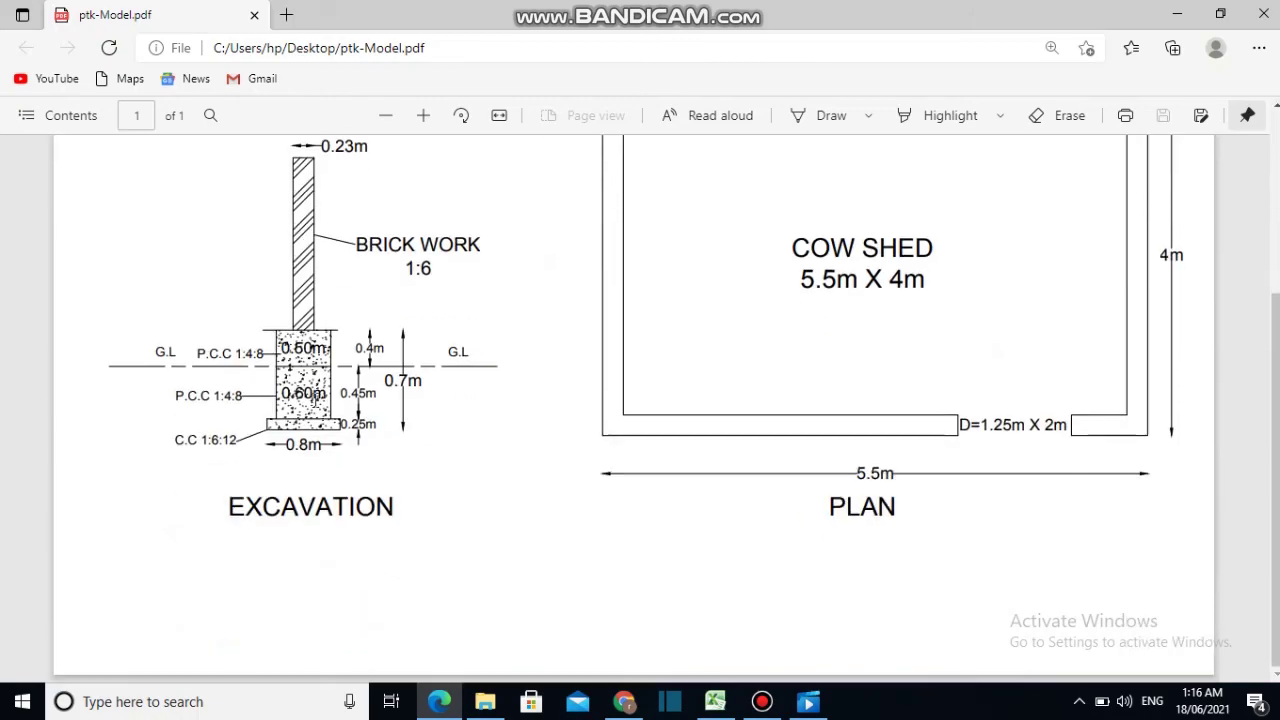
Return to Excel and scroll through the labour items, Annexure-A and Annexure-B totalling 102481.7
left_click(440, 701)
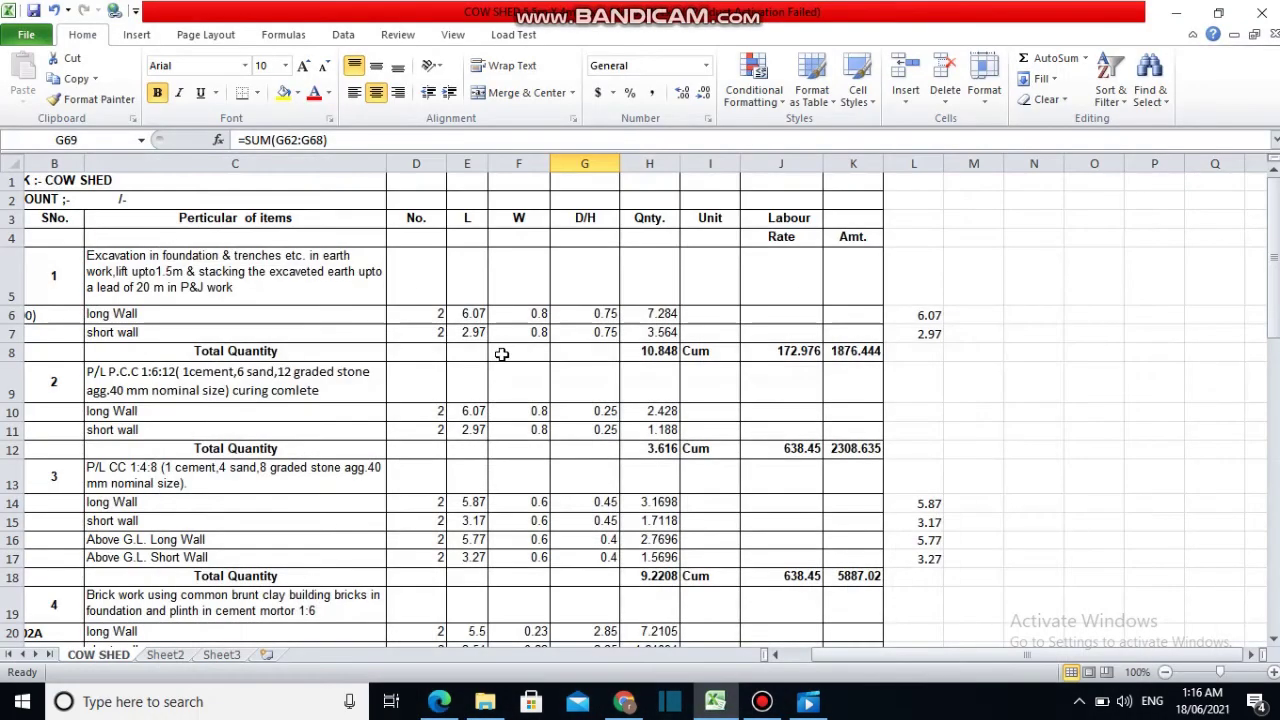
scroll(617, 383, "down", 4)
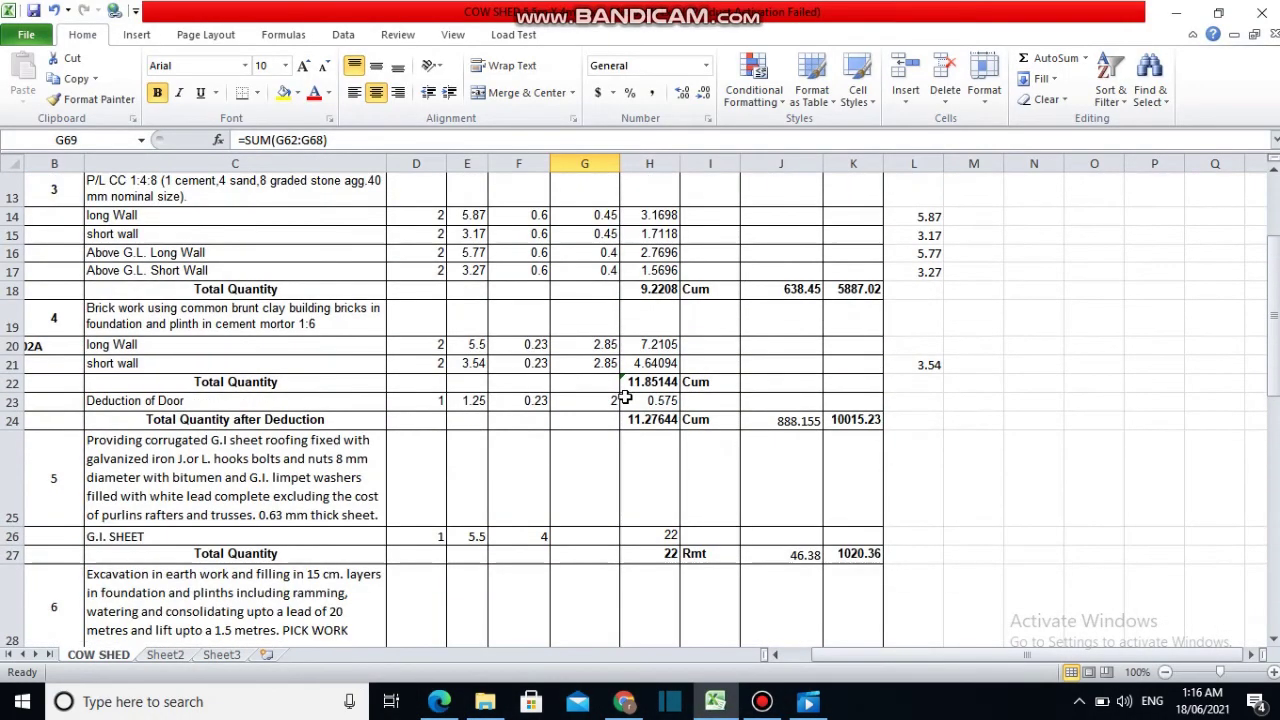
scroll(620, 390, "down", 2)
scroll(625, 398, "down", 1)
scroll(627, 395, "down", 1)
scroll(624, 394, "up", 5)
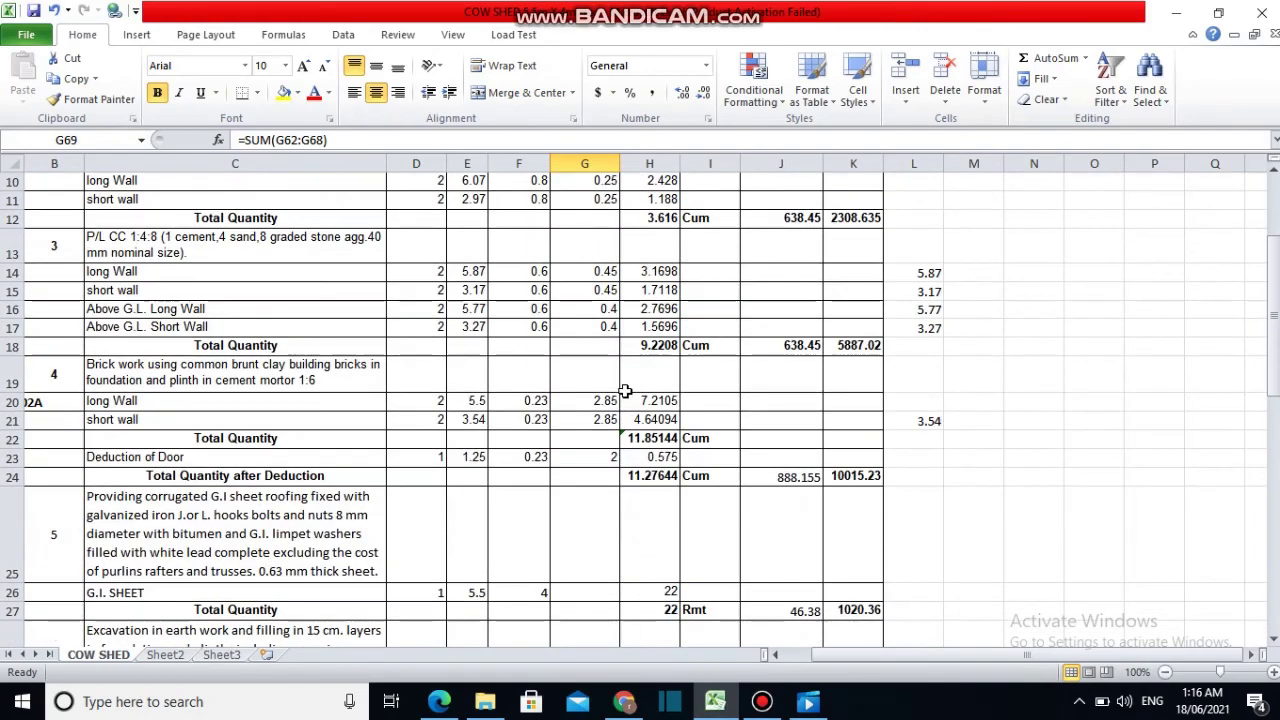
scroll(622, 392, "up", 1)
scroll(600, 380, "up", 2)
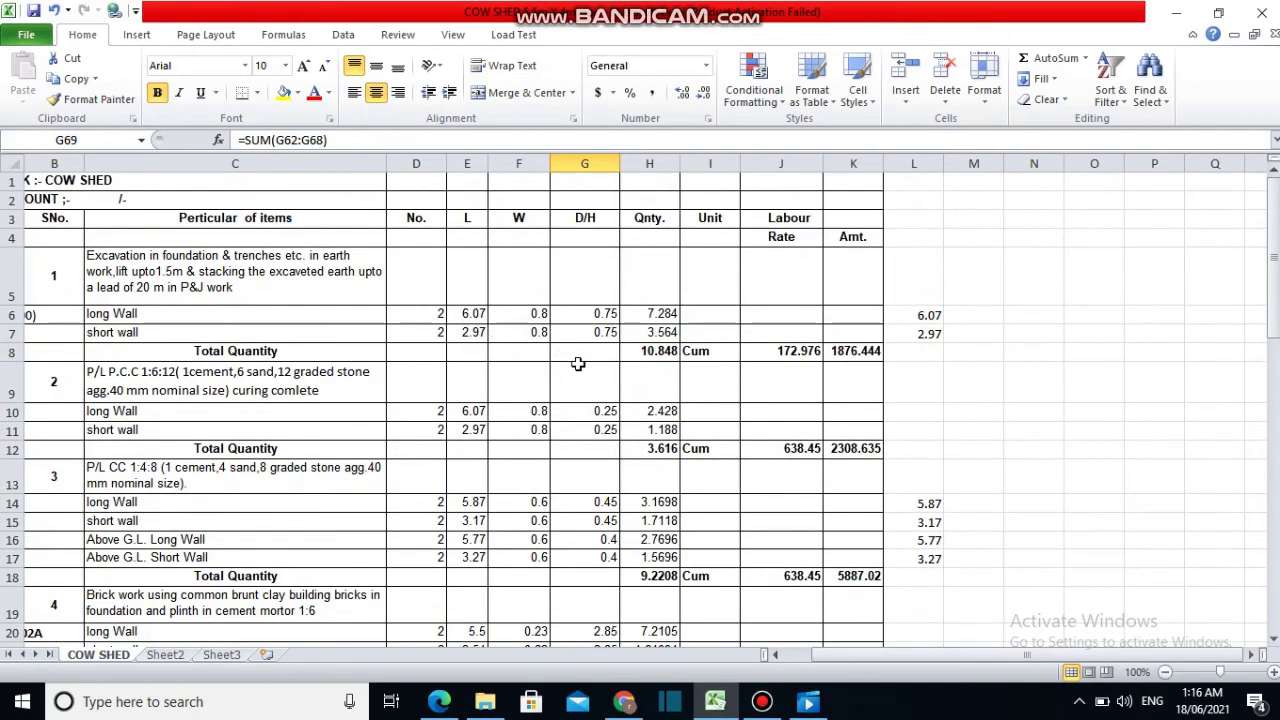
scroll(580, 366, "down", 1)
scroll(580, 374, "down", 4)
scroll(585, 379, "down", 2)
scroll(585, 379, "down", 1)
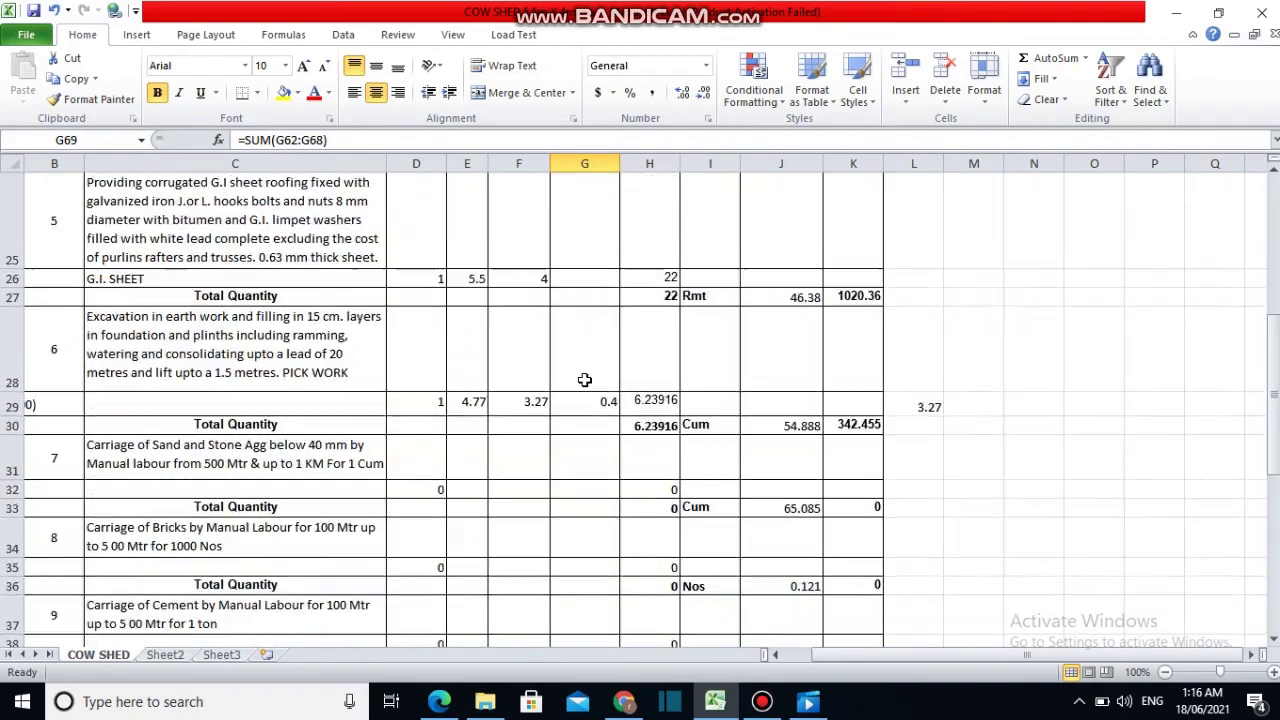
scroll(586, 378, "down", 1)
scroll(586, 371, "up", 6)
scroll(580, 351, "up", 3)
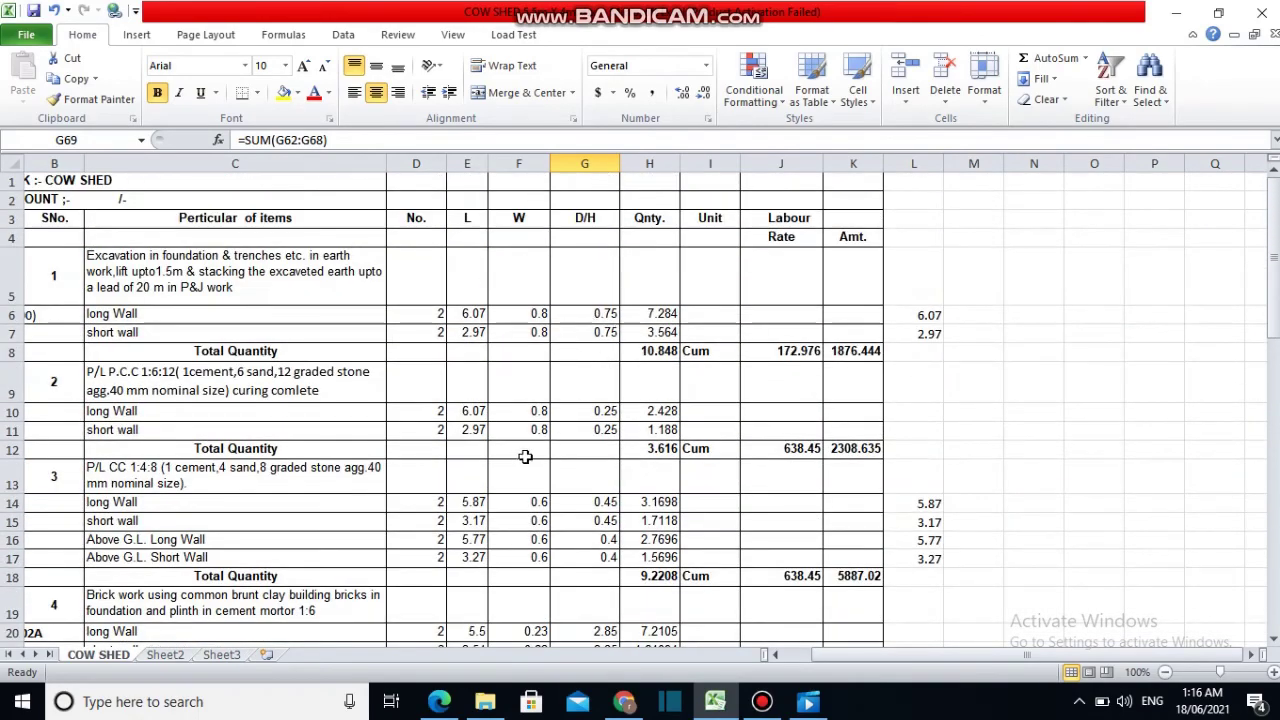
scroll(545, 485, "down", 2)
scroll(580, 490, "down", 1)
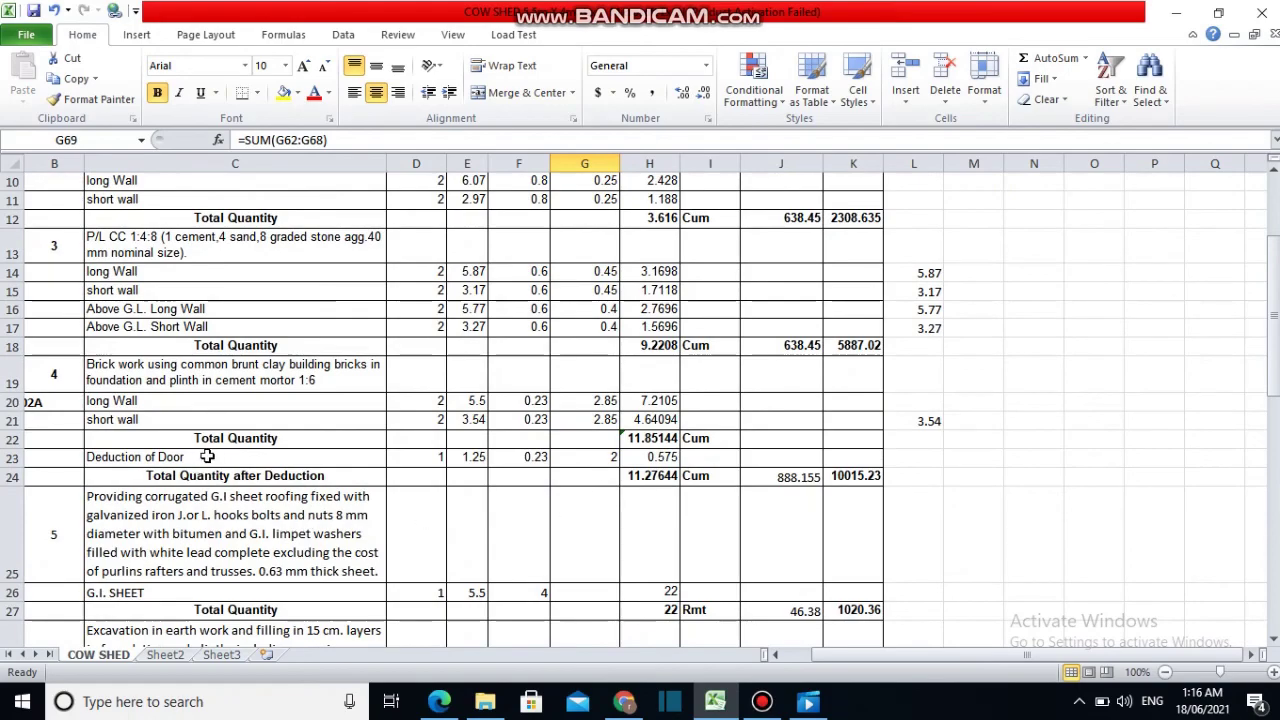
scroll(210, 460, "down", 4)
scroll(320, 470, "down", 1)
scroll(440, 470, "down", 3)
scroll(494, 488, "down", 2)
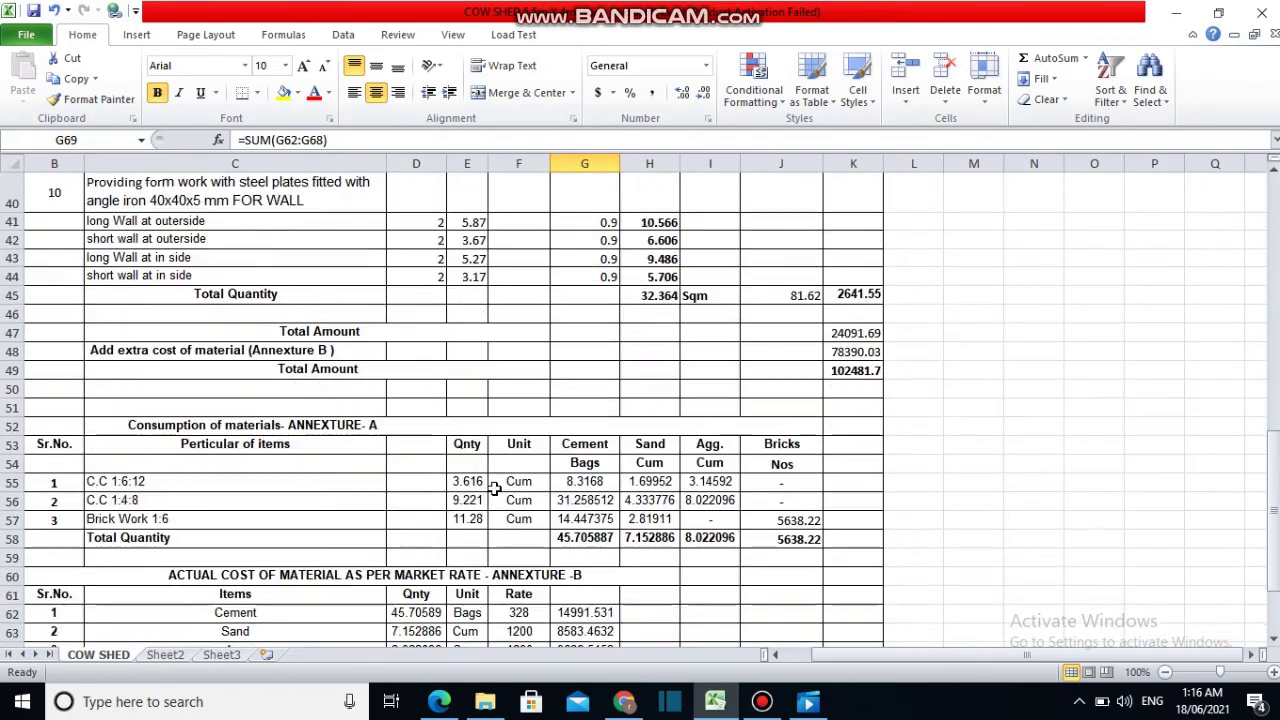
scroll(494, 488, "down", 2)
scroll(500, 489, "down", 2)
scroll(510, 482, "down", 1)
scroll(565, 447, "up", 1)
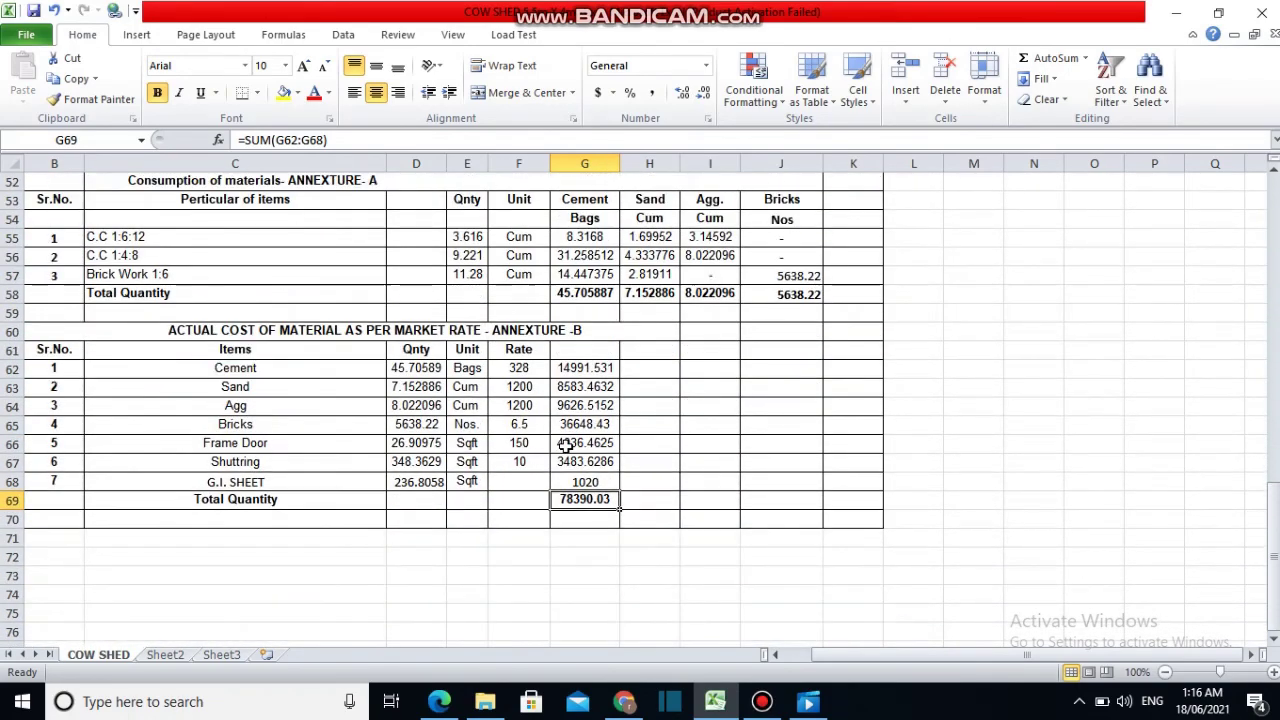
scroll(565, 447, "up", 4)
scroll(568, 440, "up", 1)
scroll(567, 439, "up", 2)
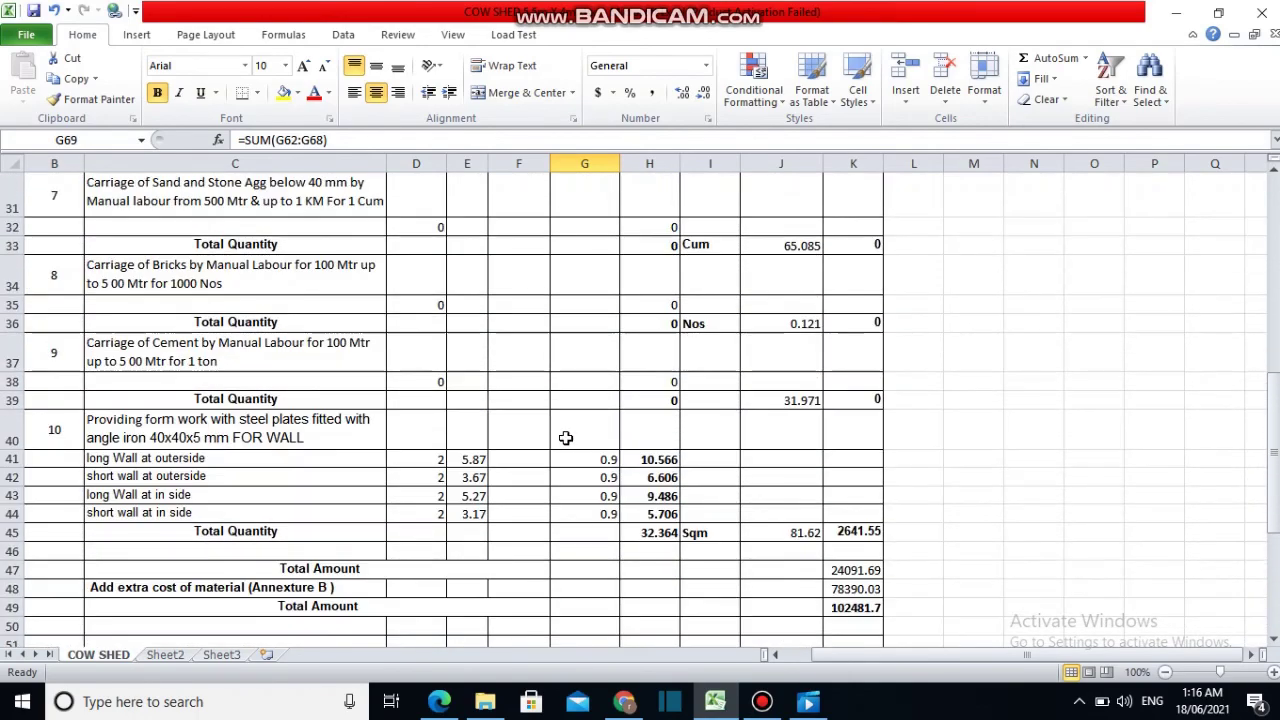
scroll(565, 438, "down", 3)
scroll(560, 435, "down", 1)
scroll(545, 430, "down", 3)
scroll(524, 425, "up", 1)
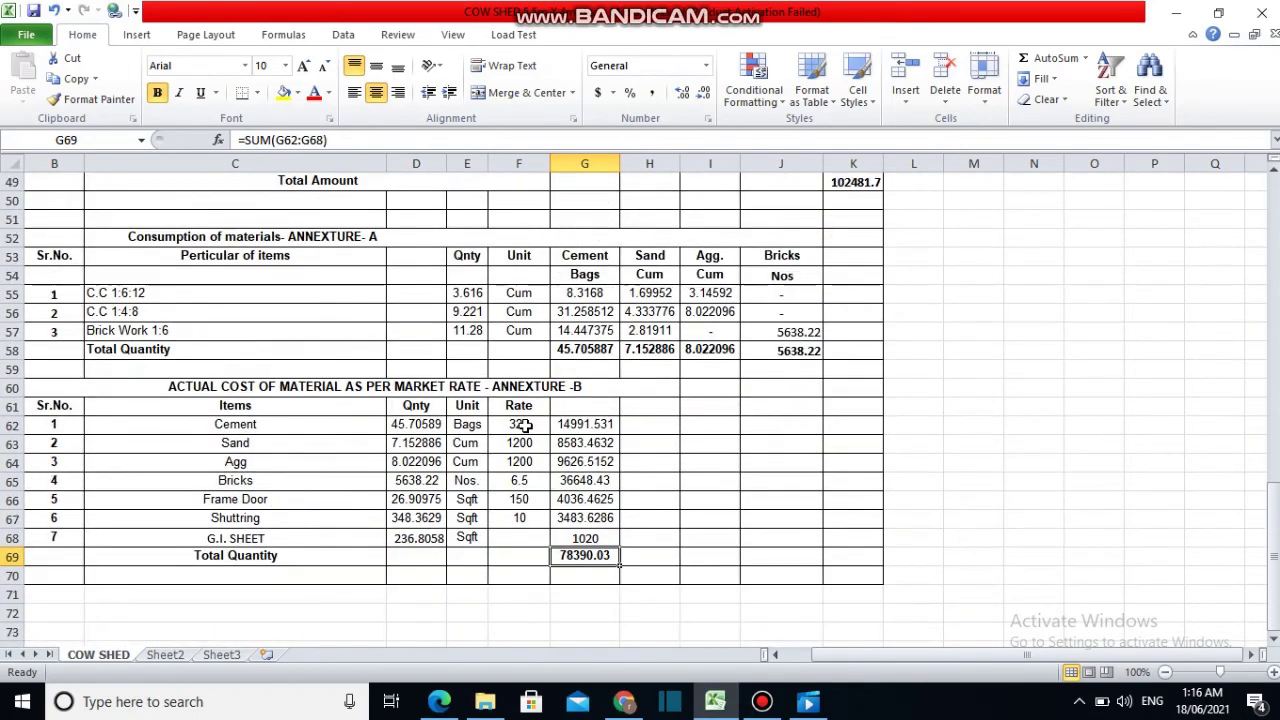
scroll(524, 420, "up", 4)
scroll(526, 417, "up", 2)
scroll(525, 412, "up", 3)
scroll(523, 408, "up", 2)
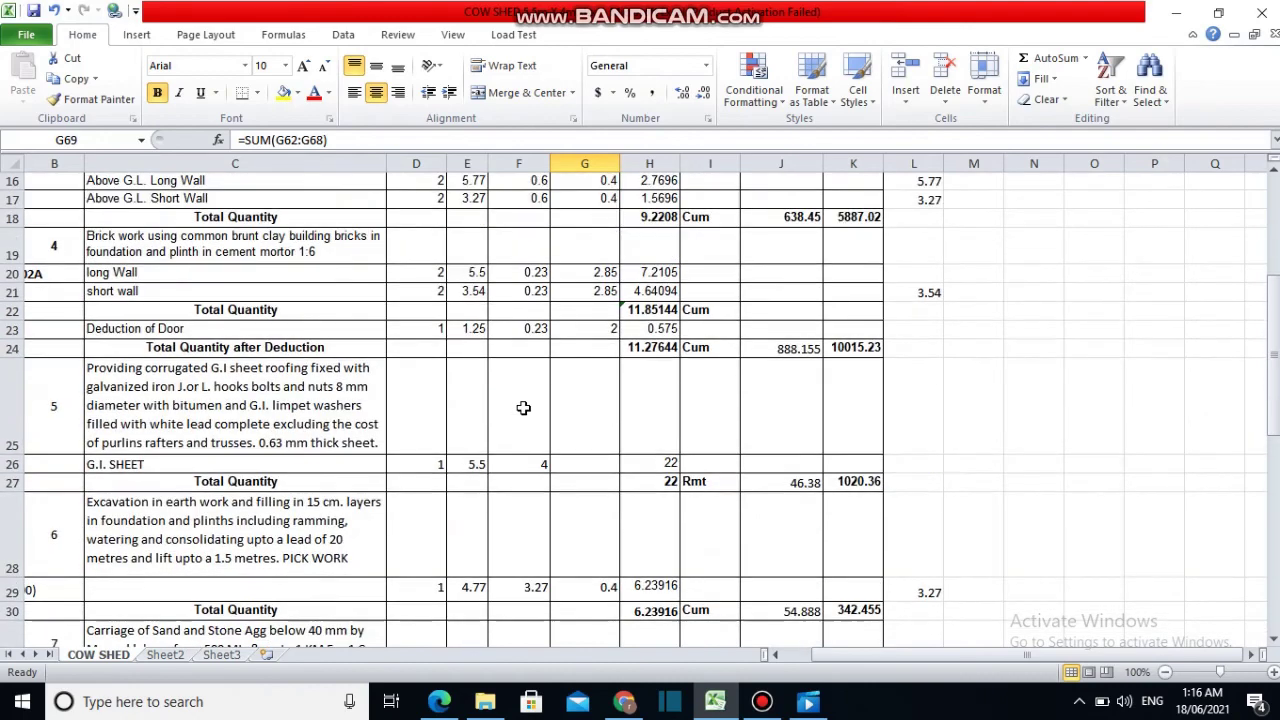
scroll(523, 408, "up", 1)
scroll(525, 403, "up", 4)
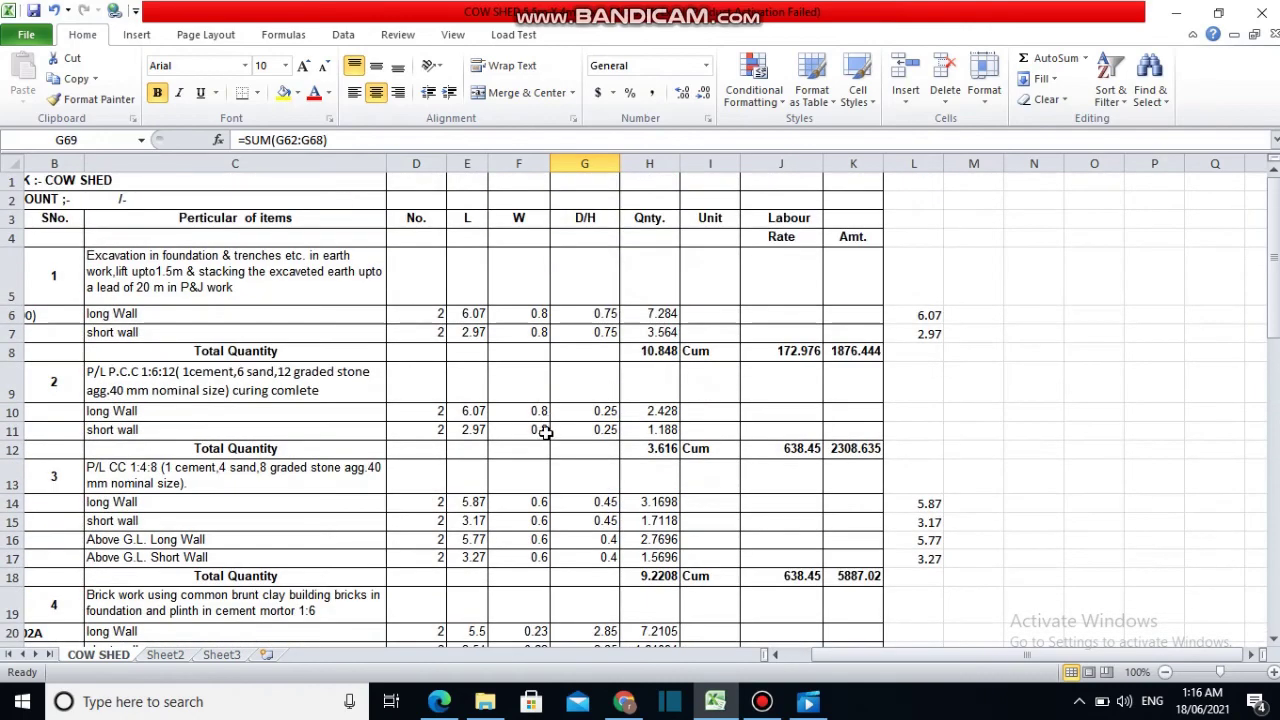
scroll(548, 440, "down", 1)
scroll(535, 470, "down", 1)
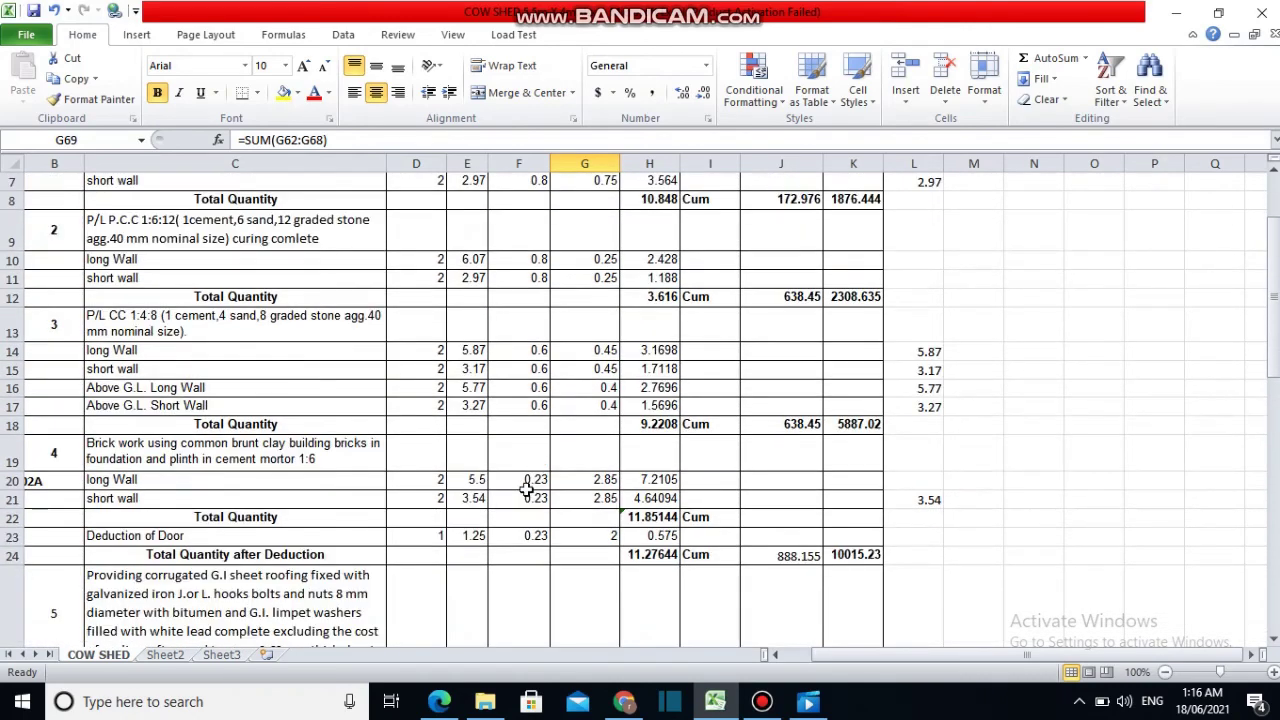
scroll(527, 491, "down", 2)
scroll(522, 492, "down", 1)
scroll(521, 492, "down", 4)
scroll(522, 490, "down", 1)
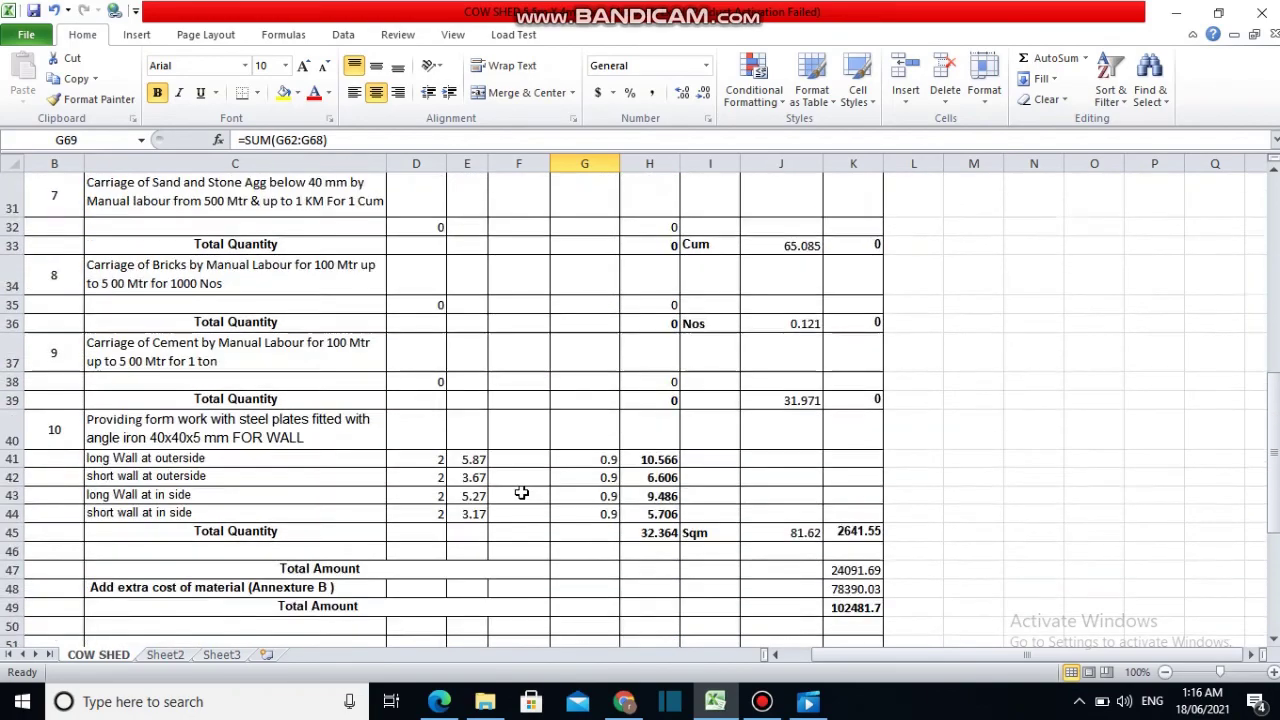
scroll(522, 490, "down", 4)
scroll(516, 488, "down", 4)
scroll(515, 470, "up", 4)
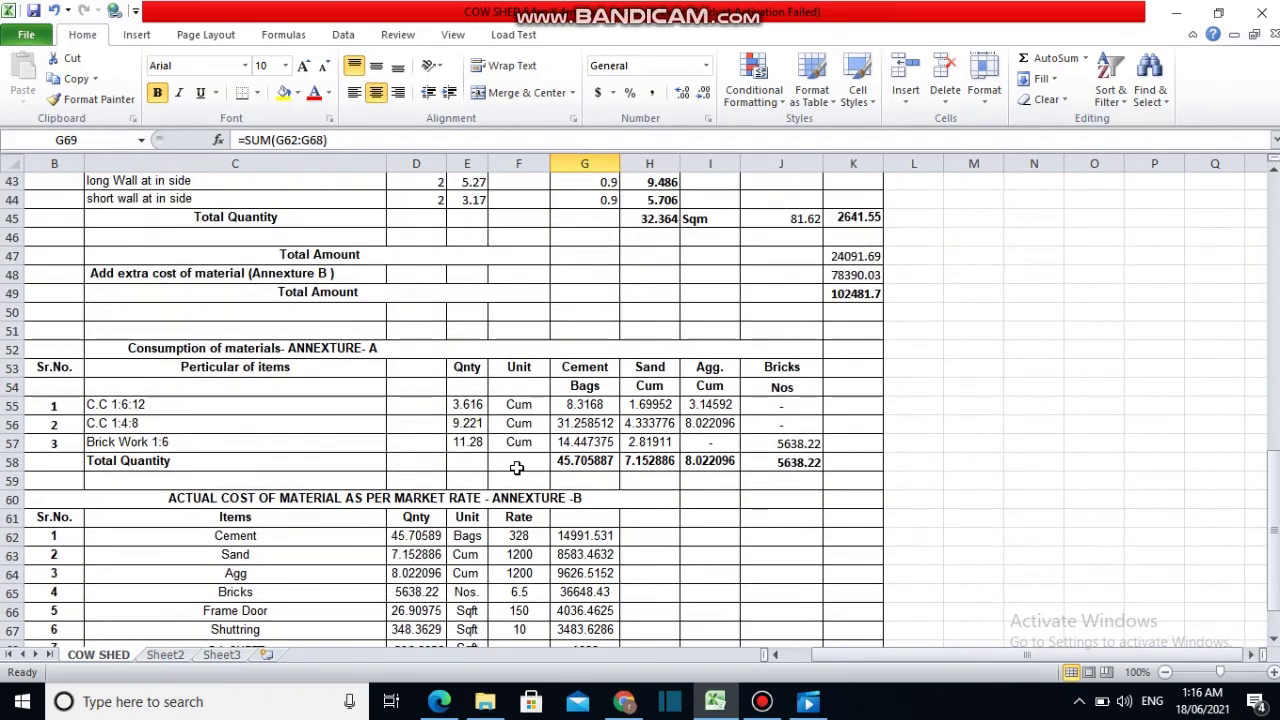
scroll(519, 458, "up", 5)
scroll(521, 452, "up", 2)
scroll(519, 451, "down", 2)
scroll(525, 430, "up", 6)
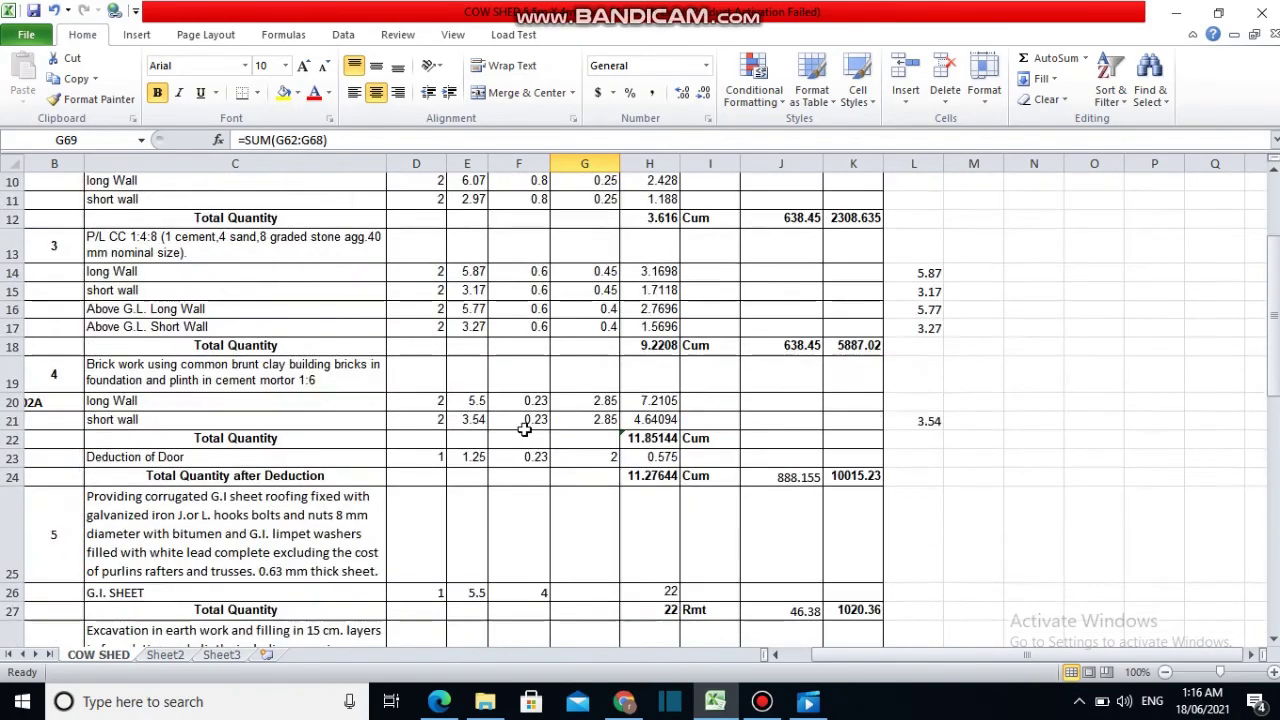
scroll(529, 417, "up", 3)
scroll(529, 414, "down", 5)
scroll(528, 411, "down", 4)
scroll(529, 410, "down", 3)
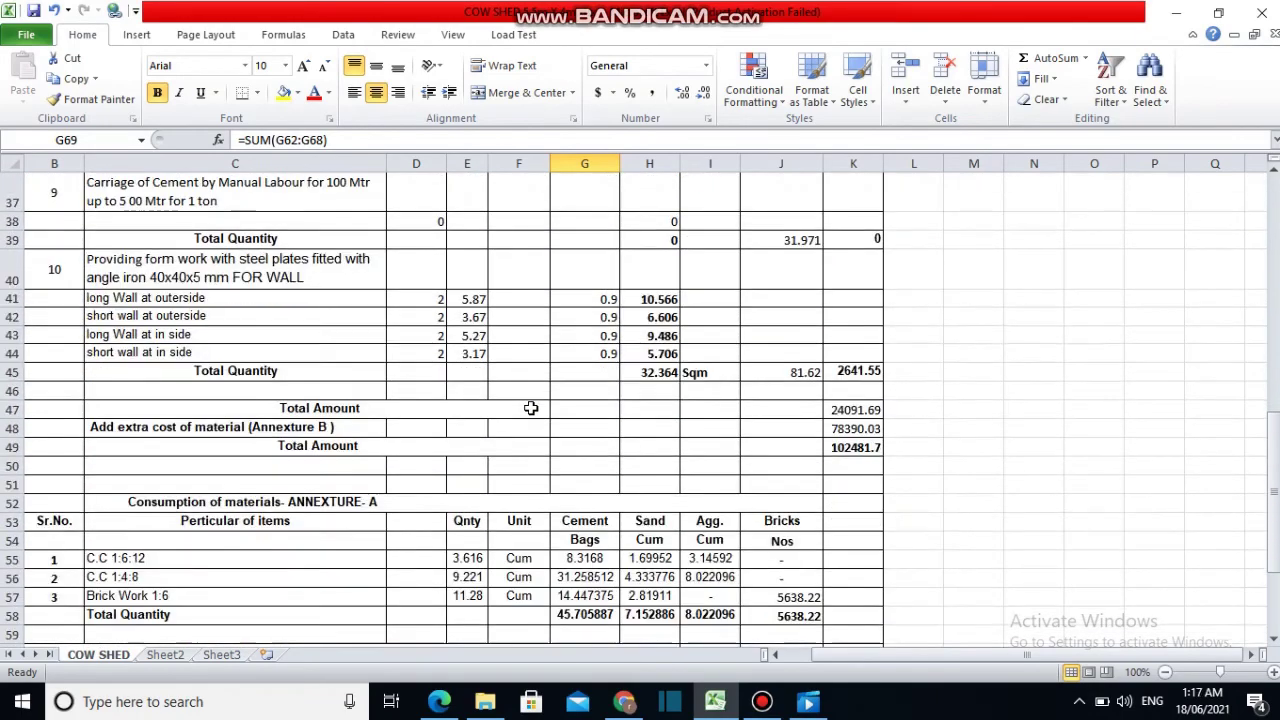
scroll(530, 409, "down", 5)
scroll(532, 408, "down", 3)
scroll(532, 408, "up", 7)
scroll(551, 468, "up", 5)
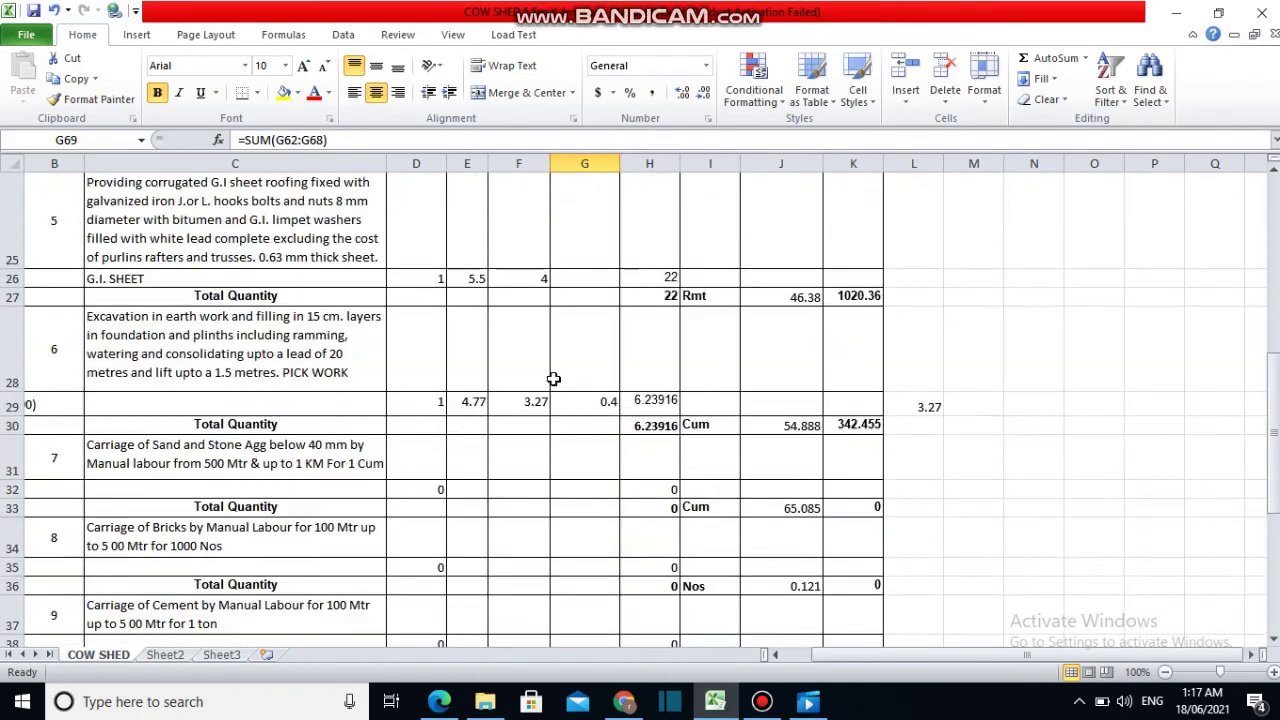
scroll(551, 468, "up", 2)
Minimize the COW SHED workbook and refresh the desktop a few times
left_click(1177, 11)
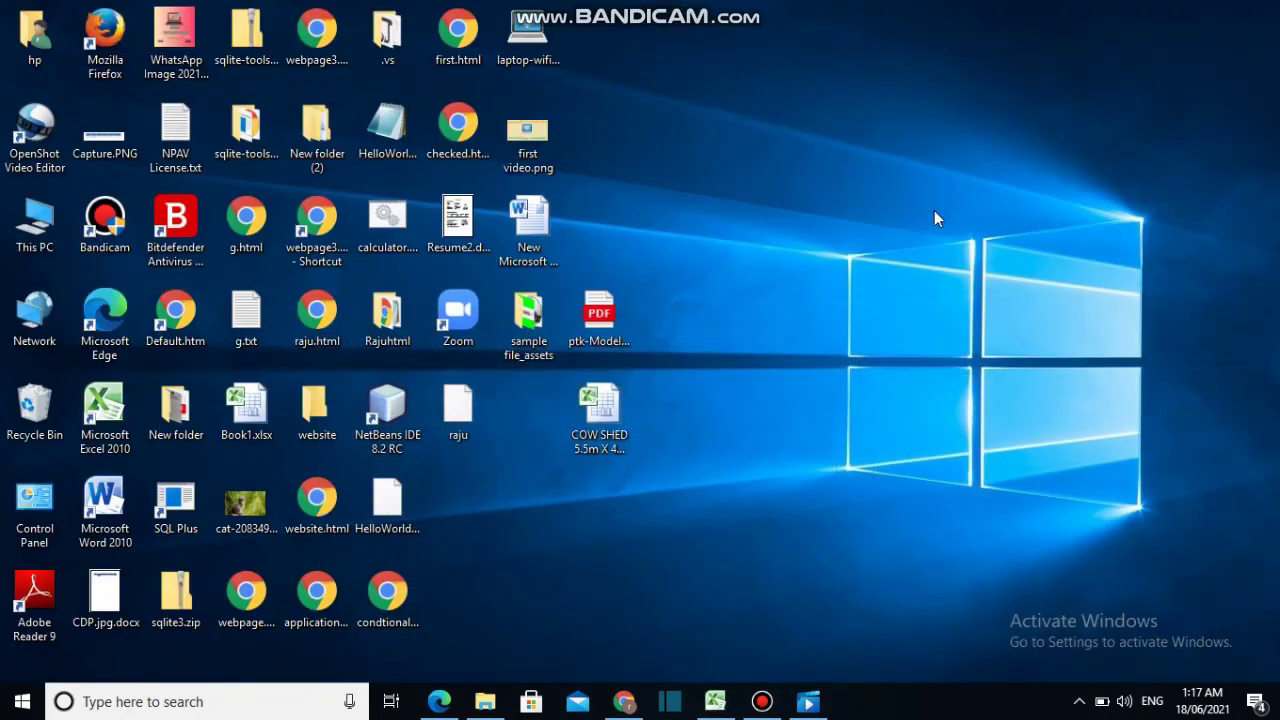
right_click(894, 172)
left_click(930, 226)
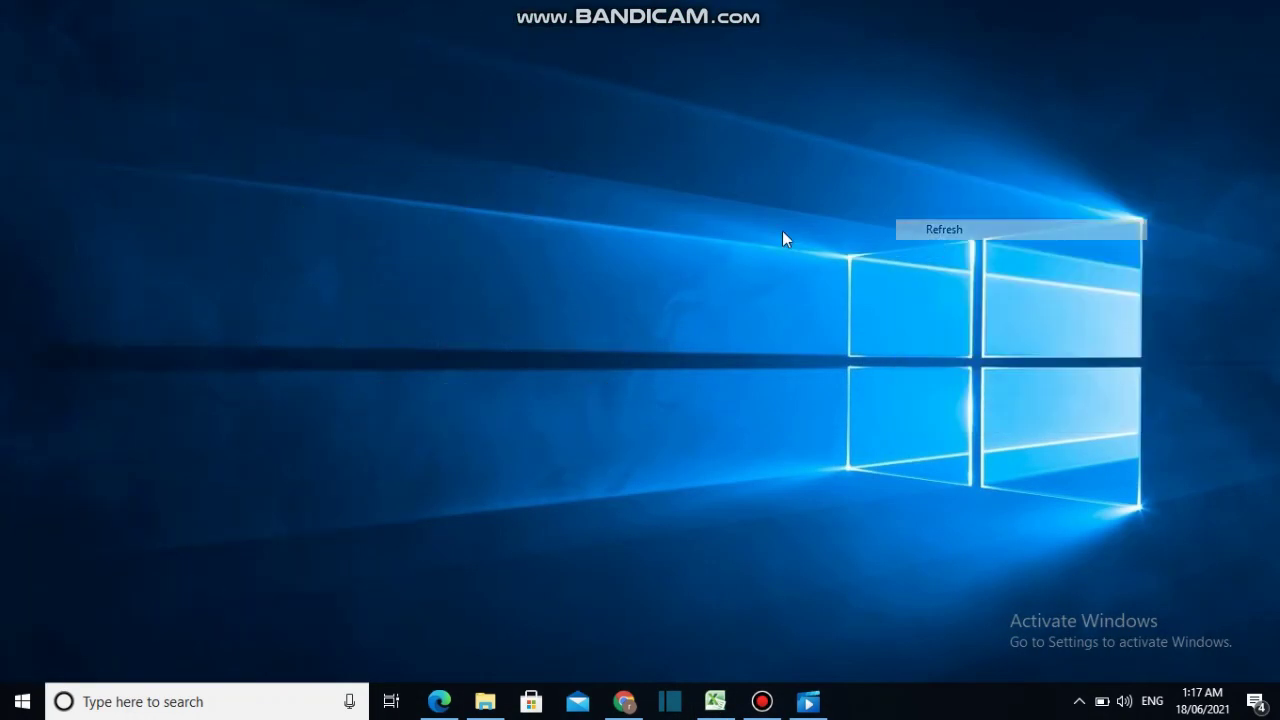
right_click(740, 102)
left_click(760, 156)
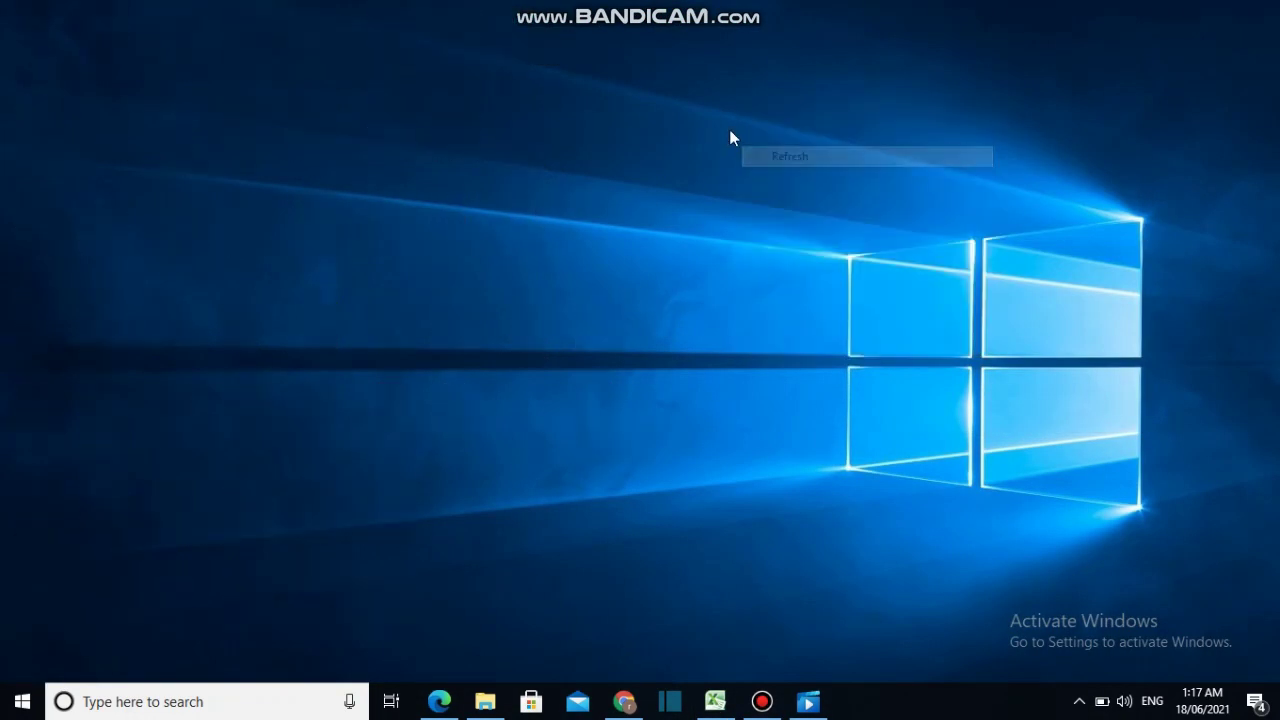
right_click(729, 129)
left_click(760, 185)
Refresh the desktop several more times, then restore the COW SHED workbook from the taskbar
right_click(760, 146)
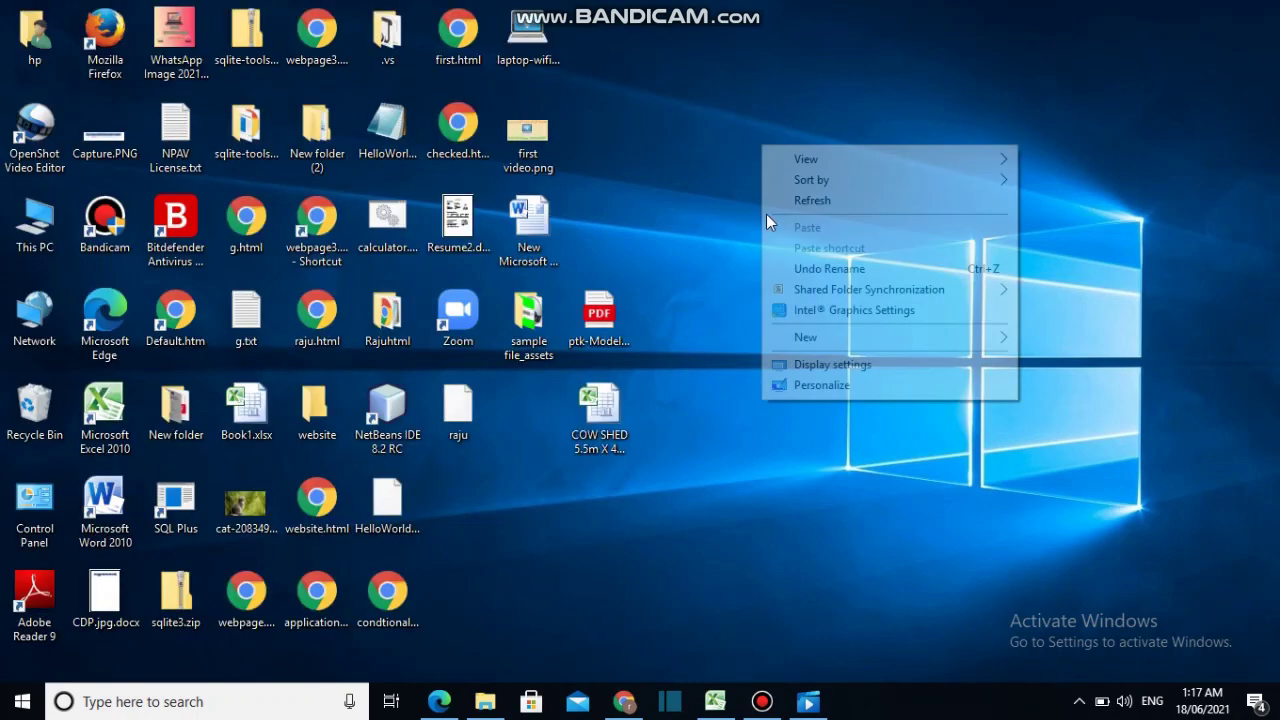
left_click(775, 200)
right_click(750, 180)
left_click(765, 230)
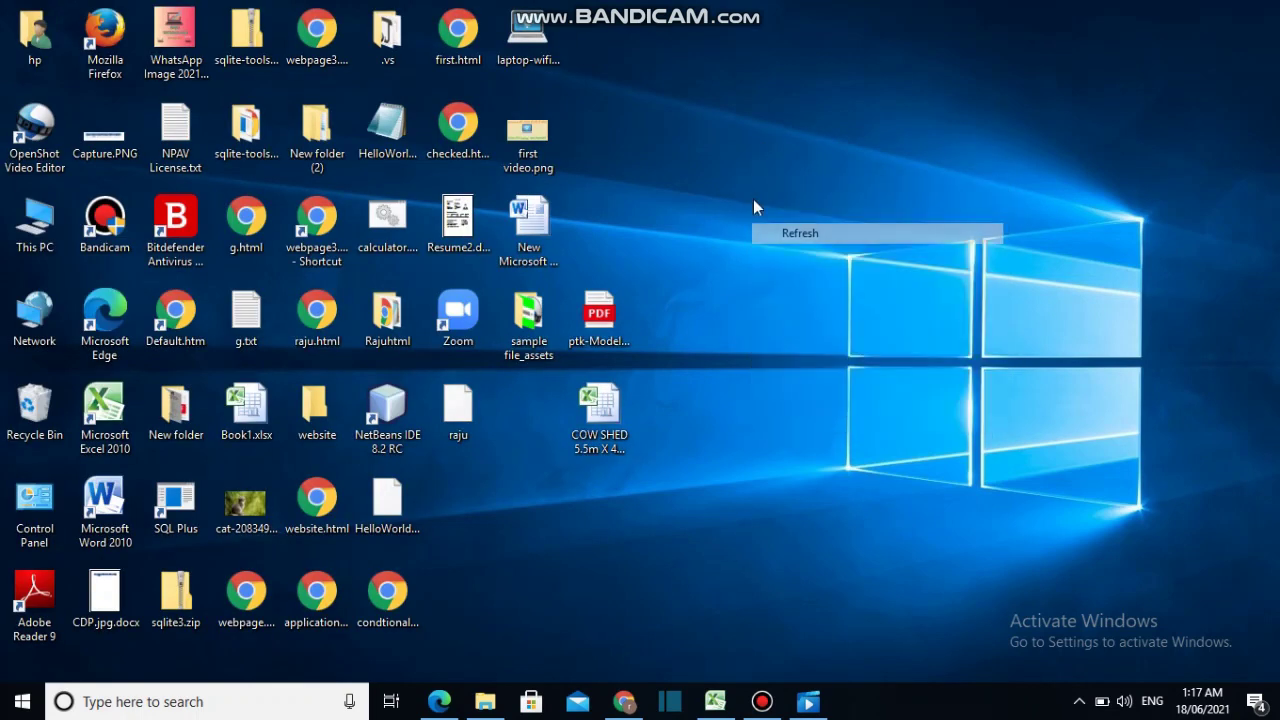
right_click(755, 189)
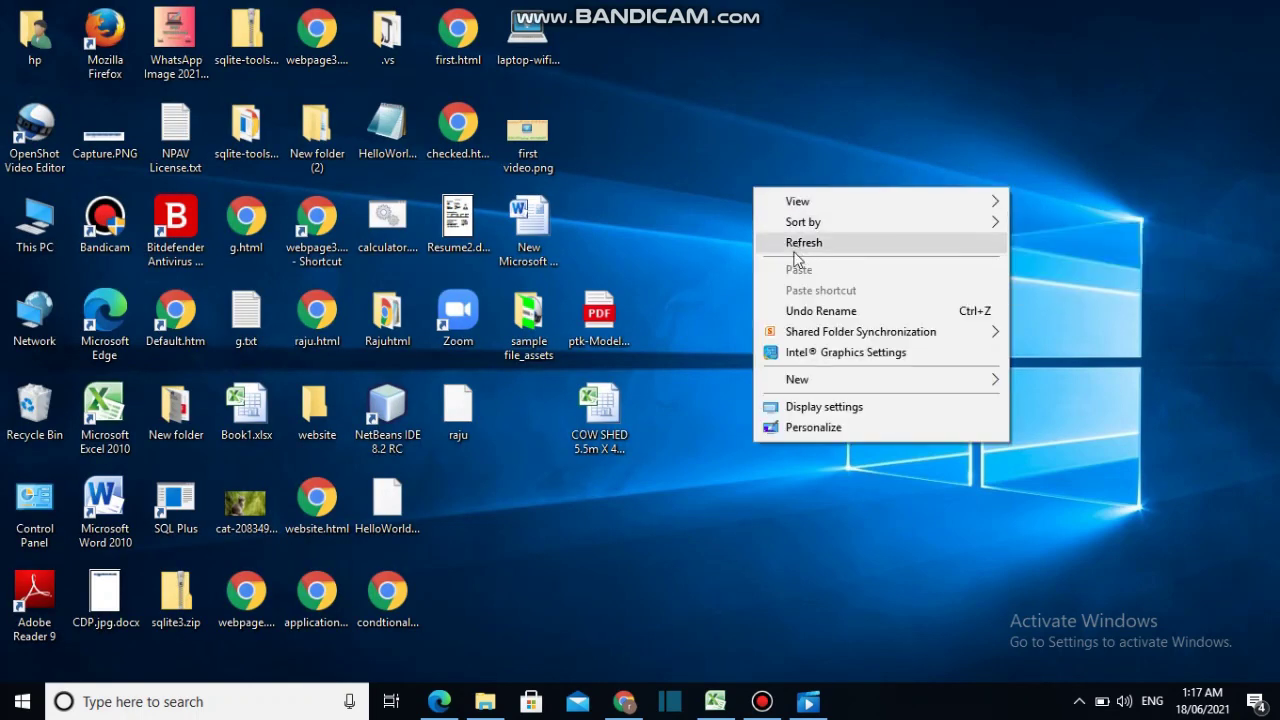
left_click(770, 243)
left_click(715, 701)
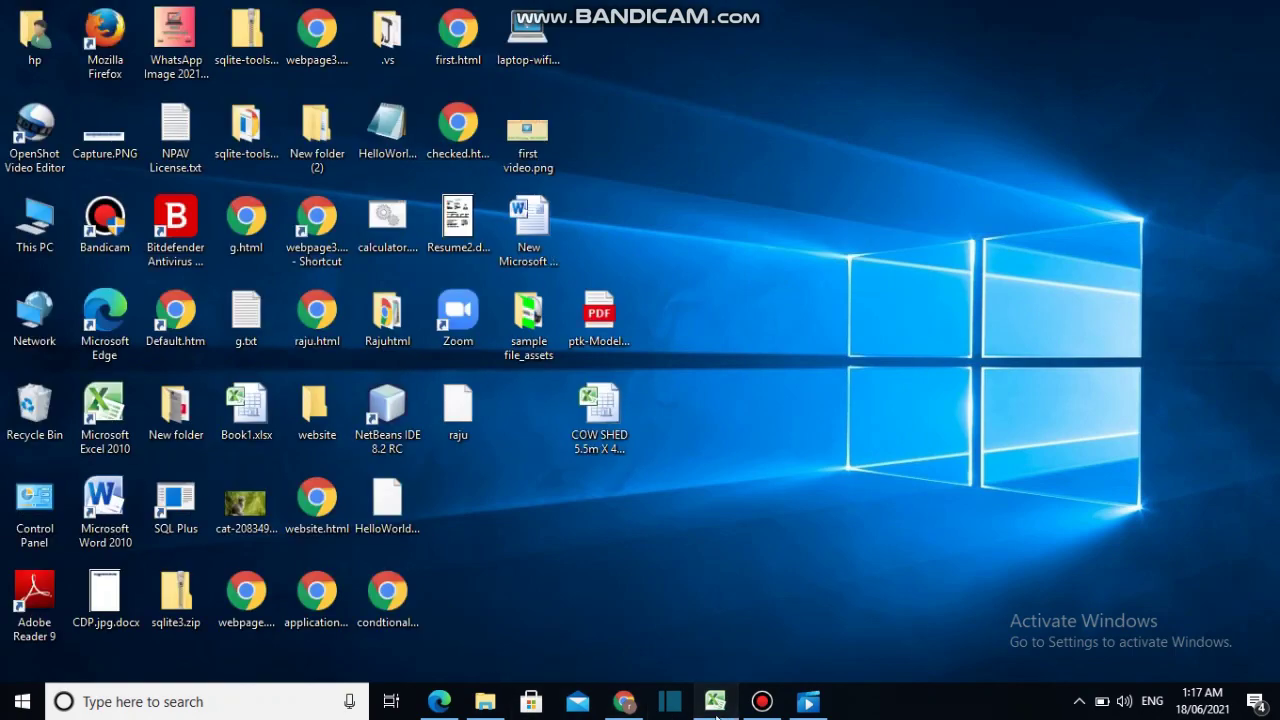
Check the descriptions of items 1–4: excavation, P.C.C, P/L CC 1:4:8 and brick work
scroll(675, 289, "up", 3)
scroll(660, 260, "up", 2)
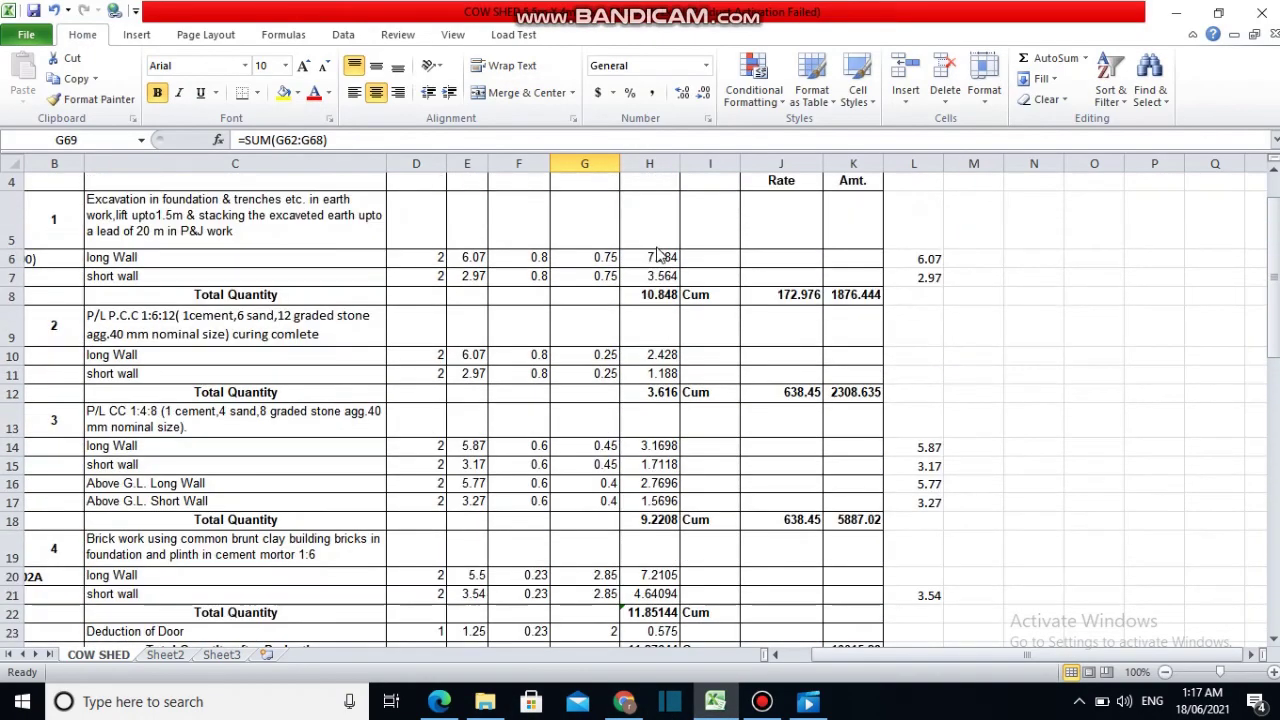
scroll(660, 260, "up", 1)
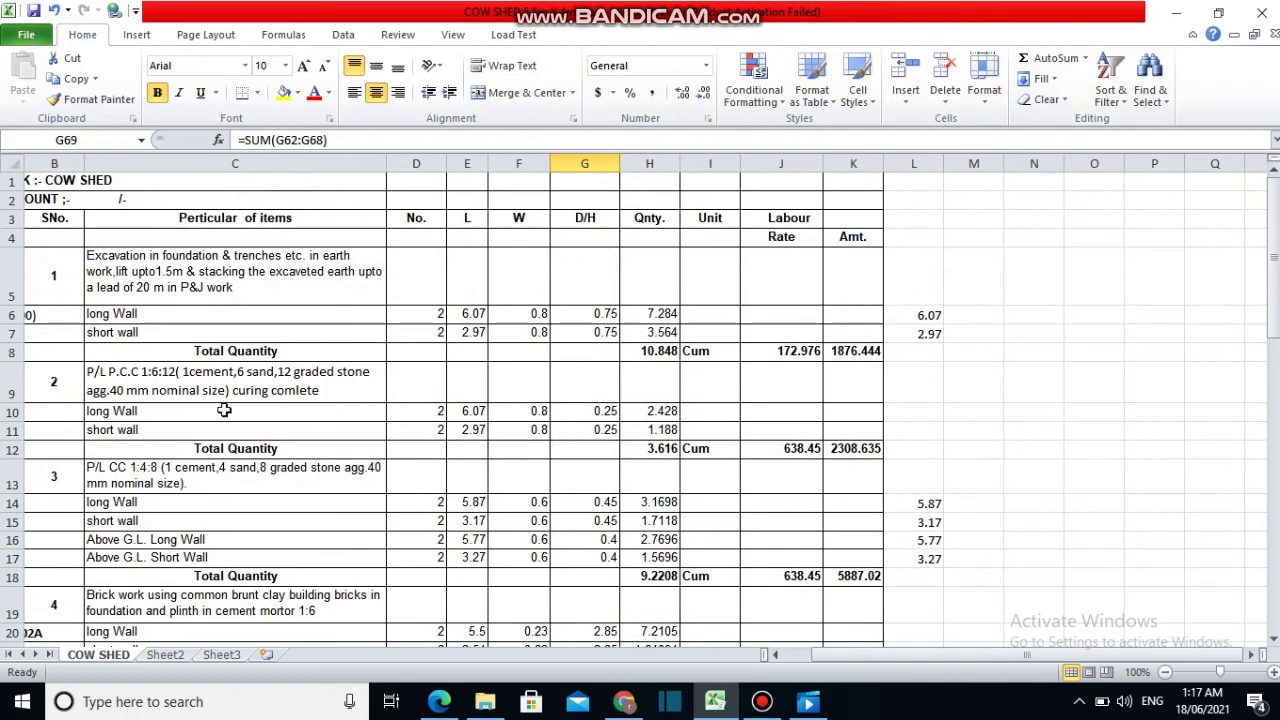
left_click(160, 287)
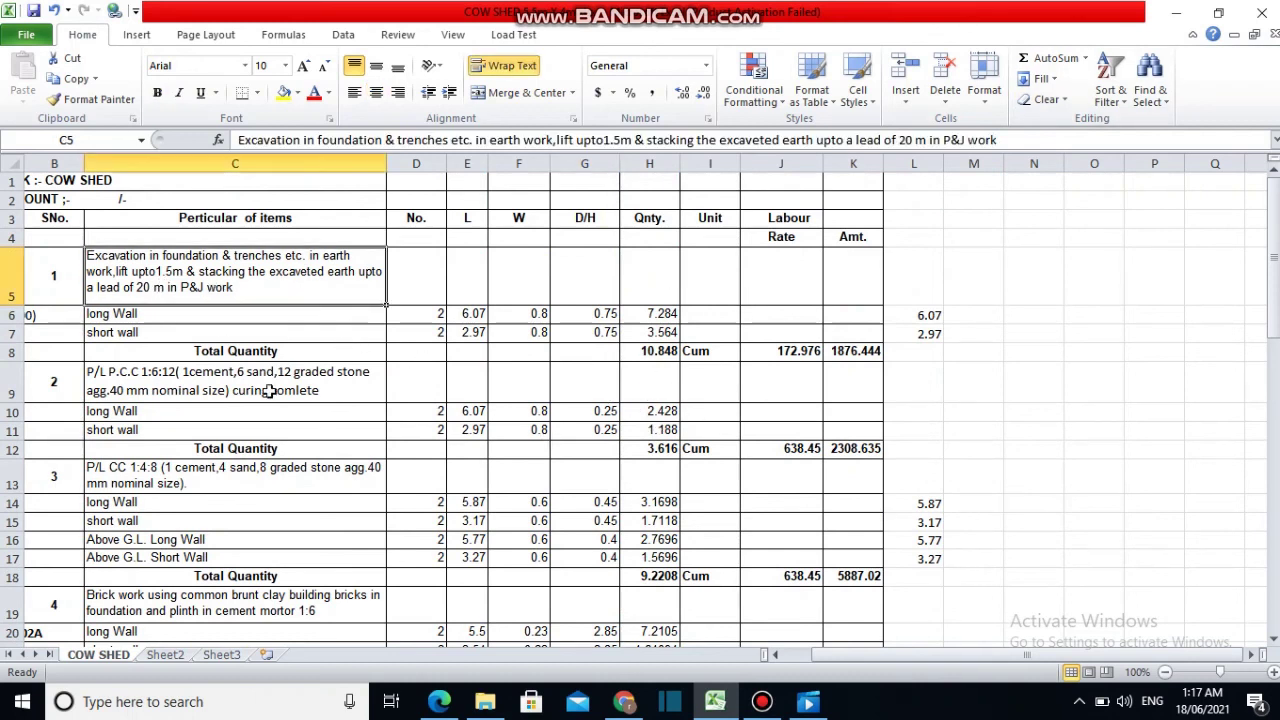
left_click(240, 392)
left_click(235, 481)
scroll(231, 413, "down", 2)
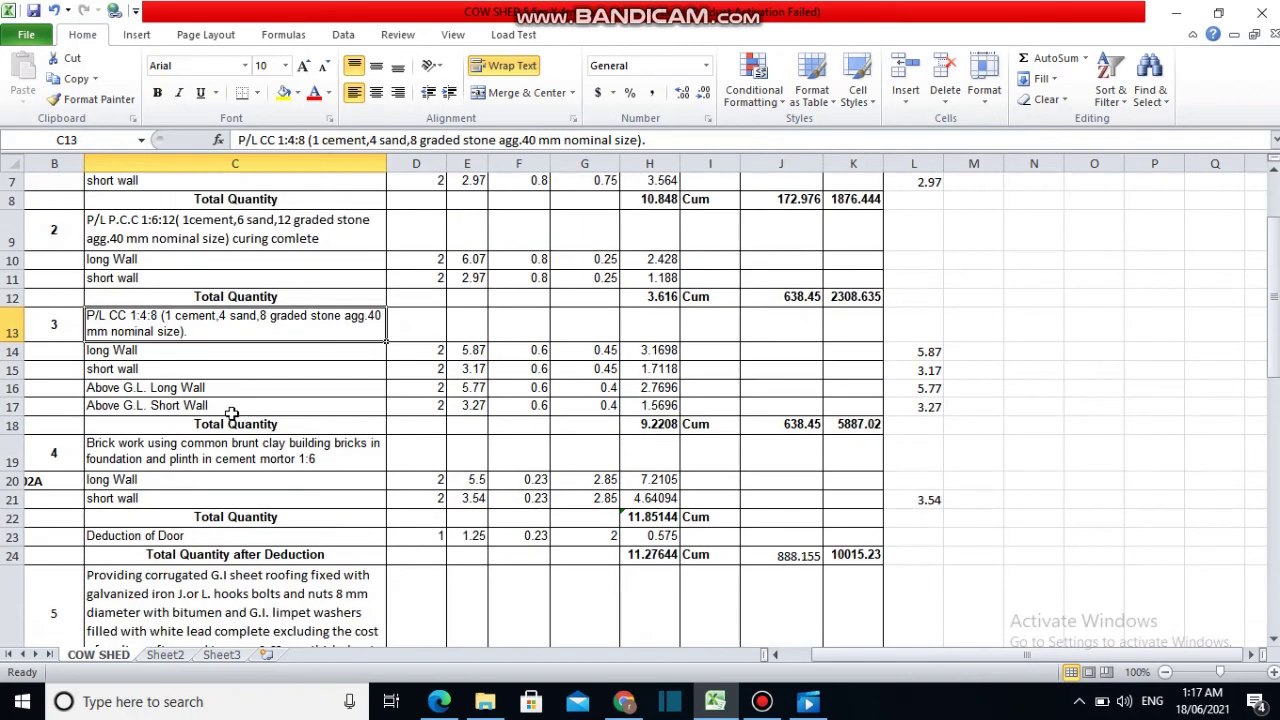
left_click(214, 387)
scroll(224, 430, "down", 1)
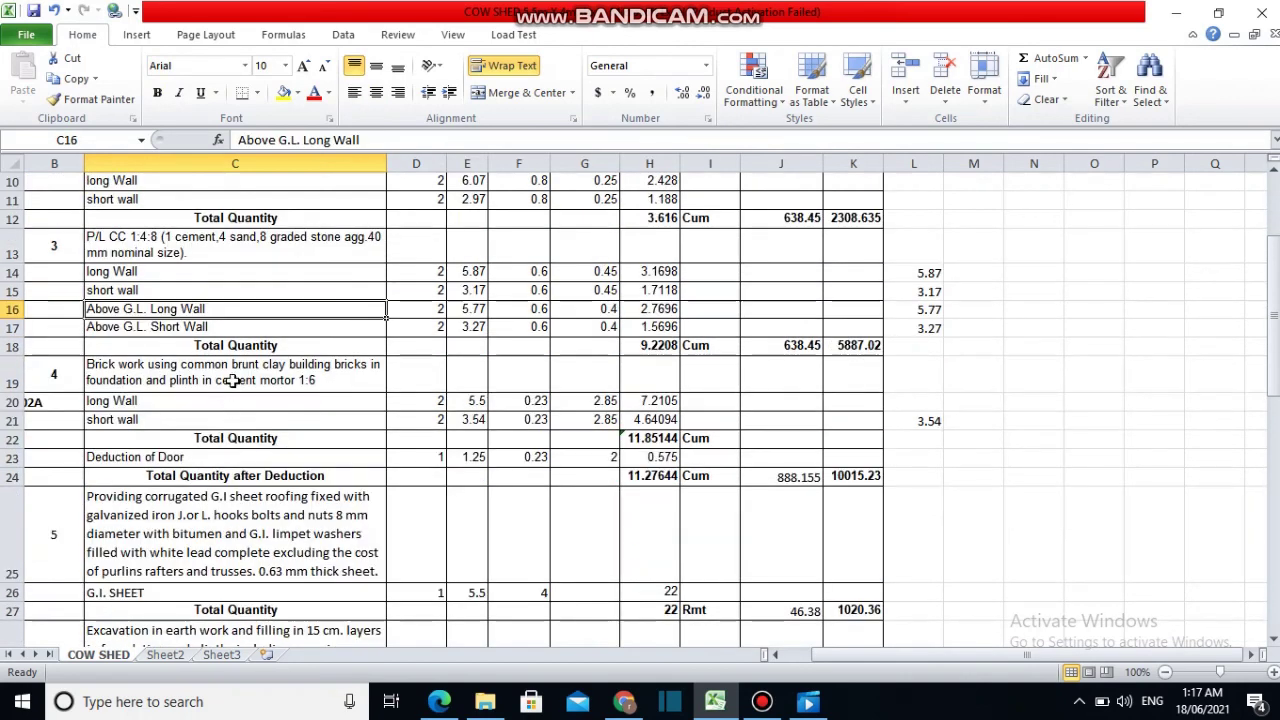
left_click(234, 376)
Check items 5–6 (G.I sheet roofing, earth filling) and the brick, sand and stone carriage items
scroll(260, 422, "down", 1)
scroll(250, 412, "down", 1)
left_click(249, 408)
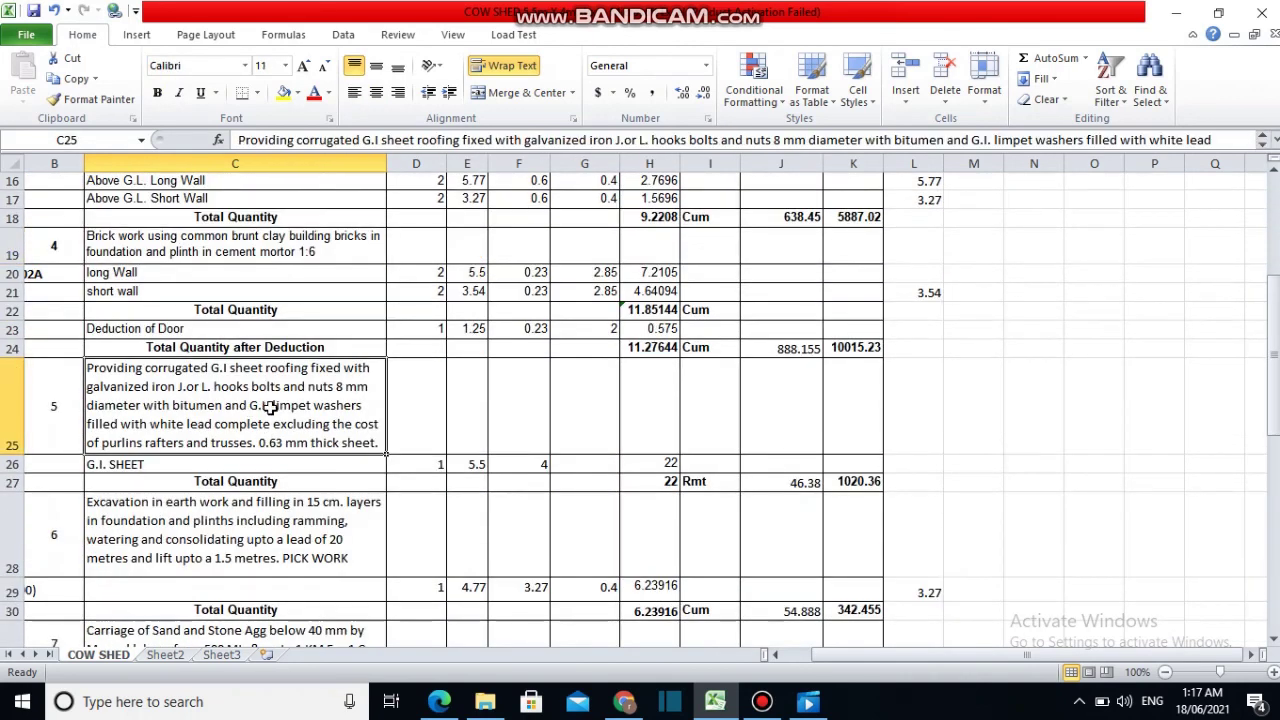
scroll(272, 412, "down", 2)
left_click(250, 408)
scroll(252, 420, "down", 1)
scroll(257, 443, "down", 1)
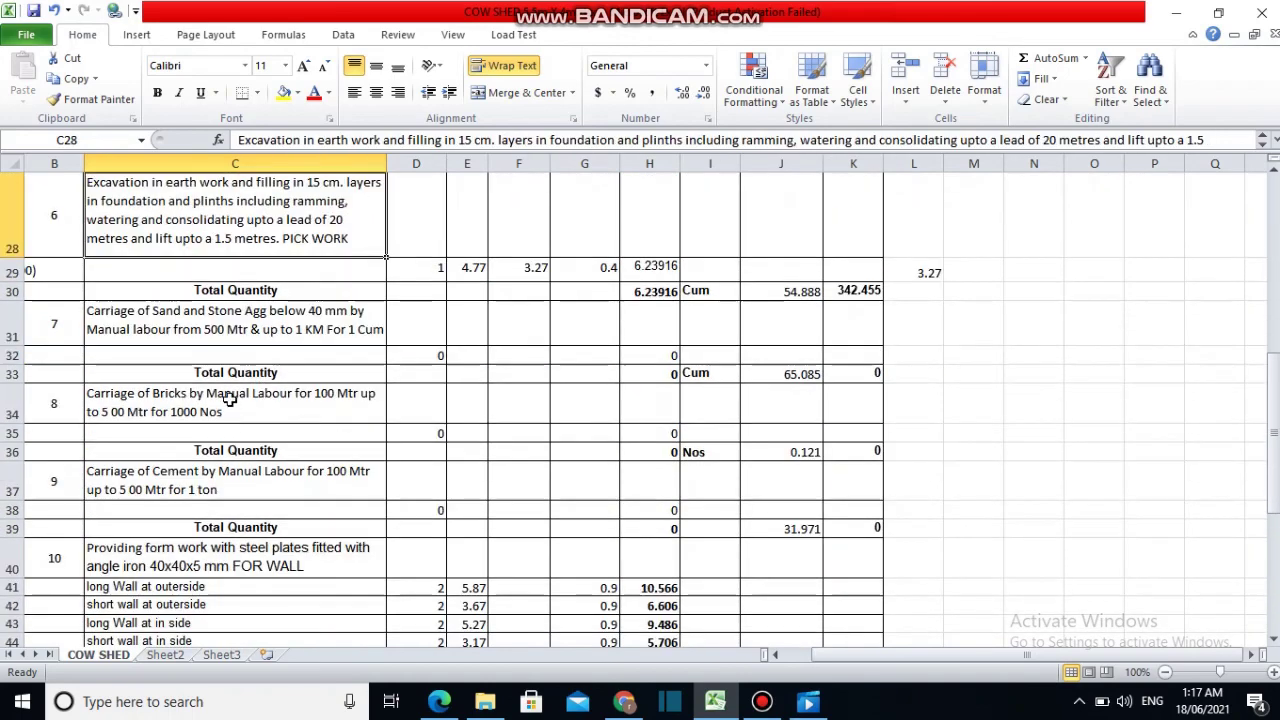
left_click(230, 400)
left_click(258, 340)
Scroll down through the Annexure-A and Annexure-B tables and back up to the top
scroll(265, 390, "down", 1)
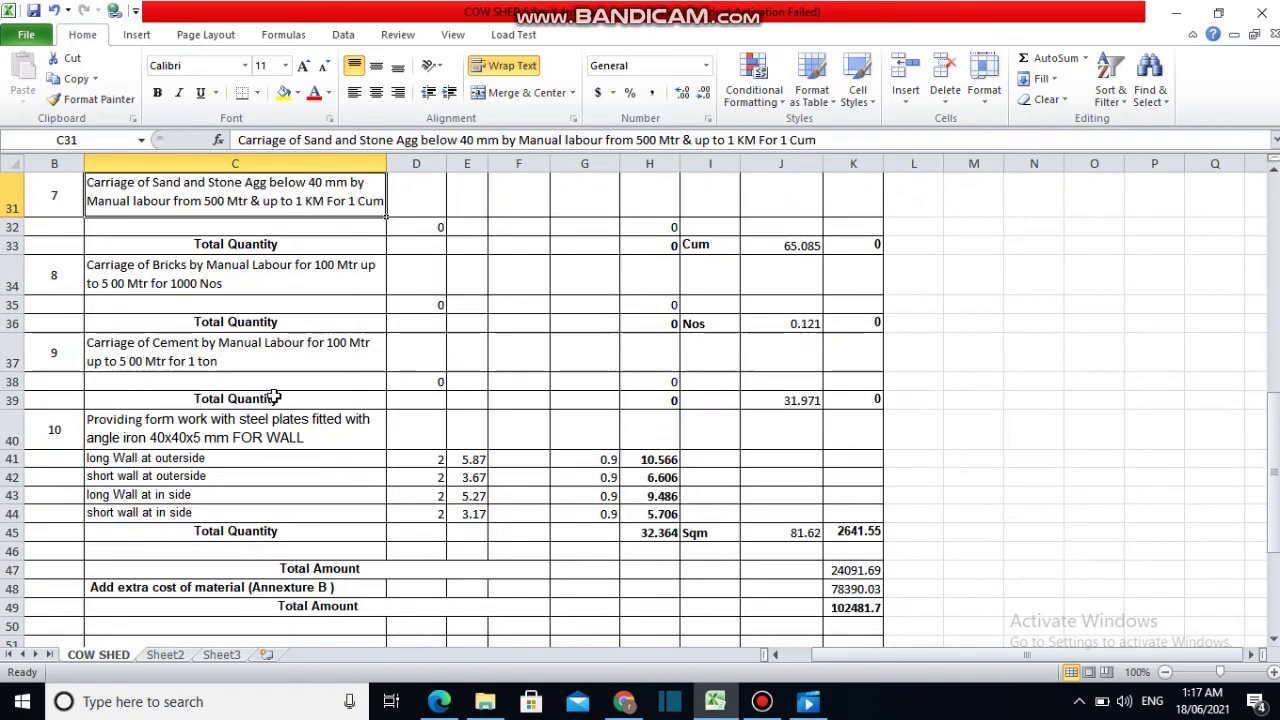
scroll(423, 321, "up", 2)
scroll(483, 427, "down", 1)
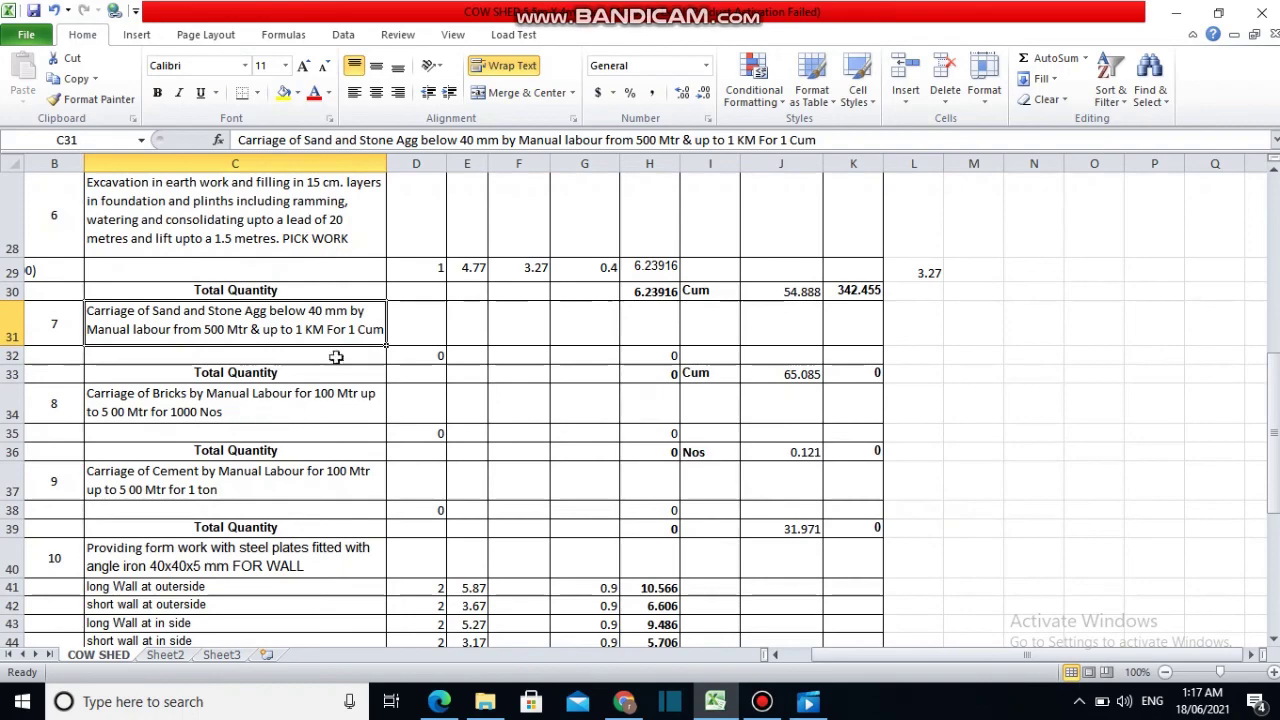
scroll(327, 512, "down", 1)
scroll(714, 293, "down", 1)
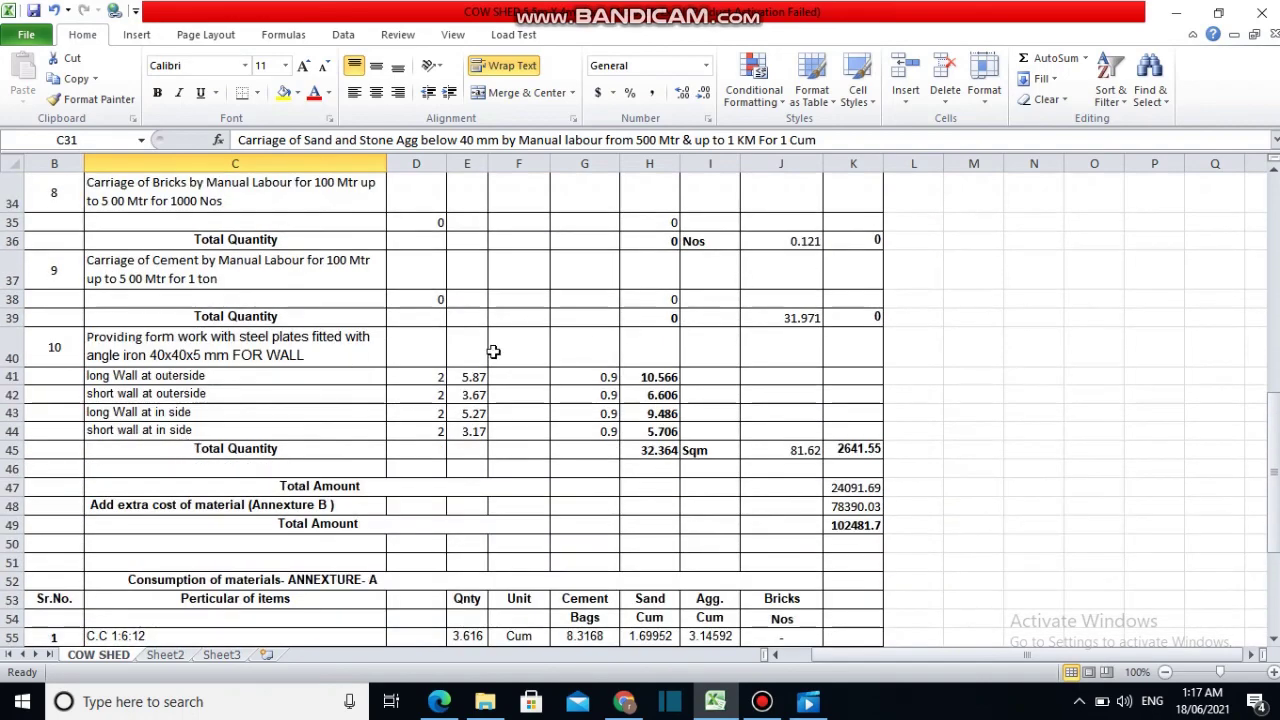
scroll(493, 351, "up", 1)
scroll(268, 392, "up", 1)
scroll(272, 382, "down", 1)
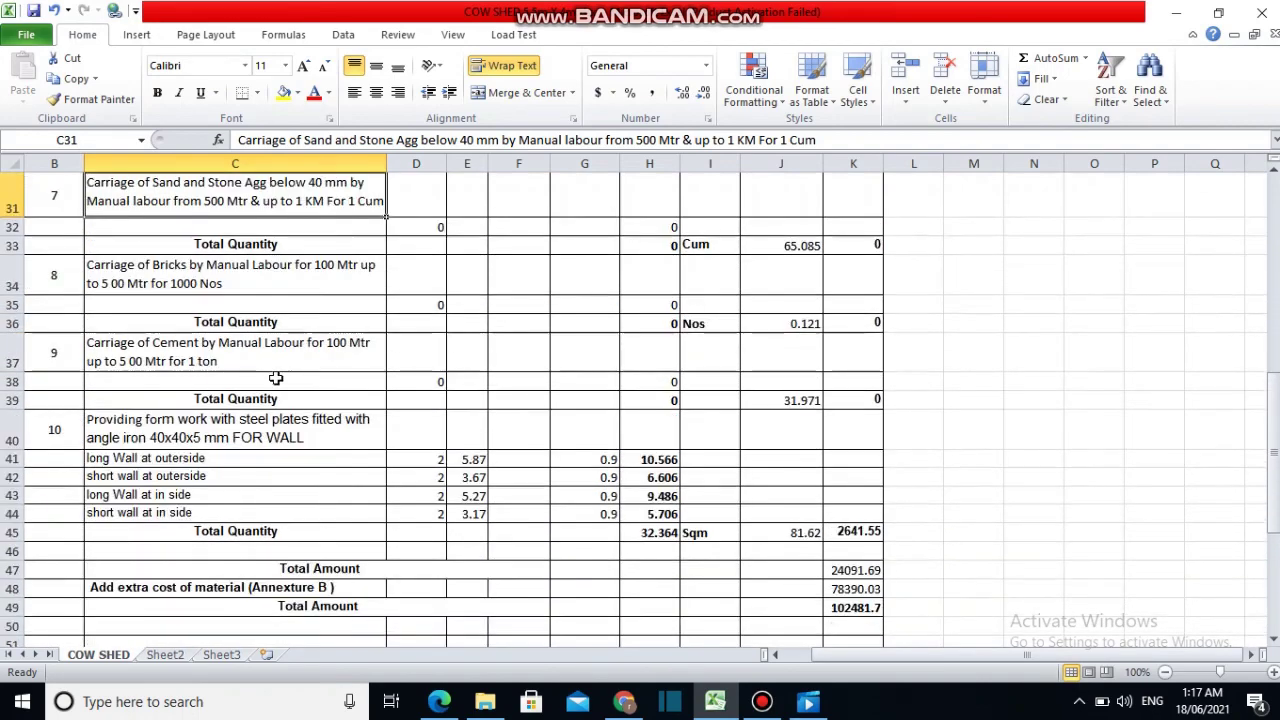
scroll(271, 375, "up", 2)
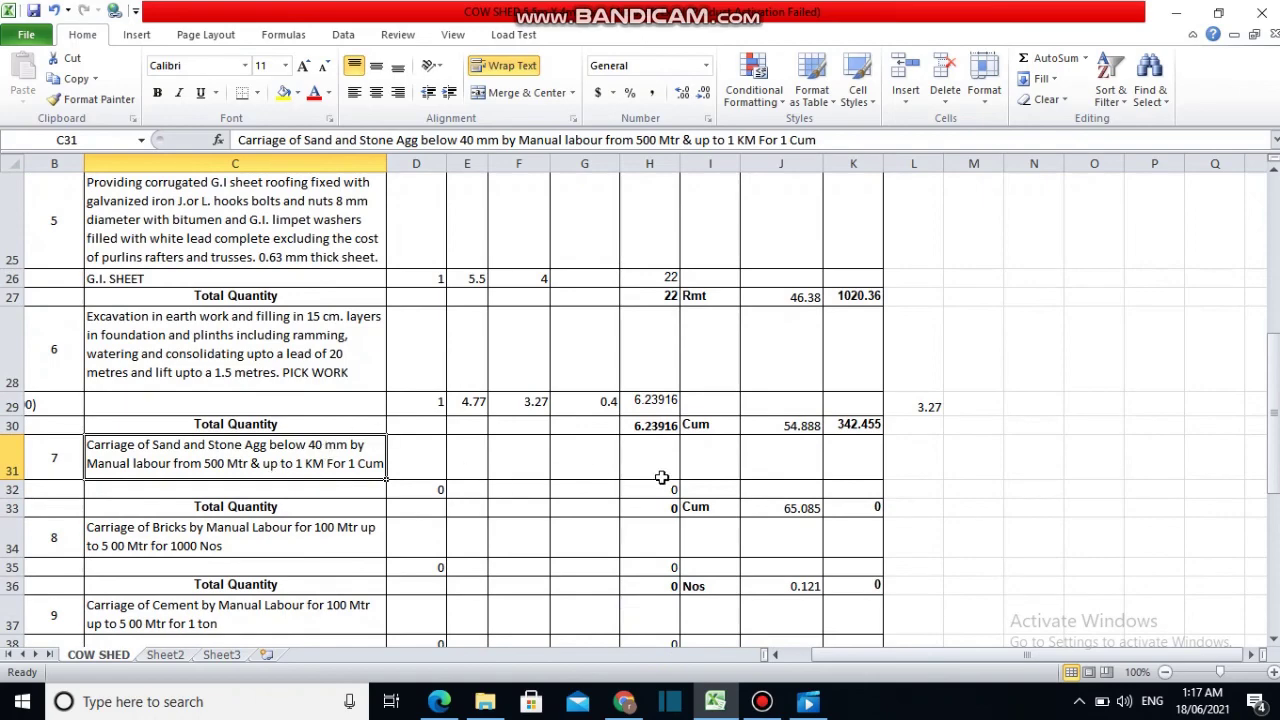
scroll(531, 457, "down", 1)
scroll(531, 457, "down", 2)
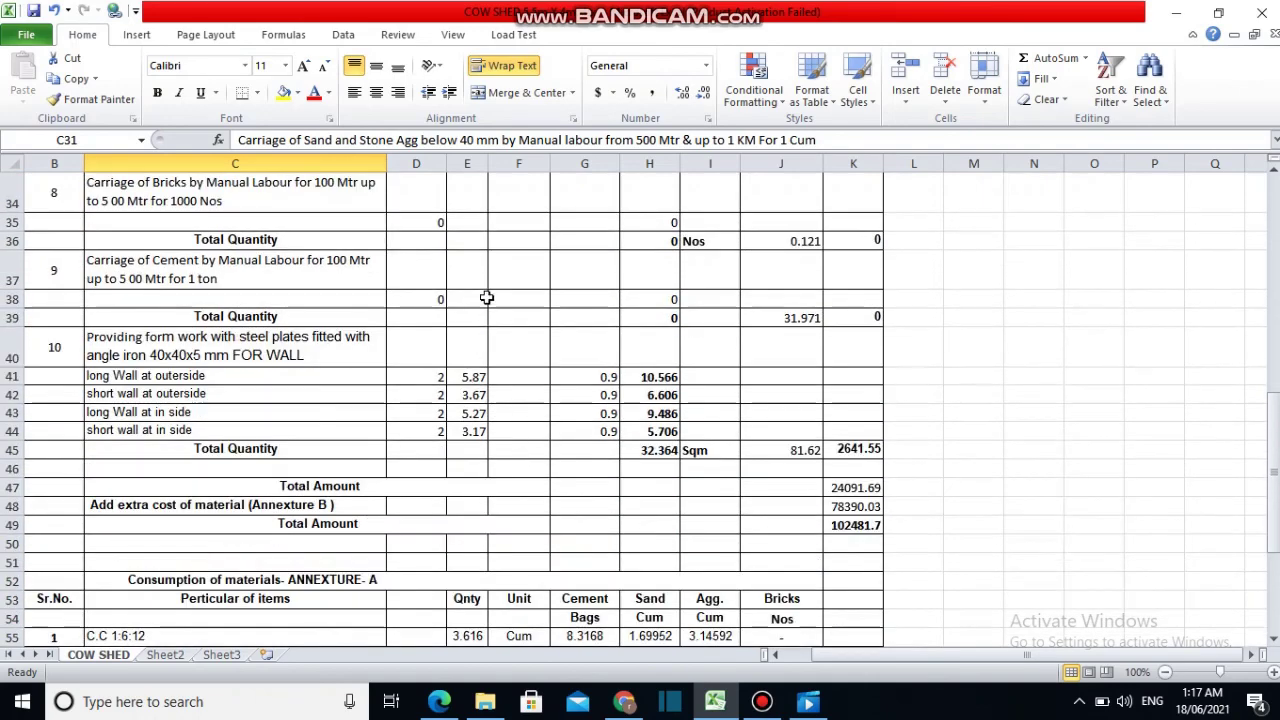
scroll(498, 326, "down", 2)
scroll(500, 357, "down", 3)
scroll(500, 366, "down", 2)
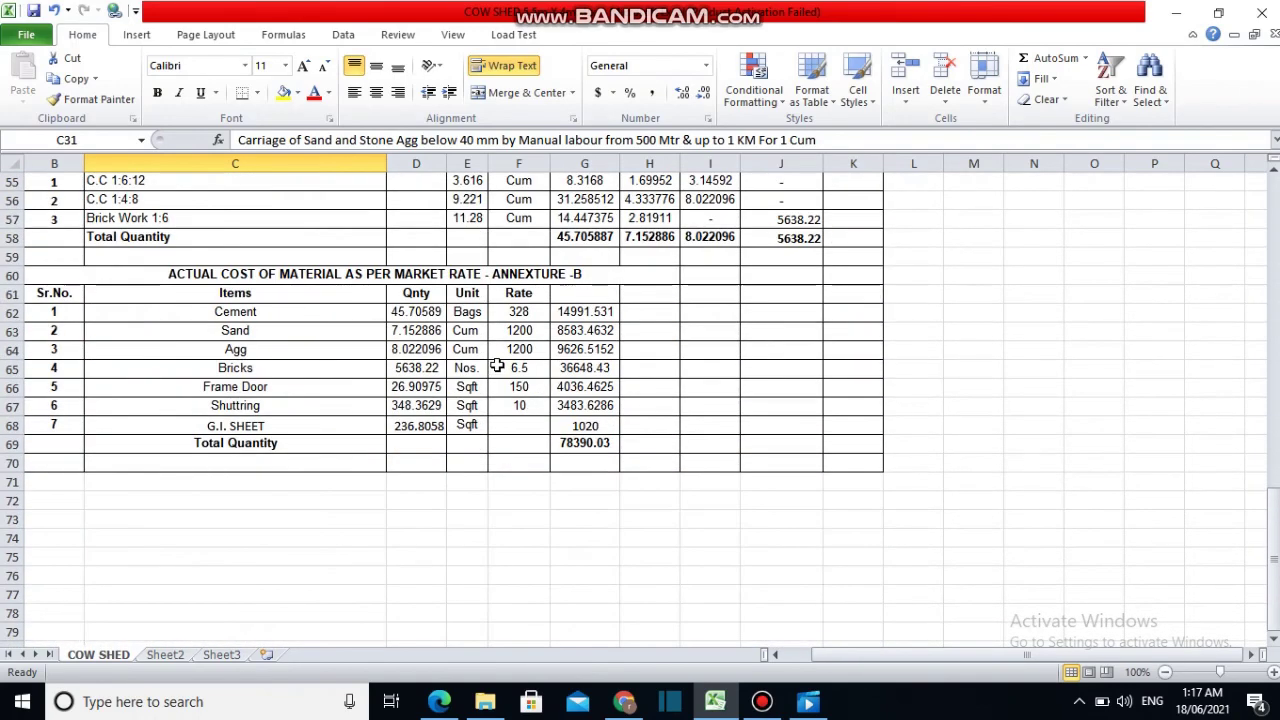
scroll(497, 357, "down", 2)
scroll(505, 335, "up", 3)
scroll(509, 312, "up", 3)
scroll(495, 305, "up", 1)
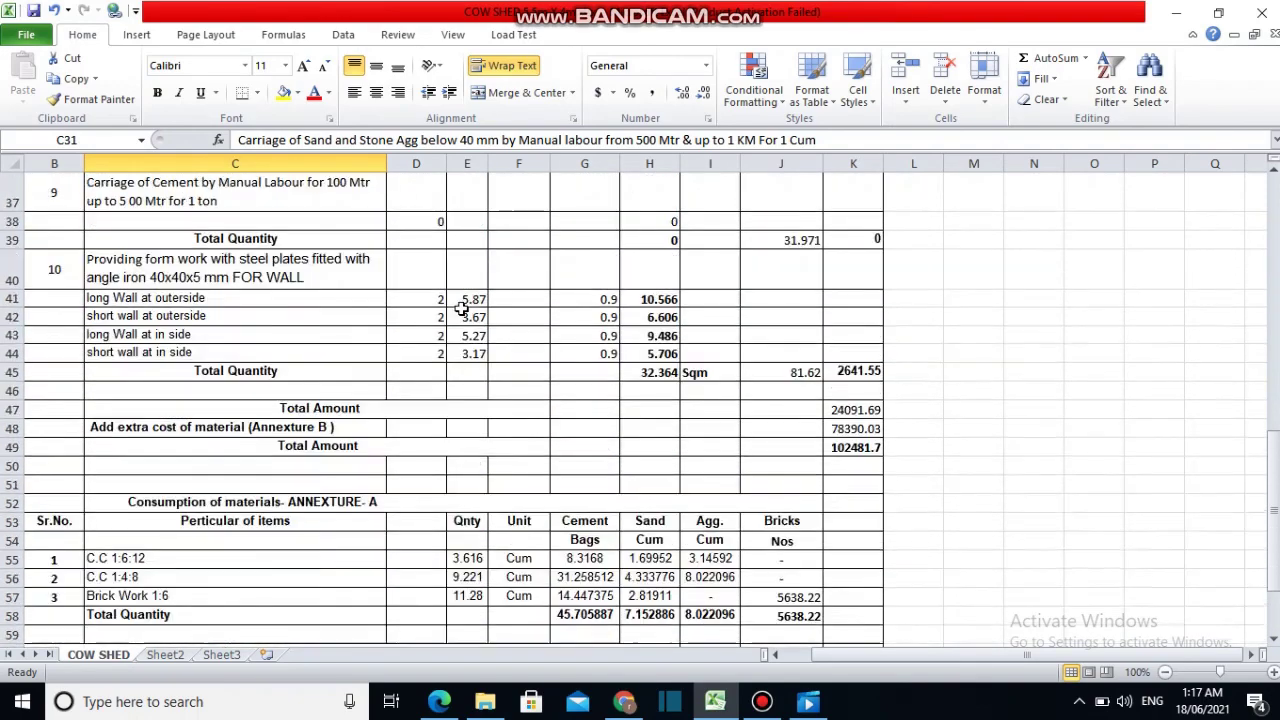
scroll(472, 295, "up", 4)
scroll(472, 292, "up", 3)
scroll(472, 290, "up", 4)
scroll(481, 285, "up", 2)
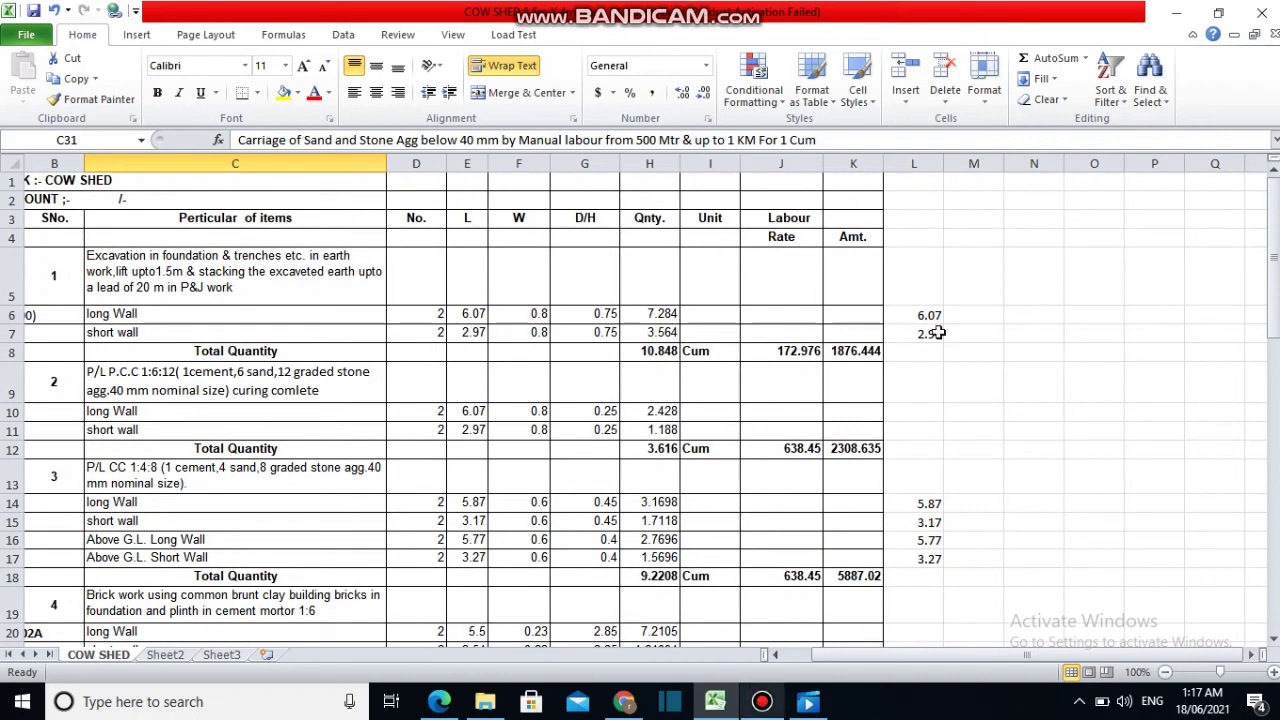
left_click(1178, 9)
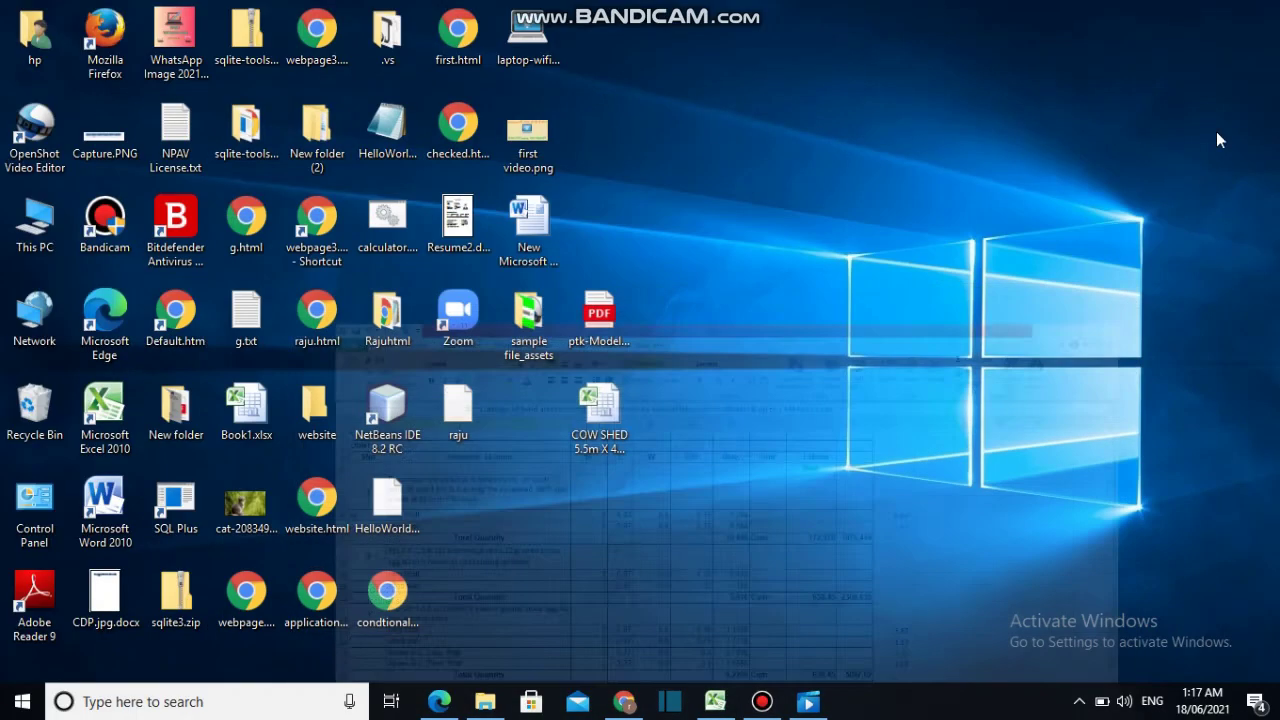
right_click(721, 125)
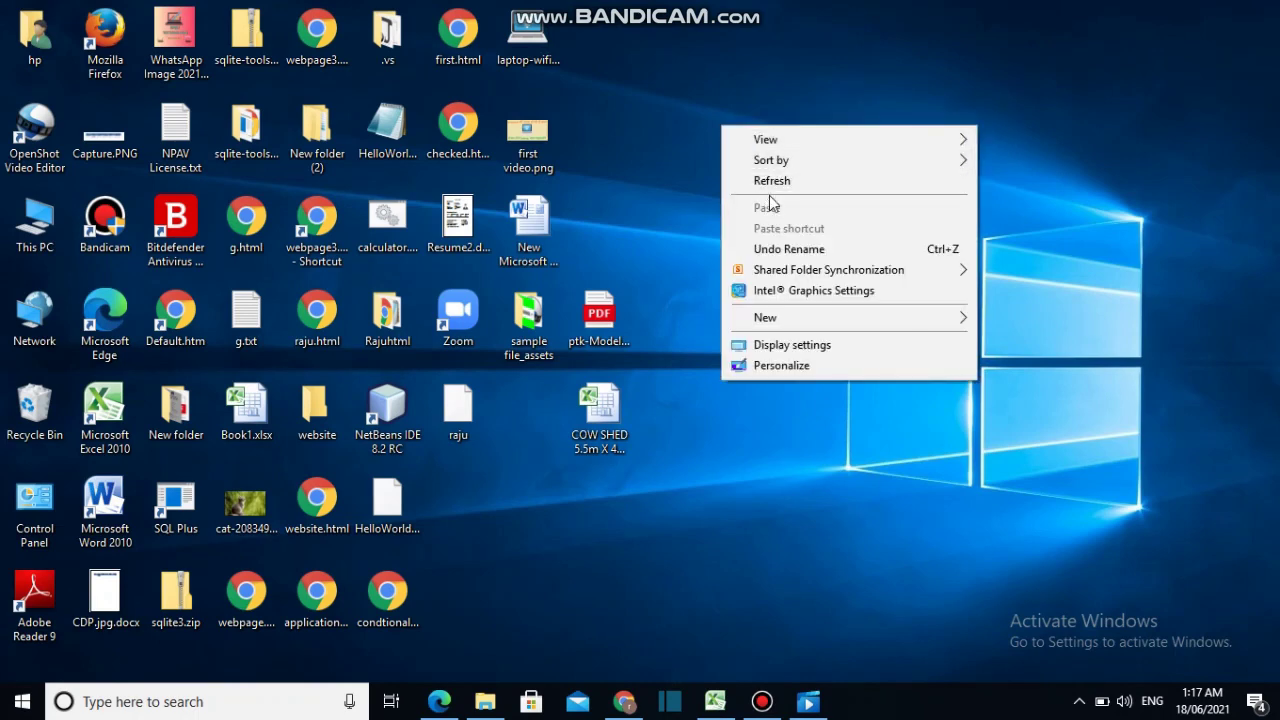
left_click(755, 180)
right_click(753, 111)
left_click(770, 166)
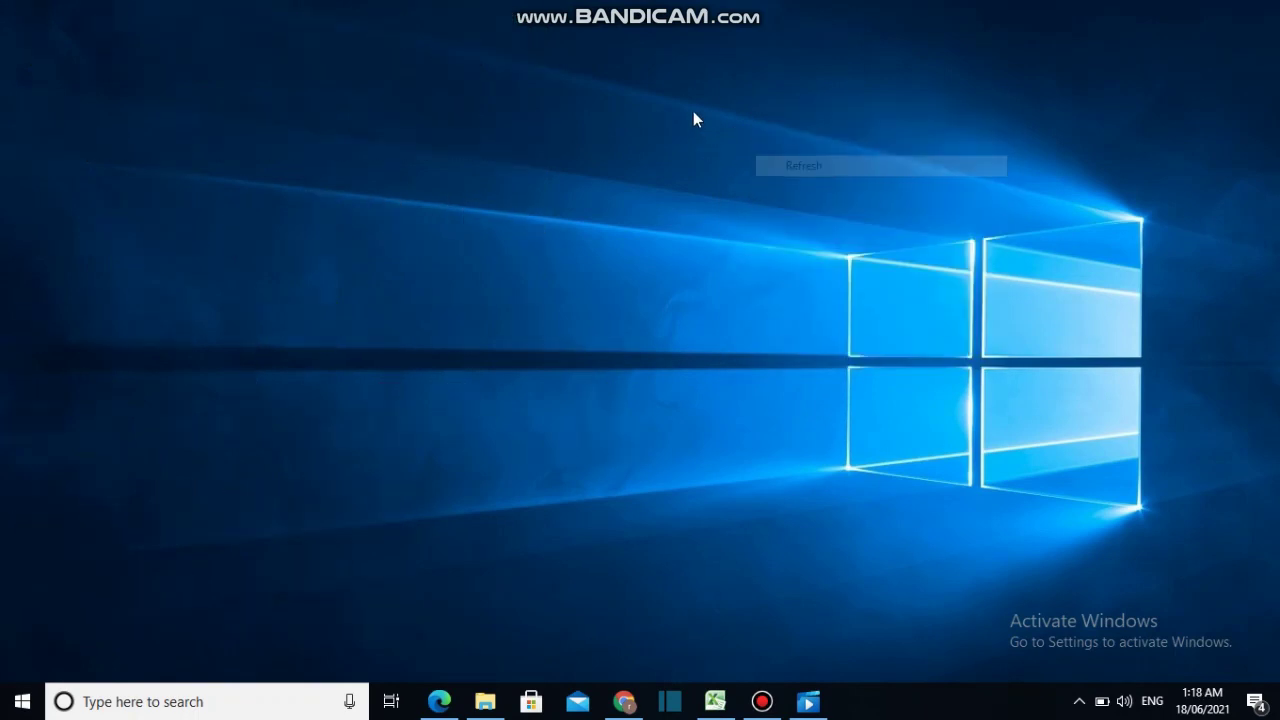
right_click(693, 111)
left_click(715, 165)
right_click(696, 99)
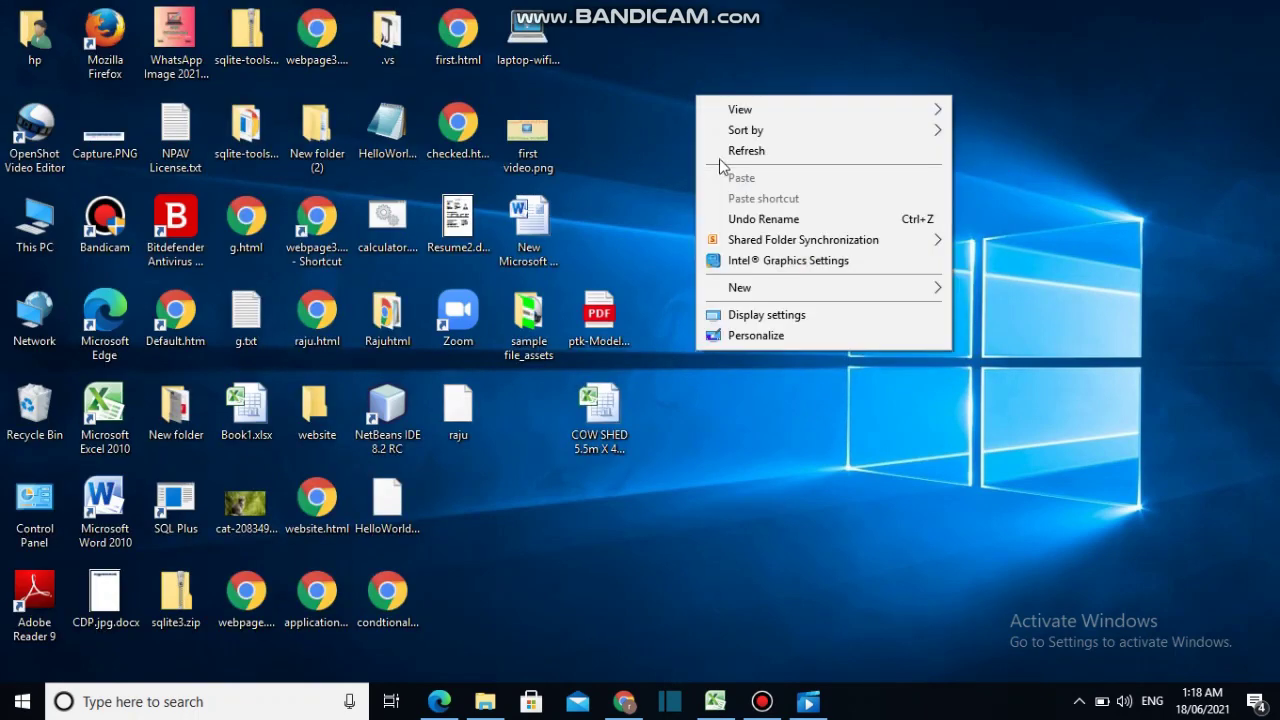
left_click(720, 150)
right_click(687, 114)
left_click(715, 166)
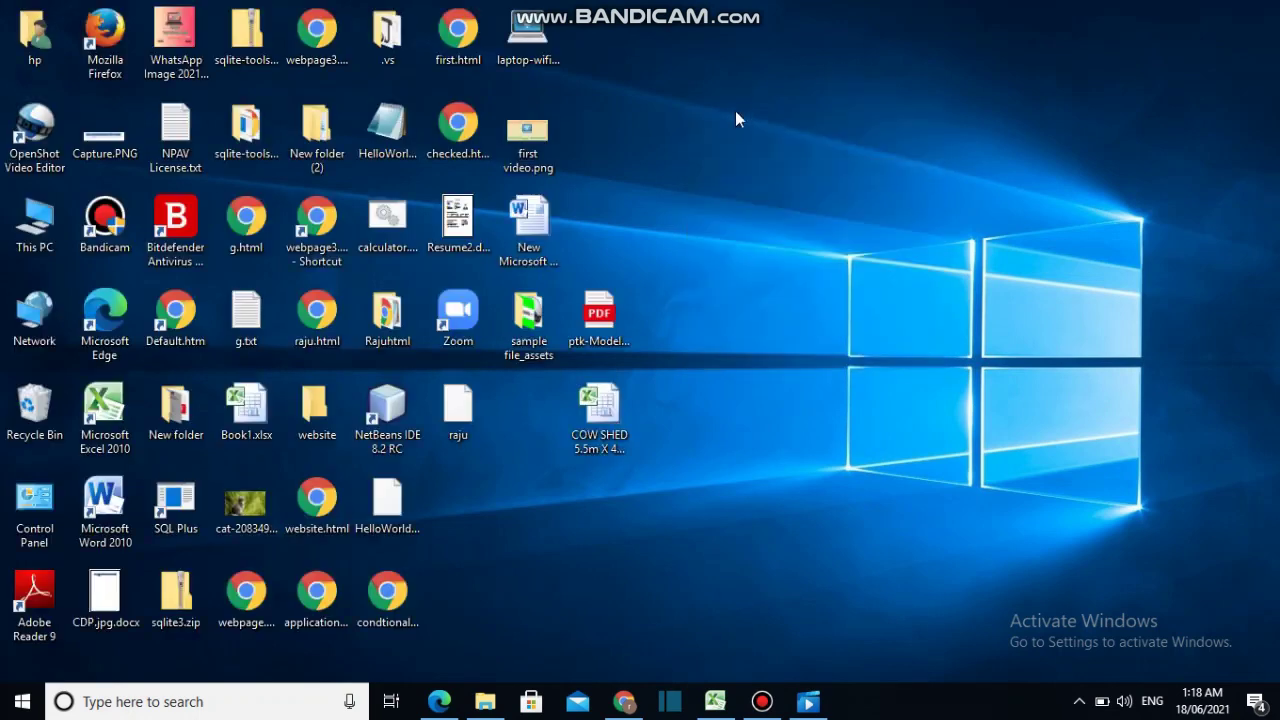
right_click(735, 91)
left_click(760, 150)
right_click(705, 158)
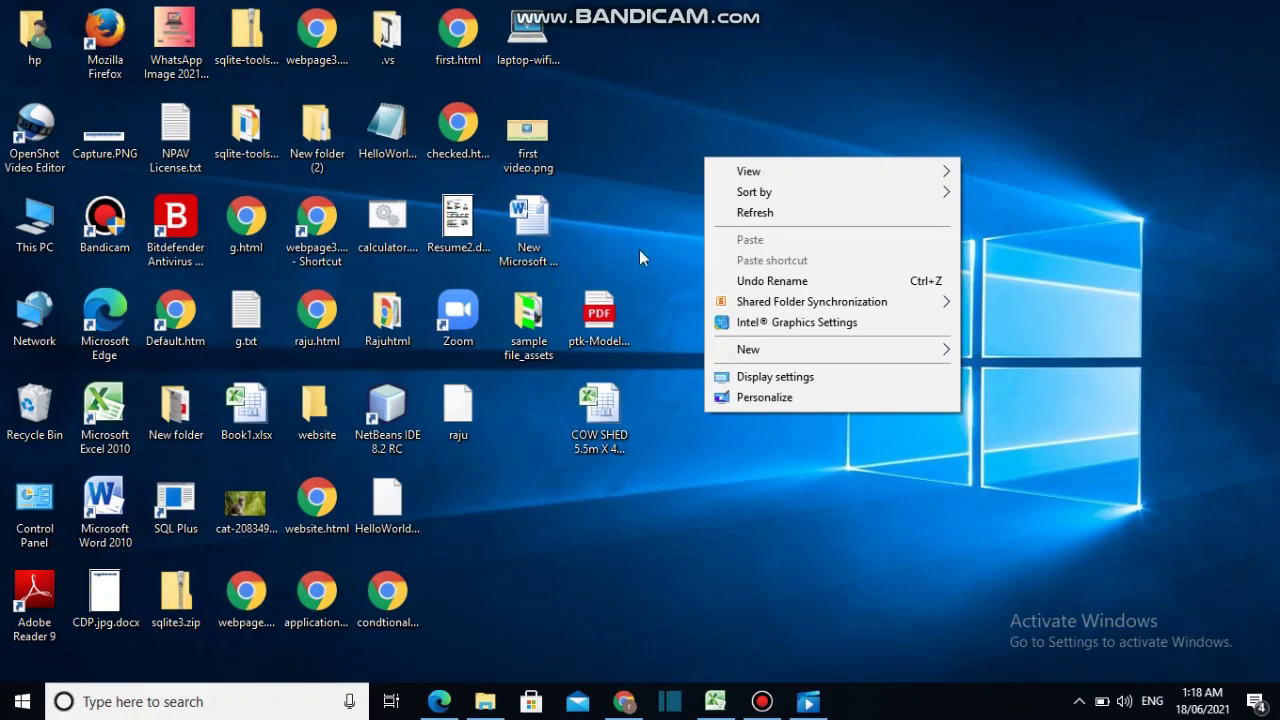
left_click(804, 214)
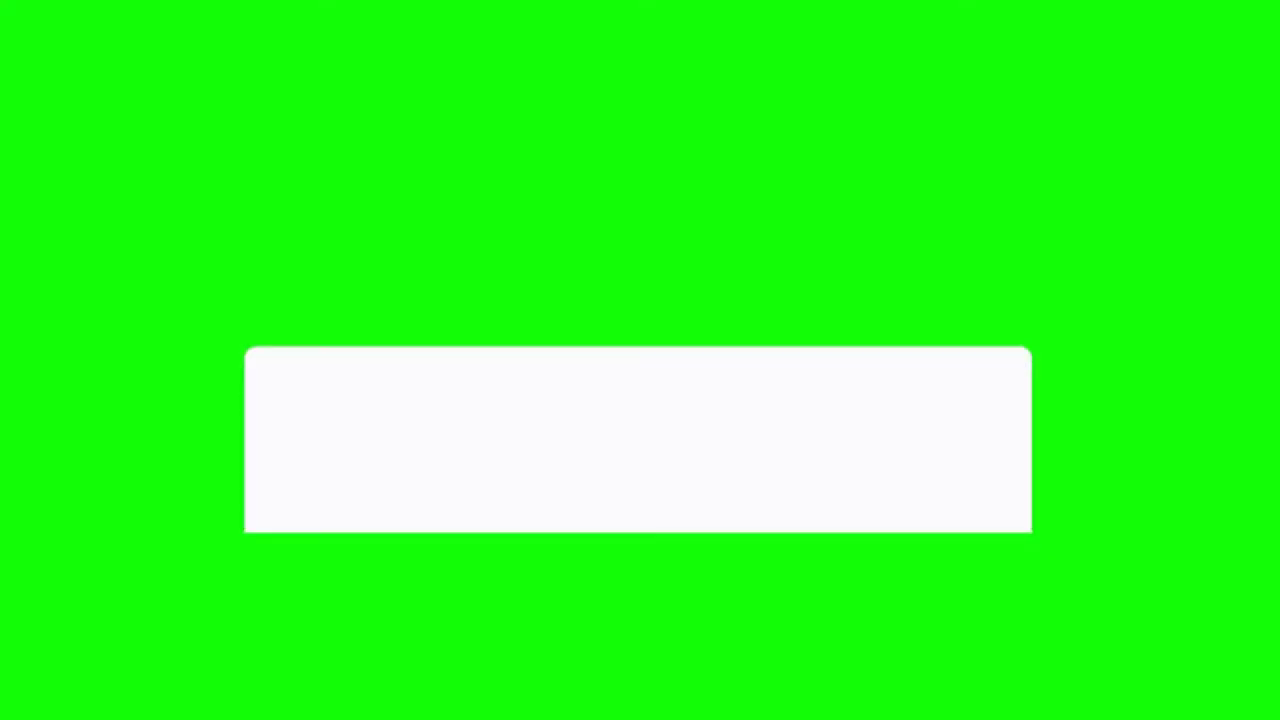